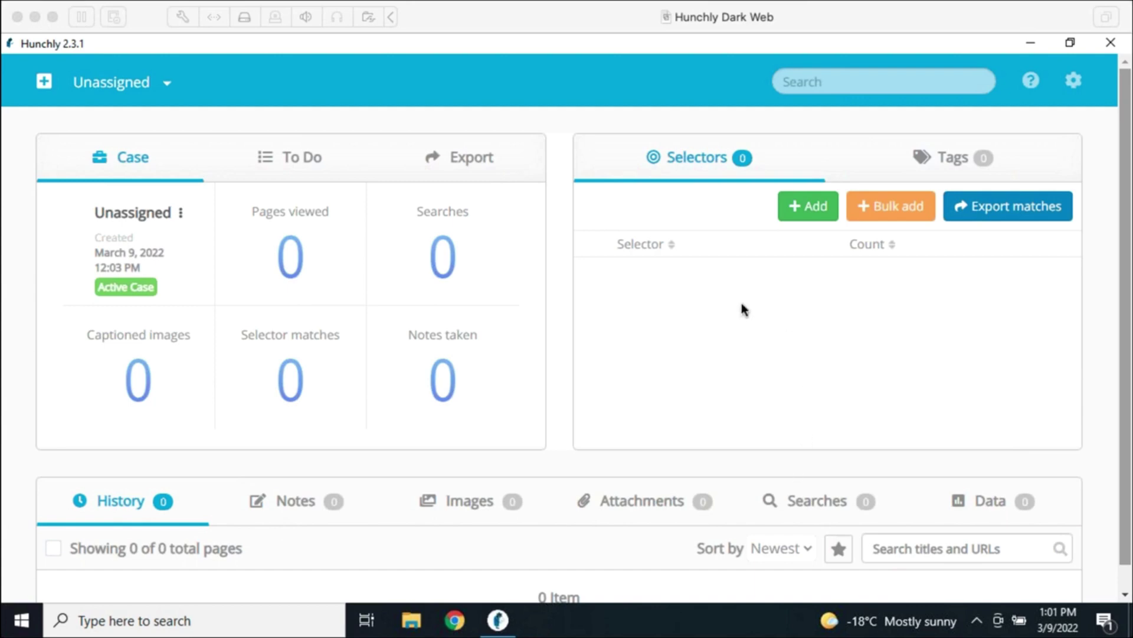
# Create a new case named with the investigated person's full name and make it active
pyautogui.click(704, 355)
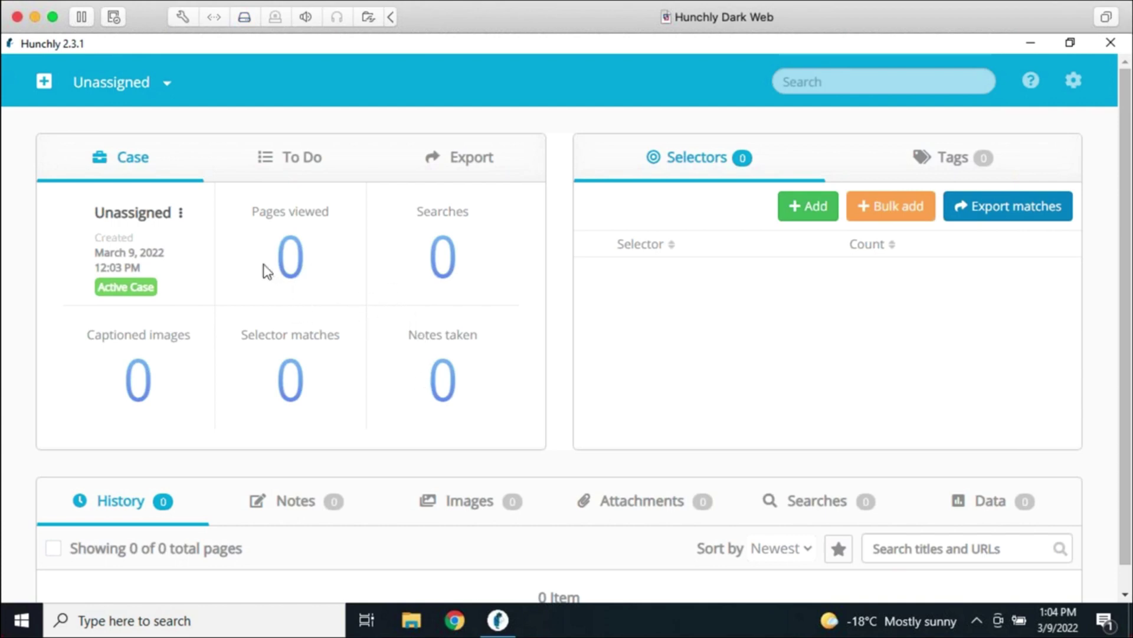
pyautogui.click(47, 88)
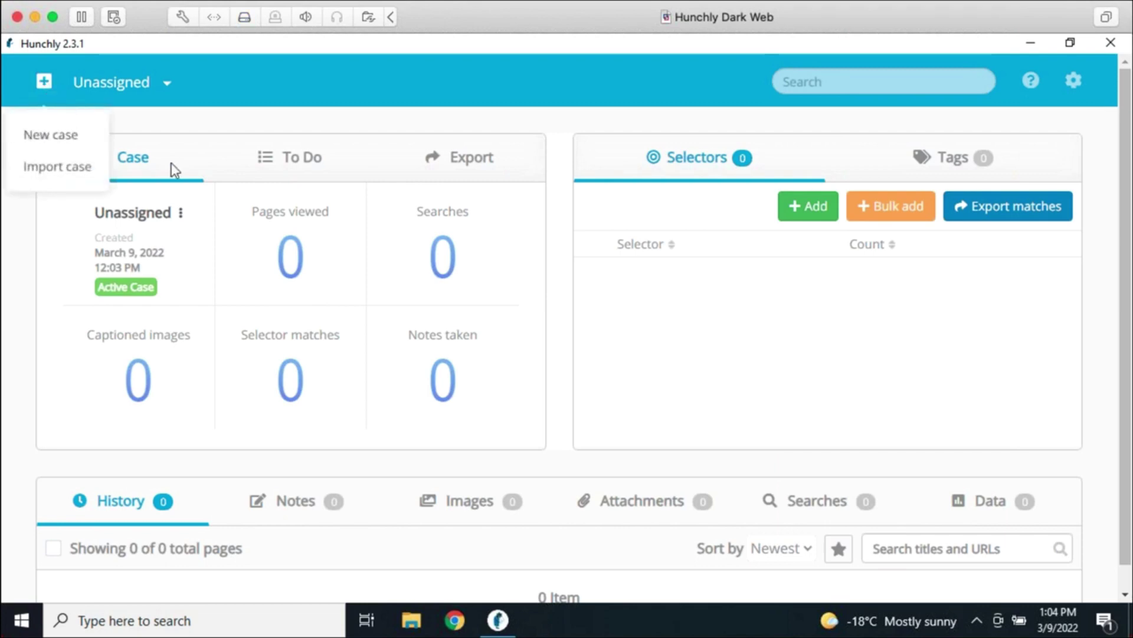
pyautogui.click(73, 136)
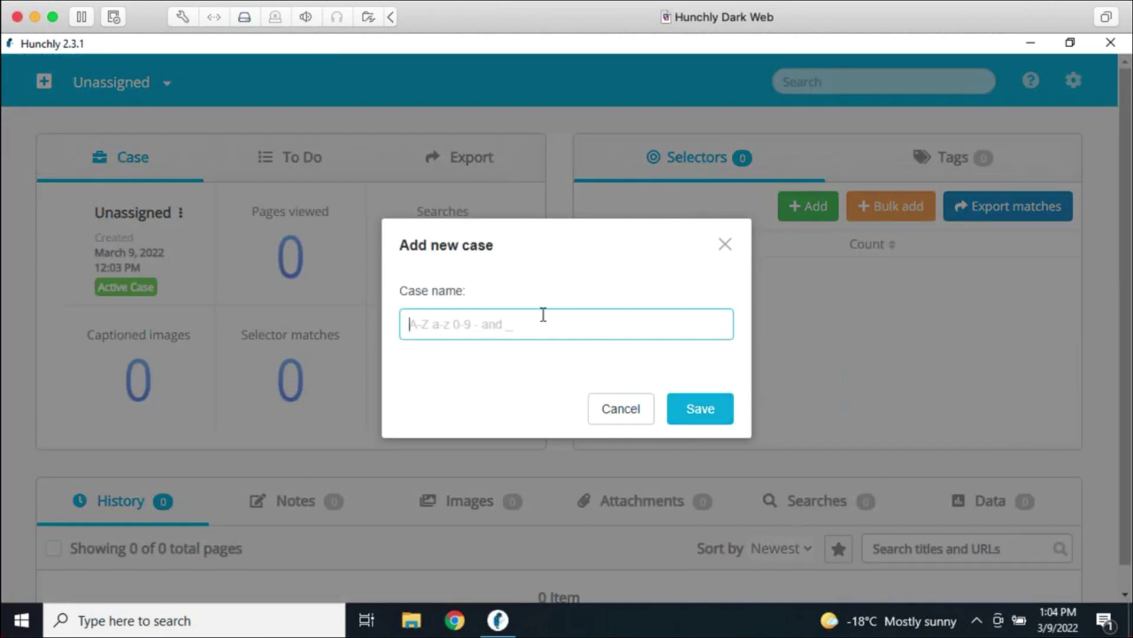
pyautogui.write('Justin Seitz')
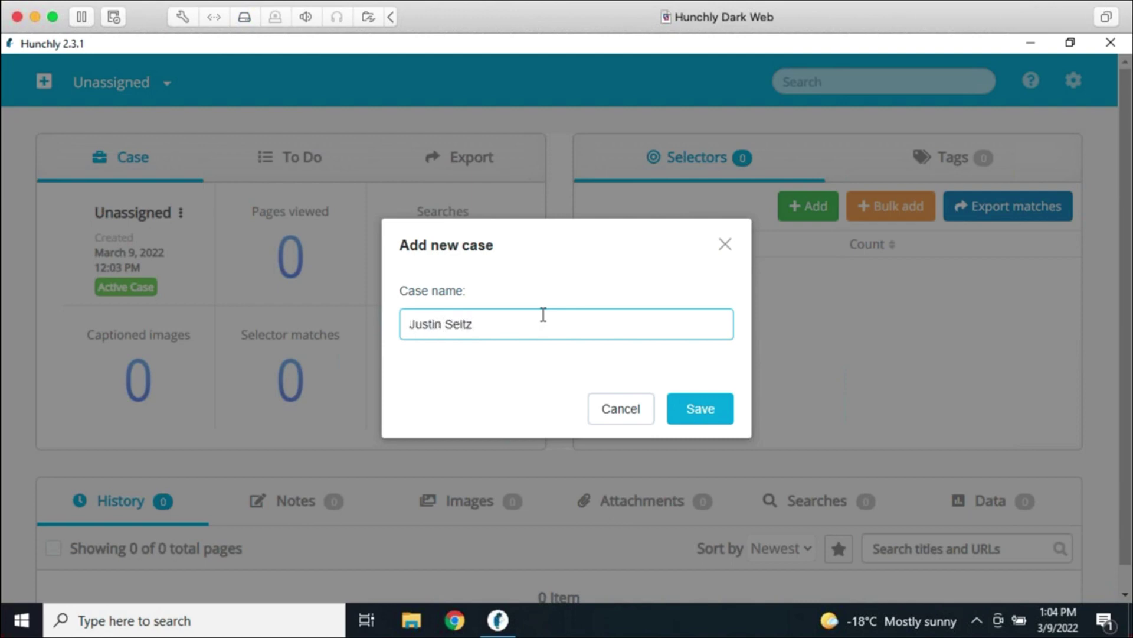
pyautogui.press('Return')
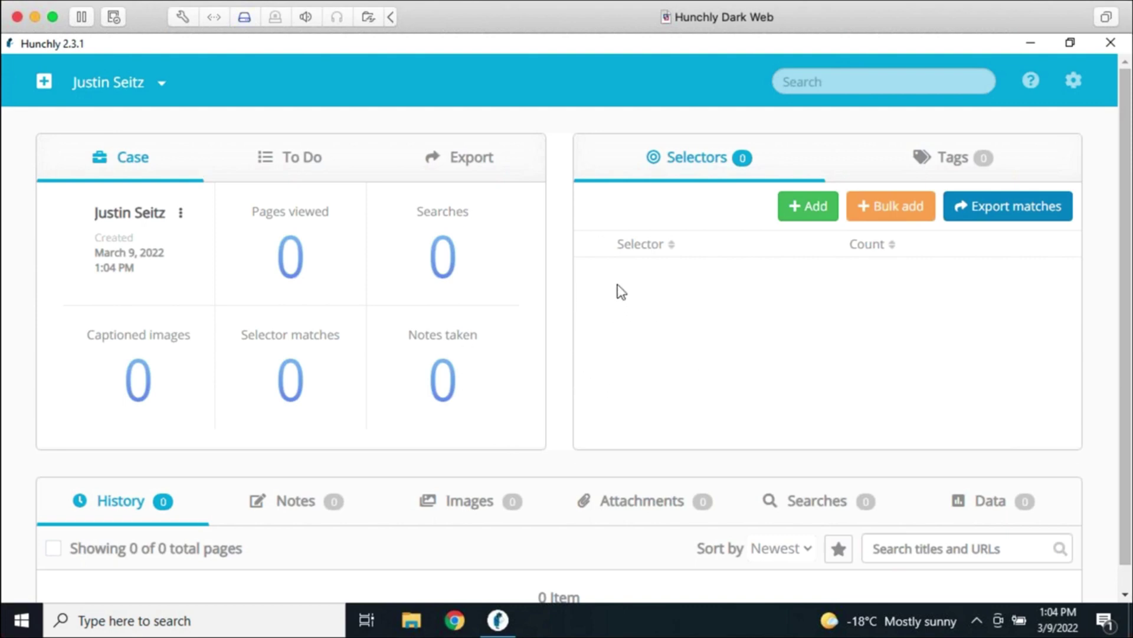
# Open a maximized Chrome window, pin Hunchly 2.0 to the toolbar, and show its panel
pyautogui.click(453, 621)
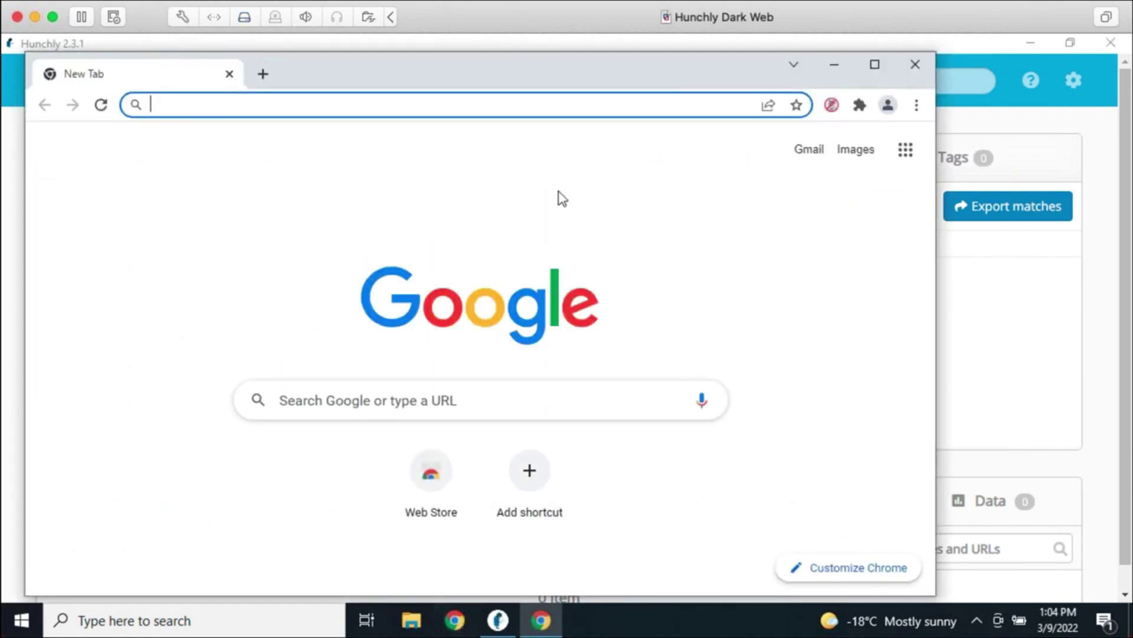
pyautogui.doubleClick(558, 82)
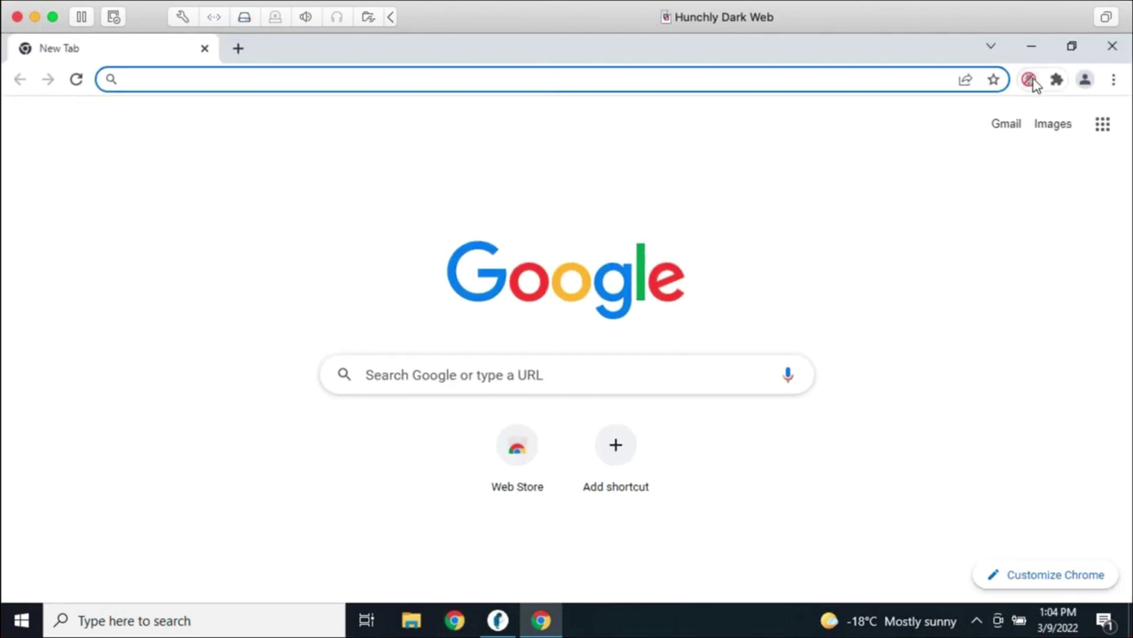
pyautogui.click(1056, 81)
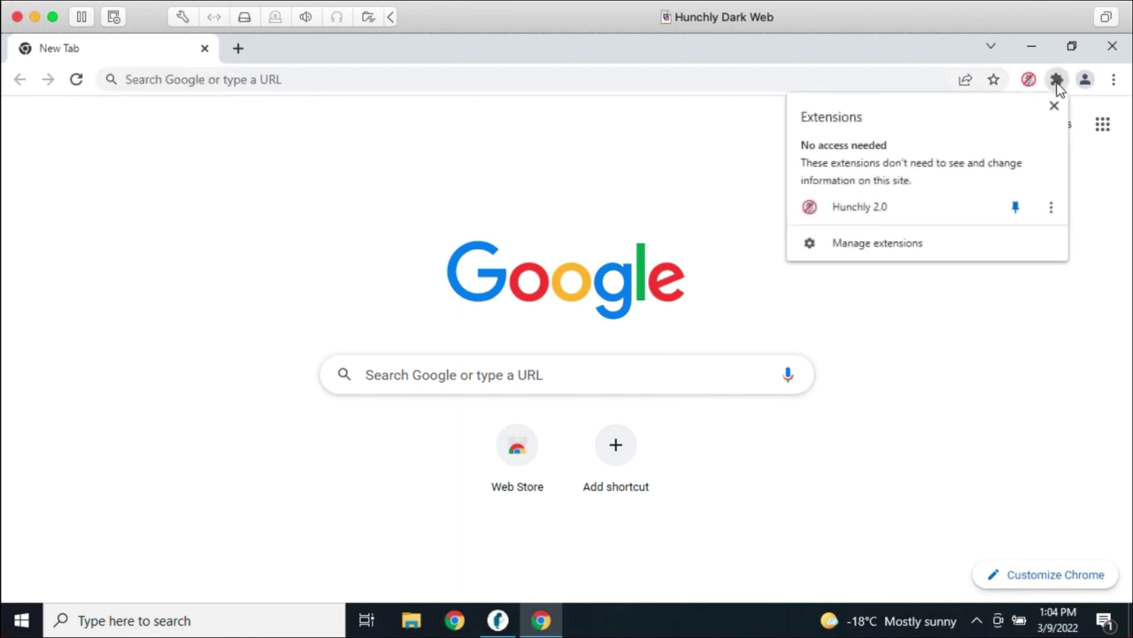
pyautogui.click(1017, 207)
pyautogui.click(1013, 321)
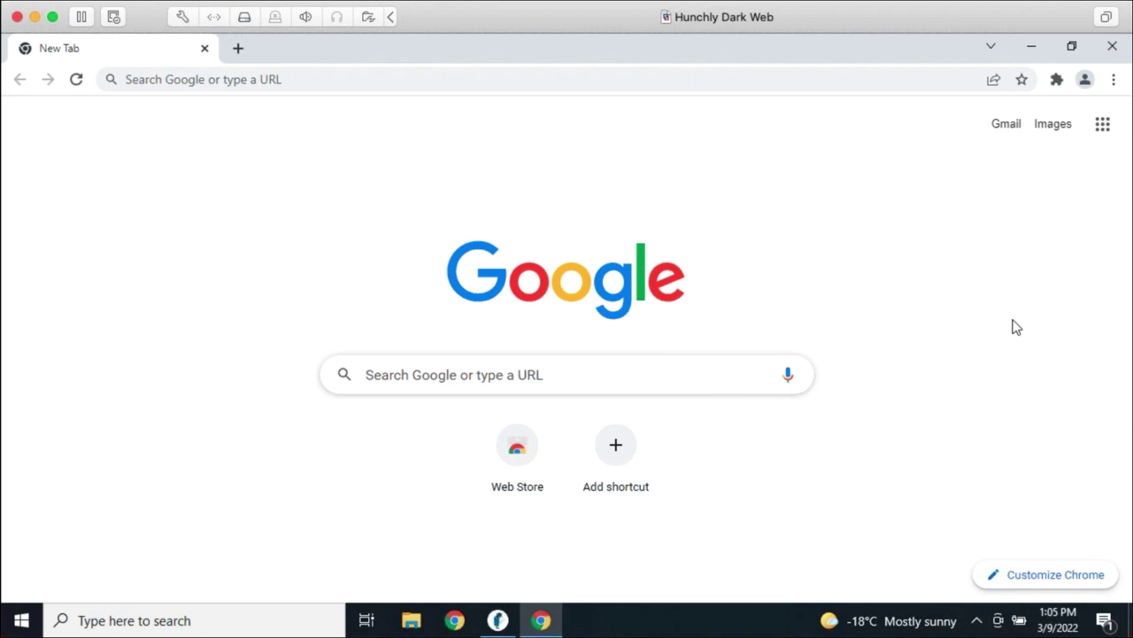
pyautogui.click(1058, 83)
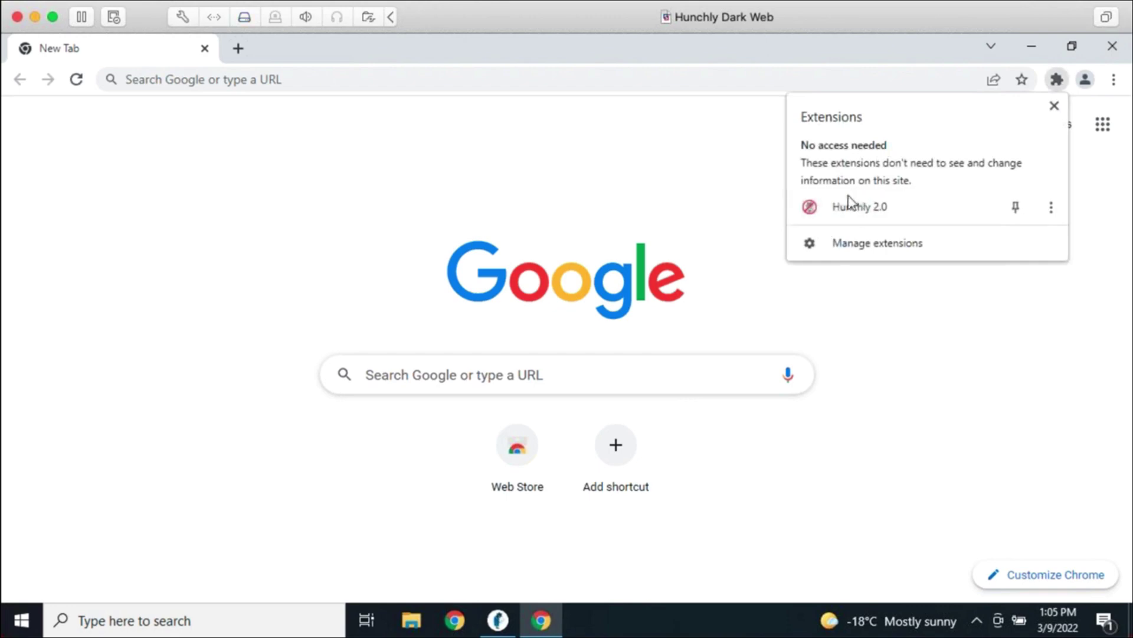
pyautogui.click(1016, 208)
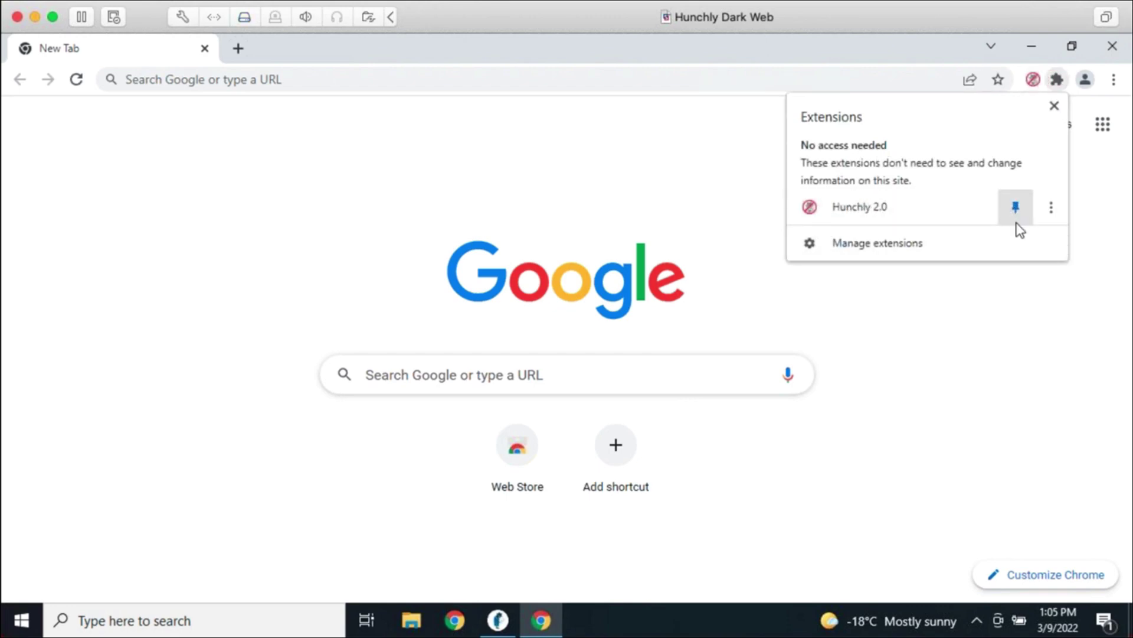
pyautogui.click(1034, 325)
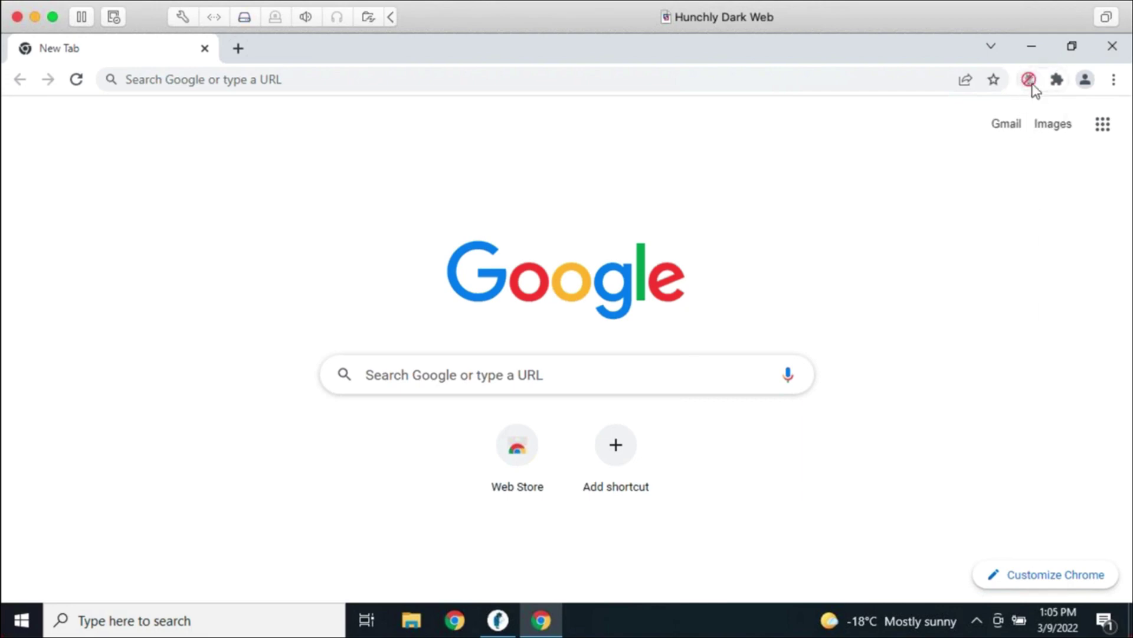
pyautogui.click(1030, 81)
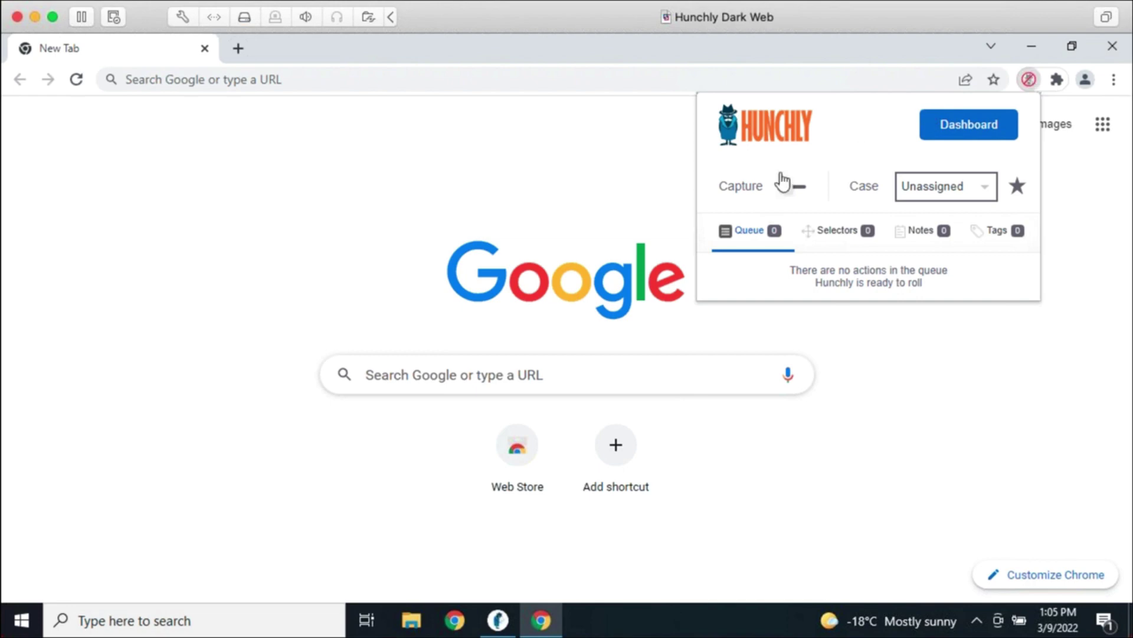
# Turn Hunchly capture on and assign captures to the investigated person's case
pyautogui.click(788, 195)
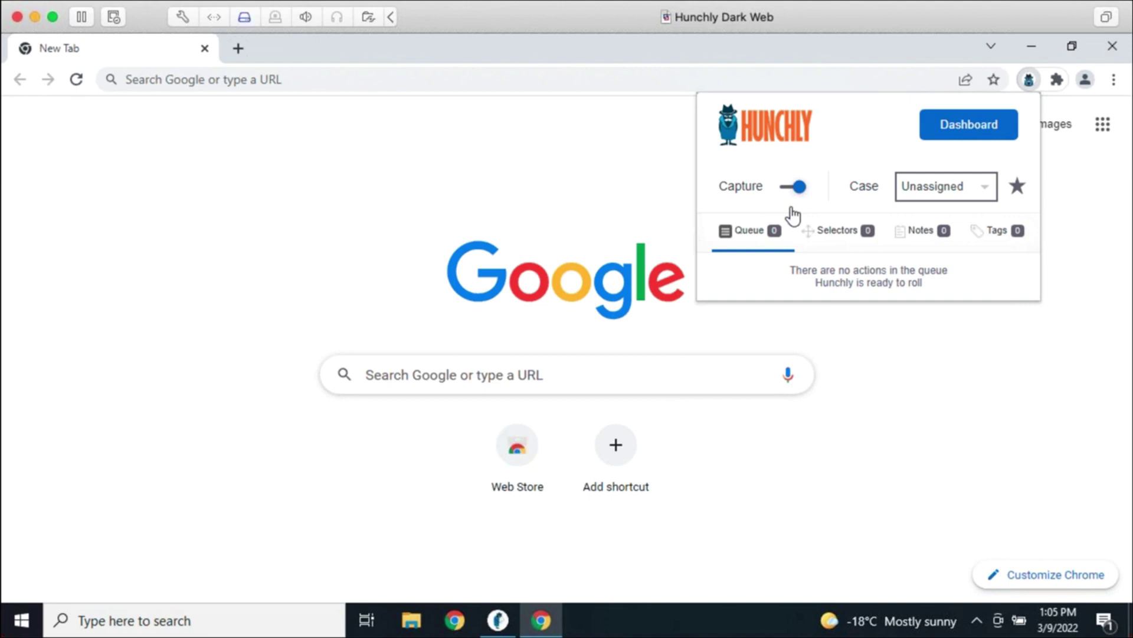
pyautogui.click(791, 206)
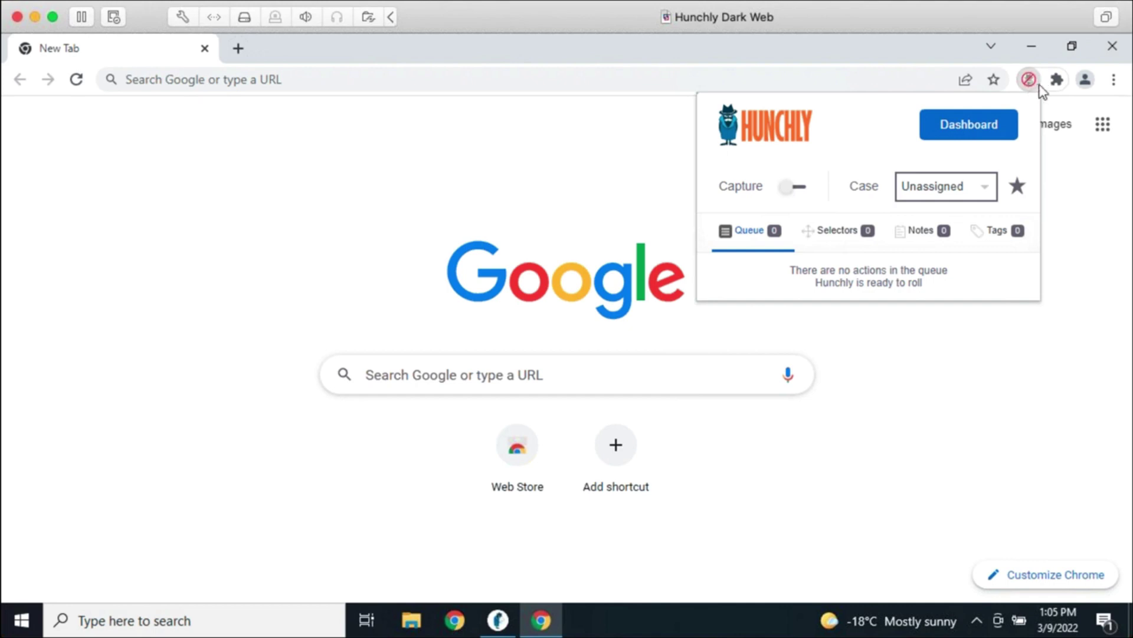
pyautogui.click(803, 188)
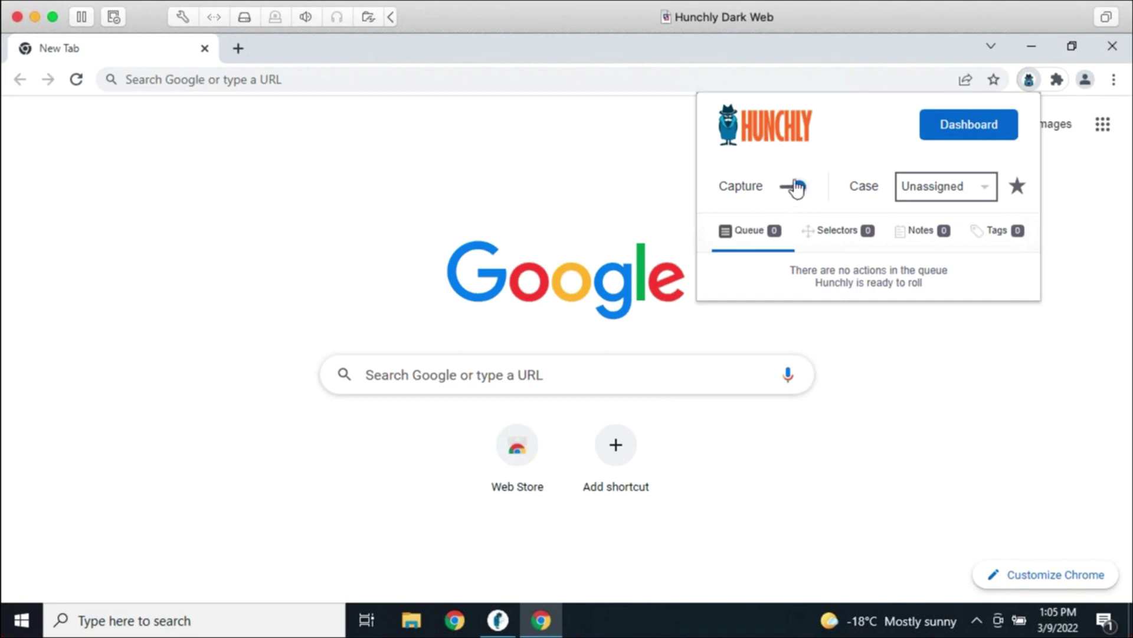
pyautogui.click(921, 198)
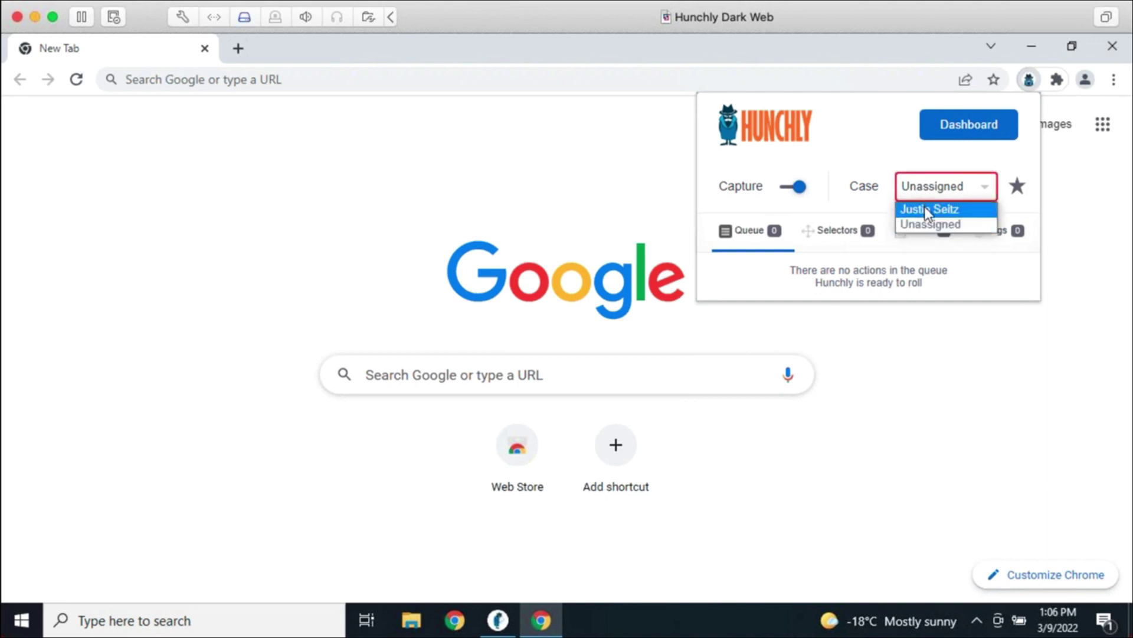
pyautogui.click(927, 210)
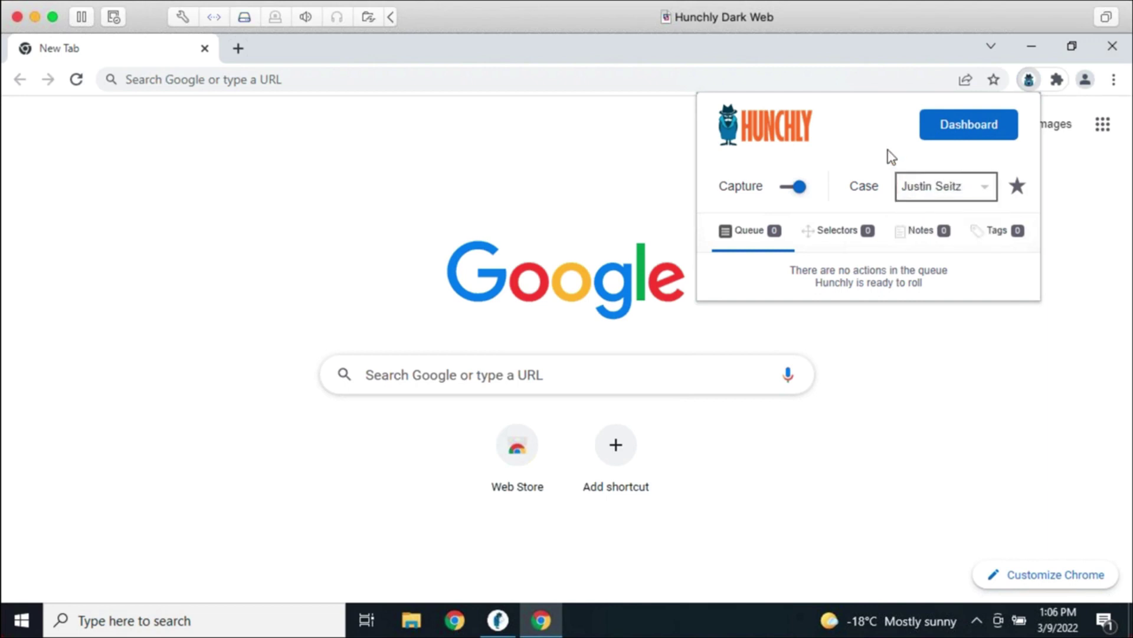
pyautogui.click(940, 440)
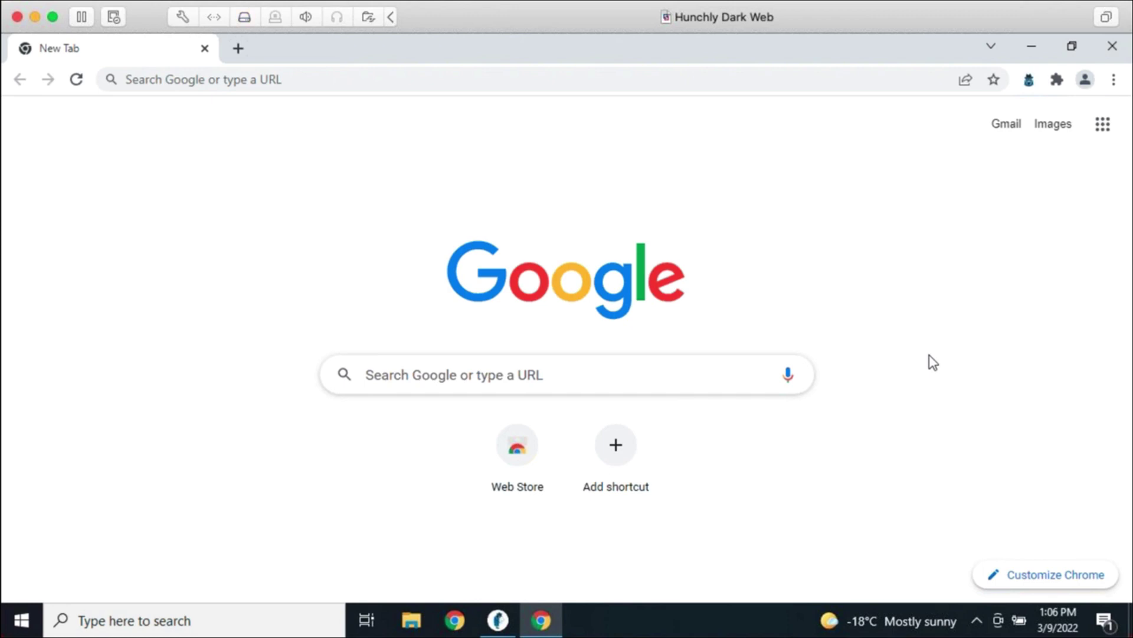
# Load google.com in the Chrome address bar
pyautogui.click(416, 83)
pyautogui.write('google.com')
pyautogui.press('Return')
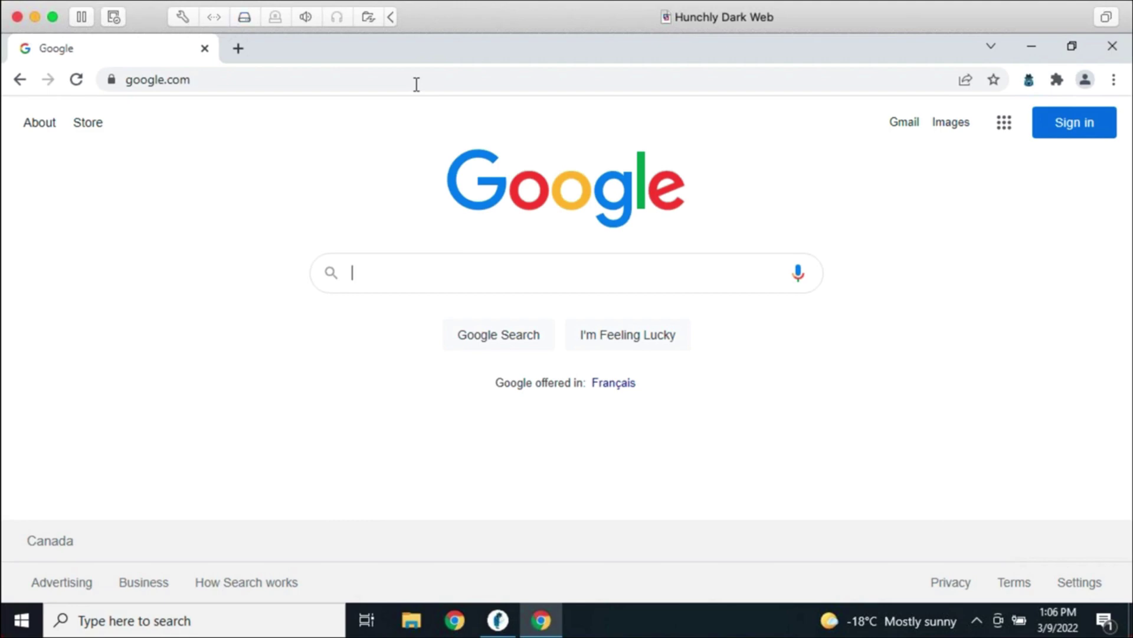
# Search Google for the investigated person's name and scroll through the results
pyautogui.write('justin seitz')
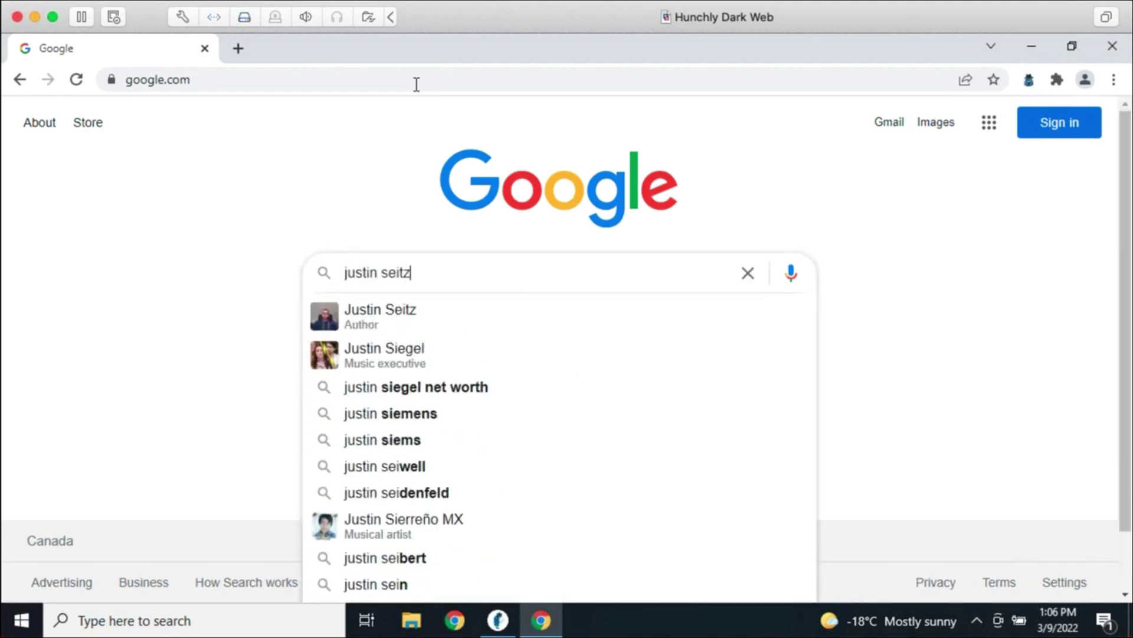
pyautogui.press('Return')
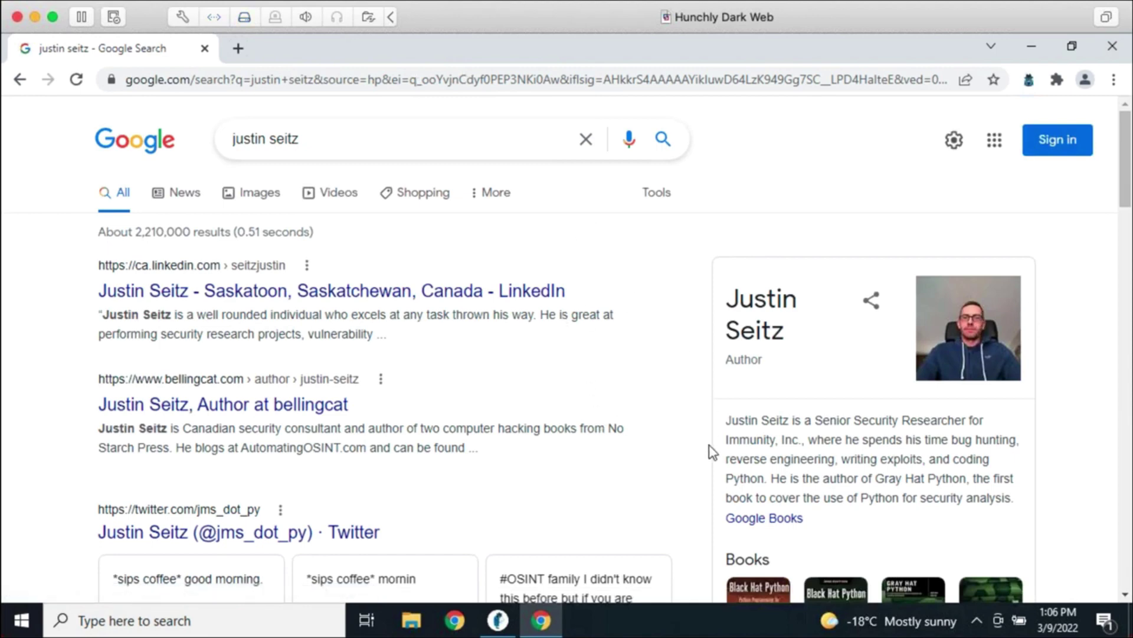
pyautogui.scroll(-15, 710, 458)
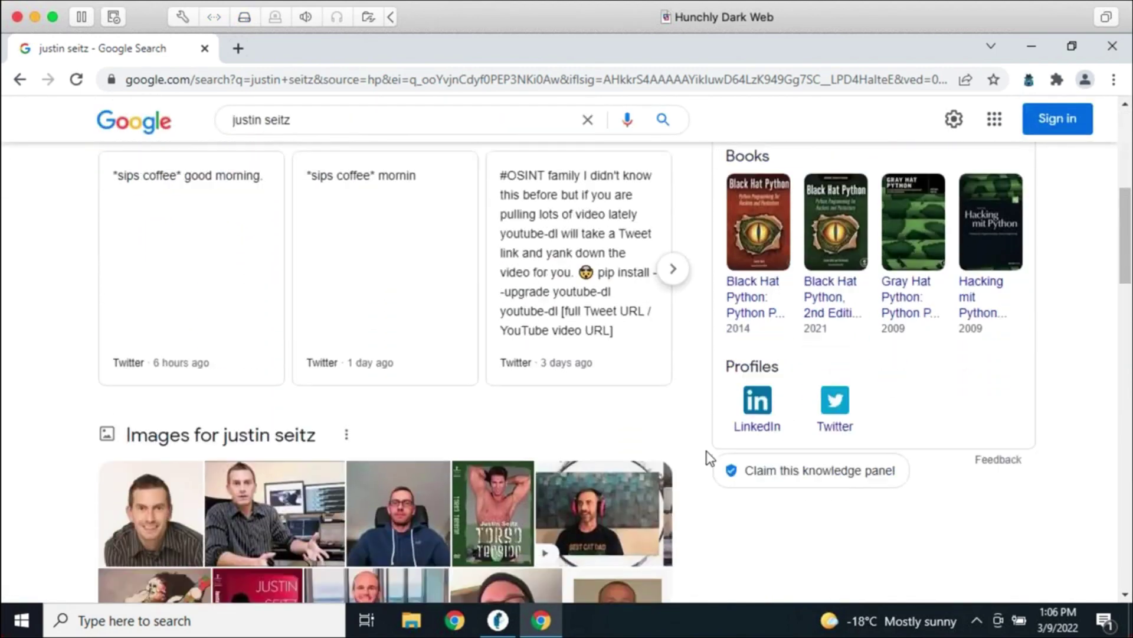
pyautogui.scroll(-8, 710, 458)
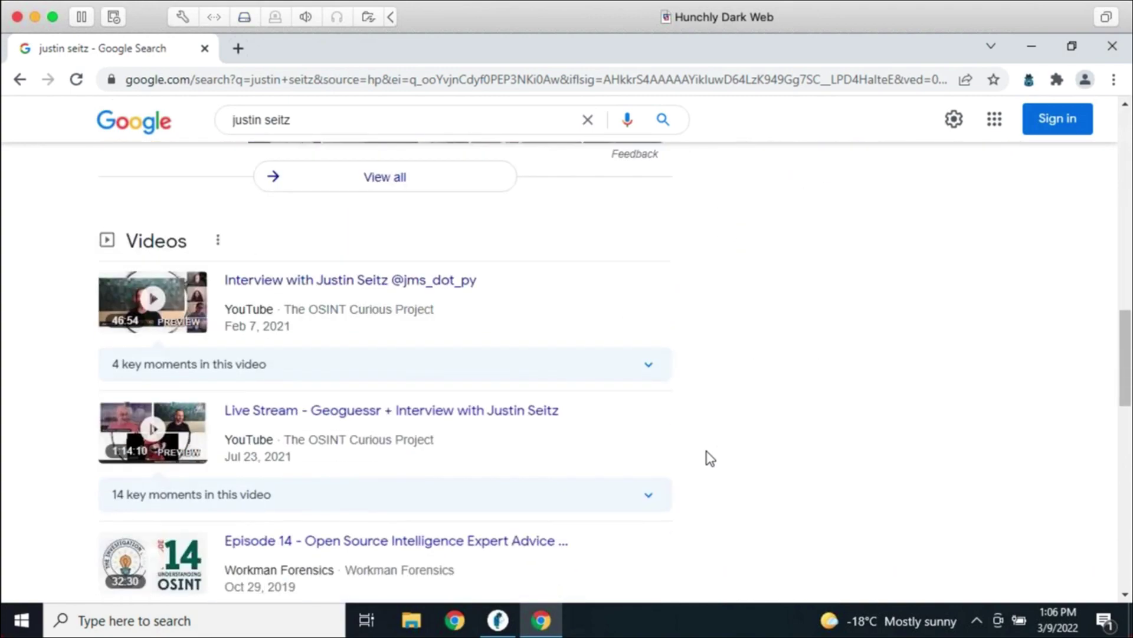
pyautogui.scroll(-8, 716, 466)
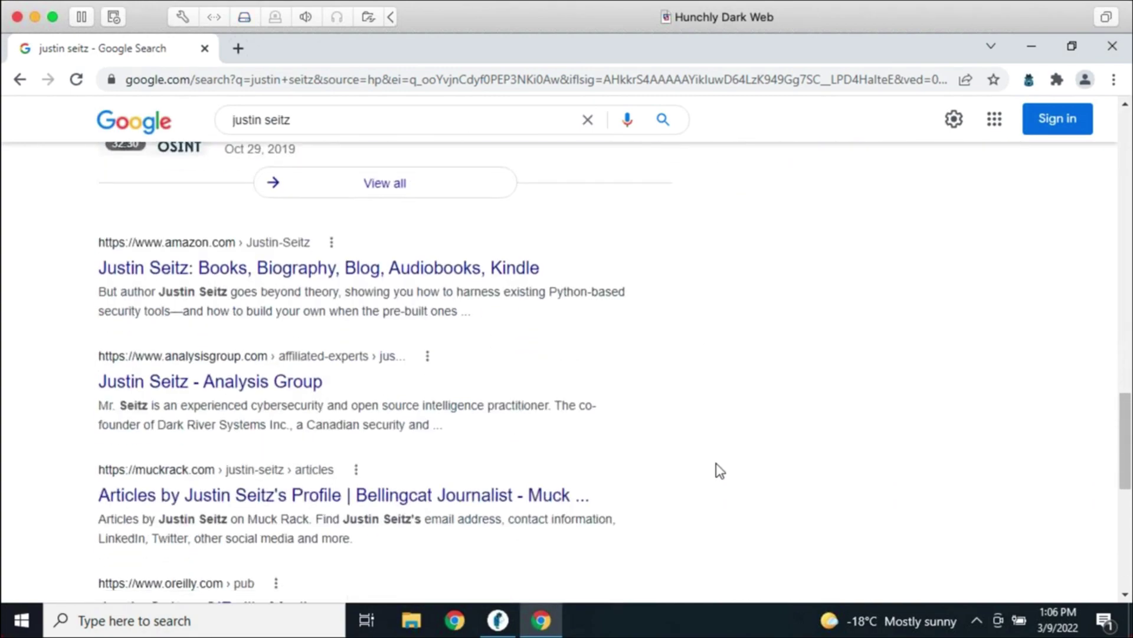
pyautogui.scroll(-5, 717, 469)
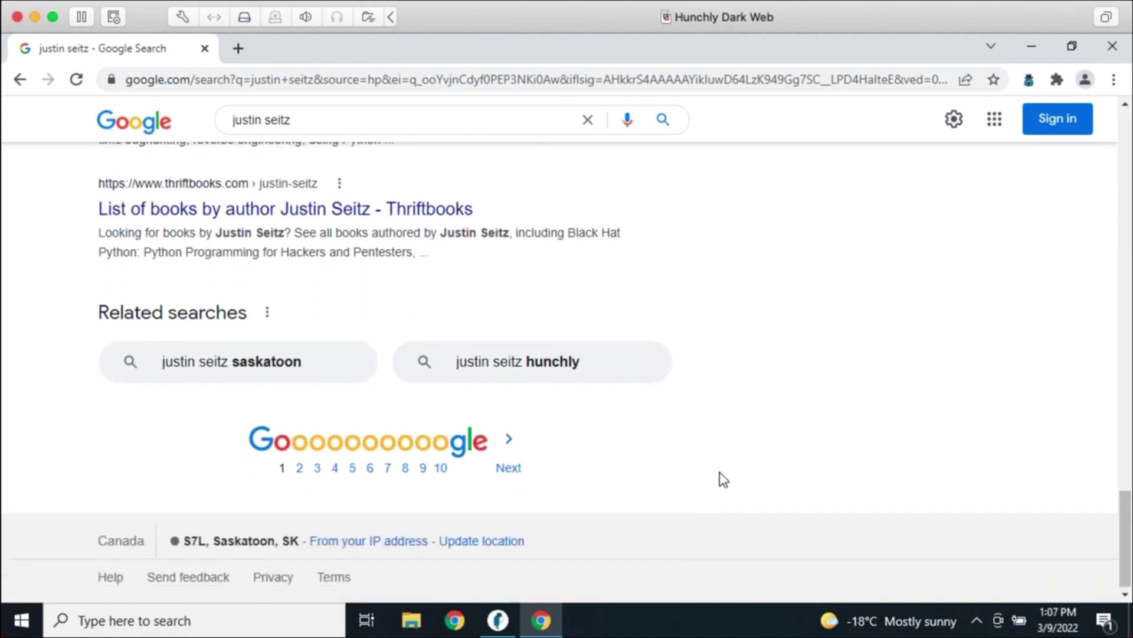
pyautogui.scroll(2, 730, 497)
pyautogui.scroll(8, 747, 499)
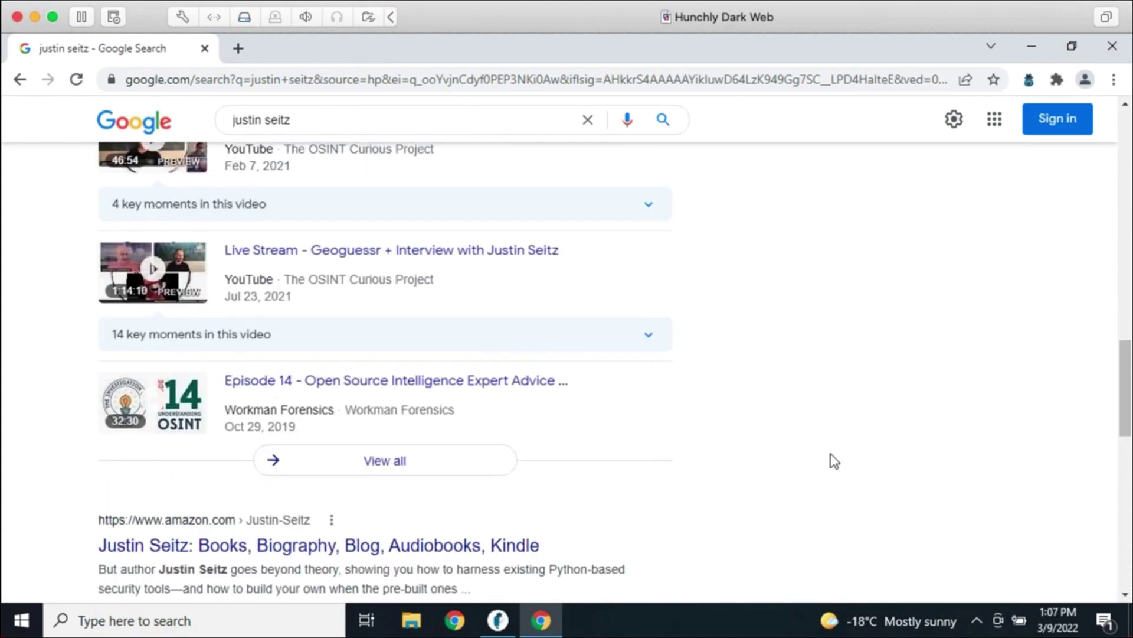
pyautogui.scroll(2, 839, 497)
pyautogui.scroll(15, 839, 498)
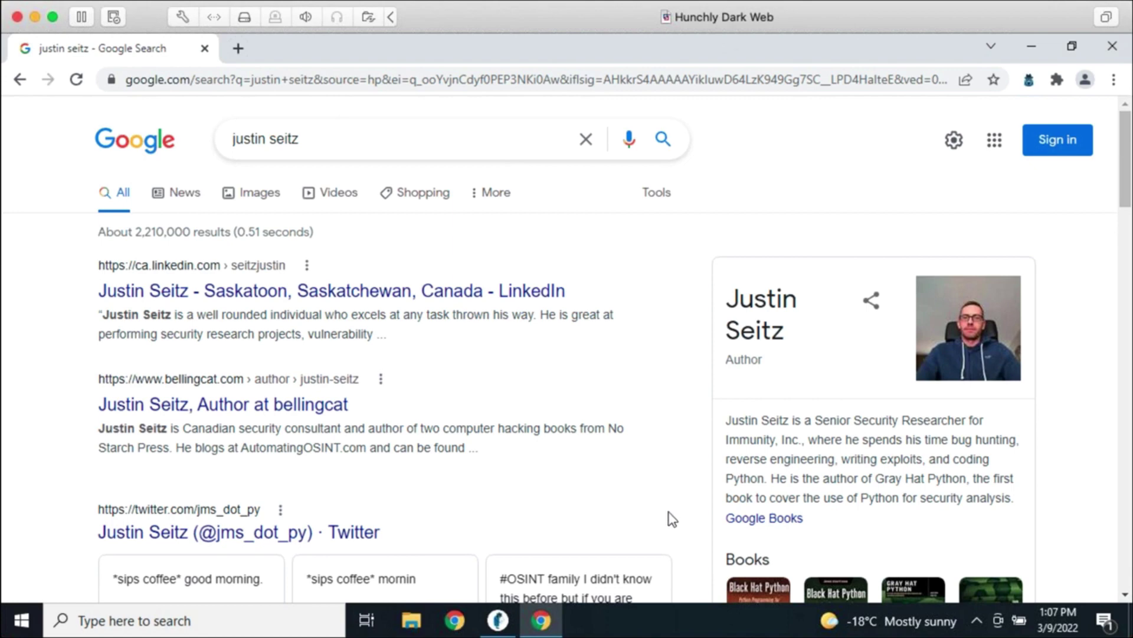
pyautogui.scroll(-1, 676, 496)
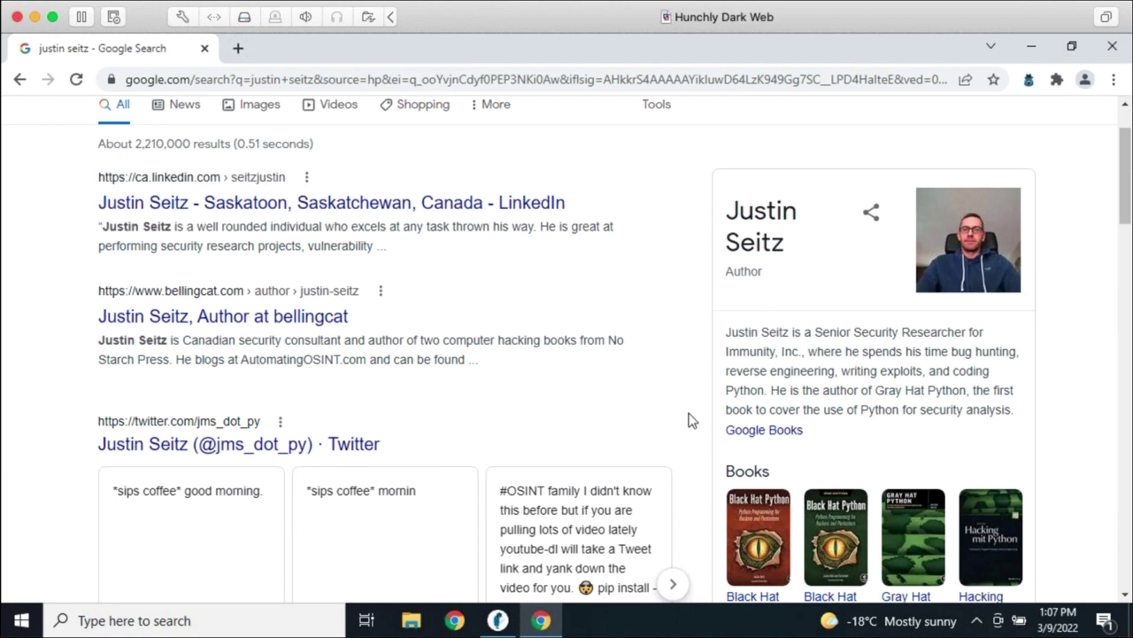
pyautogui.scroll(2, 615, 306)
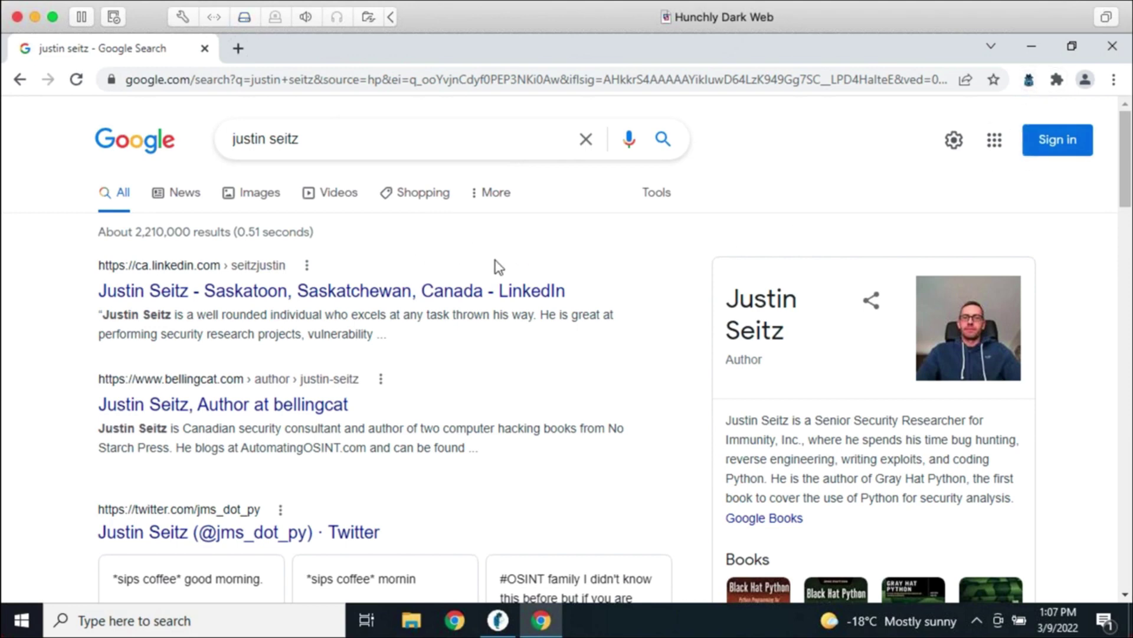
# Capture the Google results page into the case with the Hunchly 2.0 context-menu Capture command
pyautogui.rightClick(461, 255)
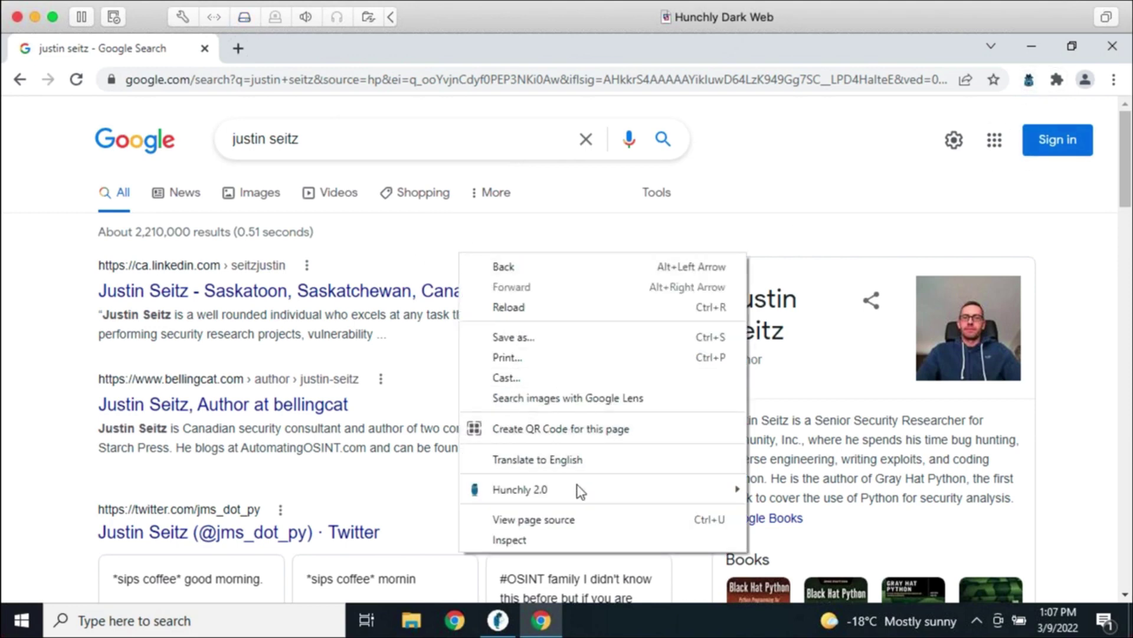
pyautogui.moveTo(576, 492)
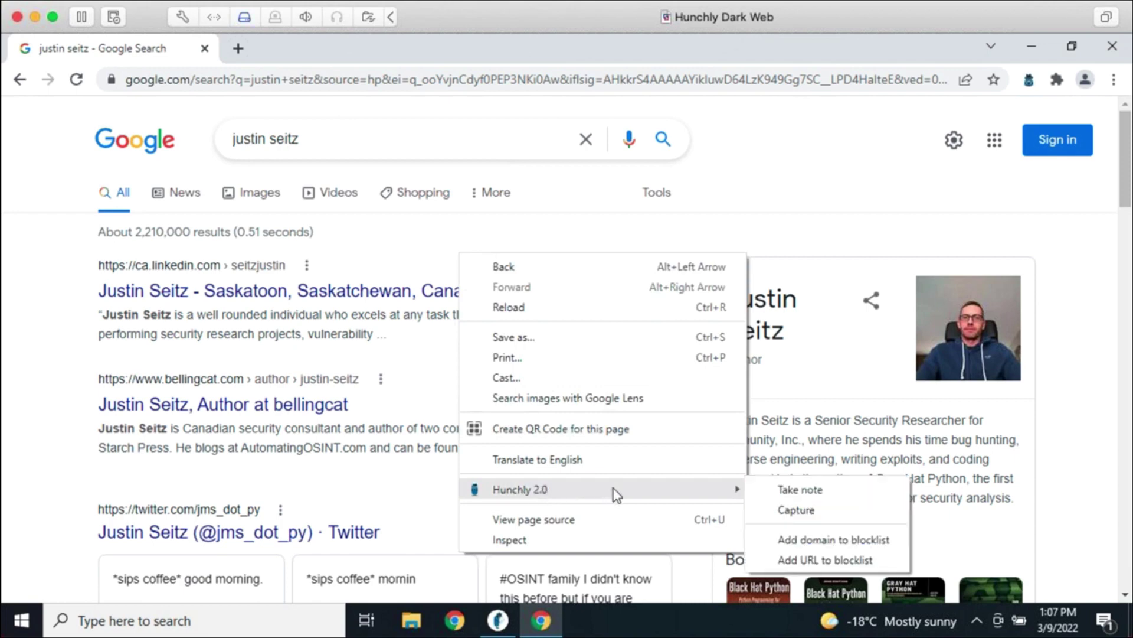
pyautogui.click(802, 511)
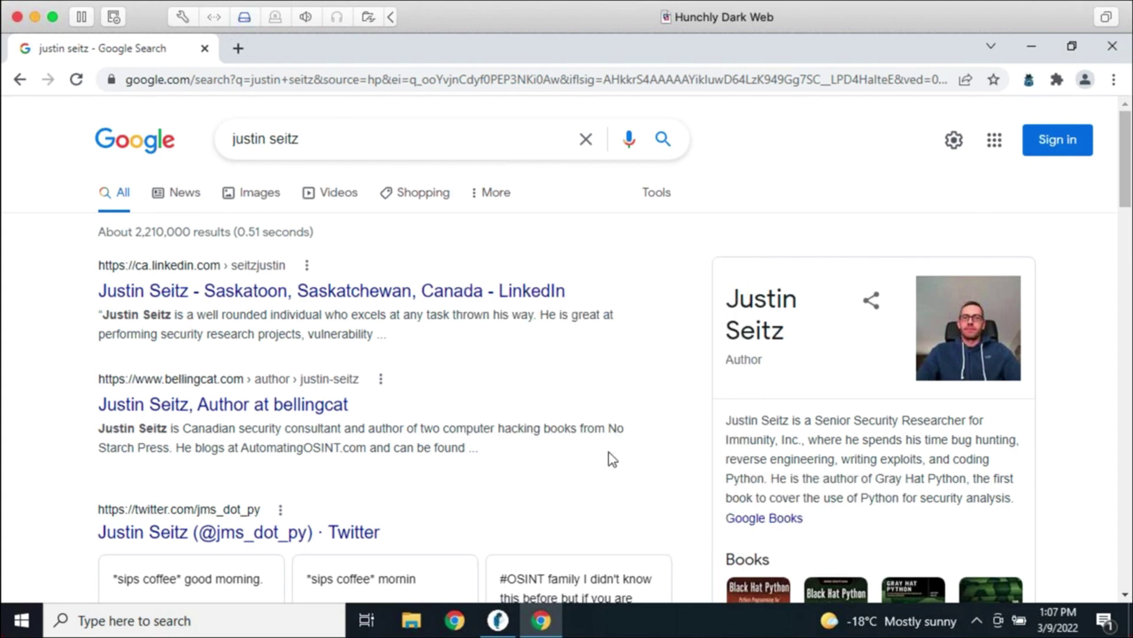
# Switch to Hunchly and scroll down to the case's History of three captured pages
pyautogui.click(498, 621)
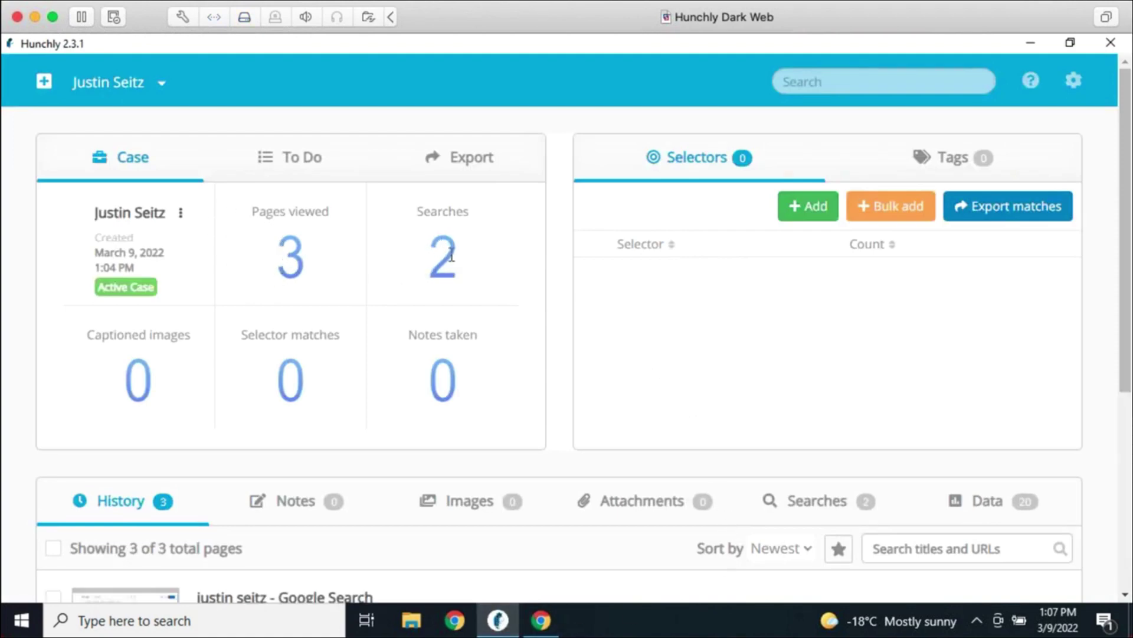
pyautogui.scroll(-5, 543, 378)
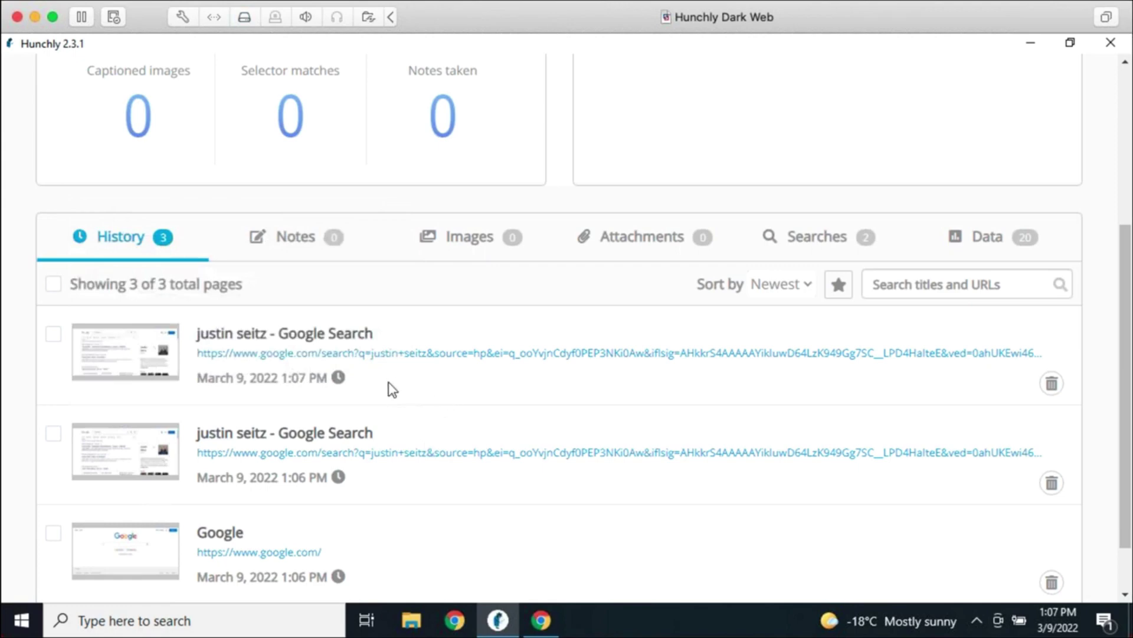
# Open the second History entry's page review and scroll through the captured Google results preview
pyautogui.click(311, 435)
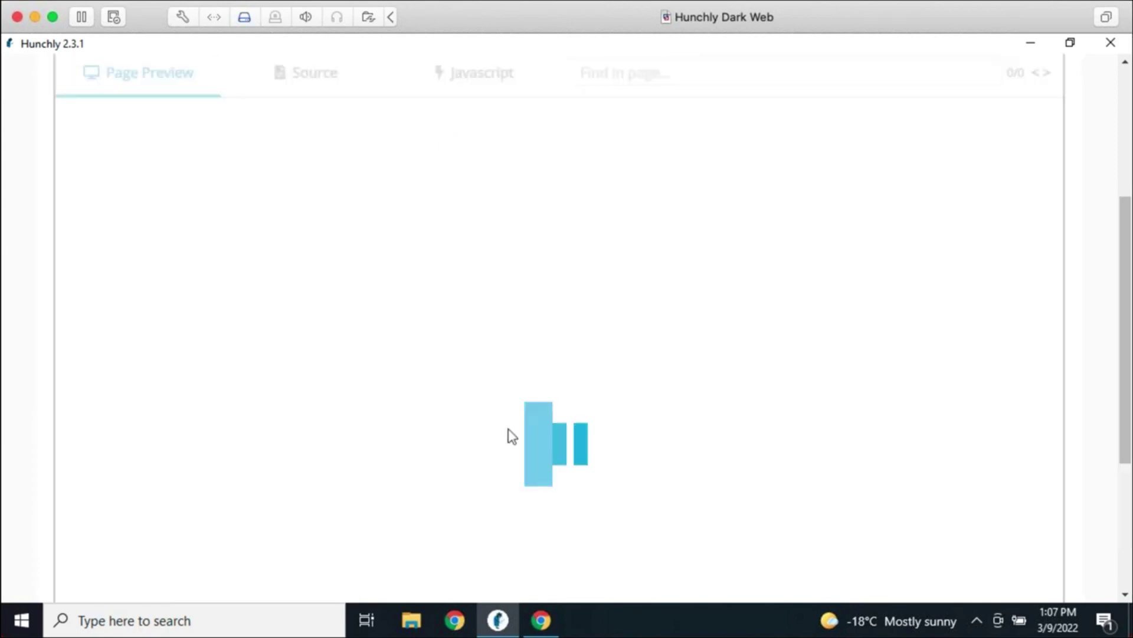
pyautogui.scroll(5, 604, 301)
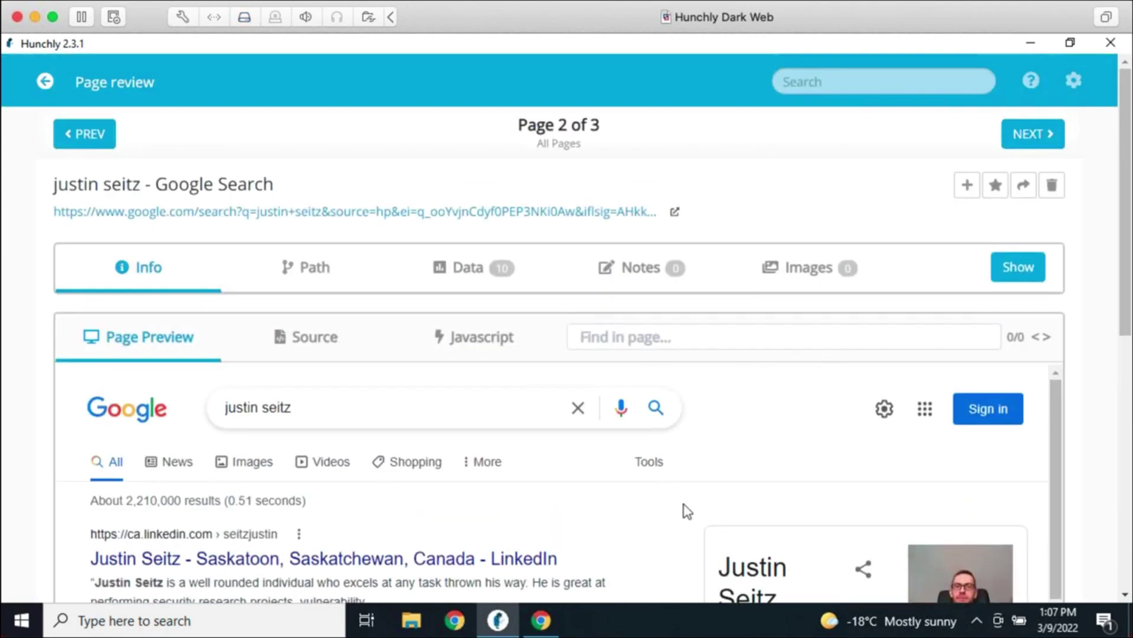
pyautogui.scroll(-5, 835, 419)
pyautogui.scroll(-2, 756, 459)
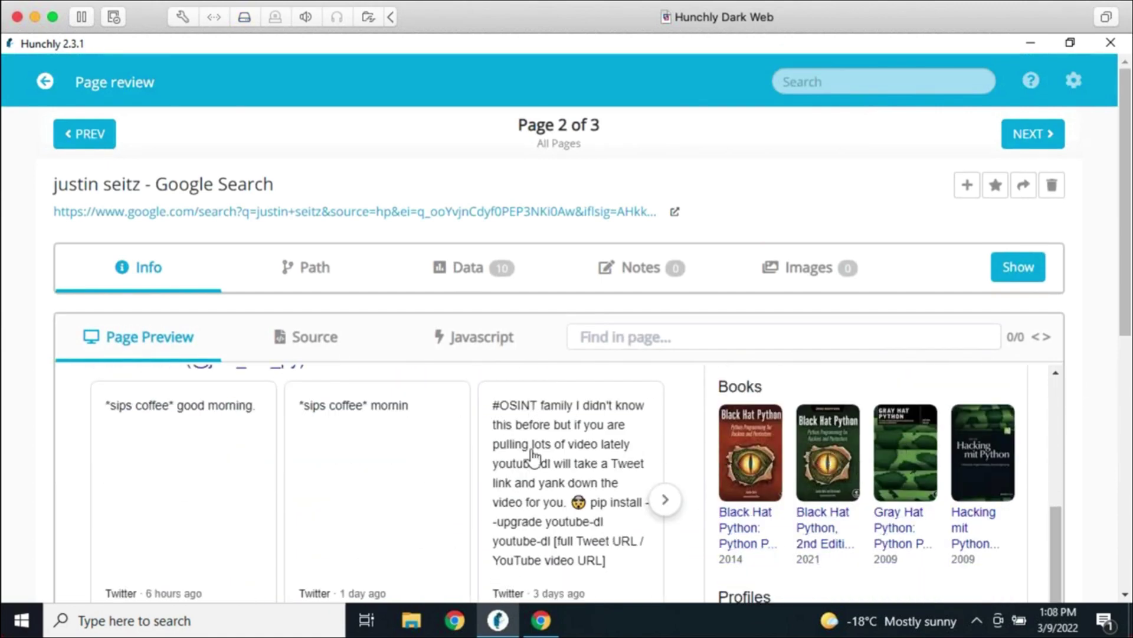
pyautogui.scroll(7, 529, 463)
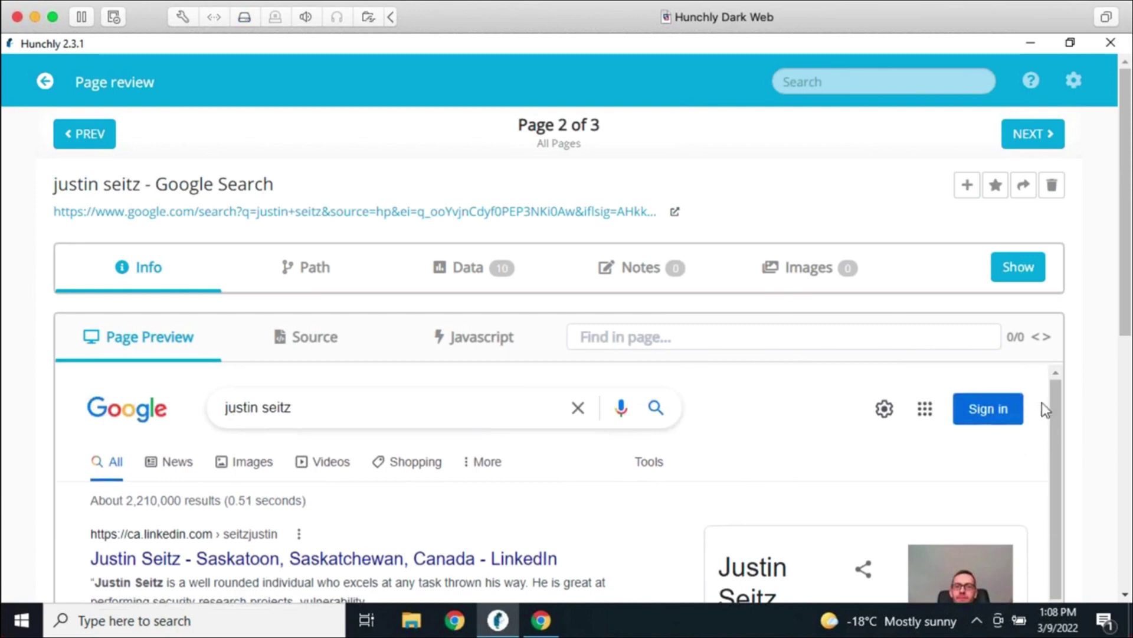
pyautogui.moveTo(1121, 208); pyautogui.dragTo(1102, 323)
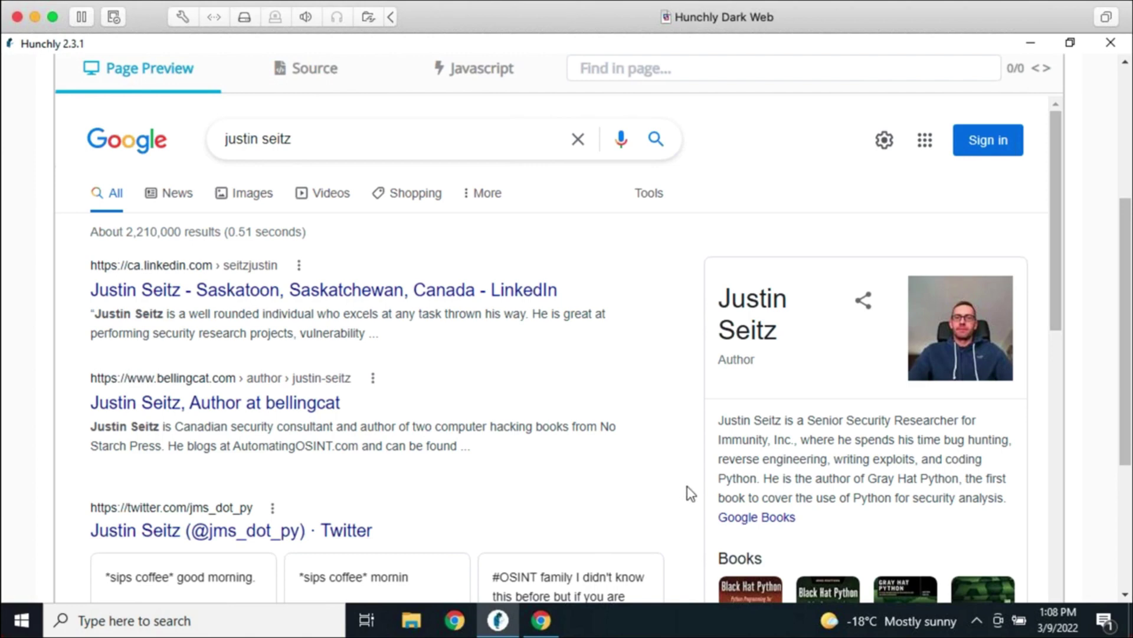
pyautogui.scroll(5, 693, 481)
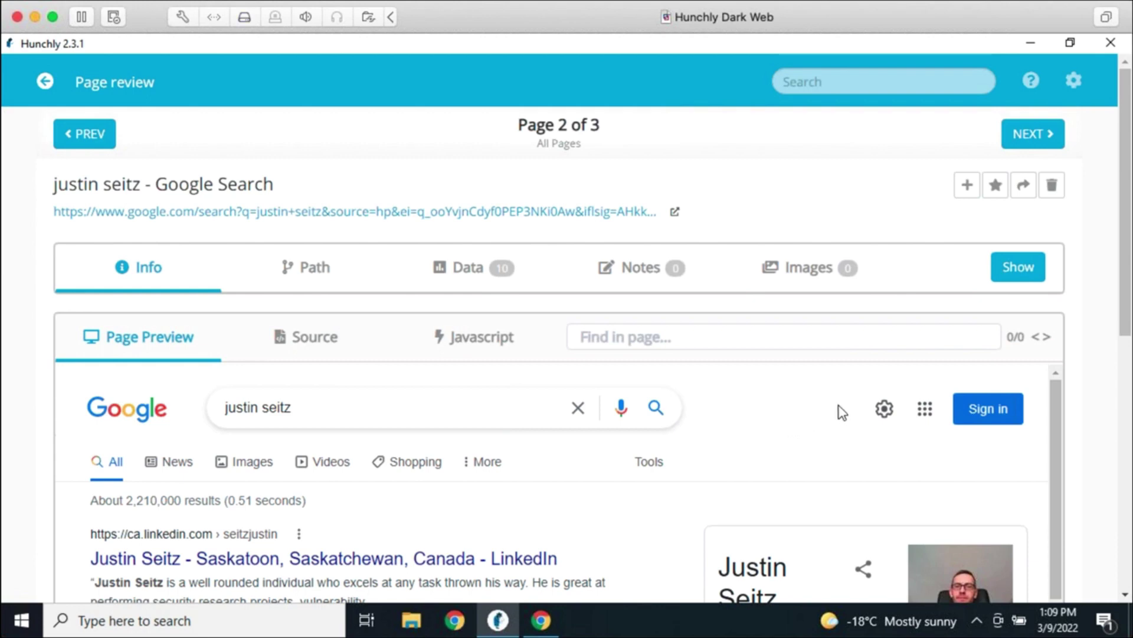
# Expand the Info details of captured page 2, showing ID, dates and SHA-256 hash
pyautogui.click(1005, 280)
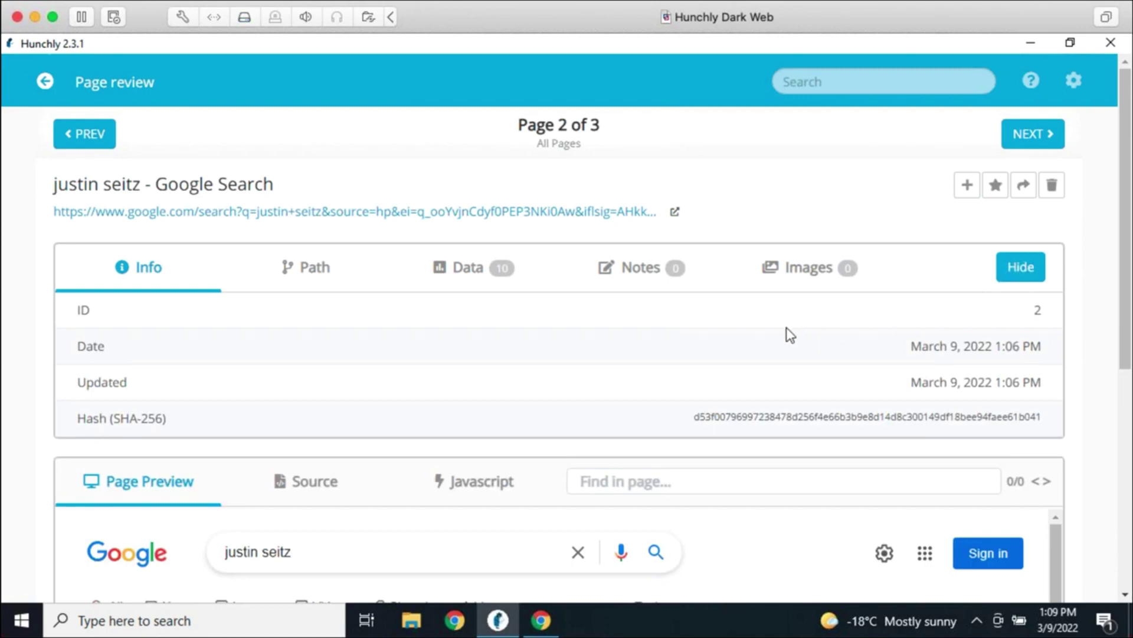
pyautogui.scroll(-3, 748, 443)
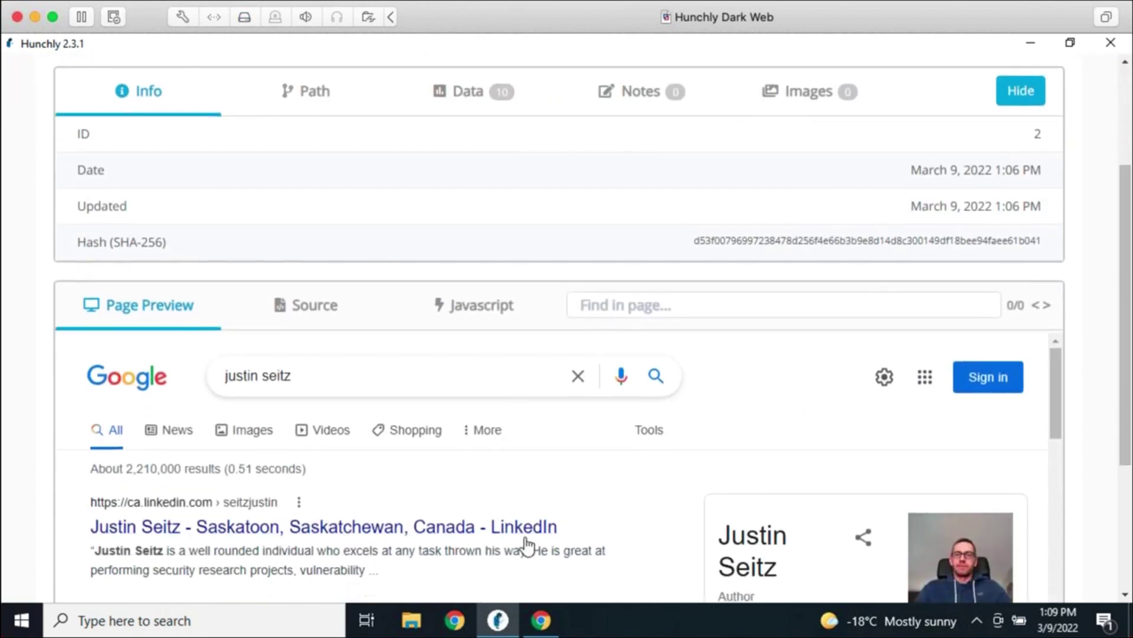
pyautogui.scroll(3, 738, 431)
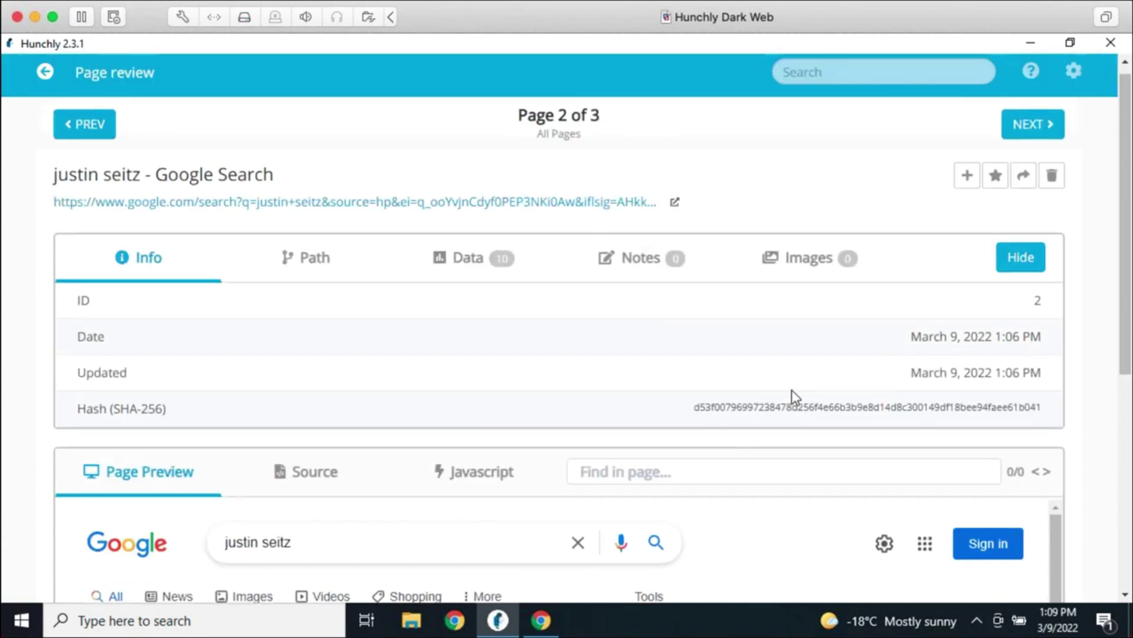
pyautogui.scroll(1, 791, 389)
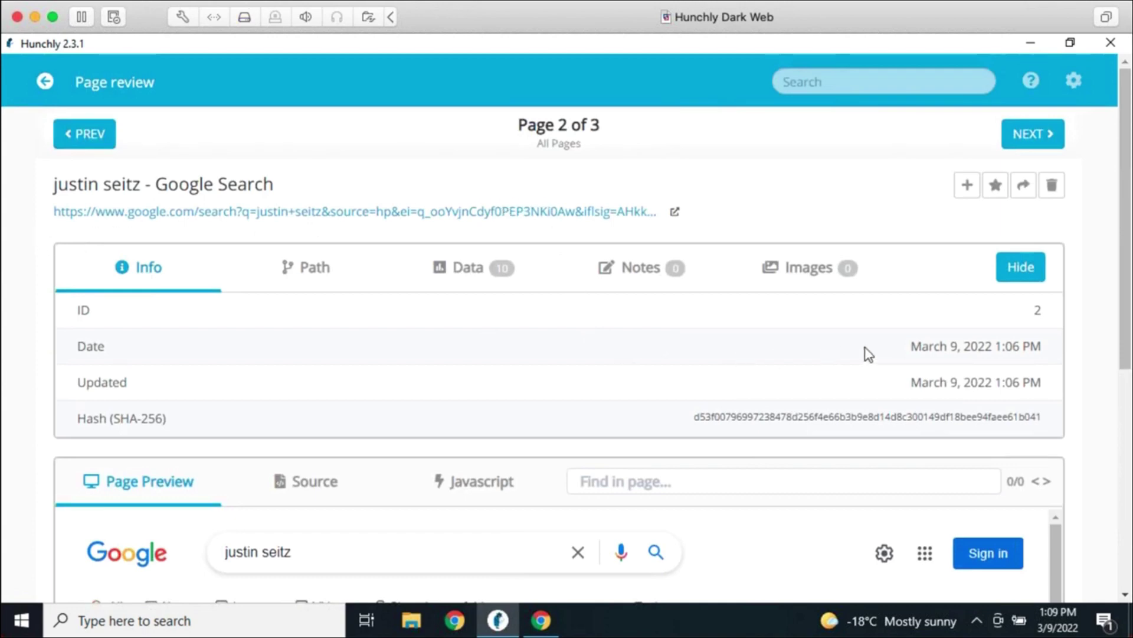
# Highlight and deselect the Date and Updated values (March 9, 2022 1:06 PM)
pyautogui.moveTo(1041, 340); pyautogui.dragTo(891, 347)
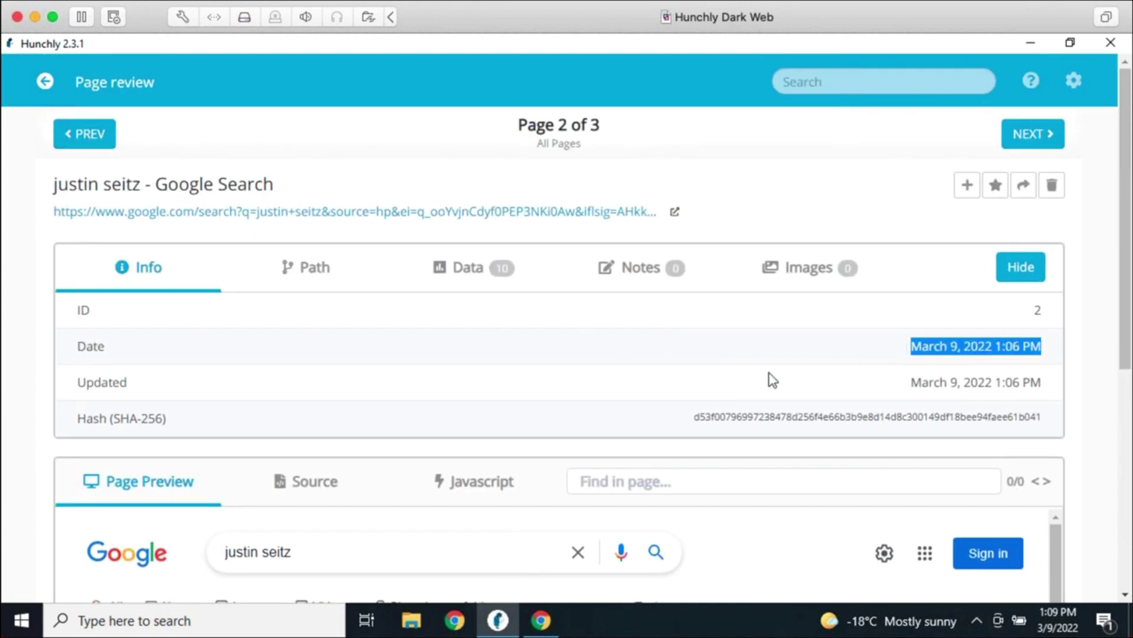
pyautogui.click(745, 365)
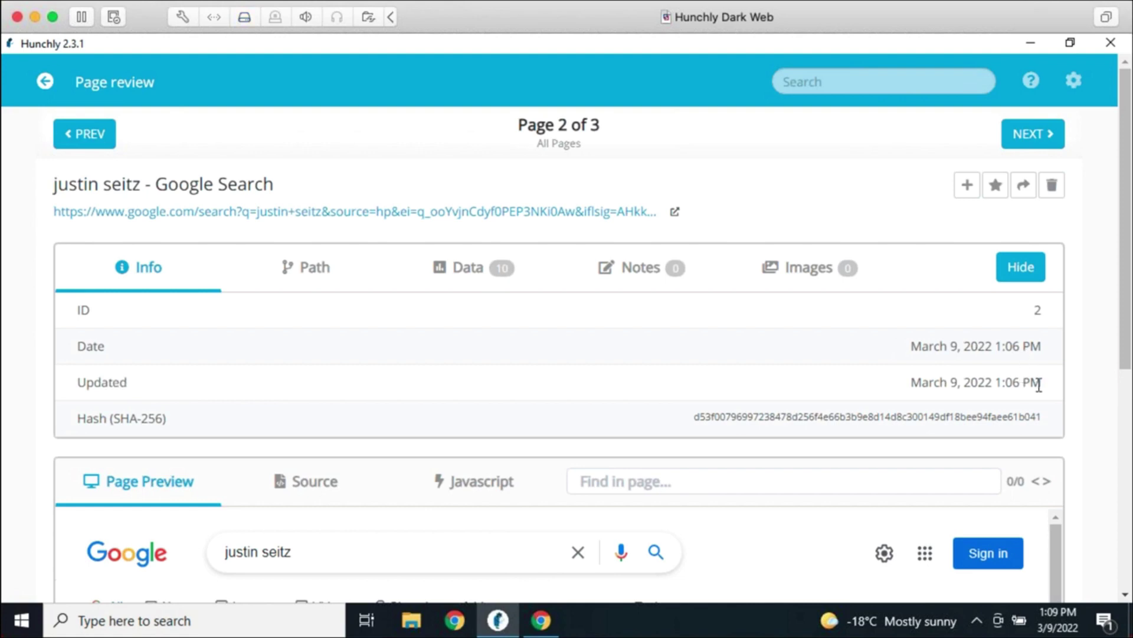
pyautogui.moveTo(1038, 384); pyautogui.dragTo(910, 385)
pyautogui.click(930, 384)
pyautogui.moveTo(1057, 384); pyautogui.dragTo(913, 385)
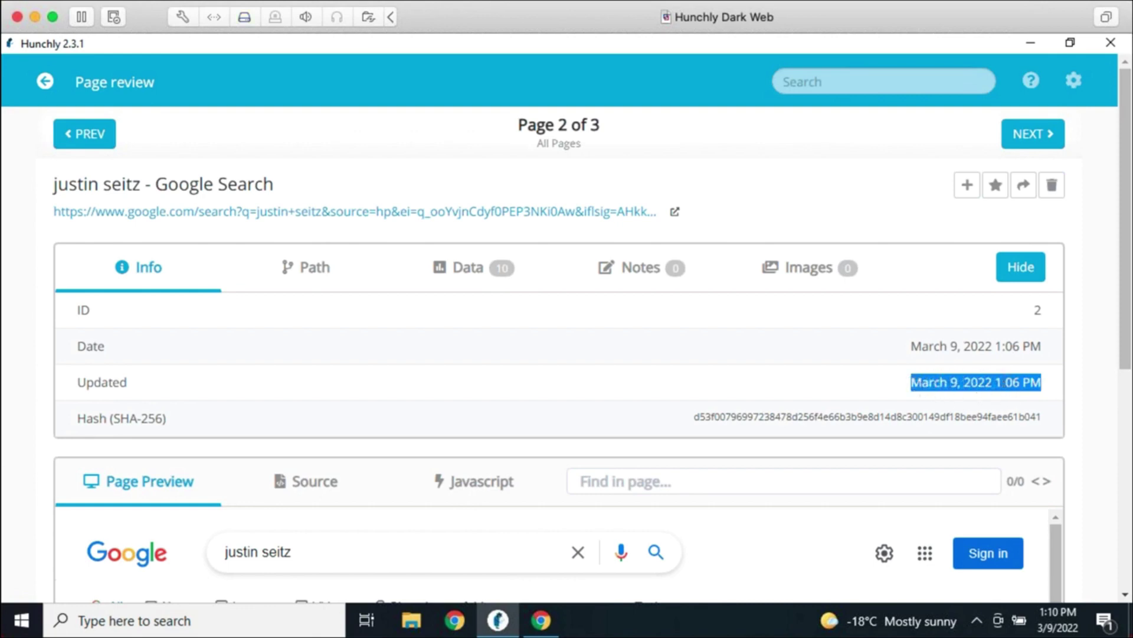
pyautogui.click(867, 377)
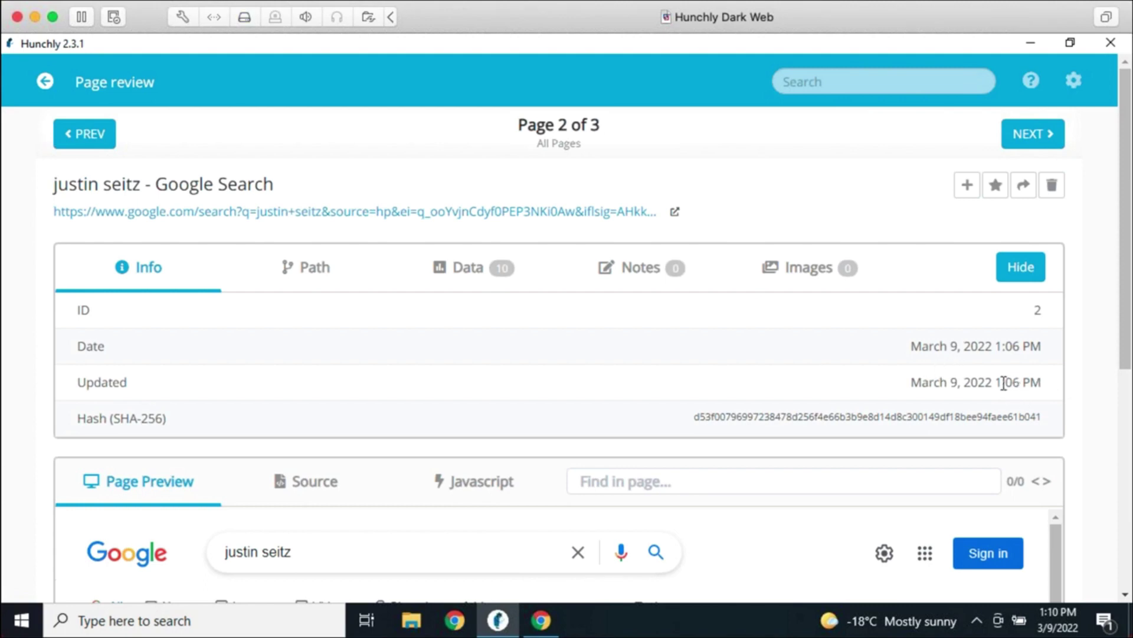
pyautogui.doubleClick(812, 417)
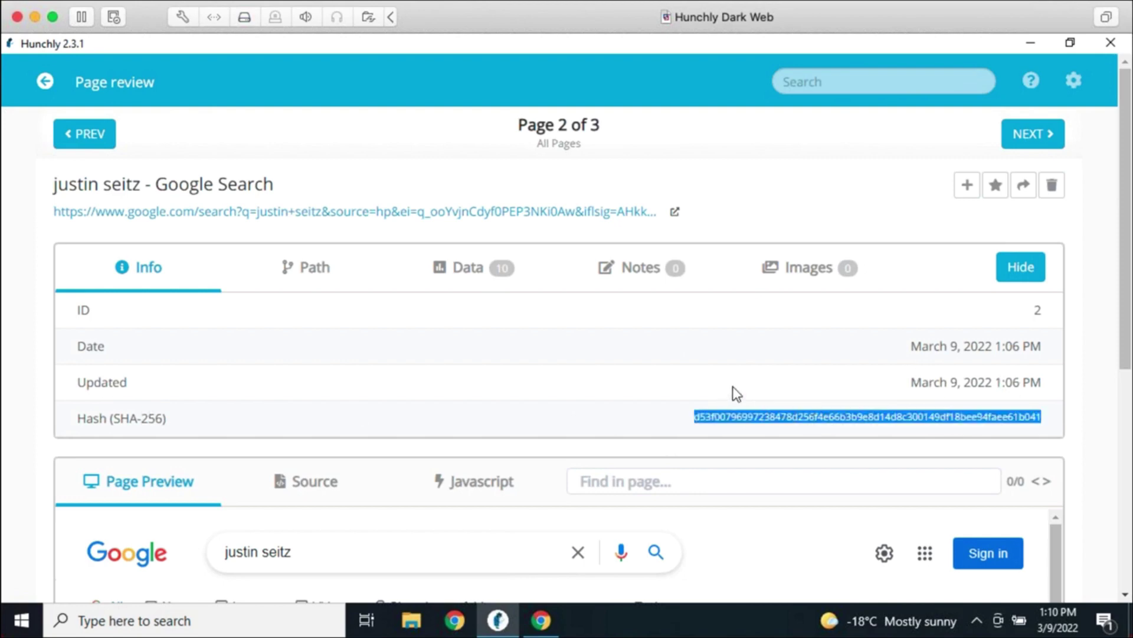
pyautogui.click(733, 387)
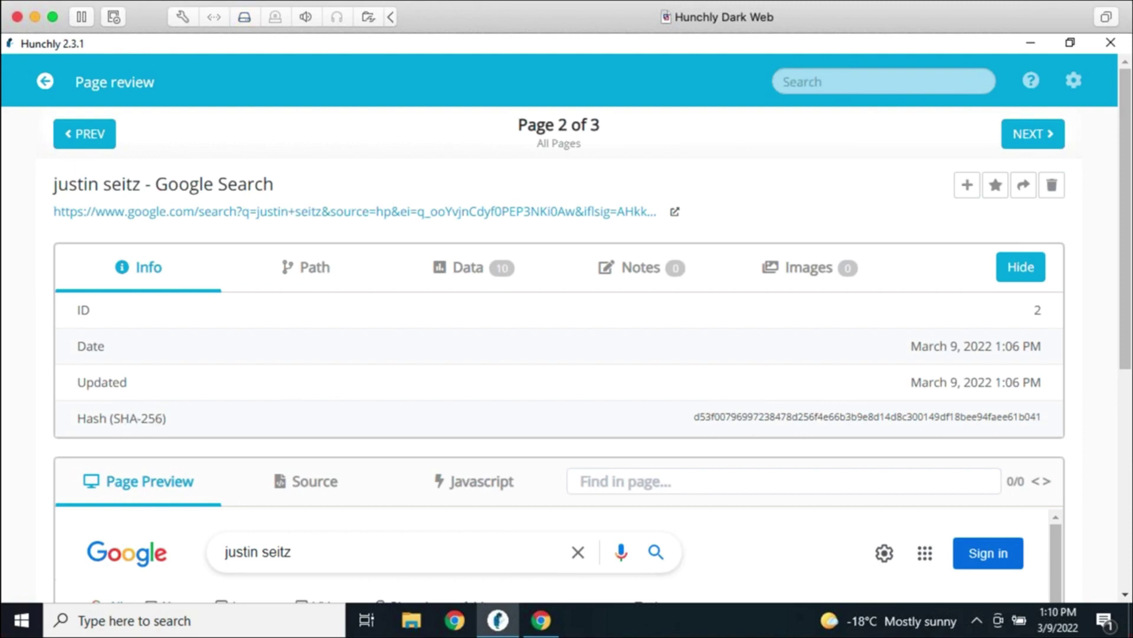
pyautogui.doubleClick(730, 416)
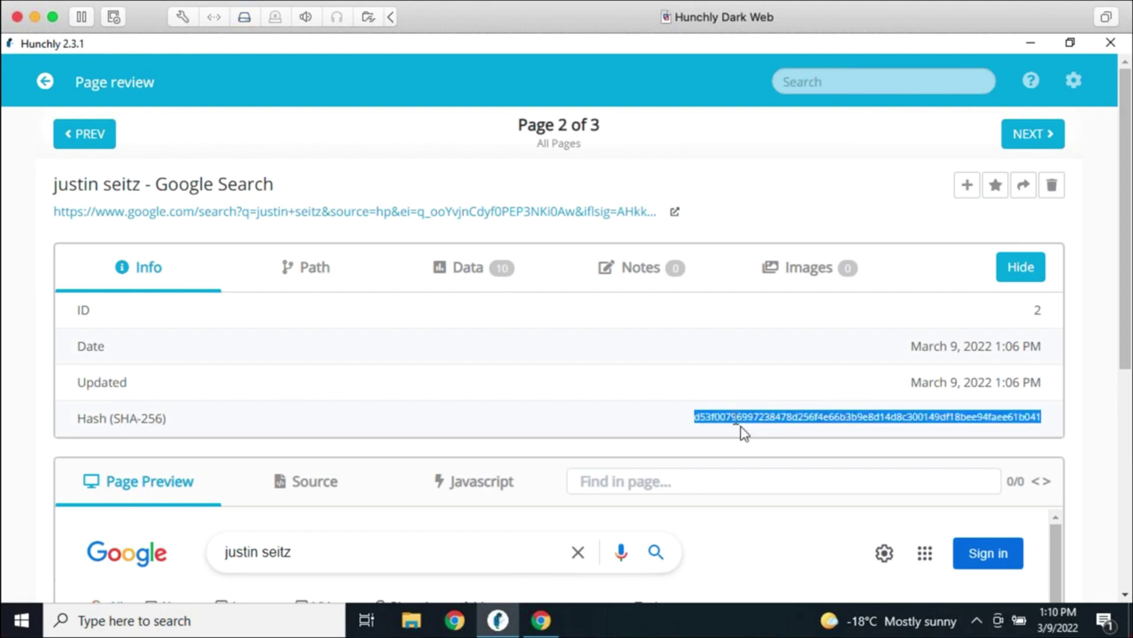
pyautogui.click(675, 412)
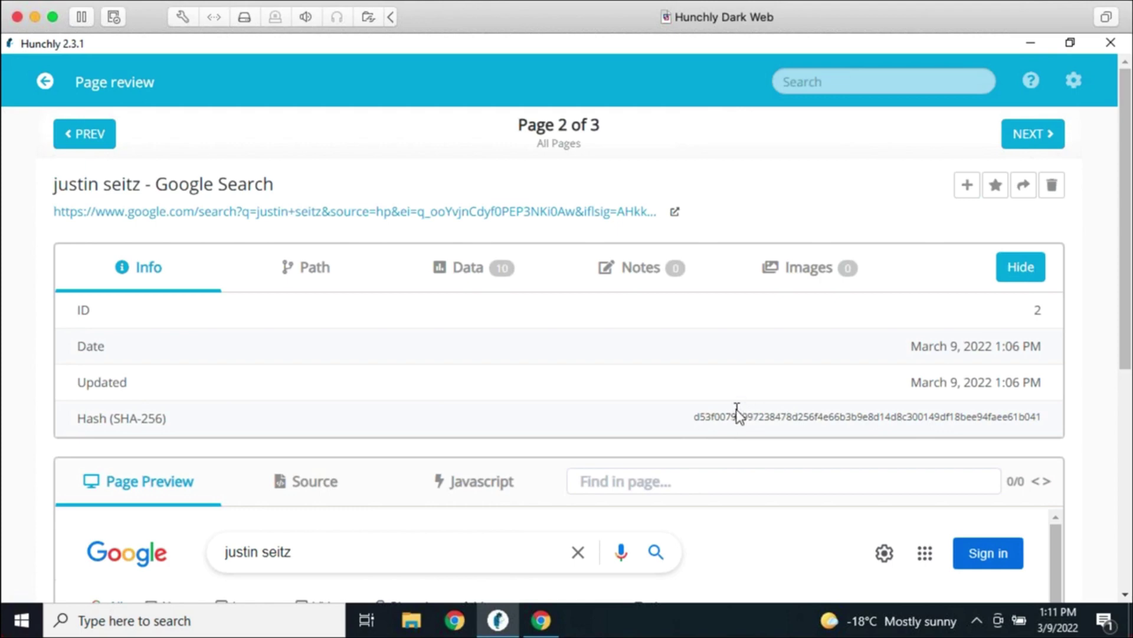
# Open support.hunch.ly in a new Chrome tab, view the Hunchly Evidence Guide, then close that tab
pyautogui.click(547, 618)
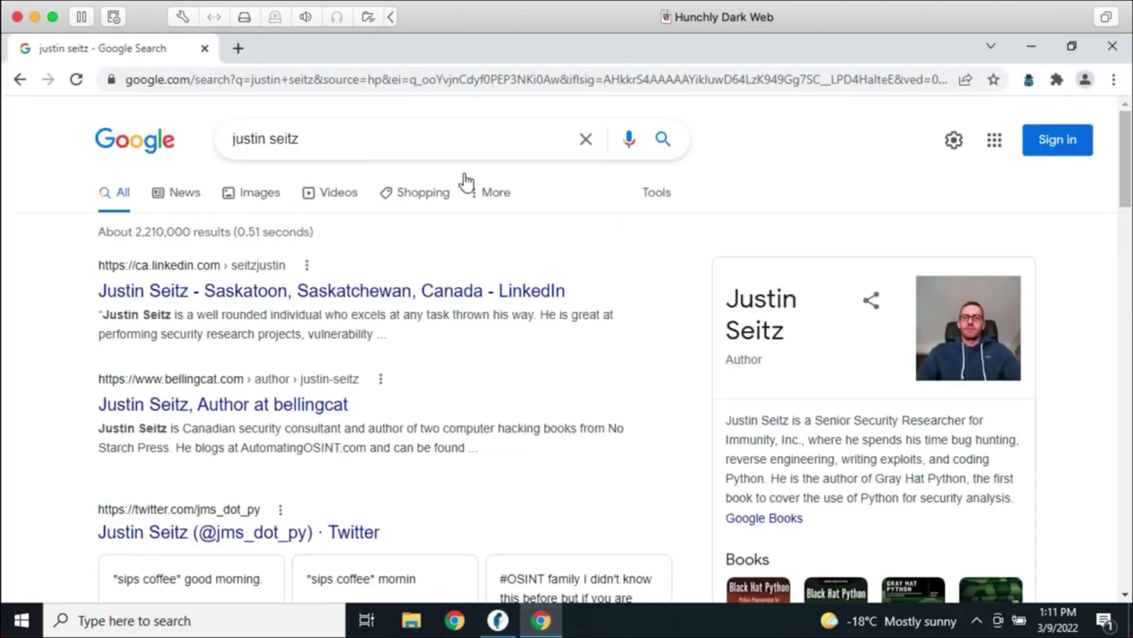
pyautogui.click(239, 49)
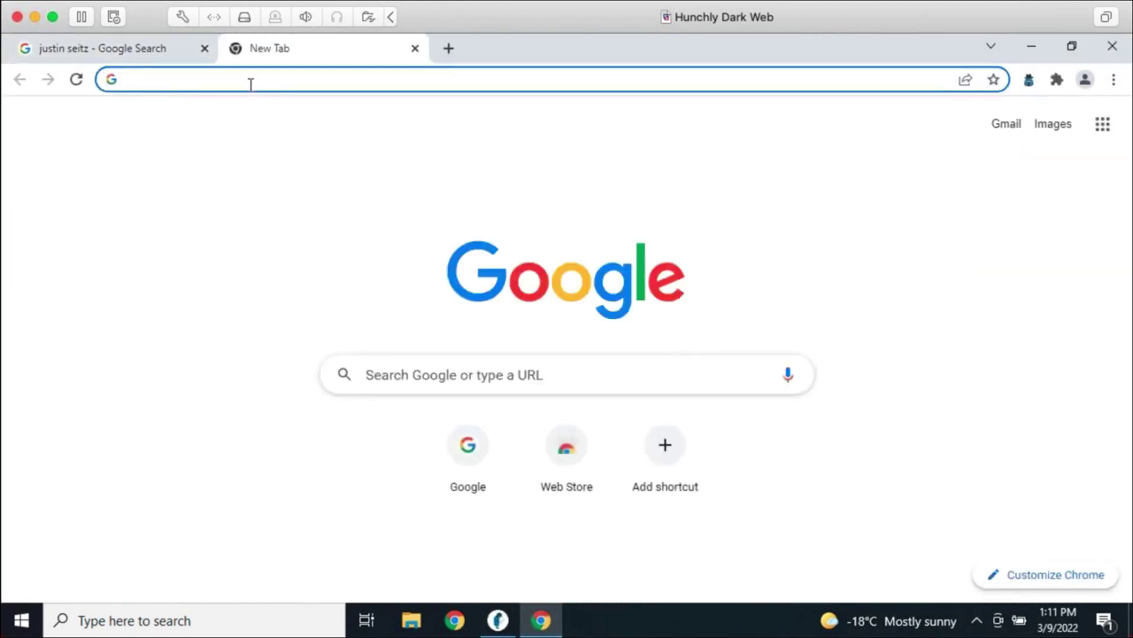
pyautogui.write('support.hunch.ly')
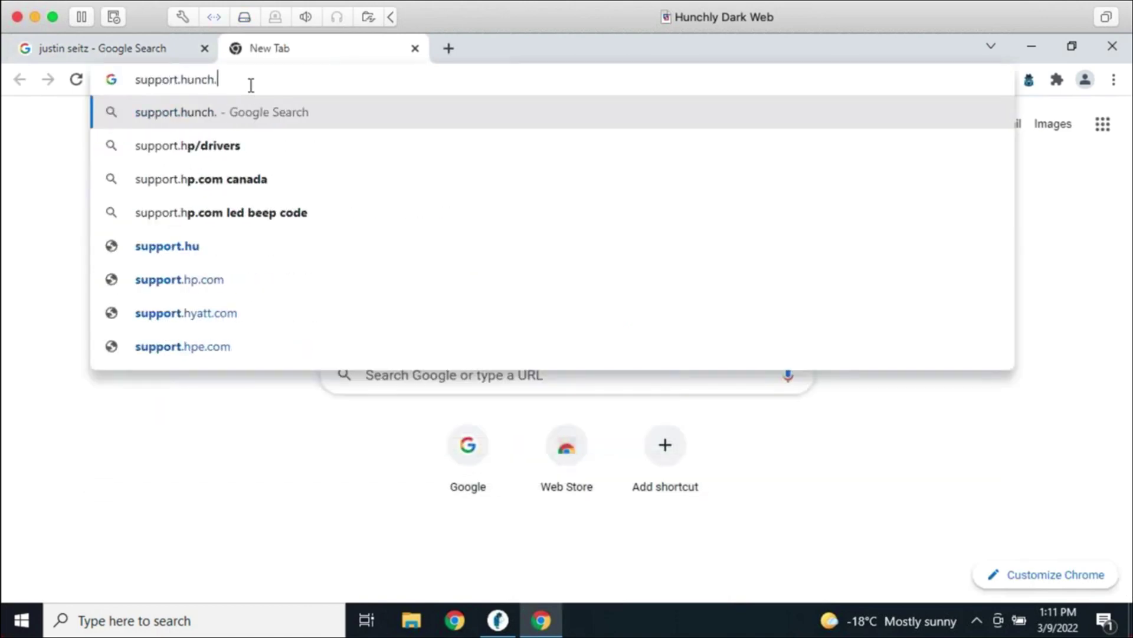
pyautogui.press('Return')
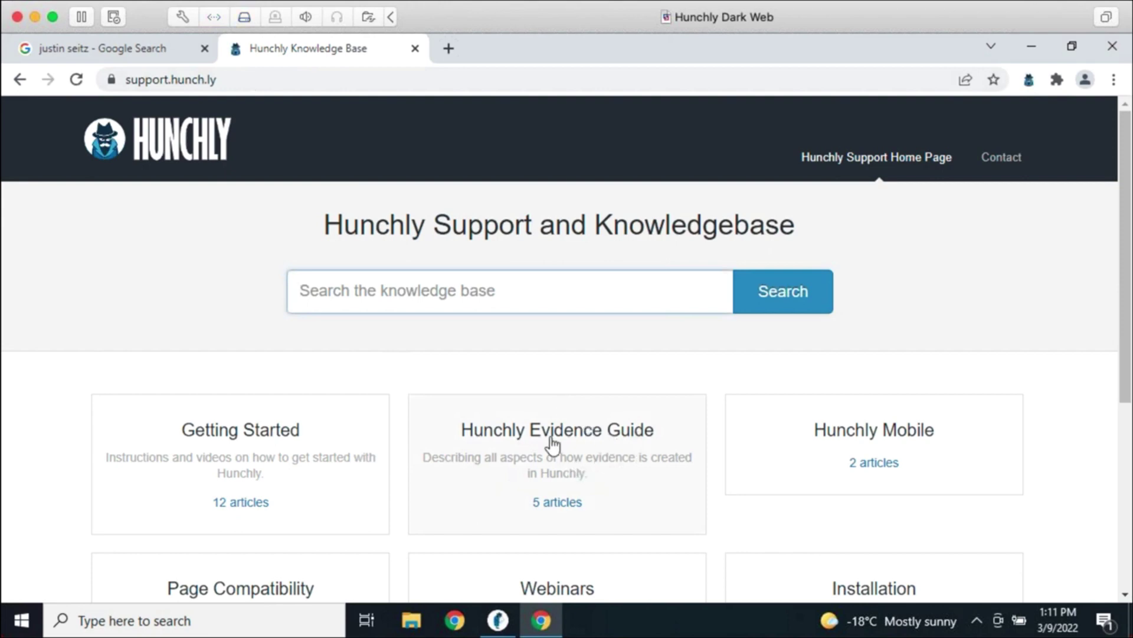
pyautogui.click(570, 449)
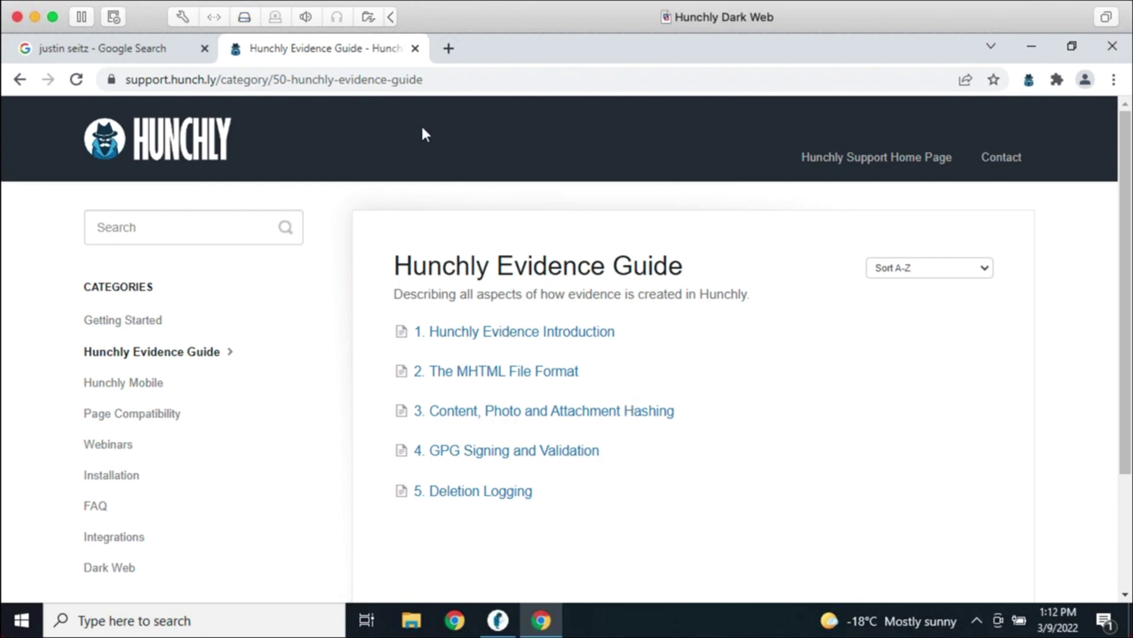
pyautogui.click(415, 49)
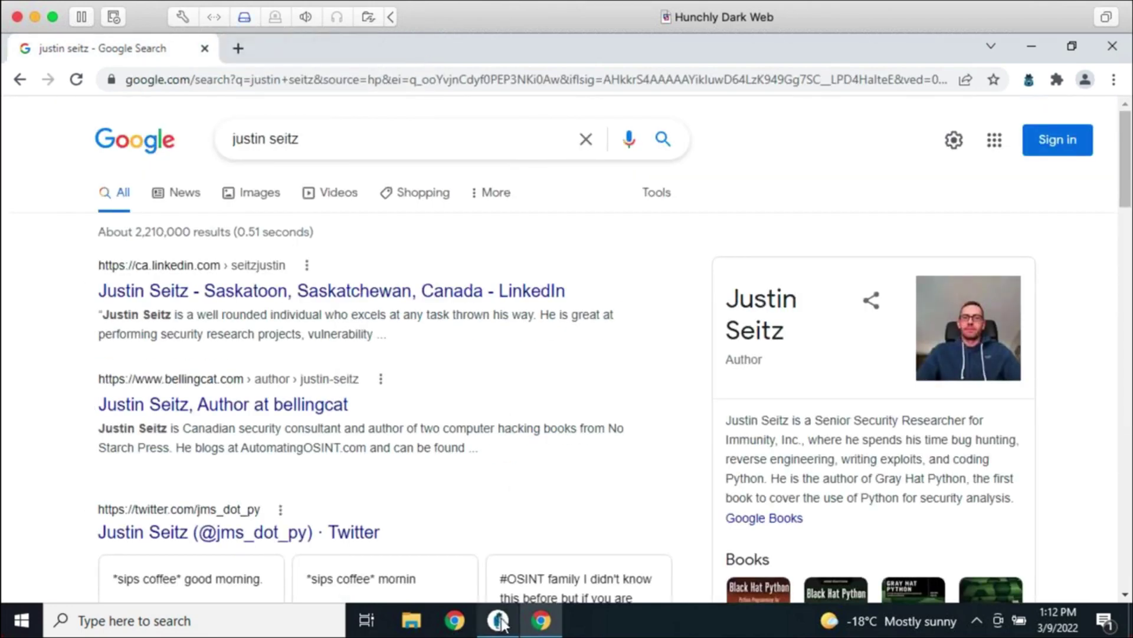
# Return to Hunchly's review of captured page 2 and scroll through its preview
pyautogui.click(498, 620)
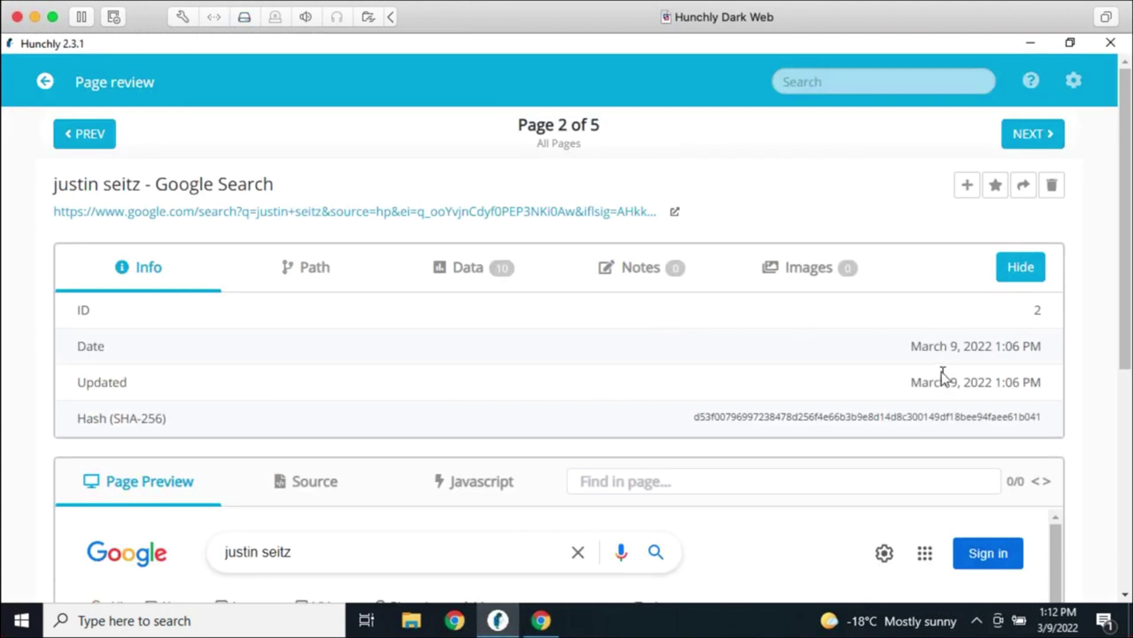
pyautogui.scroll(-3, 1059, 372)
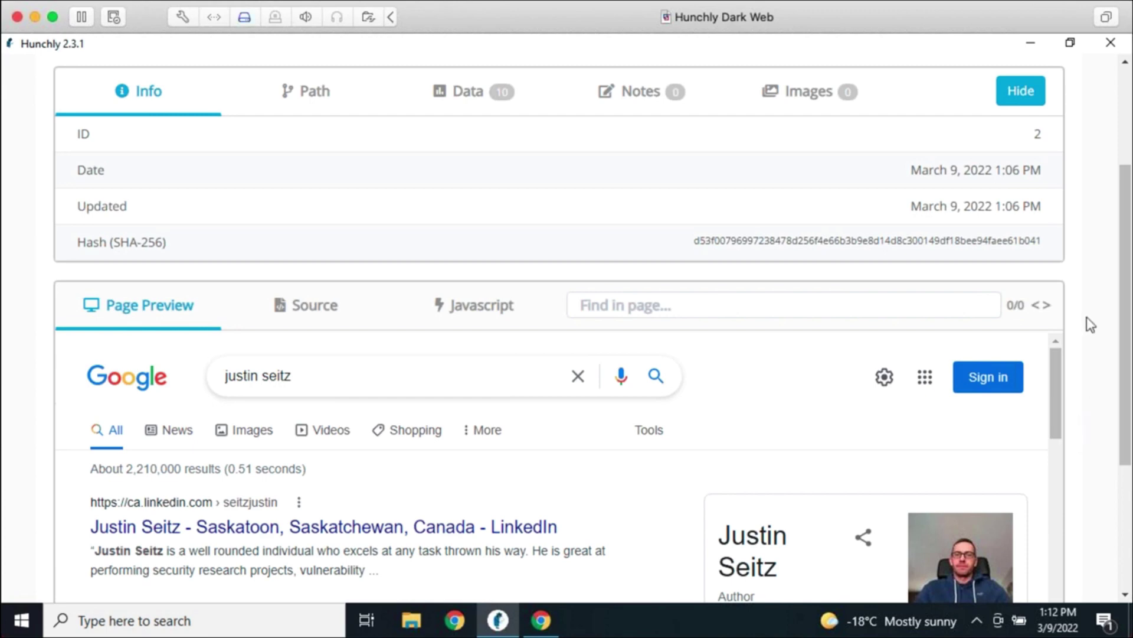
pyautogui.scroll(5, 1090, 321)
# Hide the captured Google Search page's info table and scroll the review page to see the preview
pyautogui.click(1042, 275)
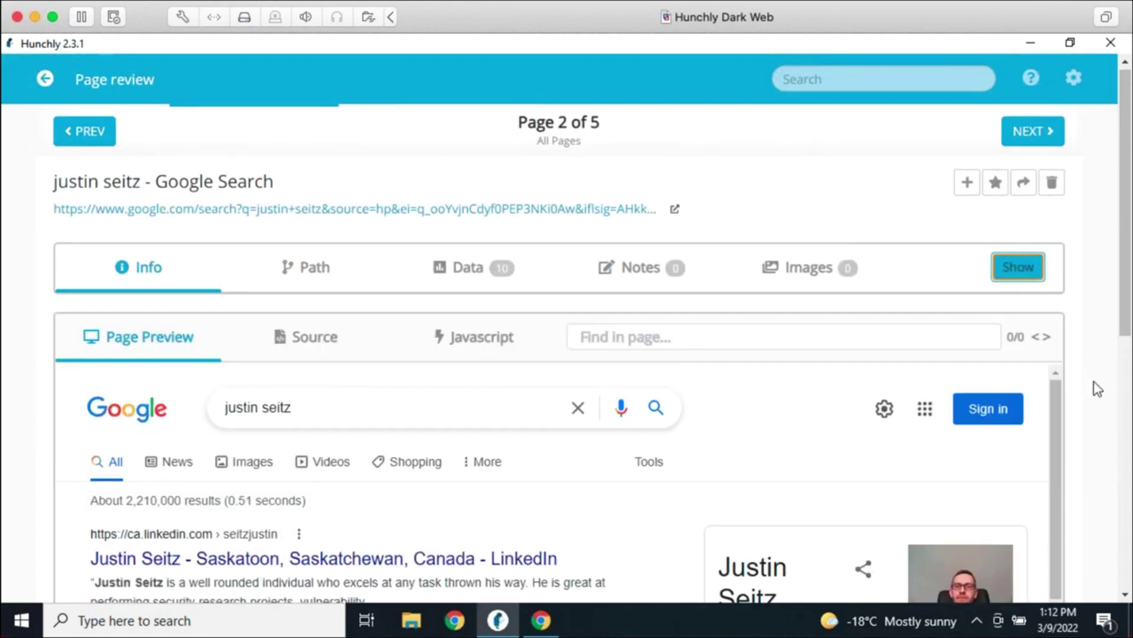
pyautogui.scroll(-2, 1093, 381)
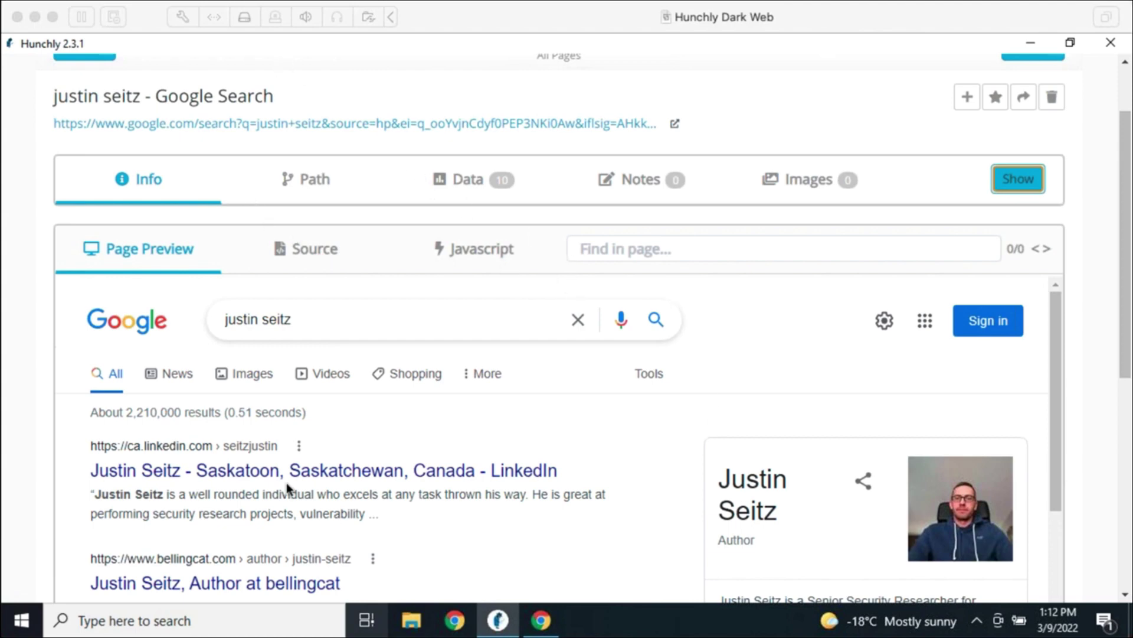
pyautogui.click(1084, 368)
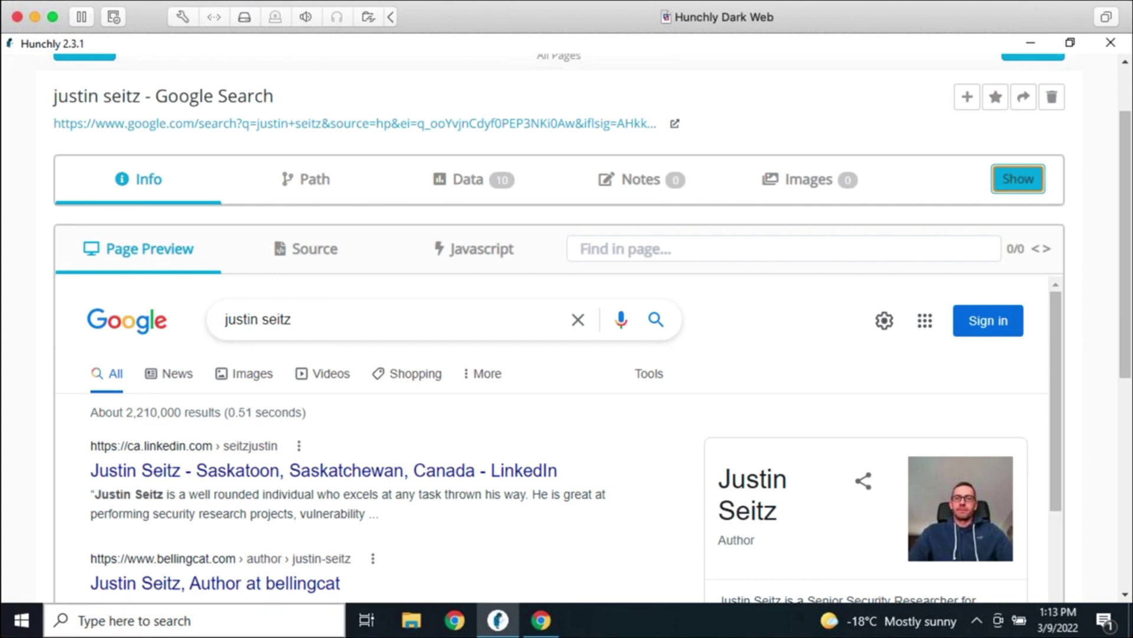
pyautogui.scroll(2, 1100, 479)
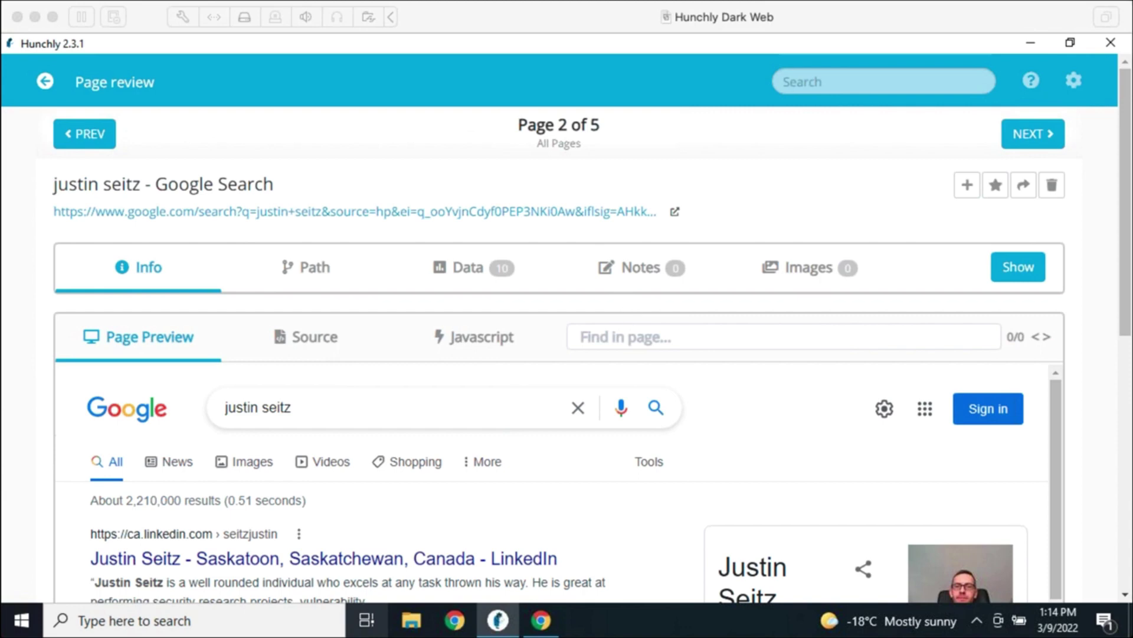
pyautogui.click(1095, 341)
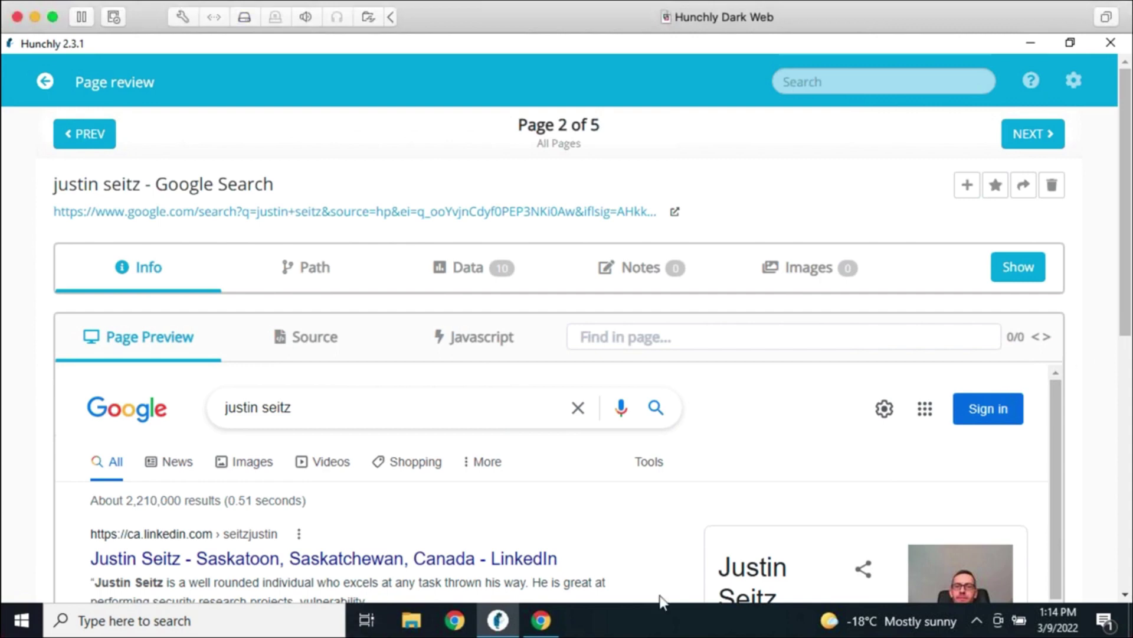
pyautogui.moveTo(541, 620)
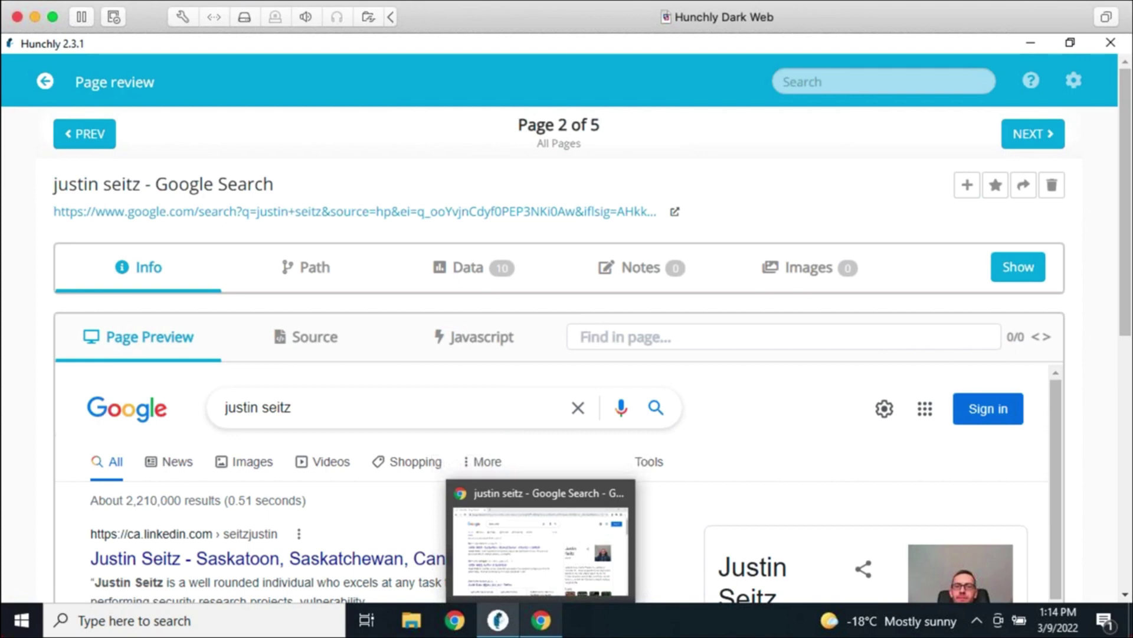
# In a new Chrome tab, go to duckduckgo.com and search for the subject's name
pyautogui.click(540, 552)
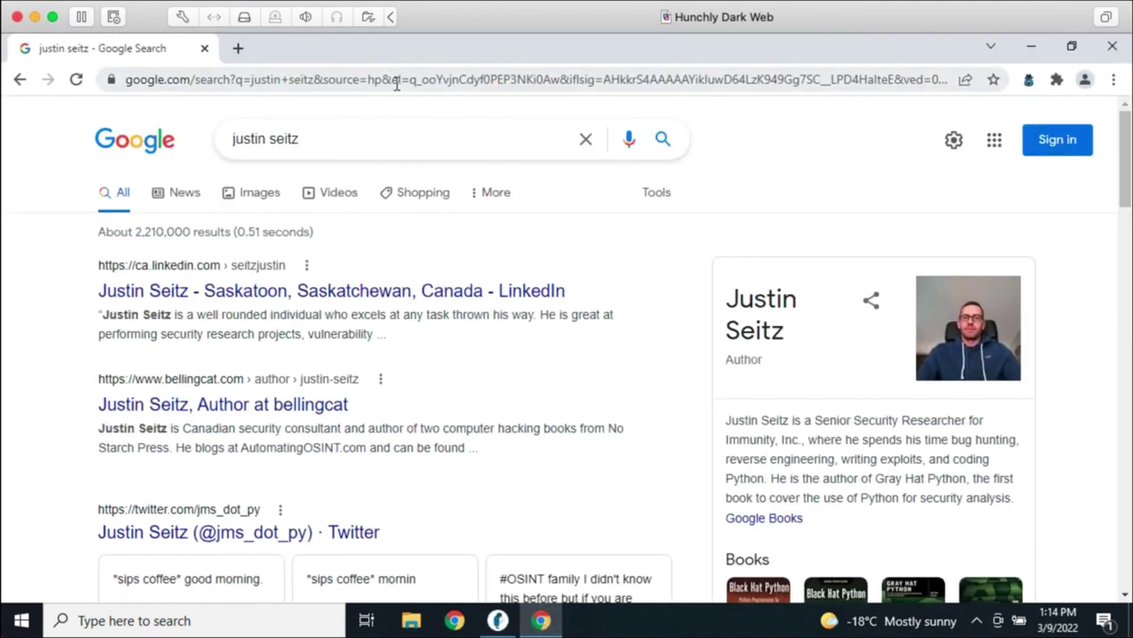
pyautogui.click(238, 48)
pyautogui.write('d')
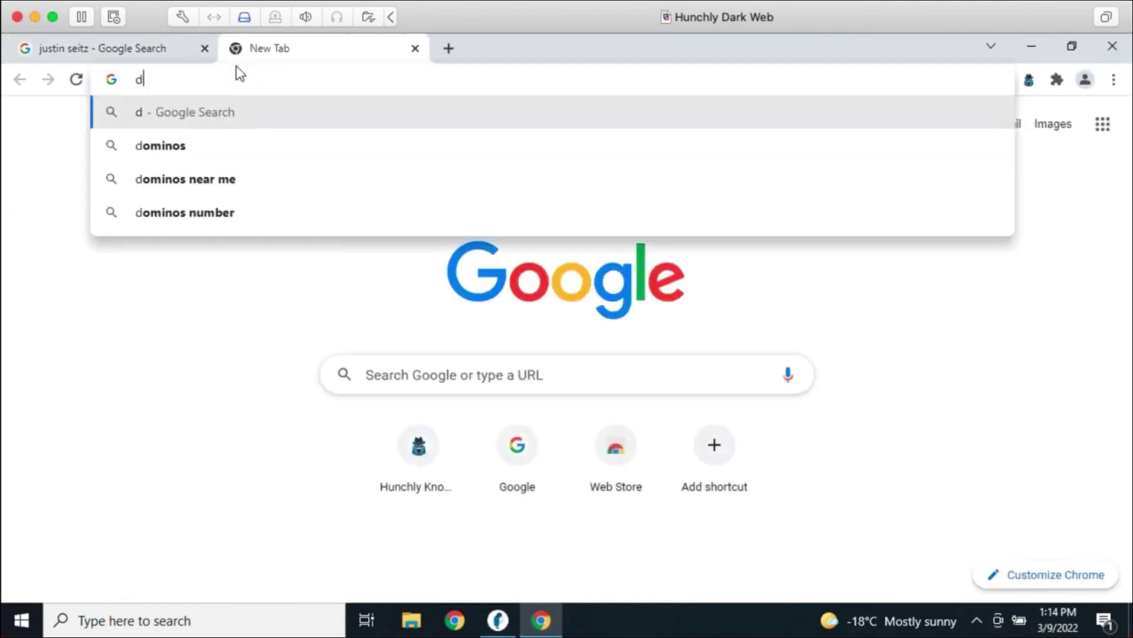
pyautogui.write('uckduckg')
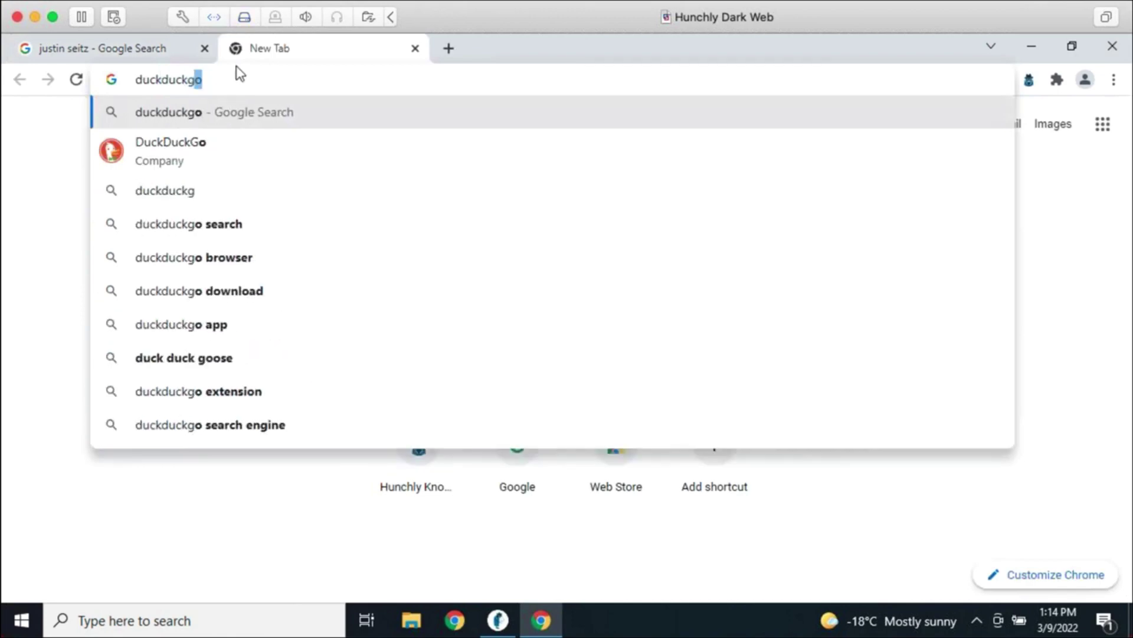
pyautogui.write('o')
pyautogui.press('Return')
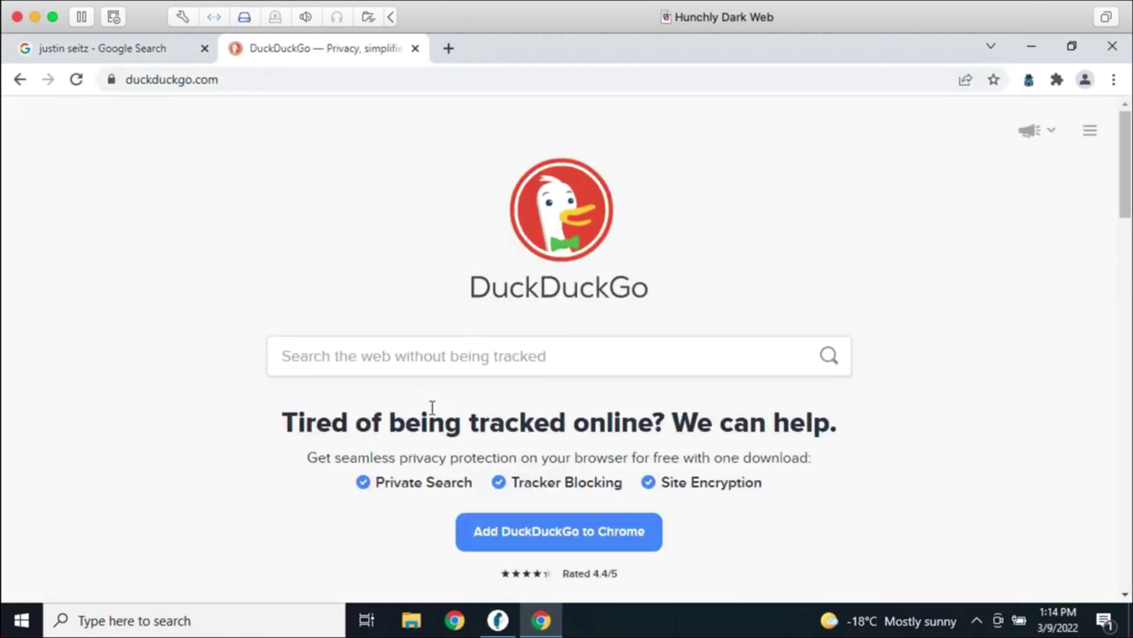
pyautogui.write('j')
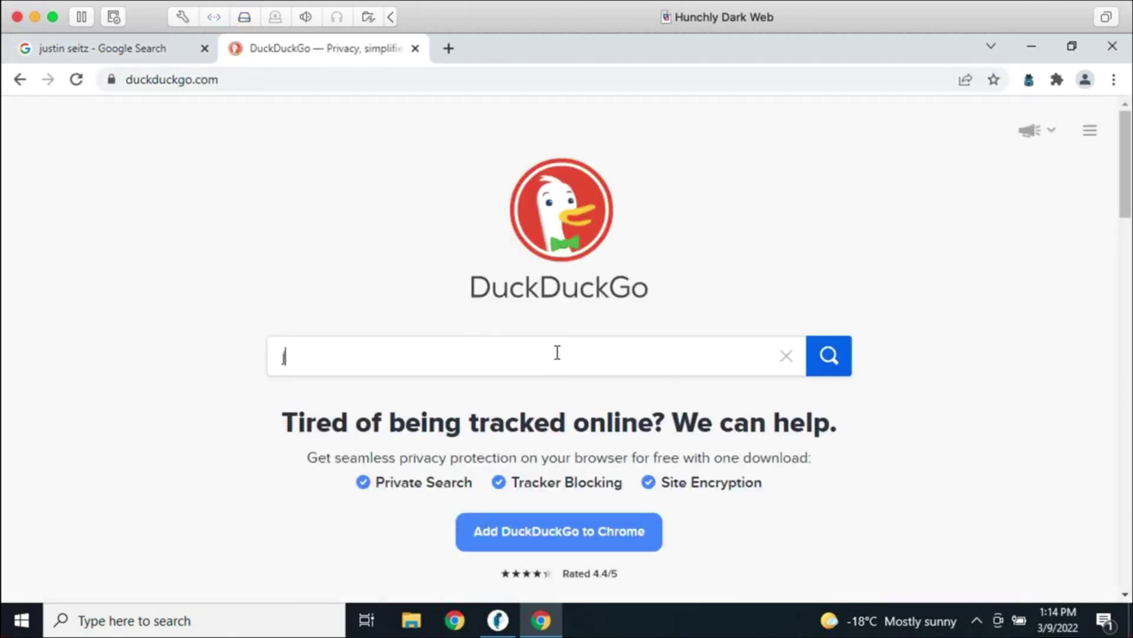
pyautogui.write('ustin seitz')
pyautogui.press('Return')
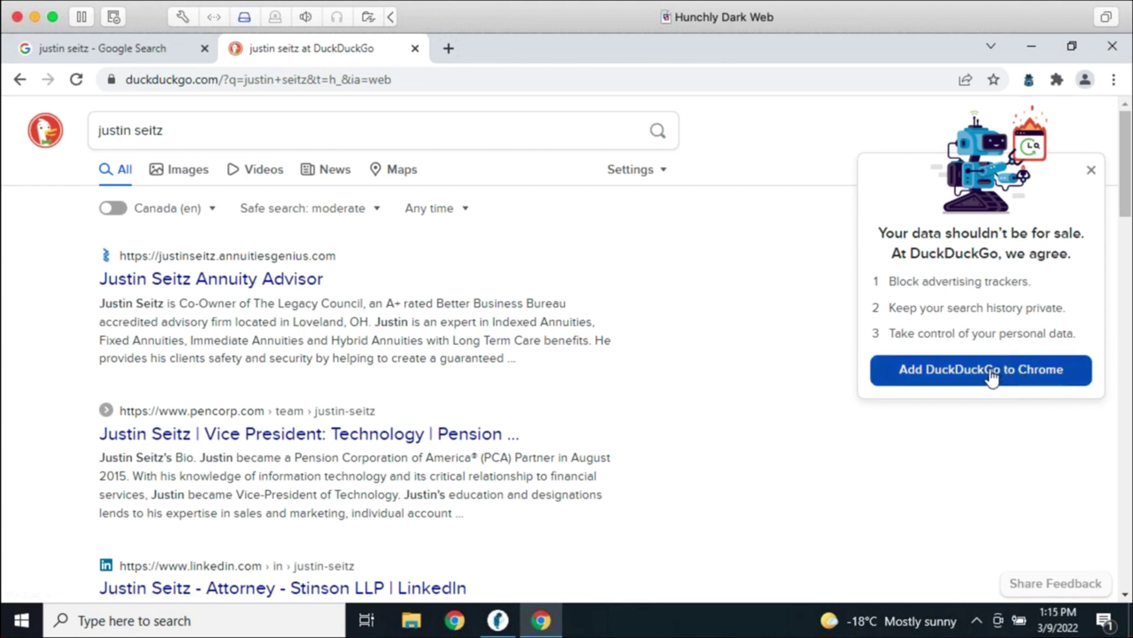
# Dismiss the DuckDuckGo promo panel and scroll through the search results
pyautogui.click(1090, 170)
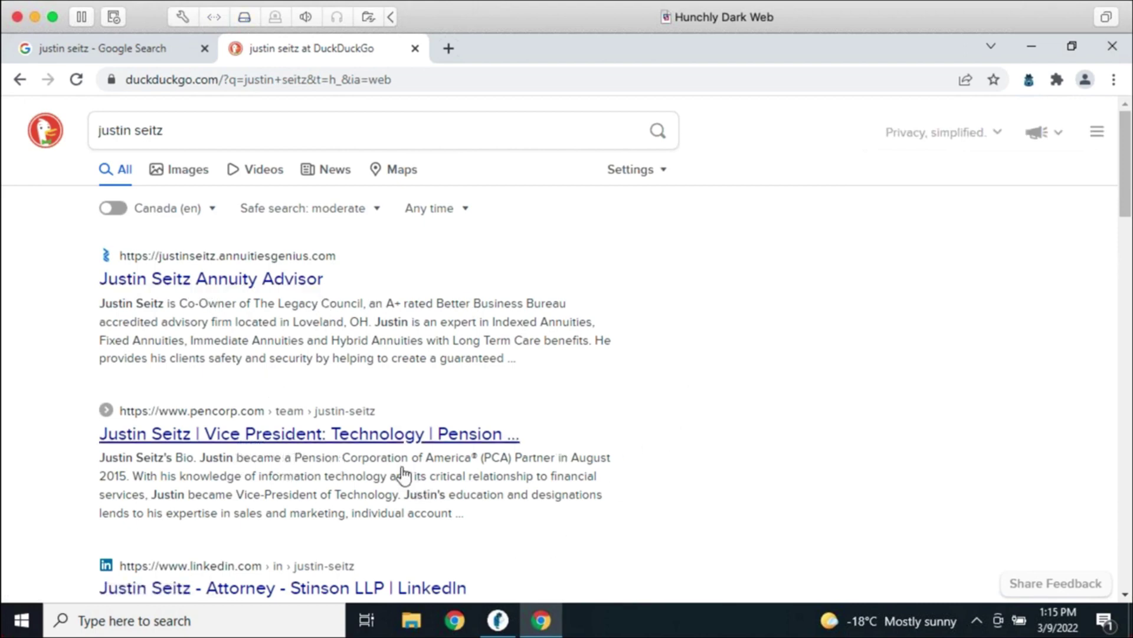
pyautogui.scroll(-5, 461, 457)
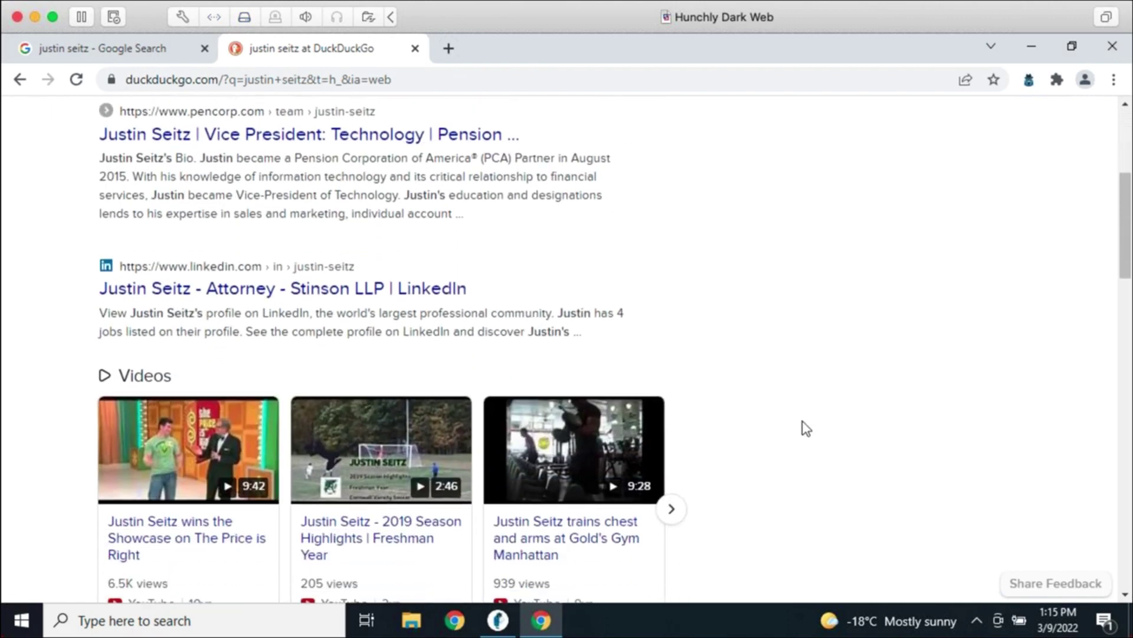
pyautogui.scroll(-1, 768, 407)
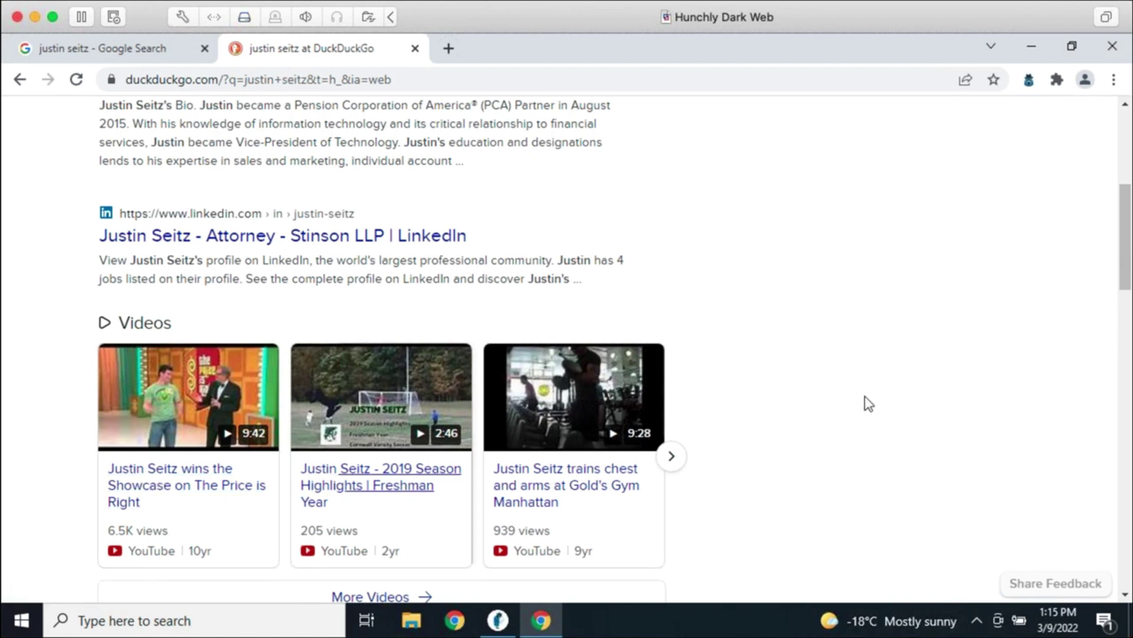
pyautogui.scroll(-5, 913, 454)
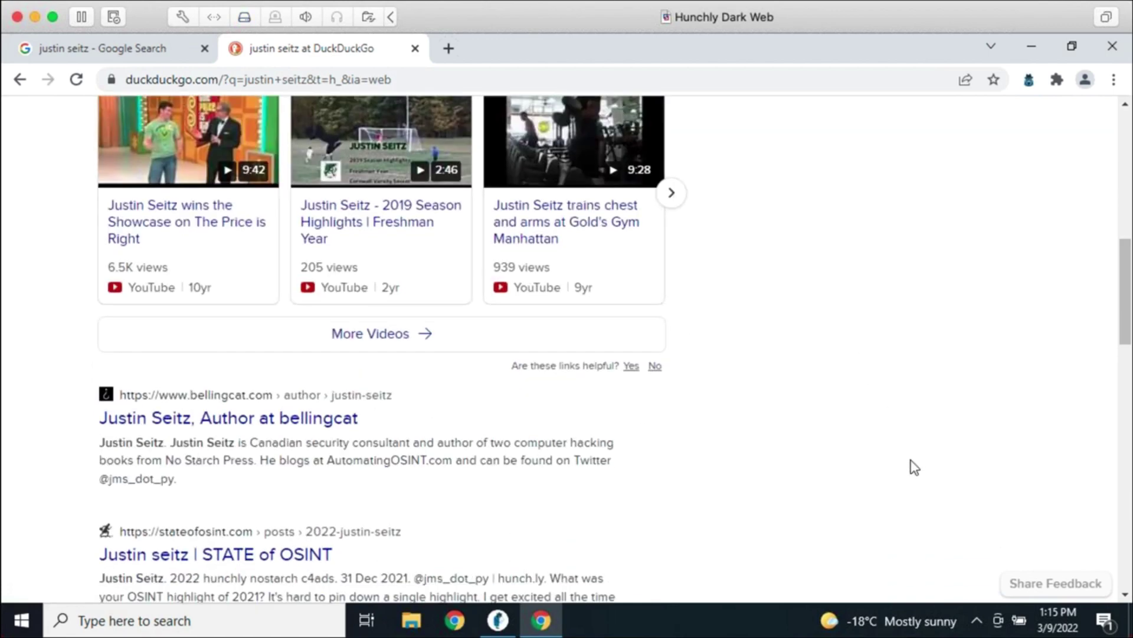
pyautogui.scroll(-3, 903, 447)
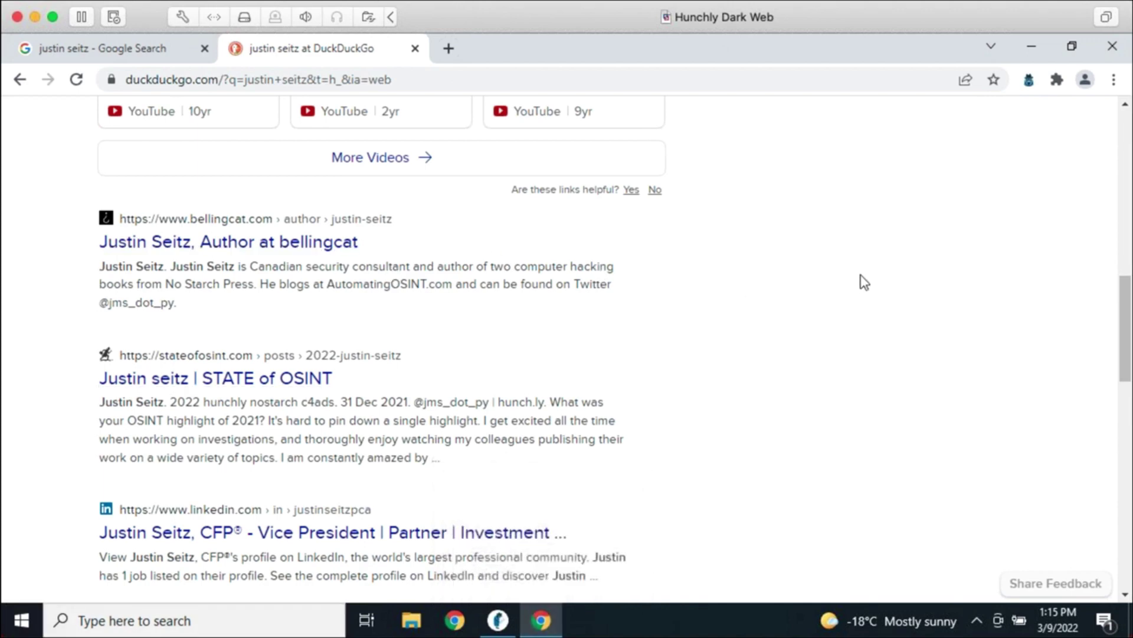
# Open Chrome's Developer tools docked to the bottom of the window
pyautogui.click(1114, 81)
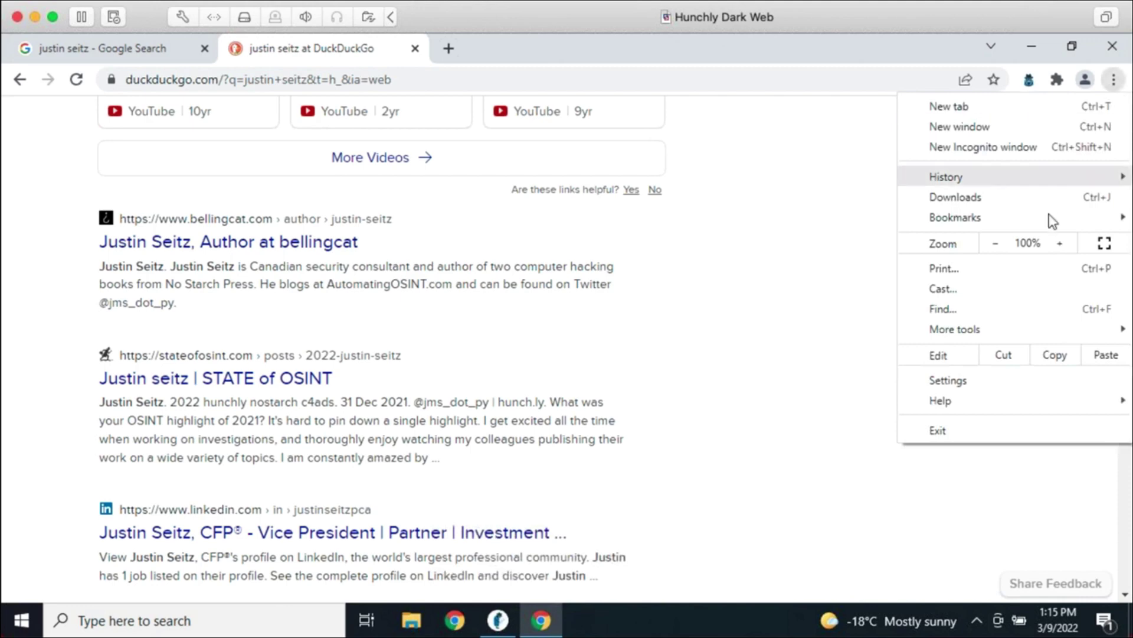
pyautogui.moveTo(1029, 331)
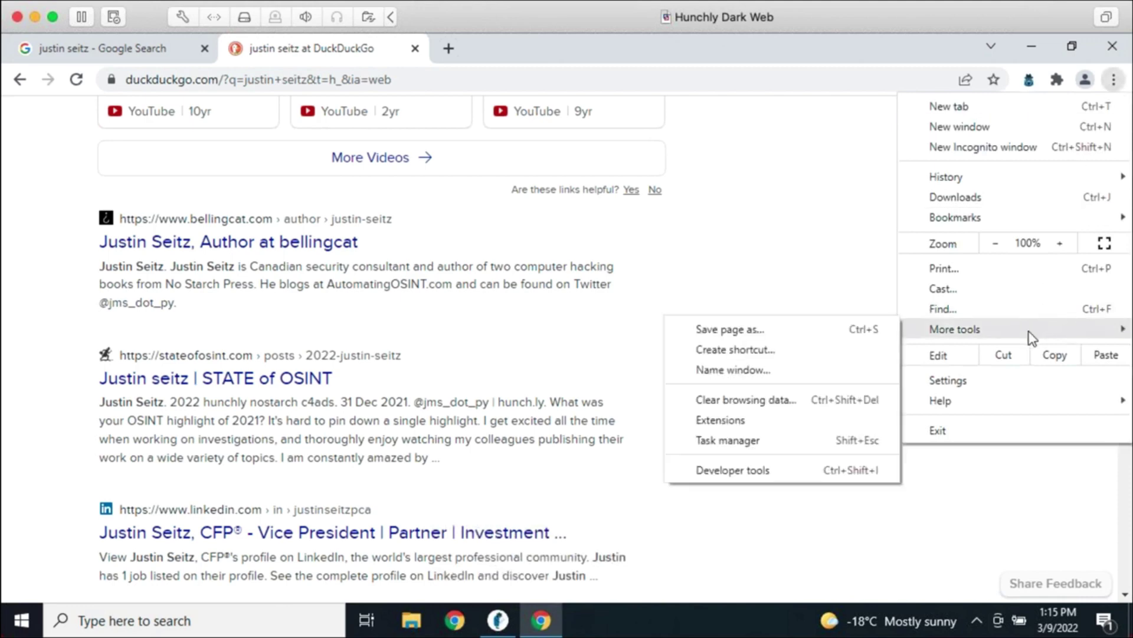
pyautogui.click(777, 473)
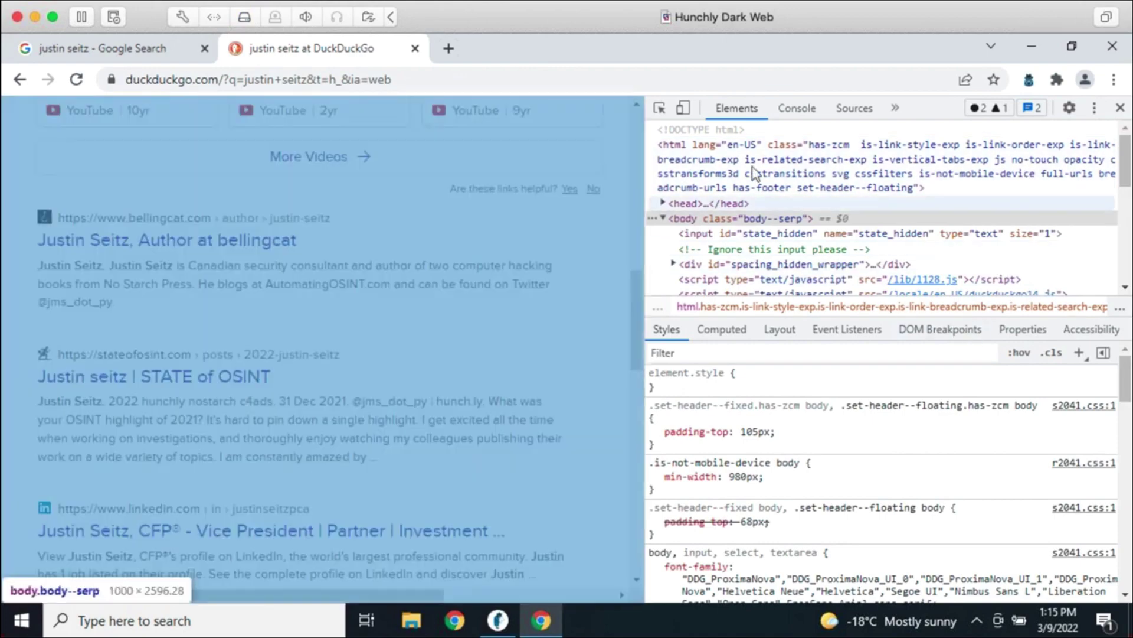
pyautogui.click(1095, 108)
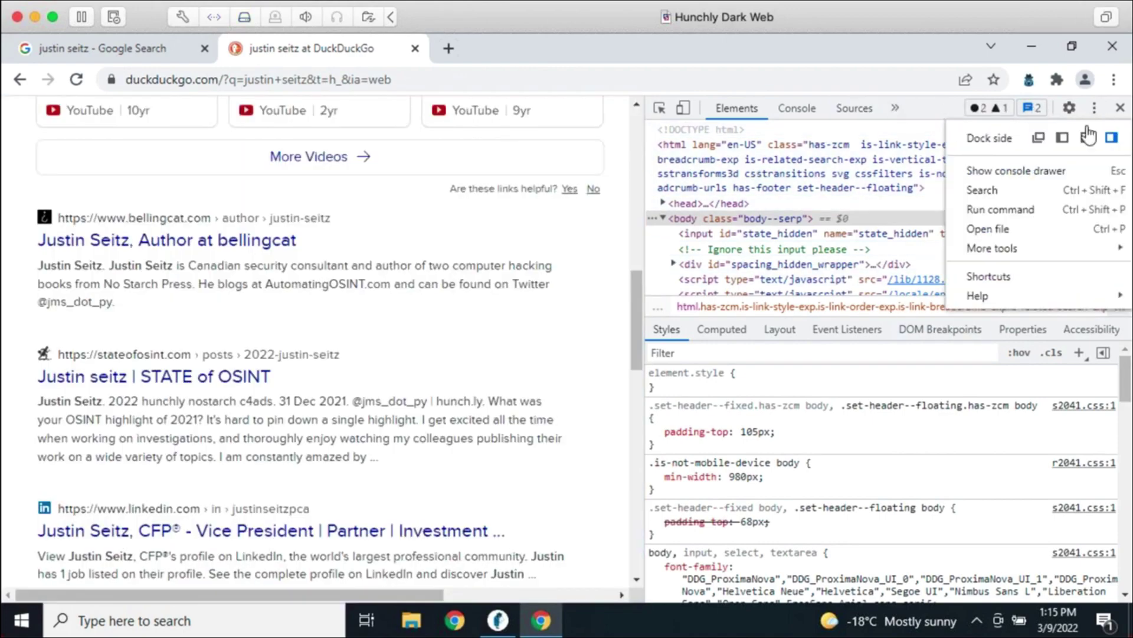
pyautogui.click(1088, 137)
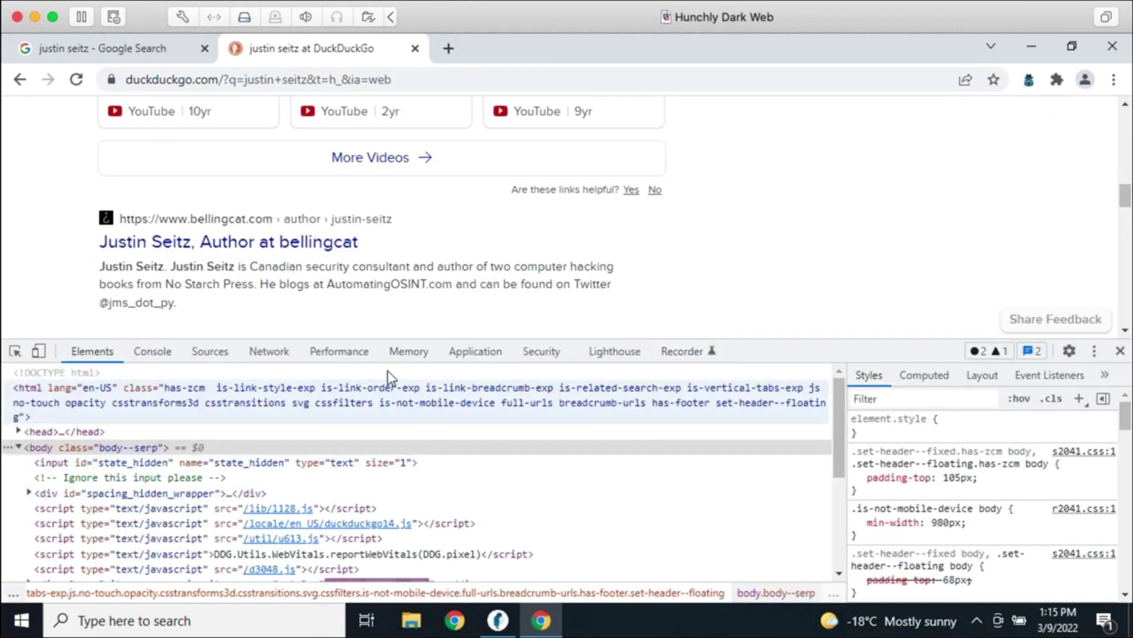
# Record network traffic while the bellingcat author page loads, enlarging the DevTools panel
pyautogui.click(289, 351)
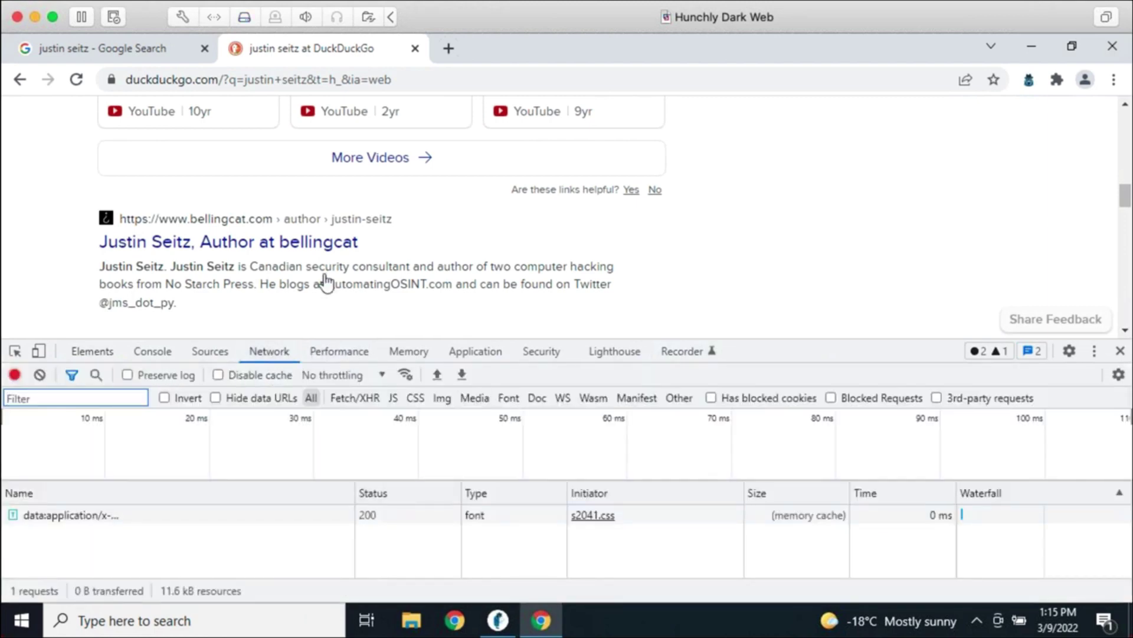
pyautogui.press('super+r')
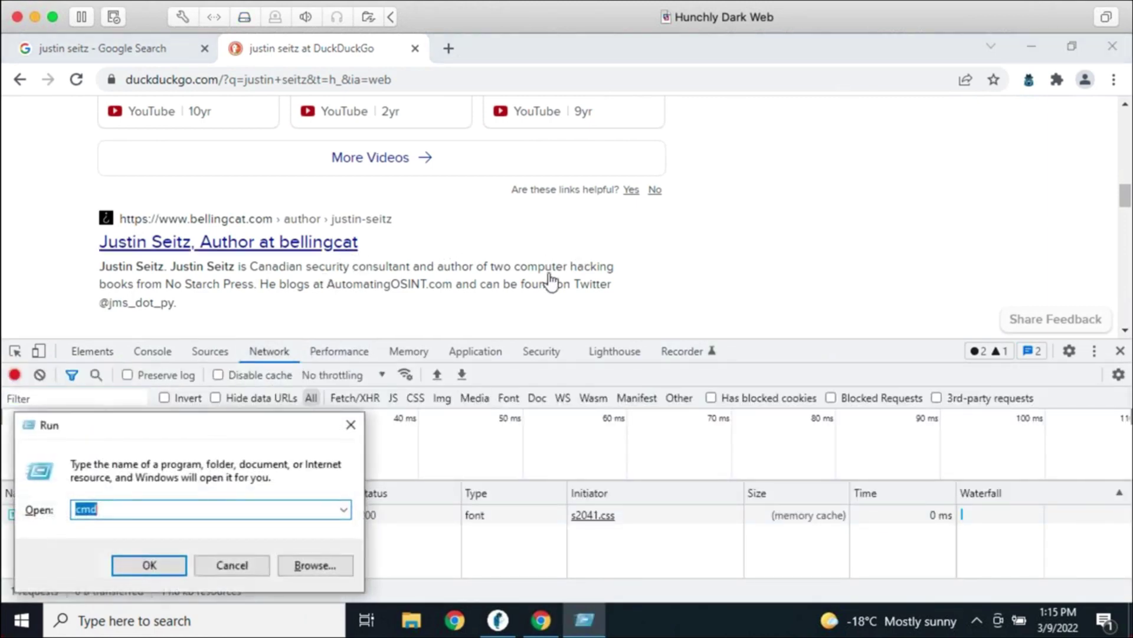
pyautogui.click(550, 282)
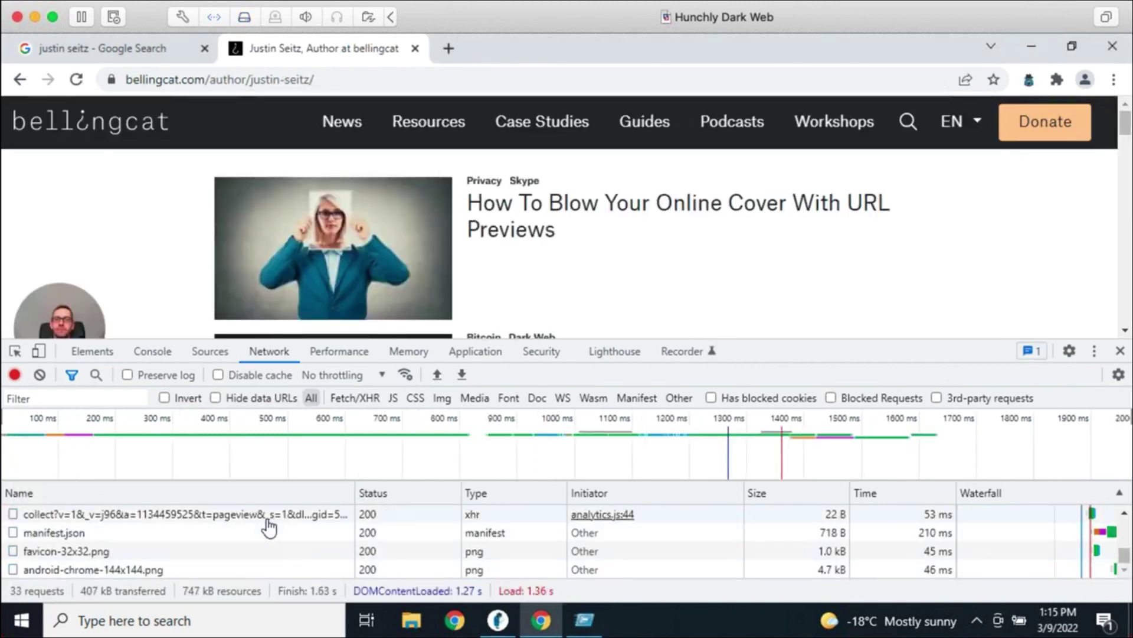
pyautogui.moveTo(763, 346); pyautogui.dragTo(773, 204)
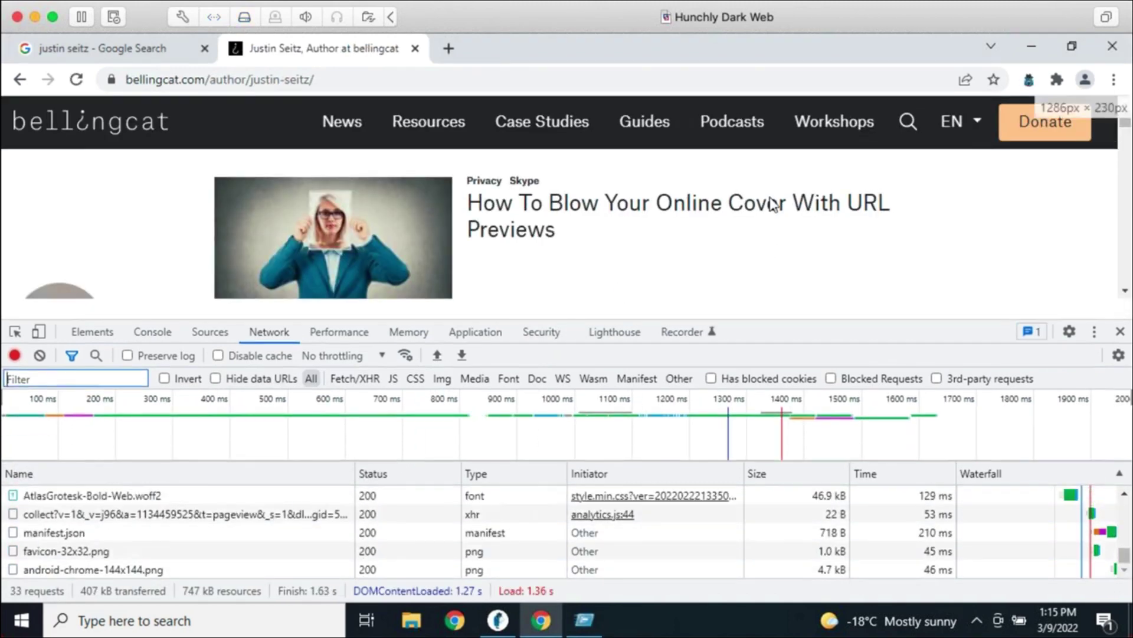
pyautogui.scroll(3, 123, 471)
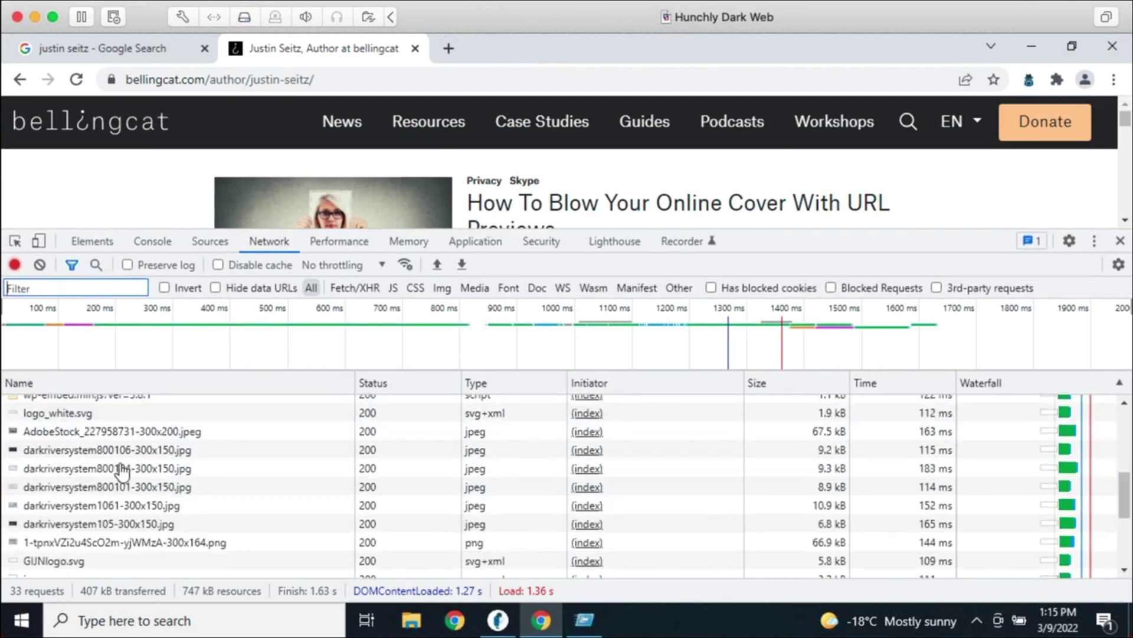
pyautogui.scroll(5, 122, 471)
# Inspect the author page document request's headers, ending on the General Request URL row (status 200)
pyautogui.click(112, 405)
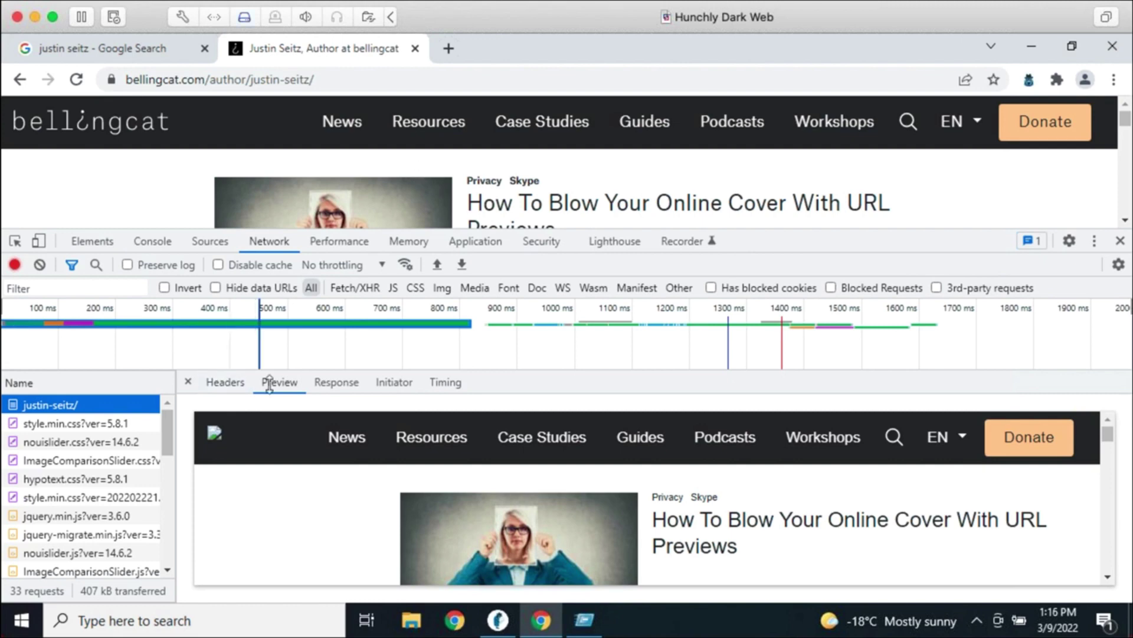
pyautogui.click(218, 381)
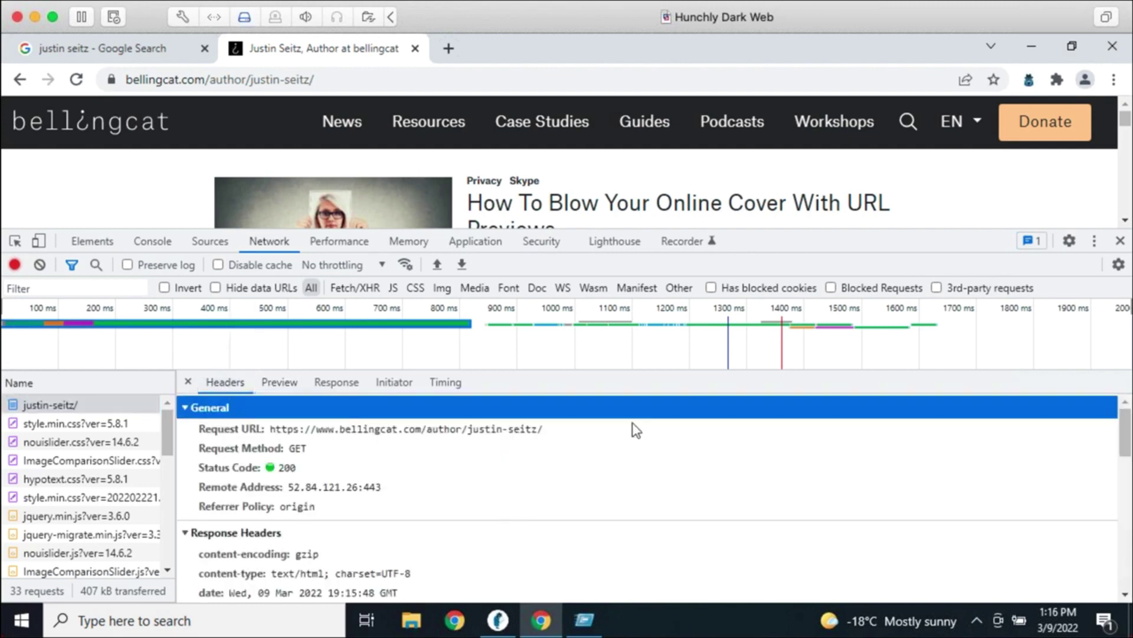
pyautogui.scroll(-3, 430, 446)
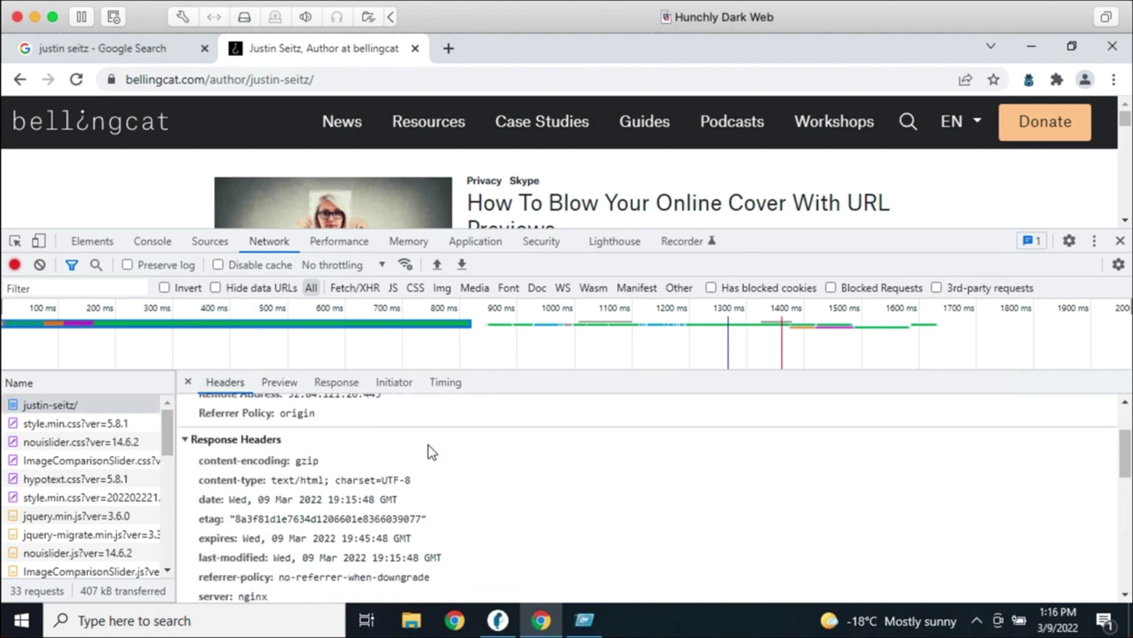
pyautogui.scroll(-2, 325, 491)
pyautogui.scroll(-5, 325, 492)
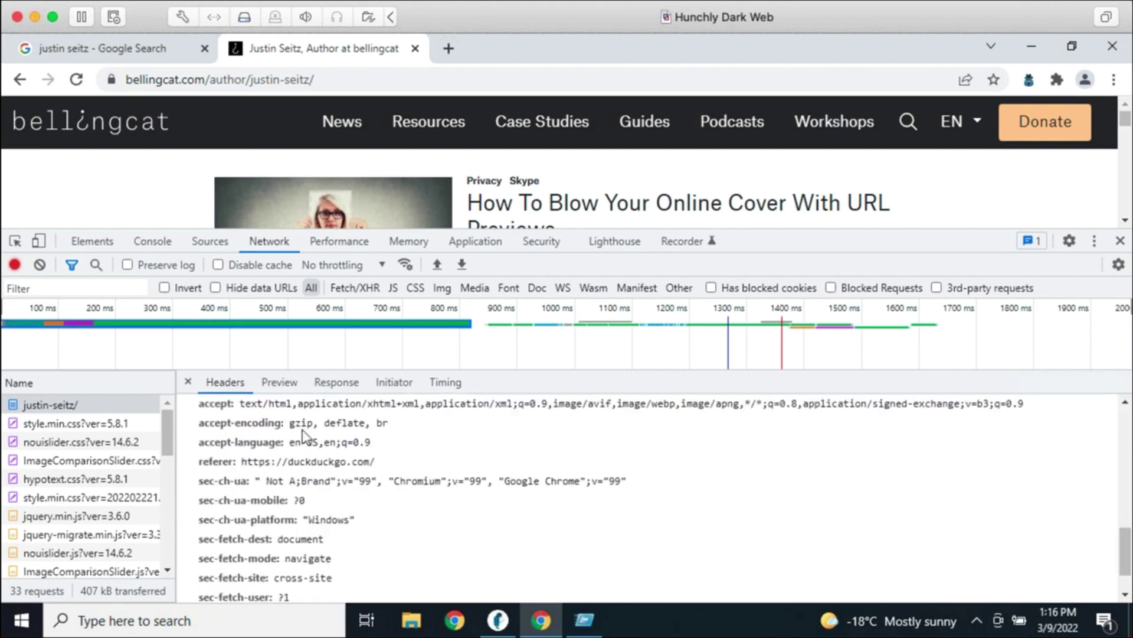
pyautogui.scroll(5, 307, 472)
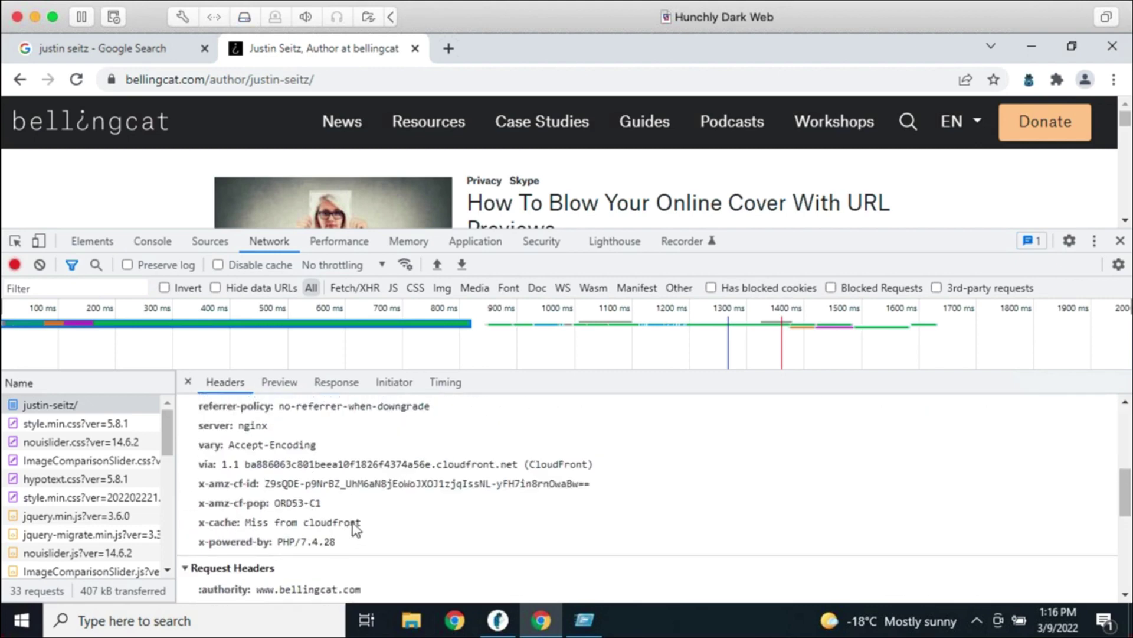
pyautogui.scroll(-5, 422, 519)
pyautogui.scroll(10, 511, 512)
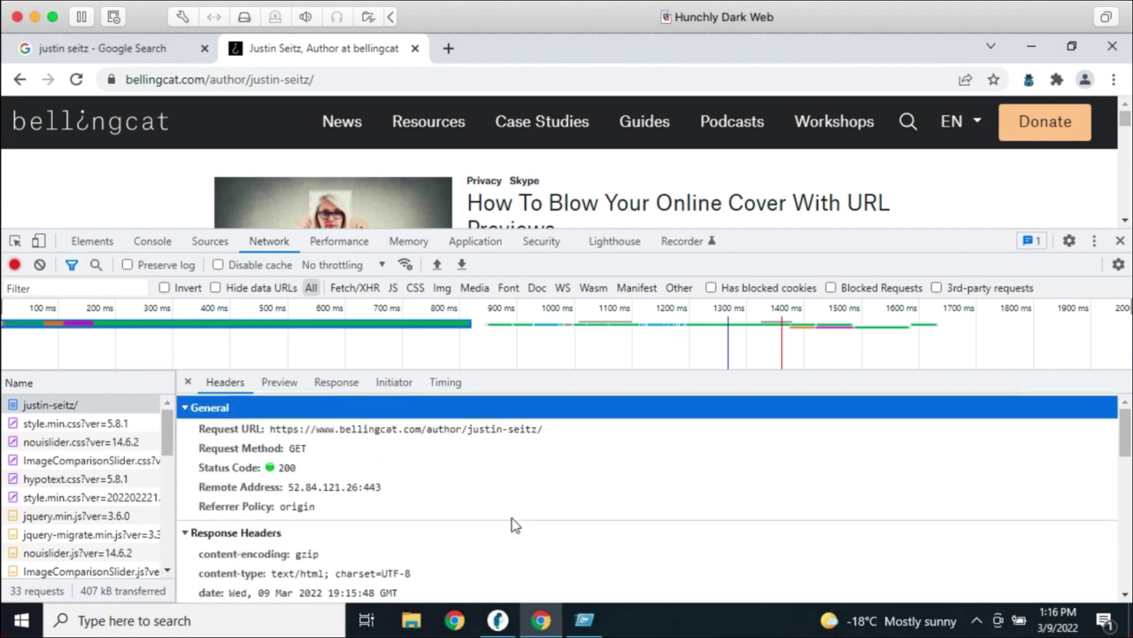
pyautogui.click(384, 431)
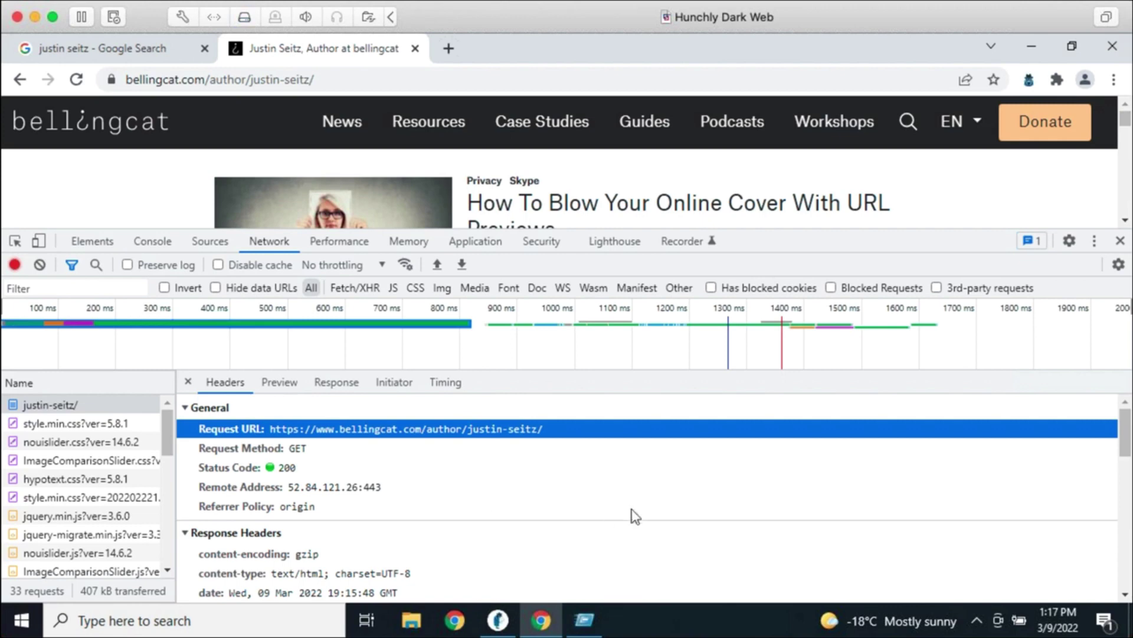
# Close DevTools and the bellingcat author tab, then switch back to Hunchly
pyautogui.click(1120, 244)
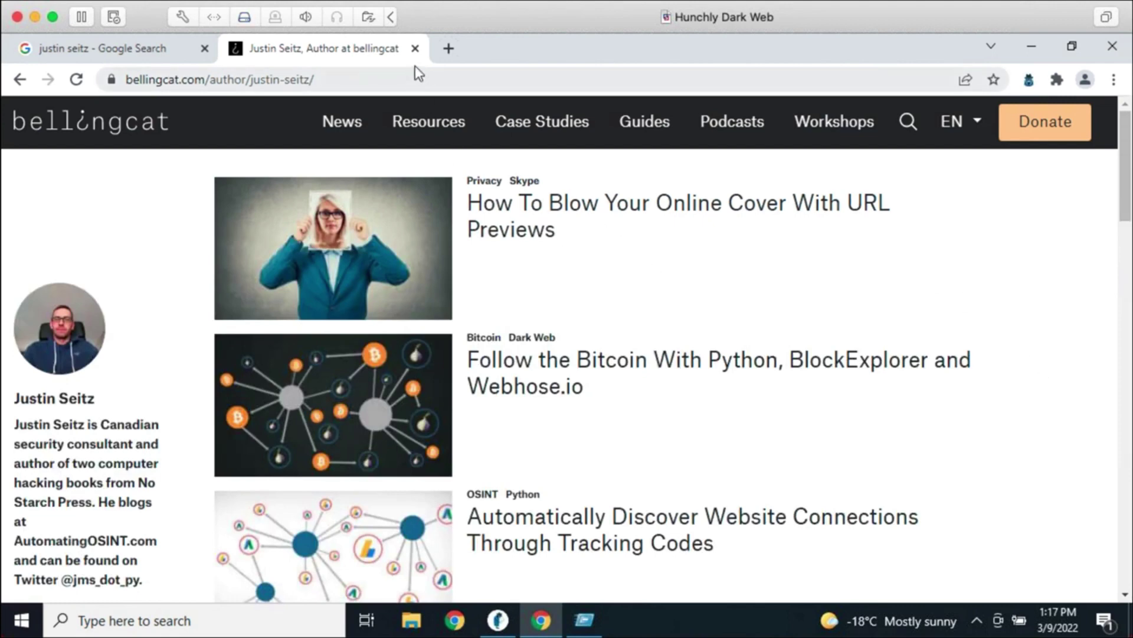
pyautogui.click(415, 49)
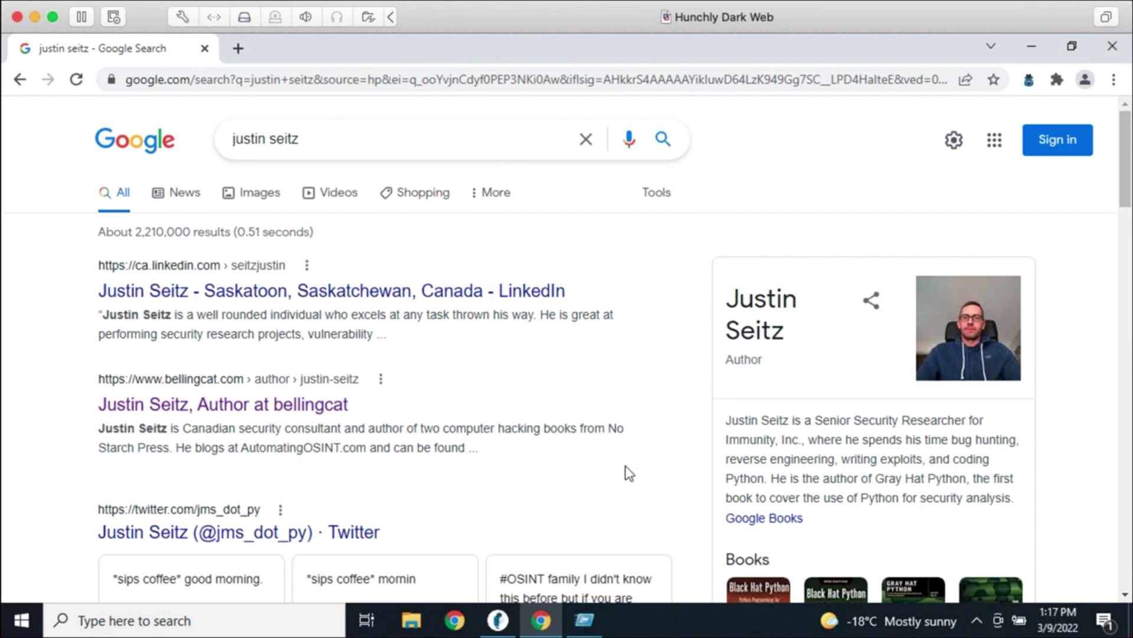
pyautogui.click(498, 620)
# On the case dashboard, add the subject's full name as a selector
pyautogui.click(64, 84)
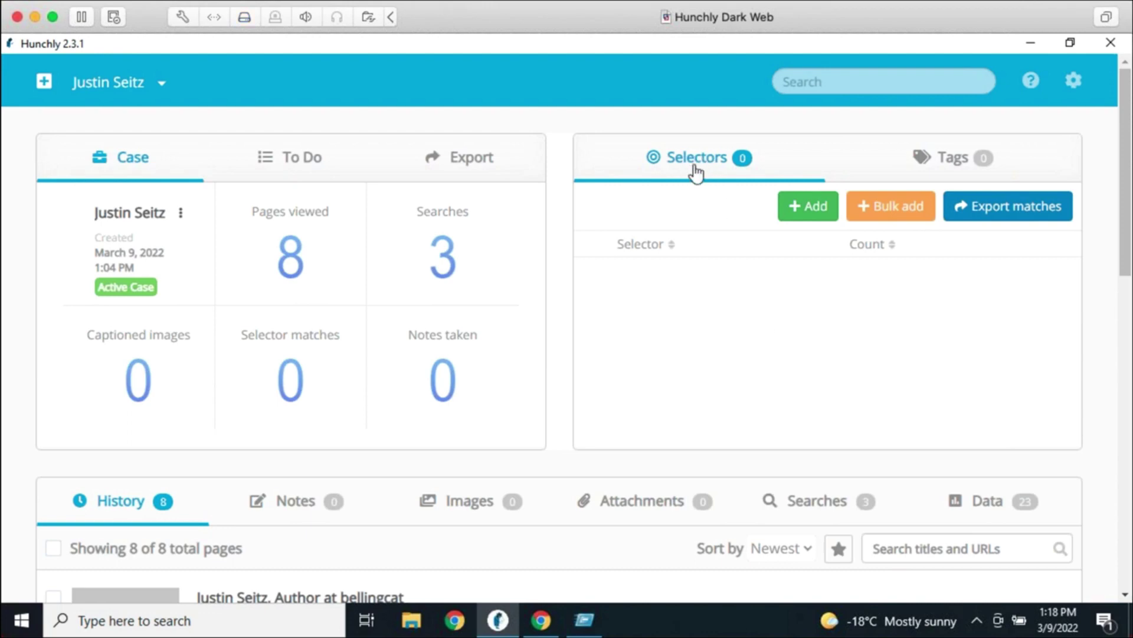
pyautogui.click(813, 214)
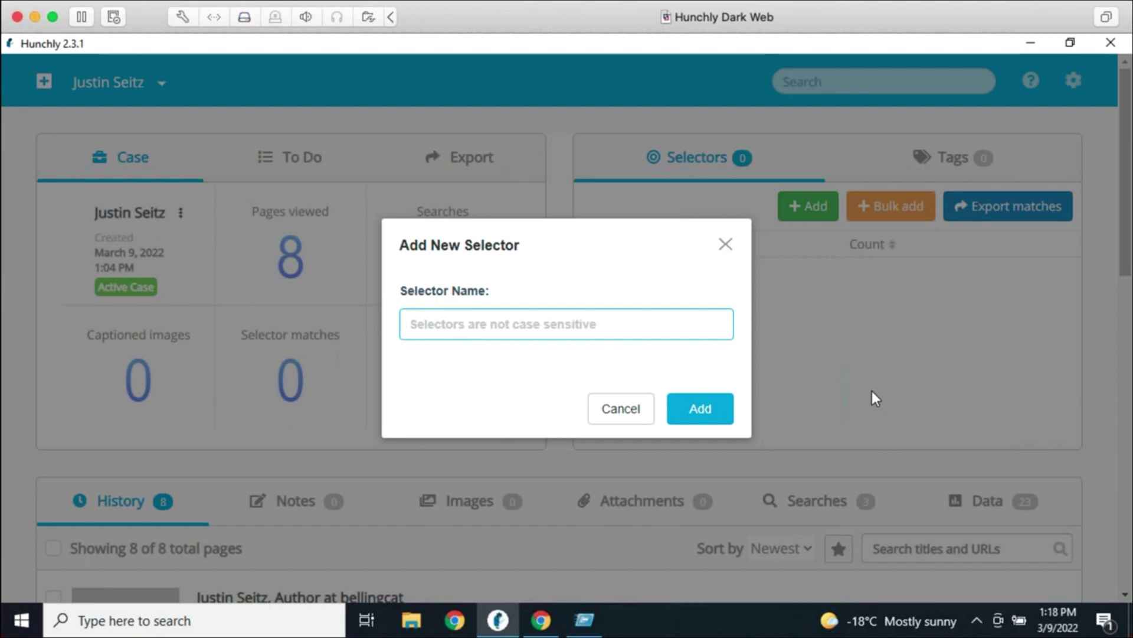
pyautogui.write('Justin Seitz')
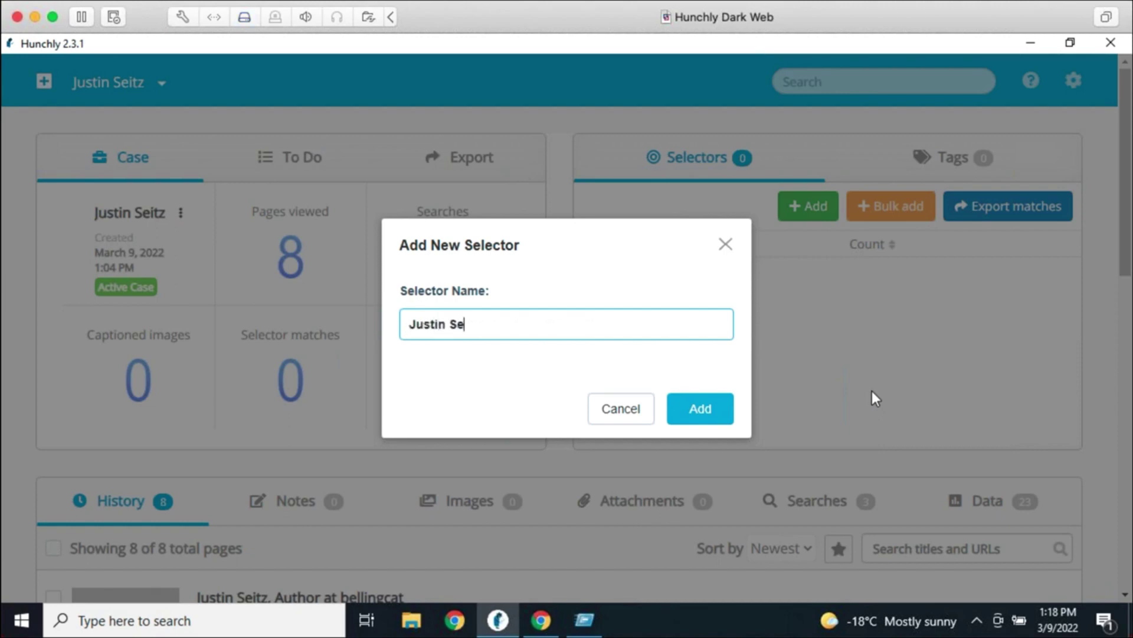
pyautogui.press('Return')
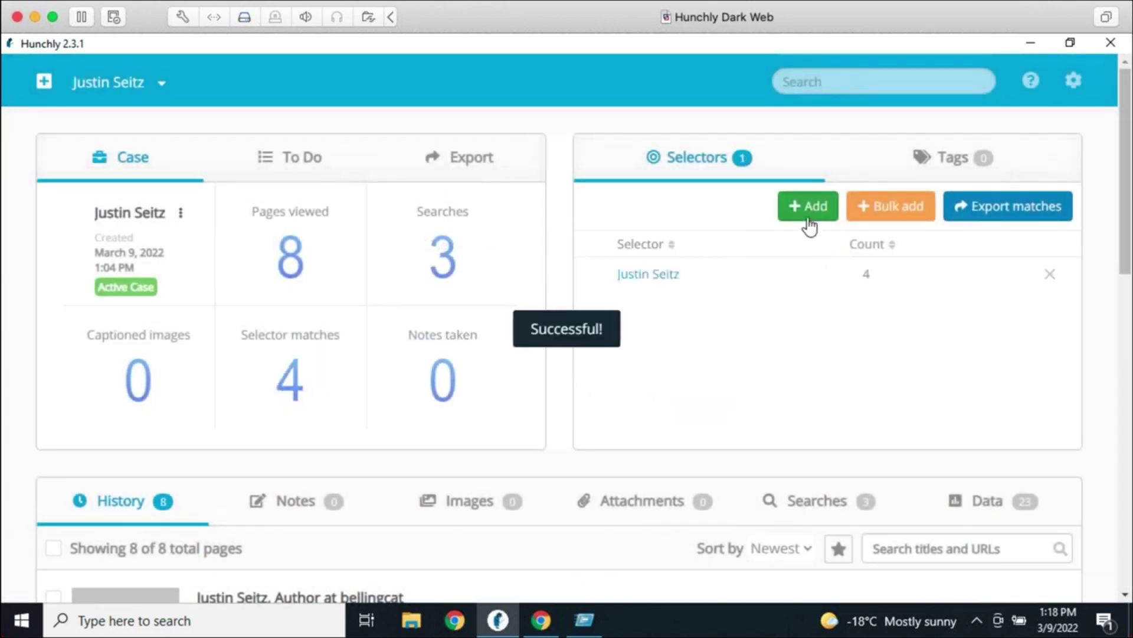
# Add the subject's e-mail address and online handle as selectors, then open Bulk Add Selector
pyautogui.click(811, 216)
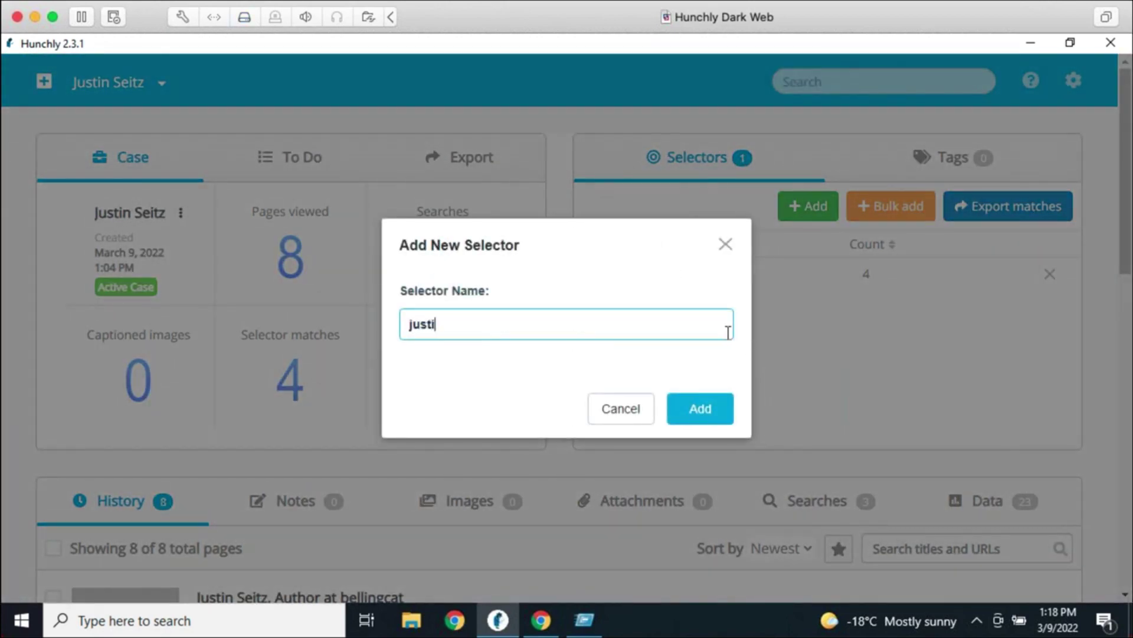
pyautogui.press('Return')
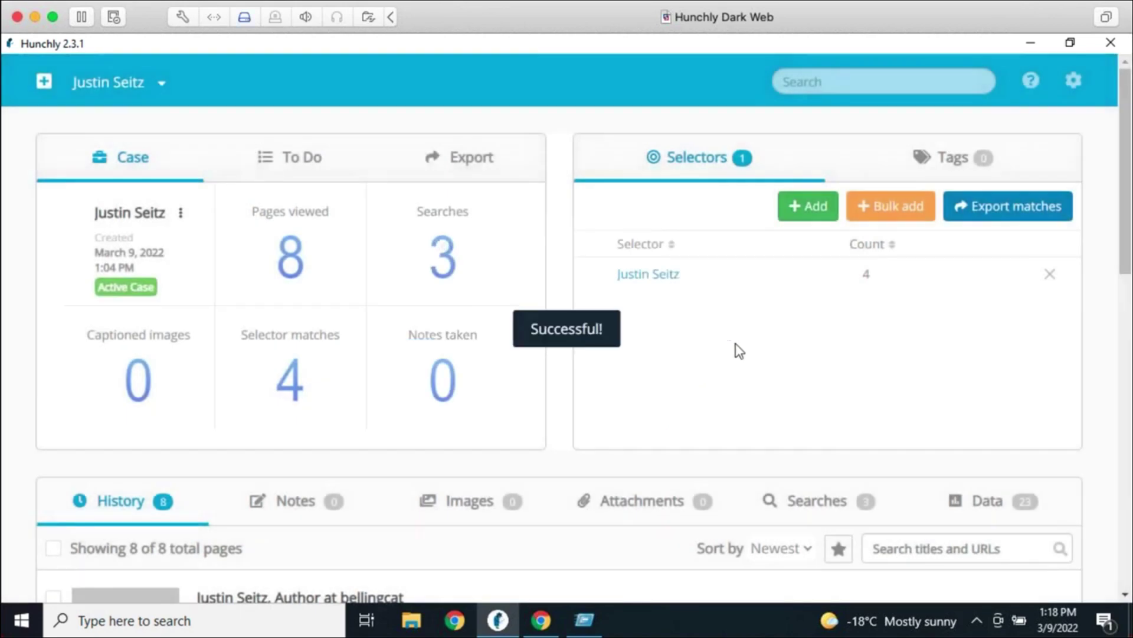
pyautogui.click(798, 211)
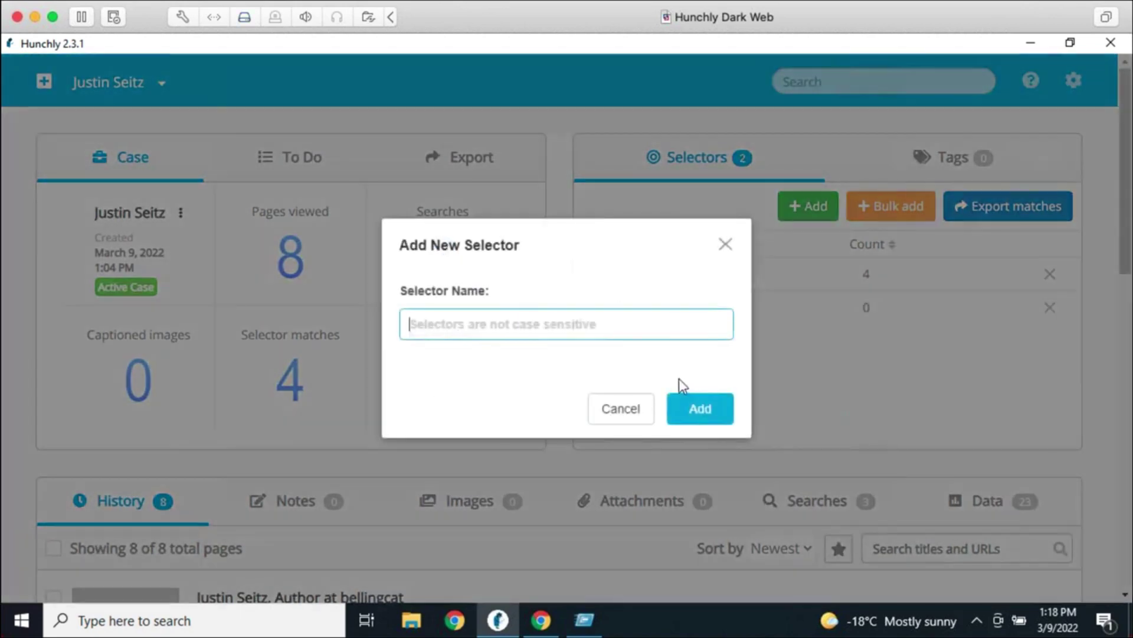
pyautogui.write('jms_dot_py')
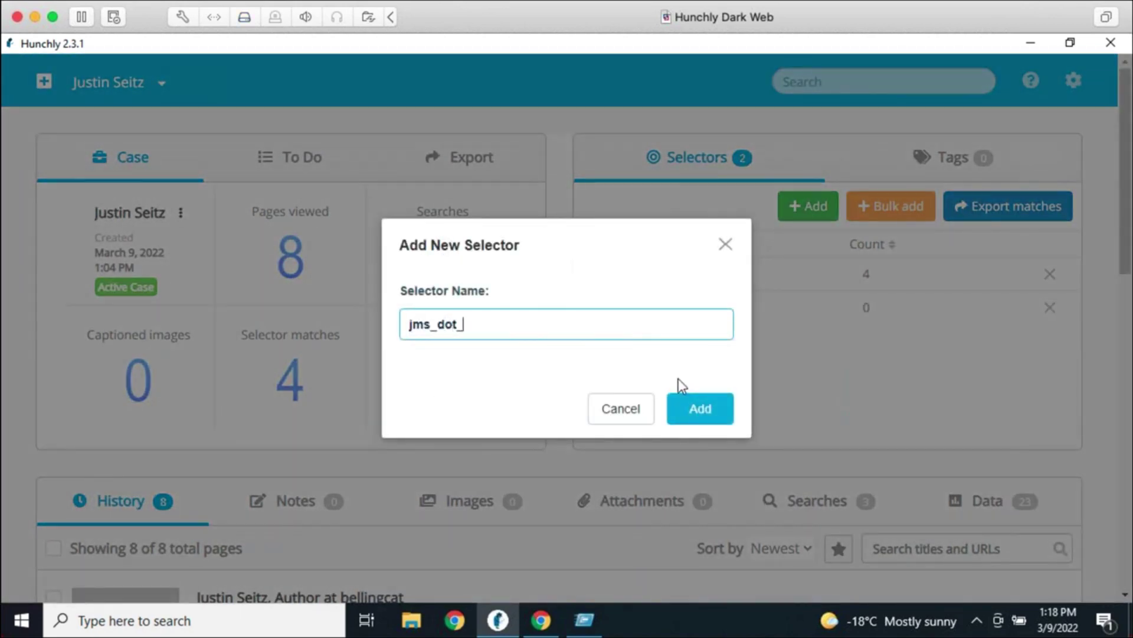
pyautogui.press('Return')
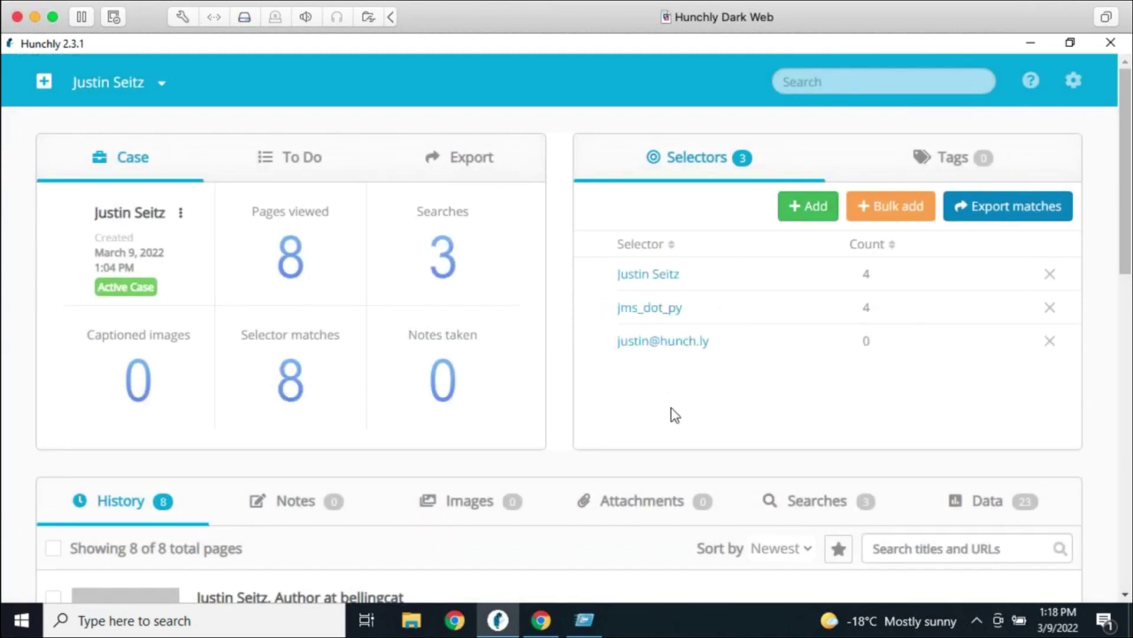
pyautogui.click(898, 220)
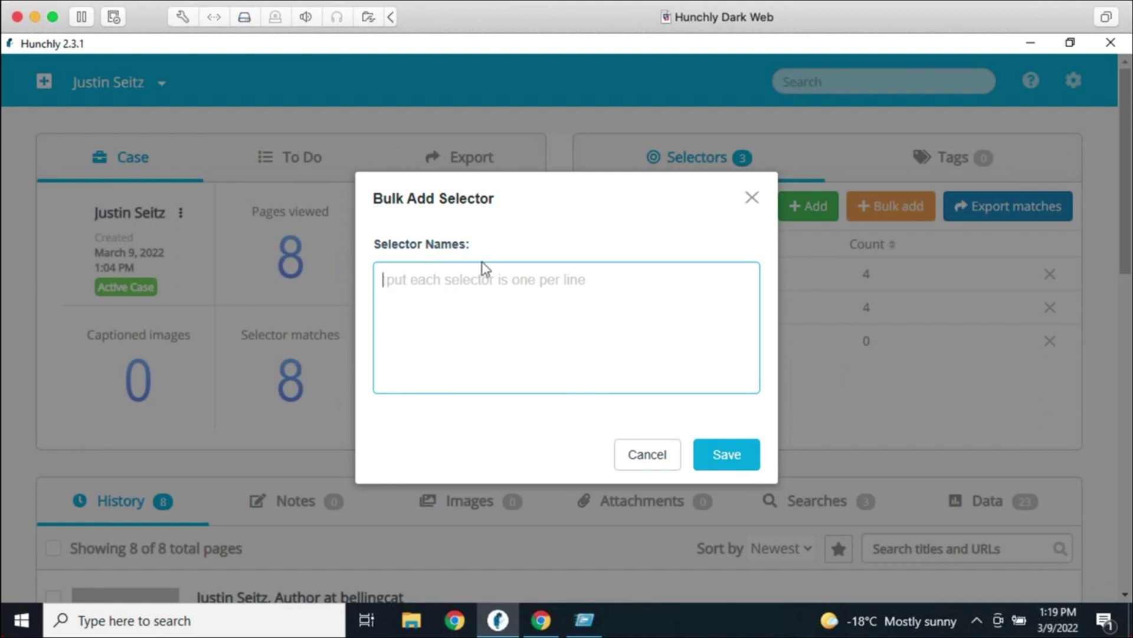
# Cancel the Bulk Add Selector dialog without adding any selectors
pyautogui.click(649, 456)
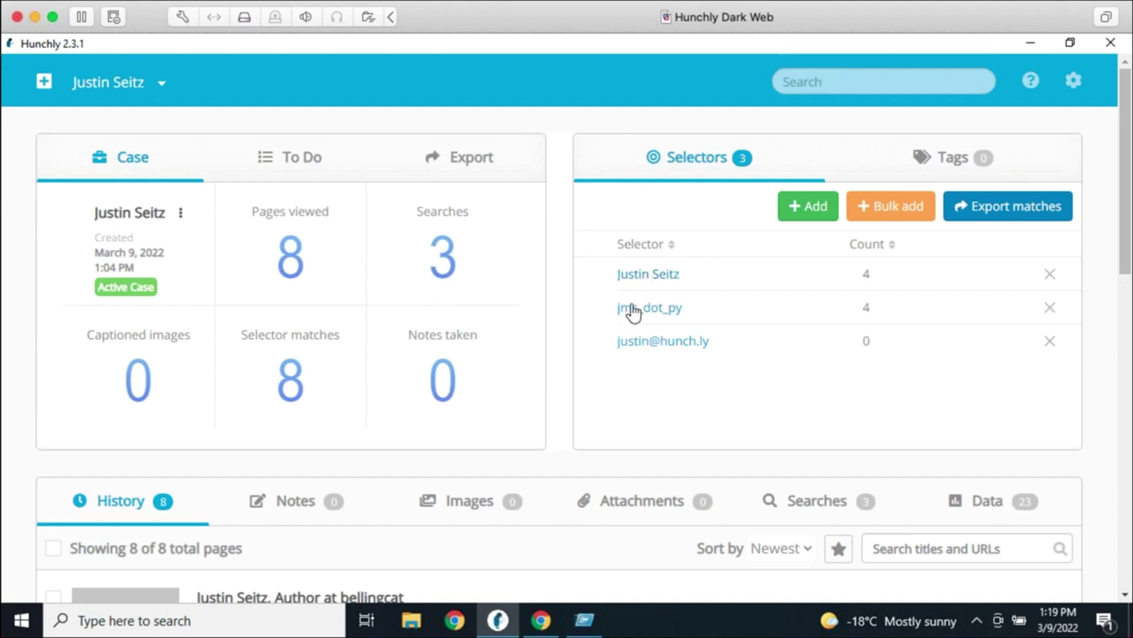
pyautogui.scroll(-7, 682, 413)
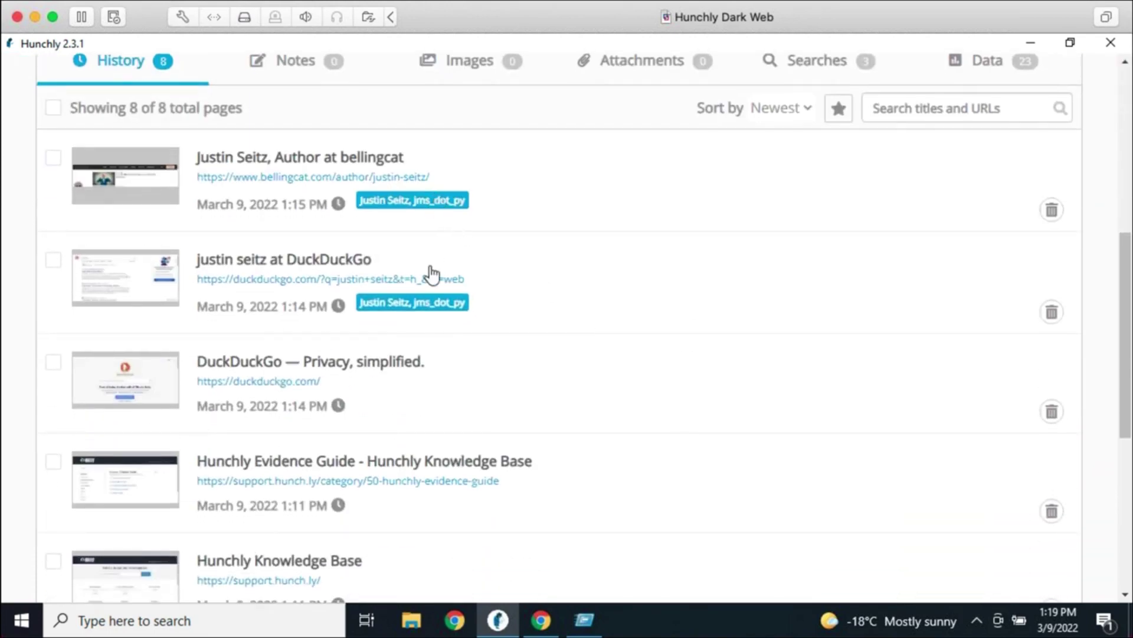
pyautogui.scroll(-6, 539, 349)
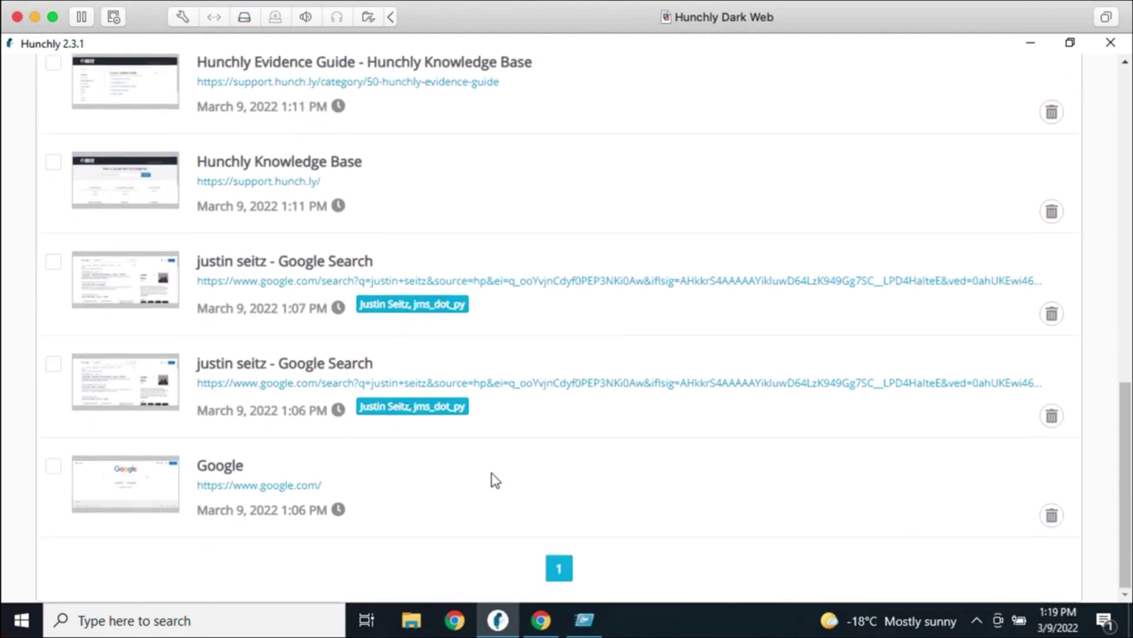
pyautogui.scroll(6, 496, 481)
pyautogui.scroll(6, 496, 482)
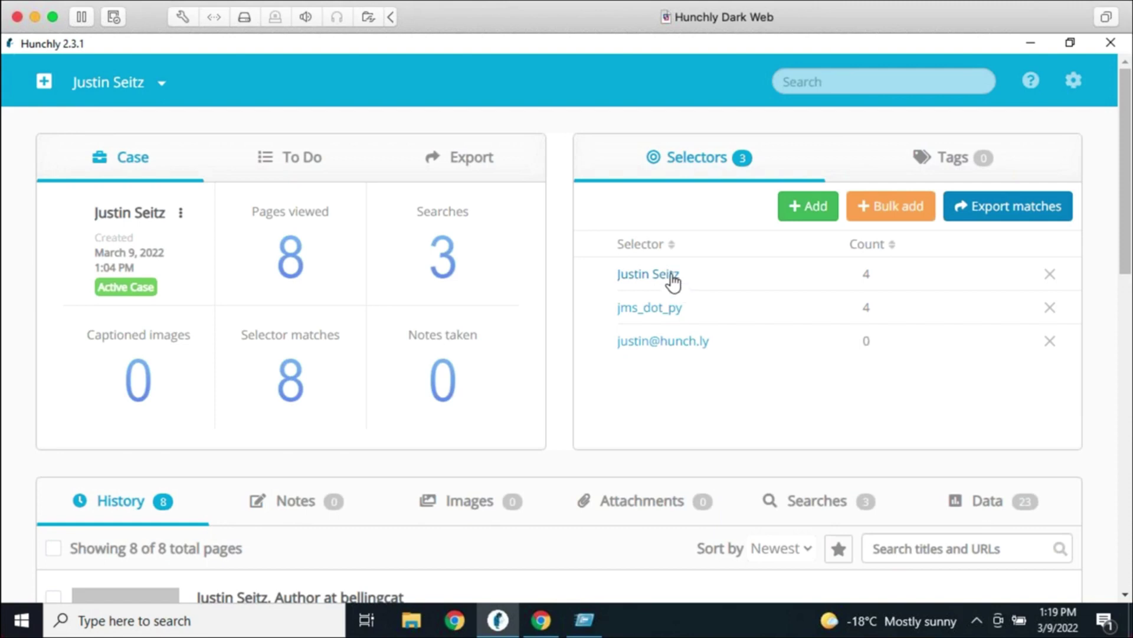
pyautogui.click(673, 276)
pyautogui.scroll(-2, 654, 386)
pyautogui.scroll(-3, 653, 386)
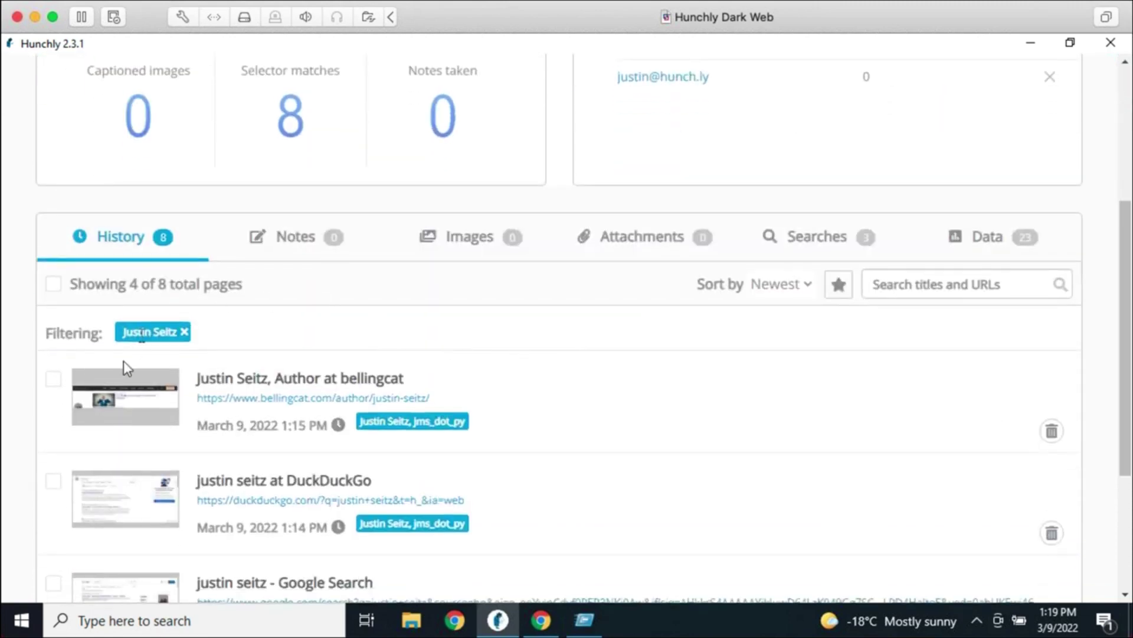
pyautogui.scroll(-3, 481, 479)
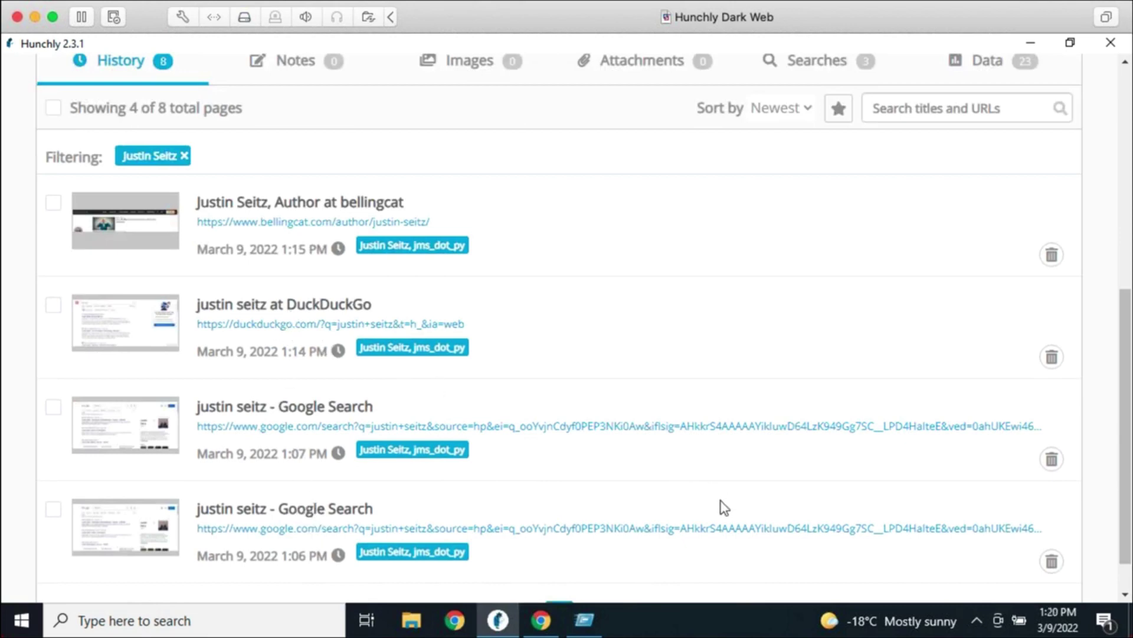
pyautogui.scroll(6, 720, 505)
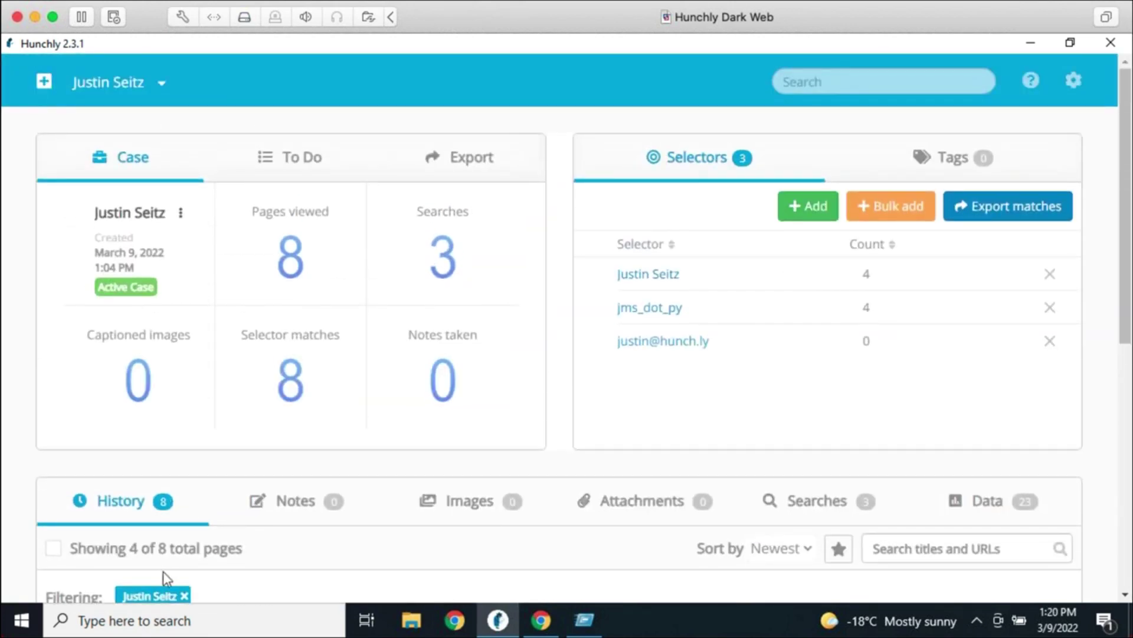
pyautogui.click(184, 596)
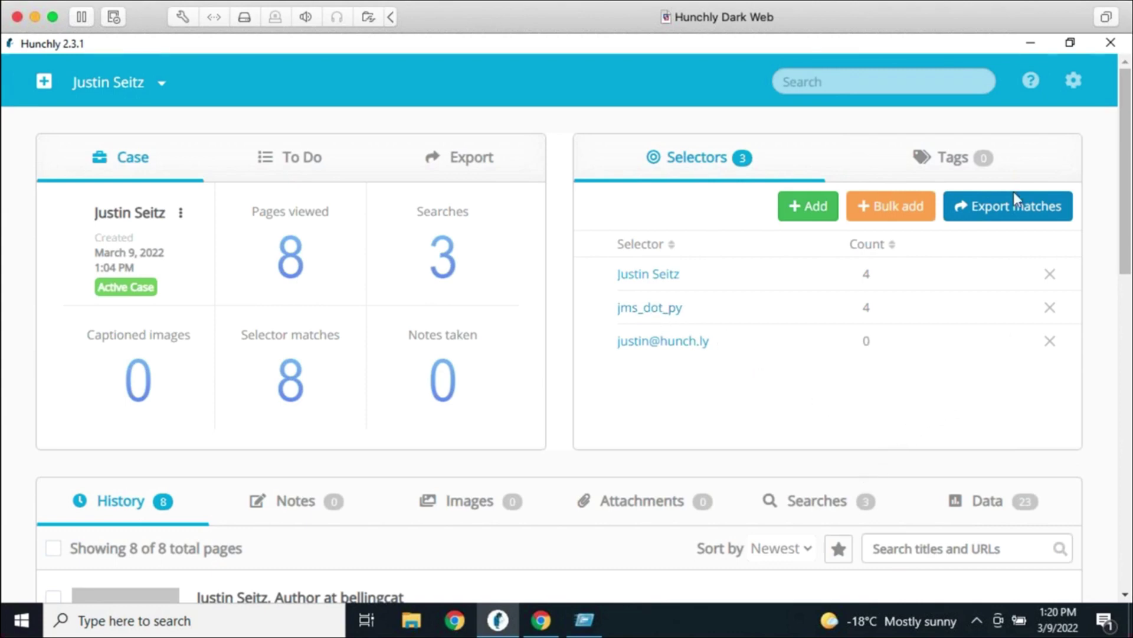
# Set Highlight selectors to 'On - remove before storing' and save the General Settings
pyautogui.click(1074, 82)
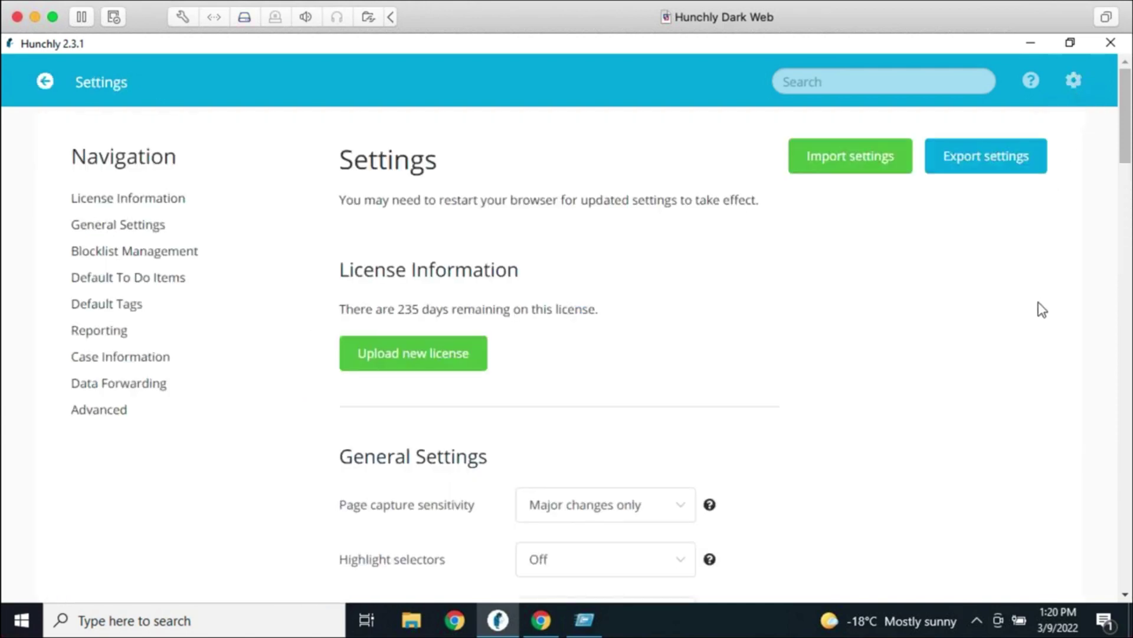
pyautogui.scroll(-2, 1036, 320)
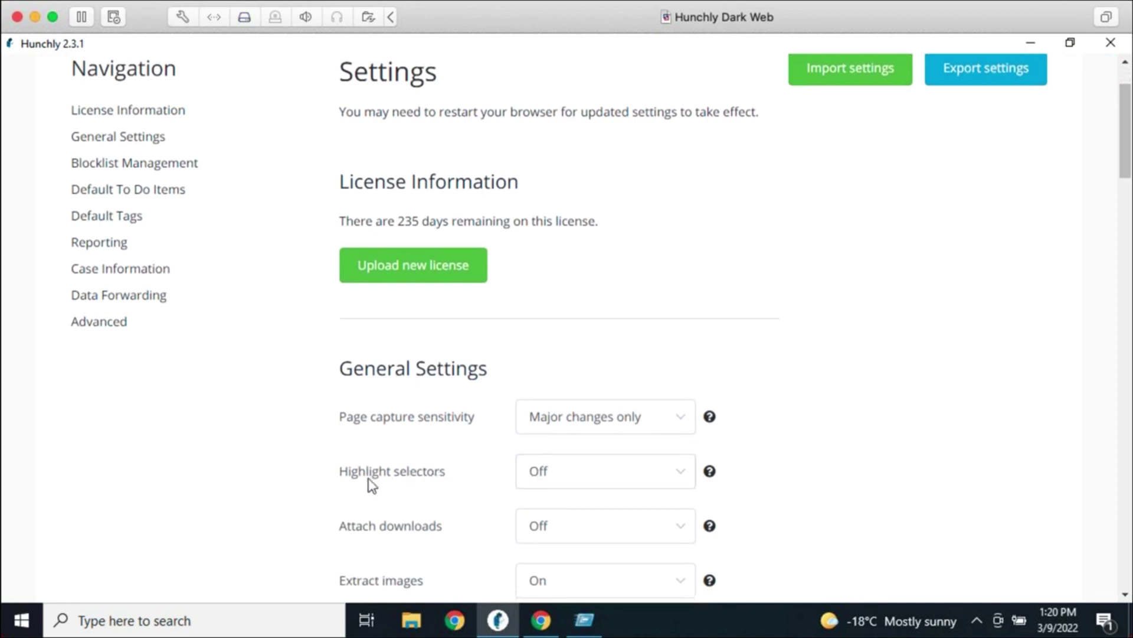
pyautogui.click(577, 471)
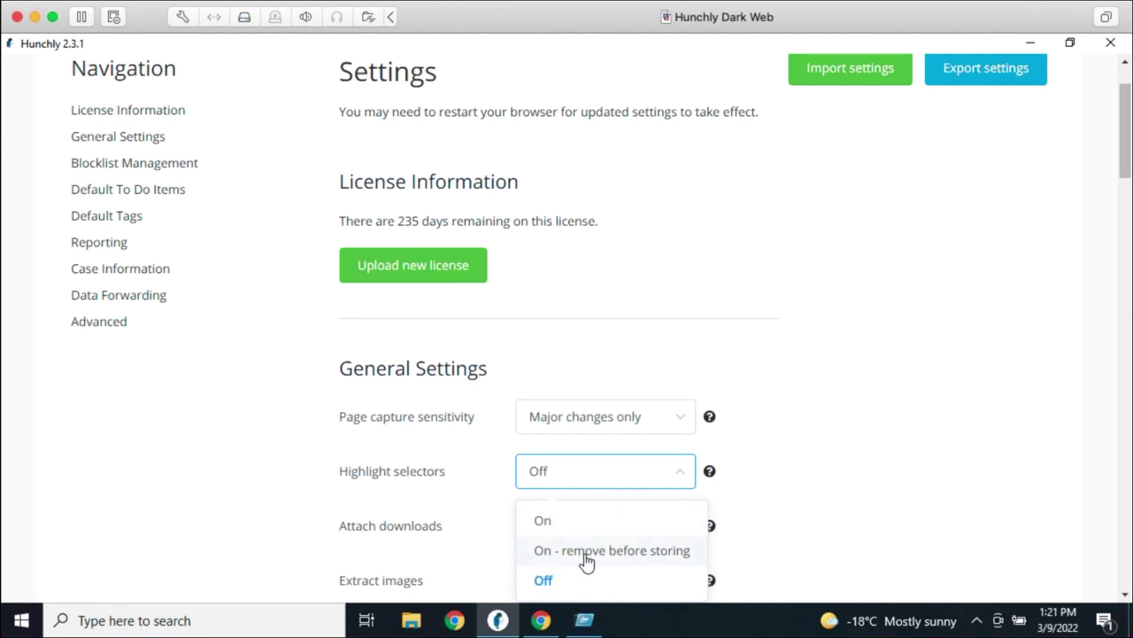
pyautogui.click(594, 551)
pyautogui.click(826, 541)
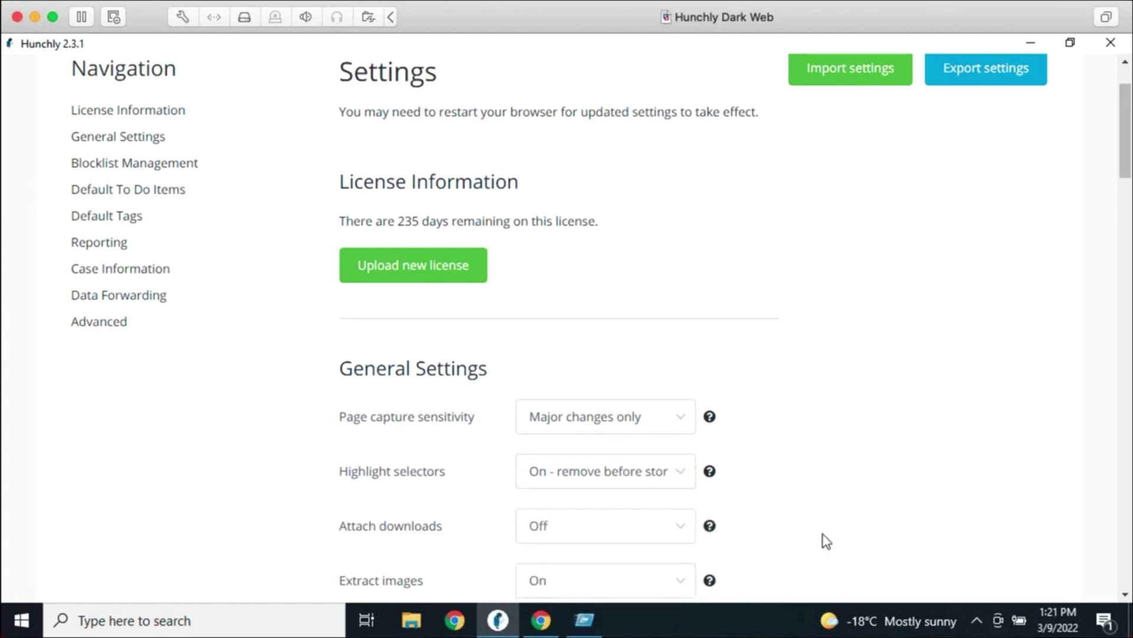
pyautogui.scroll(-5, 827, 541)
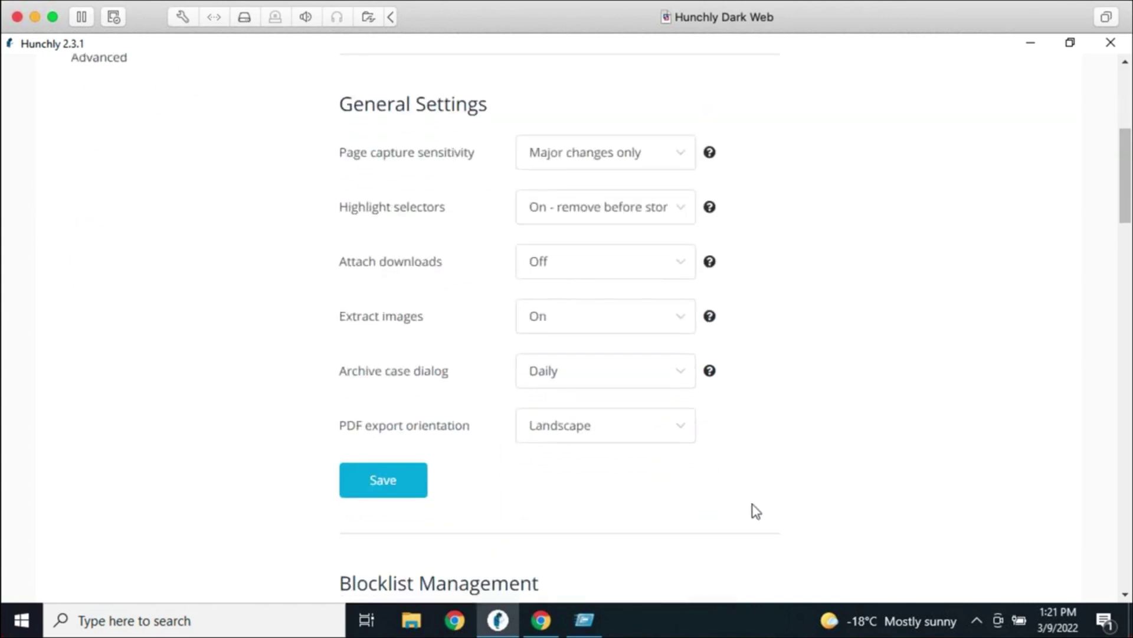
pyautogui.click(381, 495)
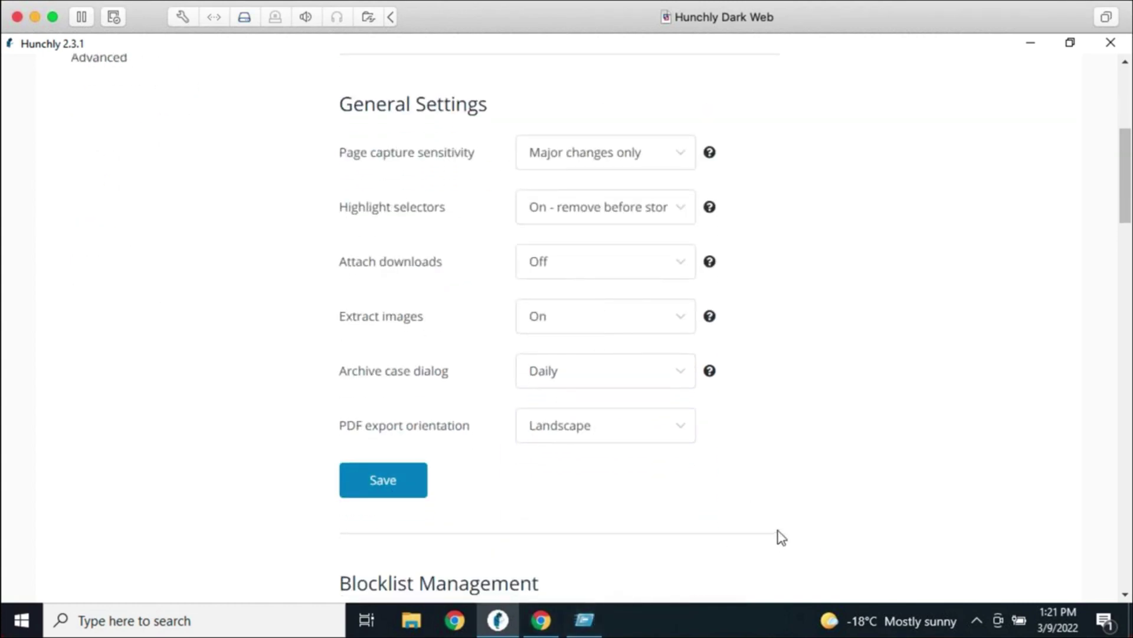
pyautogui.scroll(6, 787, 505)
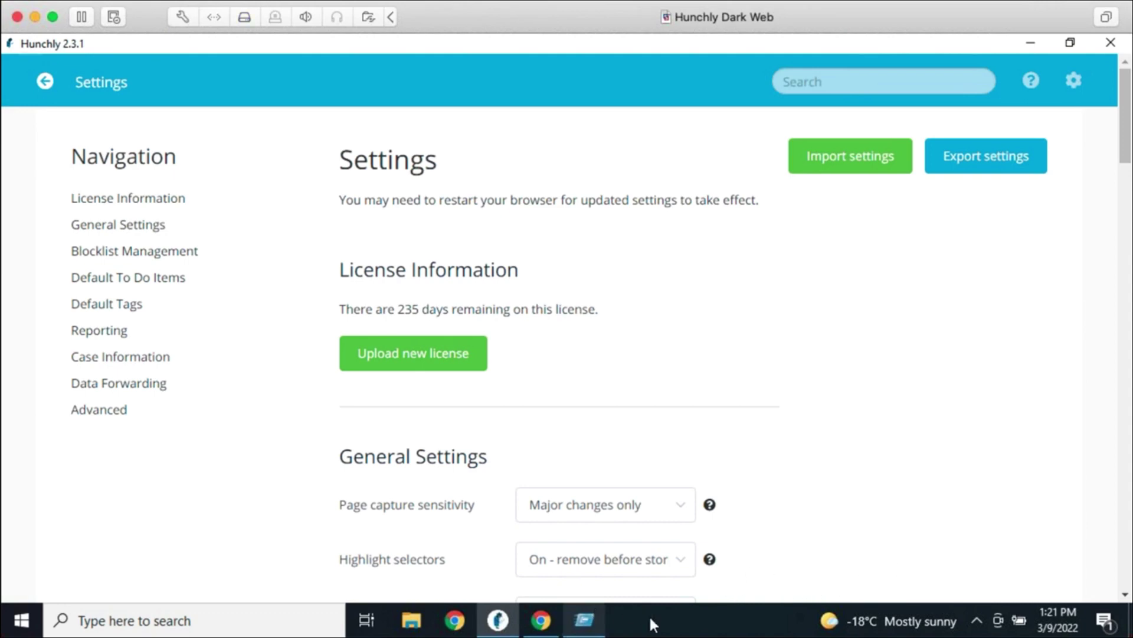
# Close Chrome, relaunch it, and load the google.com home page
pyautogui.rightClick(553, 618)
pyautogui.click(540, 583)
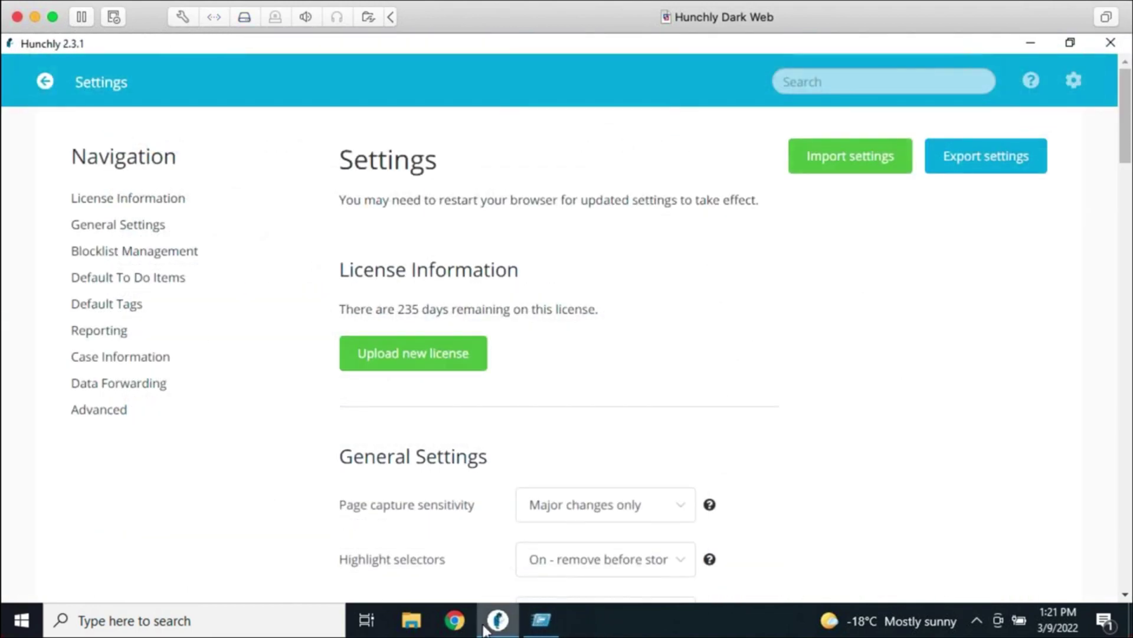
pyautogui.click(454, 619)
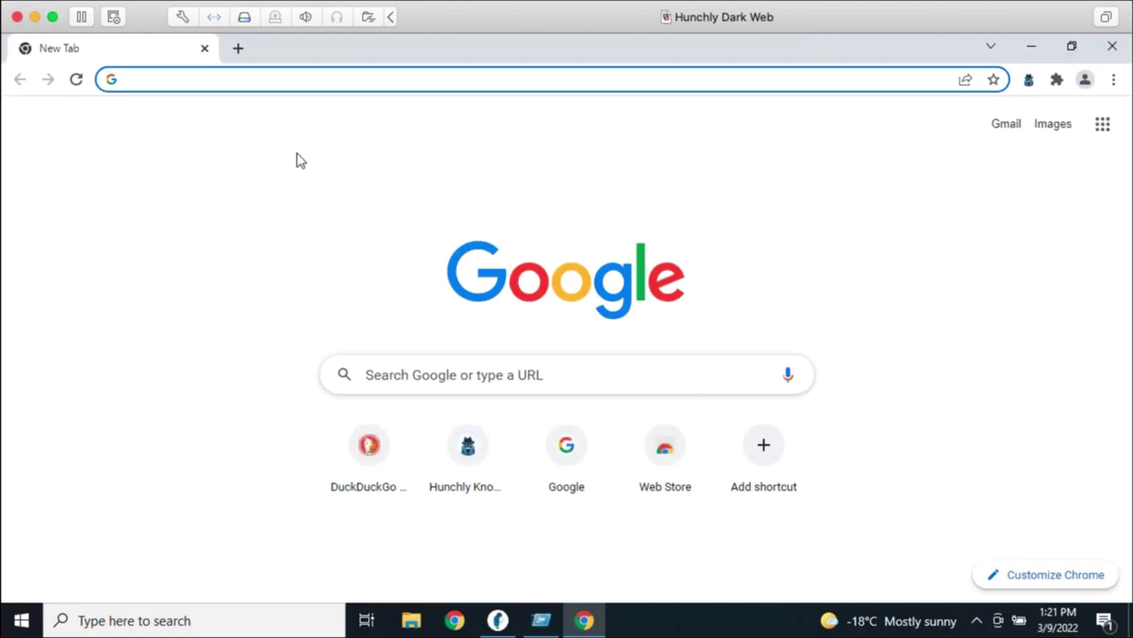
pyautogui.write('google')
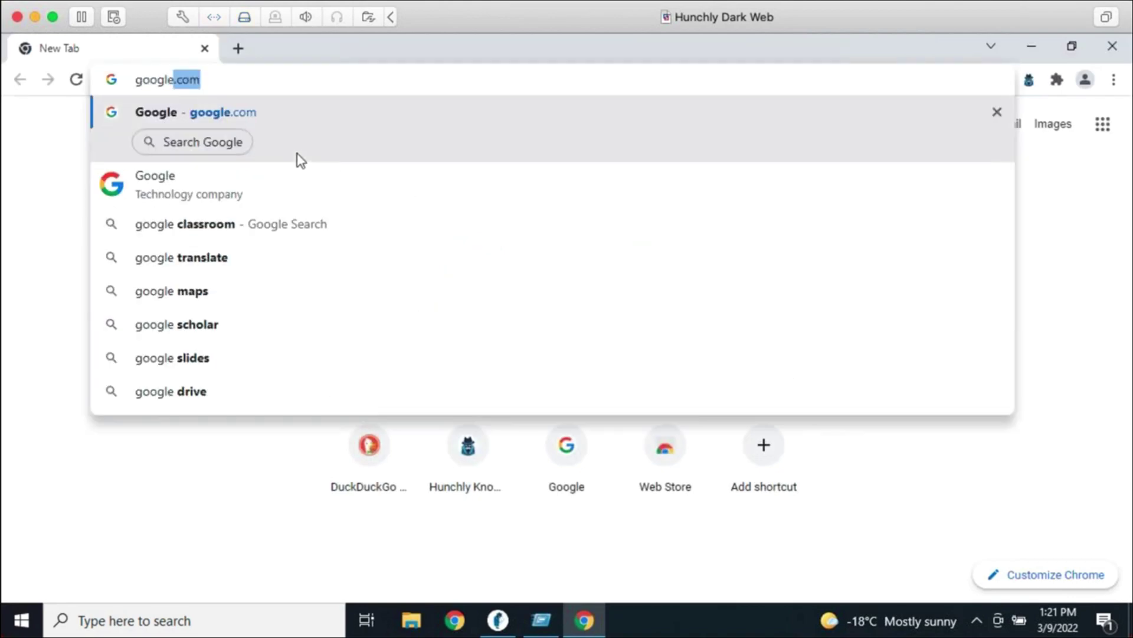
pyautogui.press('Return')
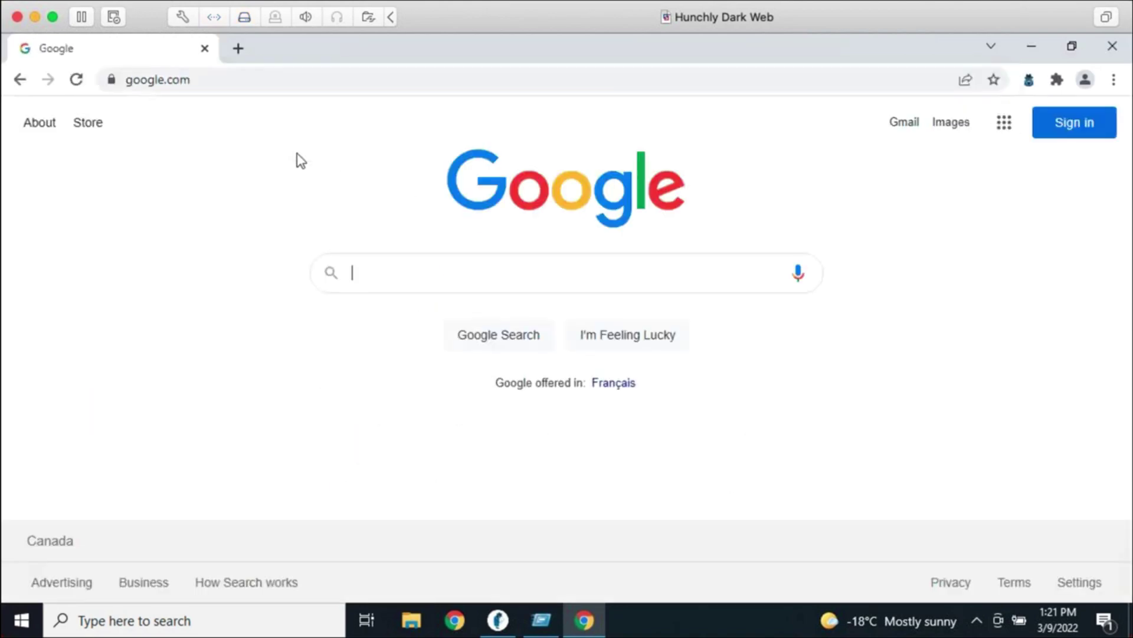
# Search Google for the subject's name and scroll through the highlighted results
pyautogui.write('justin seitz')
pyautogui.press('Return')
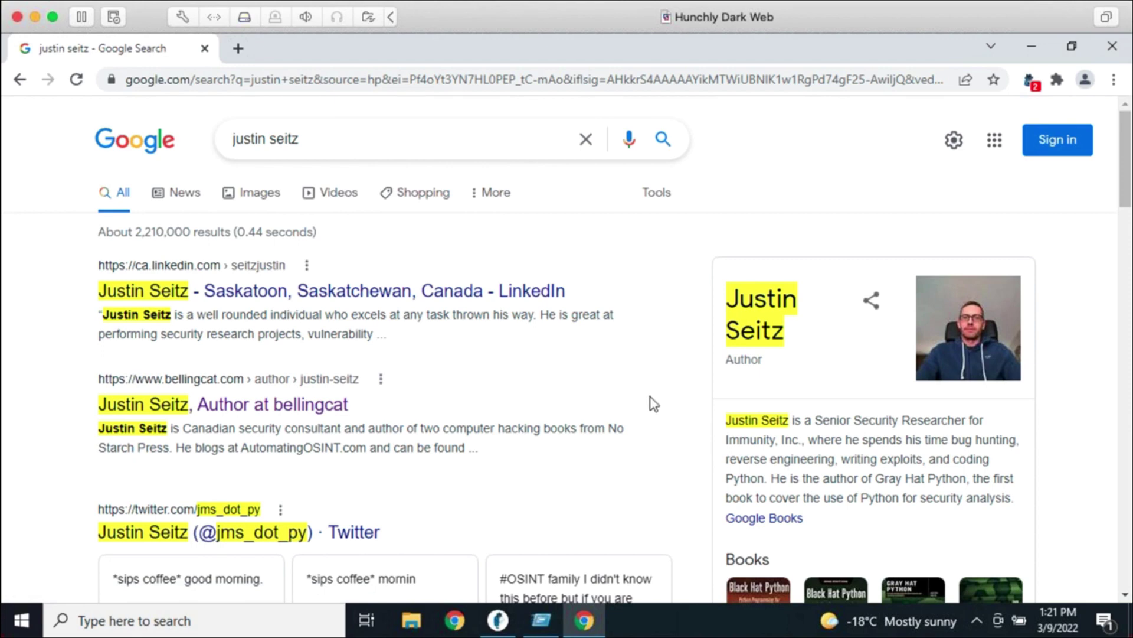
pyautogui.scroll(-3, 650, 402)
pyautogui.scroll(-7, 700, 293)
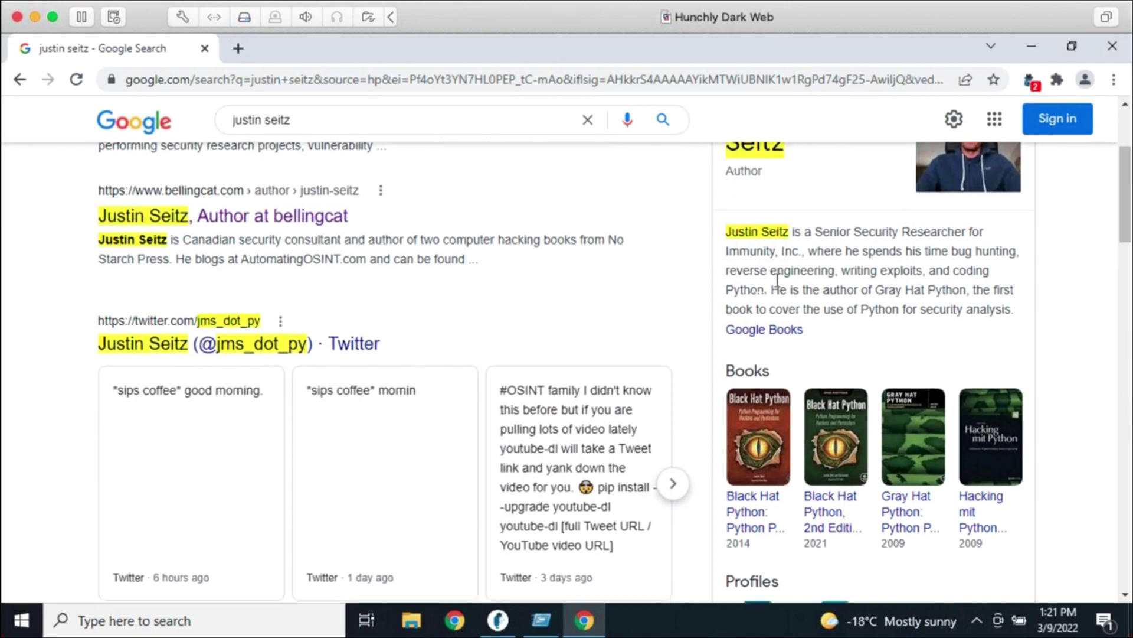
pyautogui.scroll(-12, 729, 326)
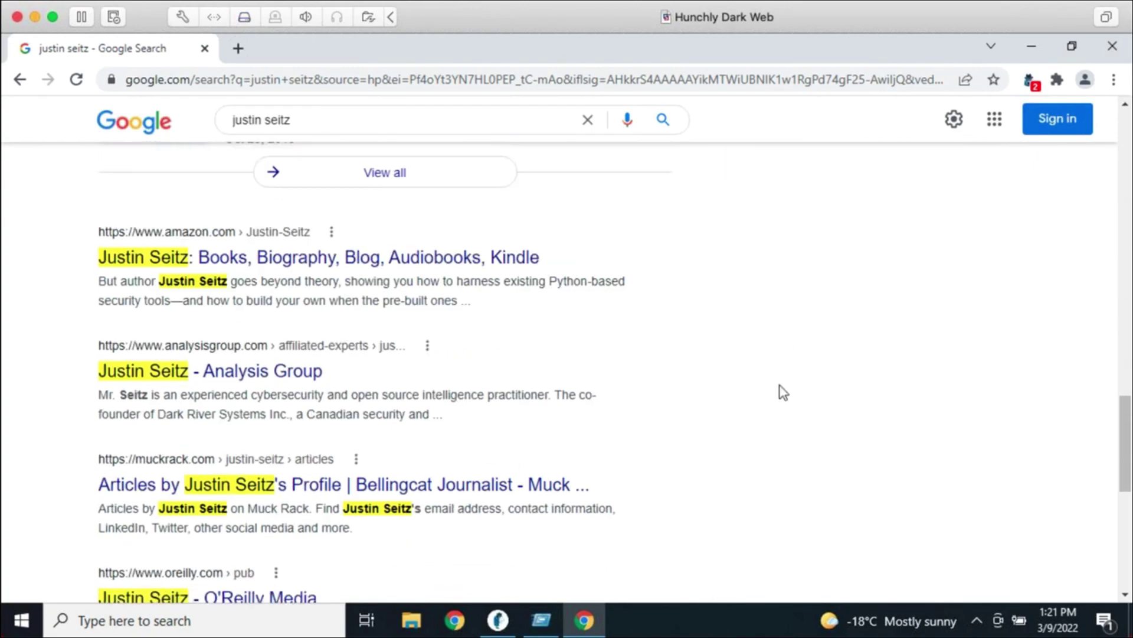
pyautogui.scroll(-5, 781, 391)
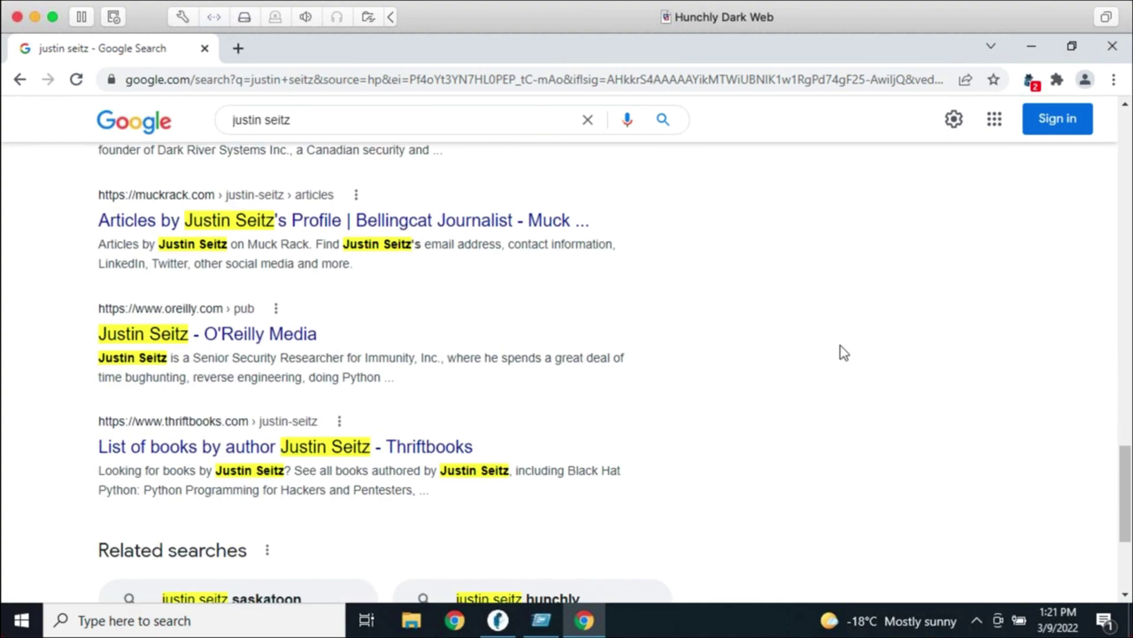
pyautogui.scroll(-4, 856, 357)
pyautogui.scroll(18, 873, 366)
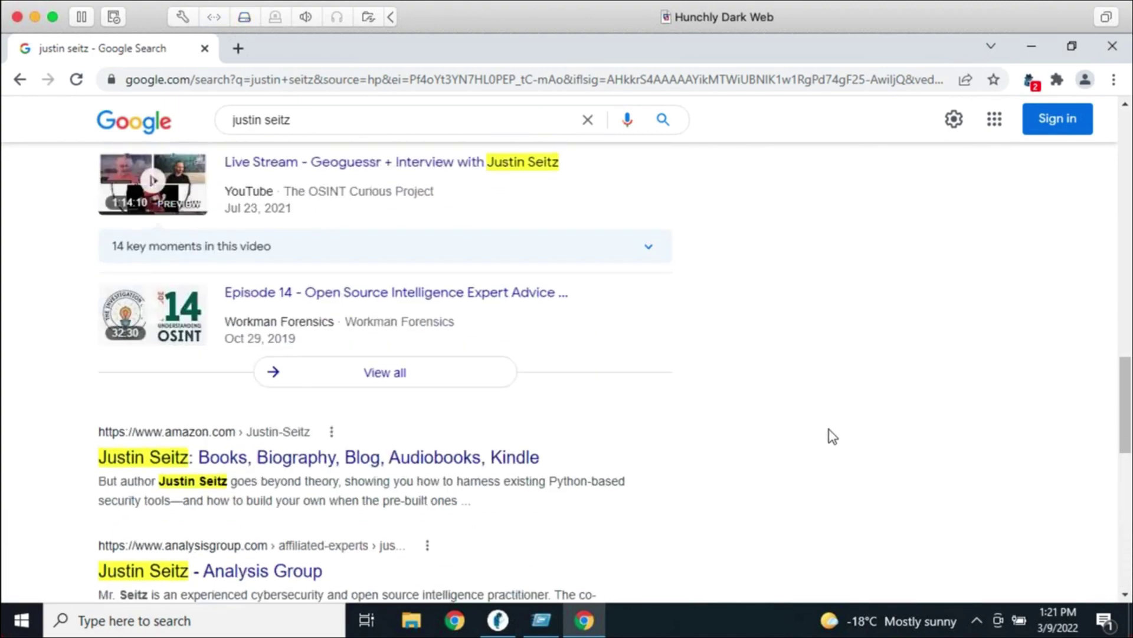
pyautogui.scroll(10, 895, 482)
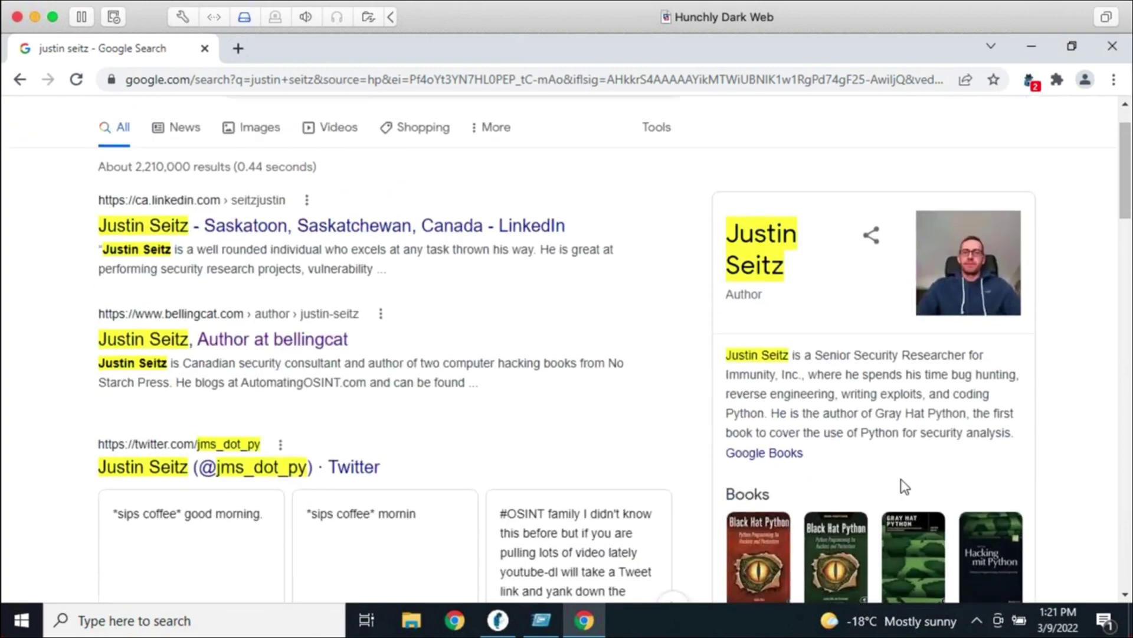
# Open the bellingcat article 'How To Blow Your Online Cover With URL Previews', then return to Hunchly
pyautogui.click(304, 331)
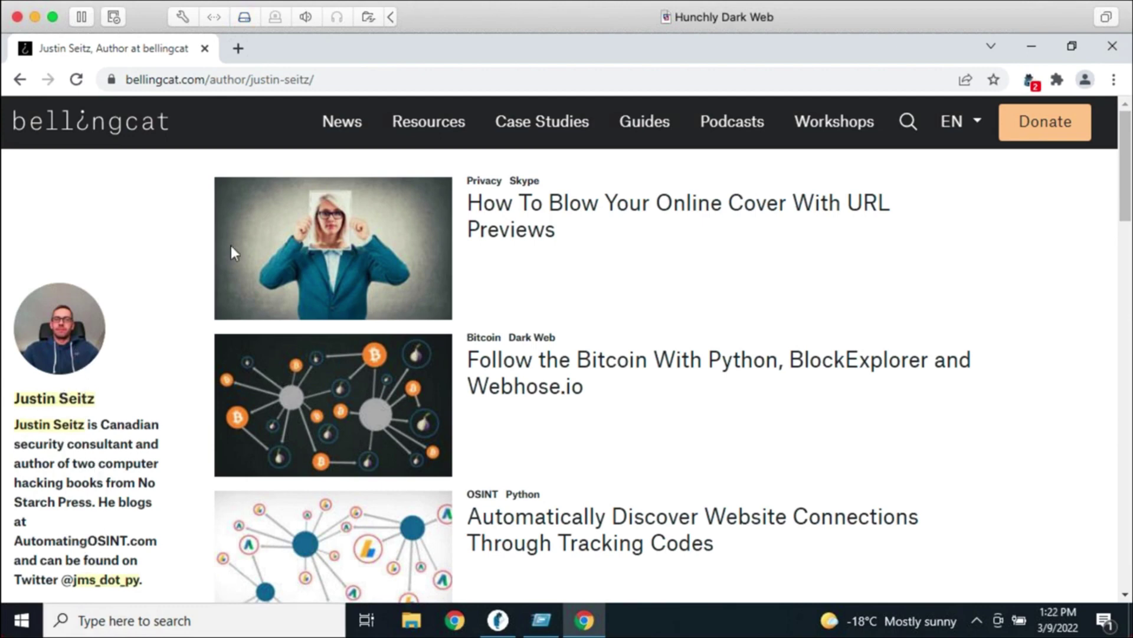
pyautogui.click(531, 218)
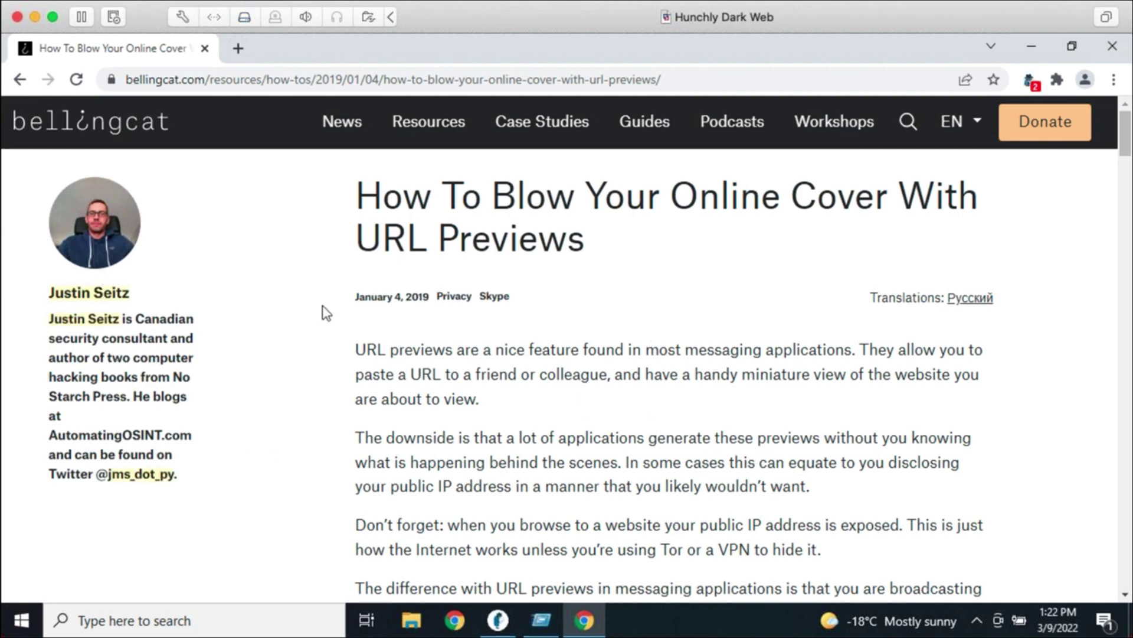
pyautogui.click(496, 630)
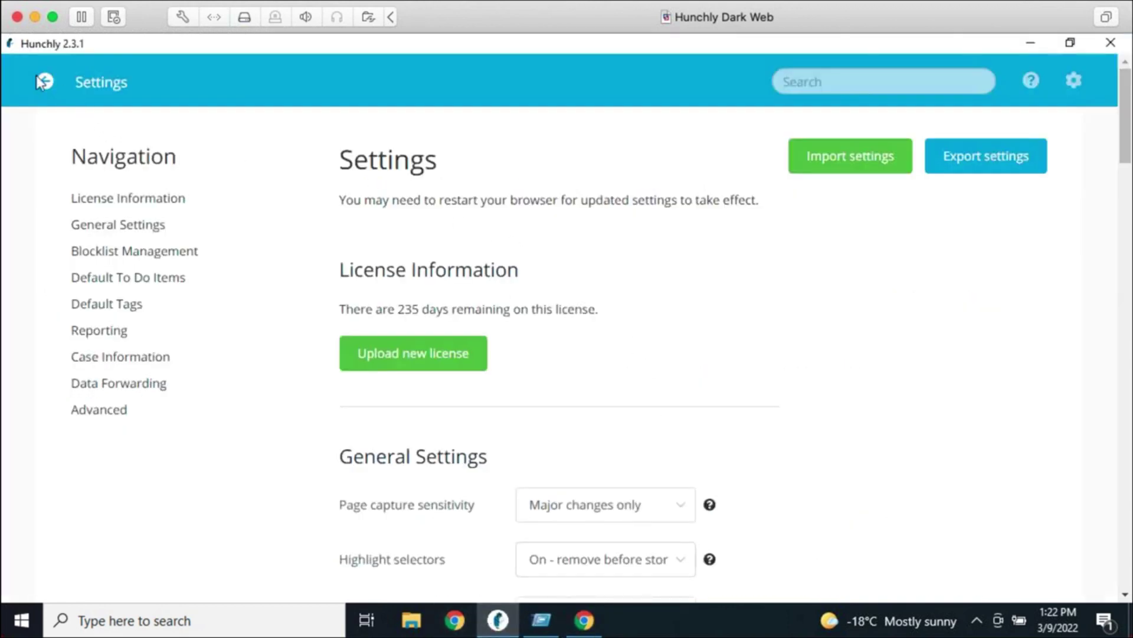
# Back on the case dashboard, filter the history by the full-name and handle selectors
pyautogui.click(42, 82)
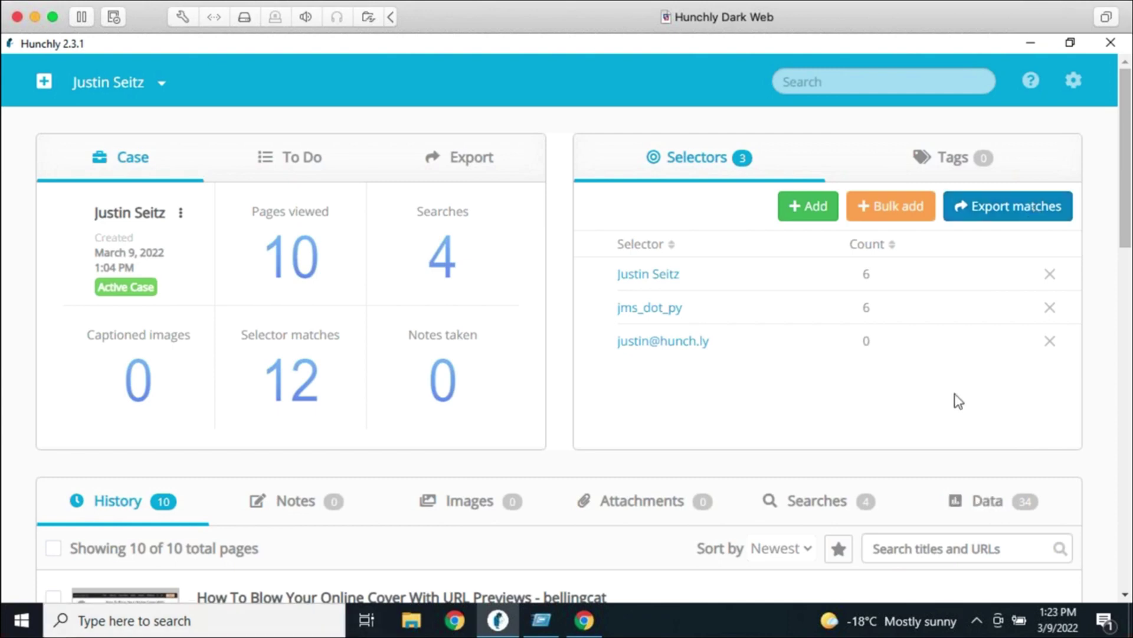
pyautogui.scroll(-2, 730, 437)
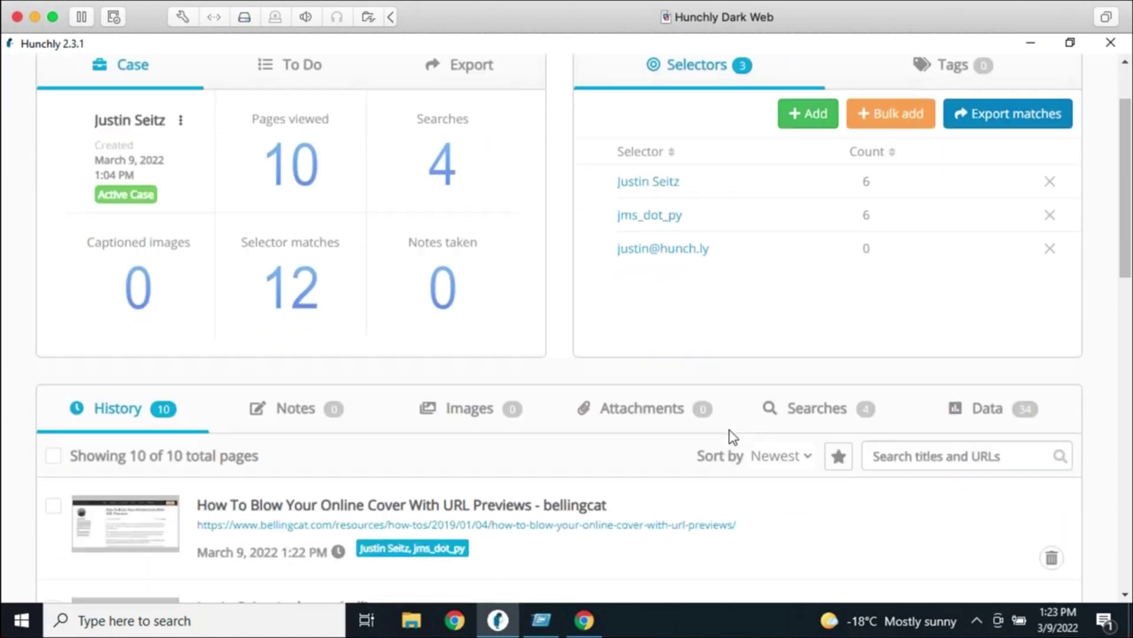
pyautogui.scroll(2, 728, 413)
pyautogui.click(684, 273)
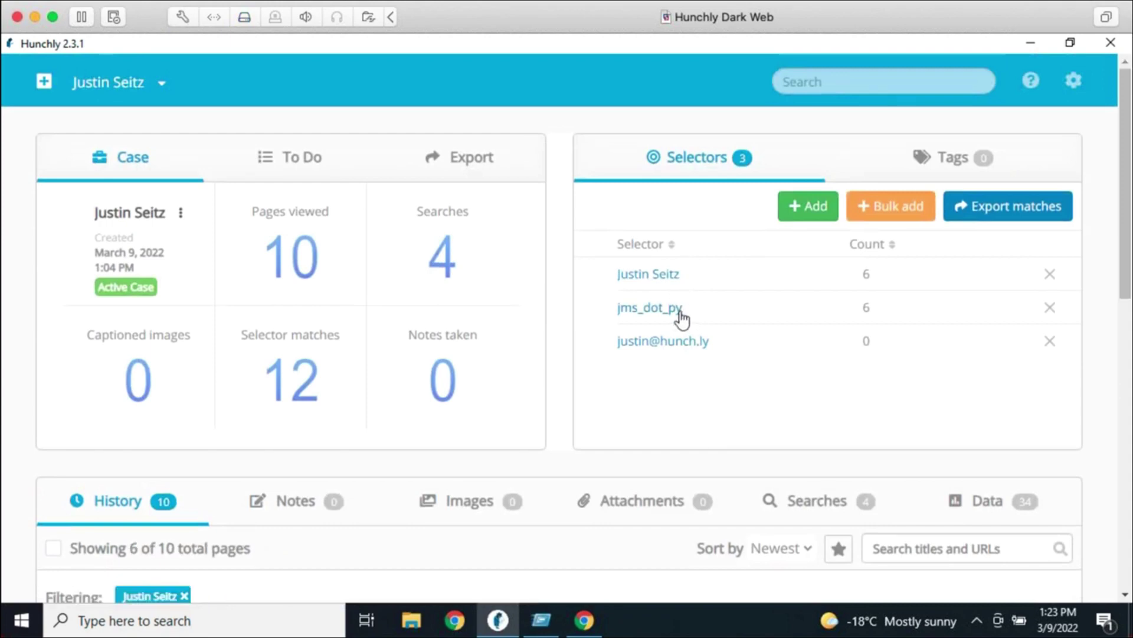
pyautogui.click(679, 310)
# Remove the handle filter and then the name filter from the history
pyautogui.scroll(-3, 514, 540)
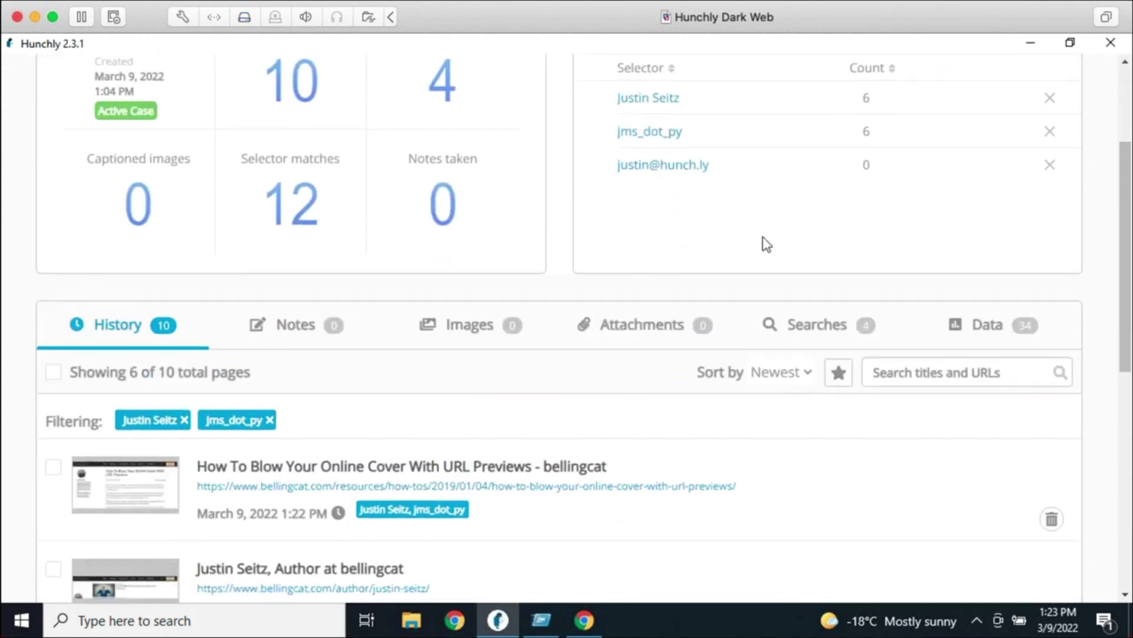
pyautogui.scroll(3, 764, 243)
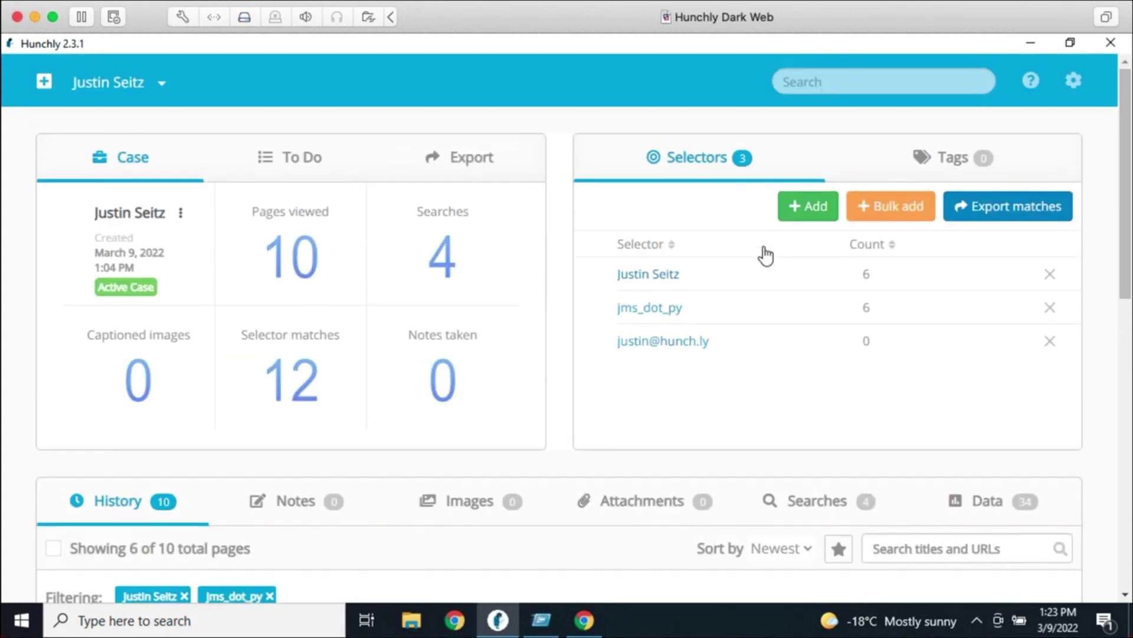
pyautogui.click(270, 595)
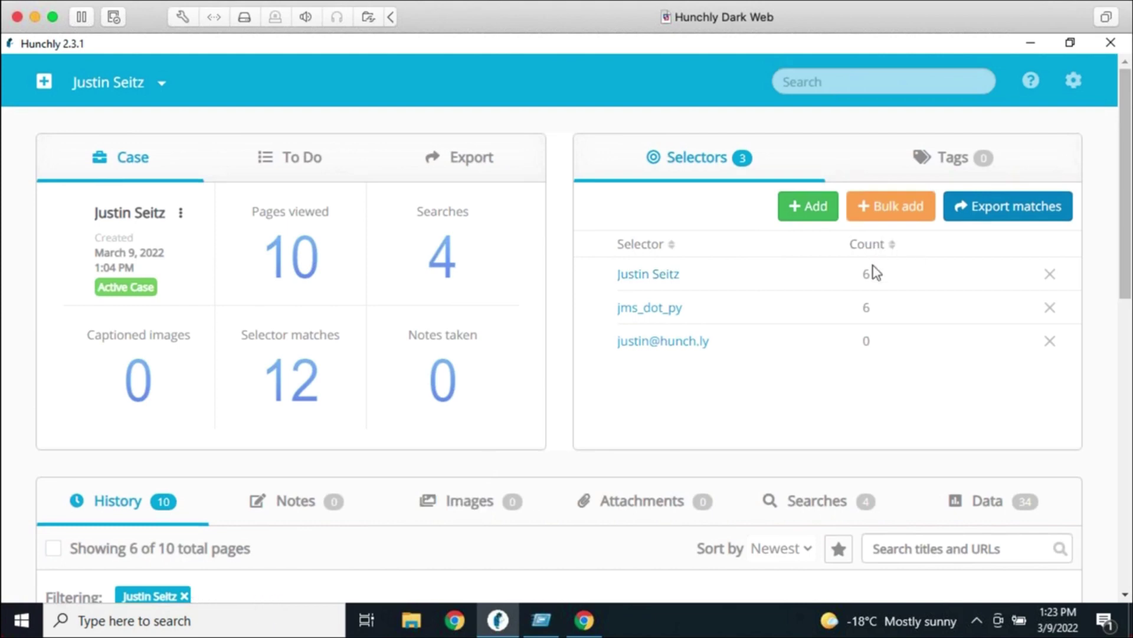
pyautogui.click(185, 596)
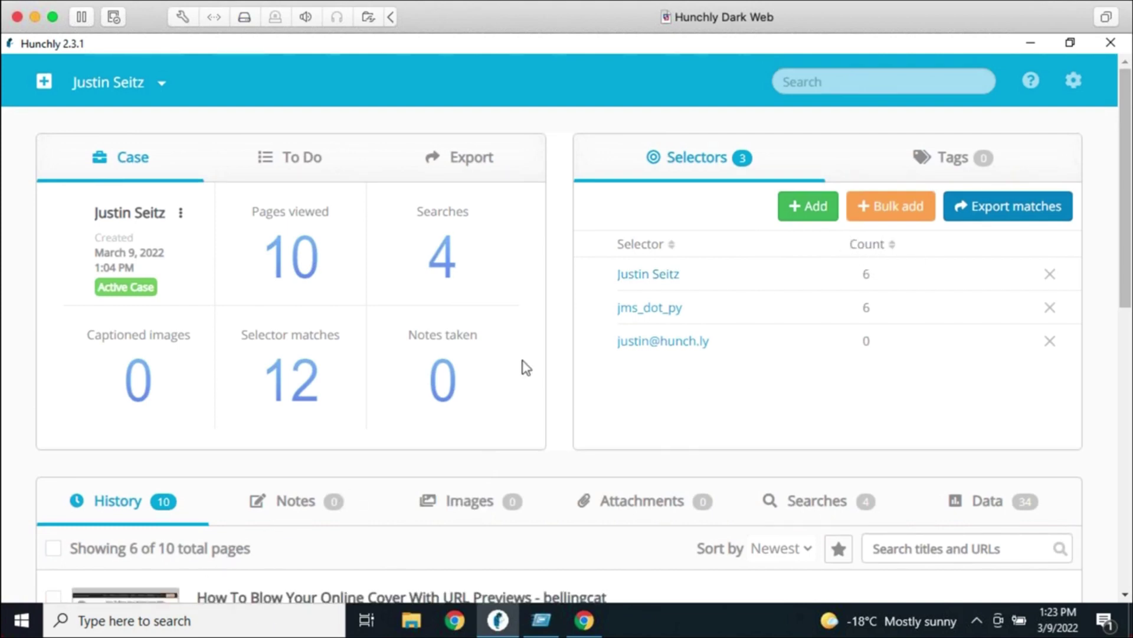
# Add a new selector containing a second person's full name
pyautogui.click(805, 215)
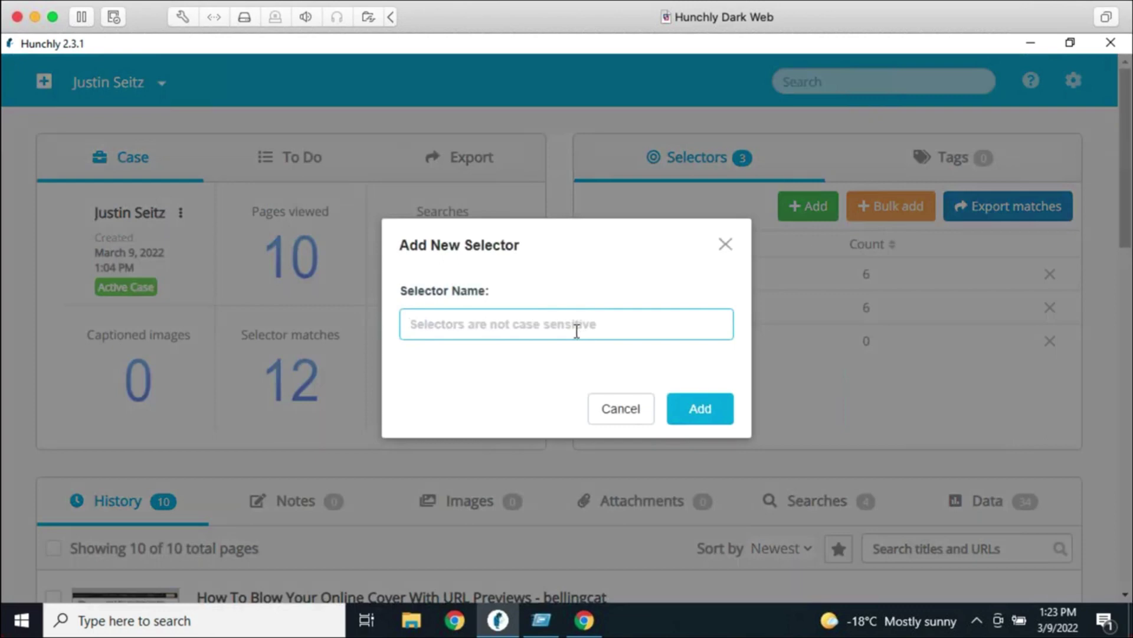
pyautogui.press('Return')
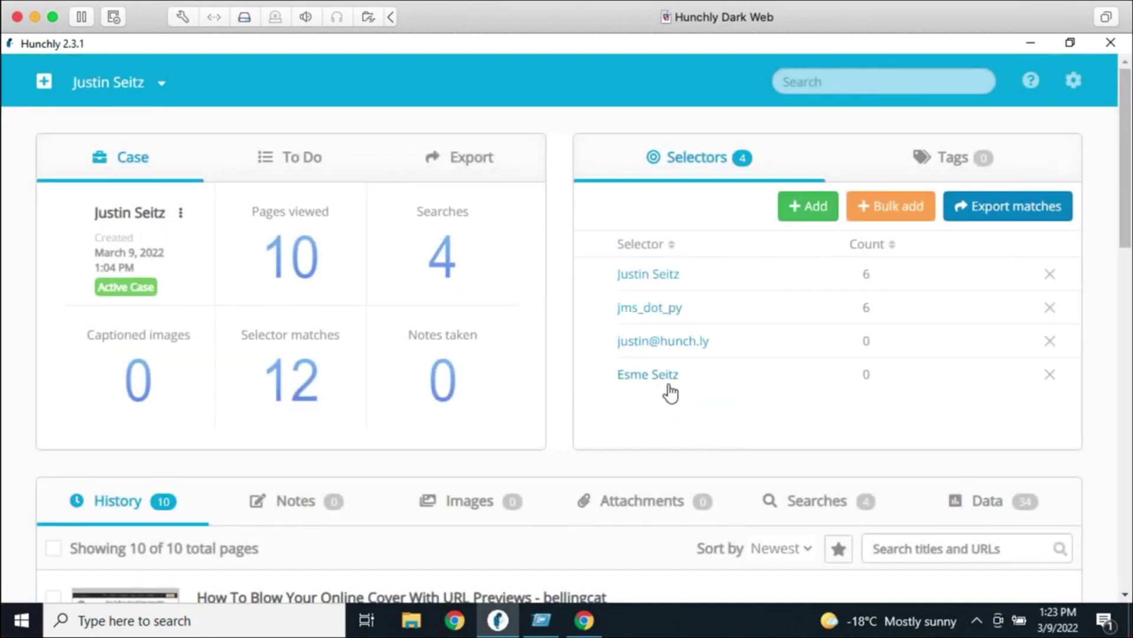
# Filter the history by the new name selector plus the subject's name selector, matching 0 pages
pyautogui.click(655, 375)
pyautogui.click(659, 275)
pyautogui.scroll(-1, 284, 453)
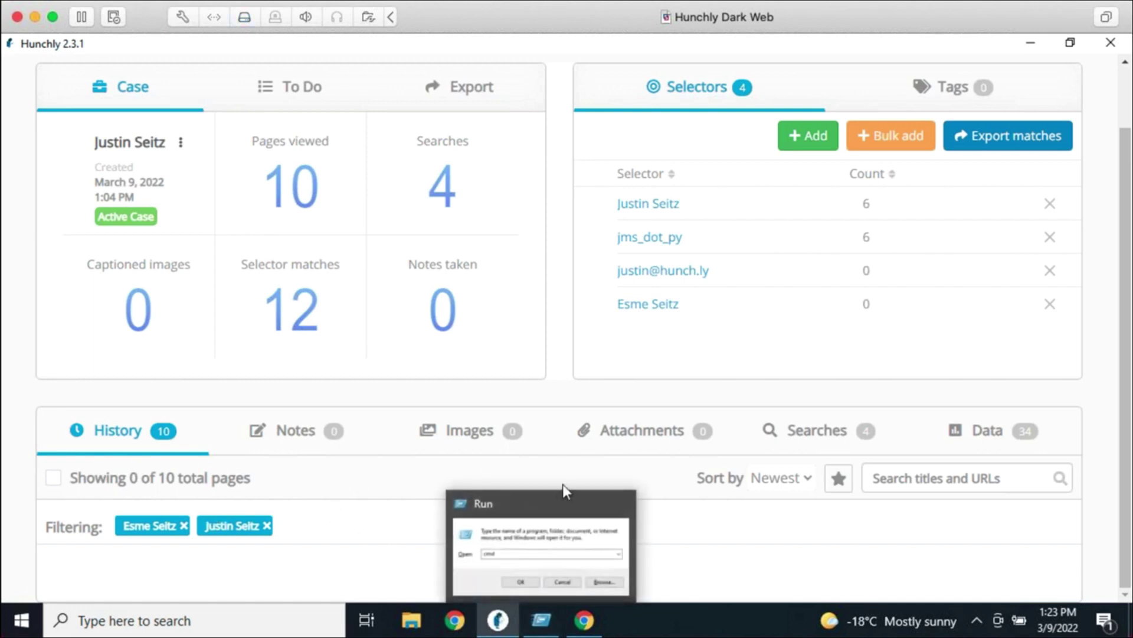
# Remove the original name filter and the last filter, restoring all 10 pages
pyautogui.click(267, 526)
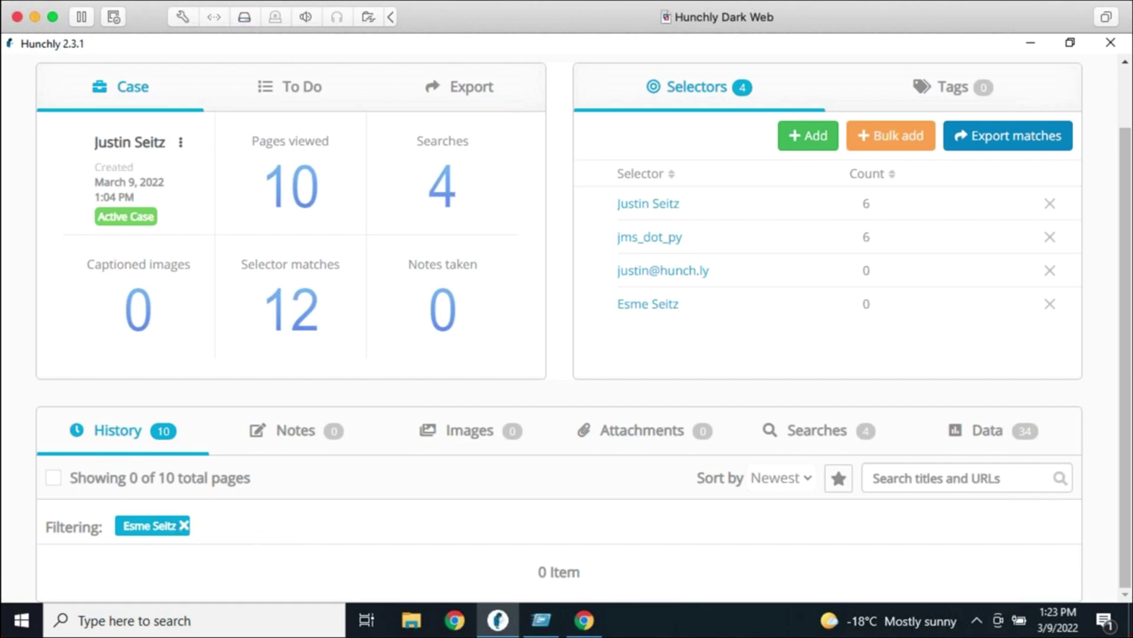
pyautogui.click(184, 525)
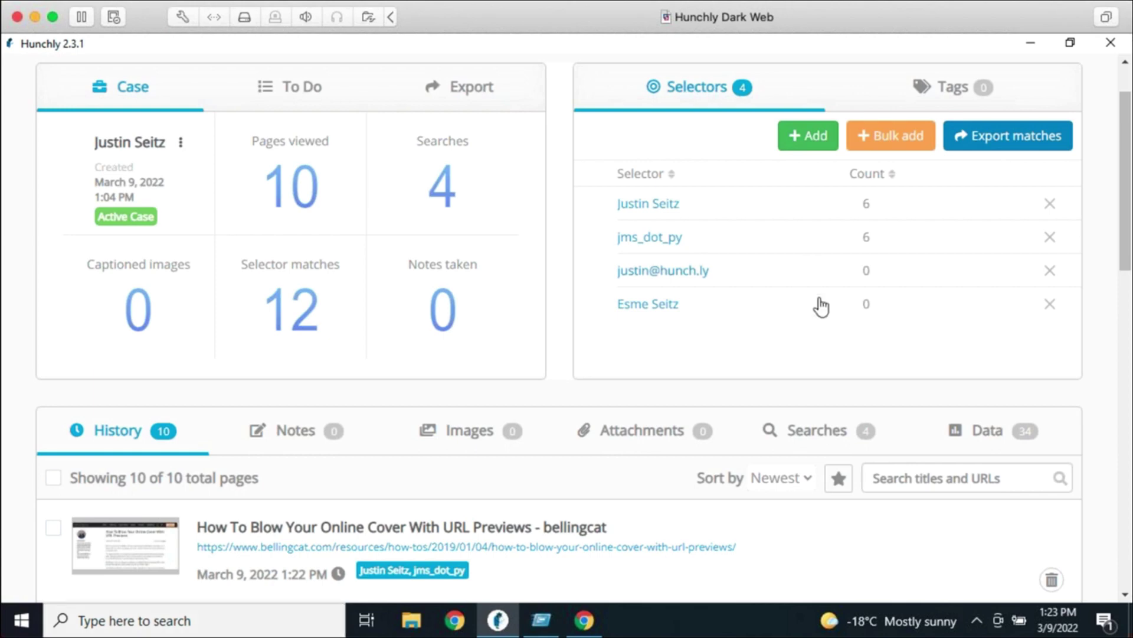
pyautogui.scroll(2, 817, 248)
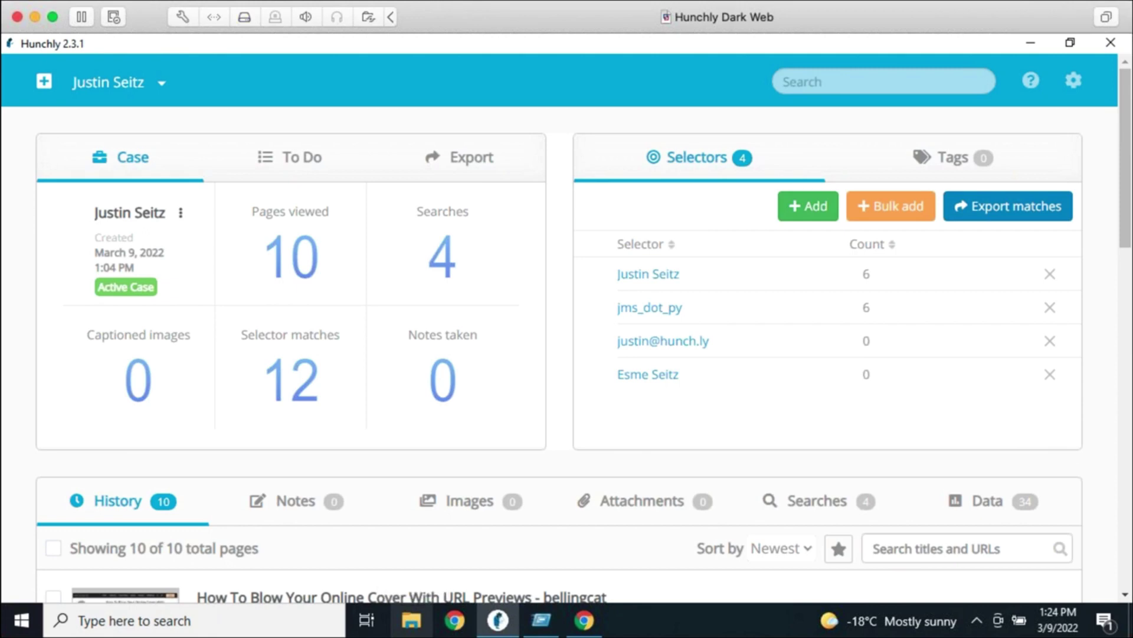
# Close the stray Windows Run window from its taskbar icon
pyautogui.rightClick(539, 619)
pyautogui.click(539, 584)
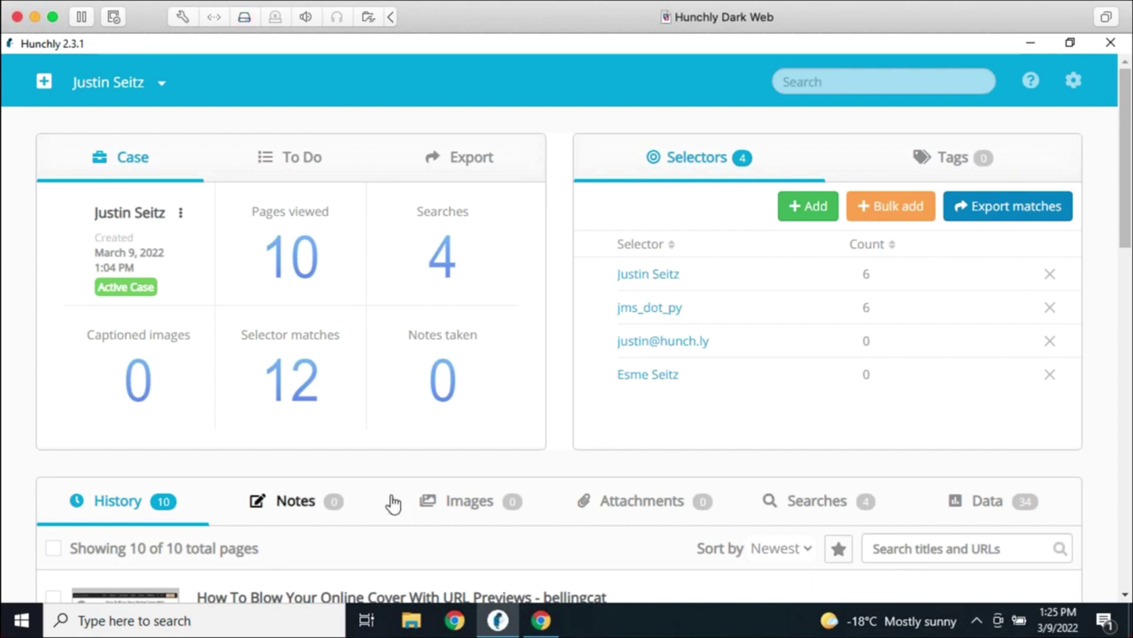
# Scroll through the captured history entries, then show the case's Tags panel listing 0 tags
pyautogui.scroll(-3, 392, 501)
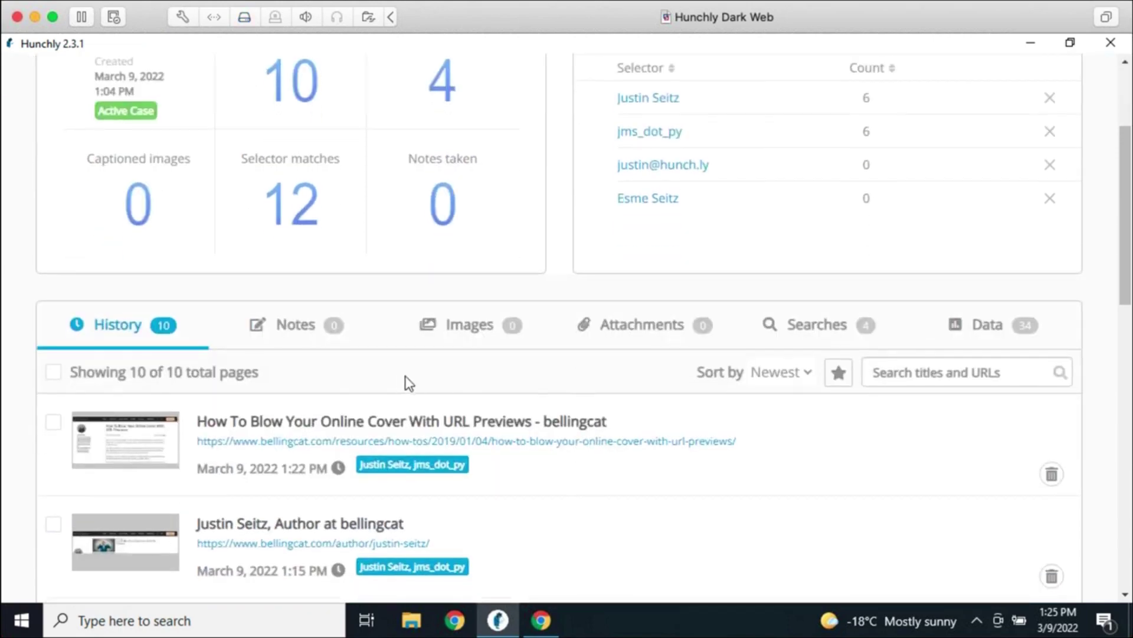
pyautogui.scroll(2, 420, 379)
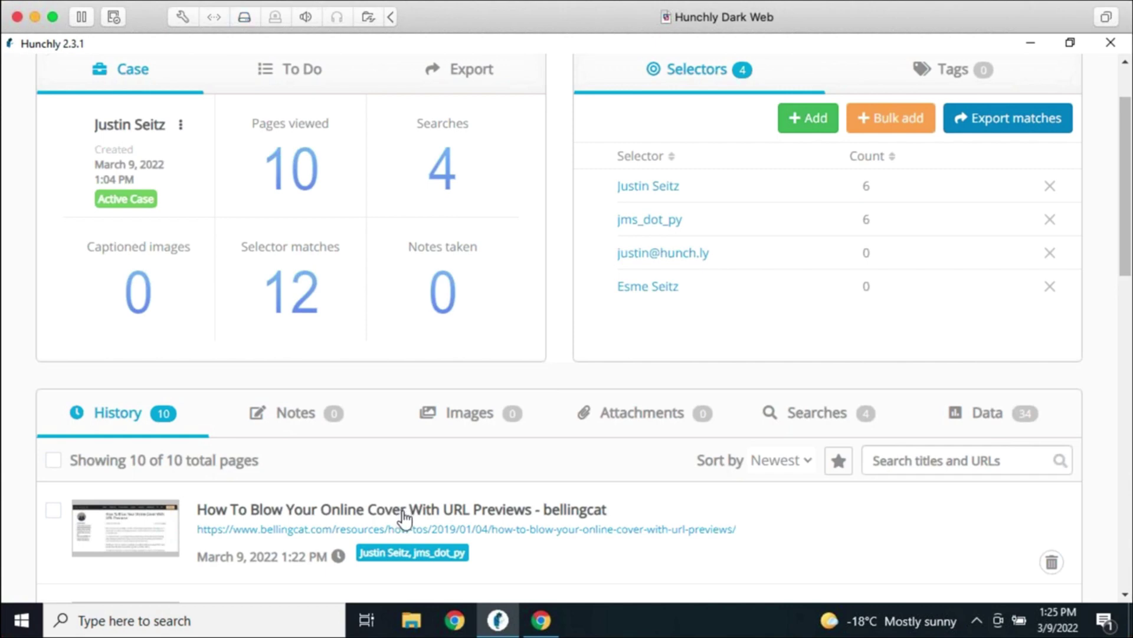
pyautogui.scroll(2, 507, 466)
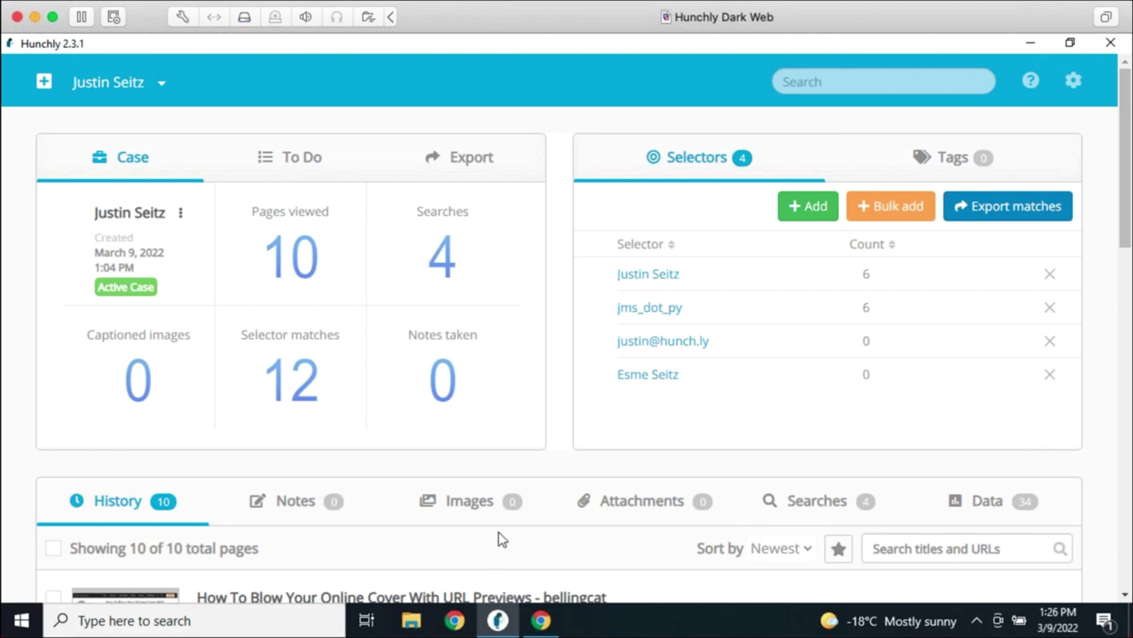
pyautogui.click(946, 162)
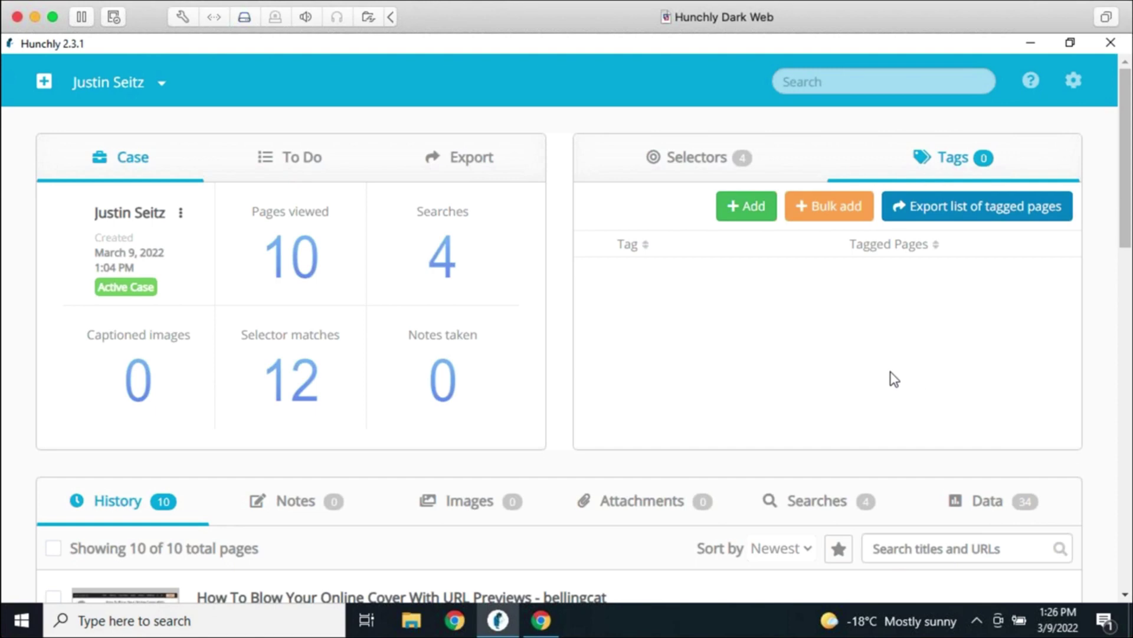
# Add the Social Media and Weapons tags to the case
pyautogui.click(745, 220)
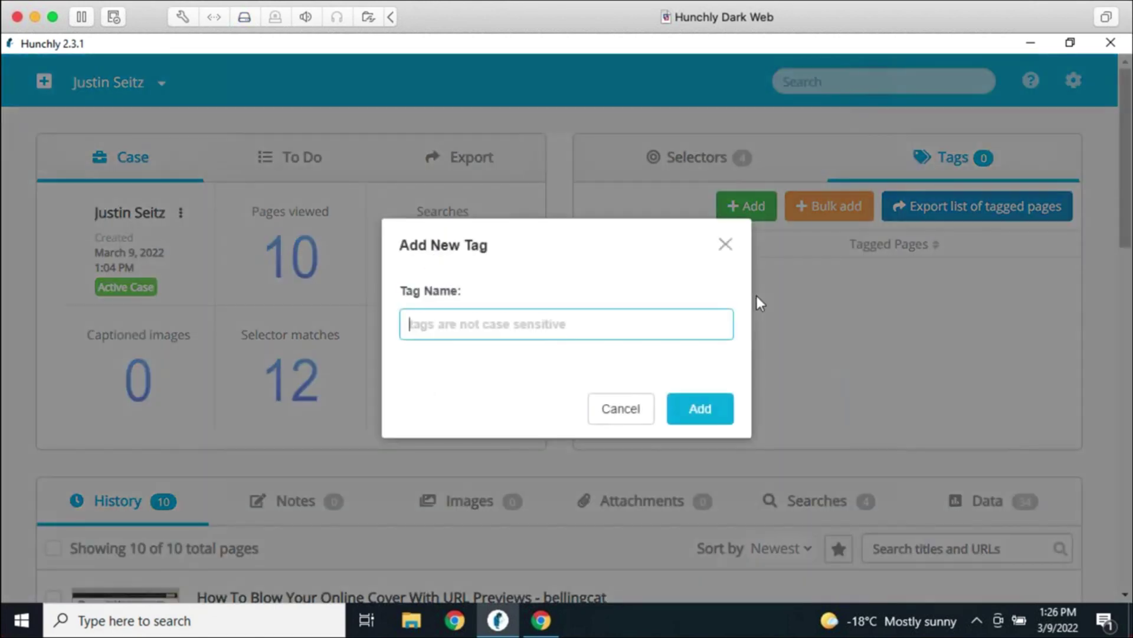
pyautogui.write('So')
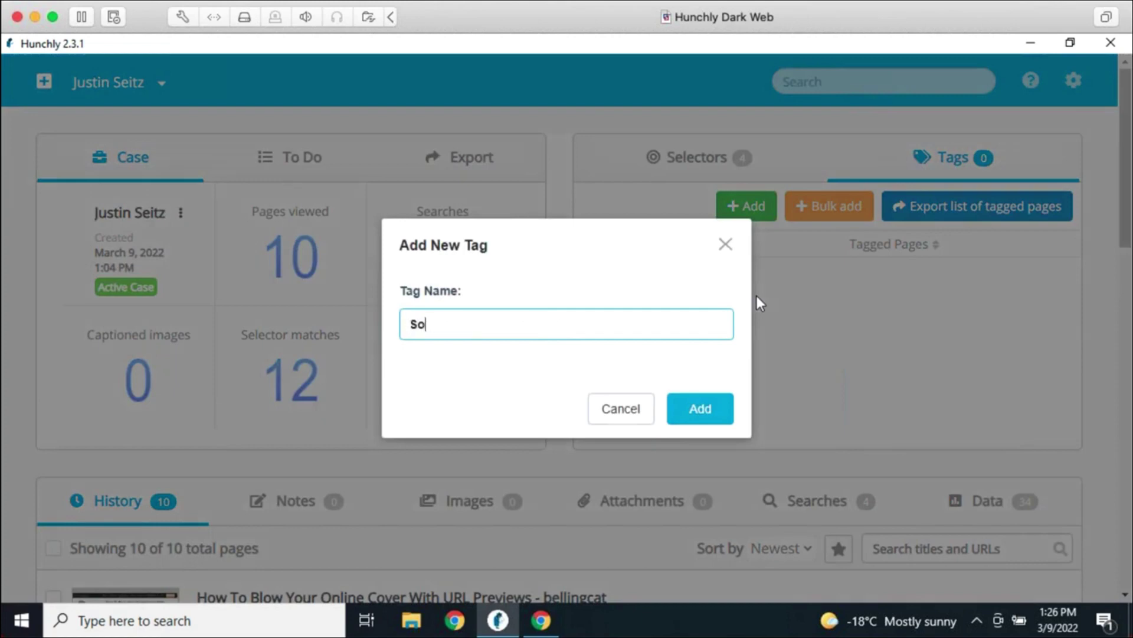
pyautogui.write('cial Media')
pyautogui.press('Return')
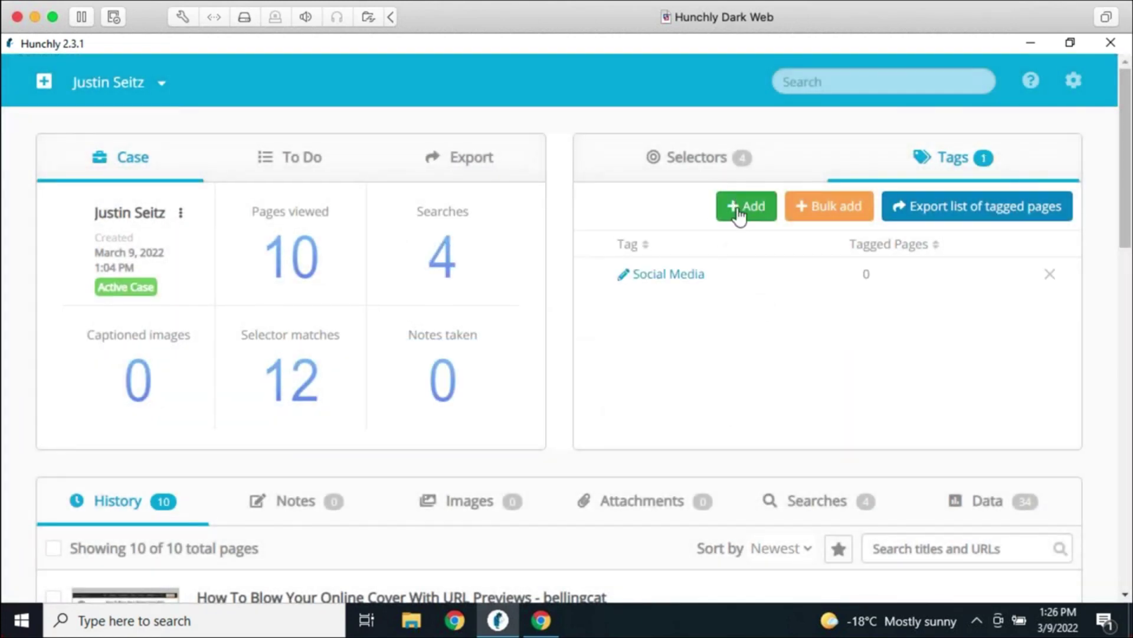
pyautogui.click(739, 212)
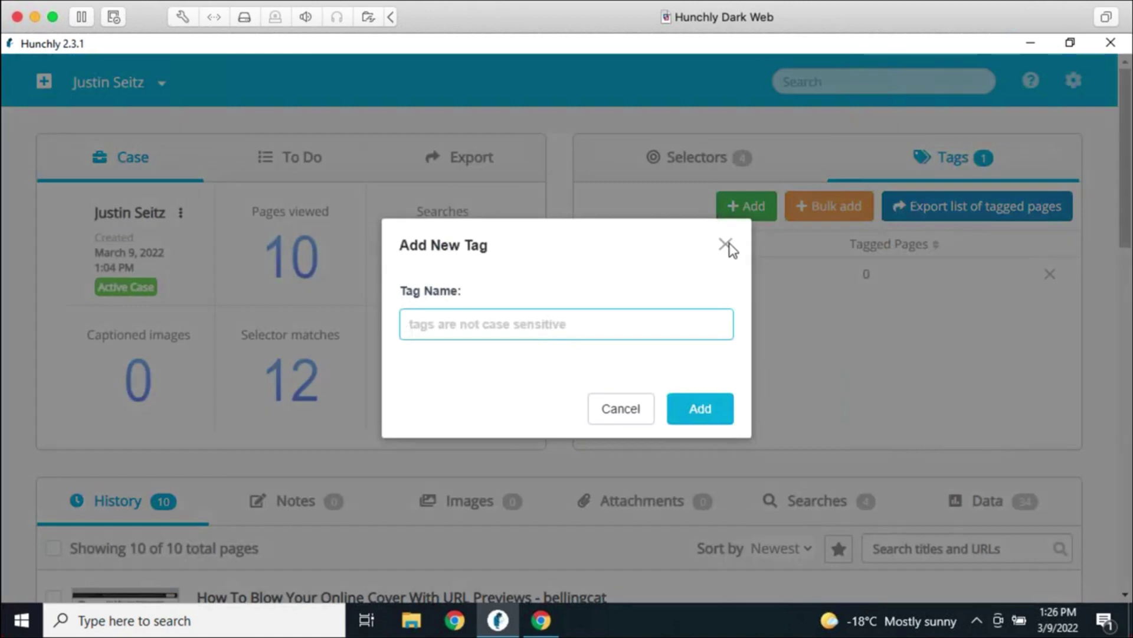
pyautogui.write('Weapo')
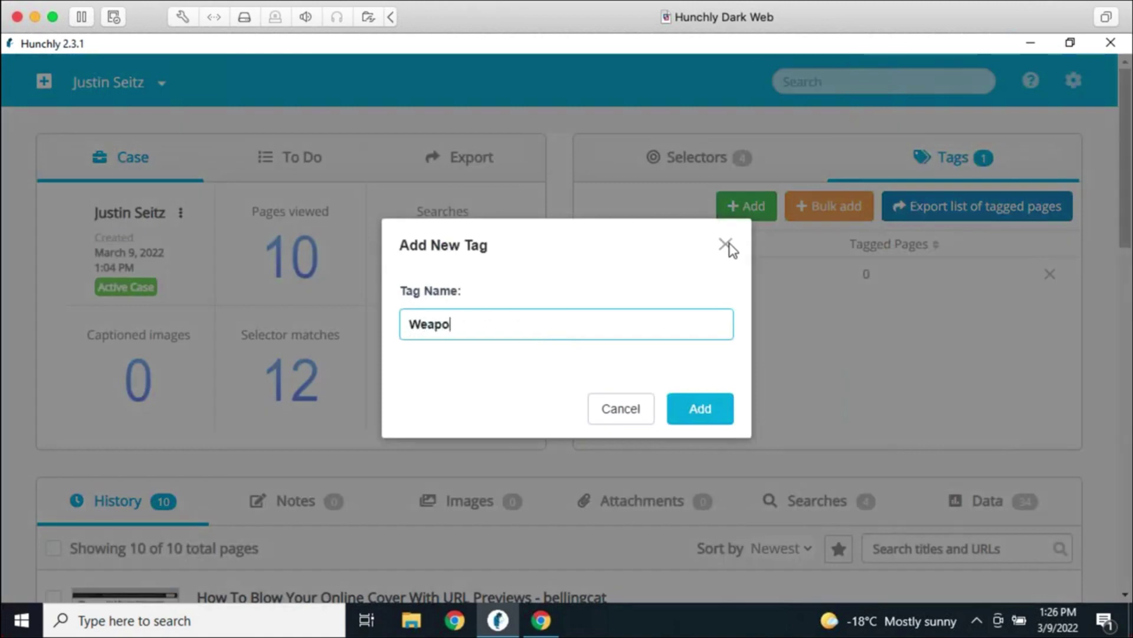
pyautogui.write('ns')
pyautogui.click(716, 408)
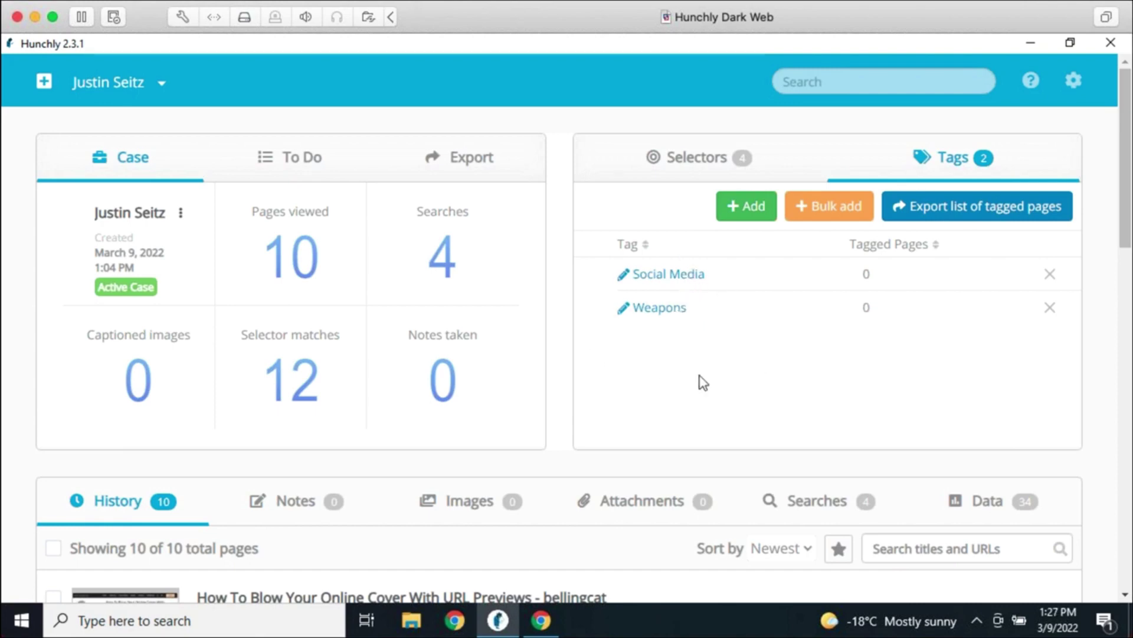
# Back in Chrome, return to the search results, open the LinkedIn profile and dismiss the sign-in prompt
pyautogui.click(541, 619)
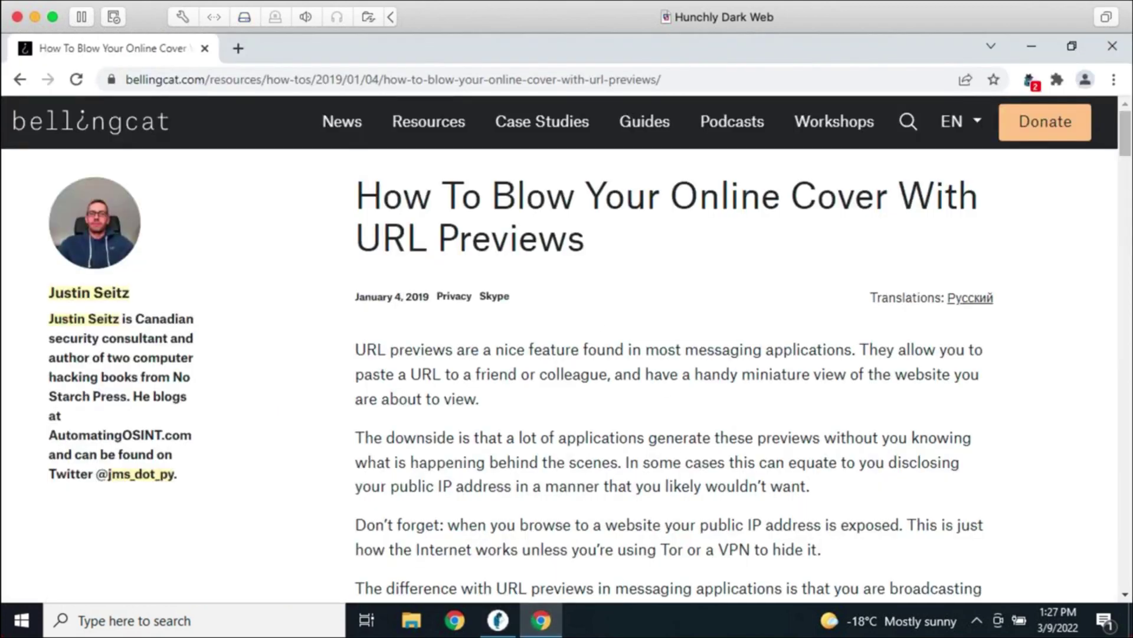
pyautogui.click(23, 79)
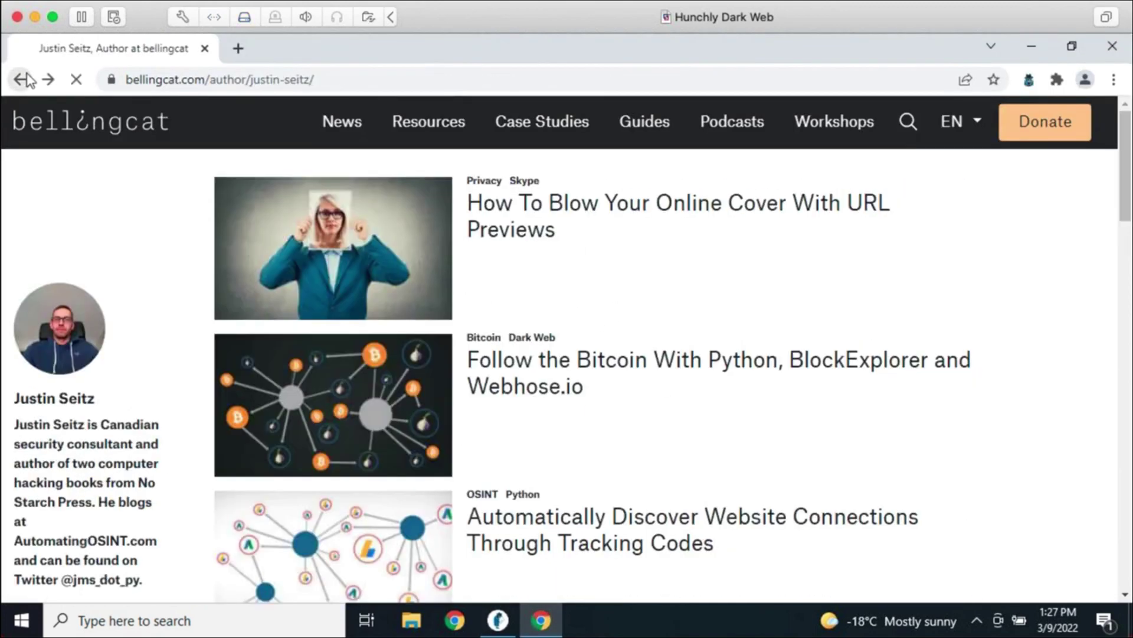
pyautogui.click(21, 79)
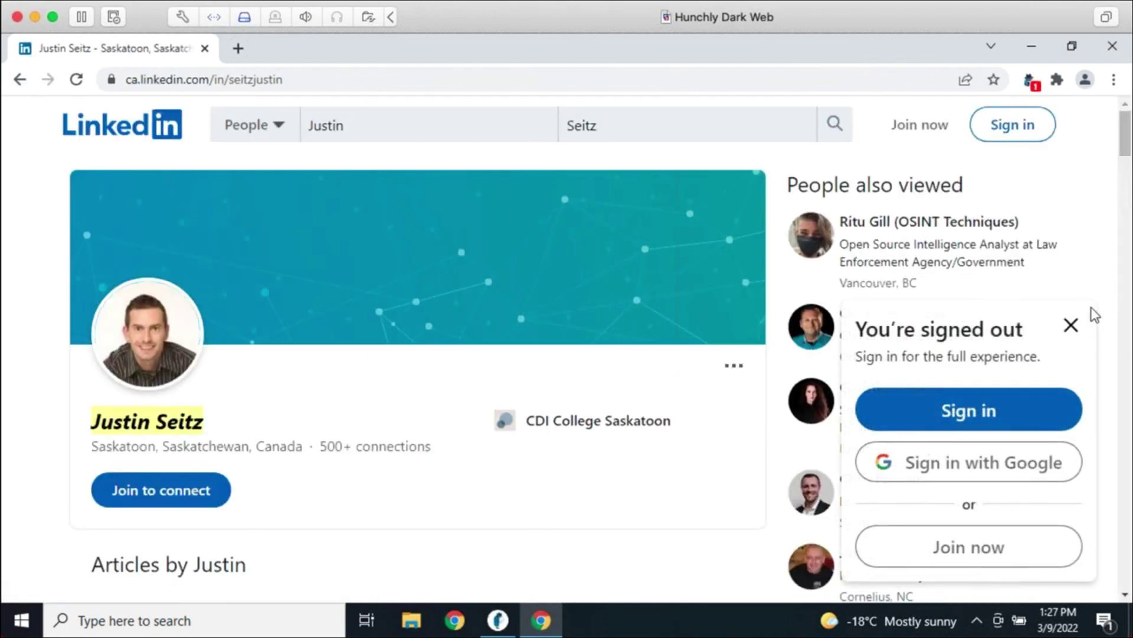
pyautogui.click(1071, 325)
# Scroll down the profile to the activity posts with the selector-highlighted name
pyautogui.scroll(-4, 620, 375)
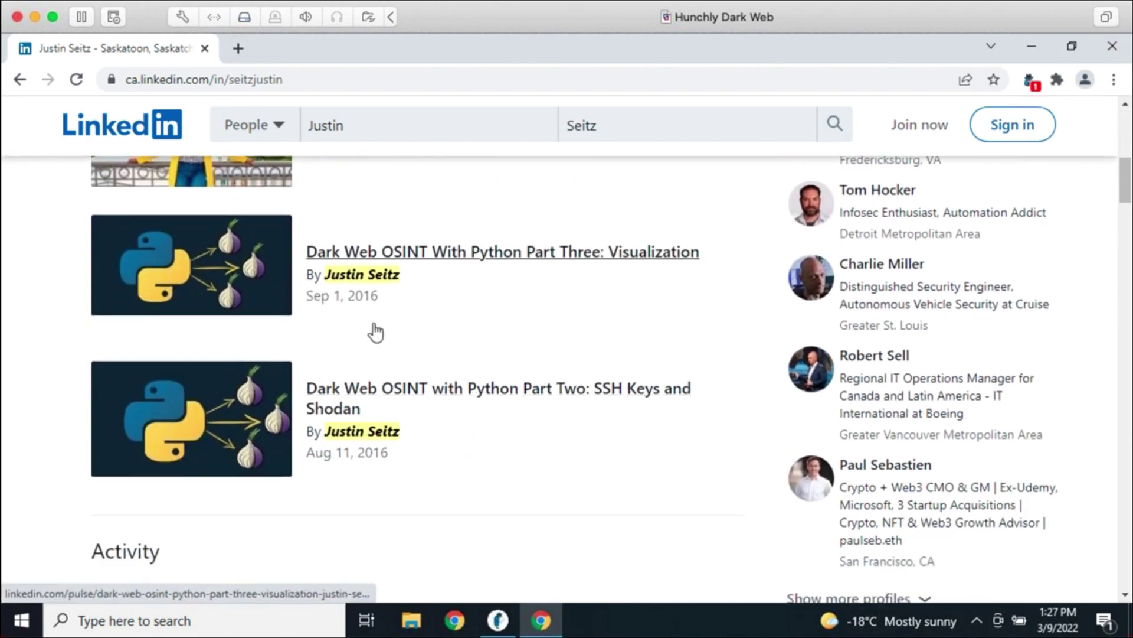
pyautogui.scroll(-4, 372, 329)
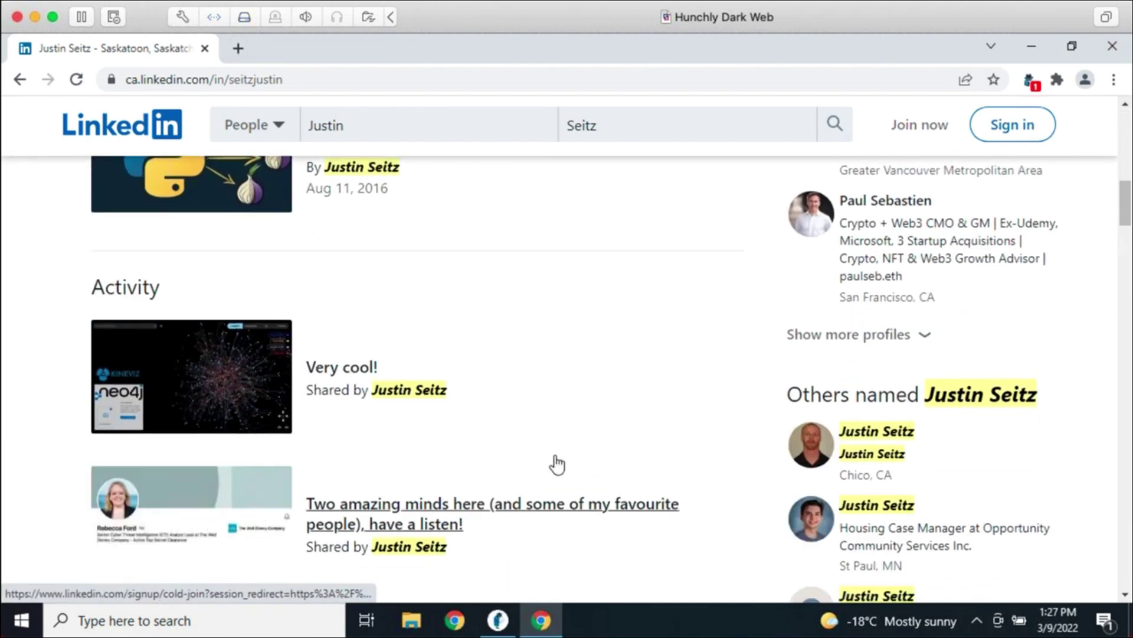
pyautogui.scroll(-4, 590, 443)
pyautogui.scroll(-5, 547, 423)
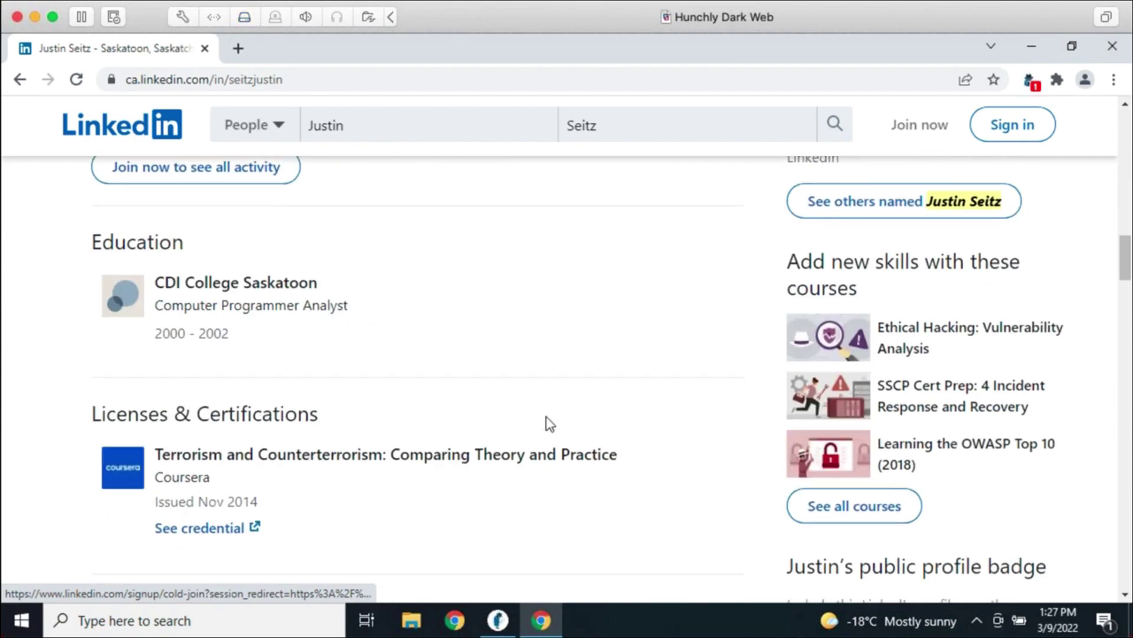
pyautogui.scroll(-5, 567, 392)
pyautogui.scroll(-4, 470, 435)
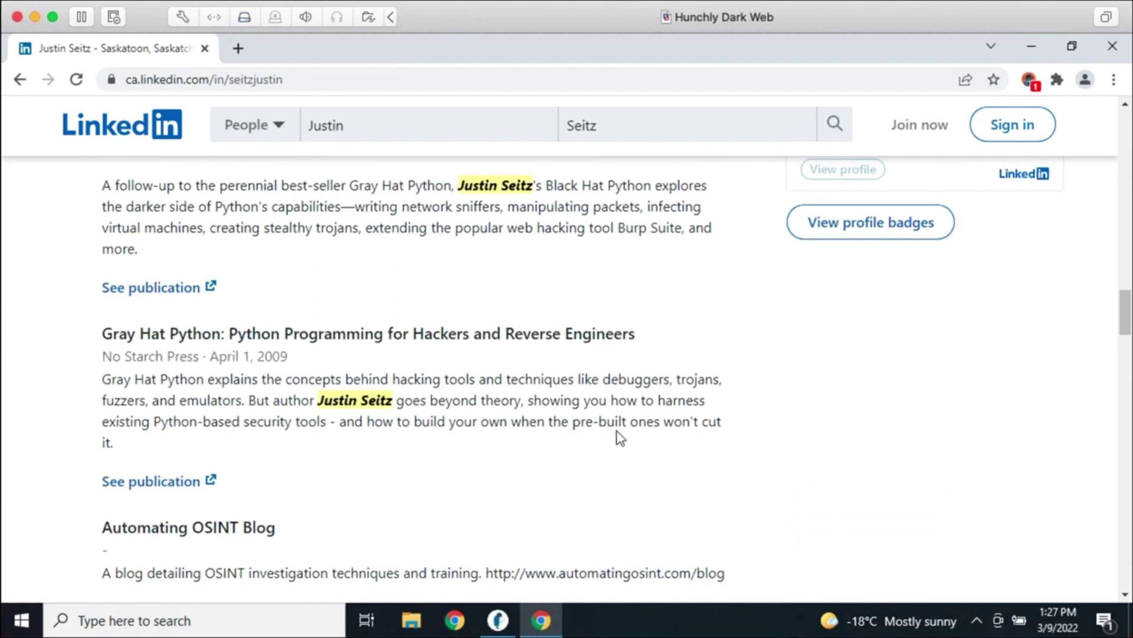
pyautogui.scroll(-5, 610, 430)
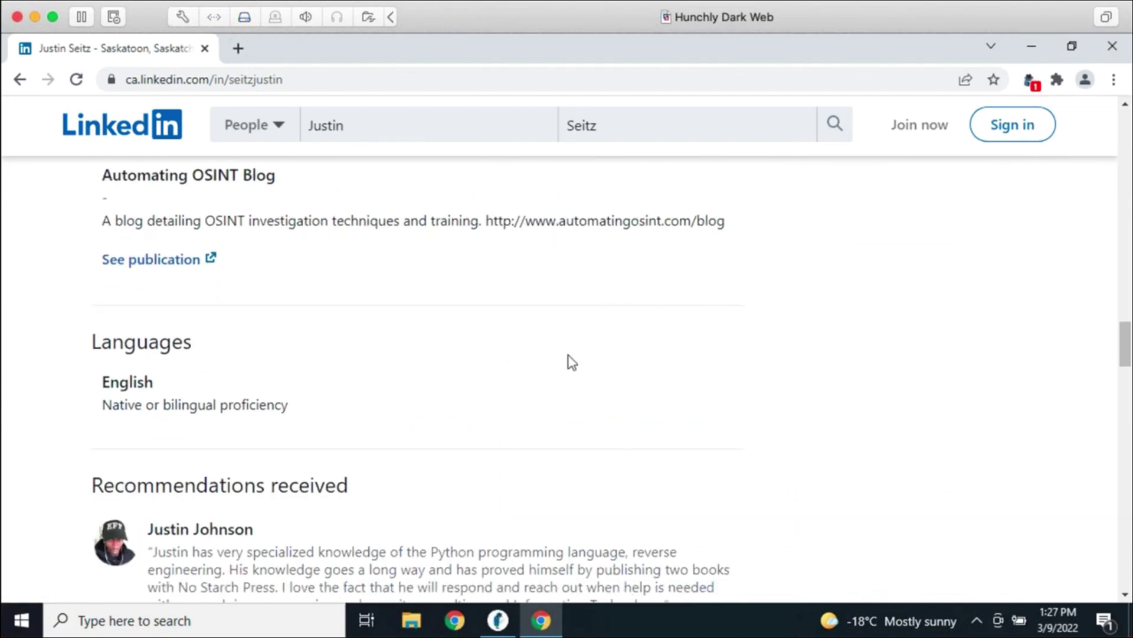
pyautogui.scroll(-12, 649, 360)
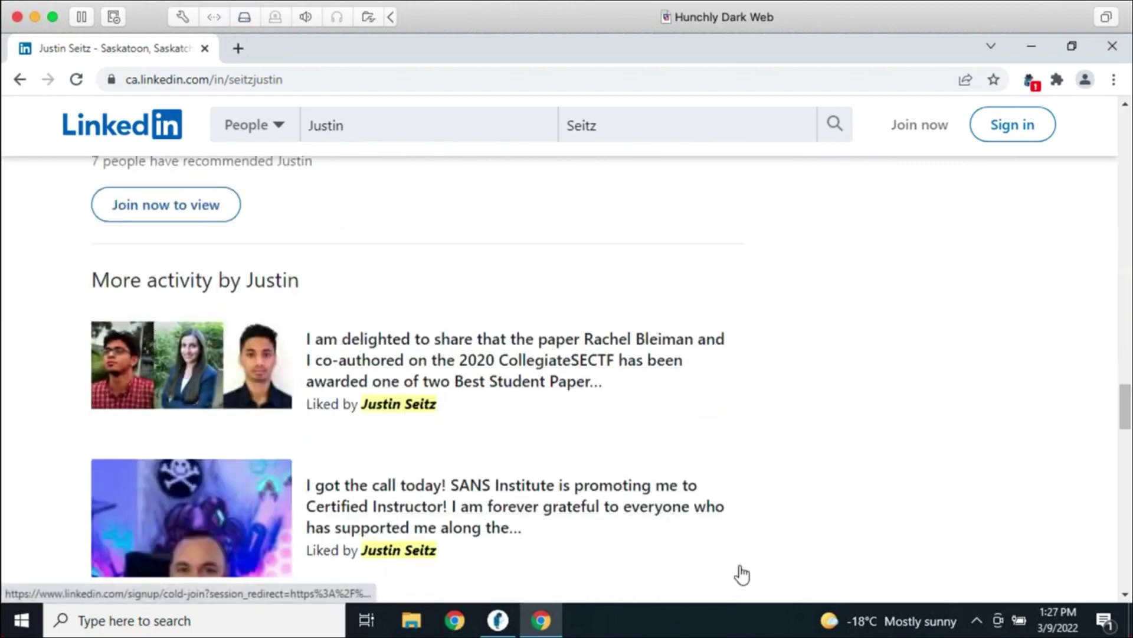
pyautogui.scroll(-10, 823, 425)
pyautogui.scroll(-15, 823, 424)
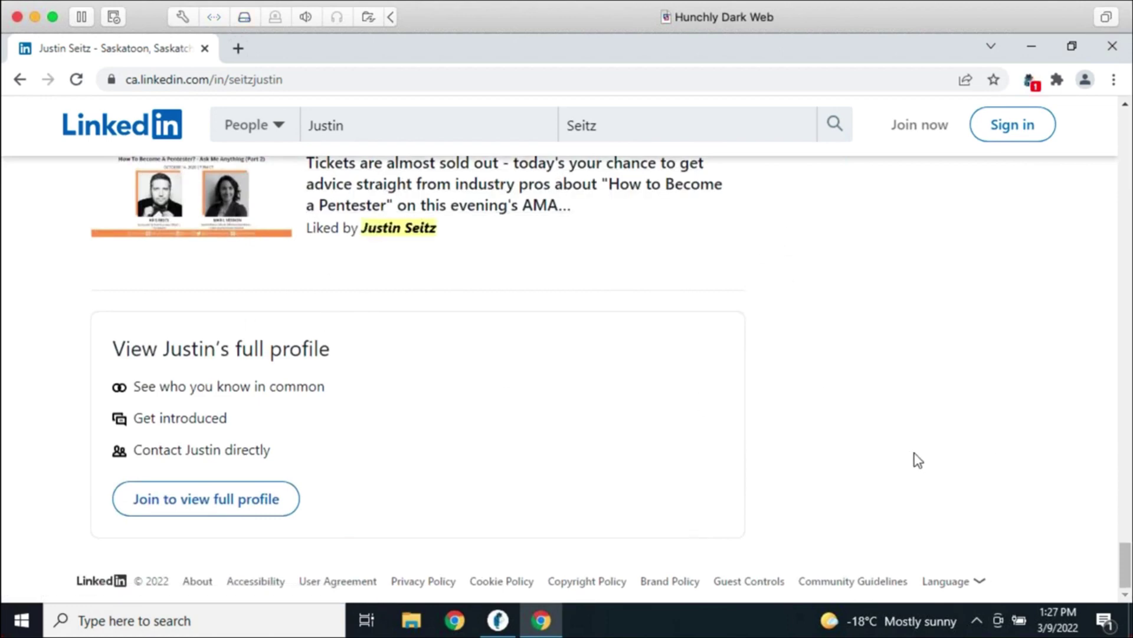
pyautogui.scroll(10, 913, 458)
pyautogui.scroll(15, 876, 523)
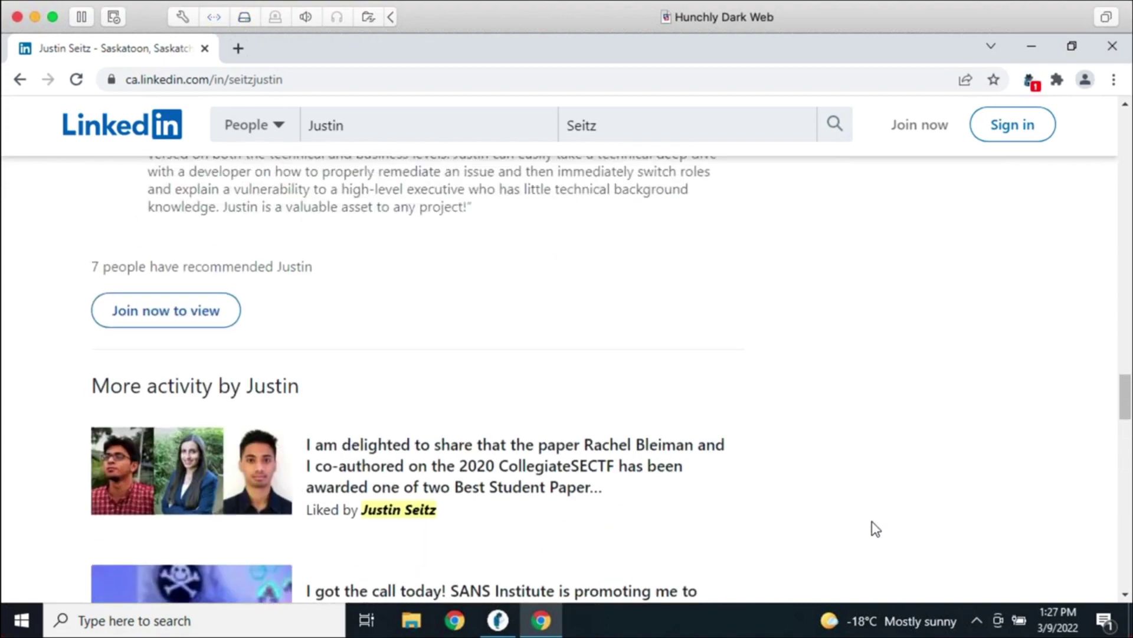
pyautogui.scroll(-8, 859, 512)
pyautogui.scroll(-7, 905, 480)
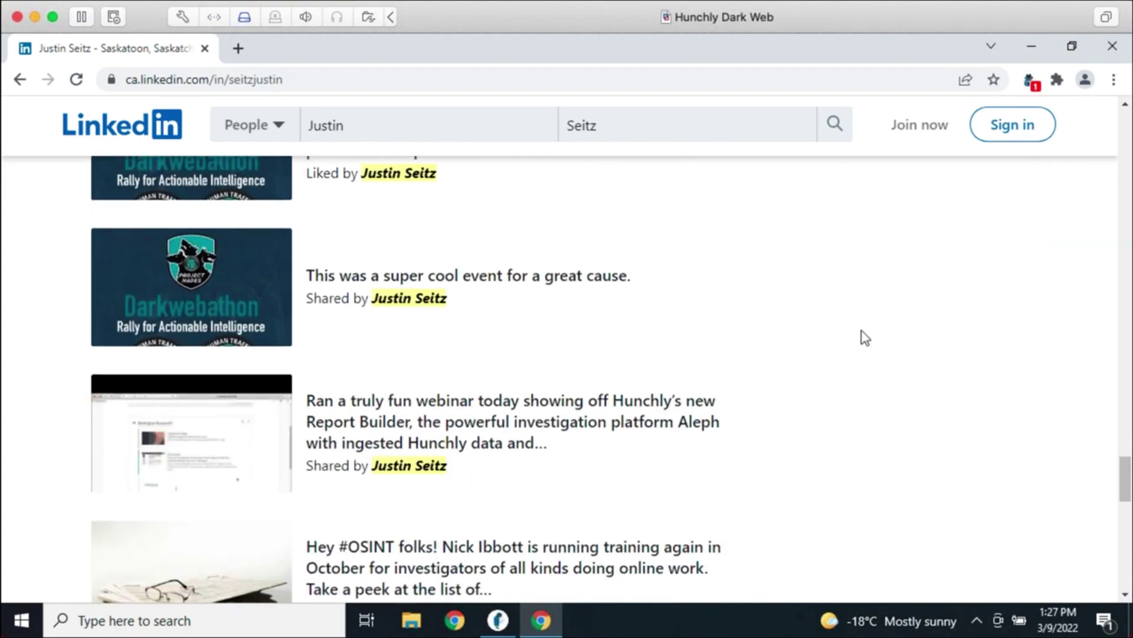
pyautogui.scroll(-3, 846, 437)
pyautogui.scroll(-4, 844, 390)
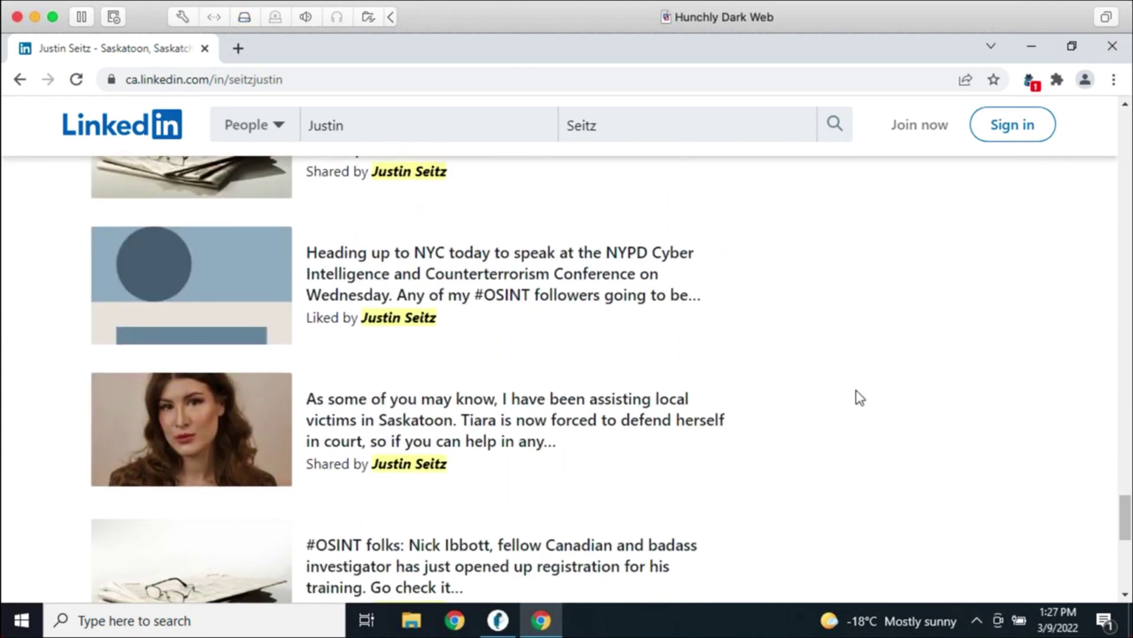
# Capture the LinkedIn profile page into the case via Hunchly 2.0 > Capture, then go back to it
pyautogui.rightClick(760, 318)
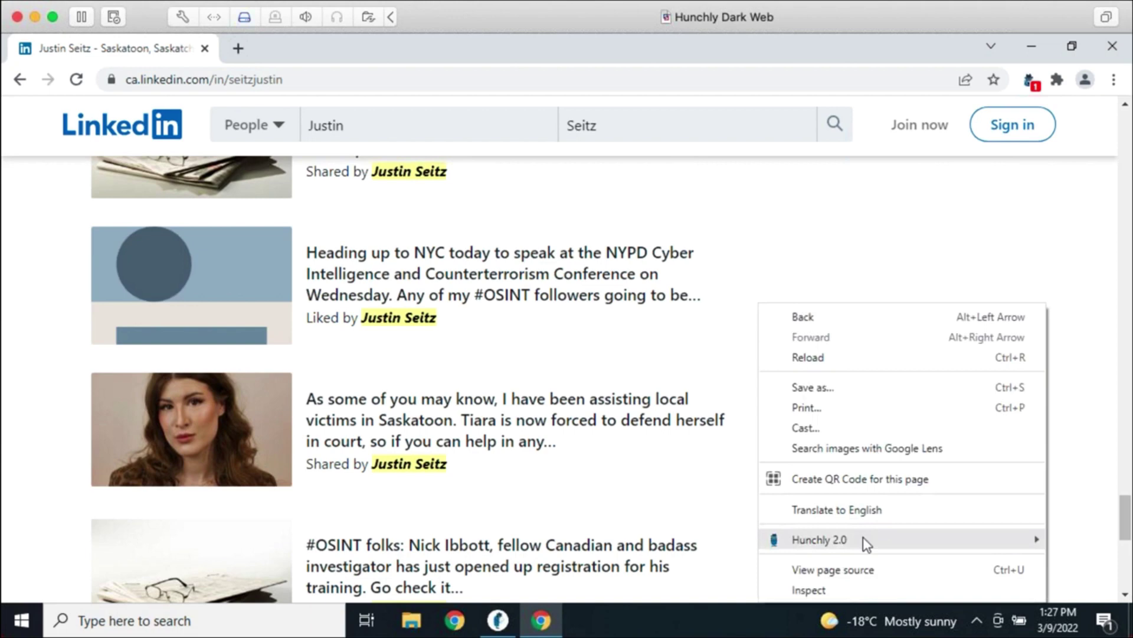
pyautogui.moveTo(863, 536)
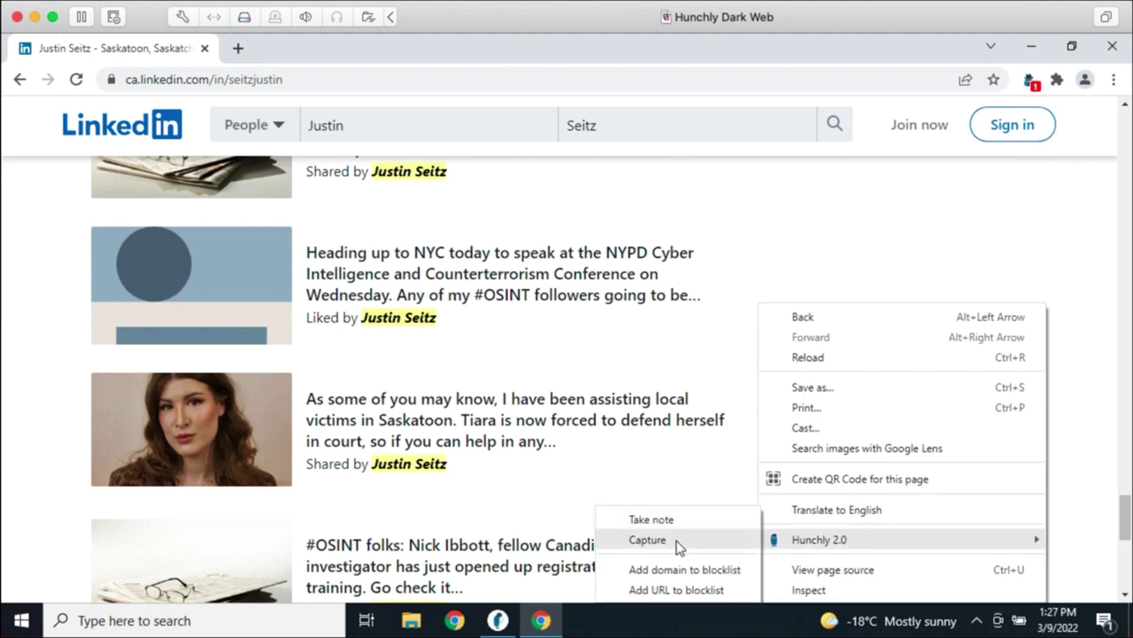
pyautogui.click(686, 383)
pyautogui.click(685, 384)
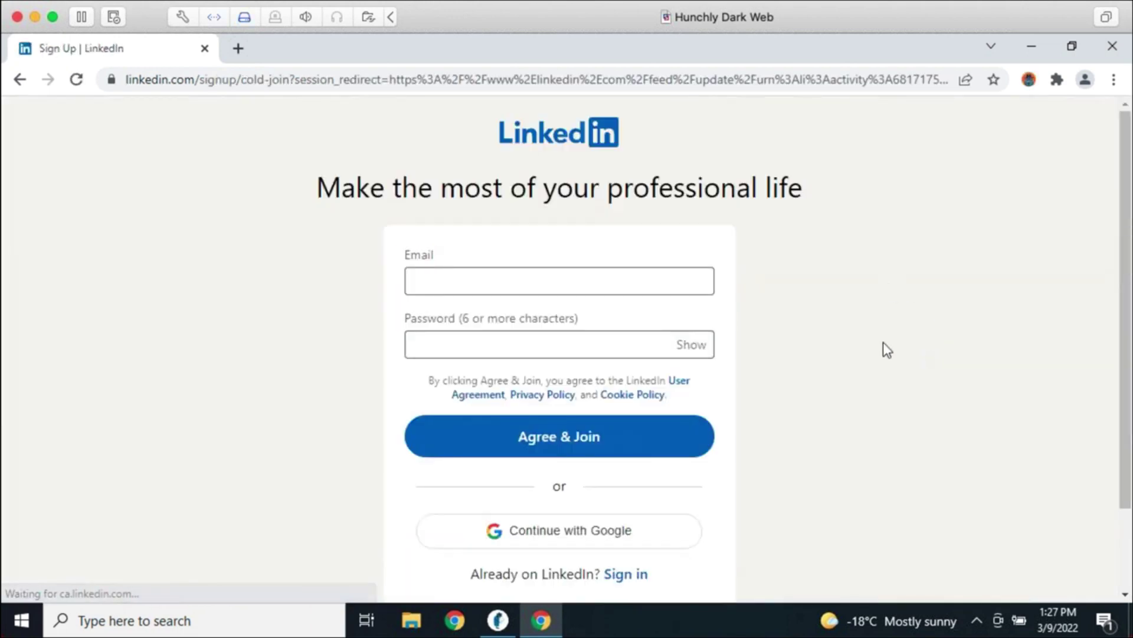
pyautogui.click(20, 79)
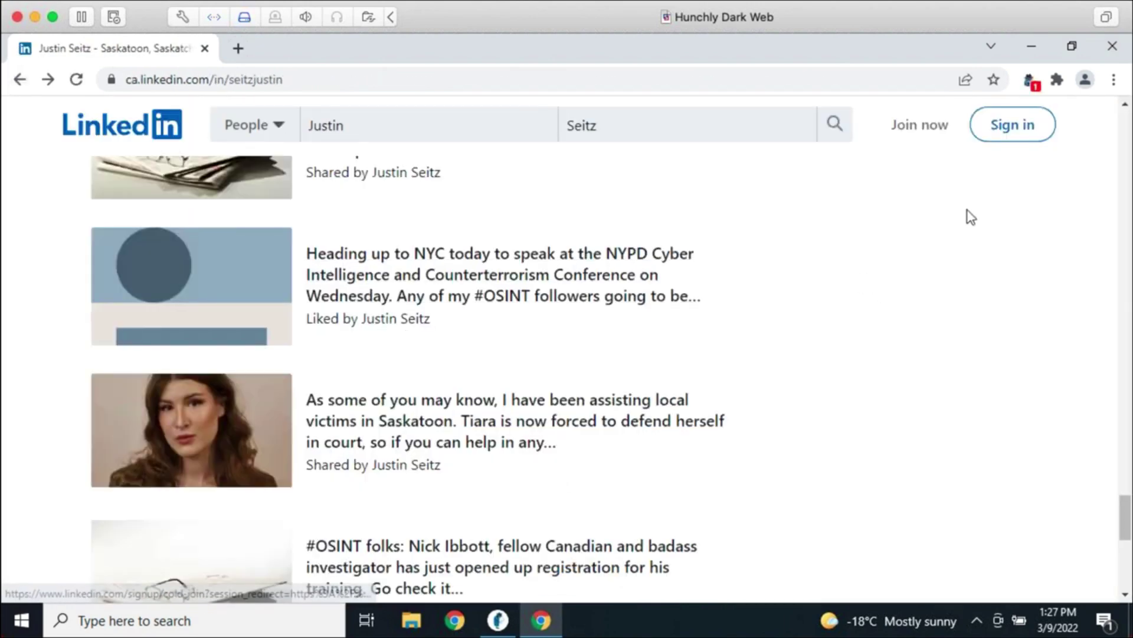
# Tag the profile page as Social Media from the Hunchly extension panel
pyautogui.click(1030, 81)
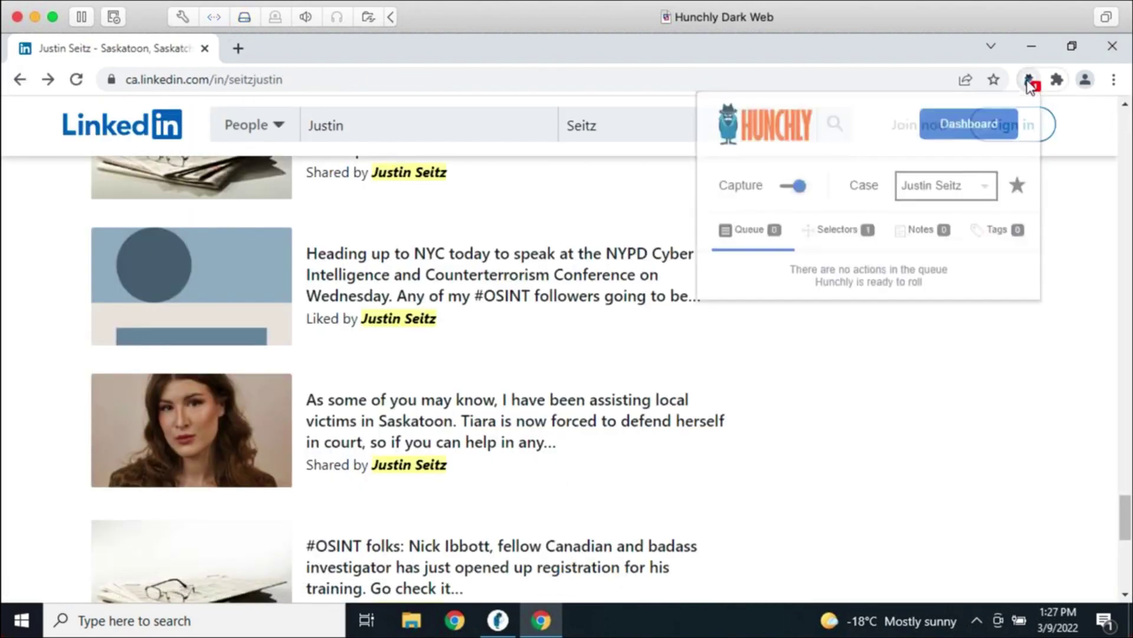
pyautogui.click(999, 233)
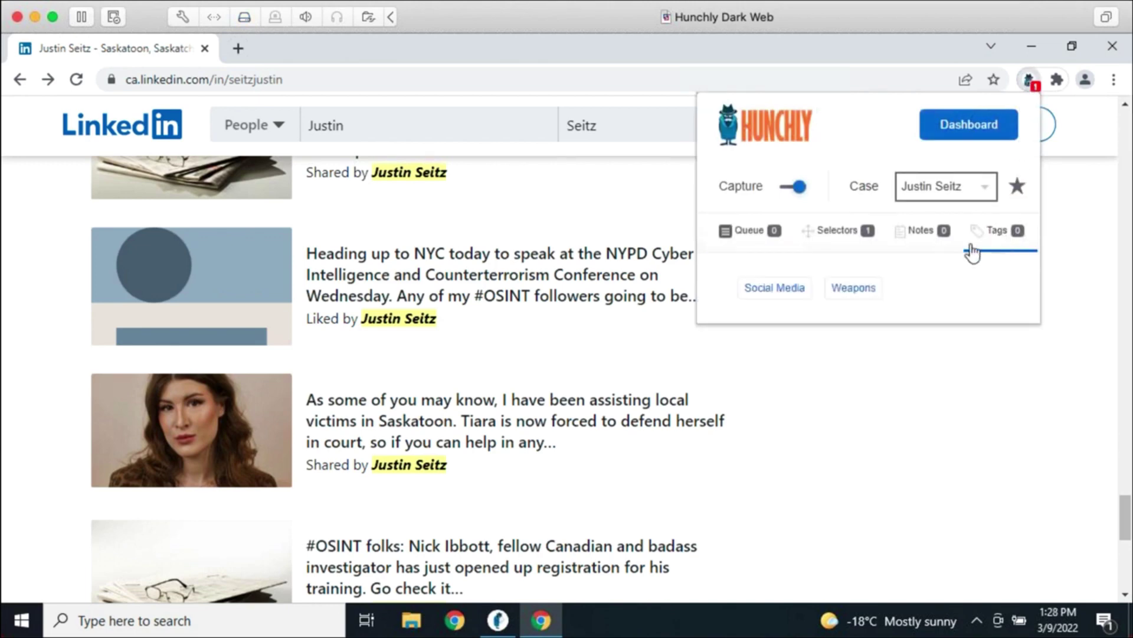
pyautogui.click(753, 289)
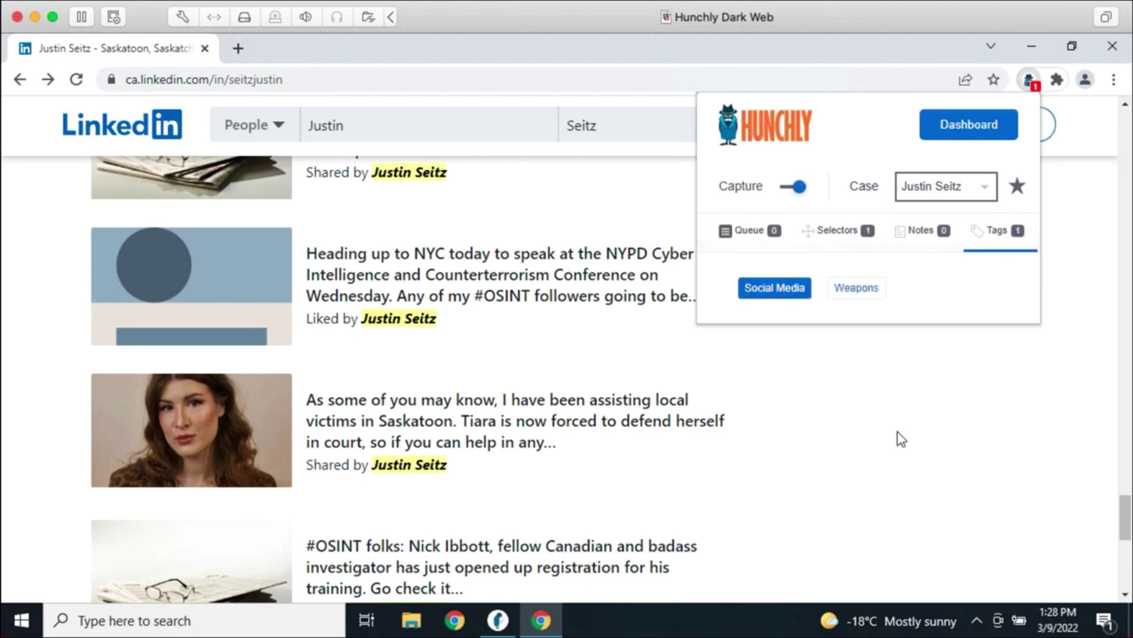
pyautogui.click(897, 431)
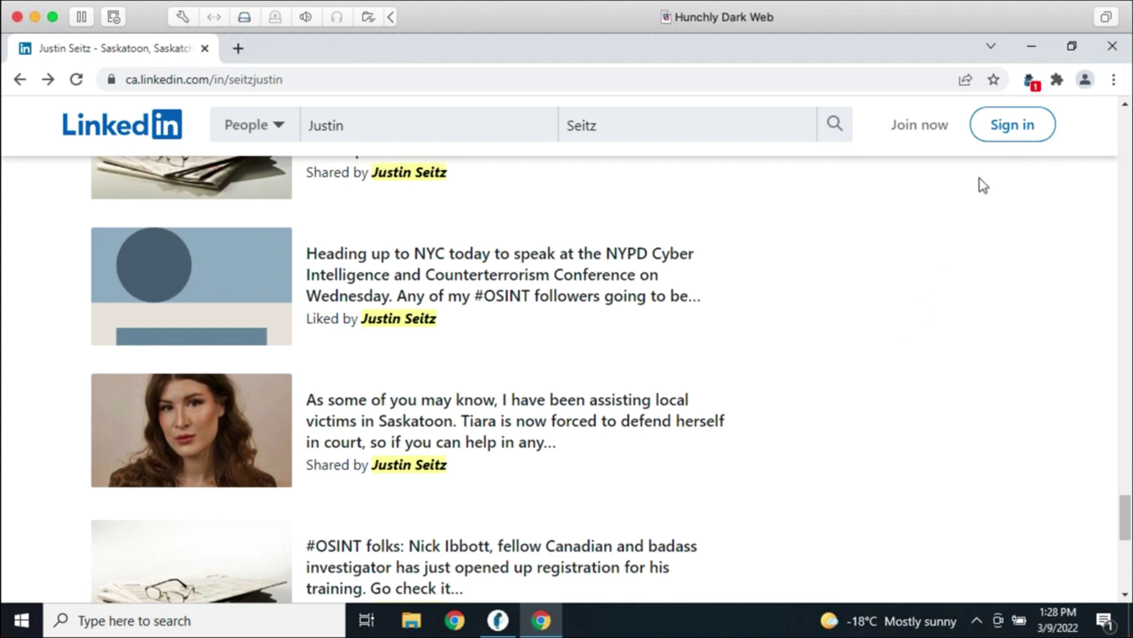
# Star the profile page as important and return to the Hunchly dashboard
pyautogui.click(1030, 81)
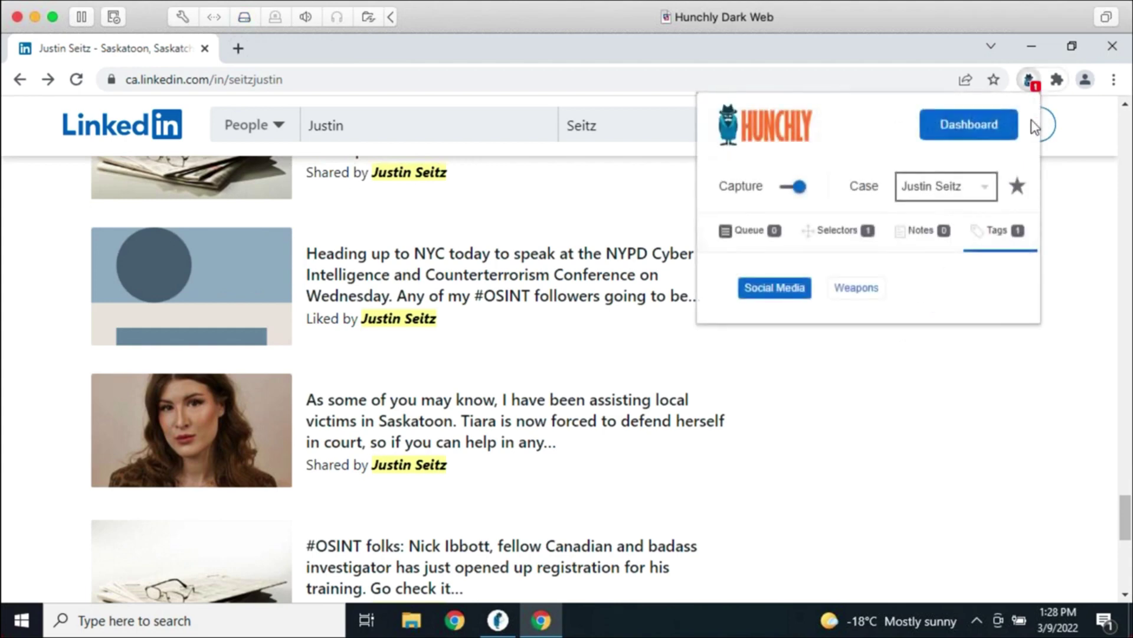
pyautogui.click(1017, 188)
pyautogui.click(946, 438)
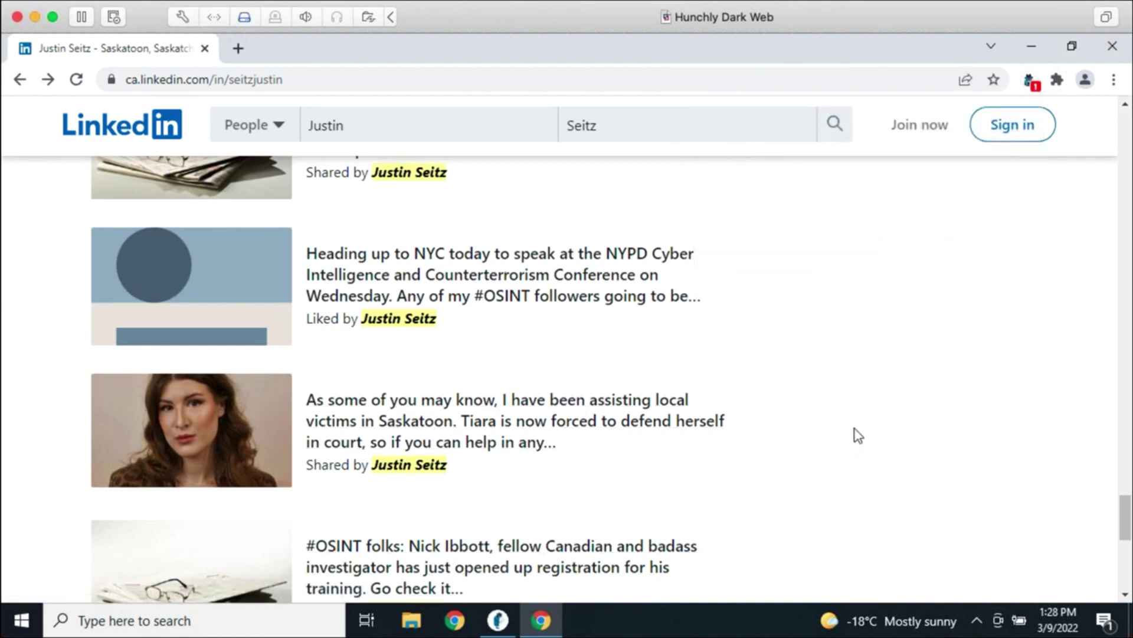
pyautogui.click(497, 619)
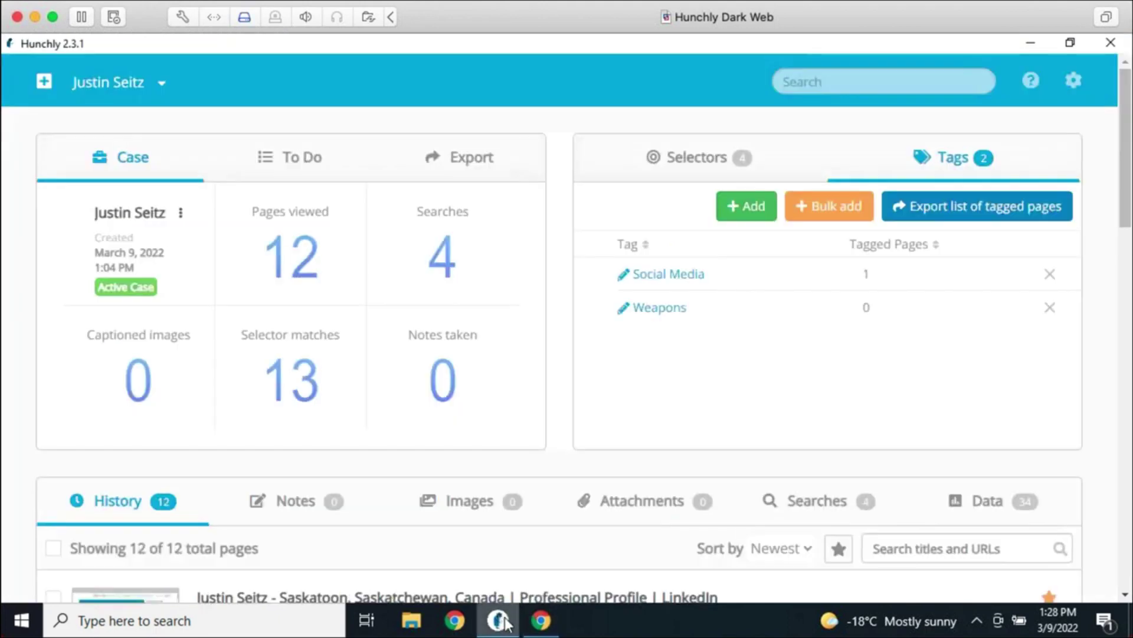
# Filter the history to important pages, then show all captured pages again
pyautogui.scroll(-5, 695, 446)
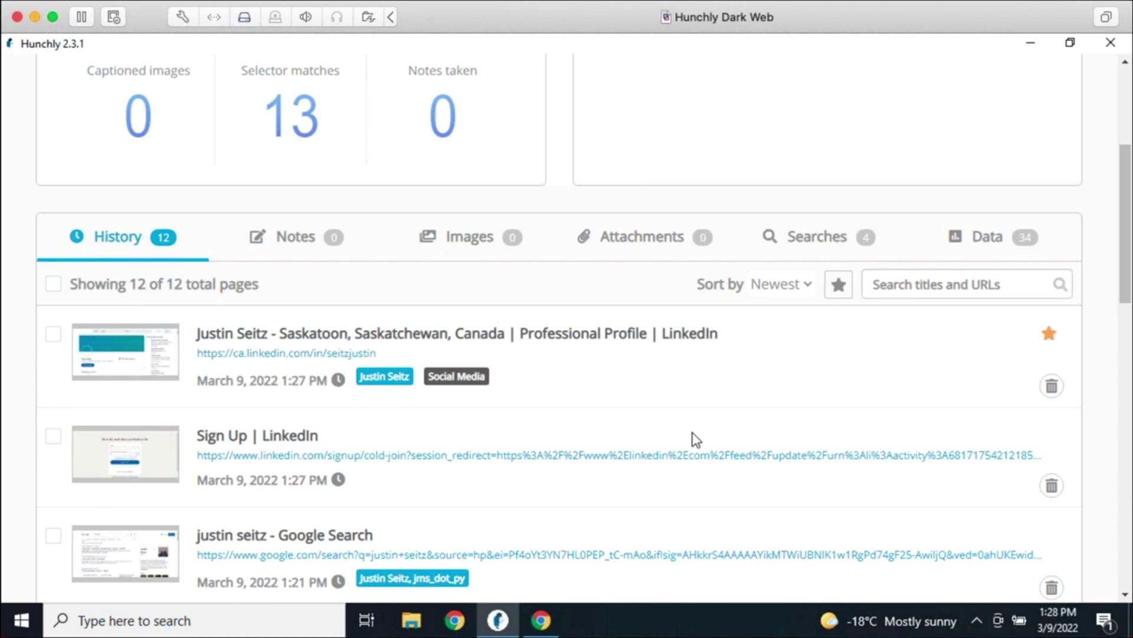
pyautogui.click(844, 295)
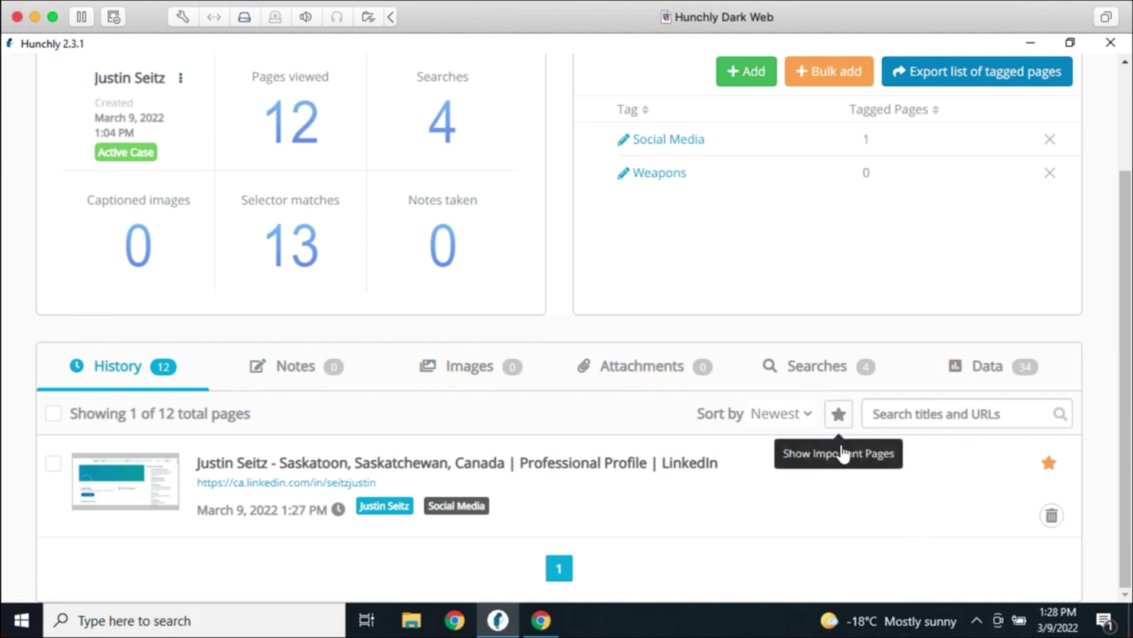
pyautogui.click(838, 413)
# Filter the history to Social Media tagged pages and show the case's Selectors list
pyautogui.scroll(5, 699, 233)
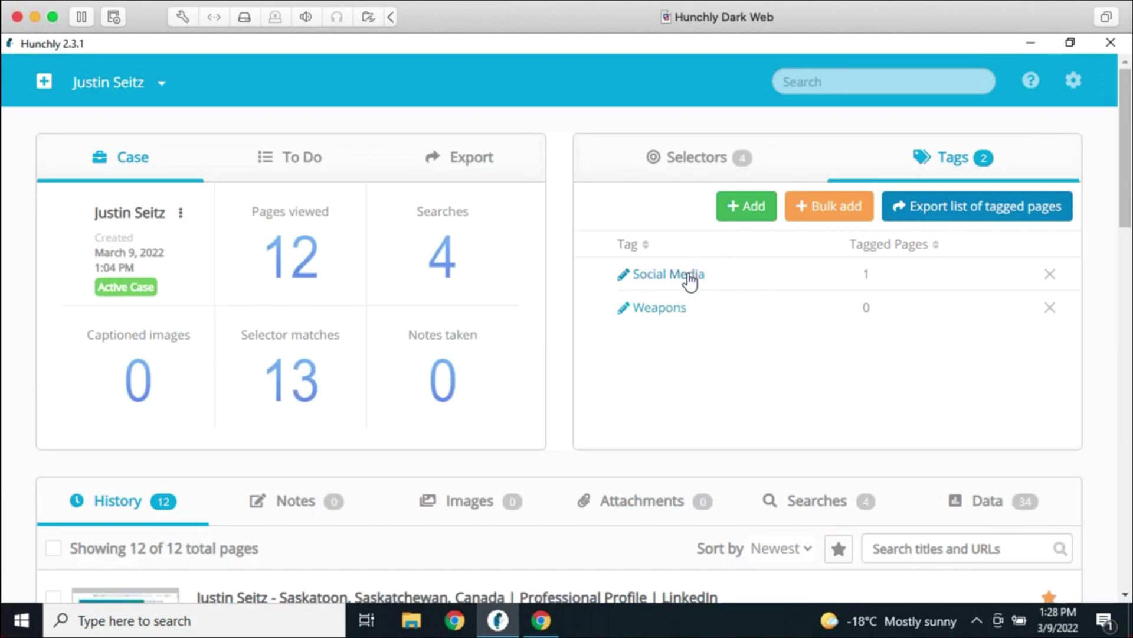
pyautogui.click(688, 276)
pyautogui.scroll(-3, 771, 402)
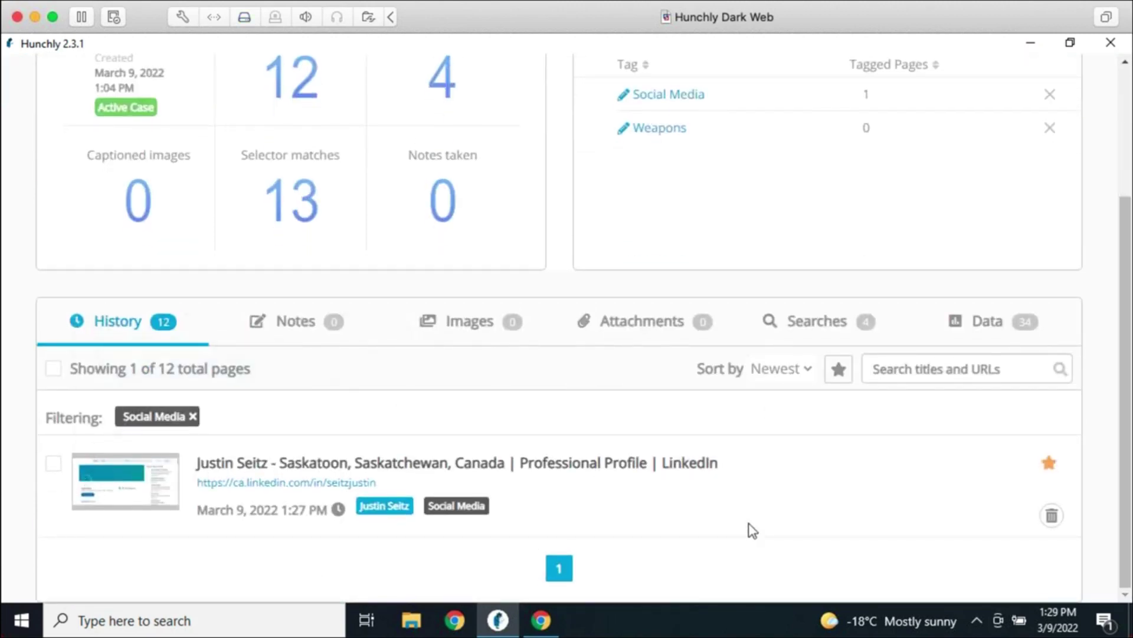
pyautogui.scroll(3, 756, 519)
pyautogui.click(727, 171)
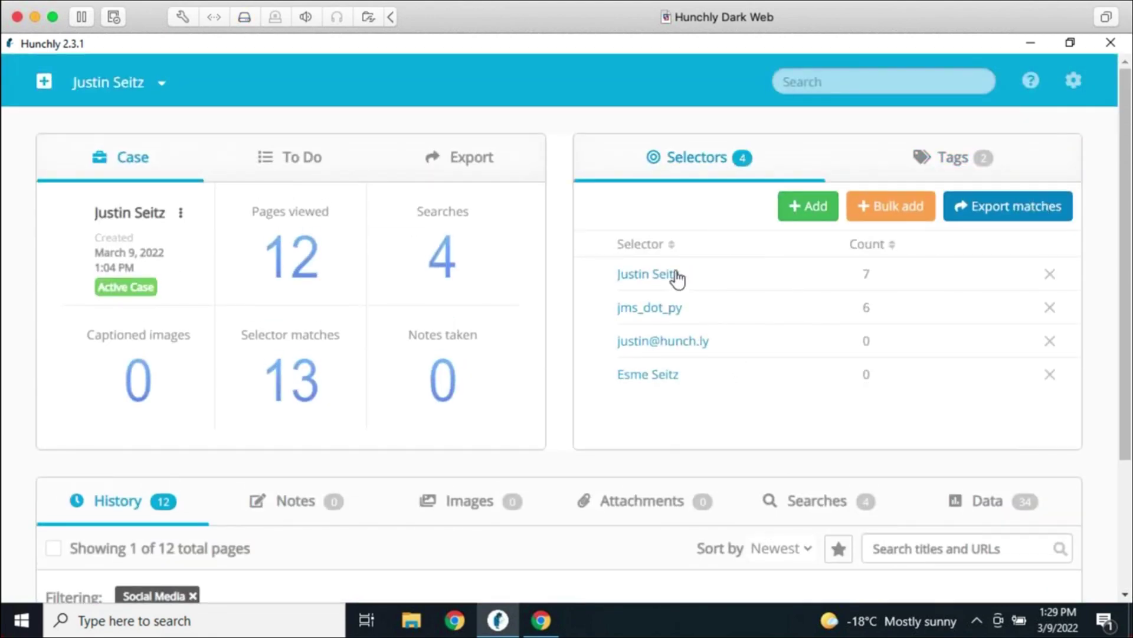
# Add the subject's name selector filter, then remove both filters to list all pages
pyautogui.click(648, 274)
pyautogui.scroll(-3, 531, 447)
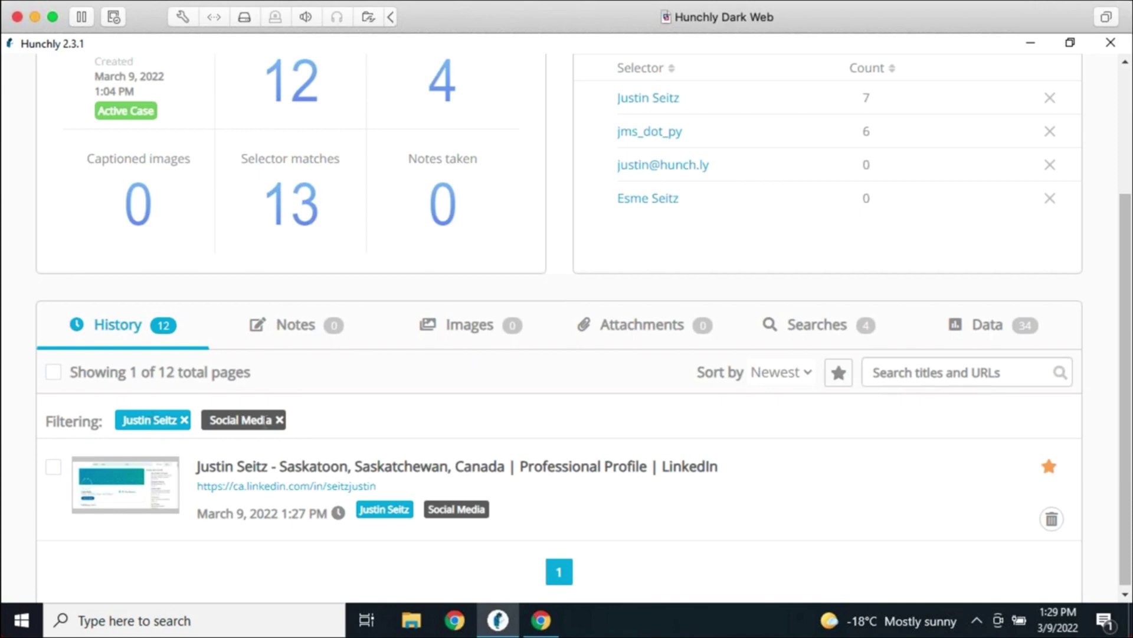
pyautogui.click(279, 420)
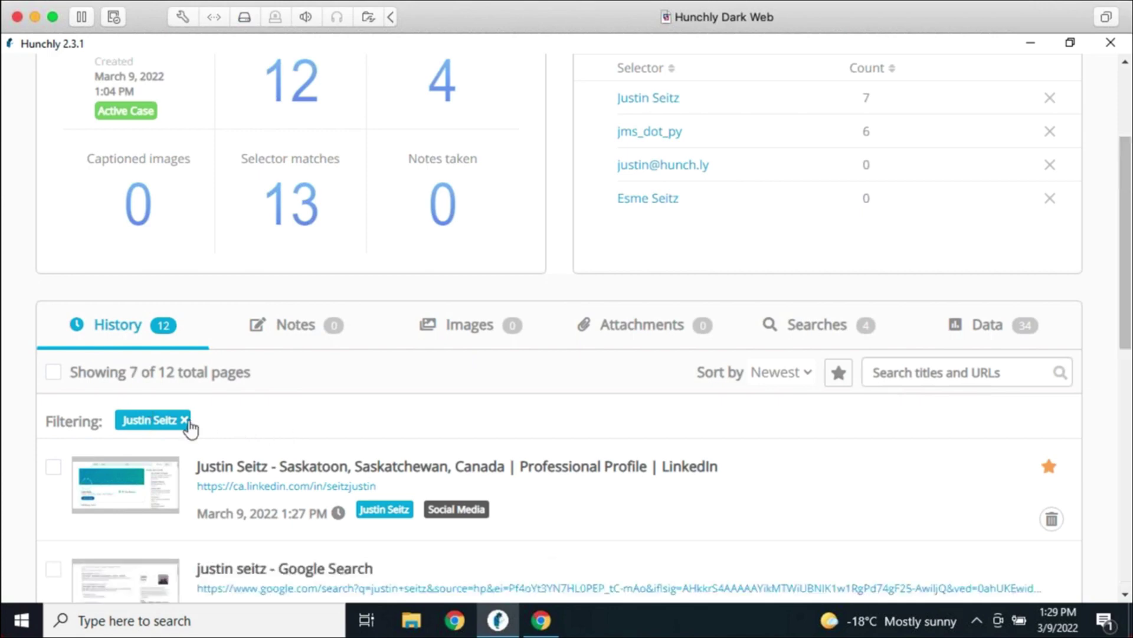
pyautogui.click(185, 421)
# Open the captured bellingcat article 'How To Blow Your Online Cover With URL Previews' for review
pyautogui.scroll(-10, 649, 443)
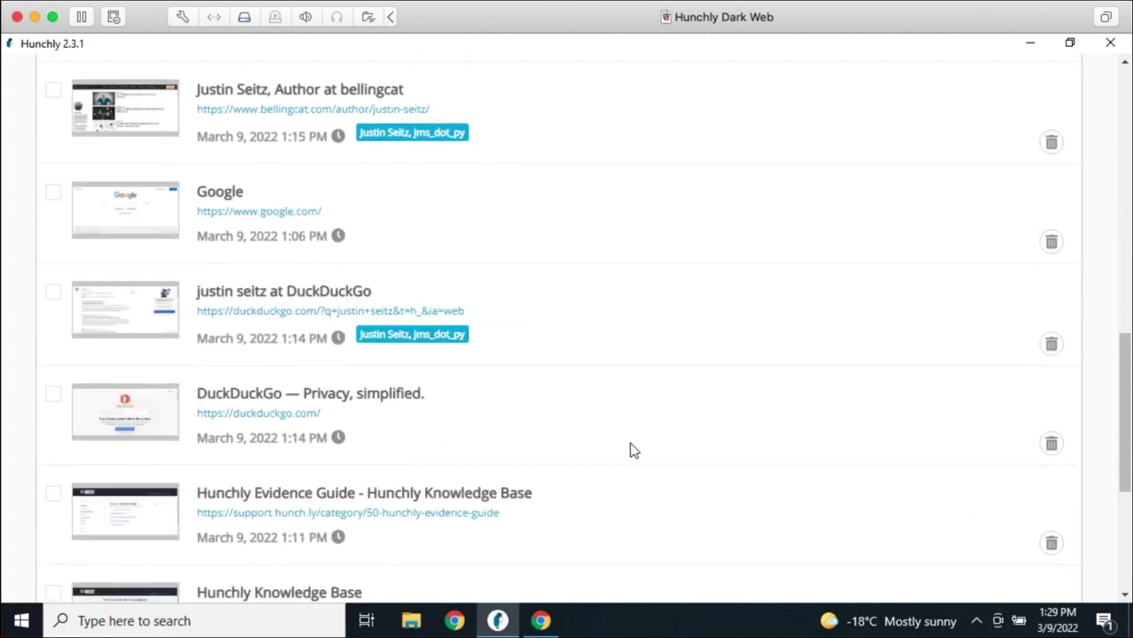
pyautogui.scroll(-3, 620, 443)
pyautogui.scroll(6, 591, 413)
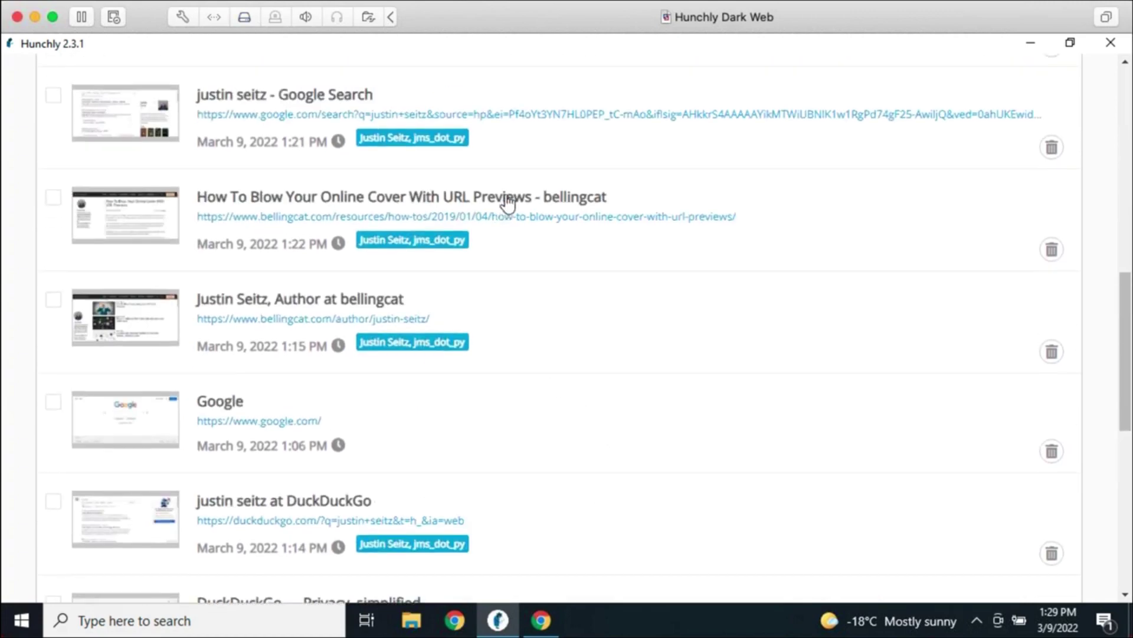
pyautogui.click(506, 202)
pyautogui.scroll(10, 1082, 334)
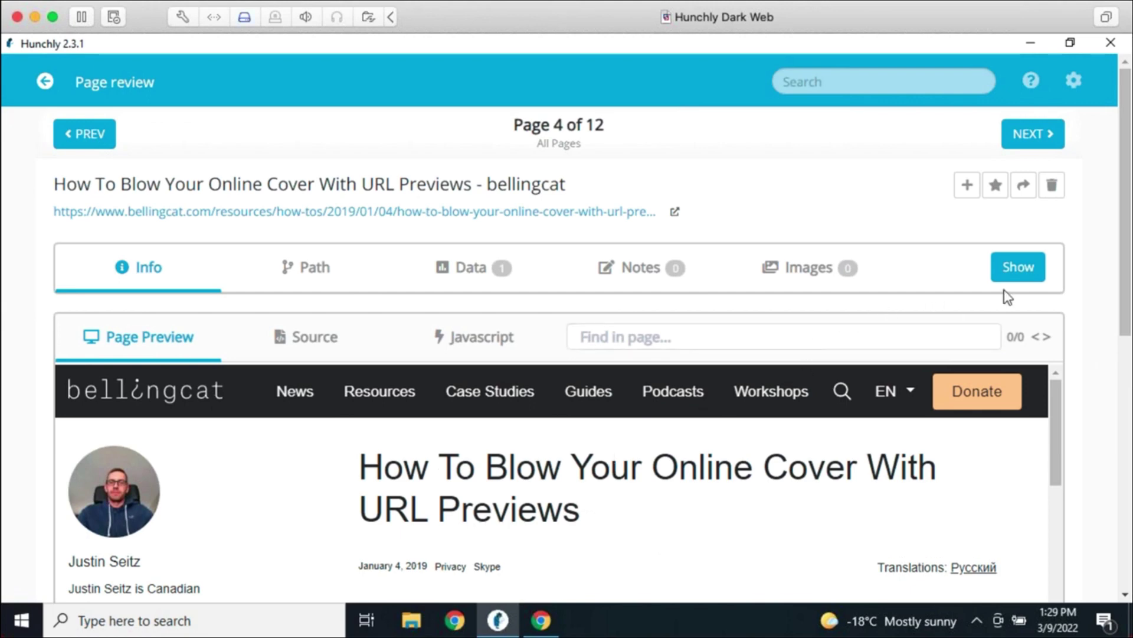
# Toggle the bellingcat article's info details on and off to compare them with its preview
pyautogui.click(1015, 273)
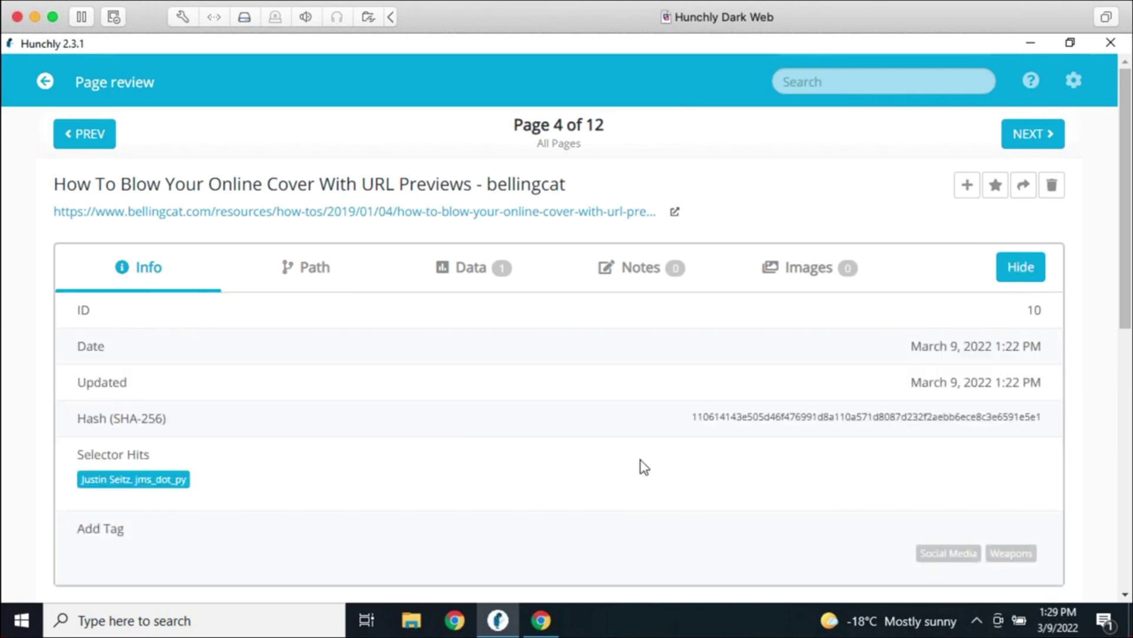
pyautogui.click(1036, 270)
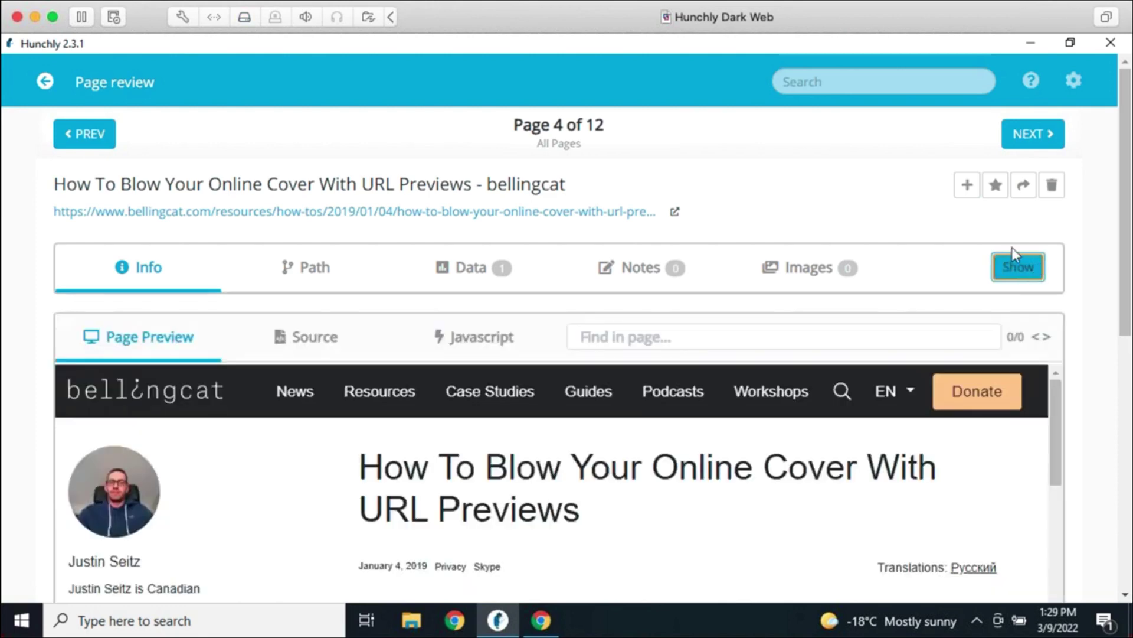
pyautogui.click(1014, 278)
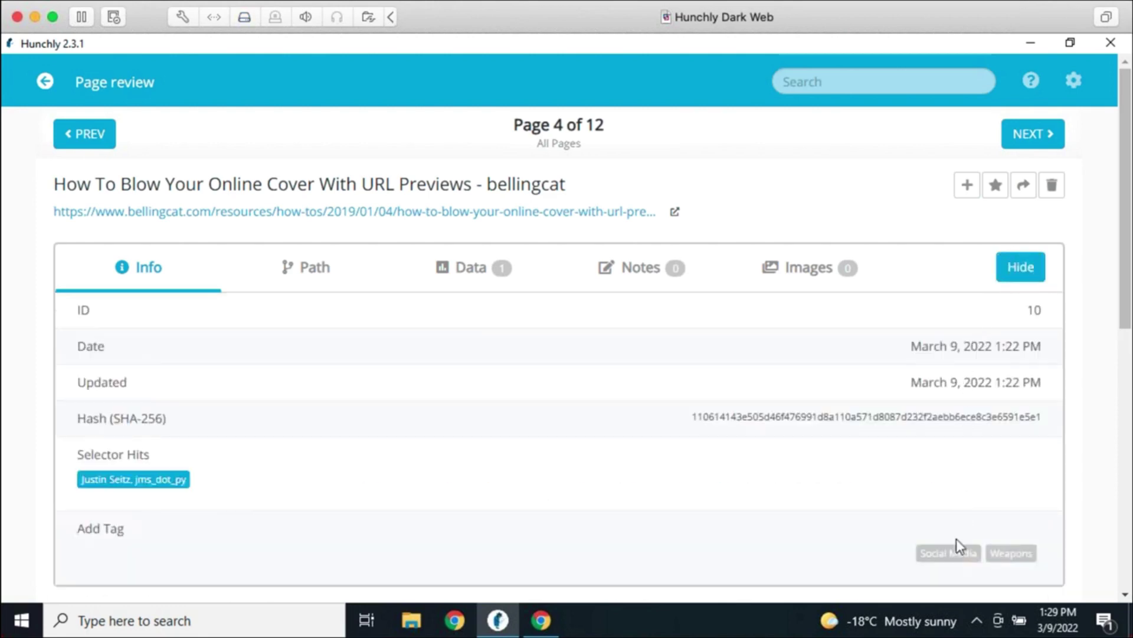
# Add and then remove the Weapons tag, leaving the article untagged, and return to the case dashboard
pyautogui.click(999, 555)
pyautogui.click(939, 556)
pyautogui.click(1018, 272)
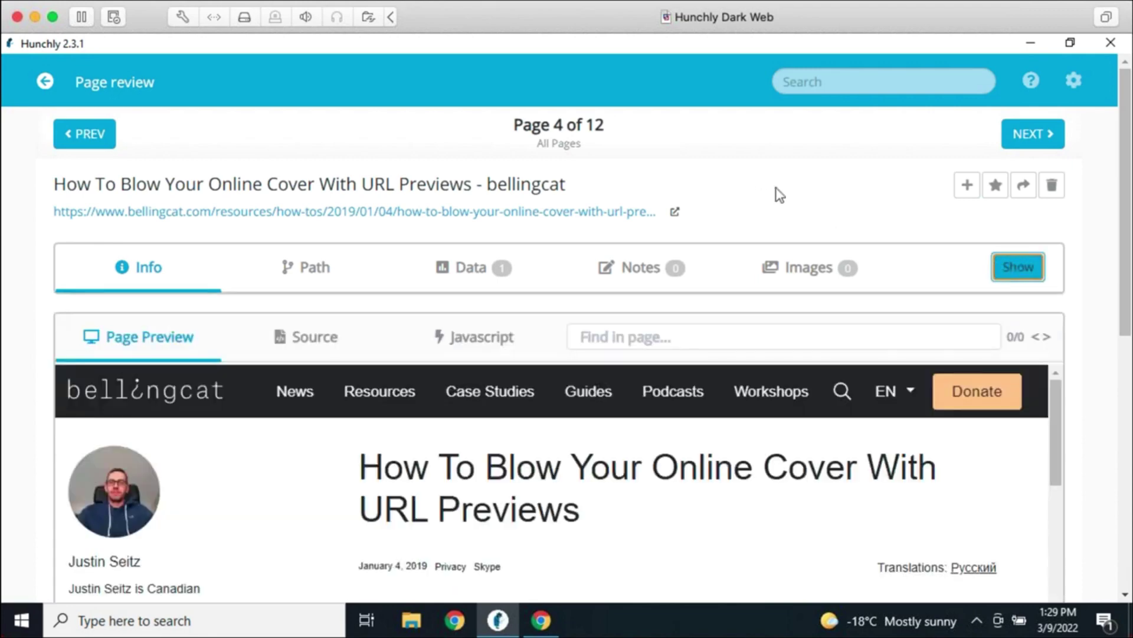
pyautogui.click(52, 85)
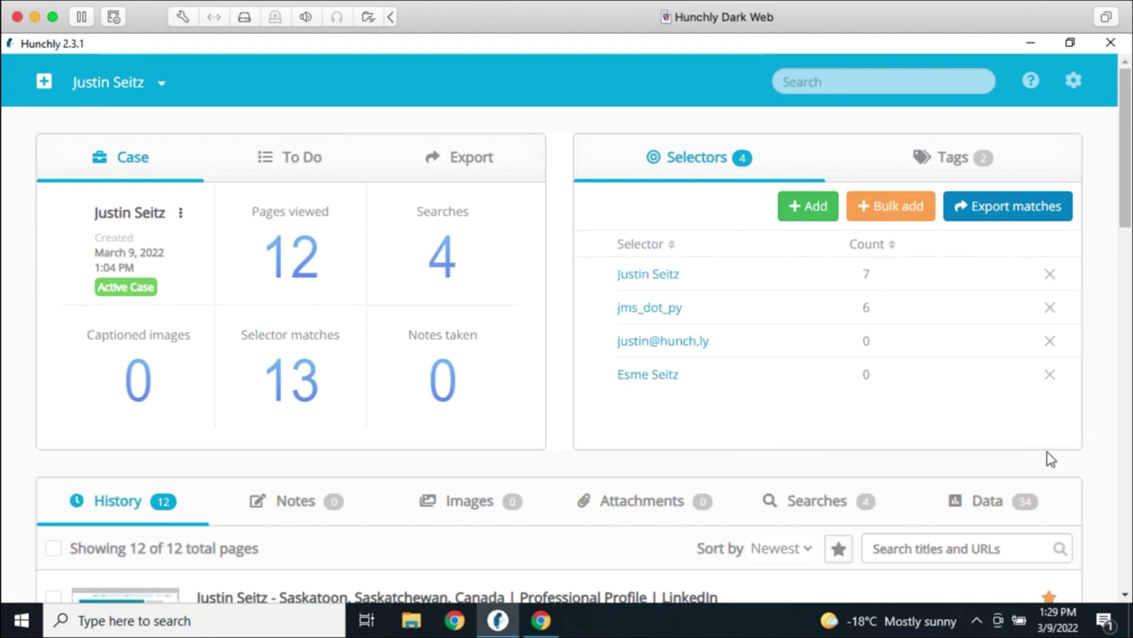
# Check the case's tags list, then go to Hunchly's Default Tags settings
pyautogui.click(949, 167)
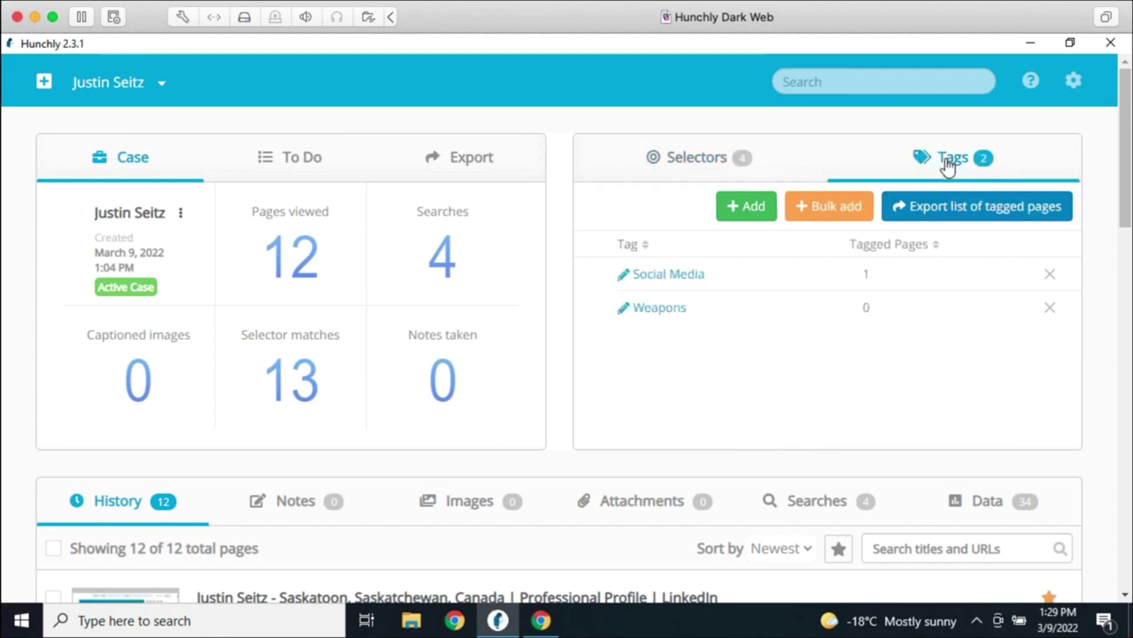
pyautogui.click(962, 201)
pyautogui.click(1073, 84)
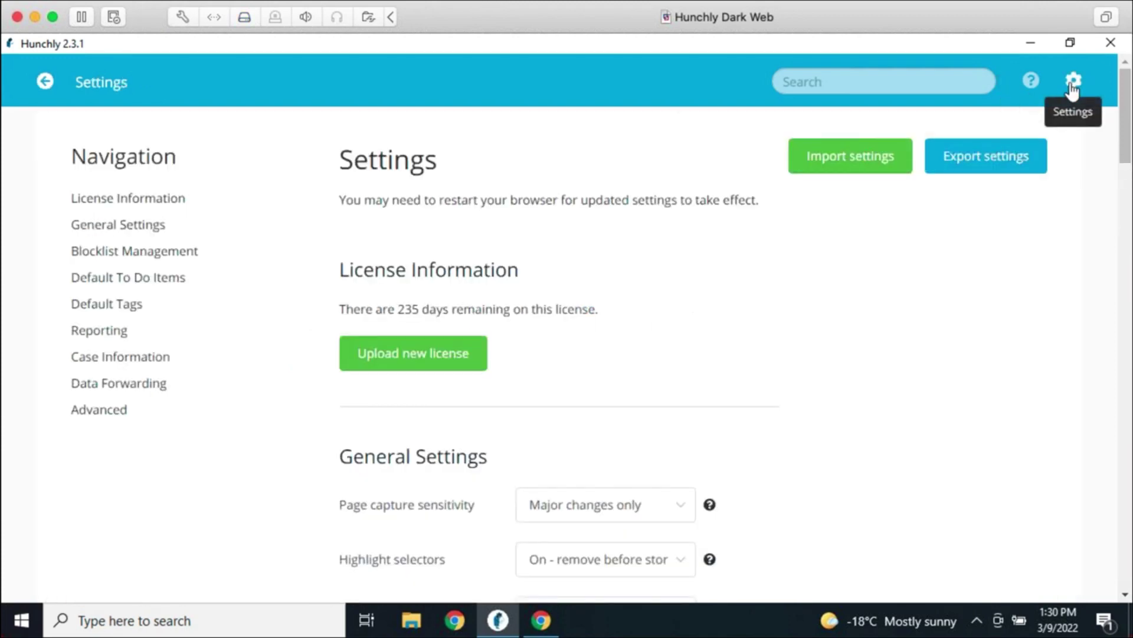
pyautogui.click(129, 304)
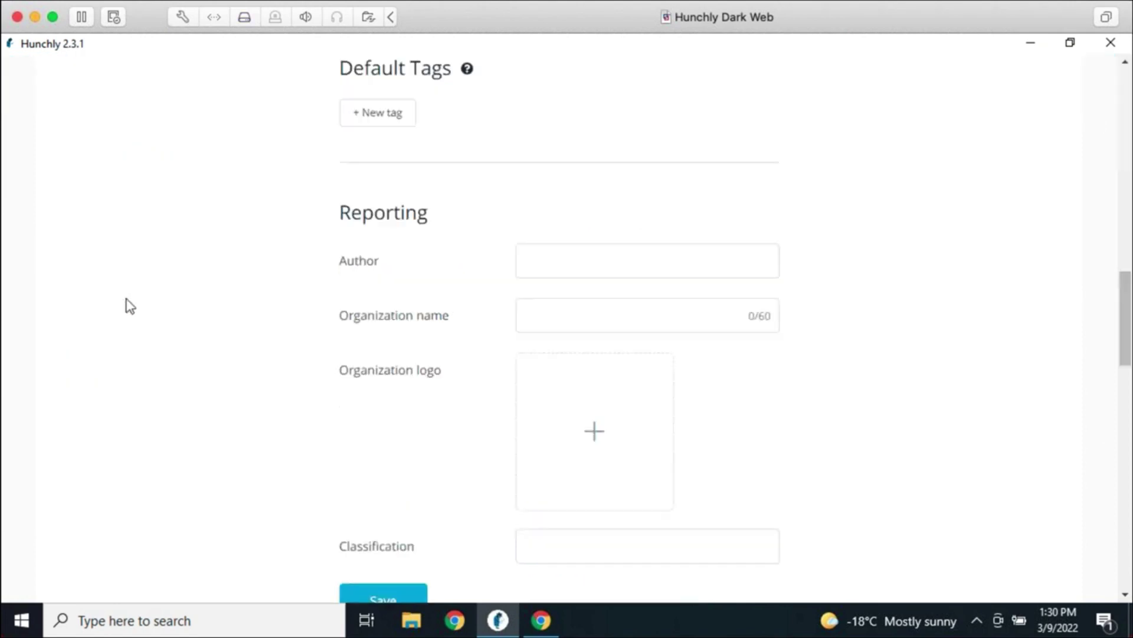
# Add 'Social Media' and 'News' as default tags
pyautogui.click(401, 120)
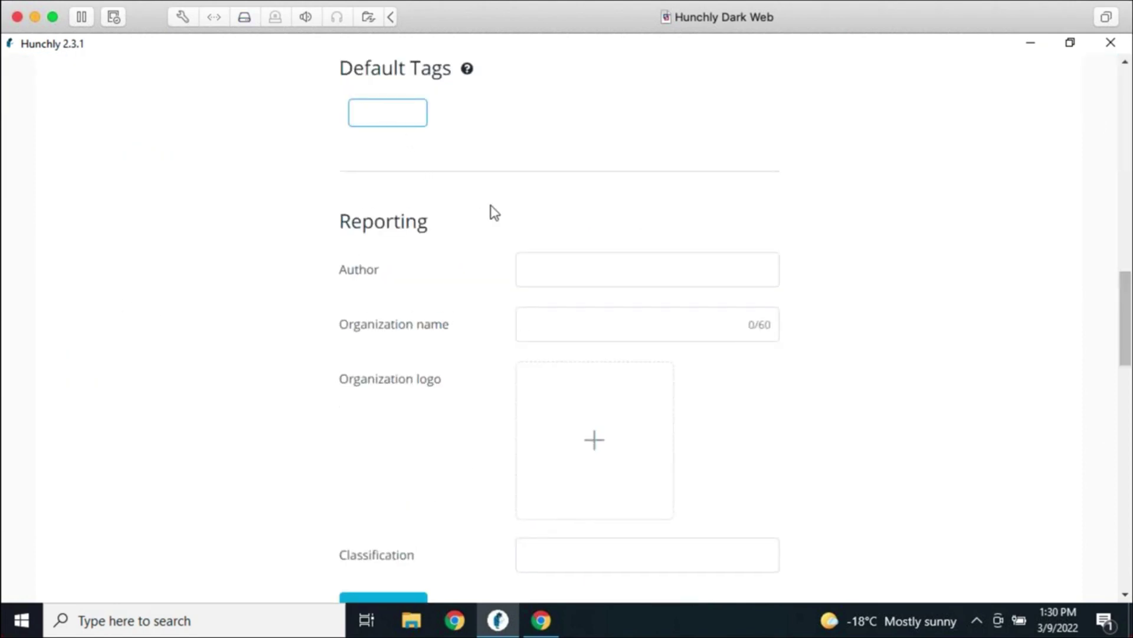
pyautogui.write('Social Media')
pyautogui.press('Return')
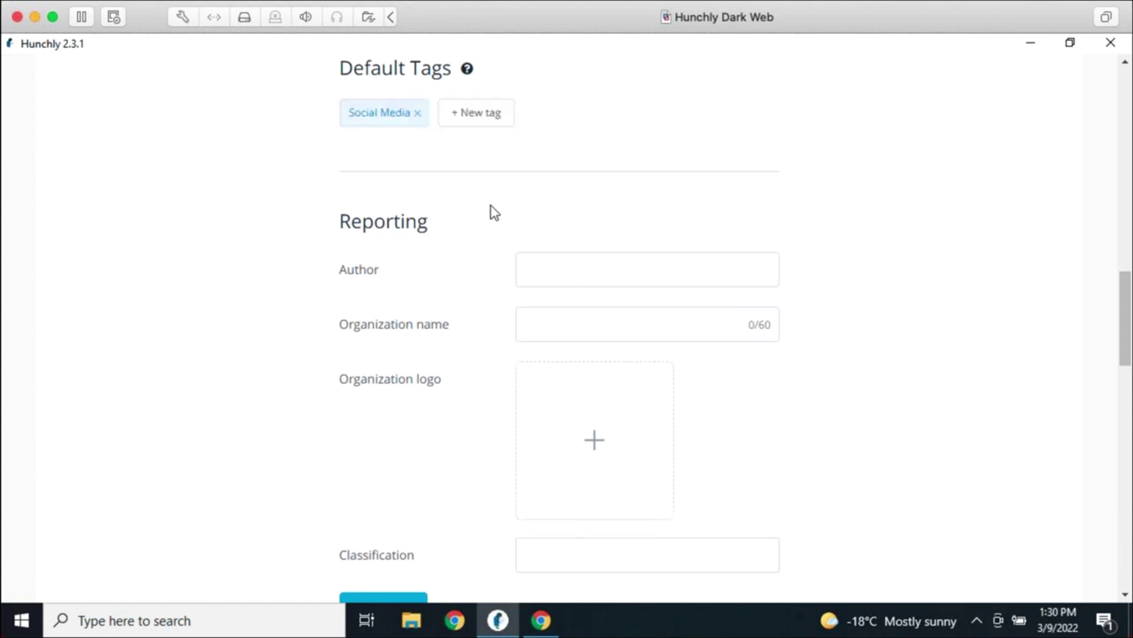
pyautogui.click(475, 113)
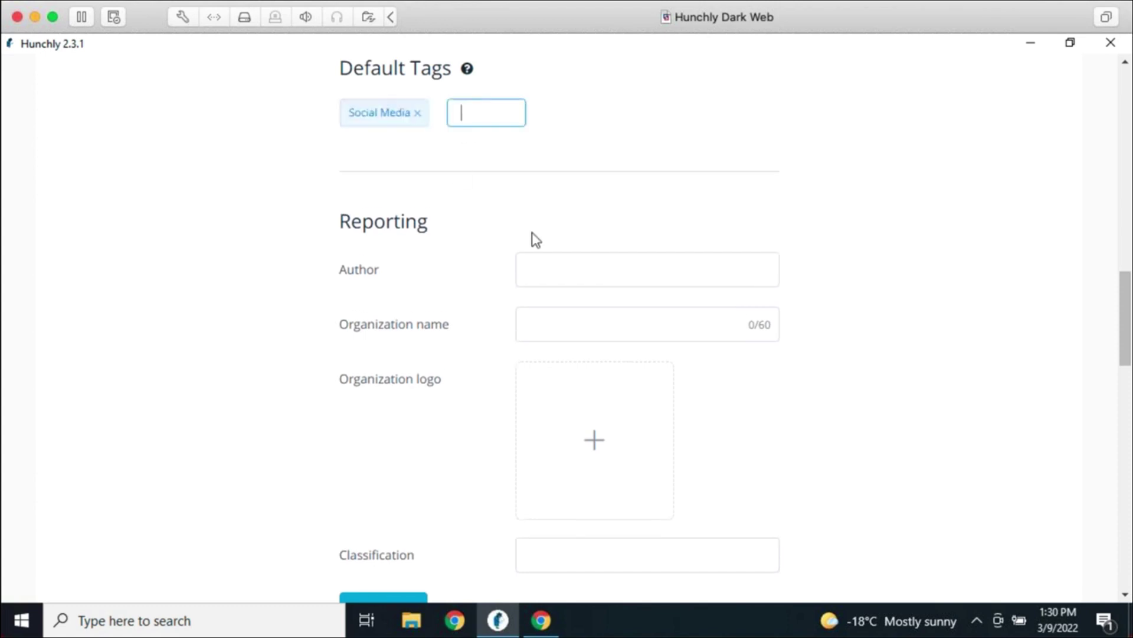
pyautogui.write('News')
pyautogui.press('Return')
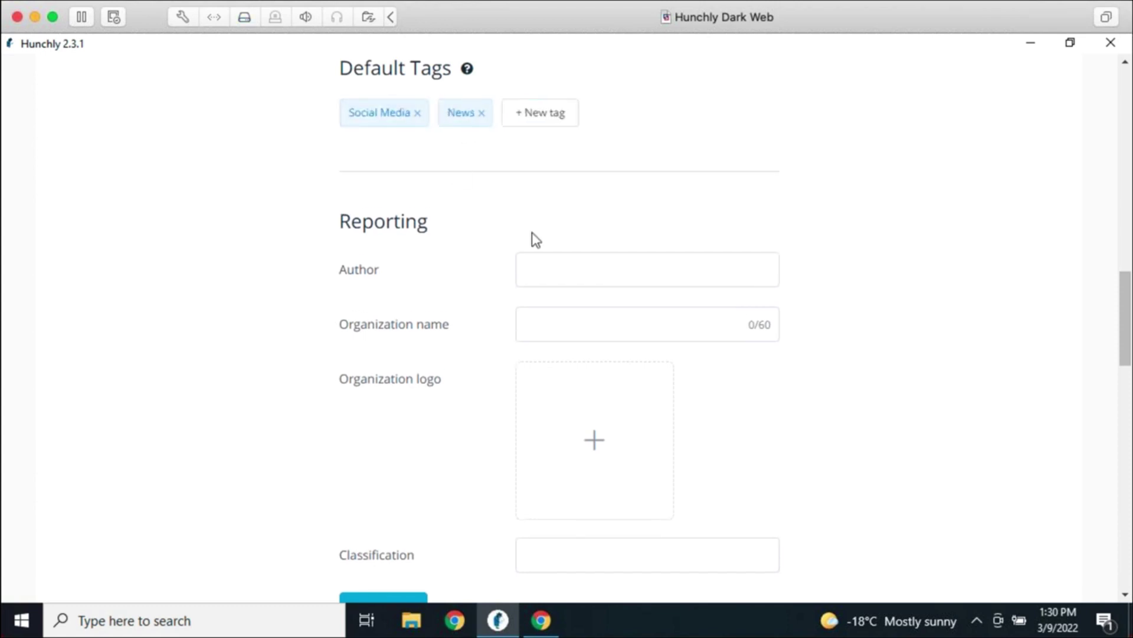
pyautogui.scroll(3, 589, 174)
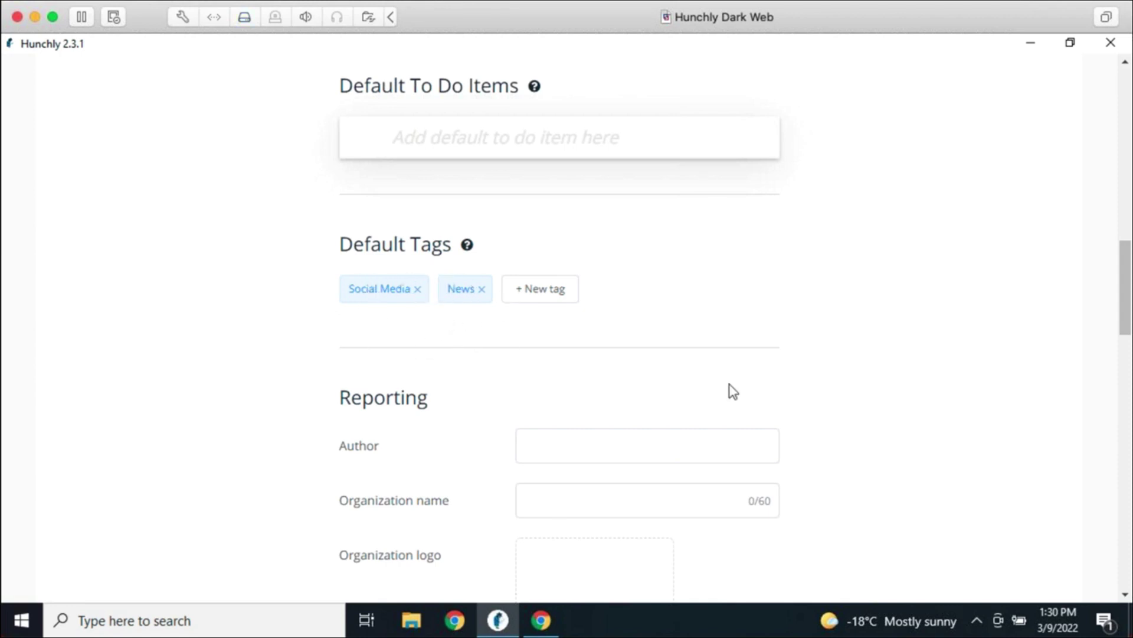
pyautogui.scroll(15, 982, 384)
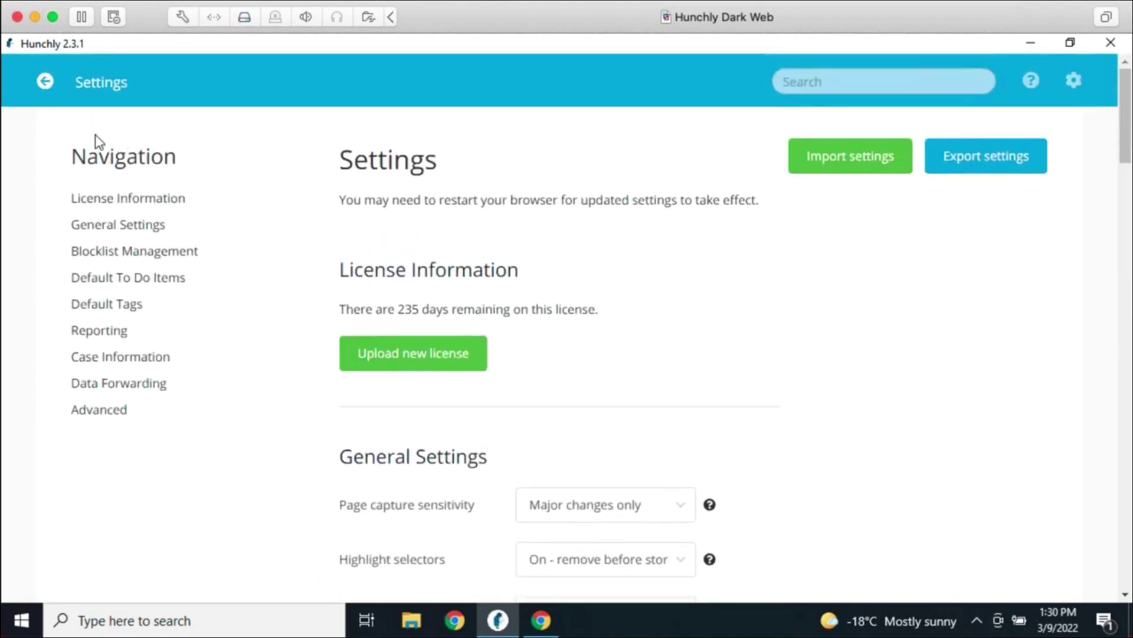
# Leave Settings and open the starred LinkedIn profile capture from the case history
pyautogui.click(45, 81)
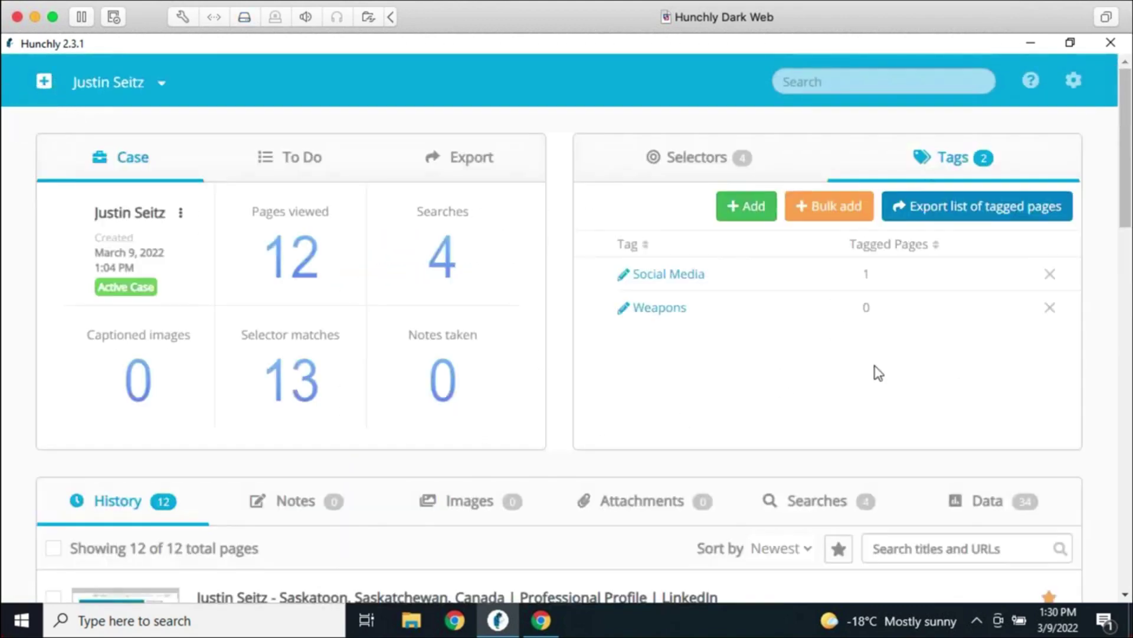
pyautogui.scroll(-3, 883, 354)
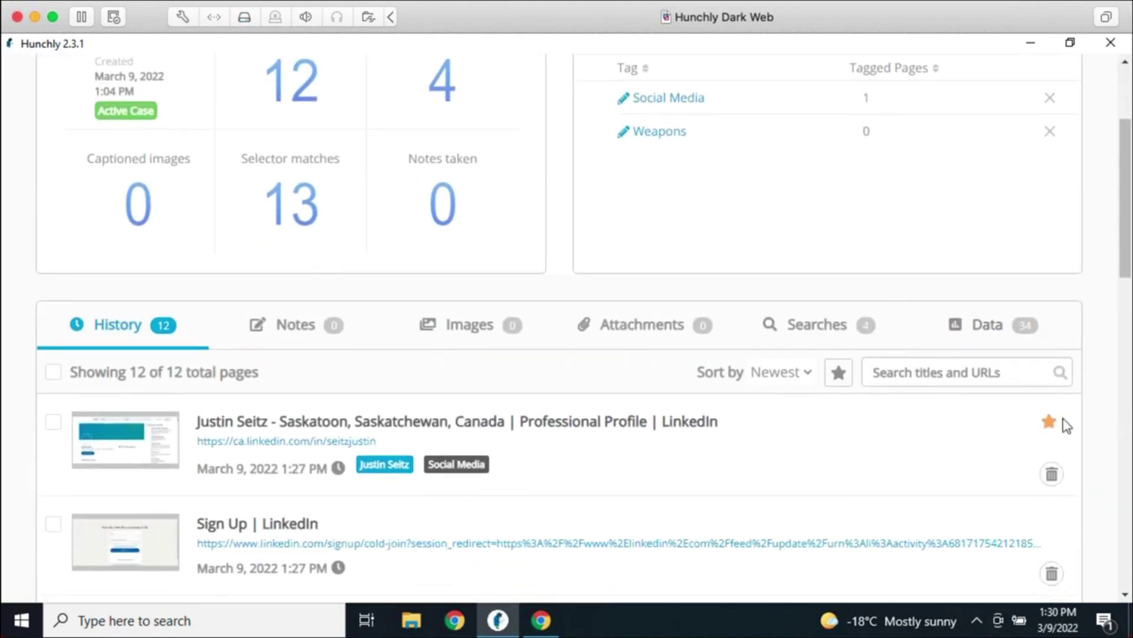
pyautogui.click(465, 428)
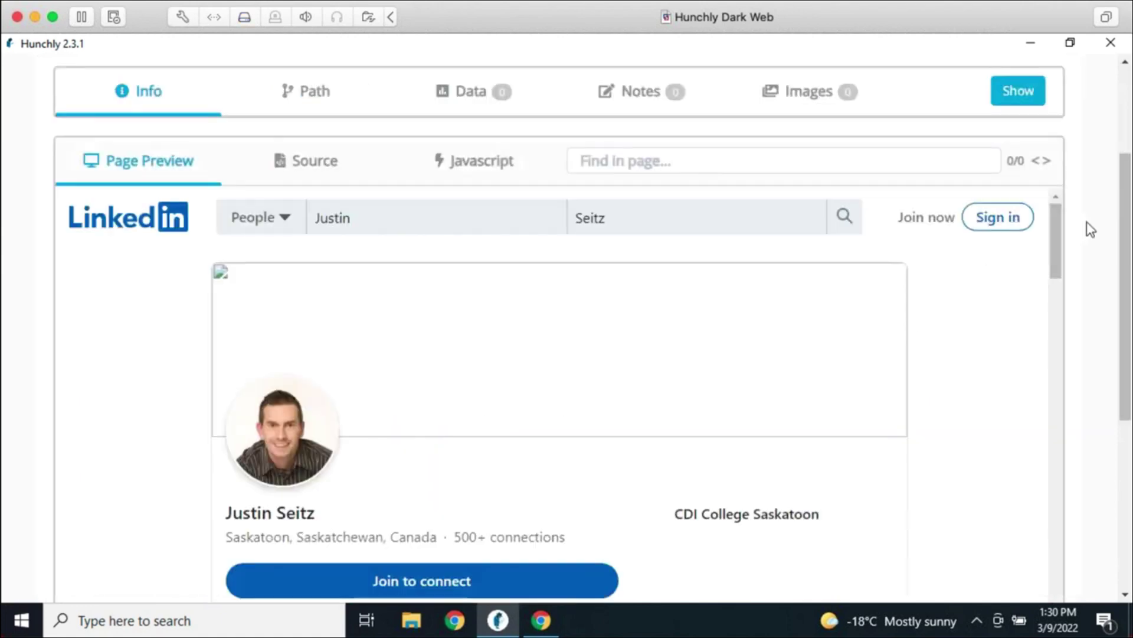
pyautogui.scroll(3, 1090, 229)
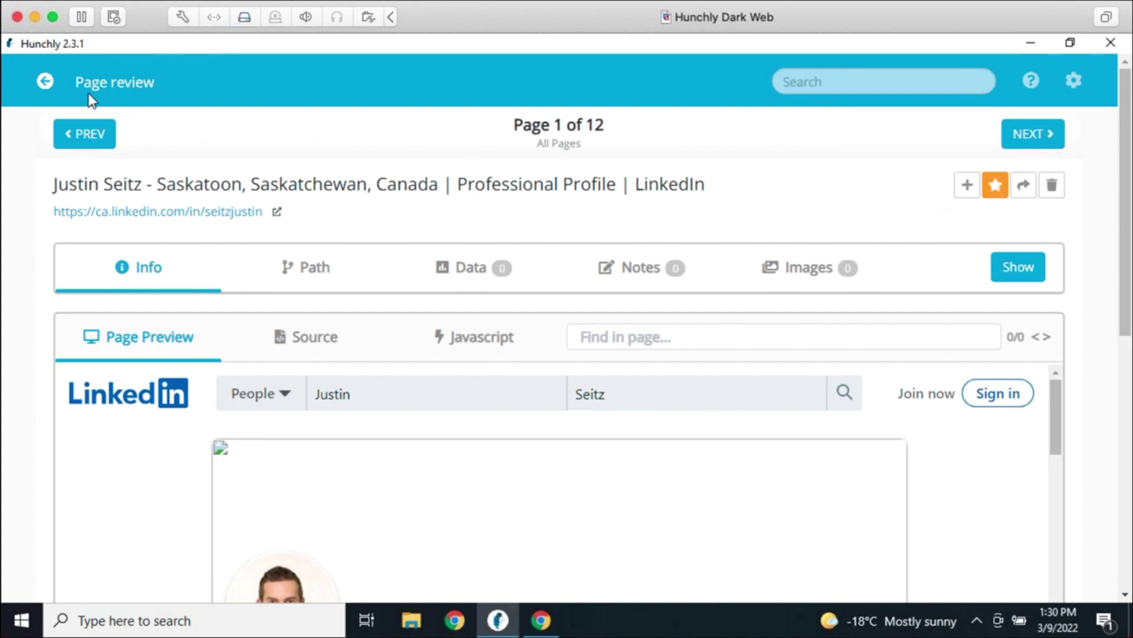
# Return to the case dashboard and show its notes list, which holds 0 notes
pyautogui.click(46, 82)
pyautogui.scroll(-1, 555, 409)
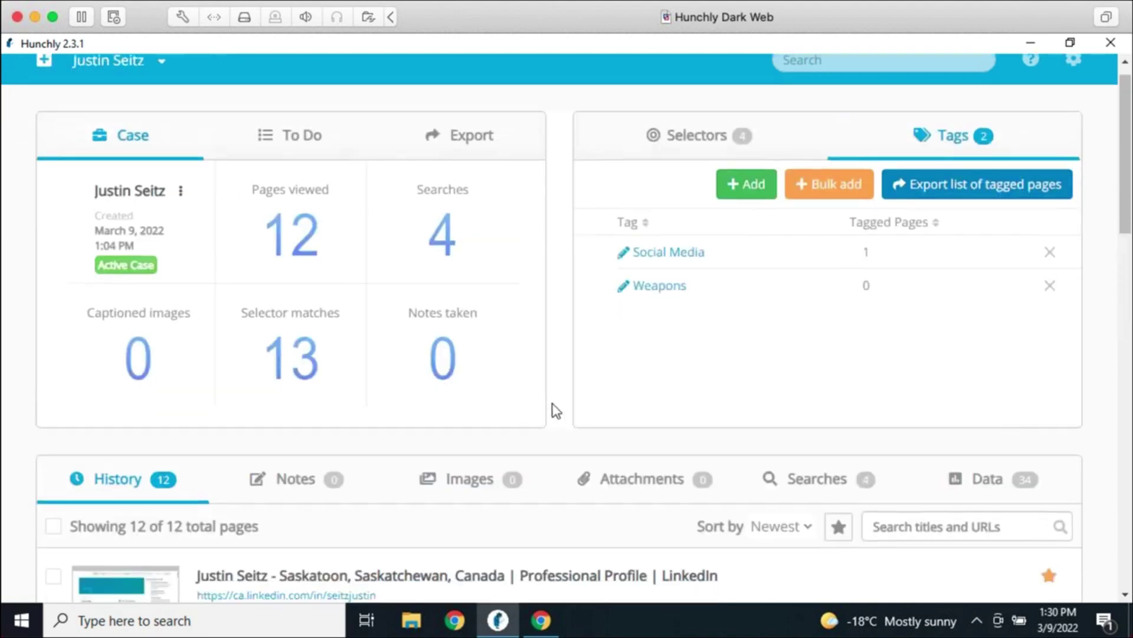
pyautogui.scroll(-4, 555, 409)
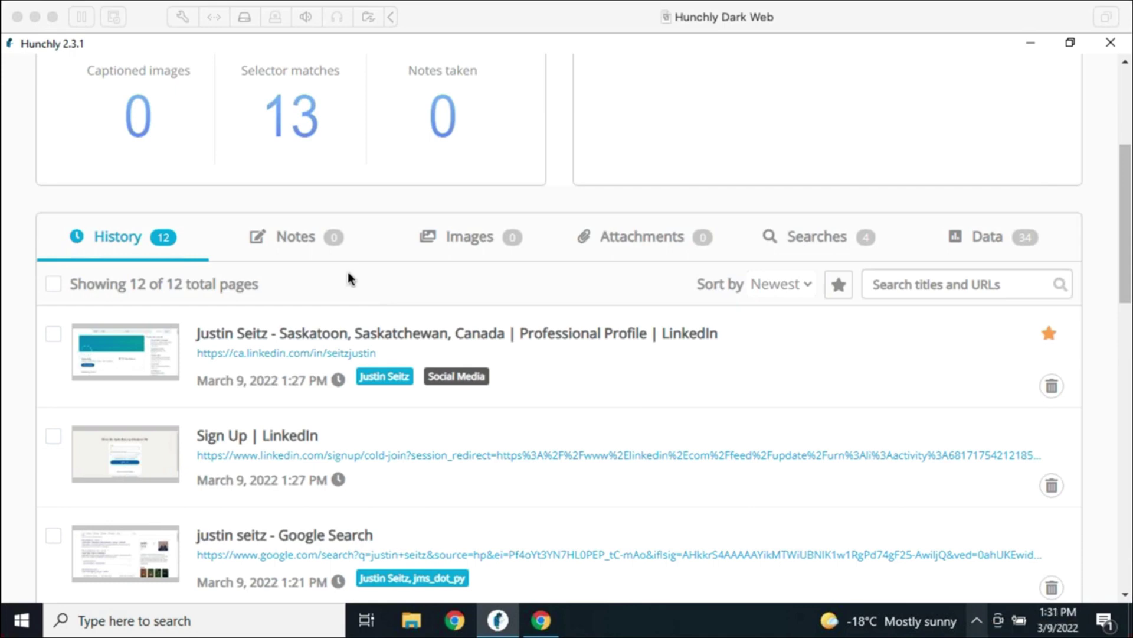
pyautogui.click(319, 253)
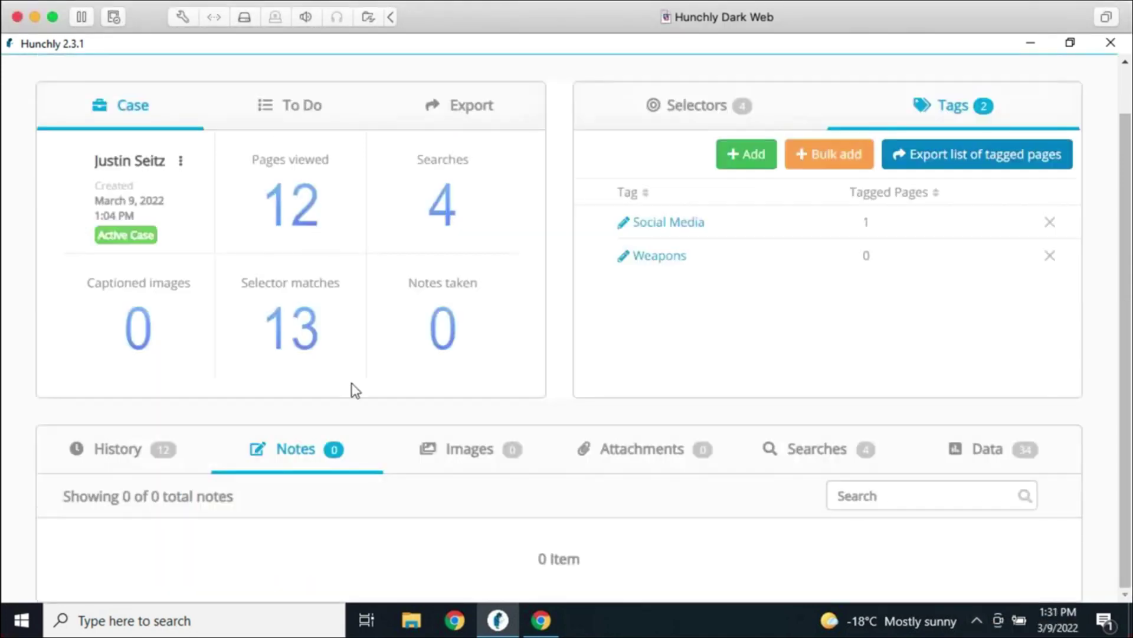
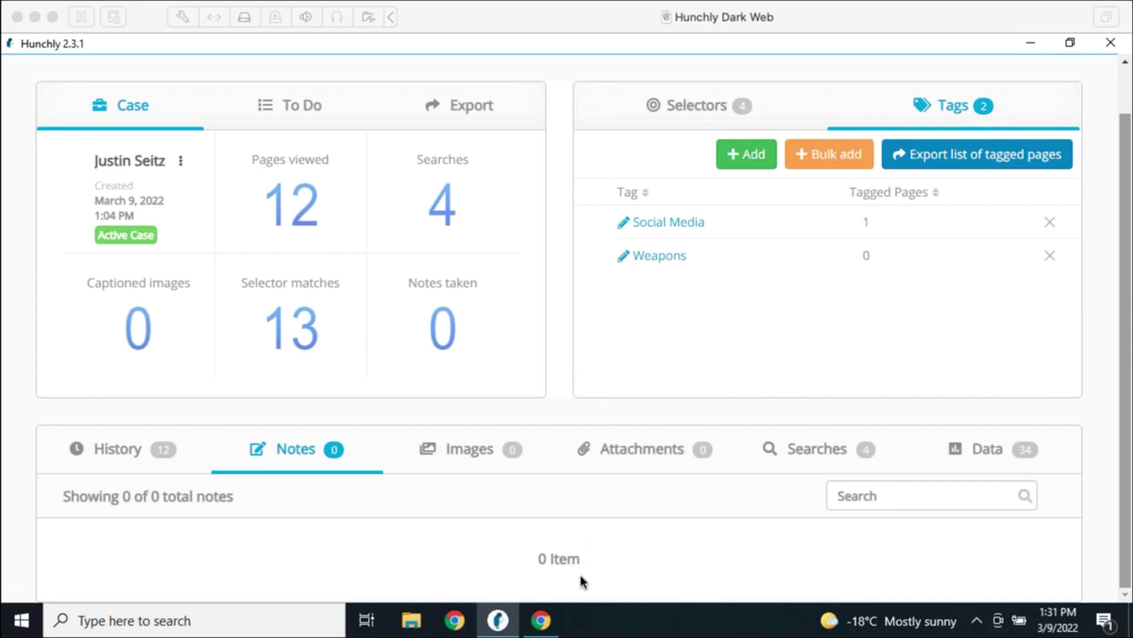
# Save the Hunchly note "Justin's LinkedIn profile." on the LinkedIn page and confirm it in the case
pyautogui.click(552, 625)
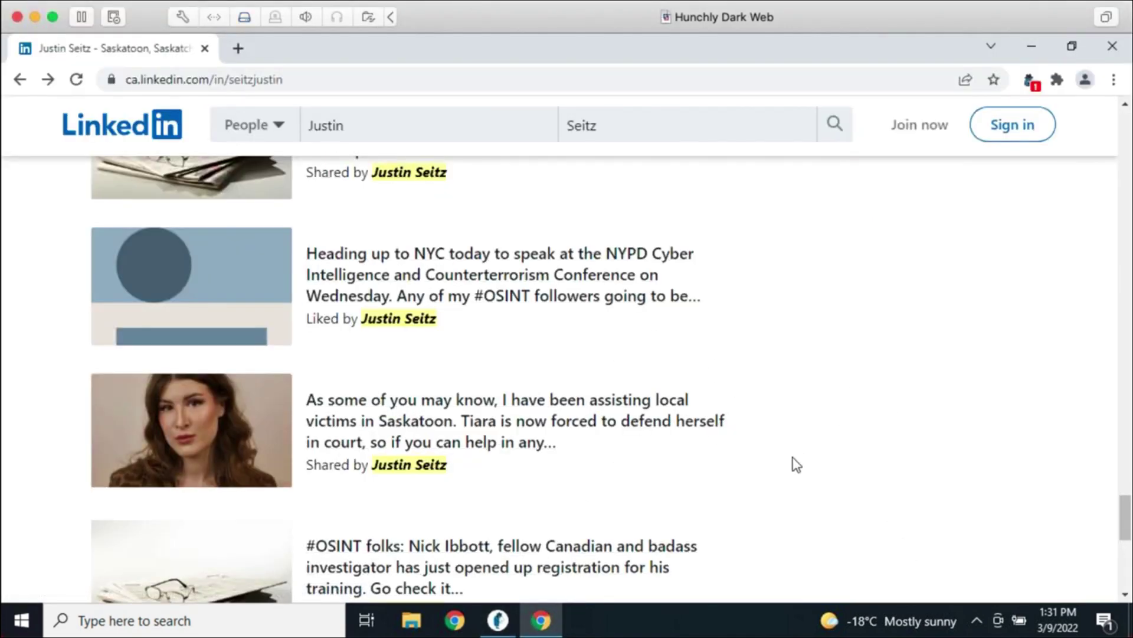
pyautogui.rightClick(781, 467)
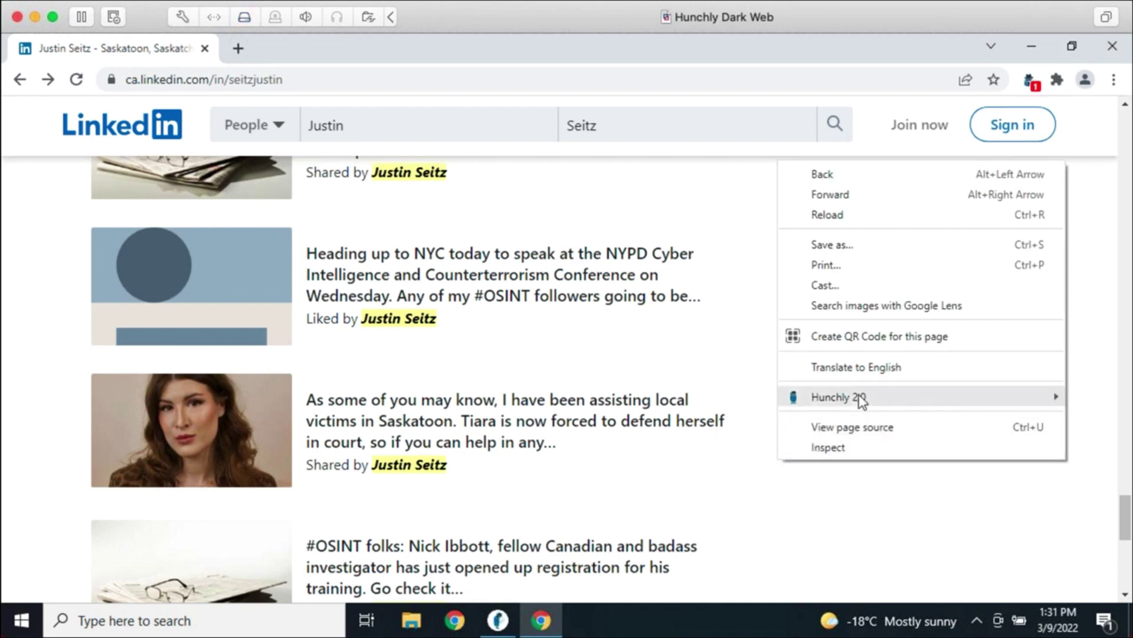
pyautogui.moveTo(862, 400)
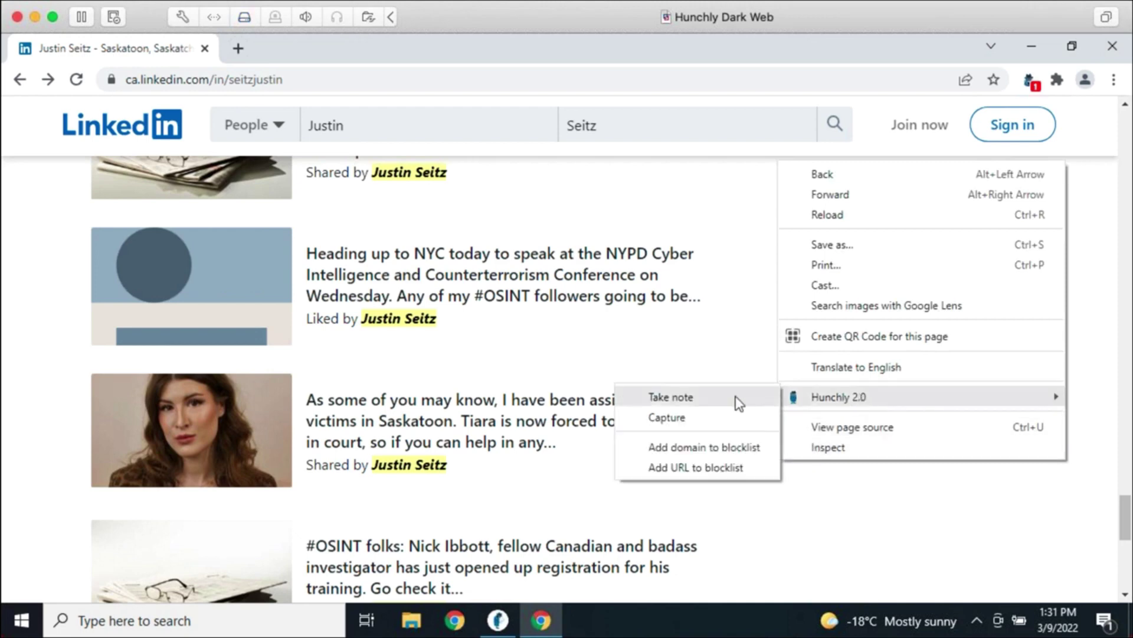
pyautogui.click(720, 398)
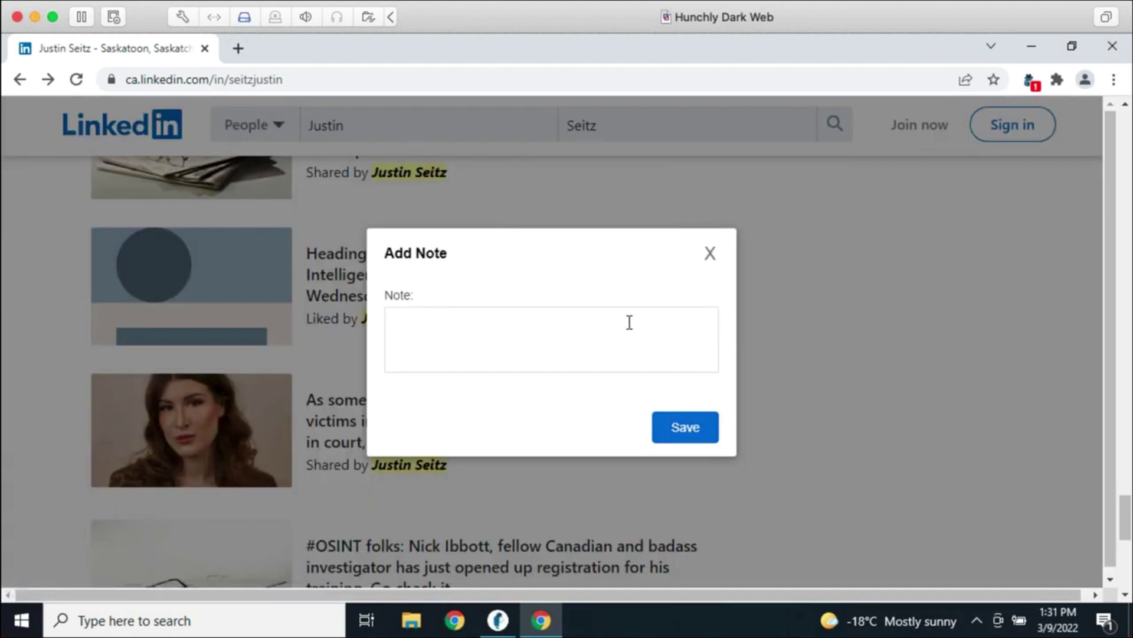
pyautogui.write("Justin's LinkedIn pro")
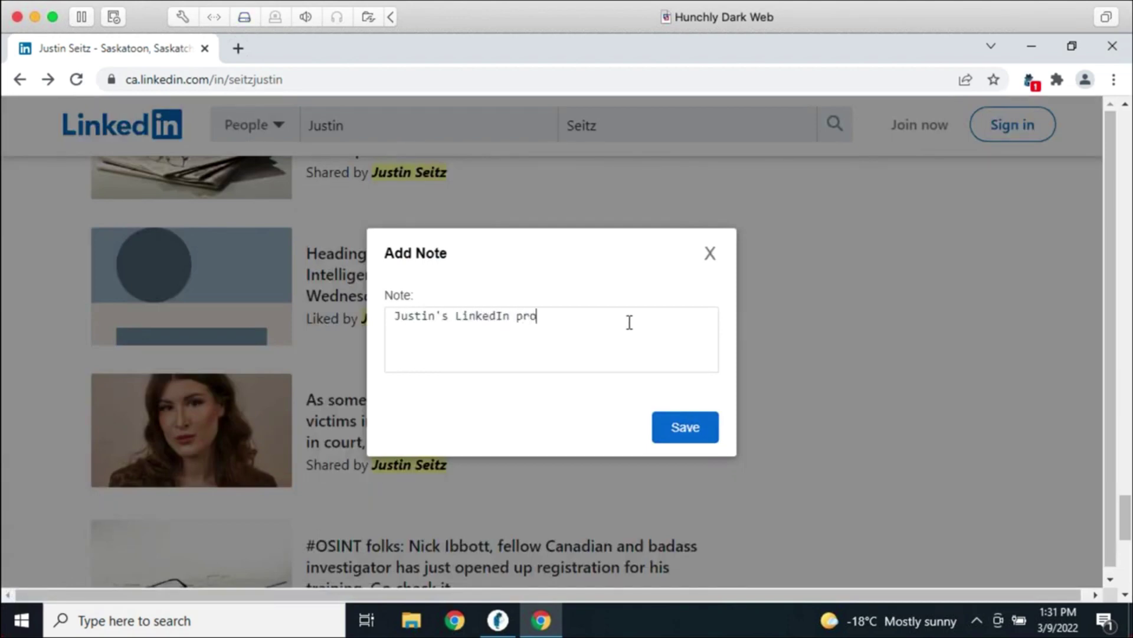
pyautogui.write('file.')
pyautogui.click(673, 440)
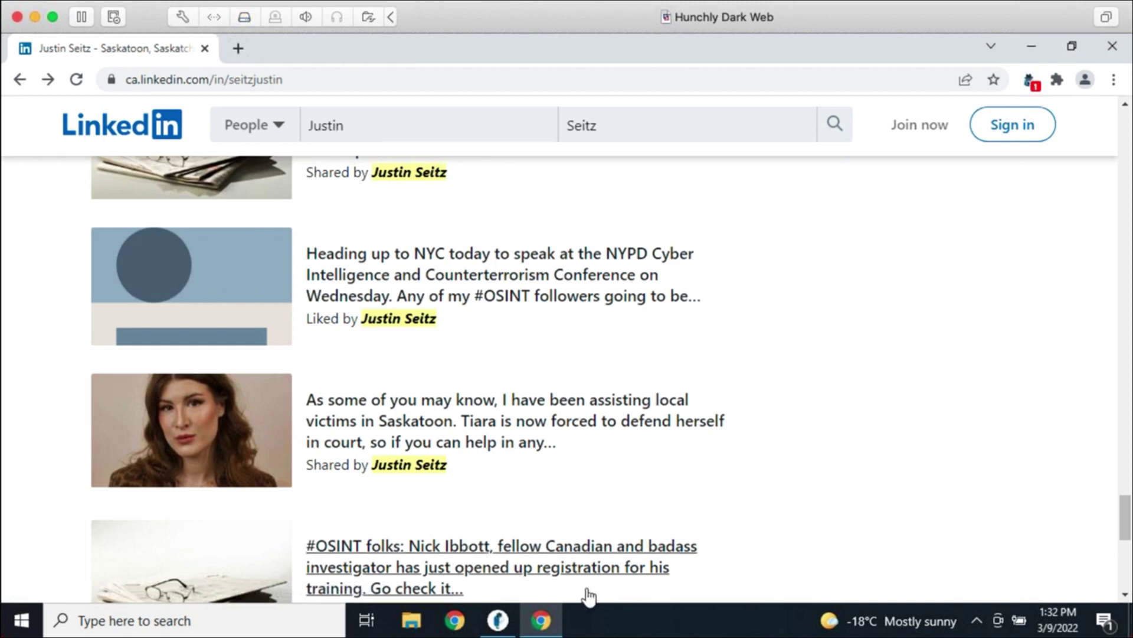
pyautogui.click(499, 619)
pyautogui.scroll(-4, 536, 520)
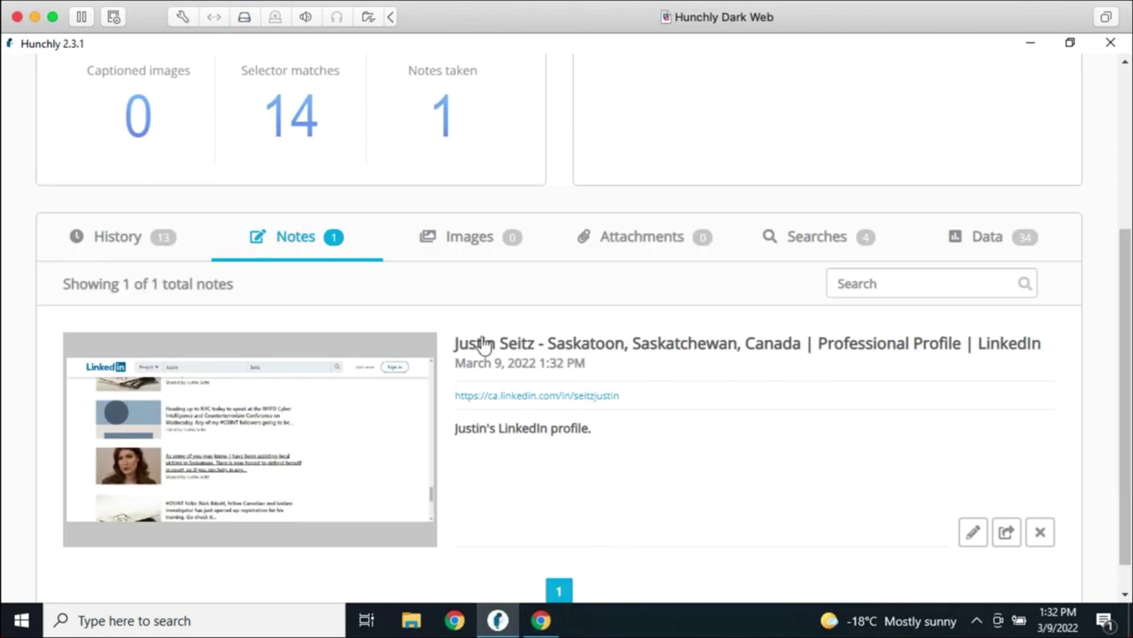
# Go back to the Google results and open the subject's Amazon author page
pyautogui.click(540, 619)
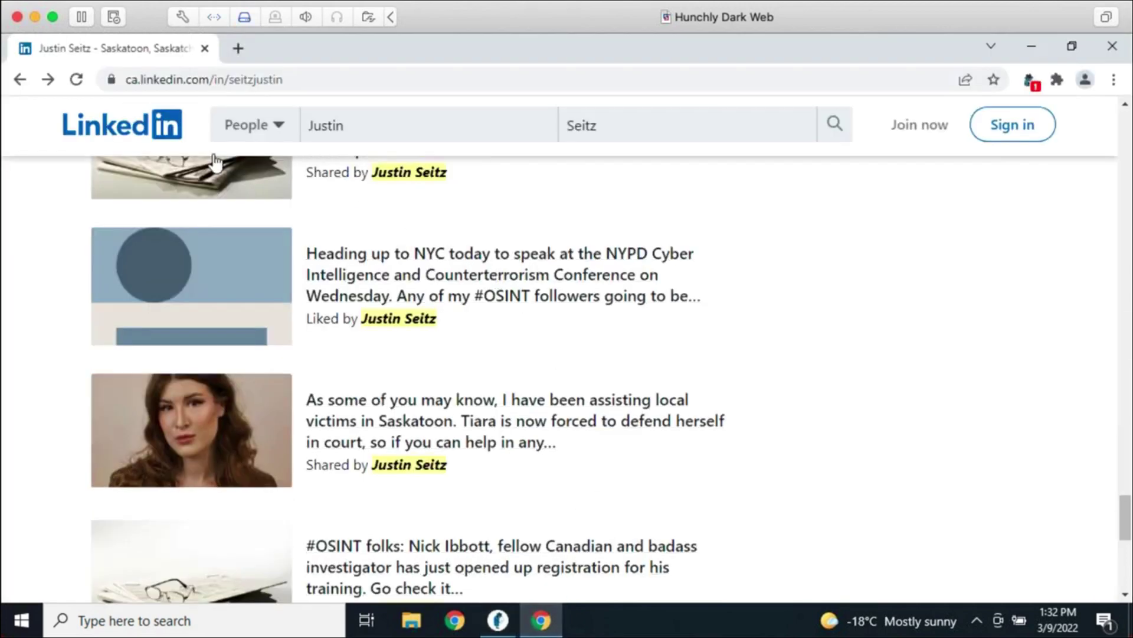
pyautogui.click(20, 79)
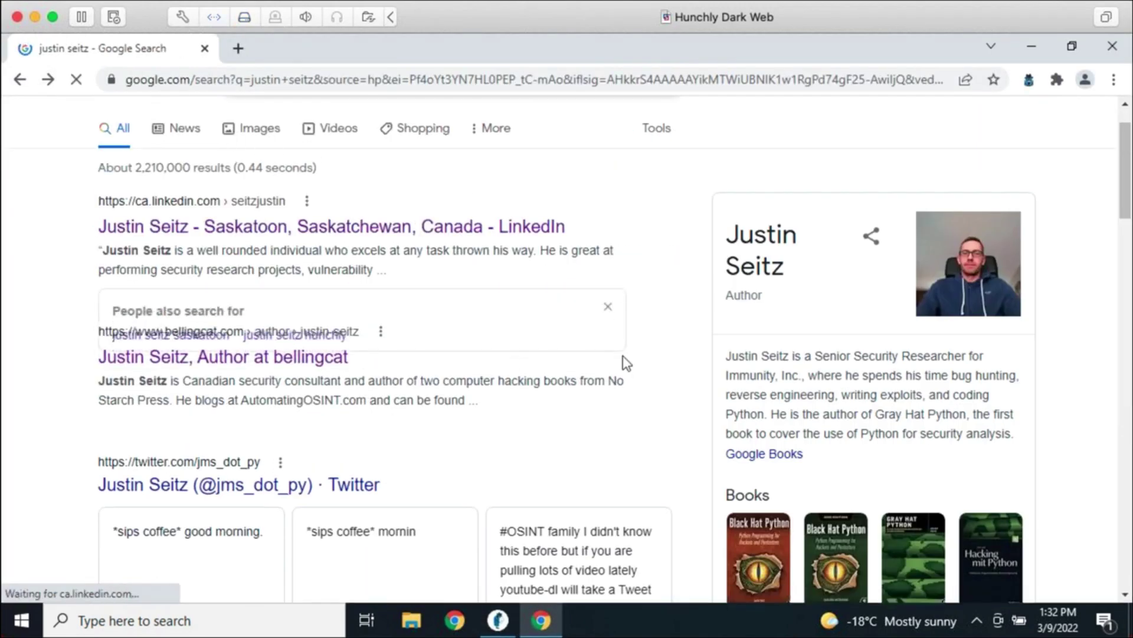
pyautogui.scroll(-7, 647, 436)
pyautogui.scroll(-15, 664, 466)
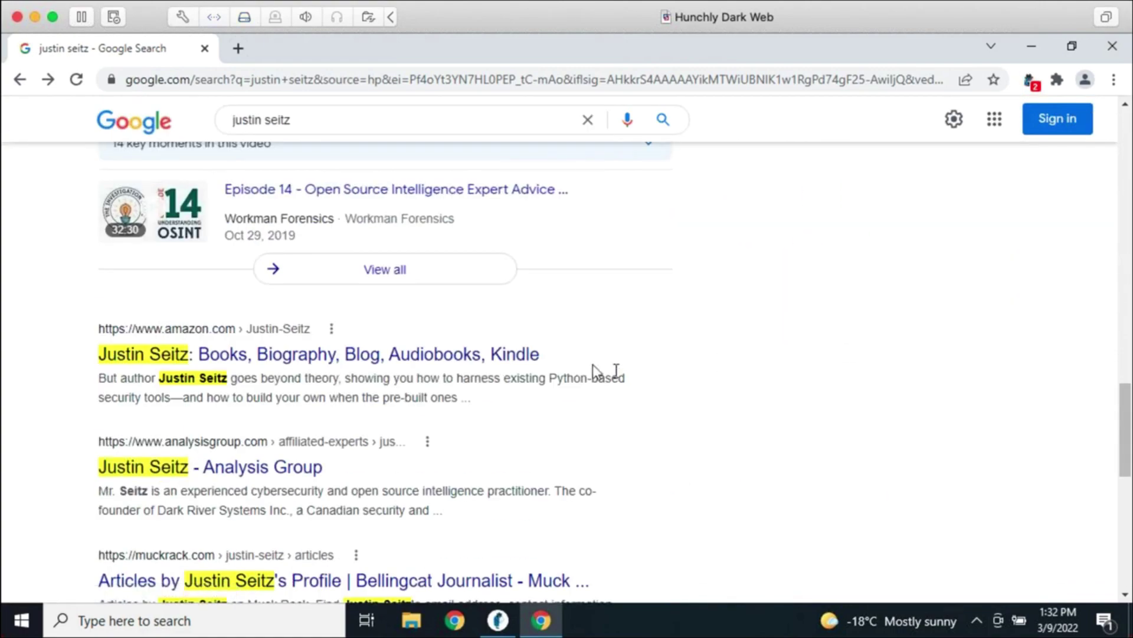
pyautogui.click(519, 354)
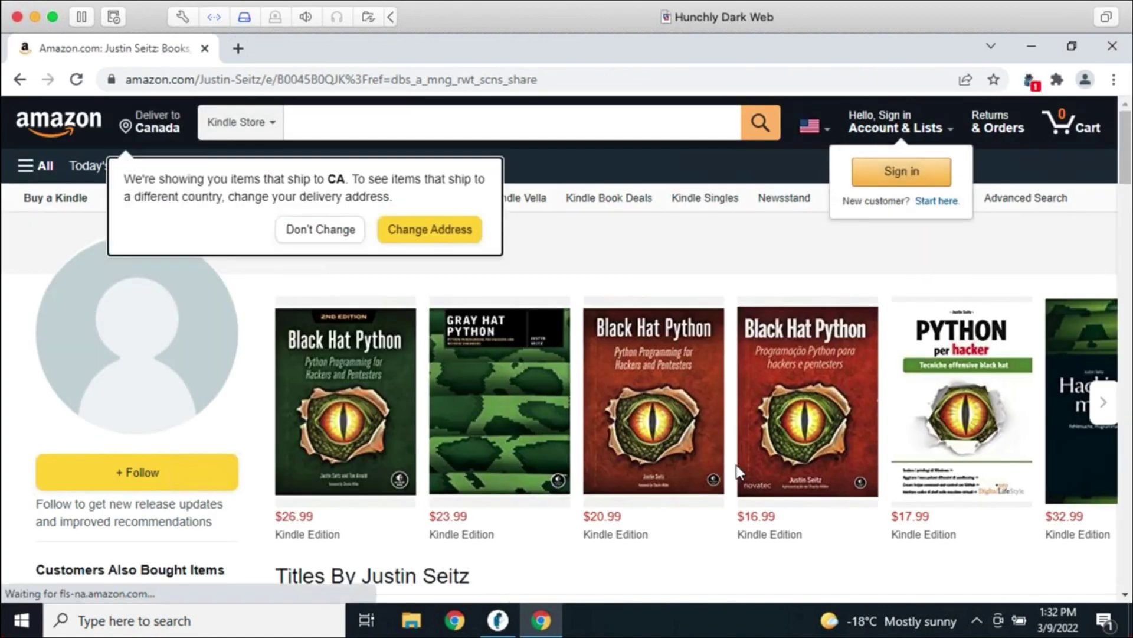
pyautogui.scroll(-7, 703, 547)
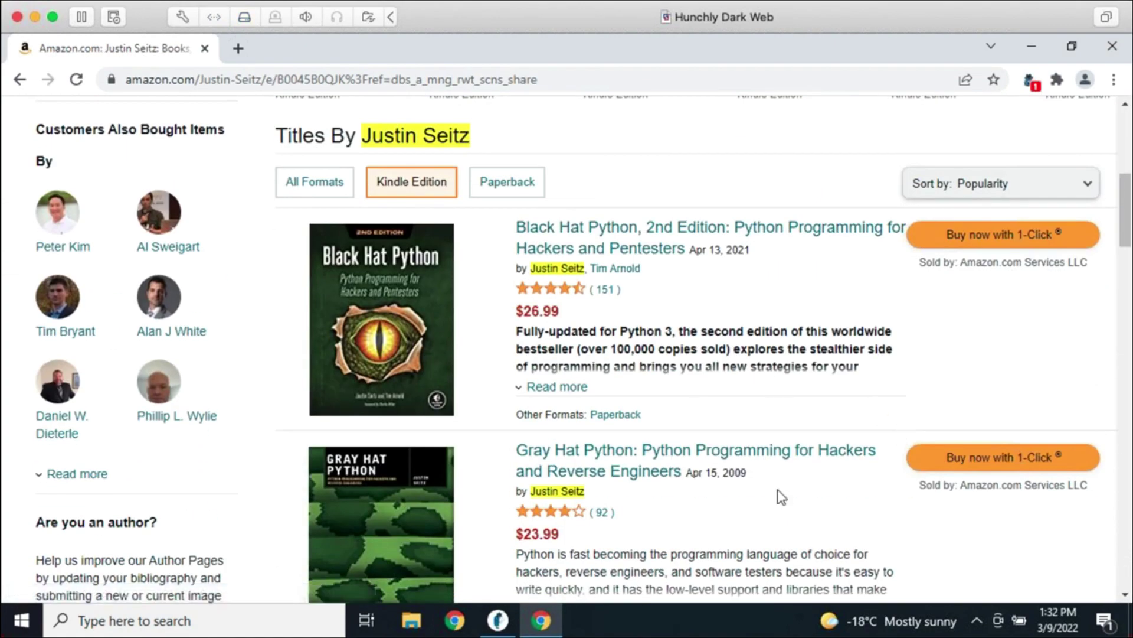
# Save a Hunchly note reading 'Justin' on the Amazon author page
pyautogui.rightClick(688, 509)
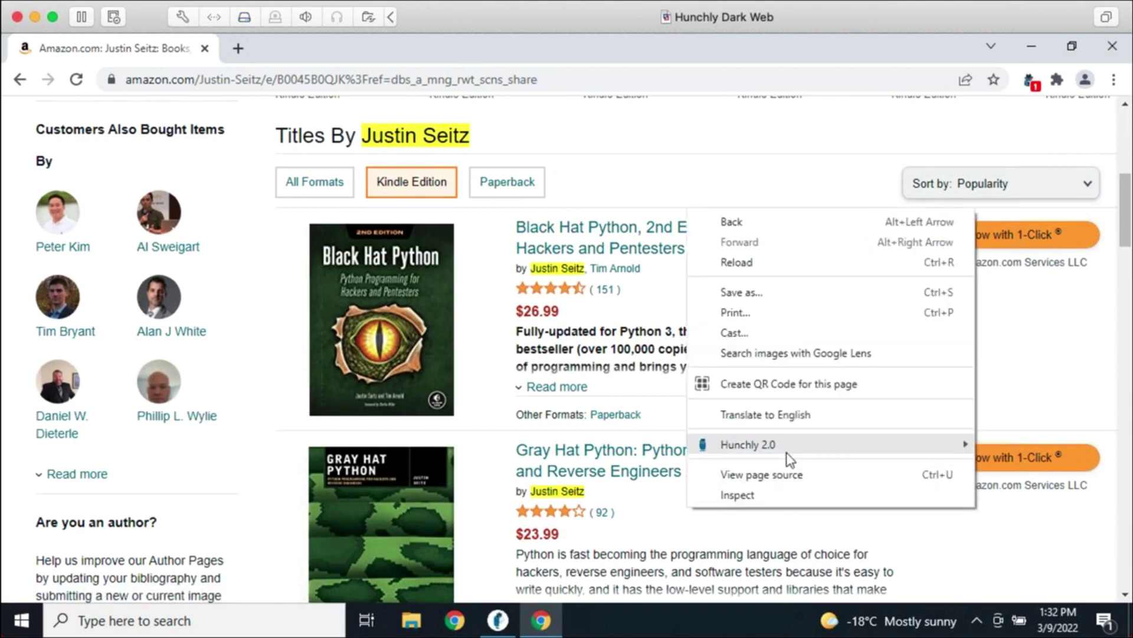
pyautogui.moveTo(789, 458)
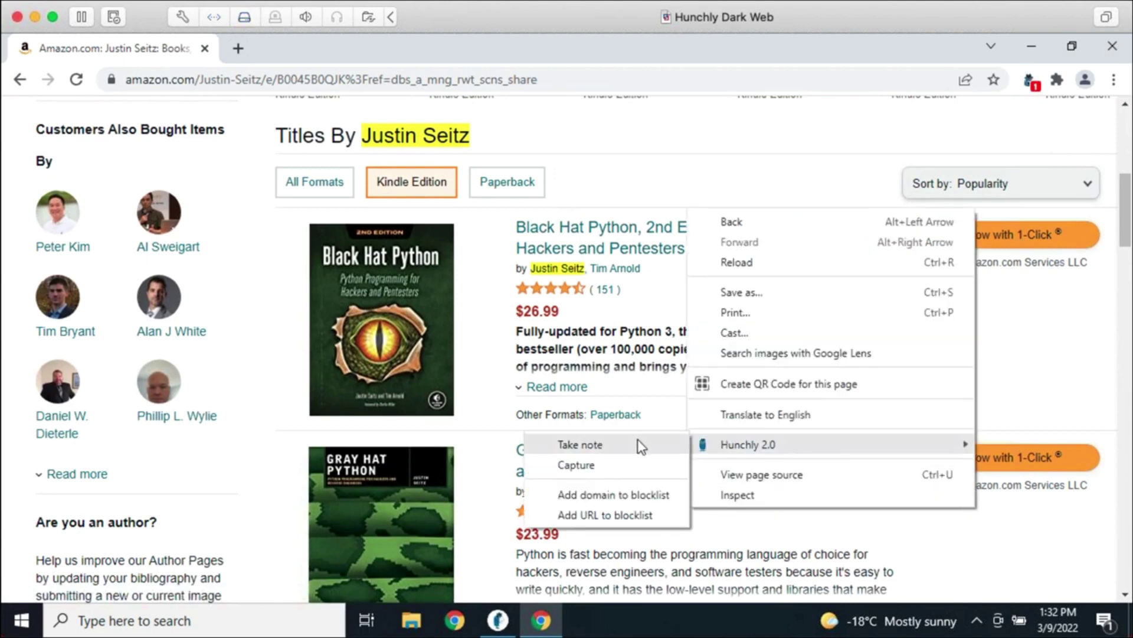
pyautogui.click(638, 439)
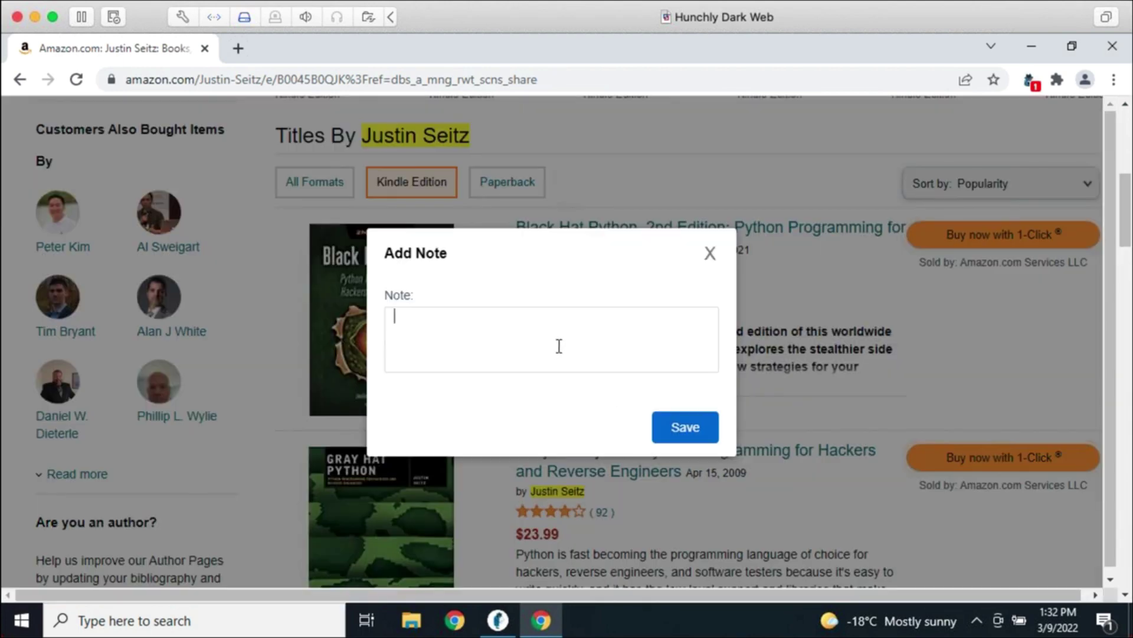
pyautogui.write("Justin's books.")
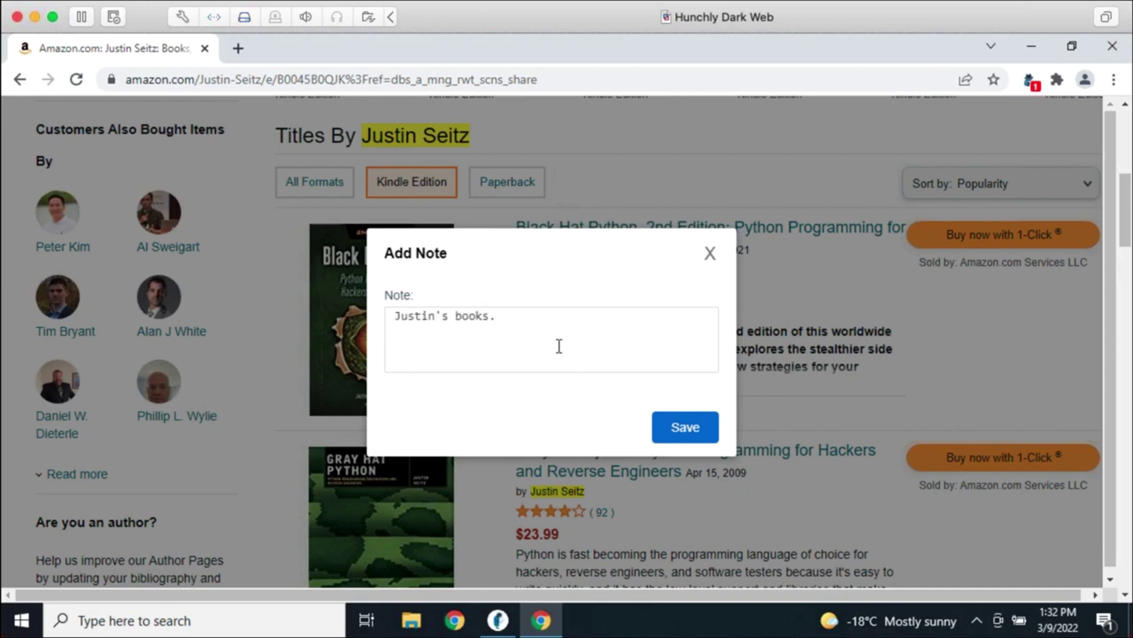
pyautogui.click(685, 427)
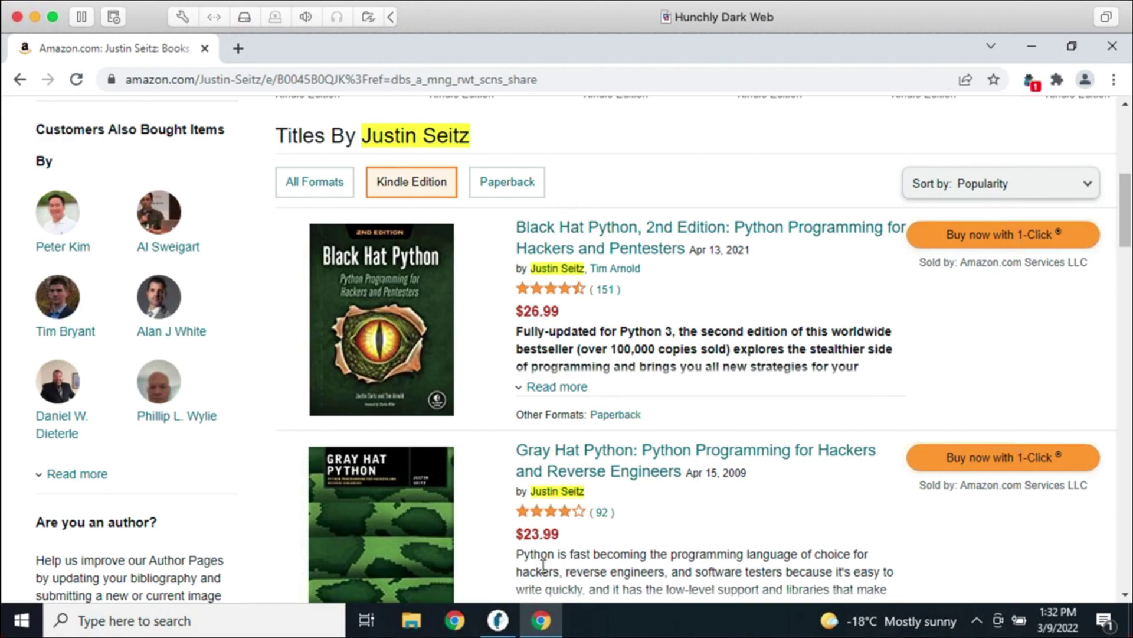
# Review the LinkedIn and Amazon notes, opening the books note's editor and cancelling without changes
pyautogui.click(497, 620)
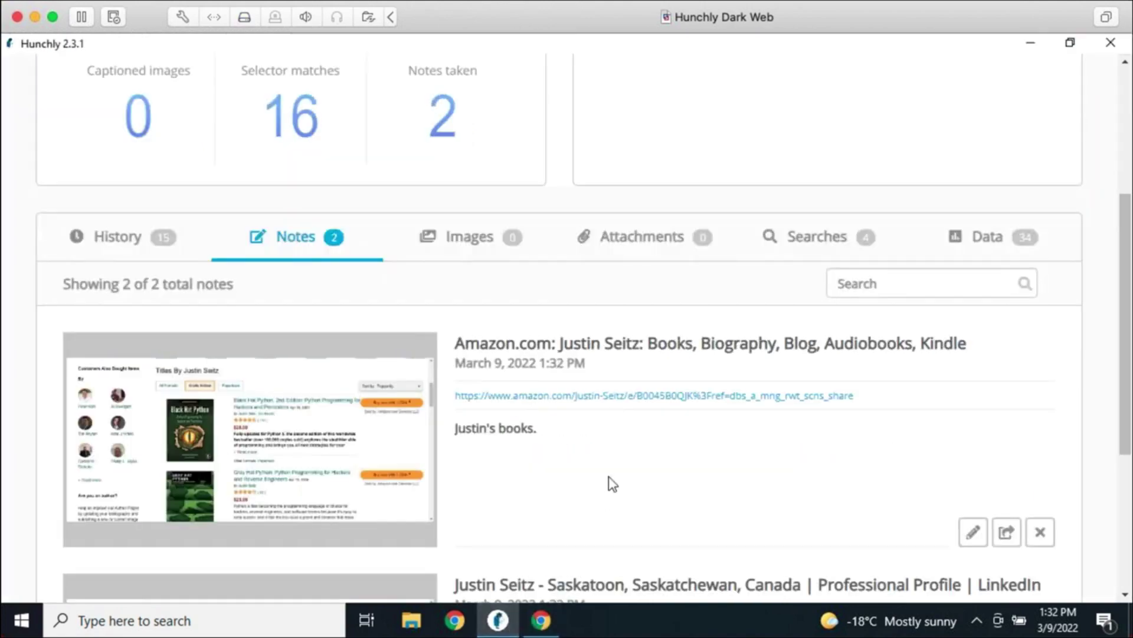
pyautogui.scroll(-3, 614, 475)
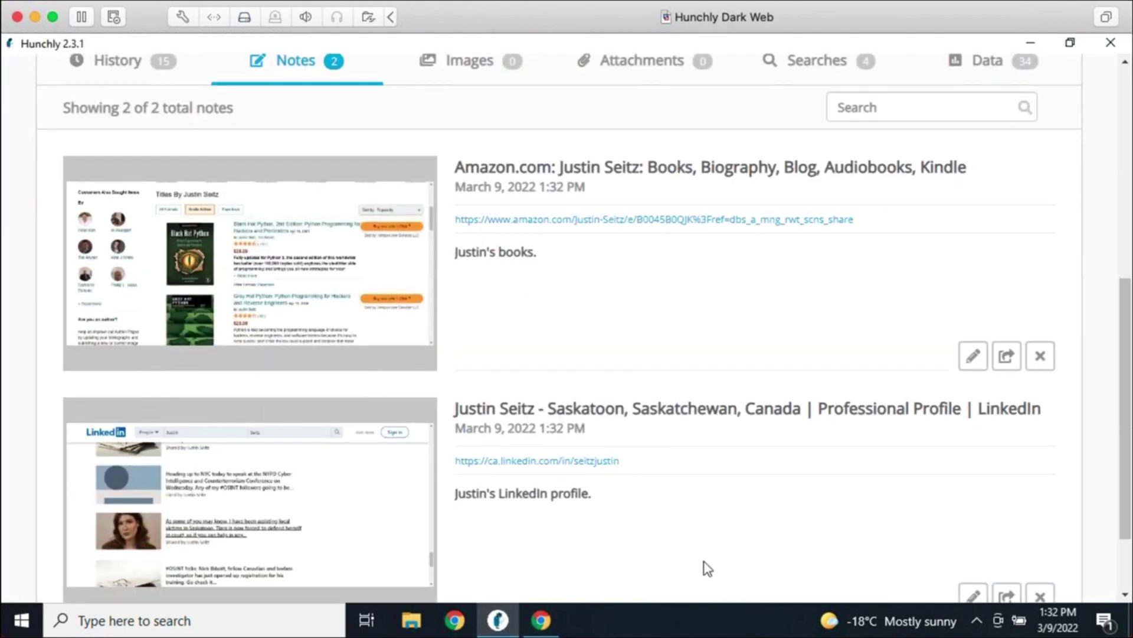
pyautogui.scroll(3, 628, 469)
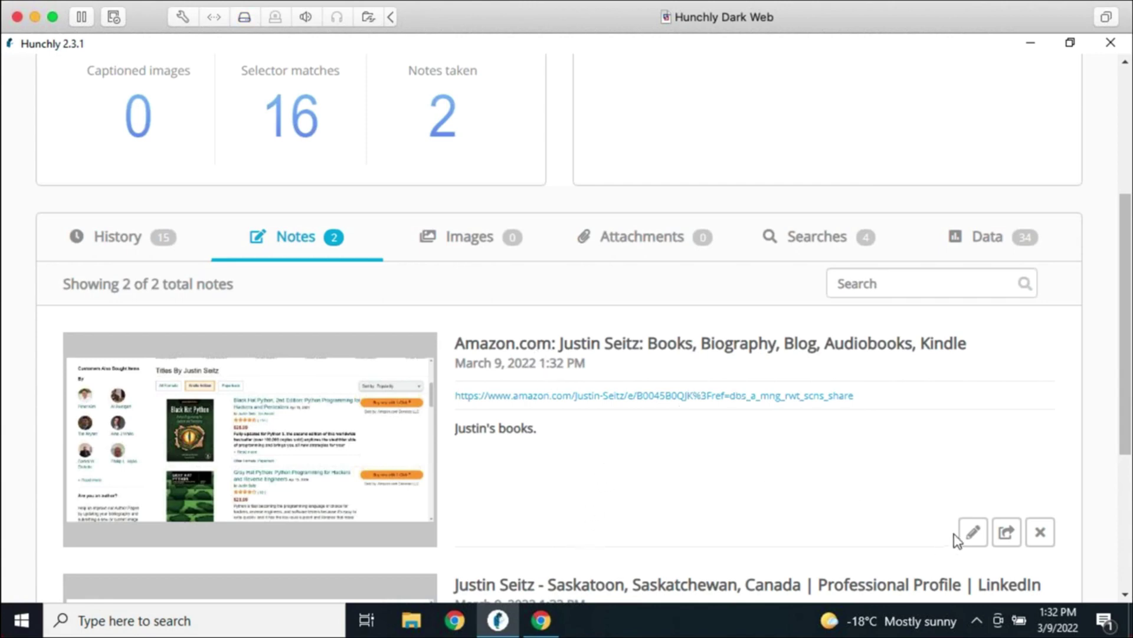
pyautogui.click(973, 532)
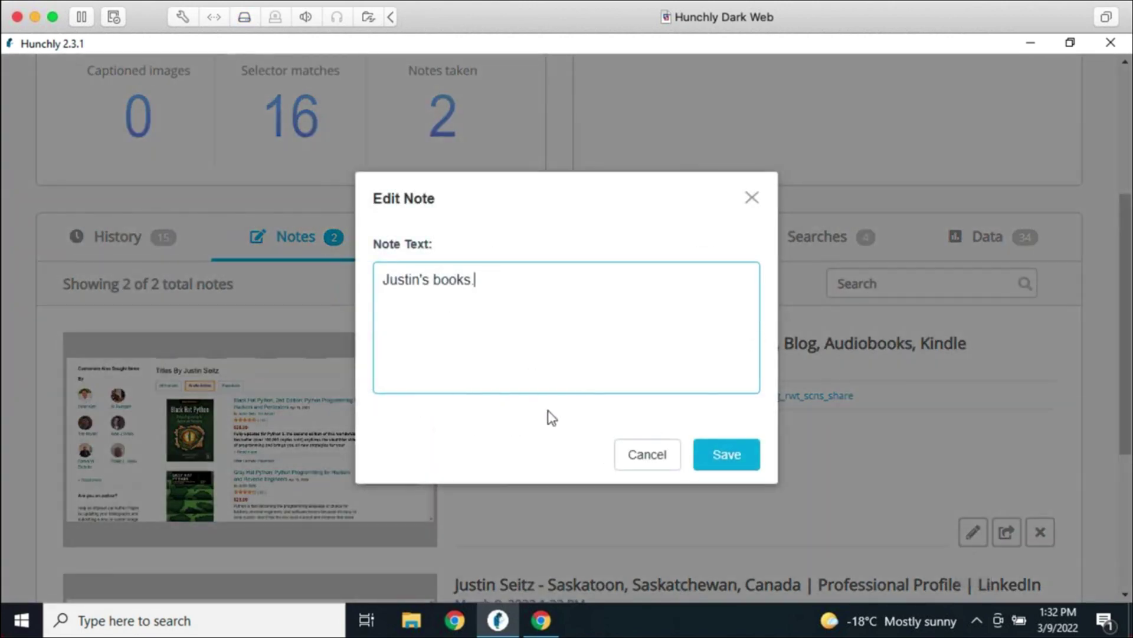
pyautogui.click(650, 456)
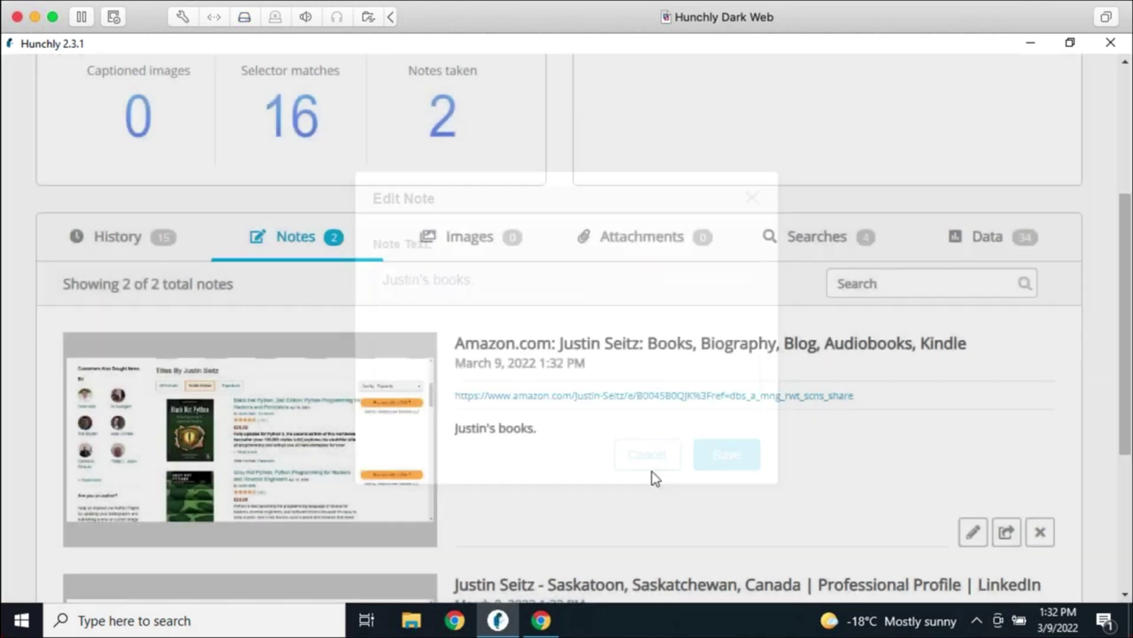
pyautogui.scroll(-3, 618, 505)
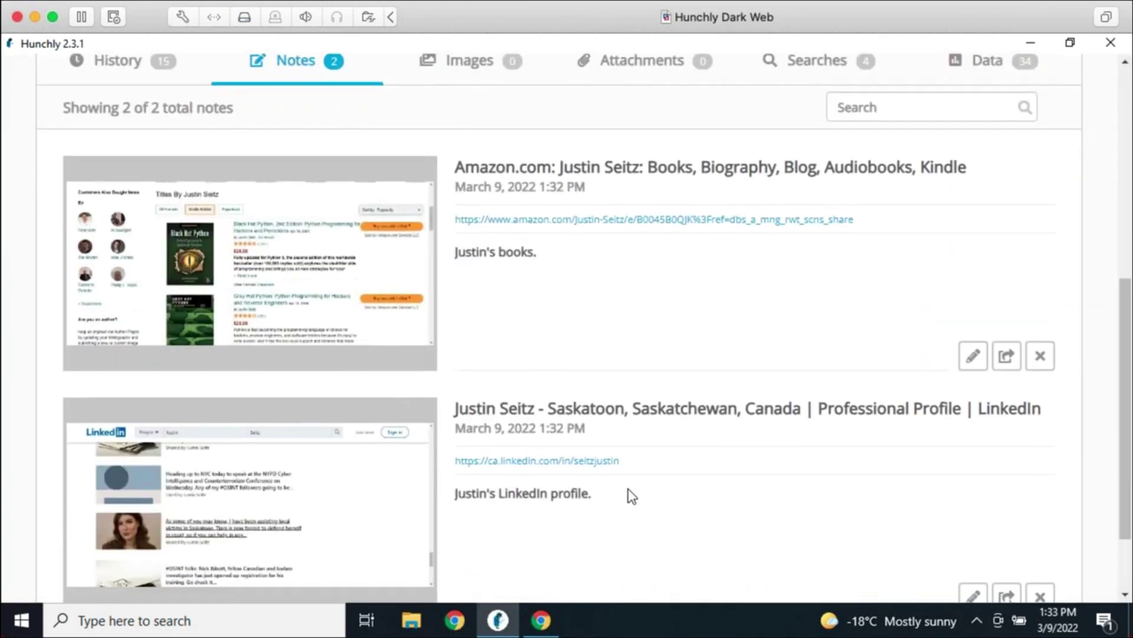
pyautogui.scroll(3, 642, 514)
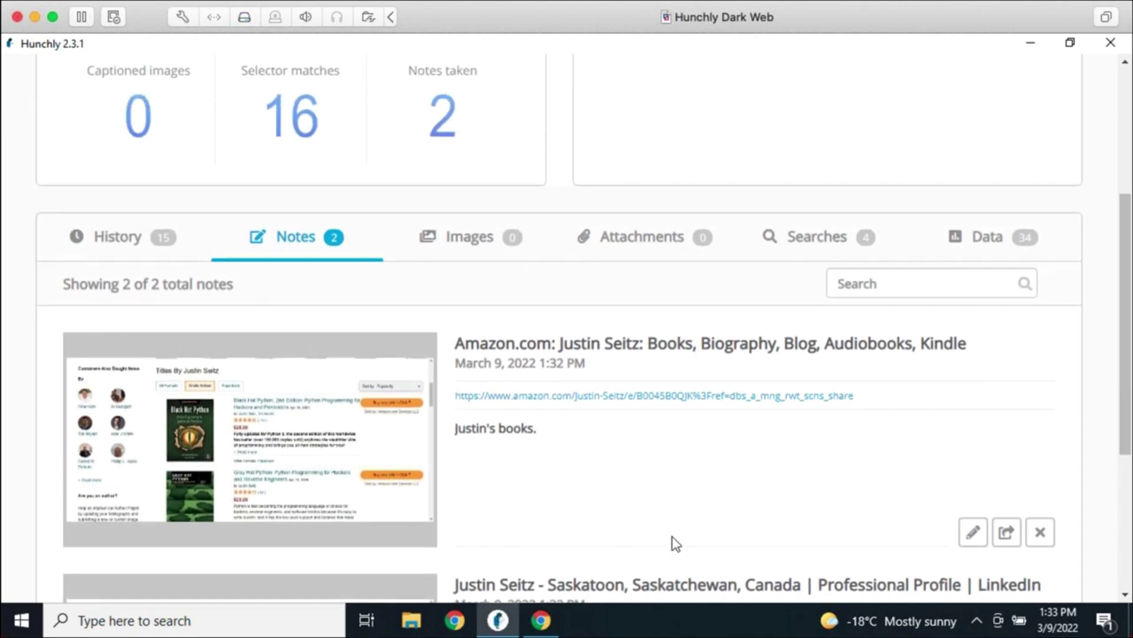
pyautogui.scroll(5, 679, 522)
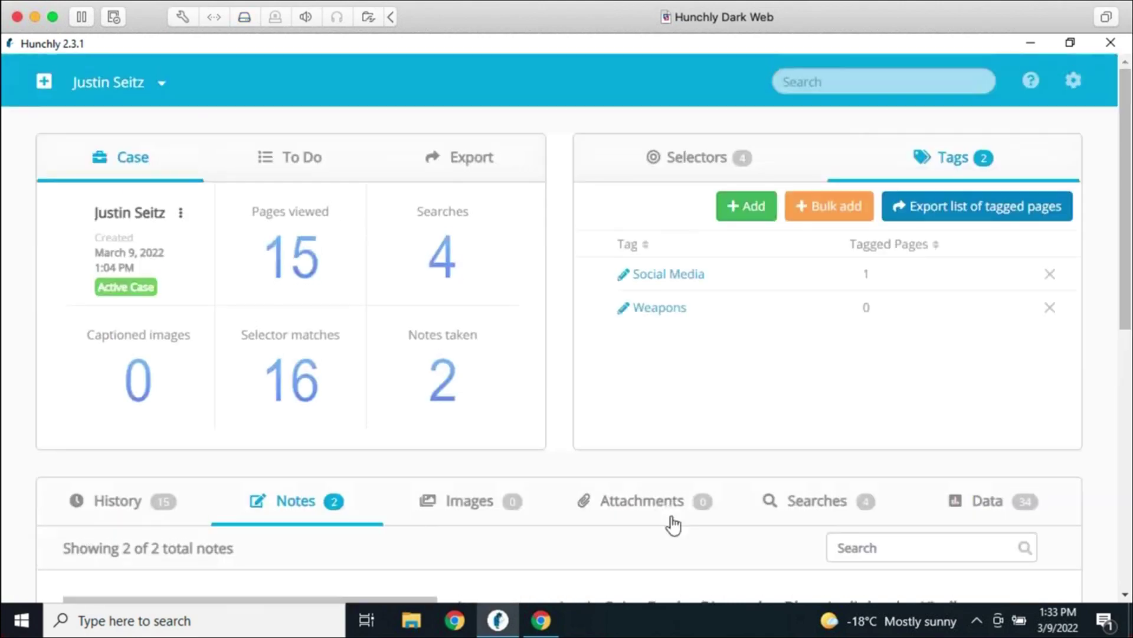
# Add the to-do item 'Check their Facebook.' and go back to the Case statistics tab
pyautogui.click(306, 174)
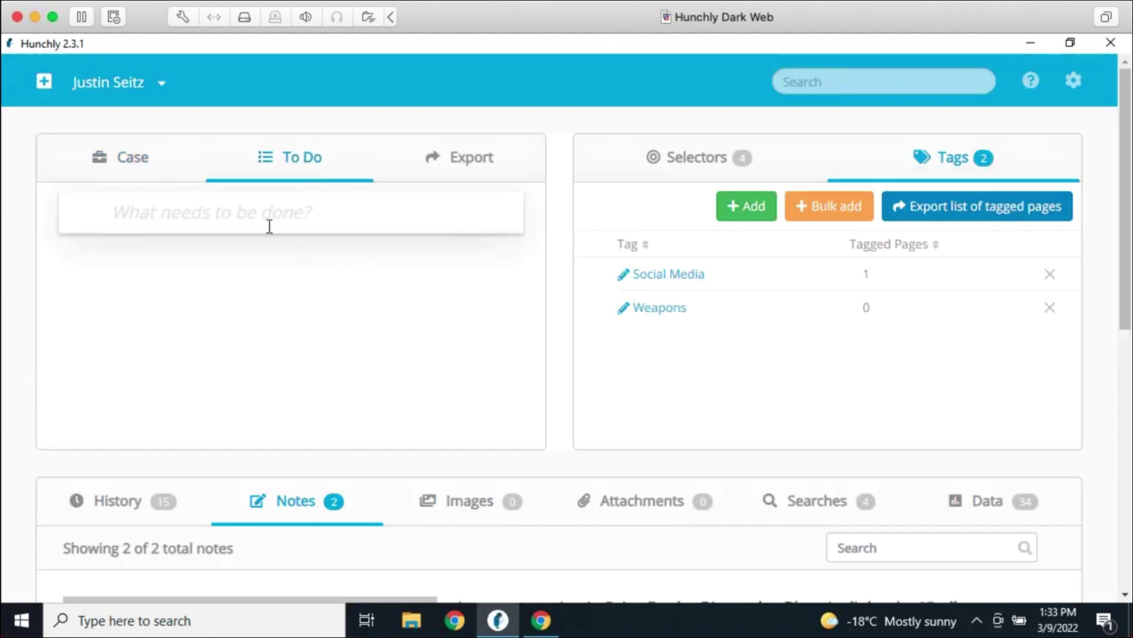
pyautogui.write('Chekc their')
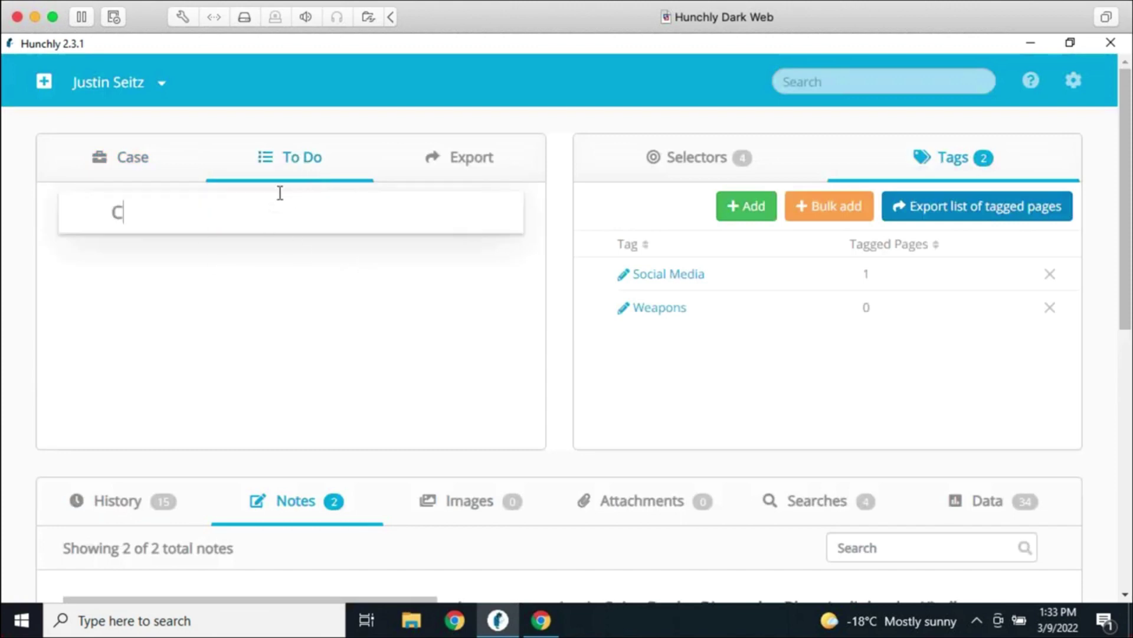
pyautogui.press('BackSpace')
pyautogui.press('BackSpace')
pyautogui.press('BackSpace')
pyautogui.press('BackSpace')
pyautogui.press('BackSpace')
pyautogui.press('BackSpace')
pyautogui.press('BackSpace')
pyautogui.press('BackSpace')
pyautogui.write('ck their Facbook')
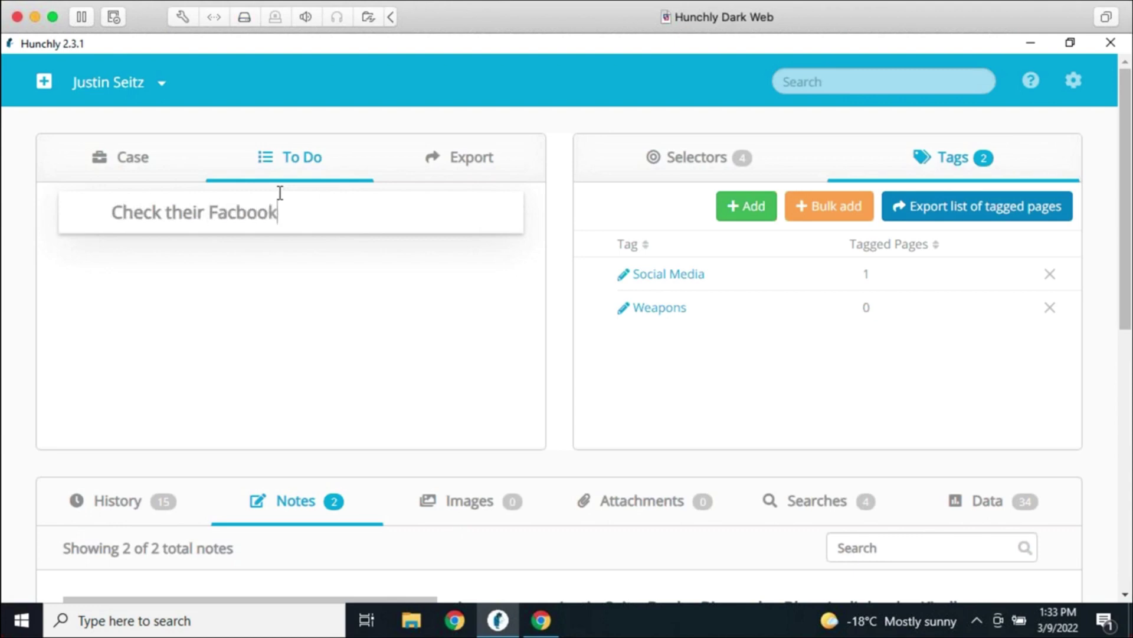
pyautogui.press('BackSpace')
pyautogui.press('BackSpace')
pyautogui.press('BackSpace')
pyautogui.press('BackSpace')
pyautogui.write('ebook.')
pyautogui.press('Return')
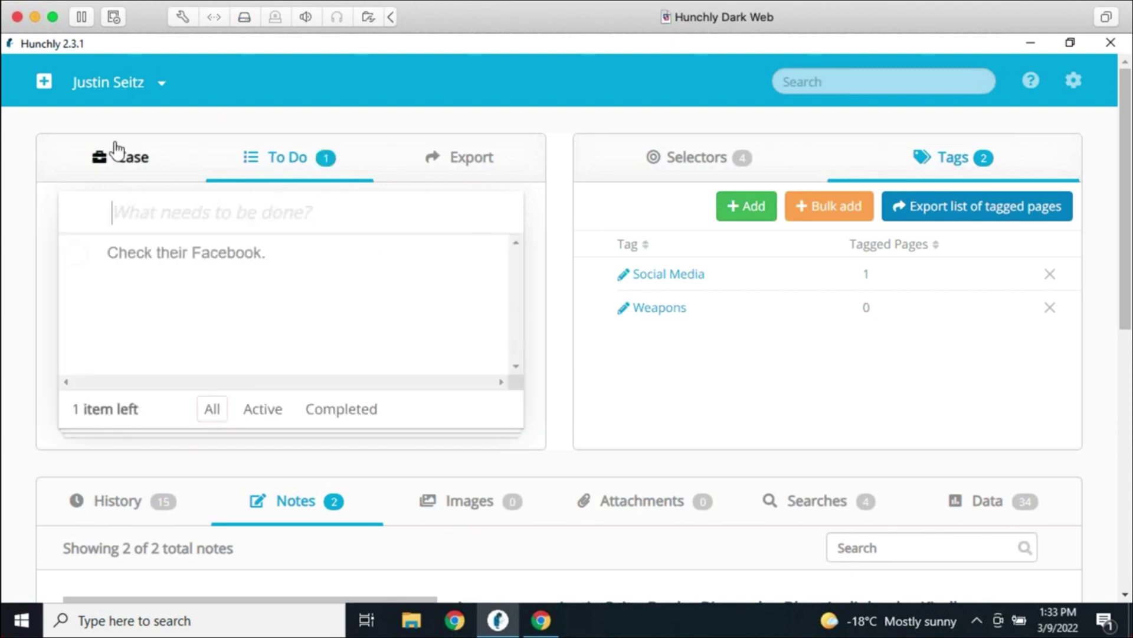
pyautogui.click(115, 150)
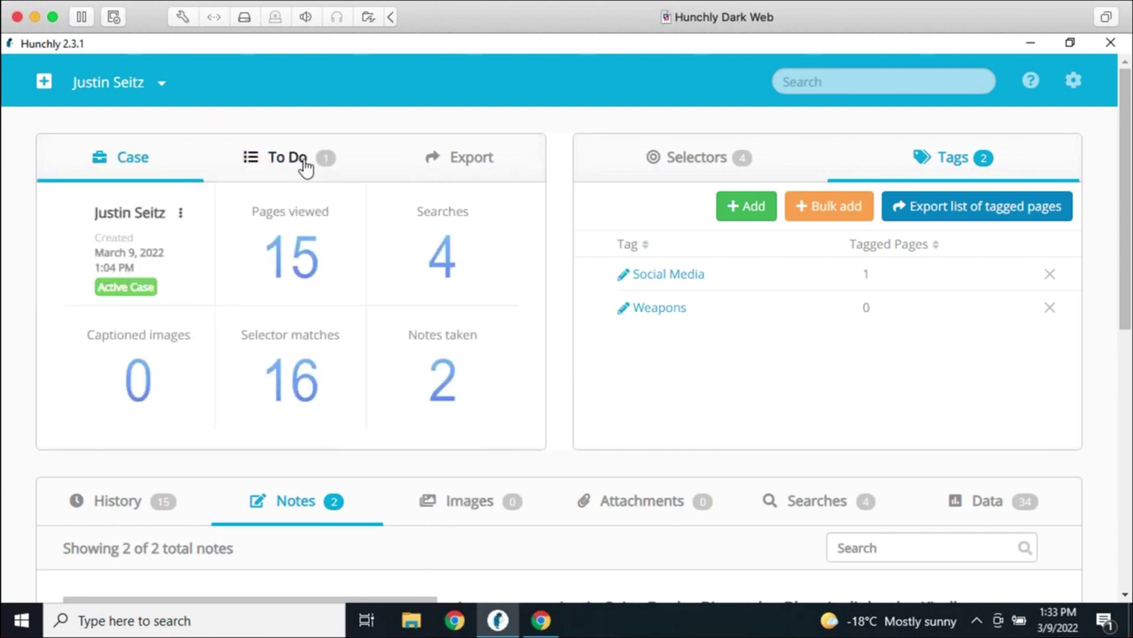
pyautogui.scroll(-3, 408, 372)
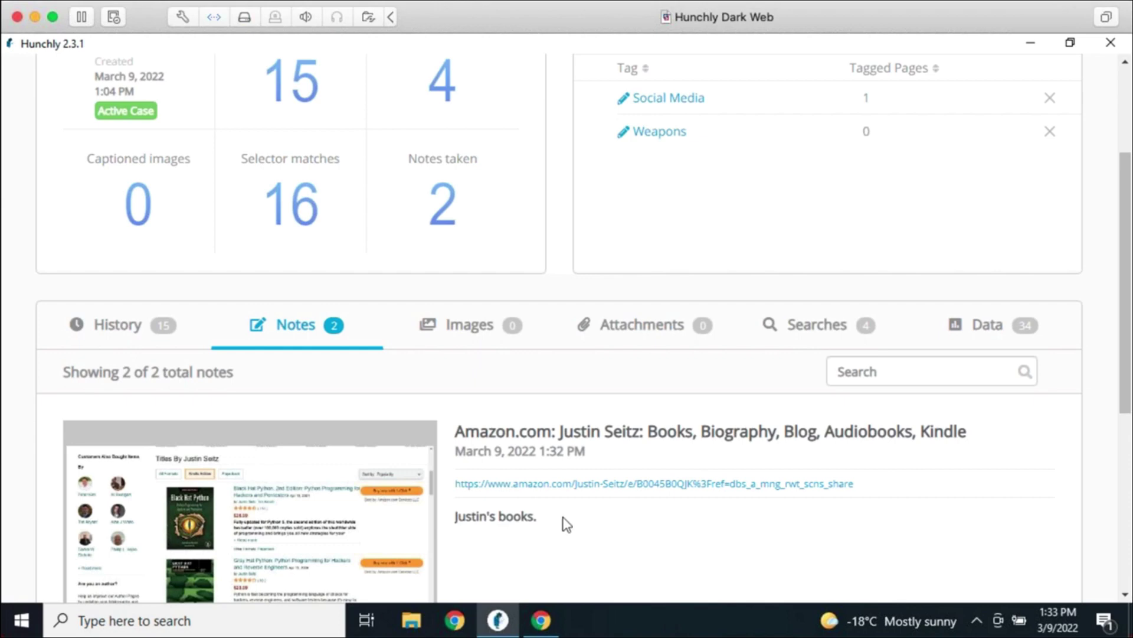
# Open the History list and view the 'justin seitz' Google Search capture
pyautogui.click(134, 337)
pyautogui.scroll(-1, 764, 526)
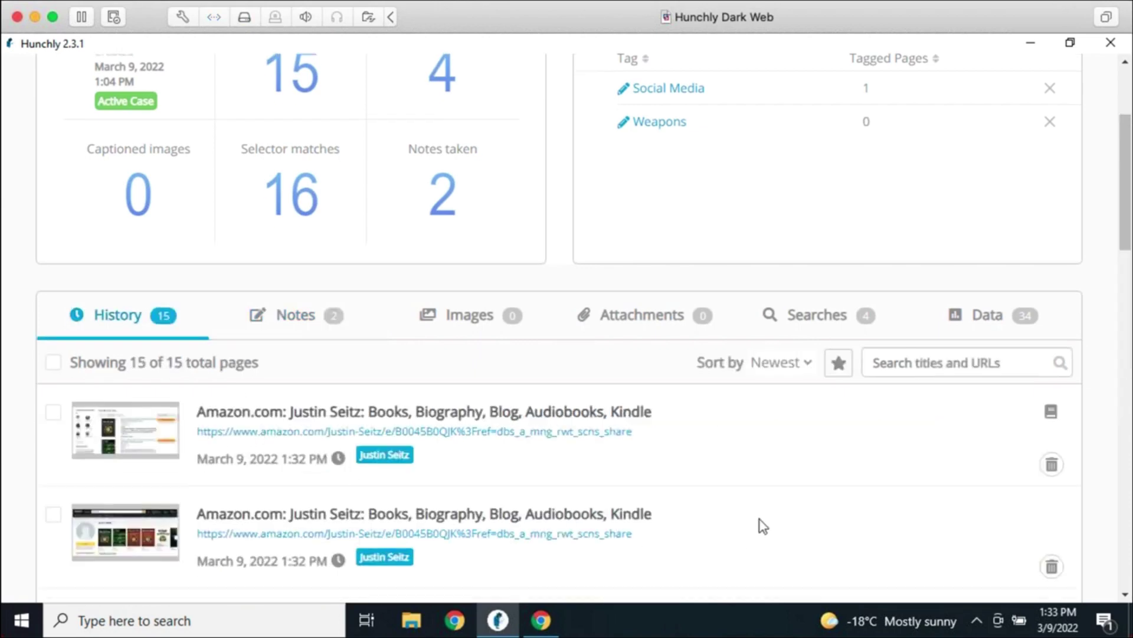
pyautogui.scroll(-5, 763, 514)
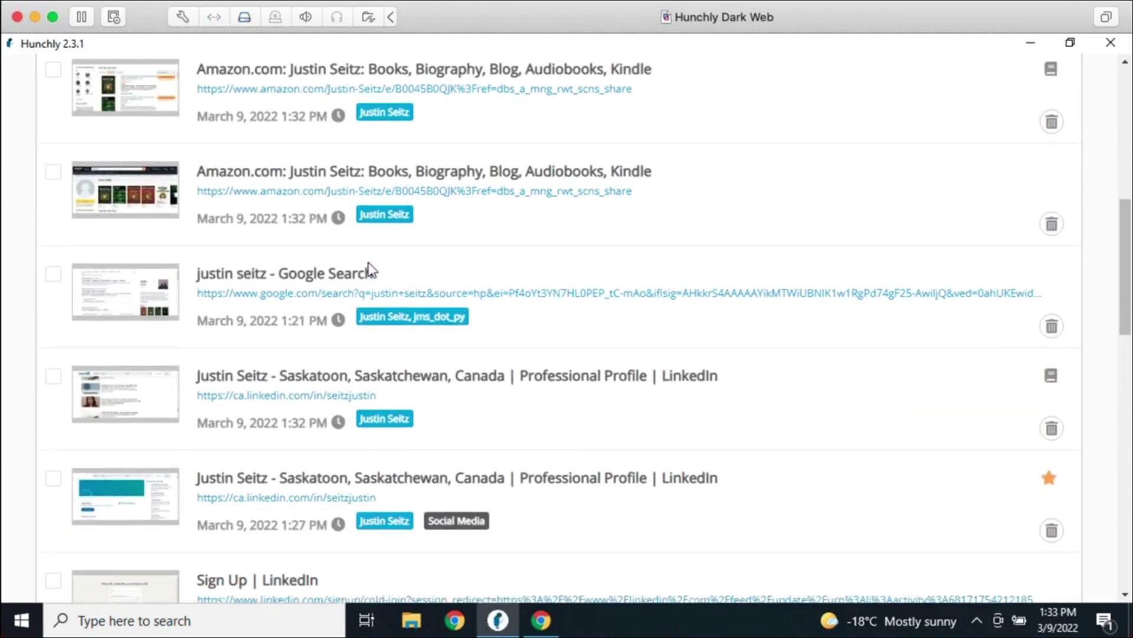
pyautogui.click(369, 270)
pyautogui.scroll(5, 1090, 210)
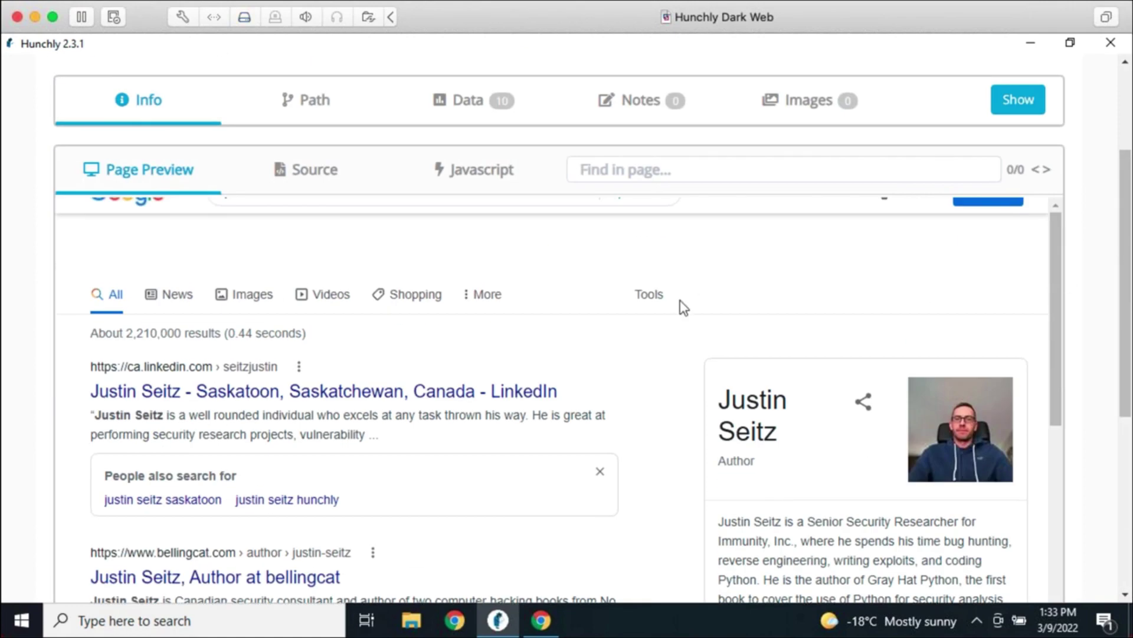
pyautogui.scroll(3, 1088, 290)
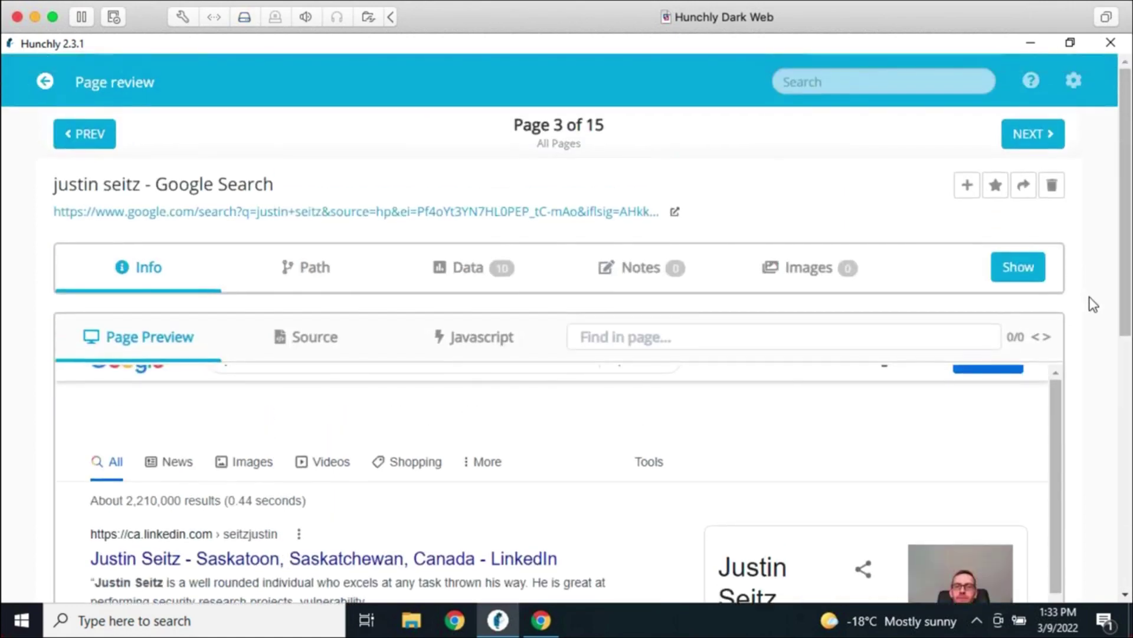
# Start an Add Note on that page, dismiss it unsaved, and return to the 15-page list
pyautogui.click(968, 187)
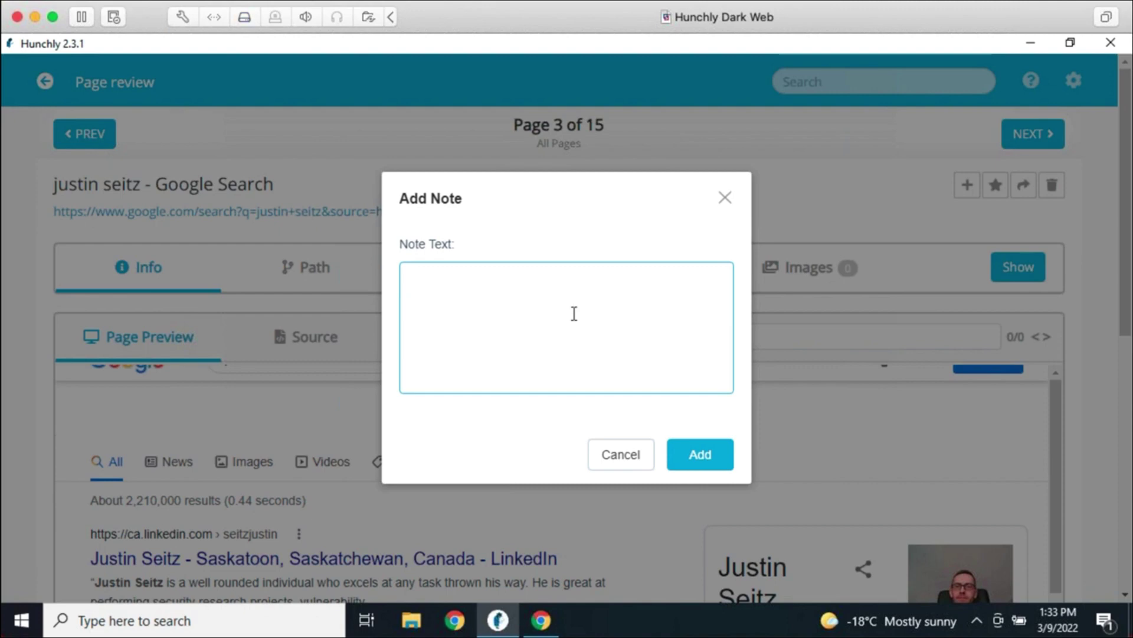
pyautogui.click(724, 198)
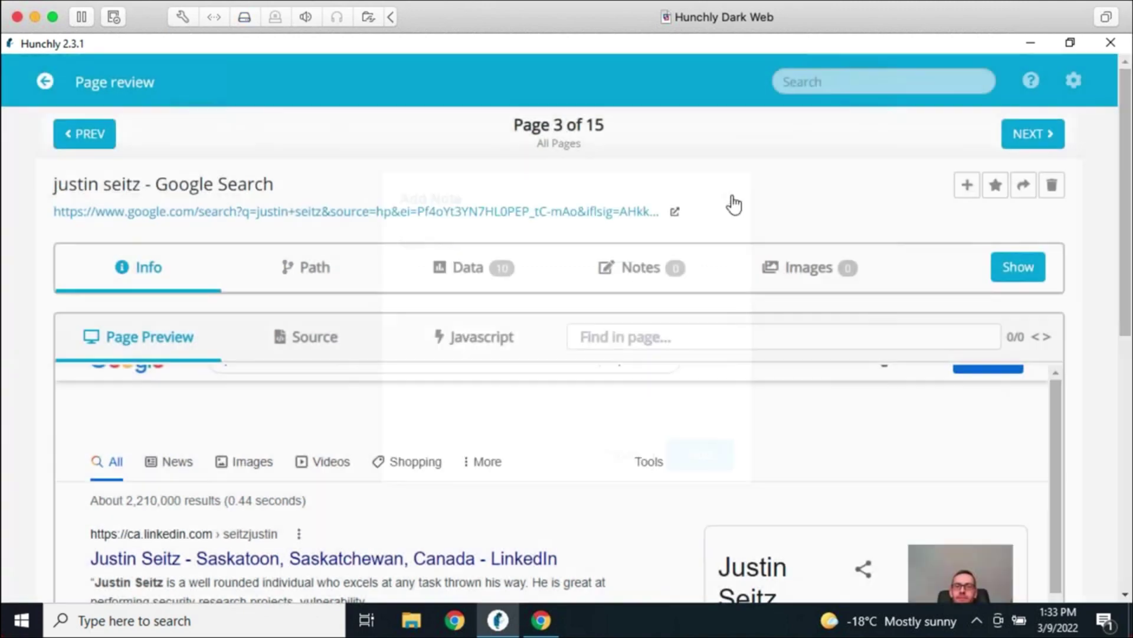
pyautogui.click(34, 81)
pyautogui.scroll(-3, 649, 383)
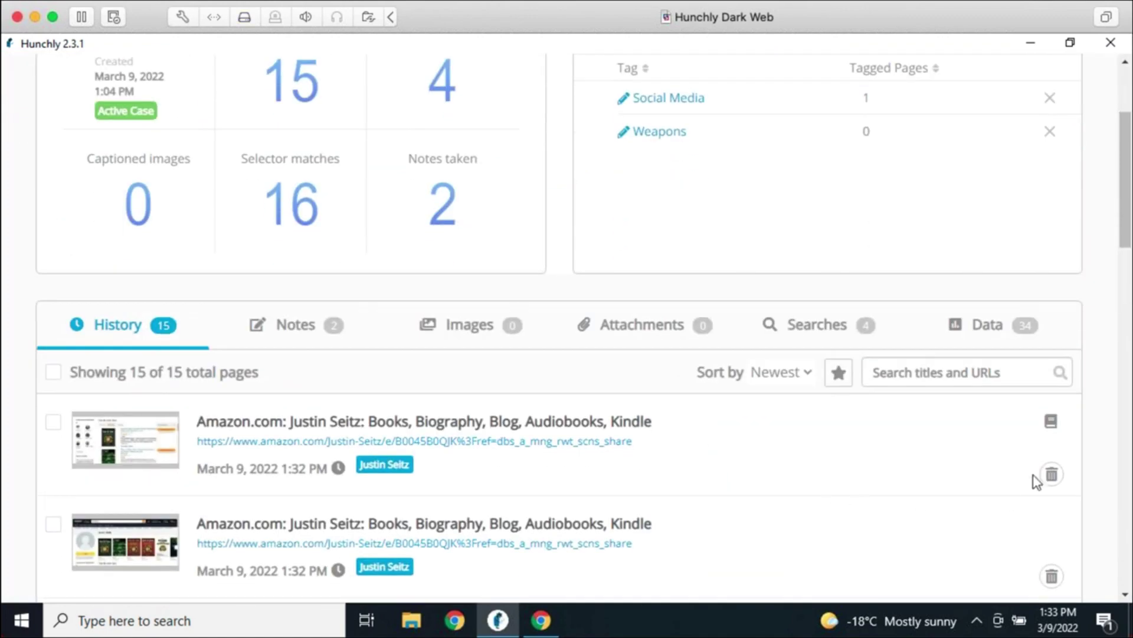
pyautogui.scroll(-3, 1003, 449)
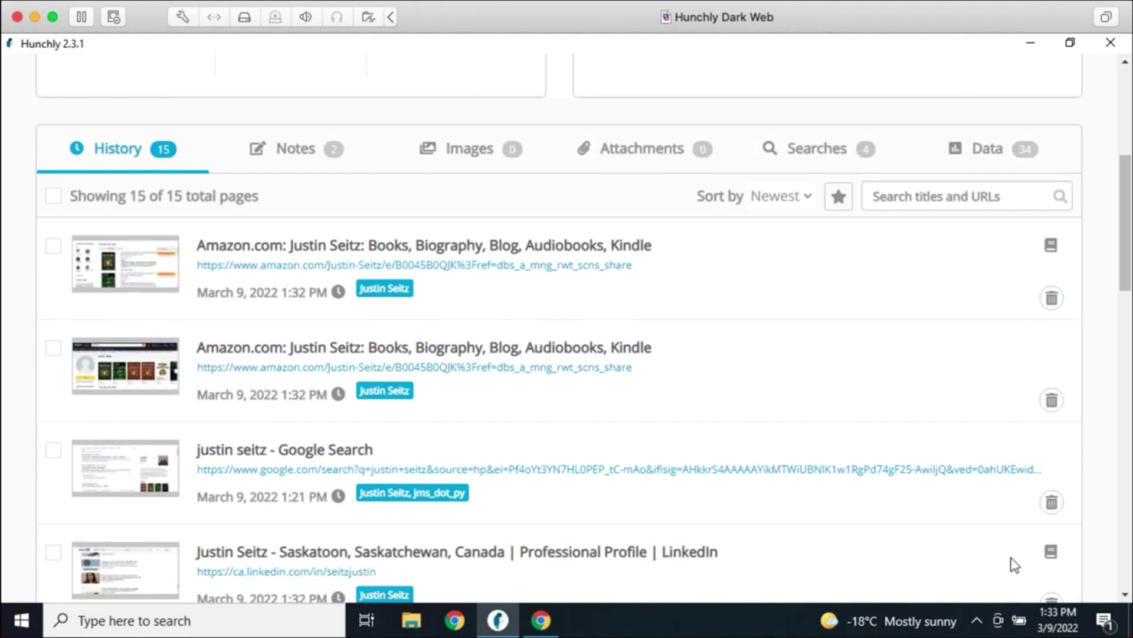
pyautogui.scroll(2, 946, 548)
# Show the Notes tab and scroll through the Amazon and LinkedIn note entries
pyautogui.scroll(5, 792, 496)
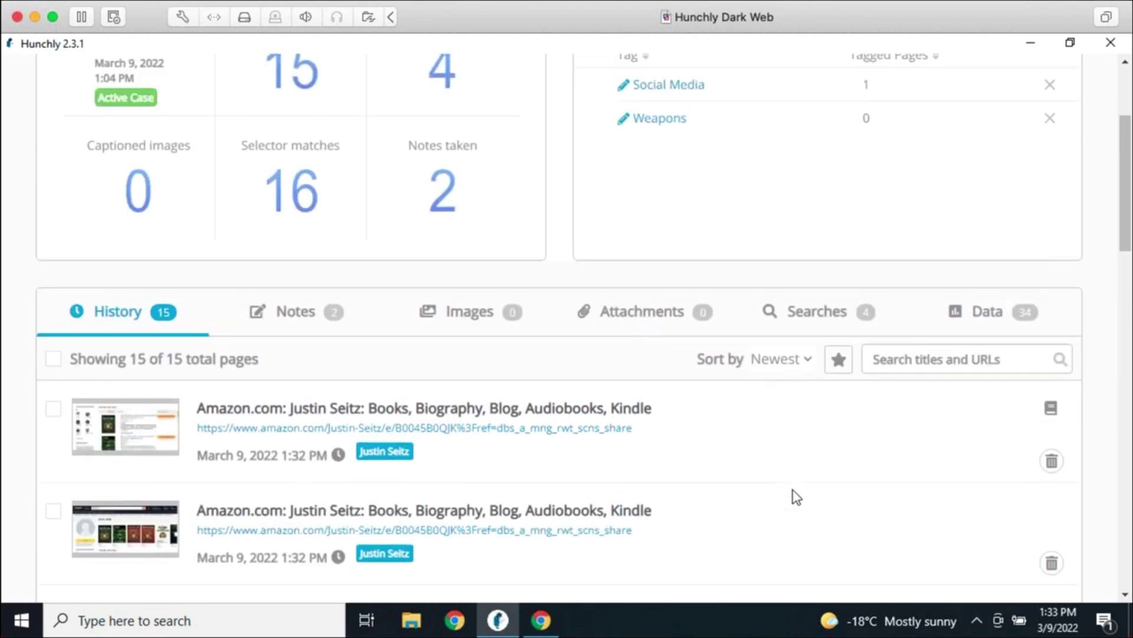
pyautogui.click(344, 502)
pyautogui.scroll(-5, 764, 508)
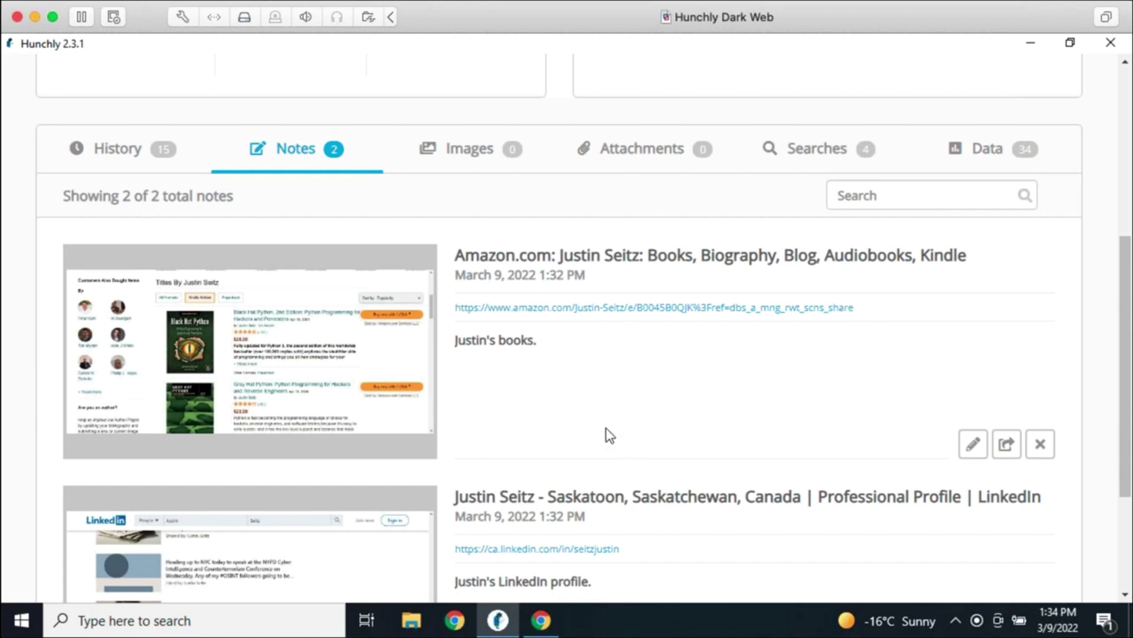
pyautogui.scroll(3, 608, 440)
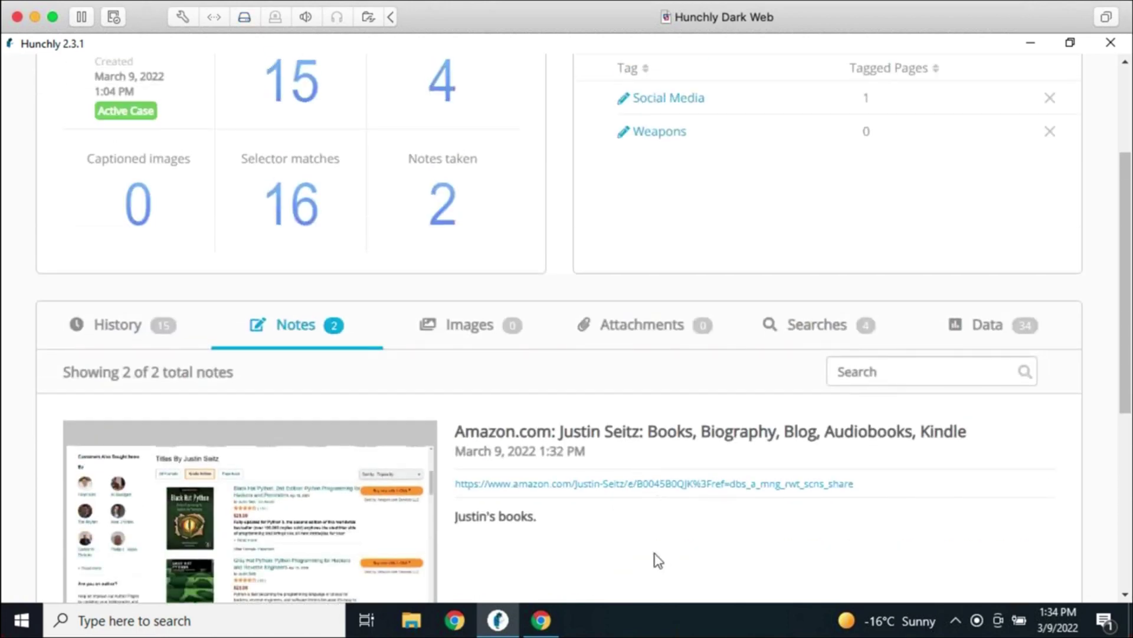
pyautogui.scroll(-2, 681, 552)
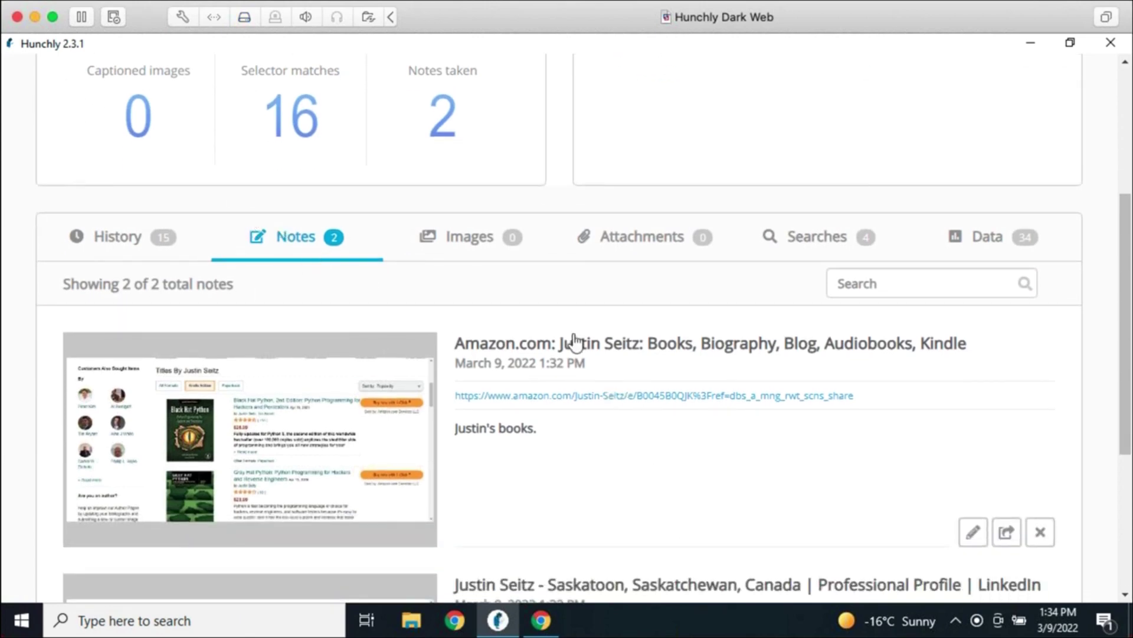
pyautogui.scroll(-3, 617, 351)
pyautogui.scroll(-2, 621, 345)
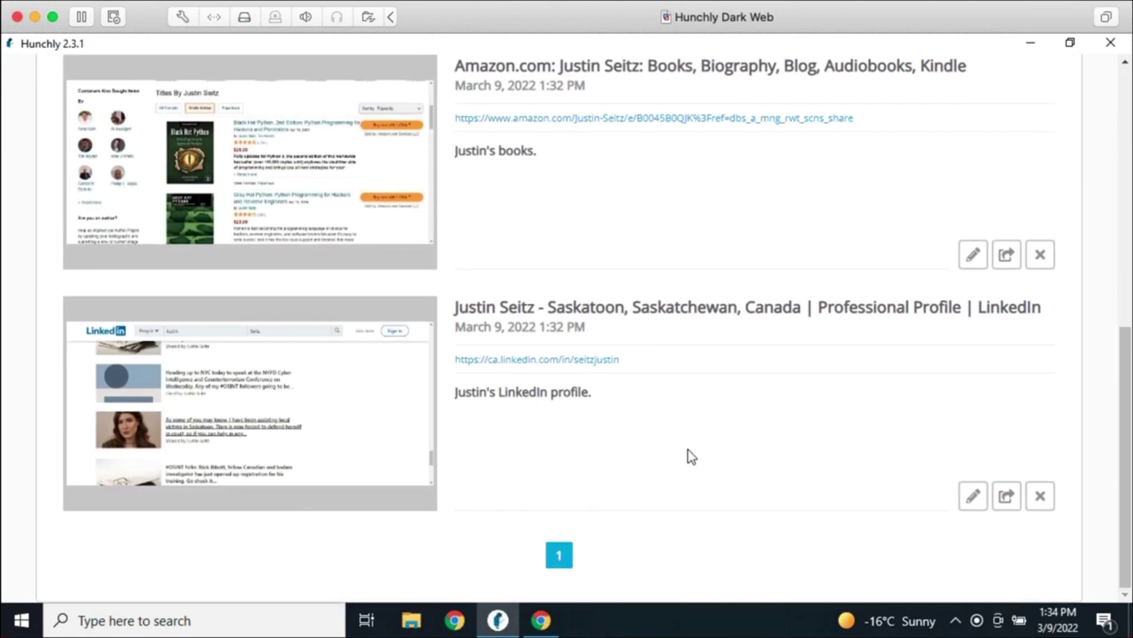
pyautogui.scroll(5, 697, 443)
pyautogui.scroll(4, 566, 389)
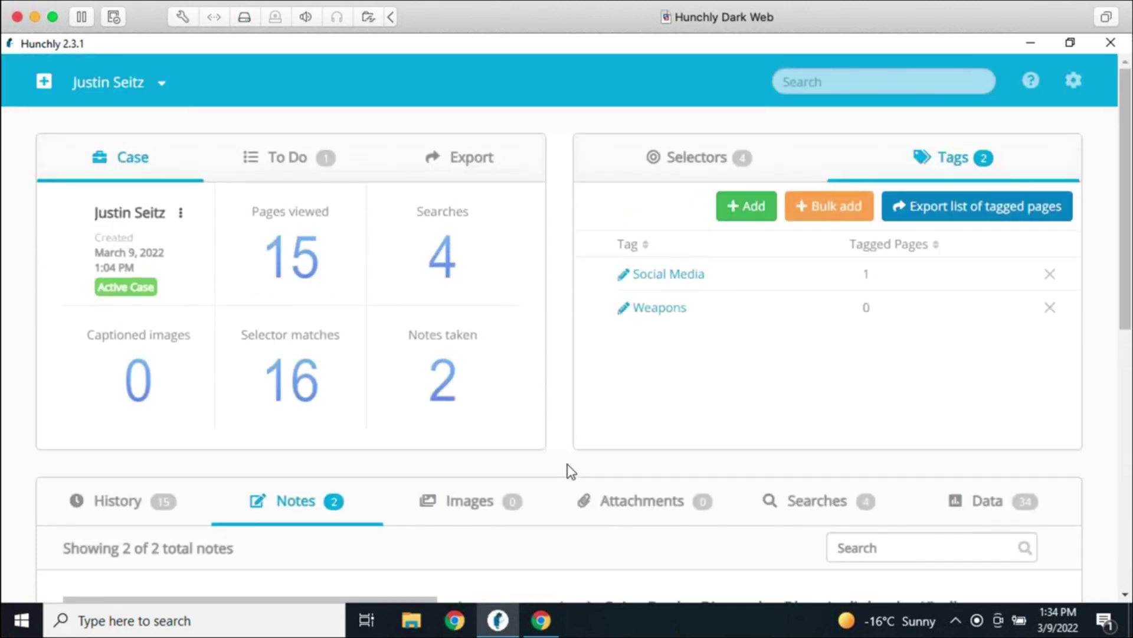
pyautogui.scroll(-3, 567, 470)
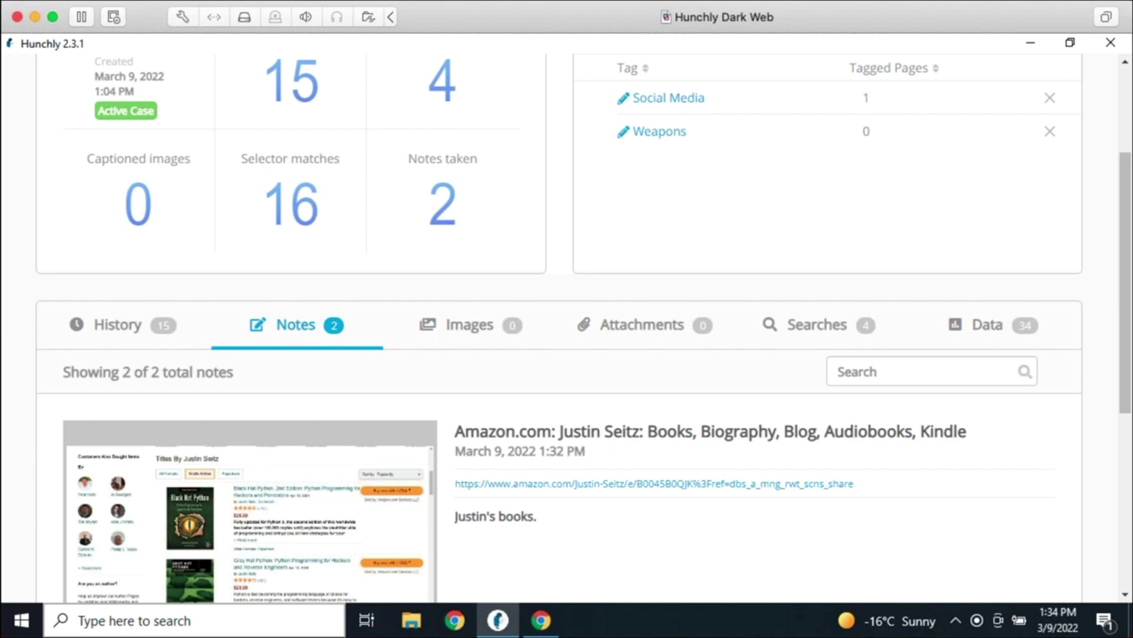
pyautogui.scroll(3, 738, 212)
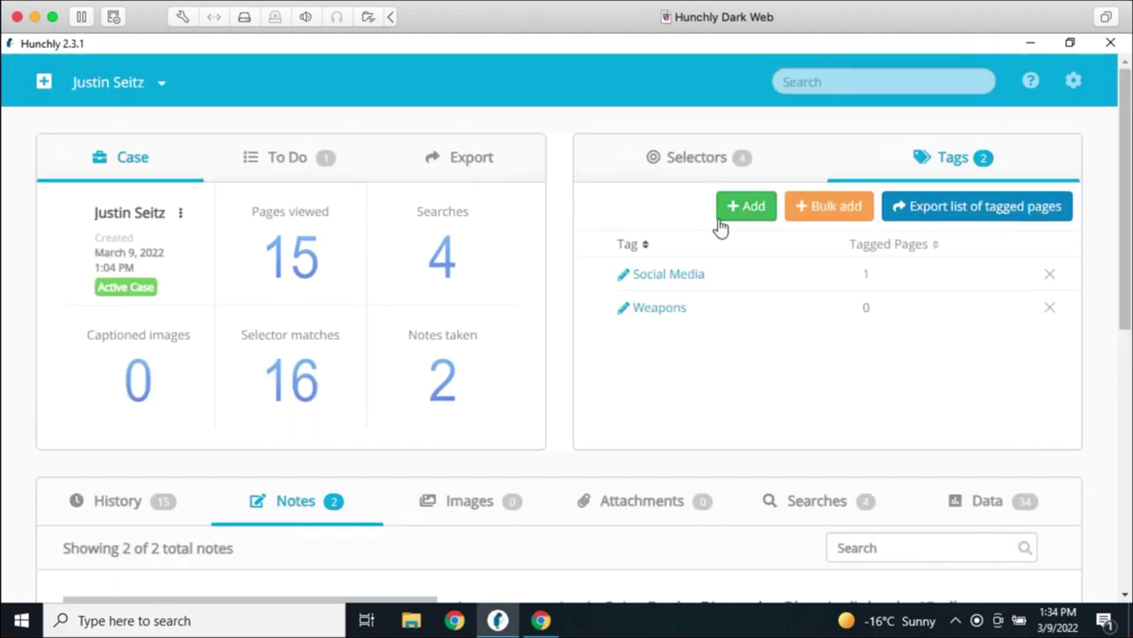
# Add a selector named 1212 on the Selectors tab
pyautogui.click(675, 165)
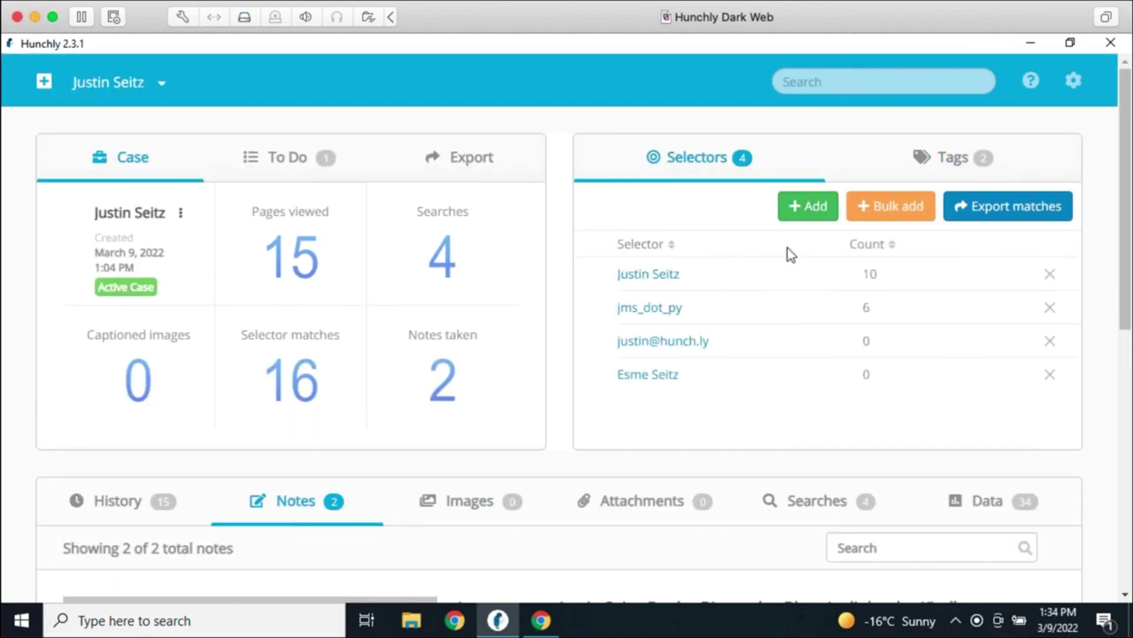
pyautogui.click(803, 205)
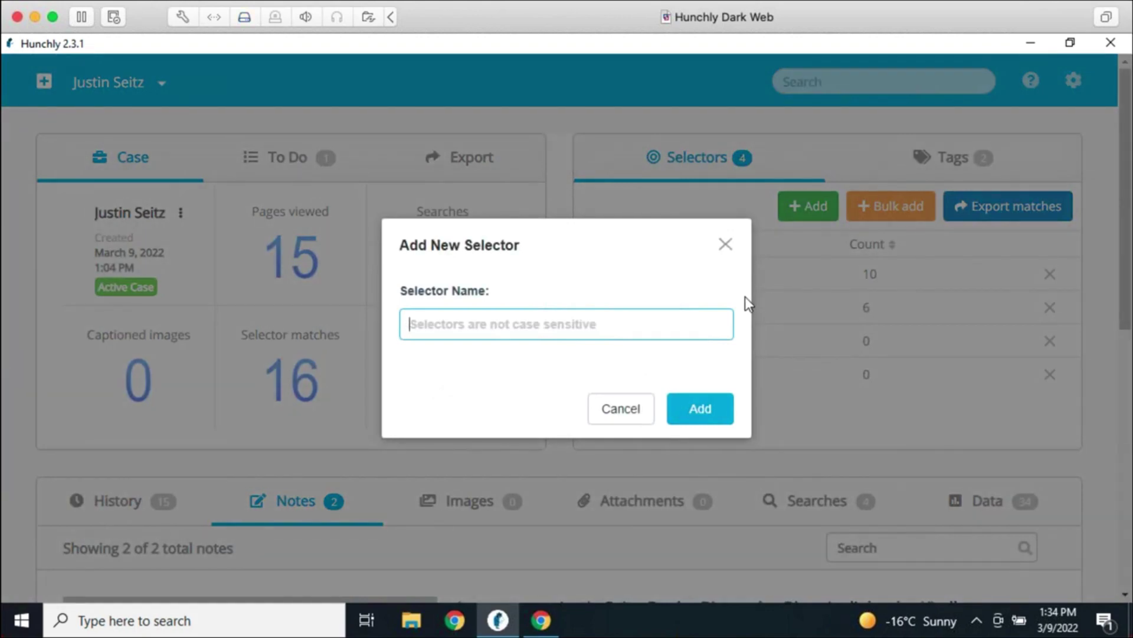
pyautogui.write('1212')
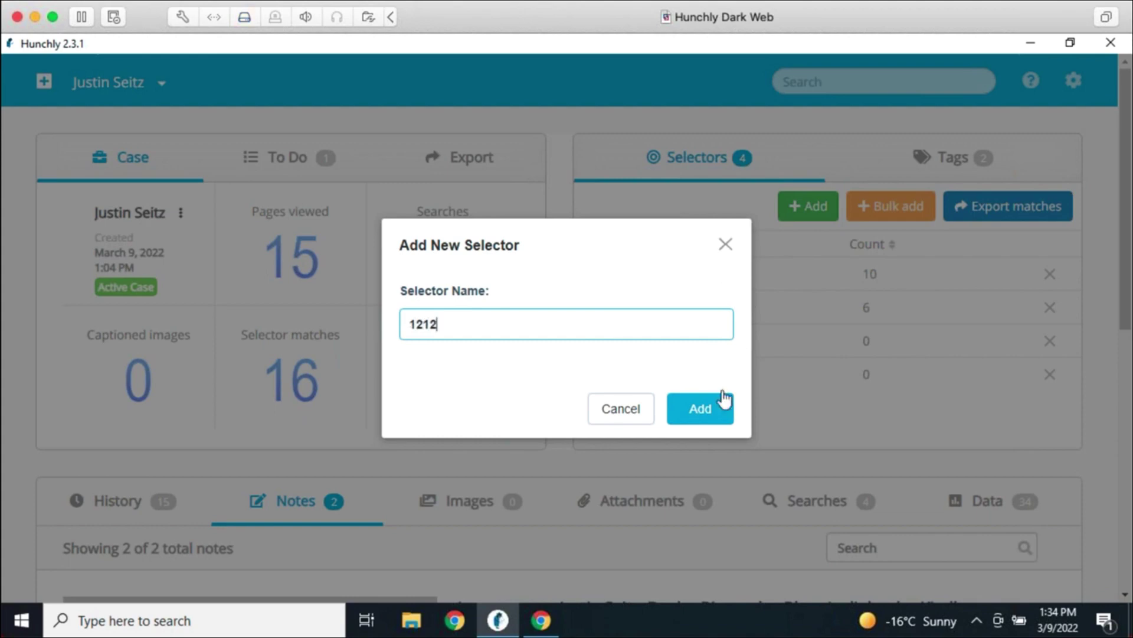
pyautogui.click(720, 400)
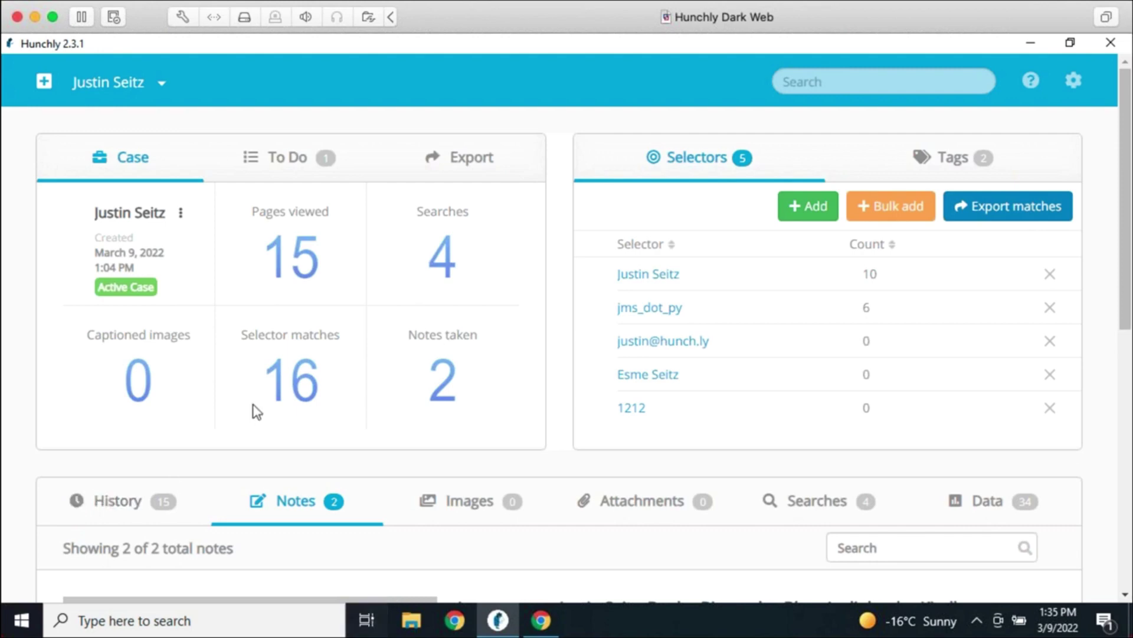
pyautogui.scroll(-3, 467, 375)
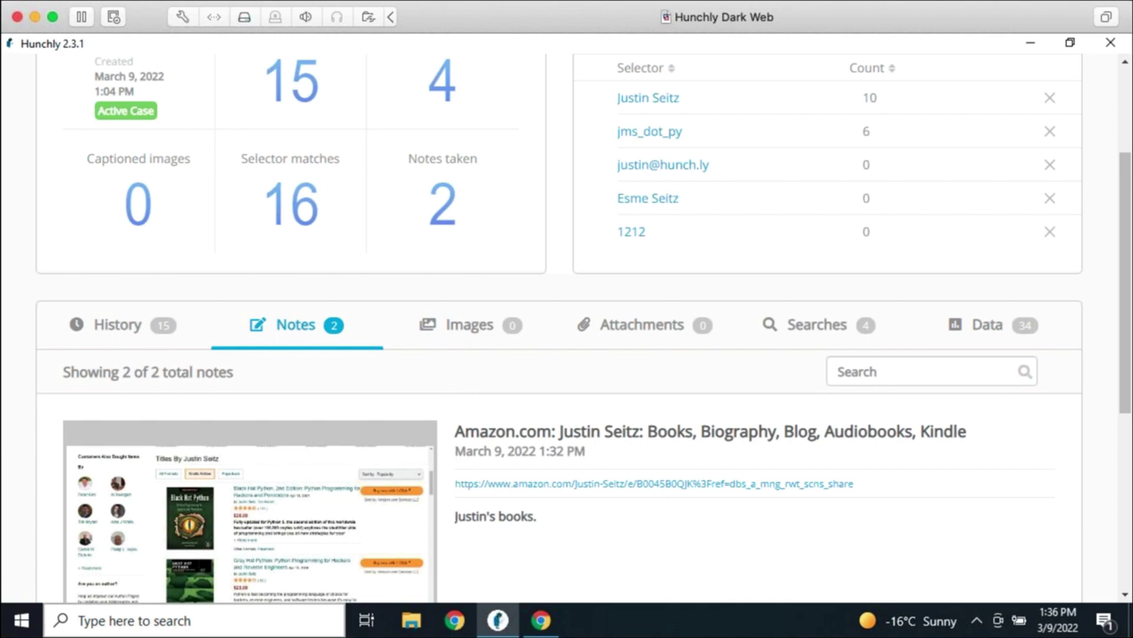
pyautogui.scroll(-3, 587, 420)
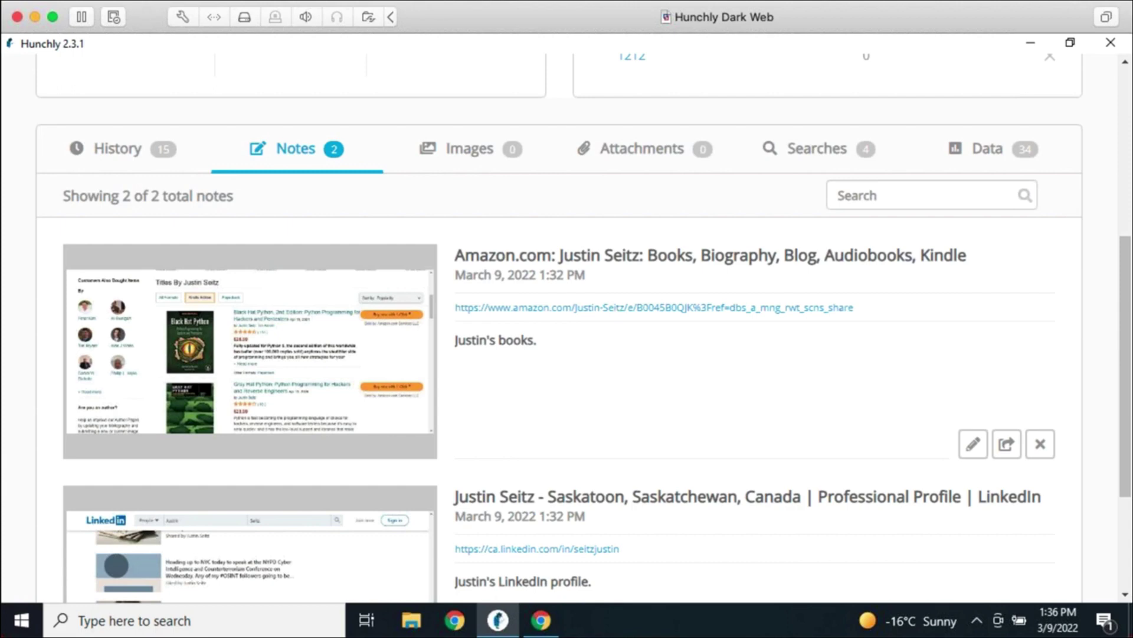
pyautogui.scroll(5, 761, 474)
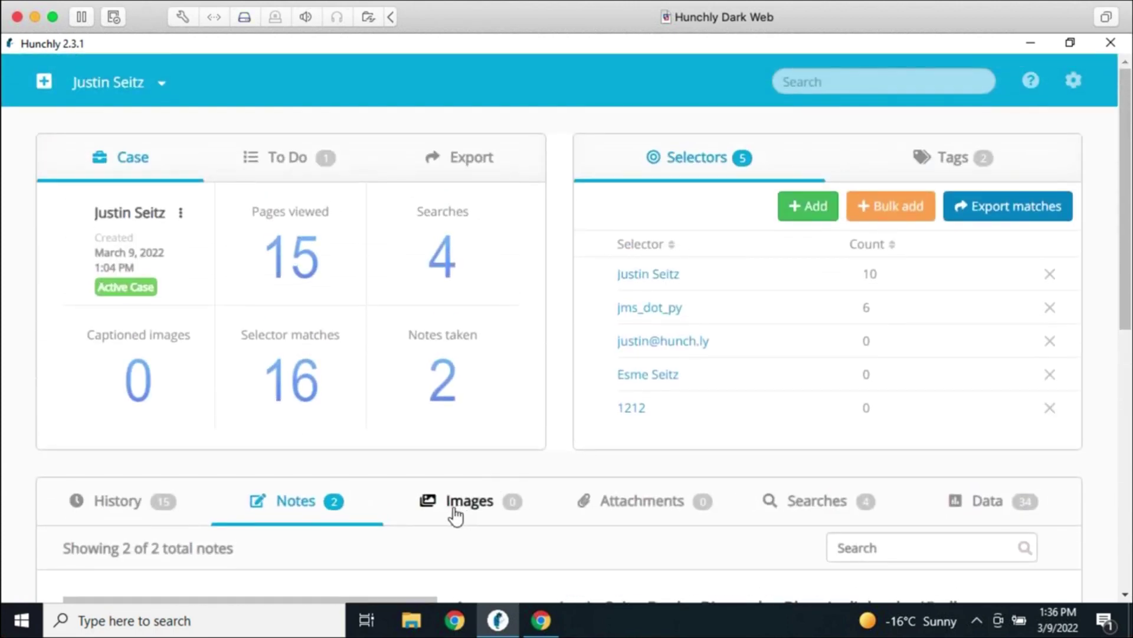
# Filter the Images tab to 'All images with EXIF', showing 3 images
pyautogui.click(458, 512)
pyautogui.scroll(-1, 631, 502)
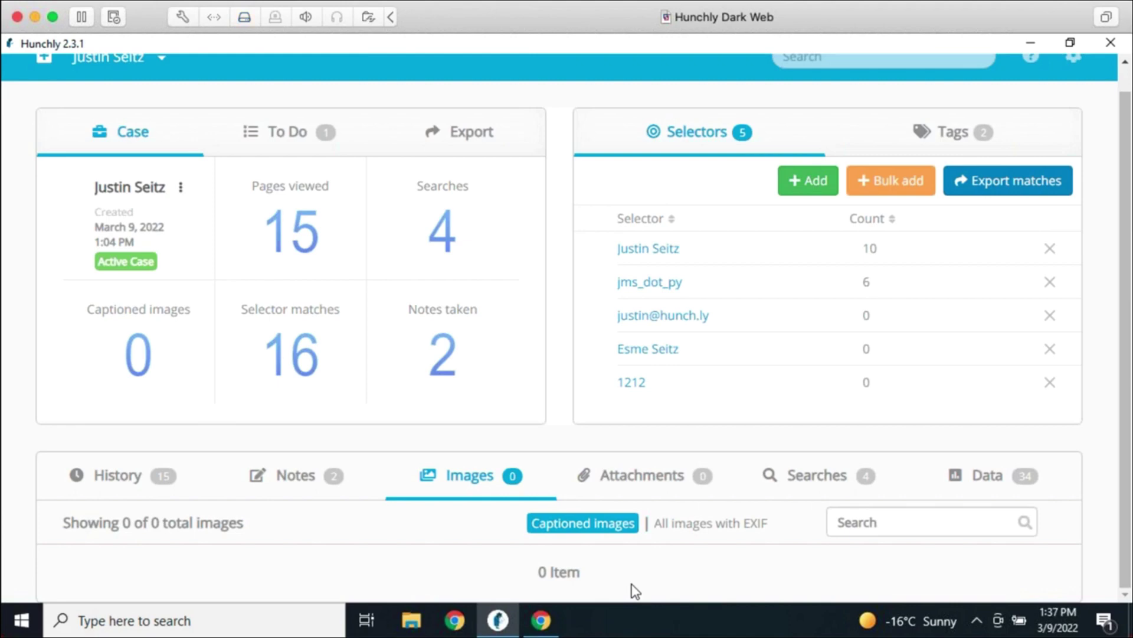
pyautogui.click(712, 523)
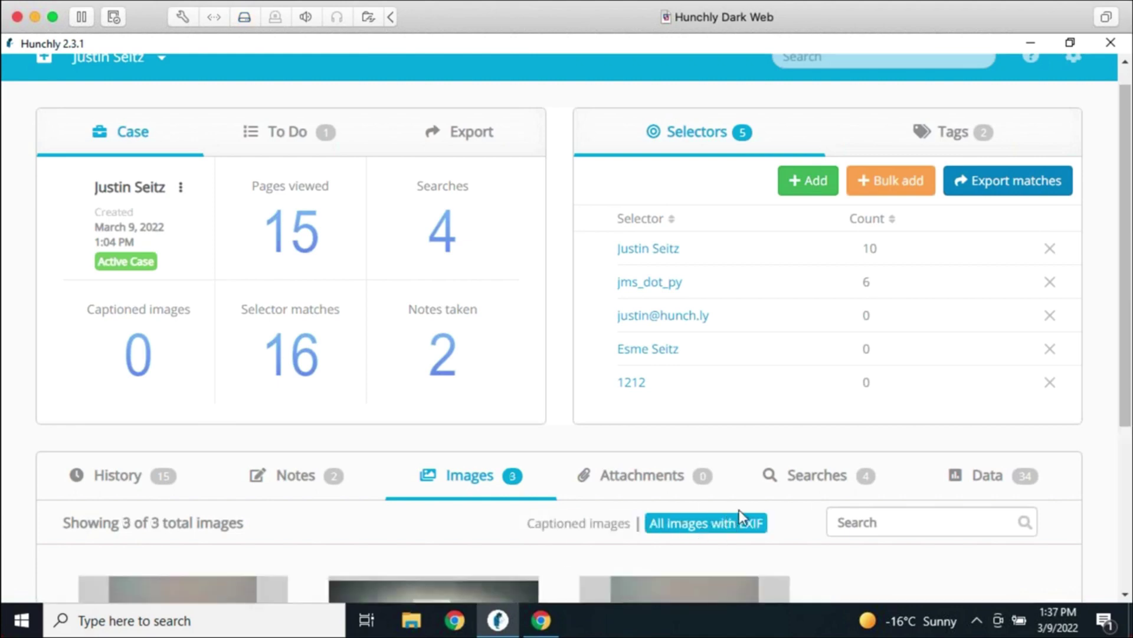
pyautogui.scroll(-4, 827, 531)
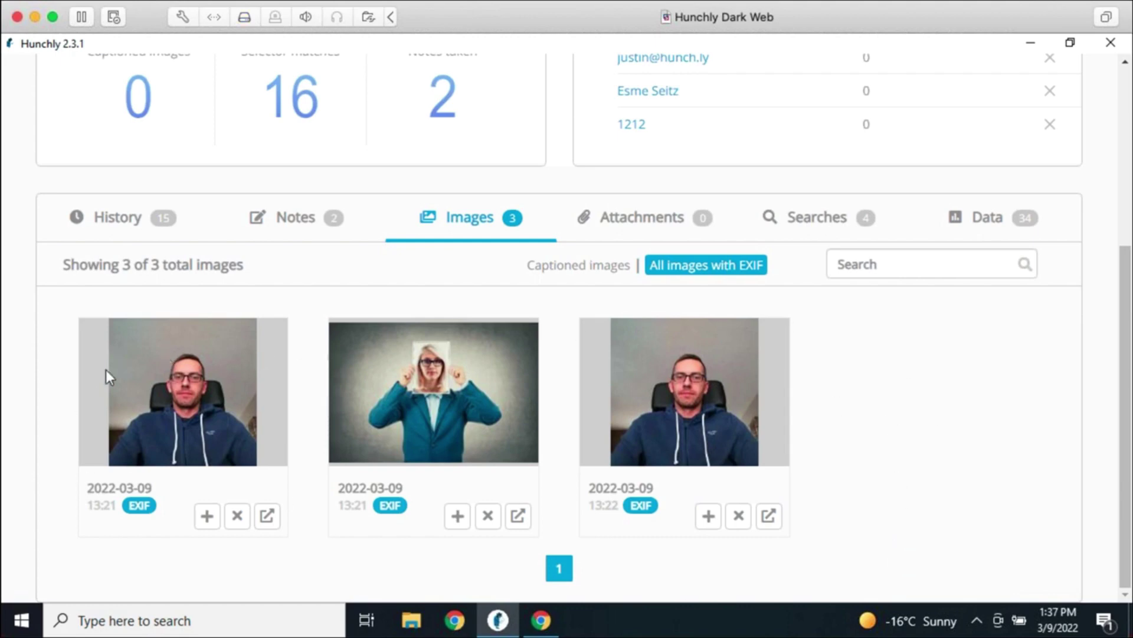
# Load arstechnica.com in Chrome and scroll down through its homepage story cards
pyautogui.click(544, 629)
pyautogui.click(427, 82)
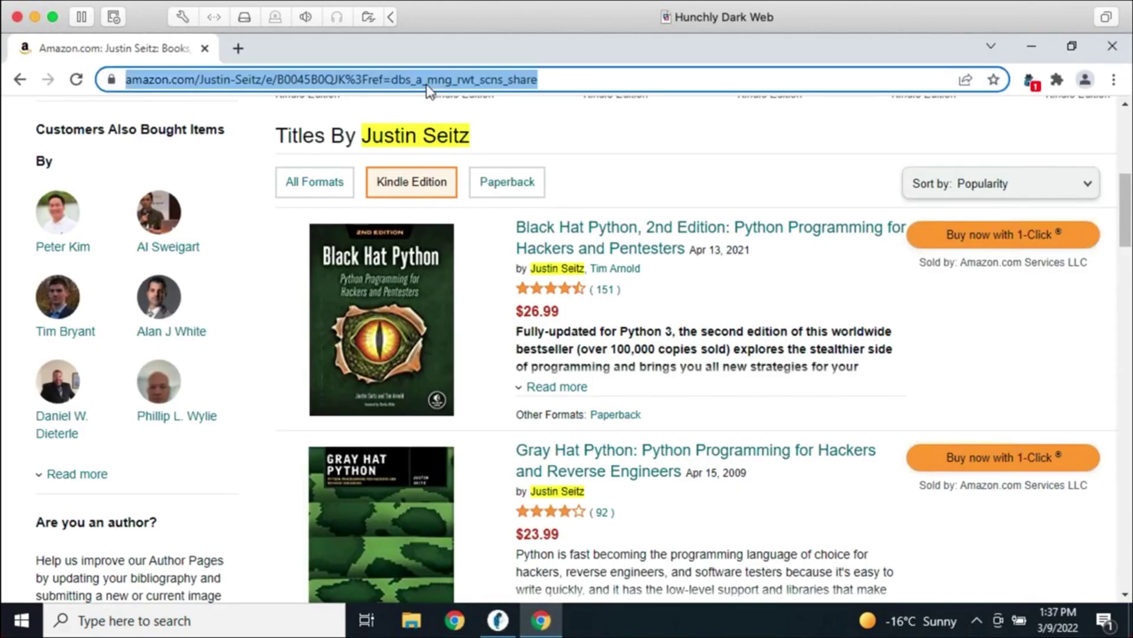
pyautogui.write('arstechnica.')
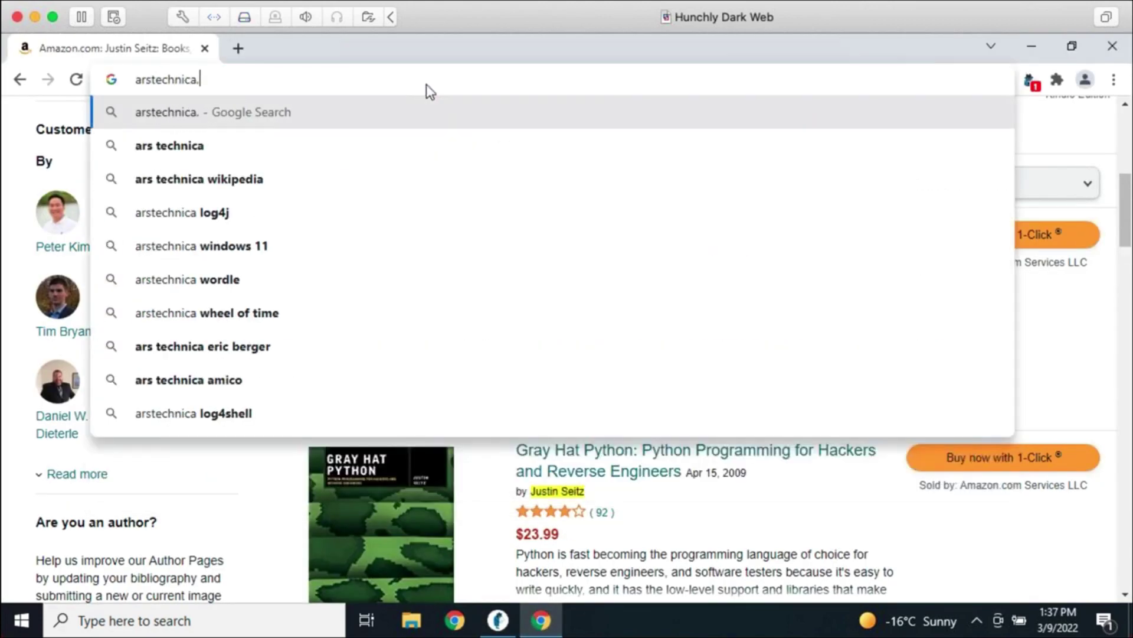
pyautogui.write('com')
pyautogui.press('Return')
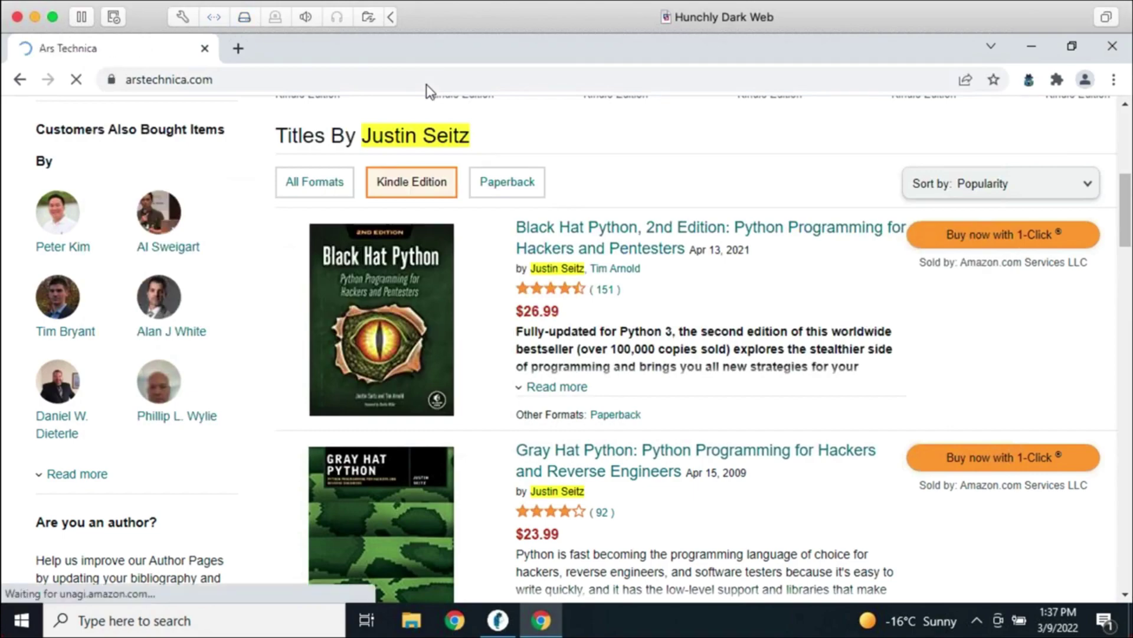
pyautogui.scroll(-5, 738, 328)
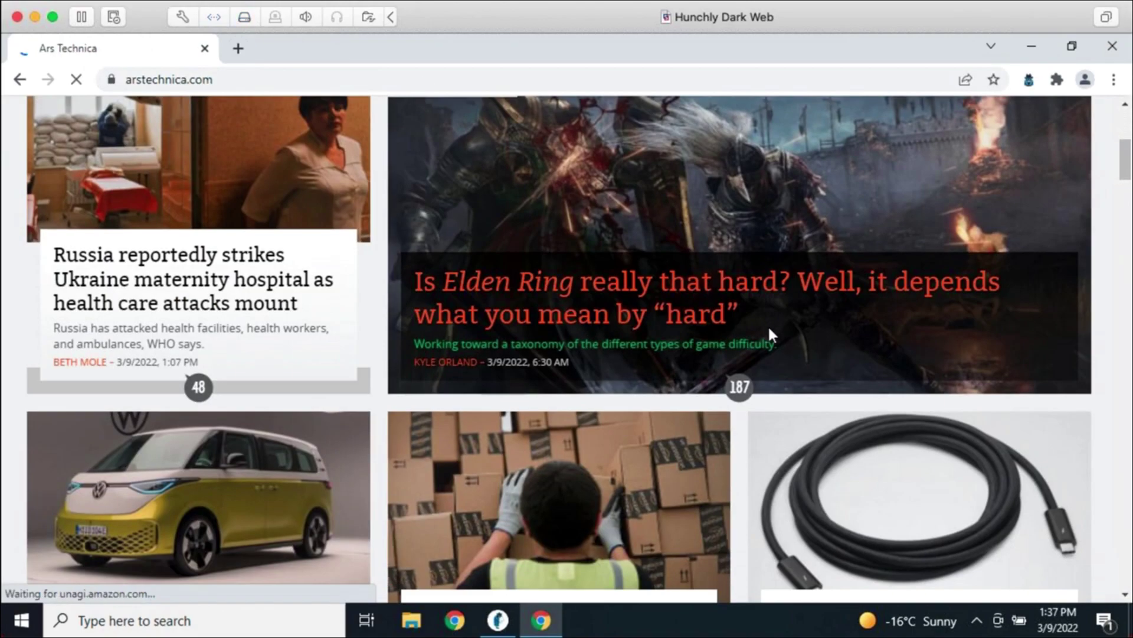
pyautogui.scroll(-15, 767, 333)
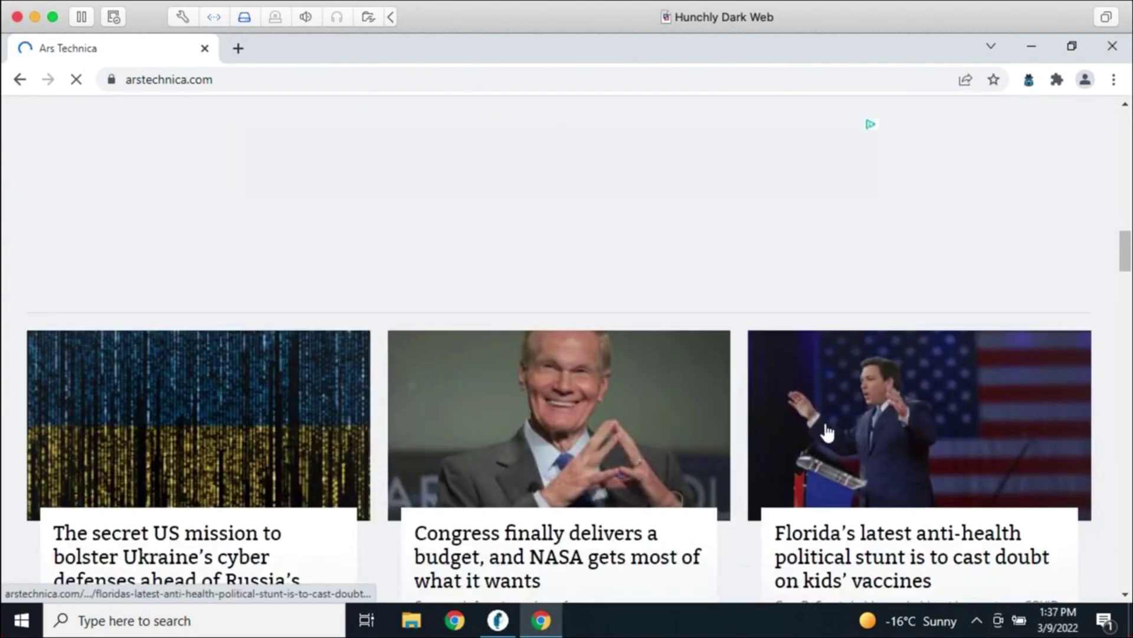
pyautogui.scroll(-5, 826, 432)
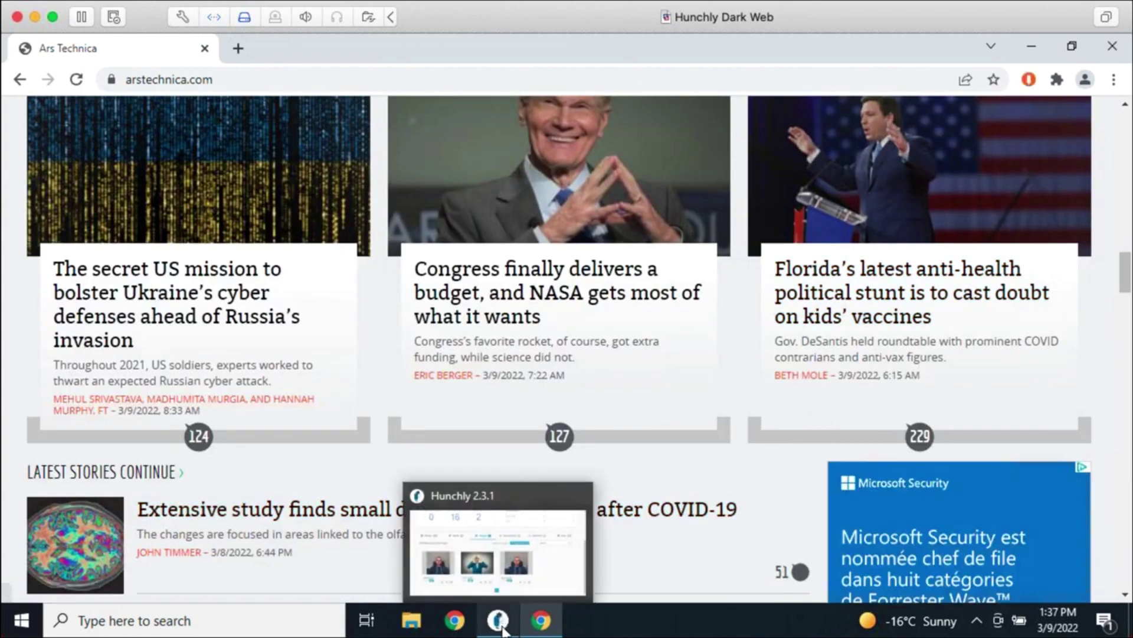
pyautogui.click(501, 627)
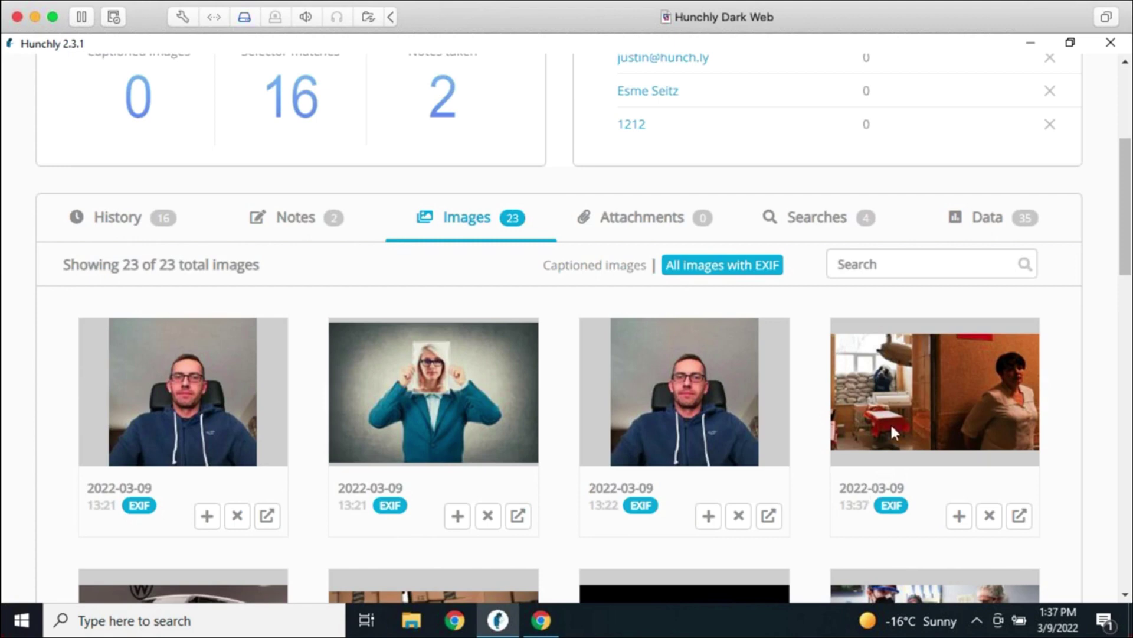
# Show the first image's EXIF metadata and select its BlackBerry Software version value
pyautogui.click(141, 506)
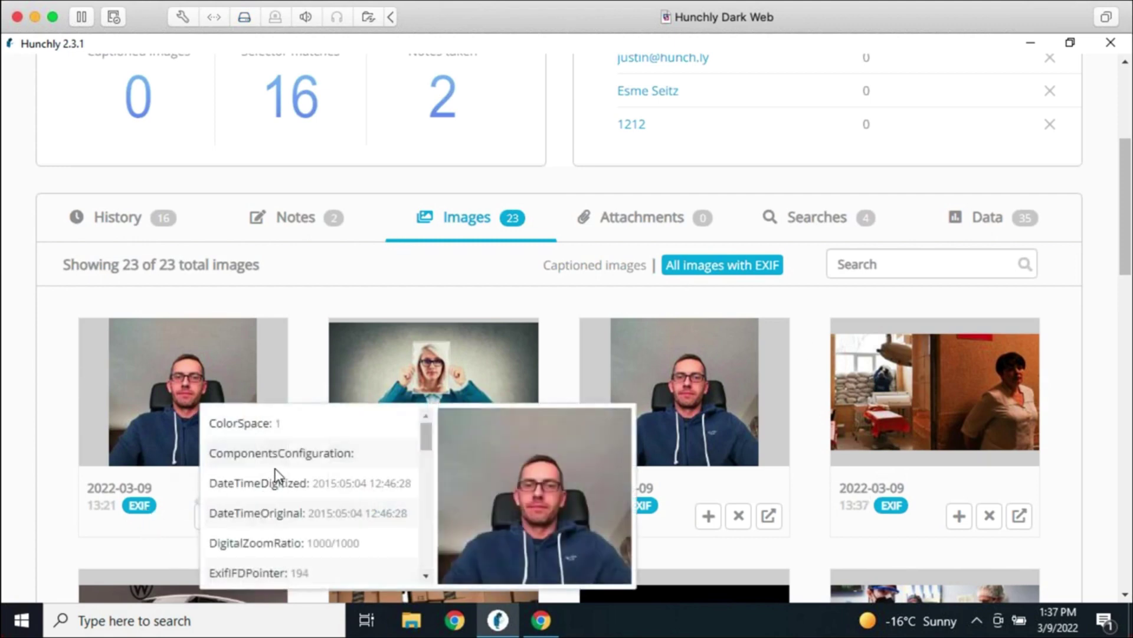
pyautogui.scroll(-3, 290, 481)
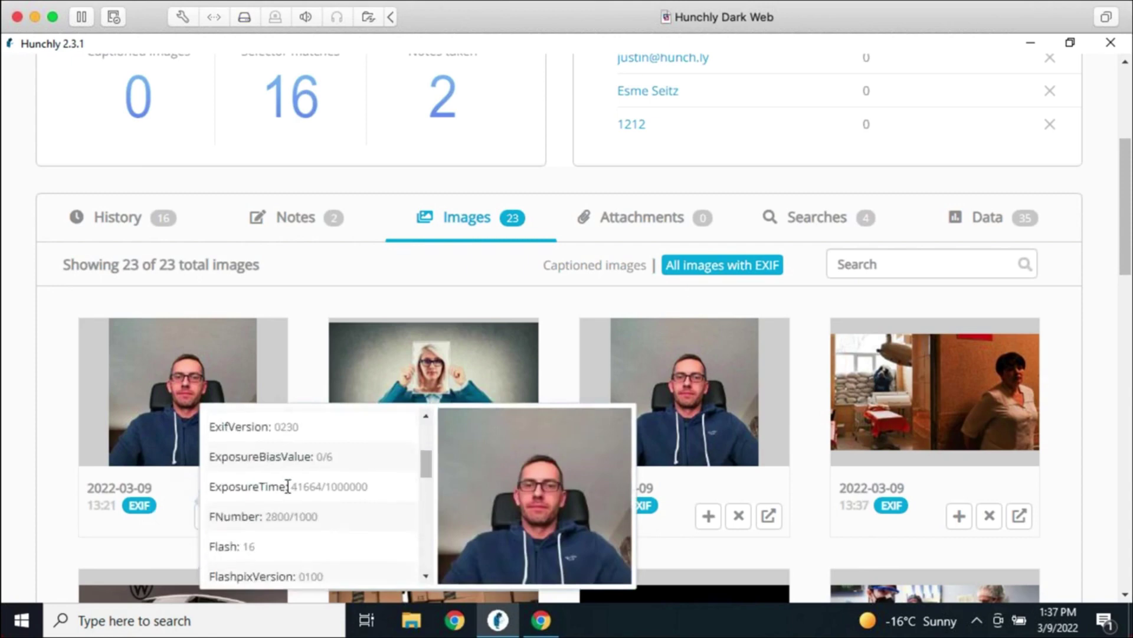
pyautogui.scroll(-5, 313, 514)
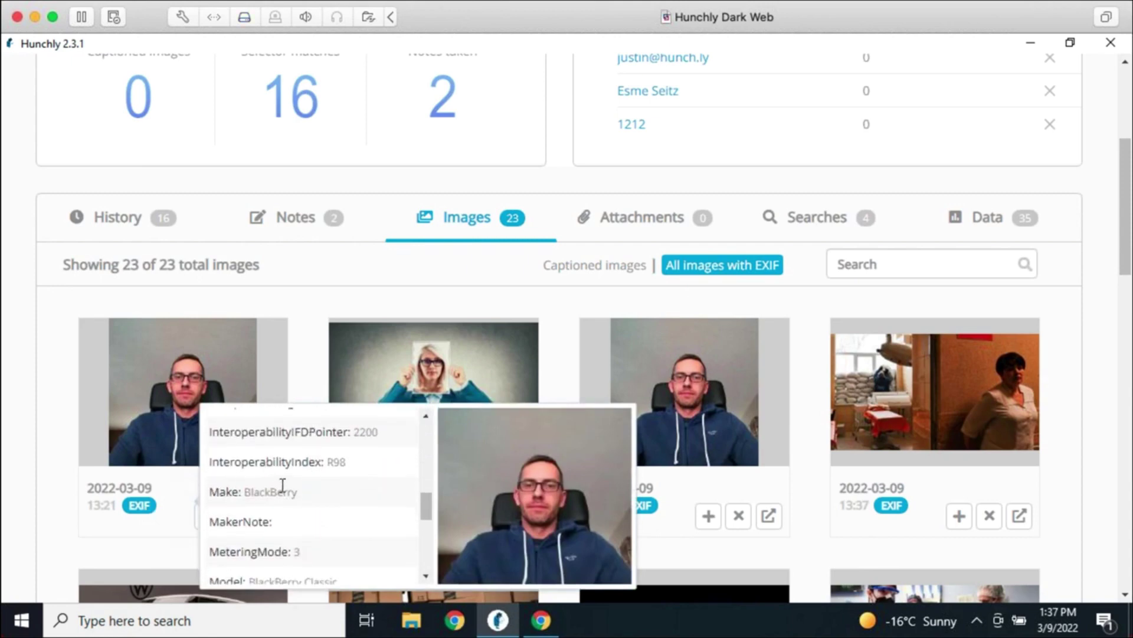
pyautogui.scroll(-5, 355, 452)
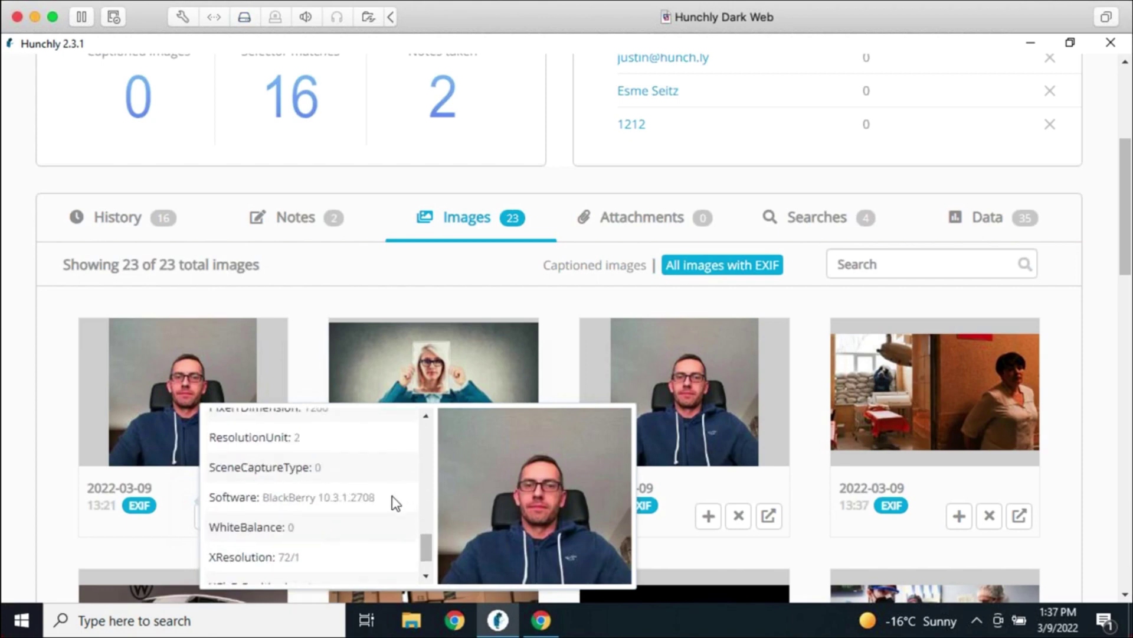
pyautogui.moveTo(395, 497); pyautogui.dragTo(264, 507)
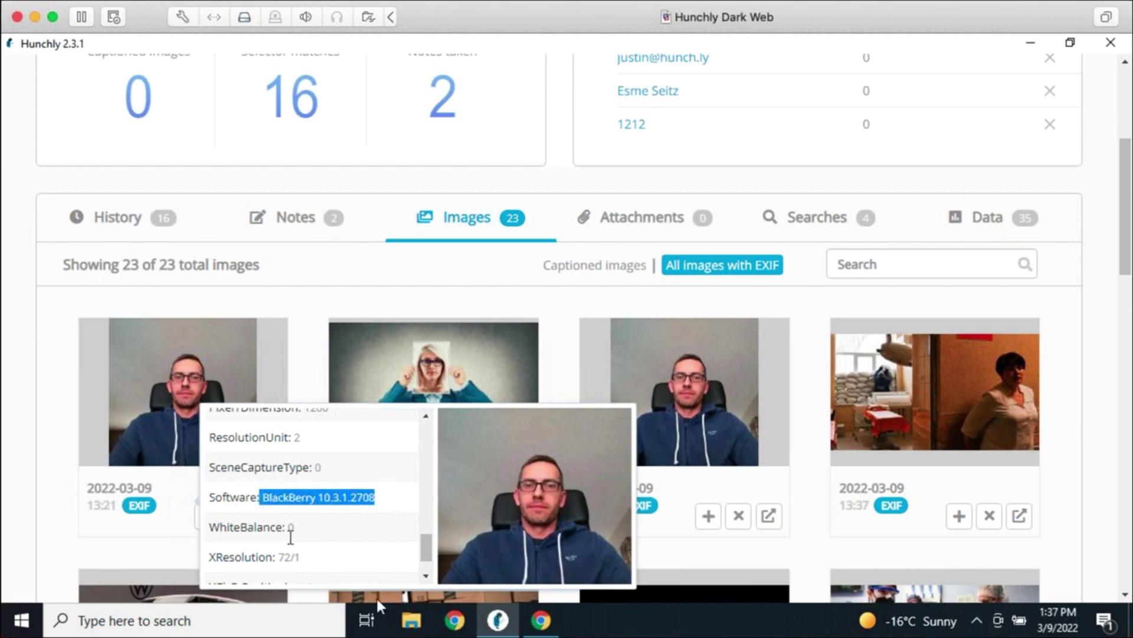
pyautogui.moveTo(388, 500); pyautogui.dragTo(261, 499)
pyautogui.scroll(-2, 313, 524)
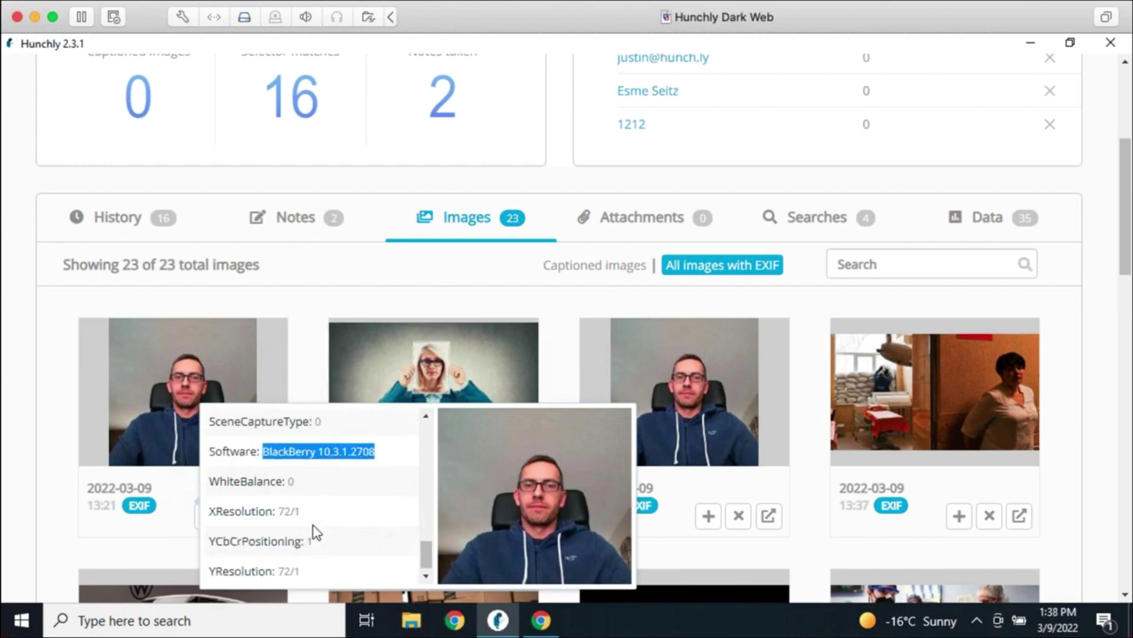
pyautogui.click(313, 373)
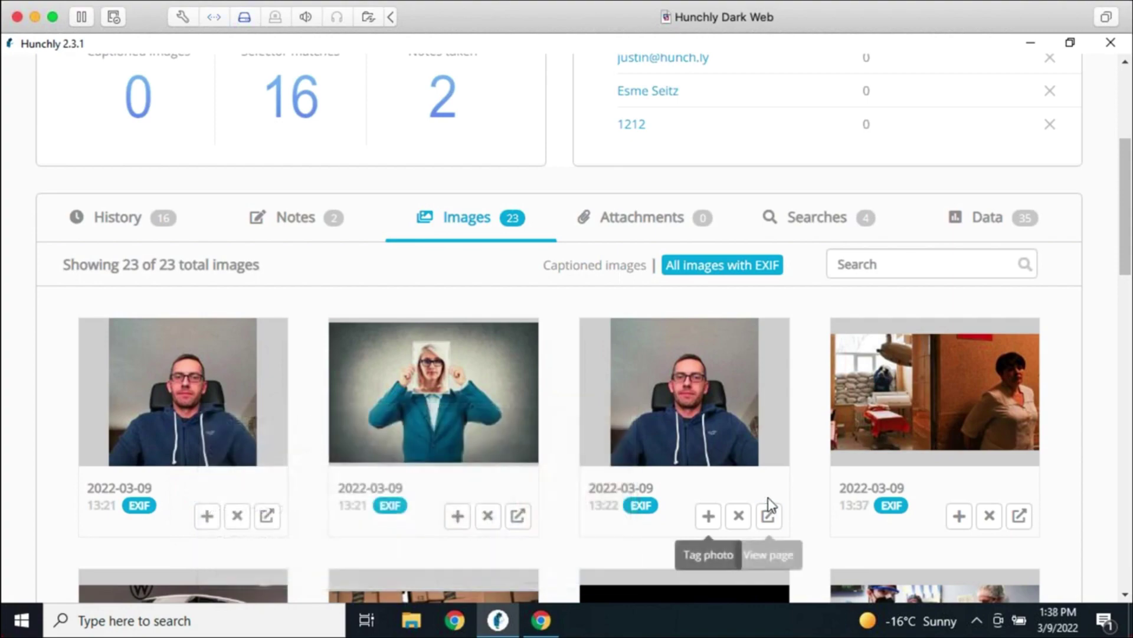
pyautogui.scroll(-6, 768, 499)
pyautogui.scroll(-3, 828, 502)
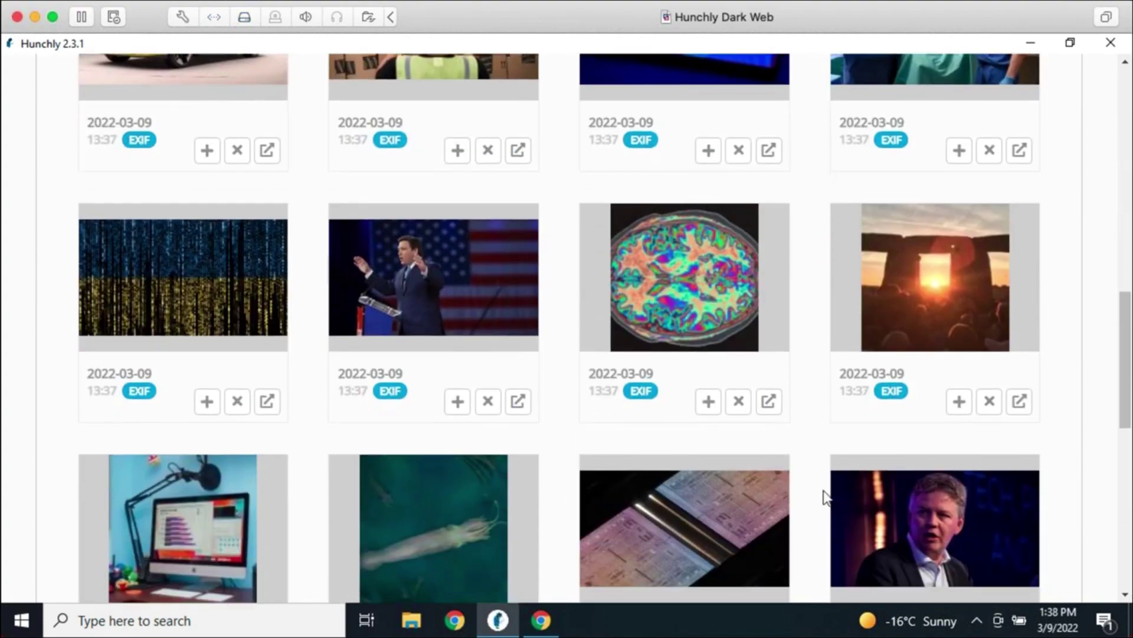
pyautogui.moveTo(397, 400)
pyautogui.scroll(8, 604, 395)
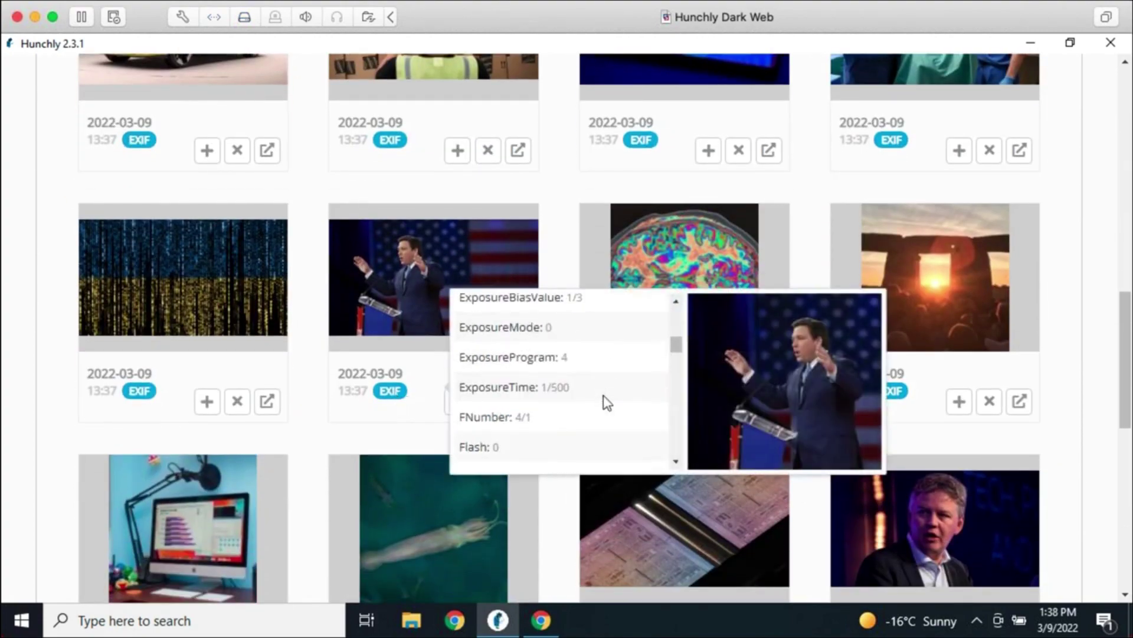
pyautogui.scroll(-8, 607, 362)
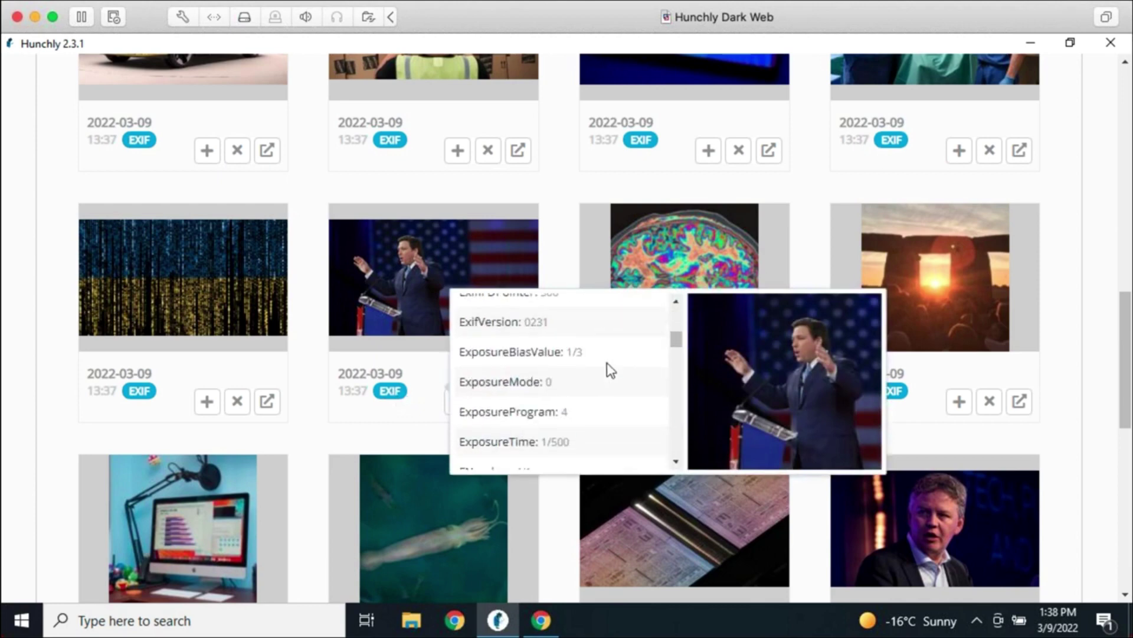
pyautogui.scroll(-3, 607, 363)
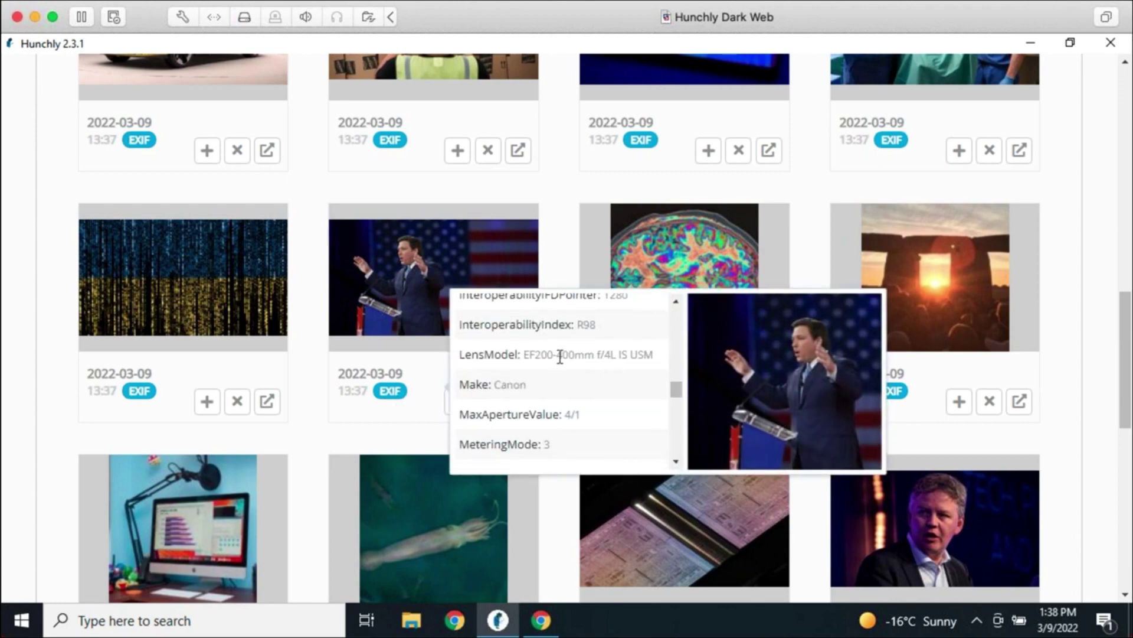
# Select the Canon LensModel value and scroll through the other images' EXIF metadata
pyautogui.moveTo(521, 355); pyautogui.dragTo(655, 354)
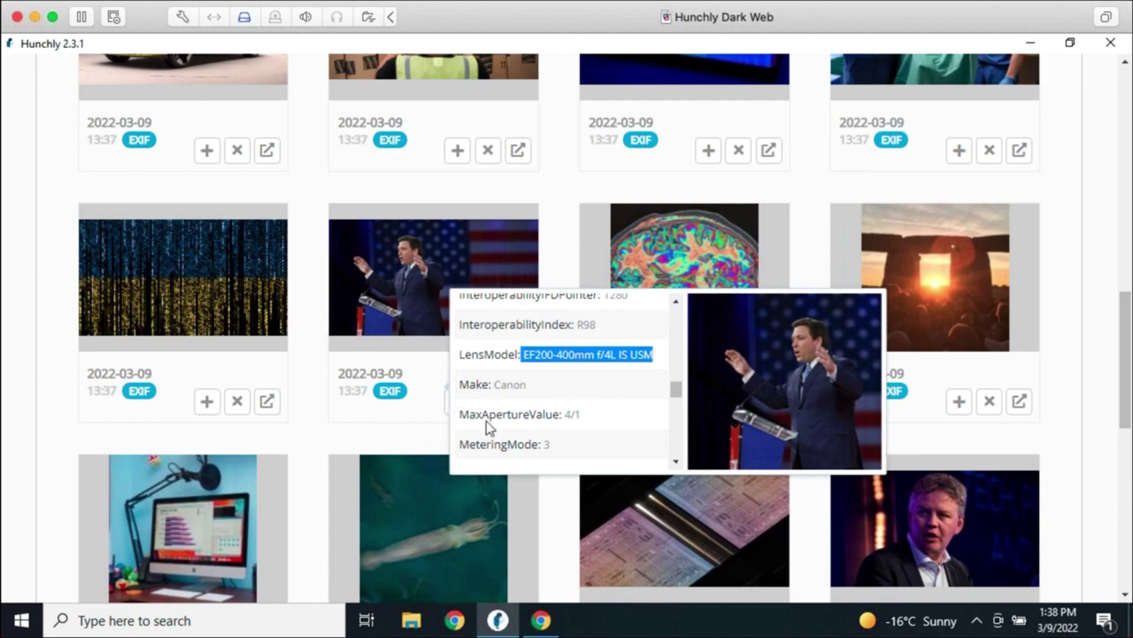
pyautogui.scroll(-1, 618, 392)
pyautogui.scroll(-6, 618, 391)
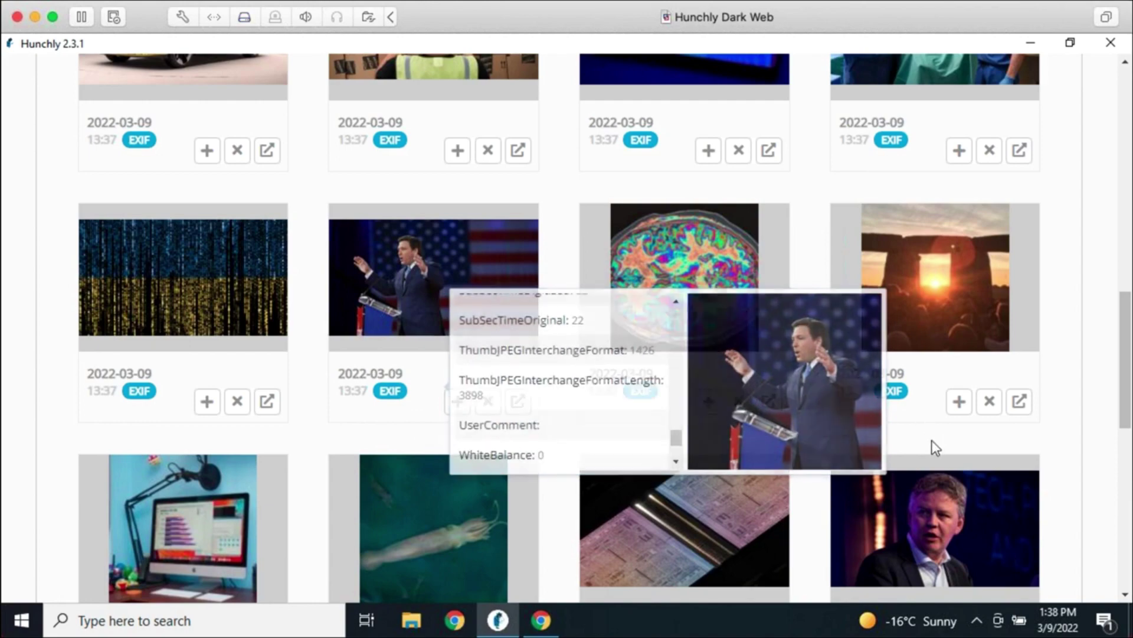
pyautogui.scroll(-3, 916, 430)
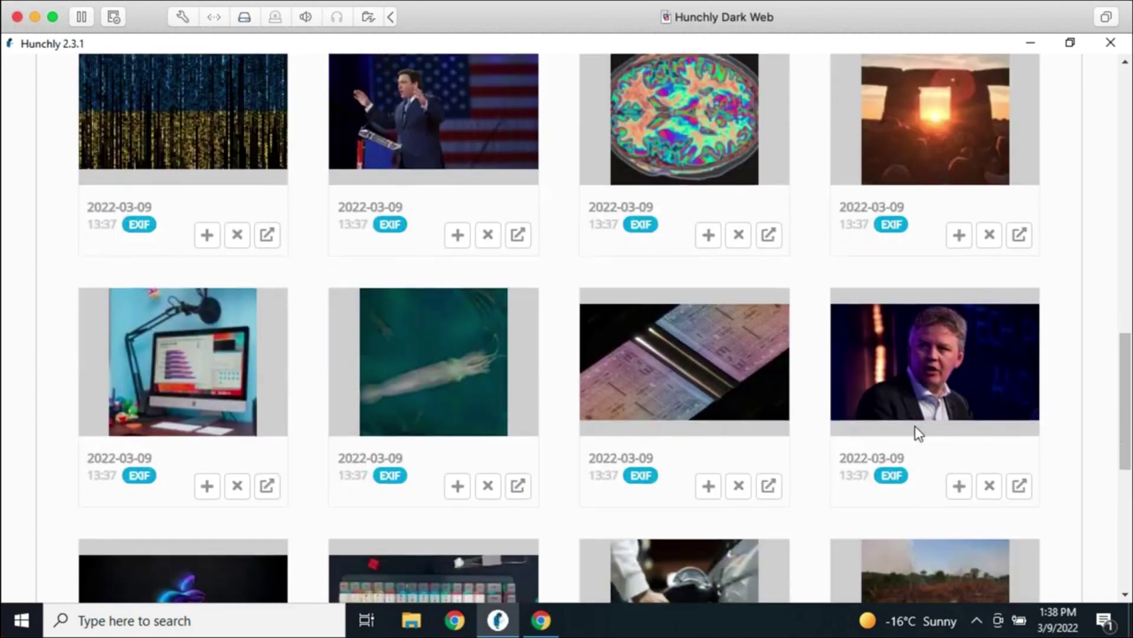
pyautogui.scroll(-6, 879, 524)
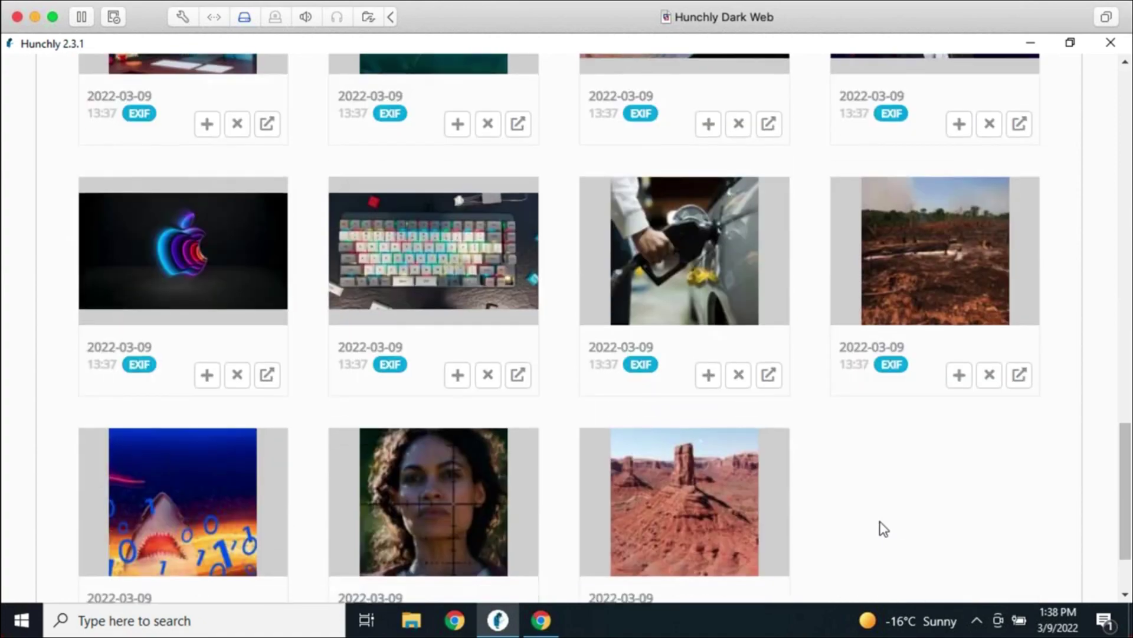
pyautogui.scroll(-2, 880, 525)
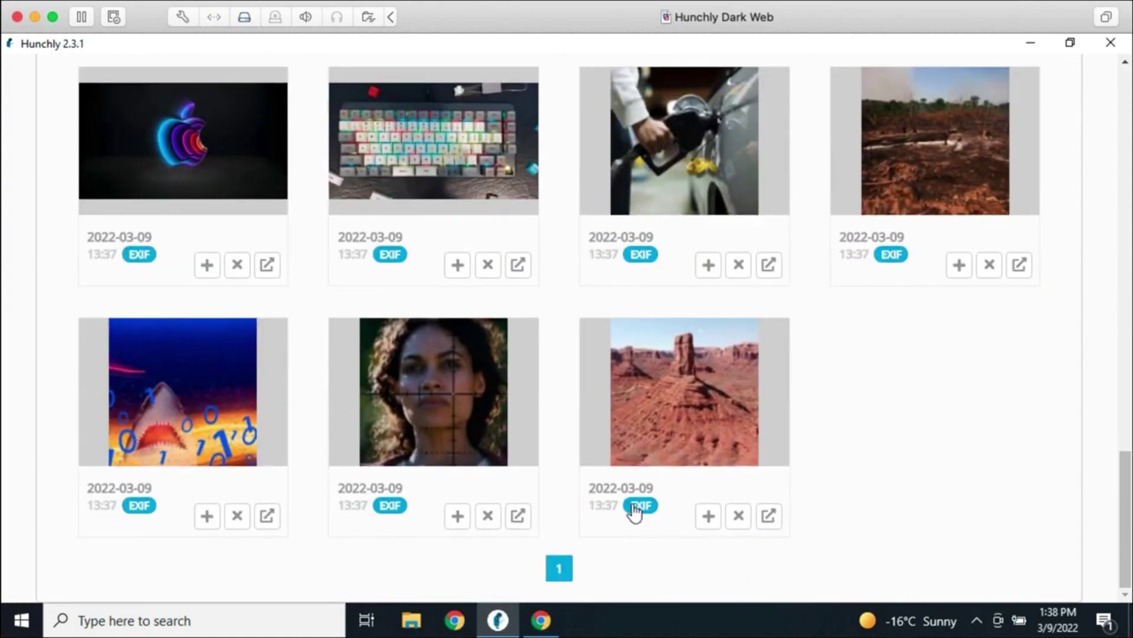
pyautogui.scroll(5, 846, 486)
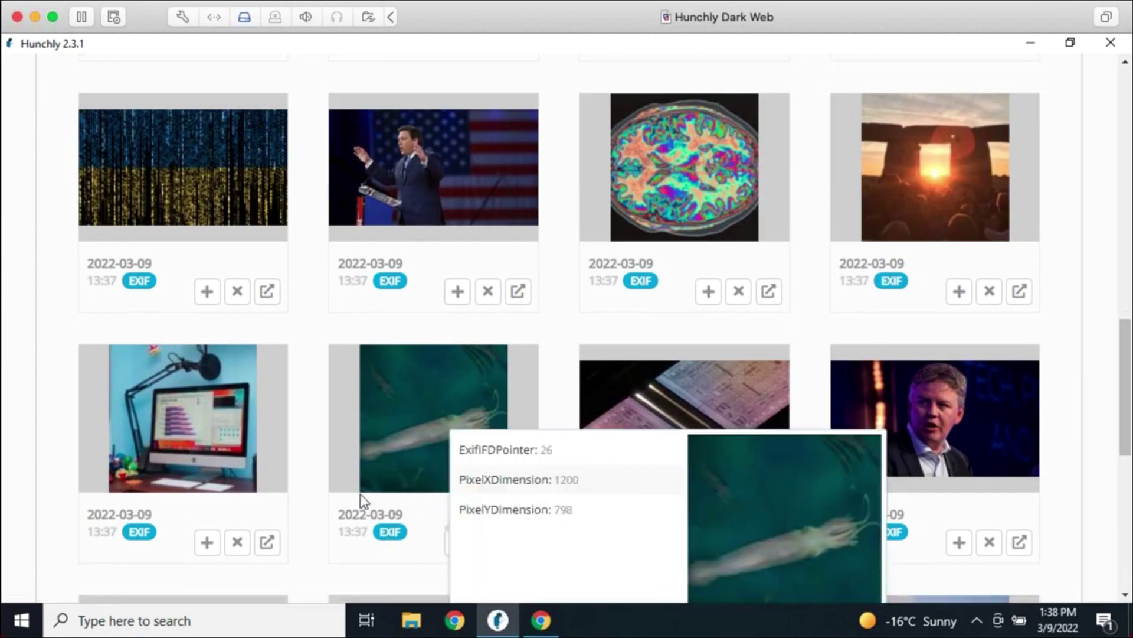
pyautogui.scroll(4, 363, 446)
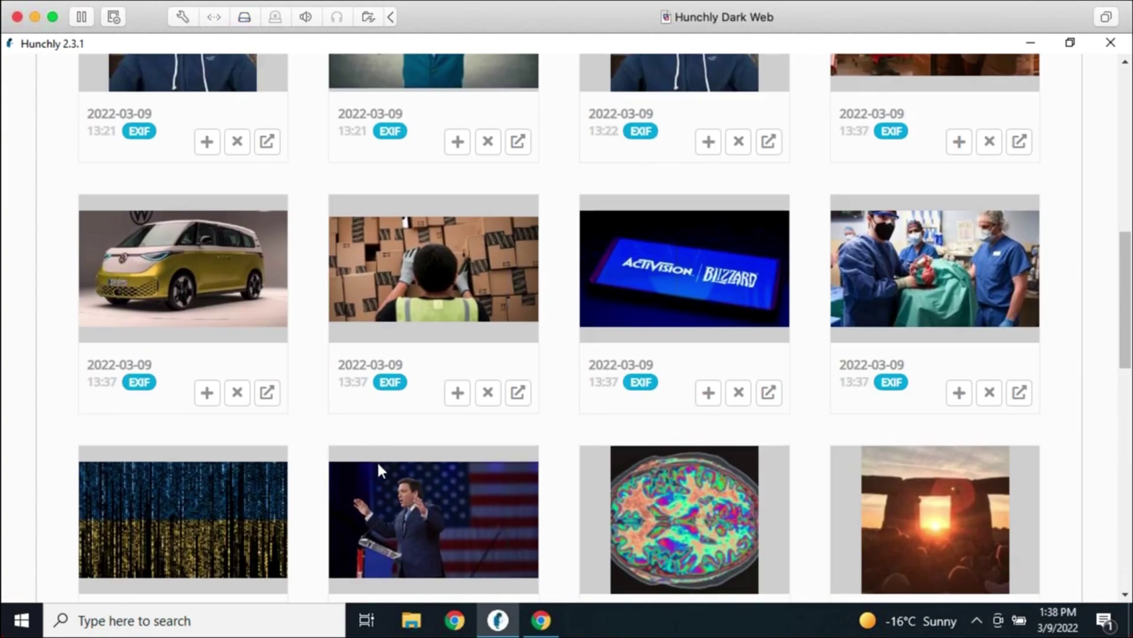
pyautogui.scroll(5, 378, 462)
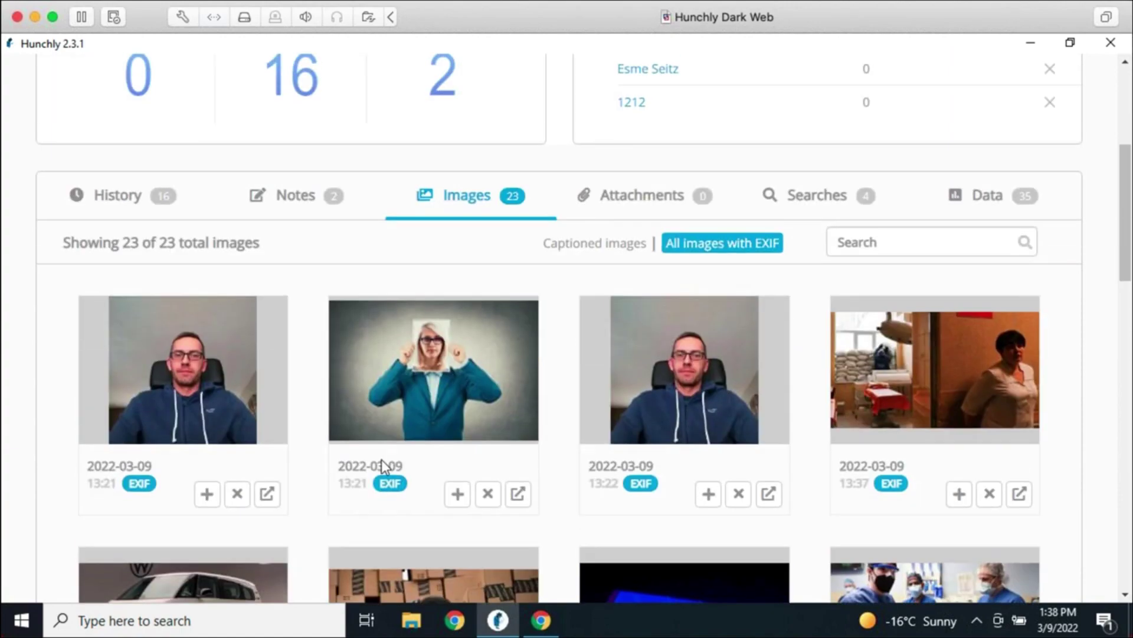
pyautogui.scroll(3, 372, 455)
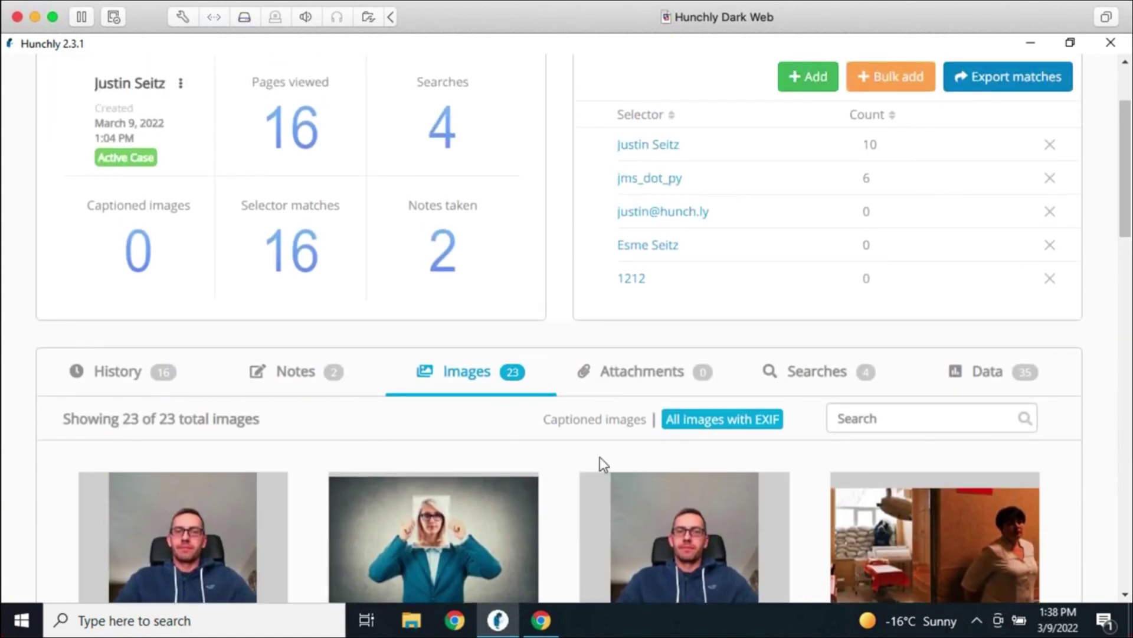
pyautogui.scroll(-5, 928, 475)
pyautogui.moveTo(885, 397)
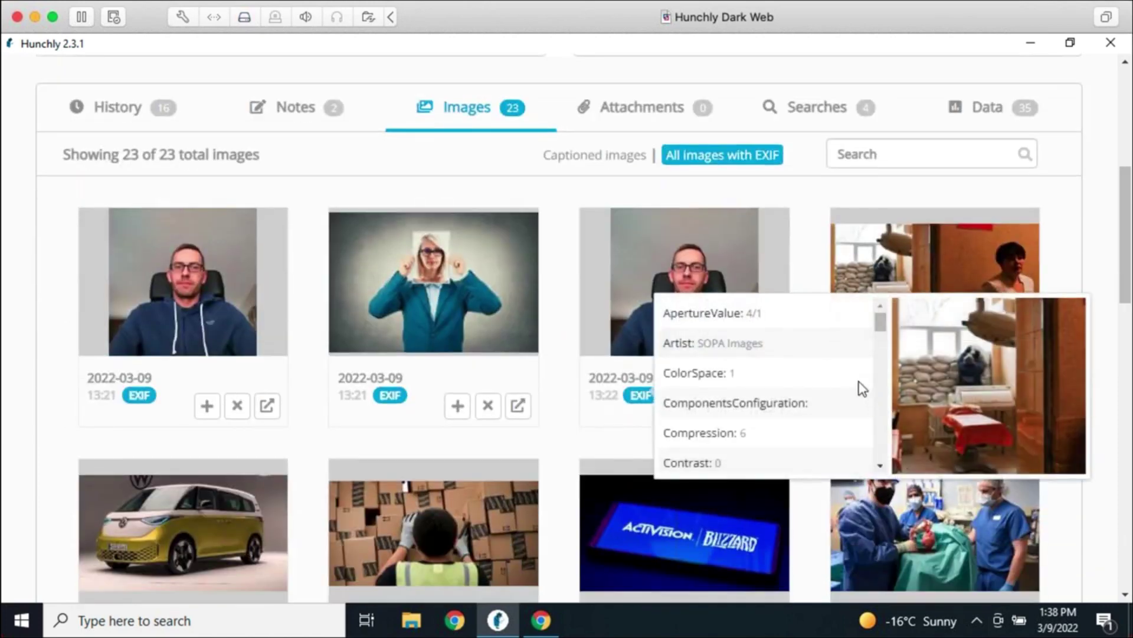
pyautogui.scroll(2, 862, 388)
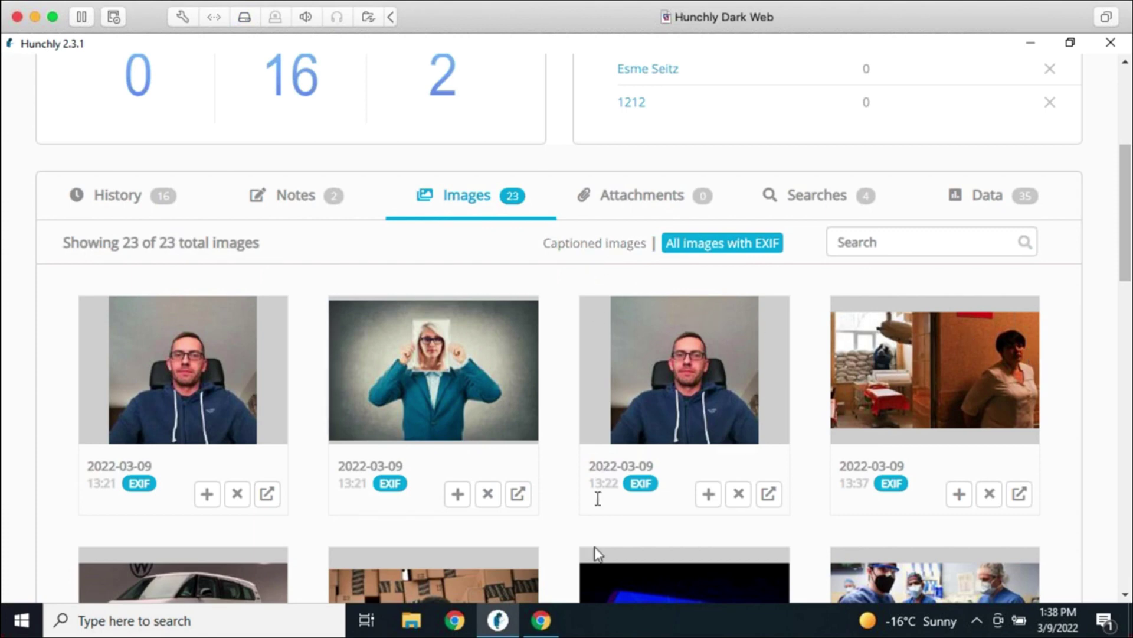
pyautogui.click(541, 620)
# Open the Ars Technica Elden Ring feature story and scroll through it
pyautogui.scroll(20, 632, 518)
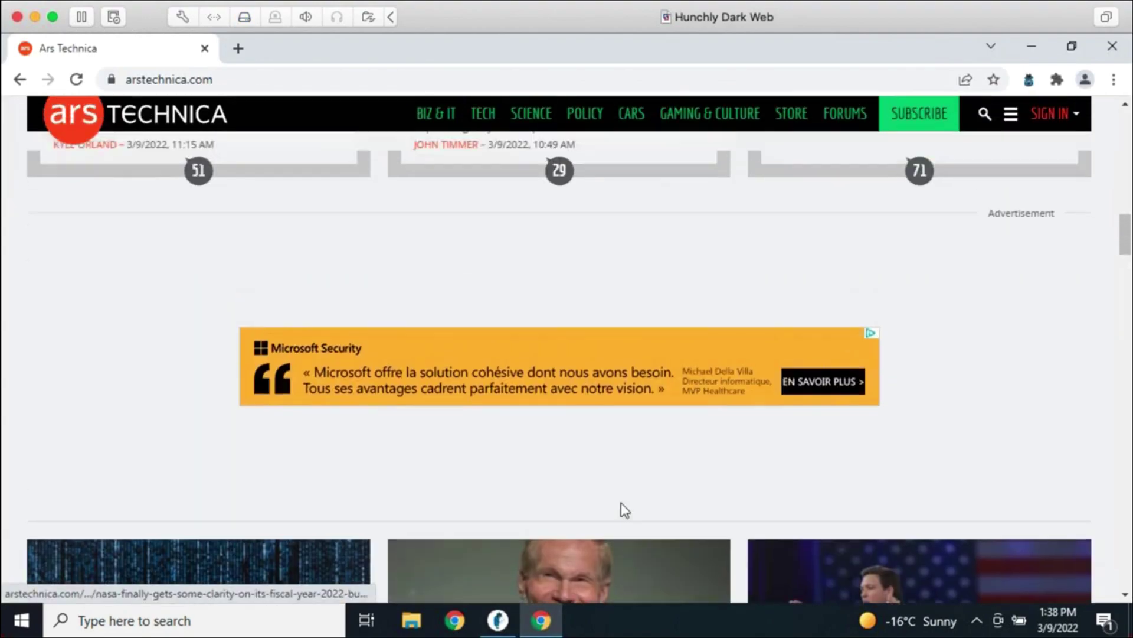
pyautogui.scroll(-5, 600, 467)
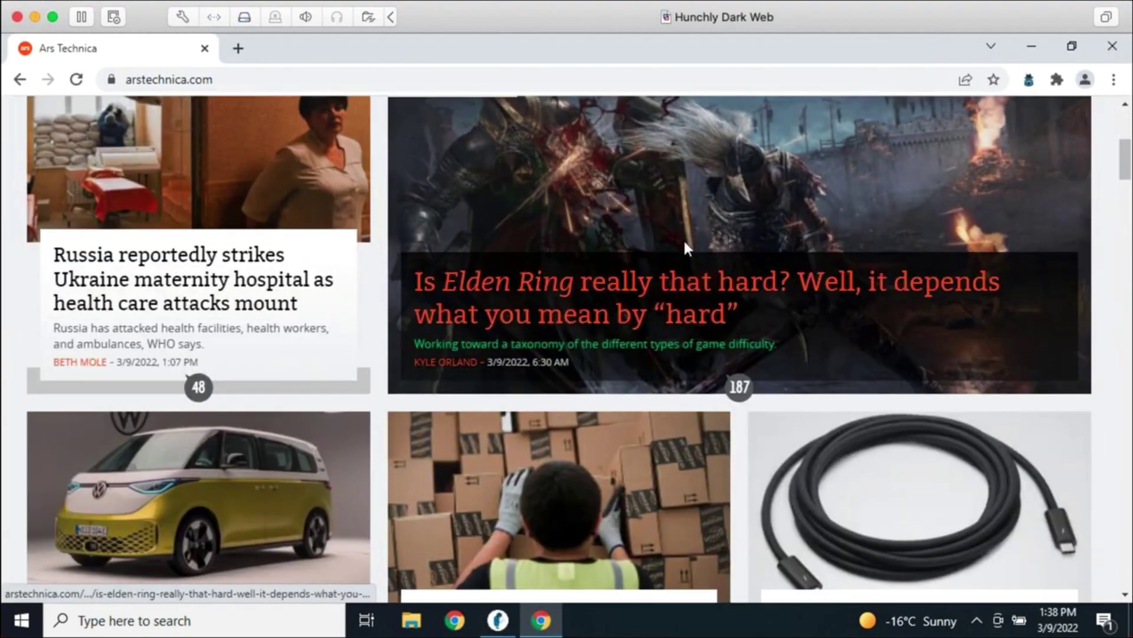
pyautogui.click(690, 233)
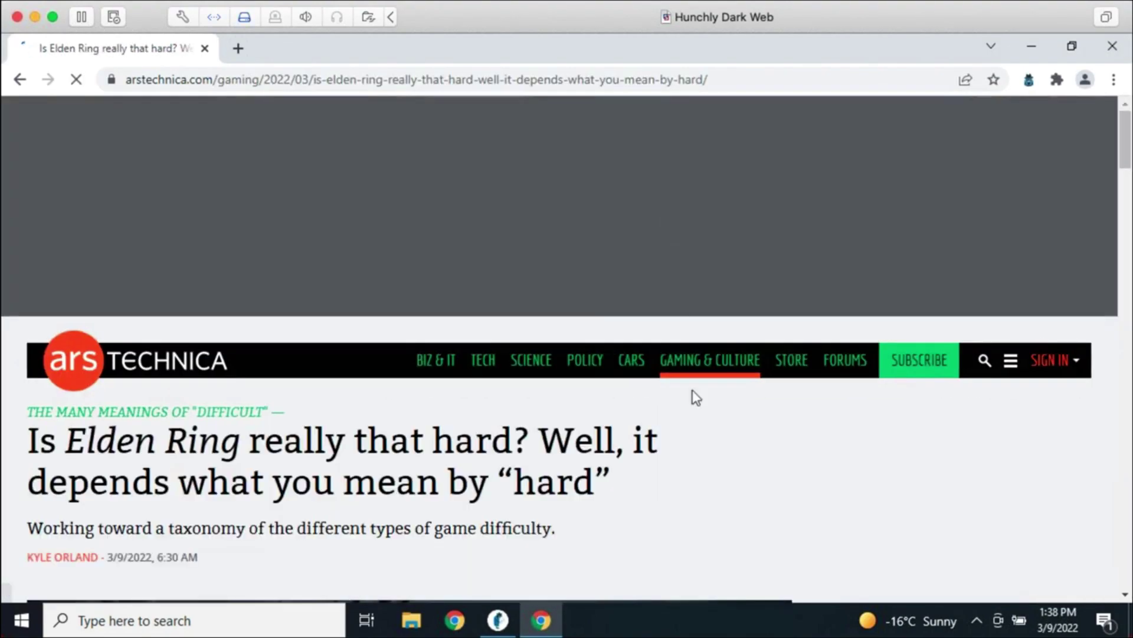
pyautogui.scroll(-10, 613, 444)
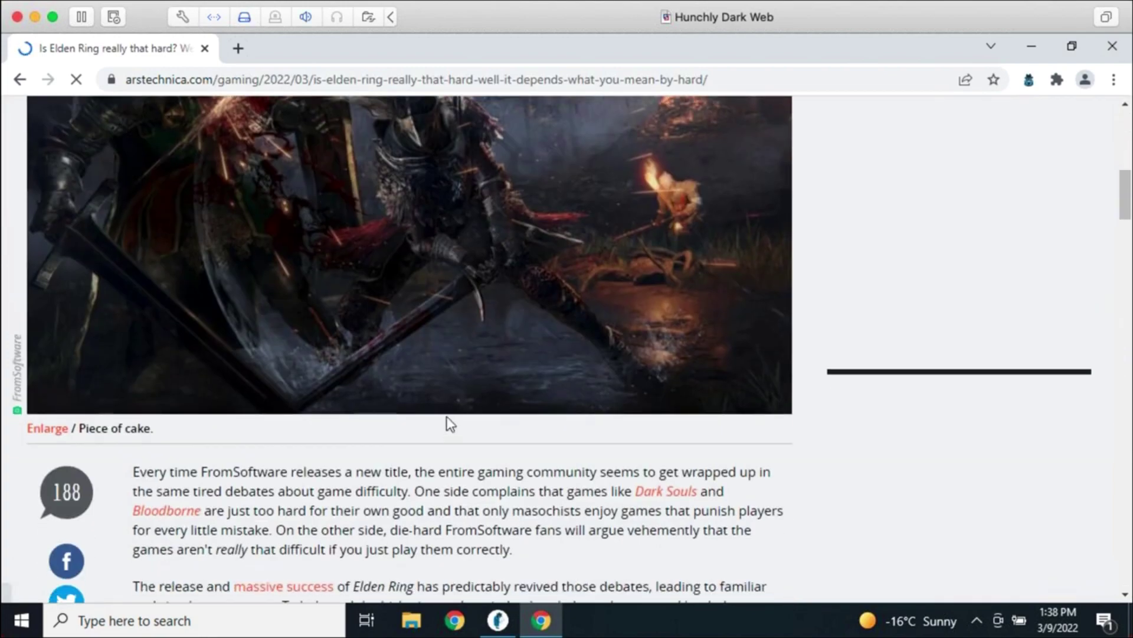
pyautogui.scroll(5, 447, 423)
pyautogui.scroll(-3, 439, 471)
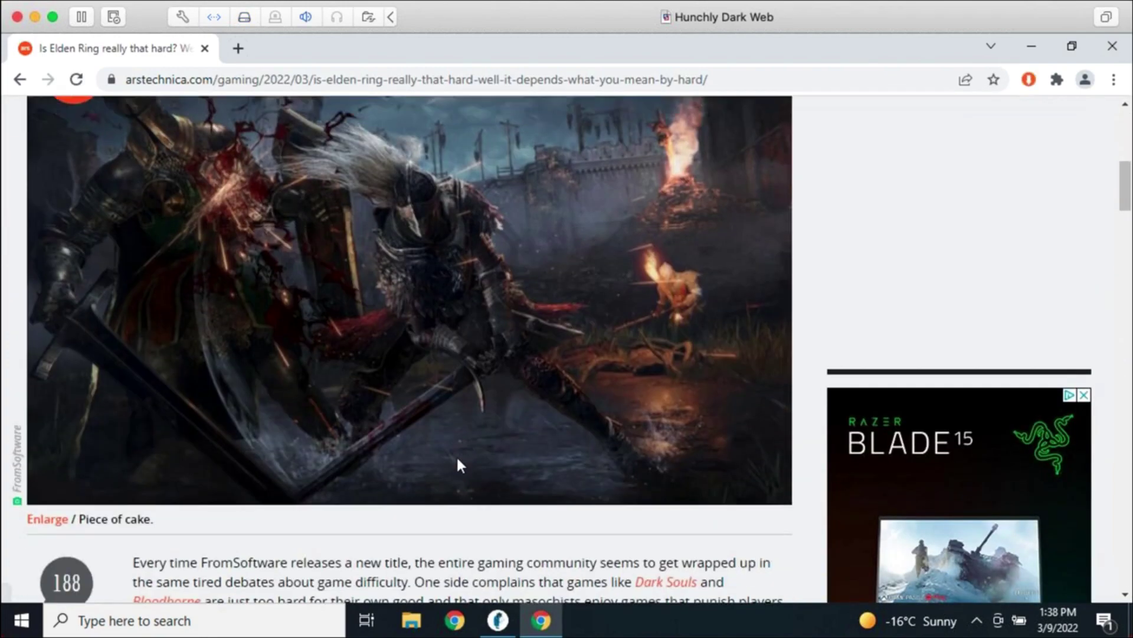
# Give the article's lead image the Hunchly caption 'Elden Ring game droolllll.' and save it
pyautogui.rightClick(323, 274)
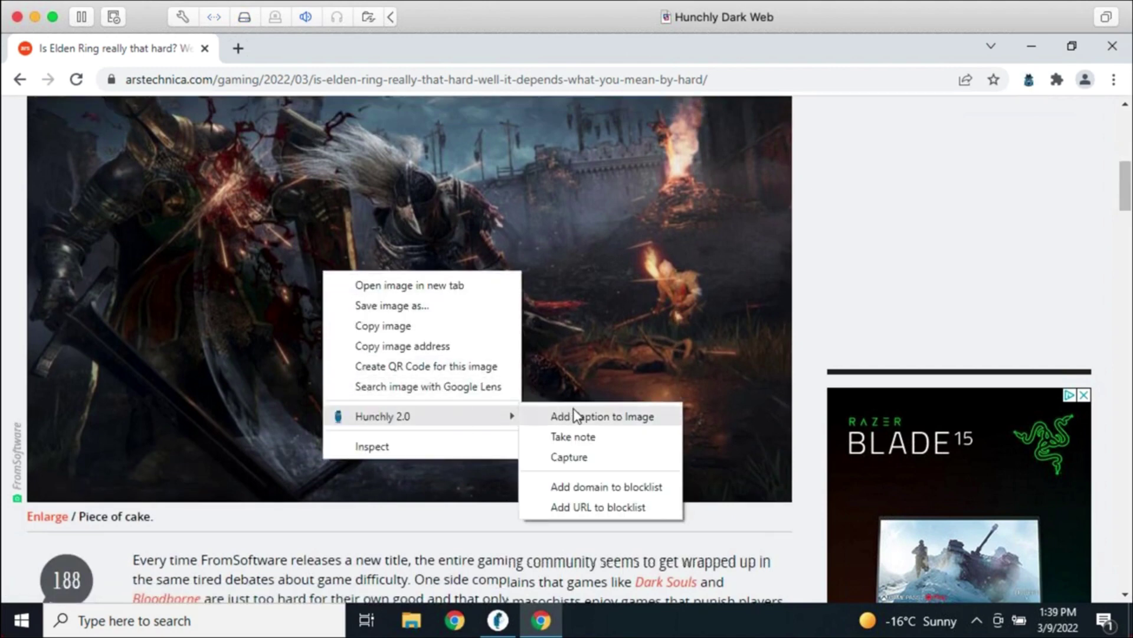
pyautogui.click(577, 419)
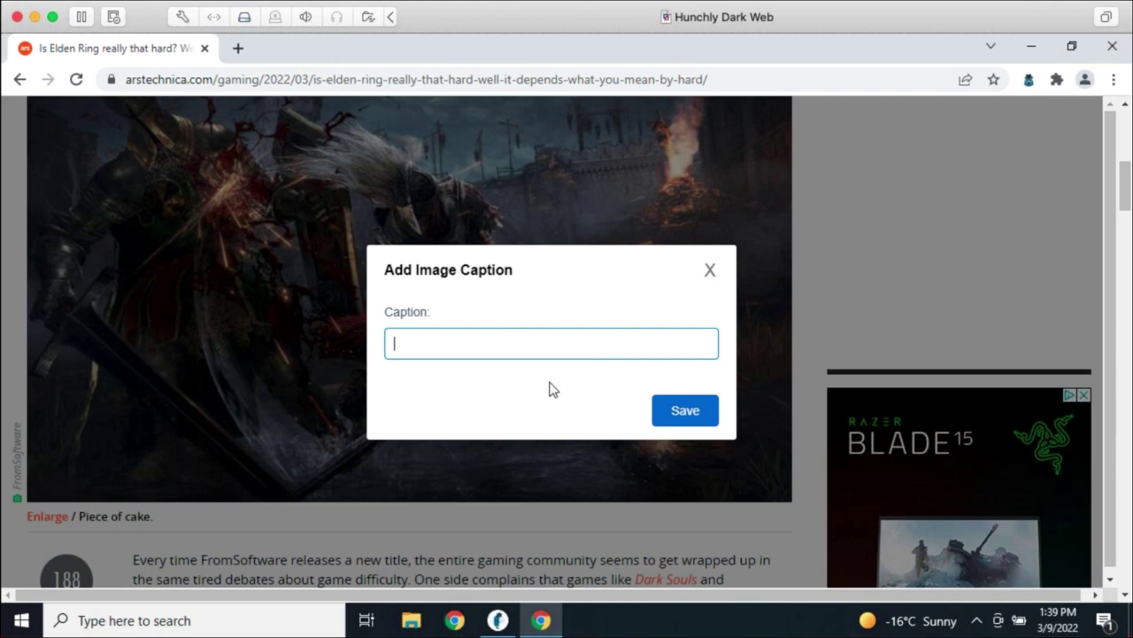
pyautogui.write('den Ring game *dro')
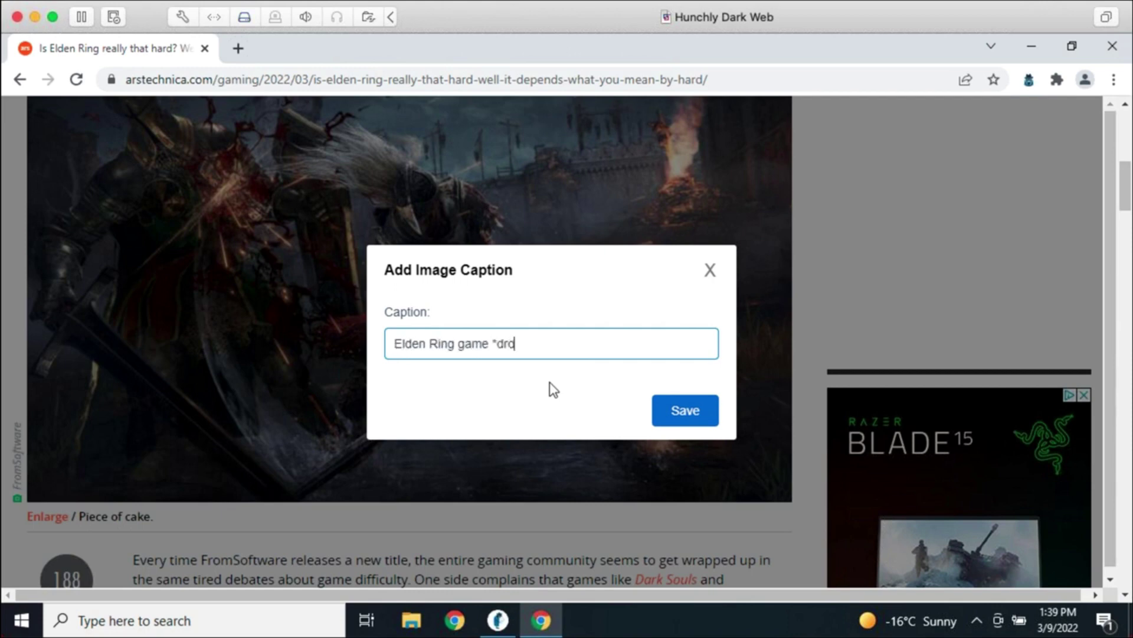
pyautogui.press('BackSpace')
pyautogui.press('BackSpace')
pyautogui.write('drool')
pyautogui.click(676, 412)
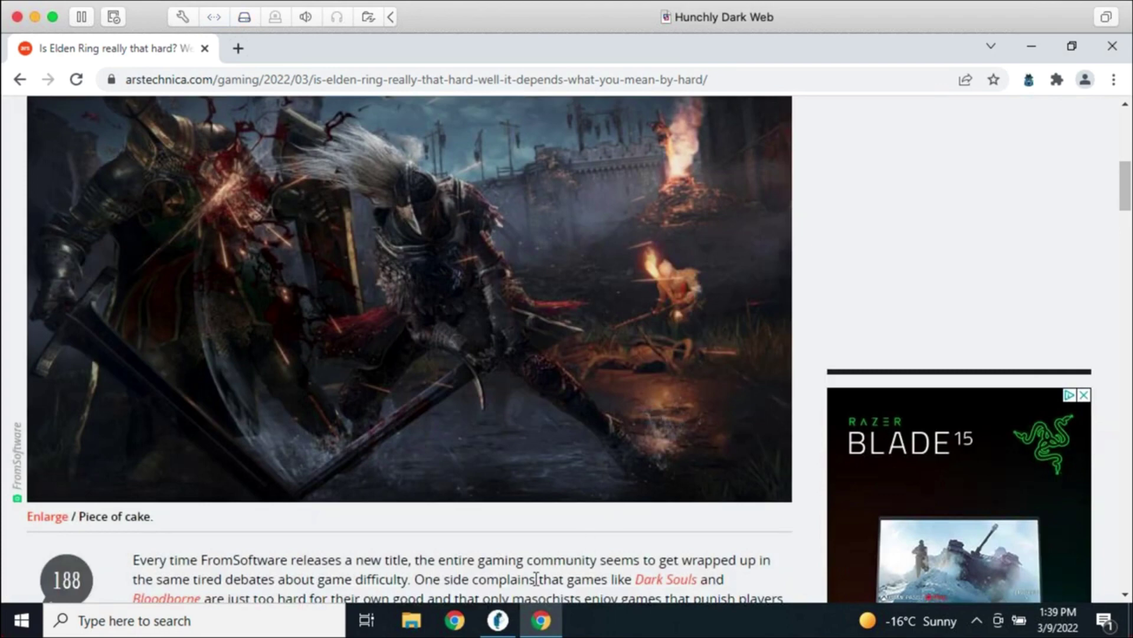
pyautogui.click(498, 619)
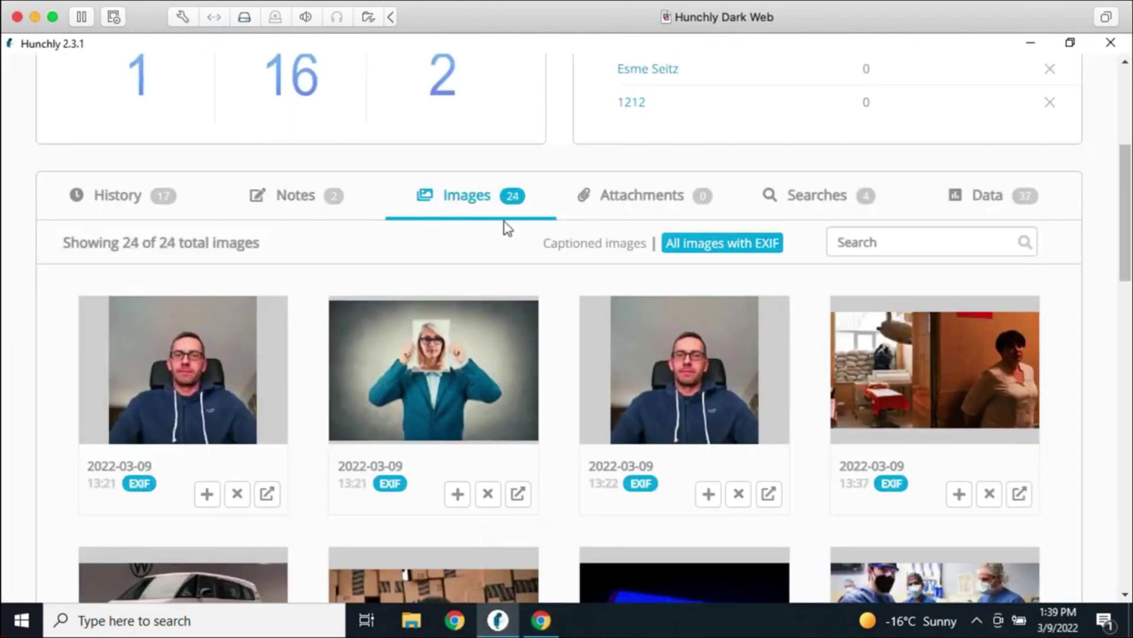
# Filter Hunchly's Images to the single captioned Elden Ring image, then show all 24 images with EXIF again
pyautogui.click(578, 244)
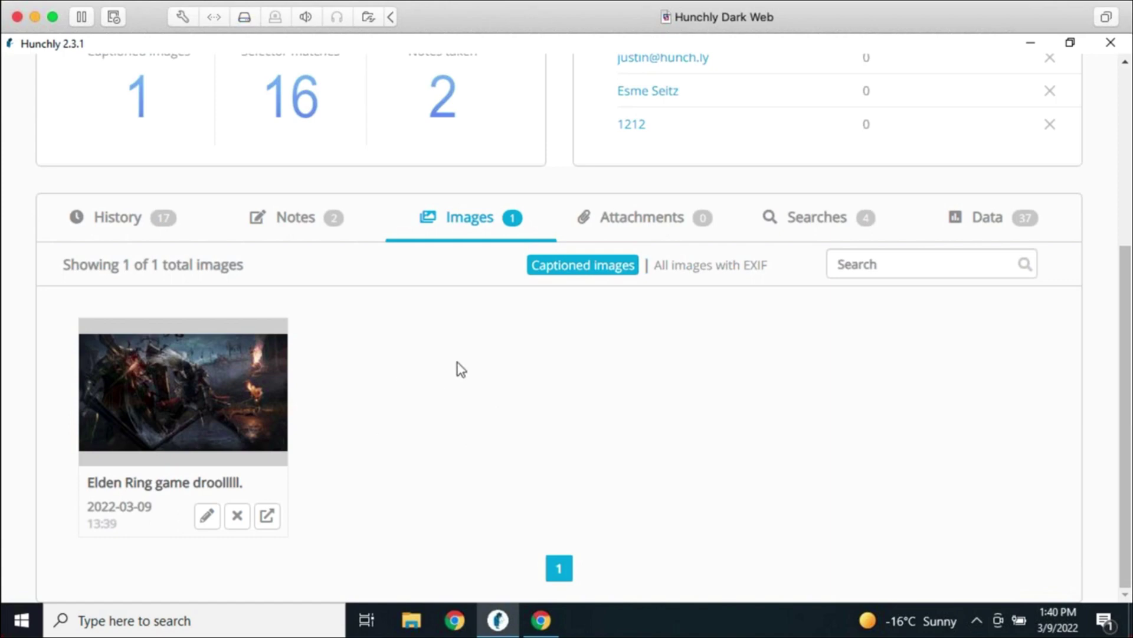
pyautogui.click(712, 267)
pyautogui.scroll(-1, 747, 472)
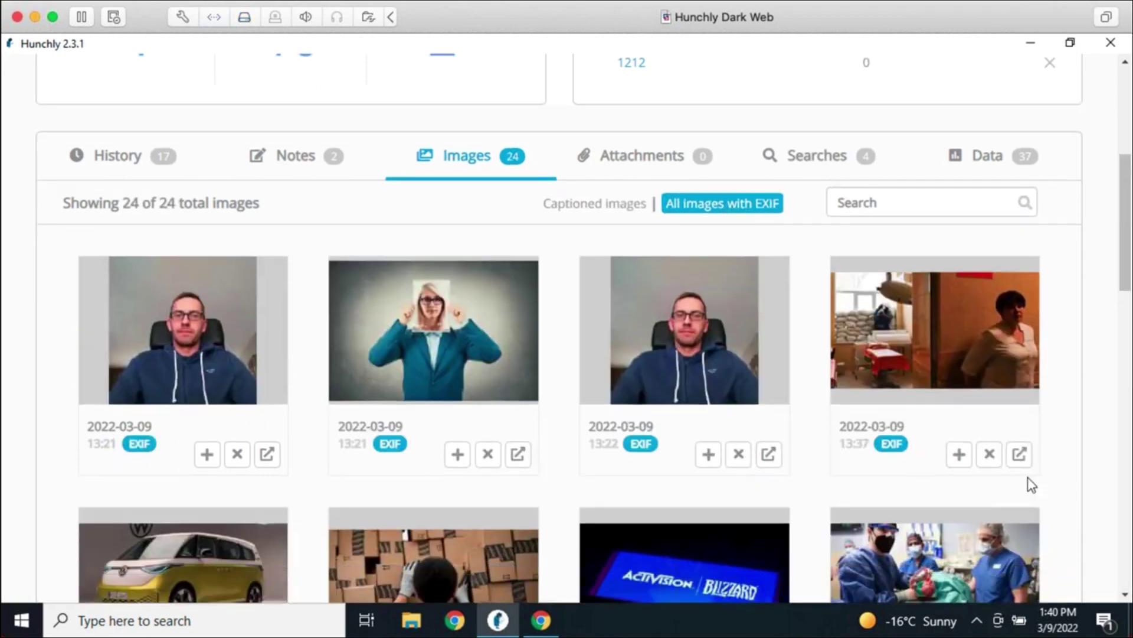
pyautogui.scroll(-2, 1027, 473)
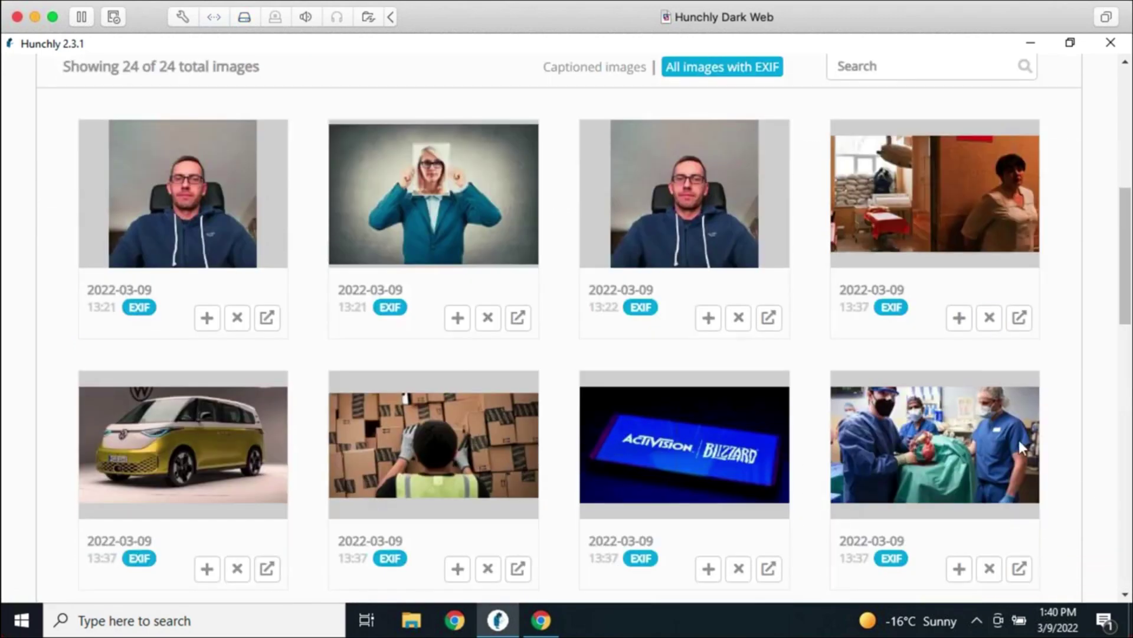
# Caption the Activision Blizzard image 'Activision logo.' and save it
pyautogui.click(959, 319)
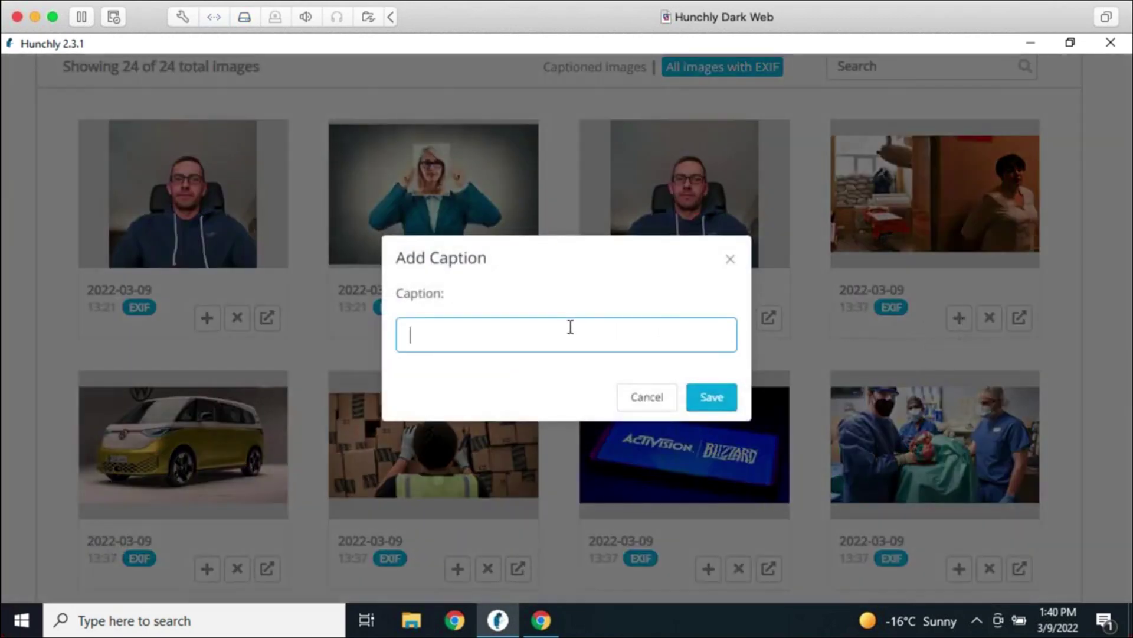
pyautogui.press('Escape')
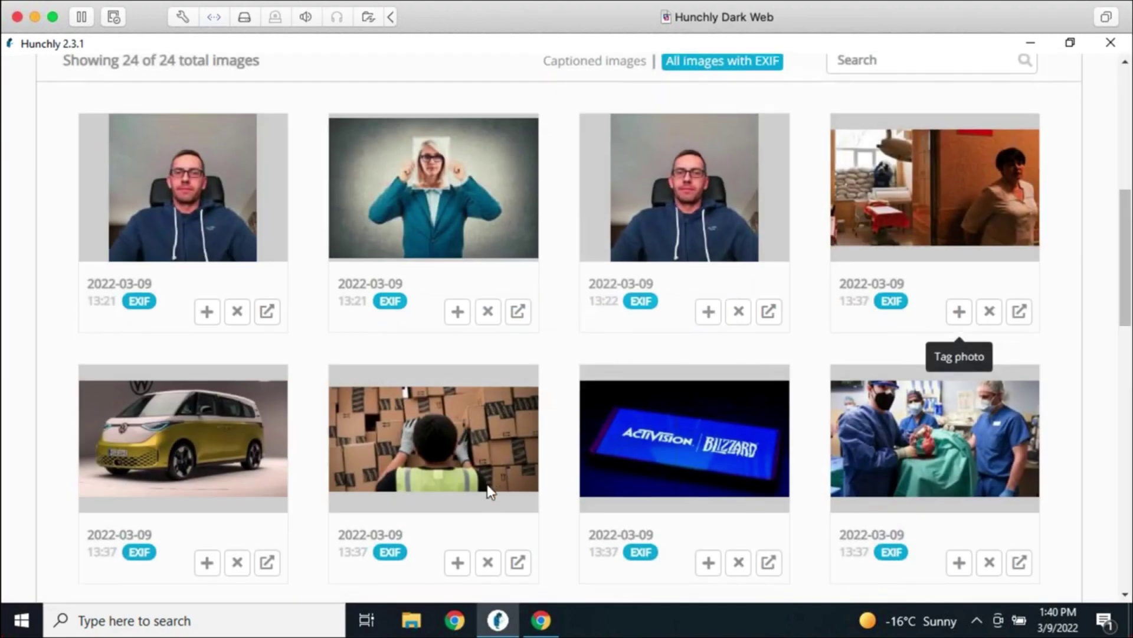
pyautogui.scroll(-3, 590, 413)
pyautogui.click(708, 392)
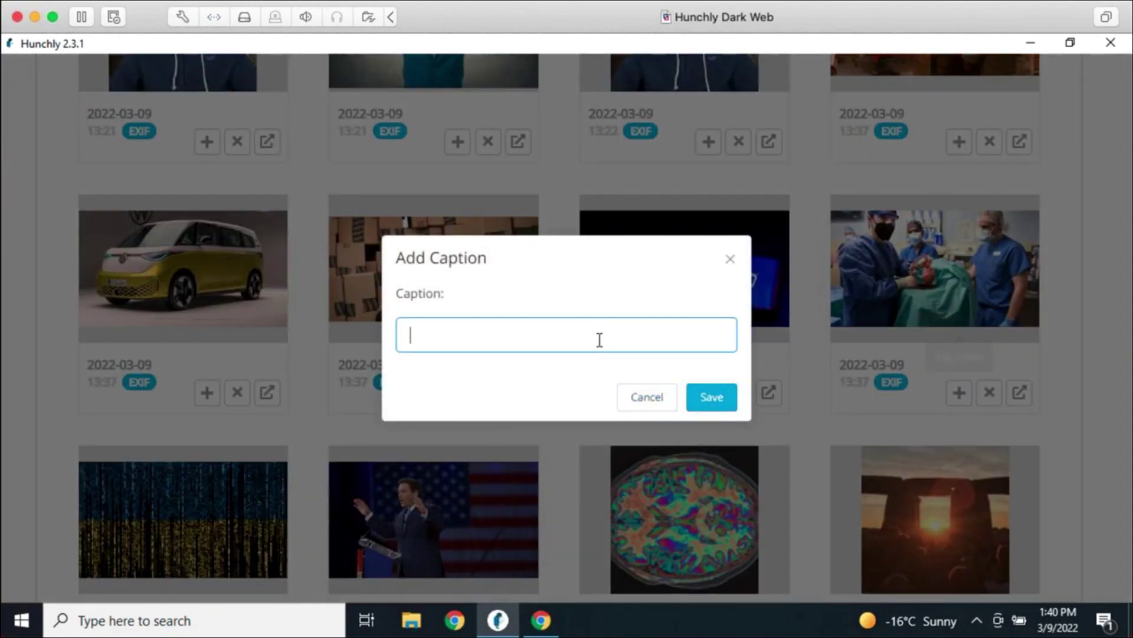
pyautogui.write('Activision log')
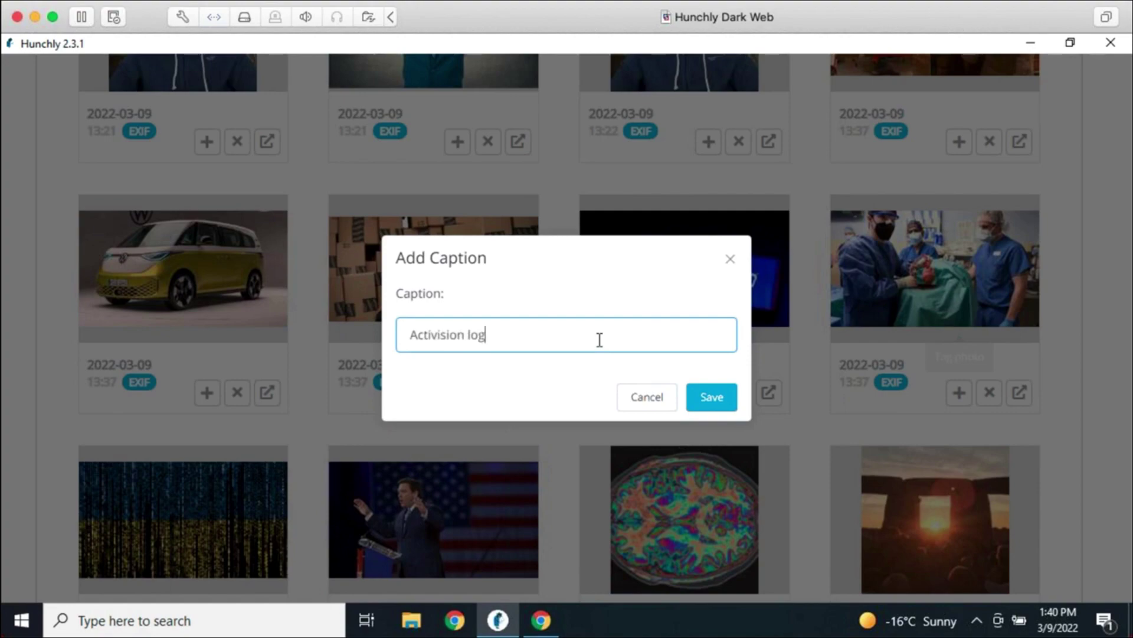
pyautogui.write('o.')
pyautogui.click(710, 398)
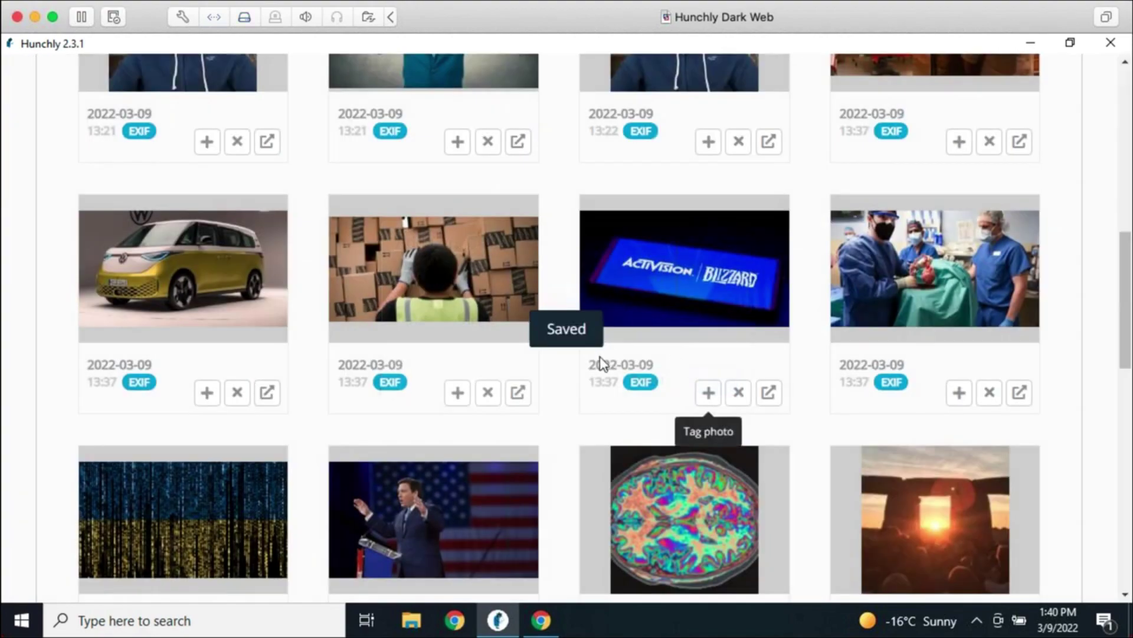
# Filter to the captioned images, now showing two of them
pyautogui.scroll(5, 349, 312)
pyautogui.click(577, 243)
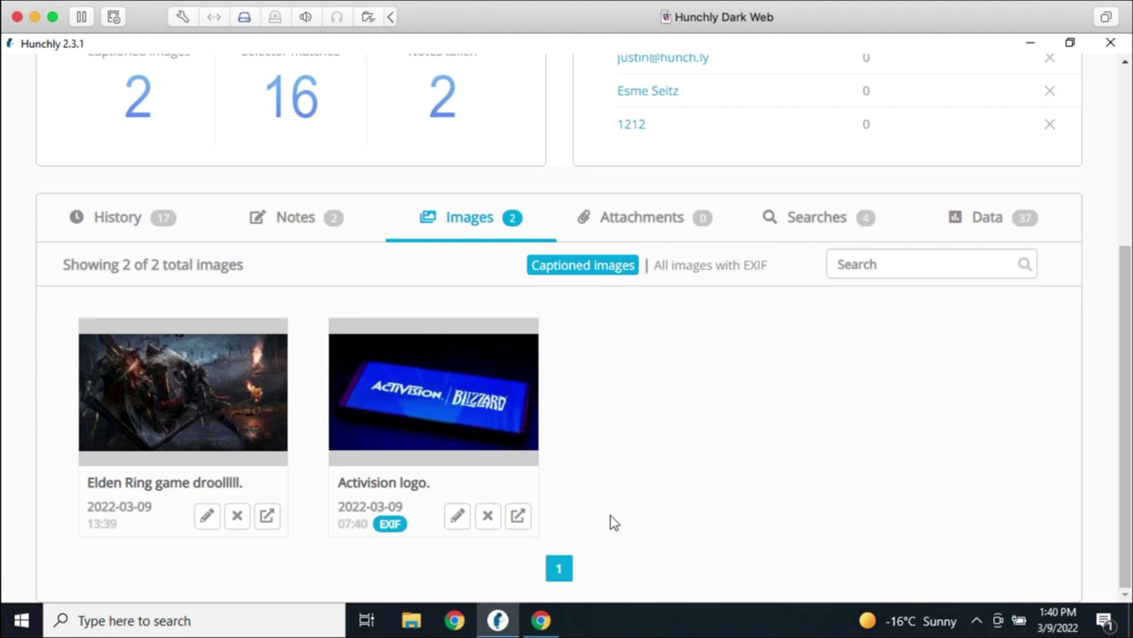
pyautogui.scroll(5, 959, 435)
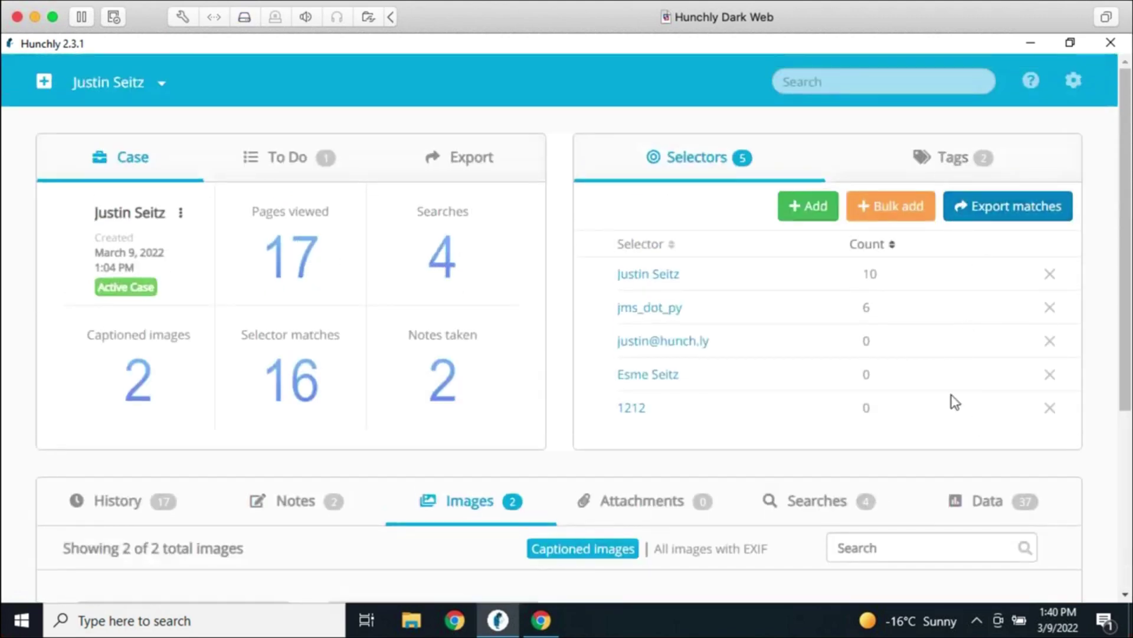
pyautogui.scroll(-5, 839, 464)
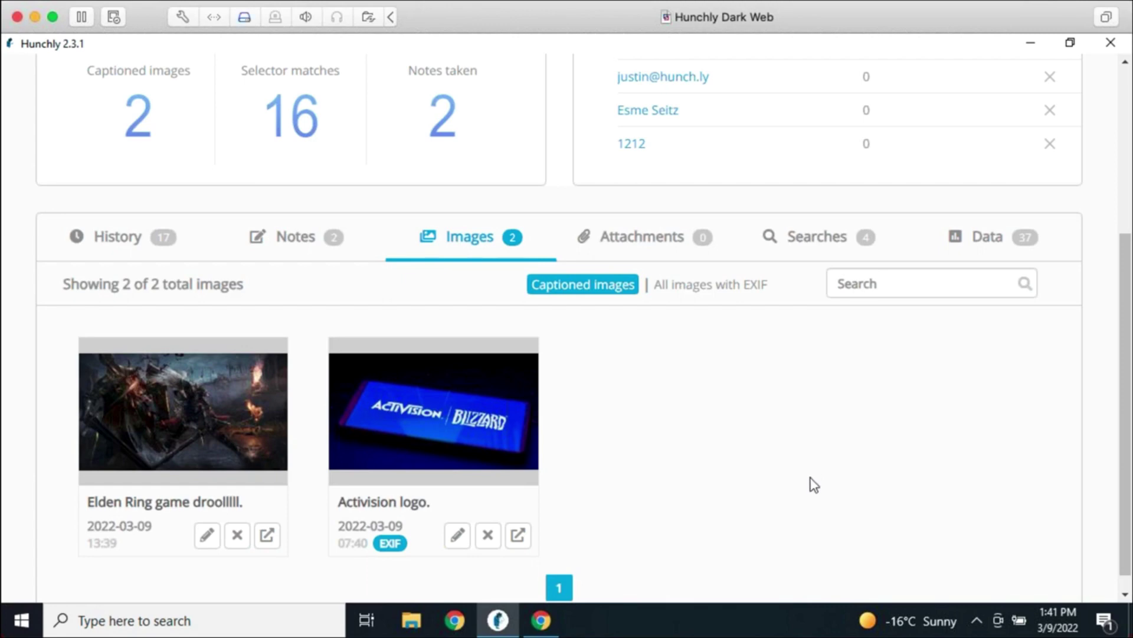
pyautogui.scroll(5, 844, 501)
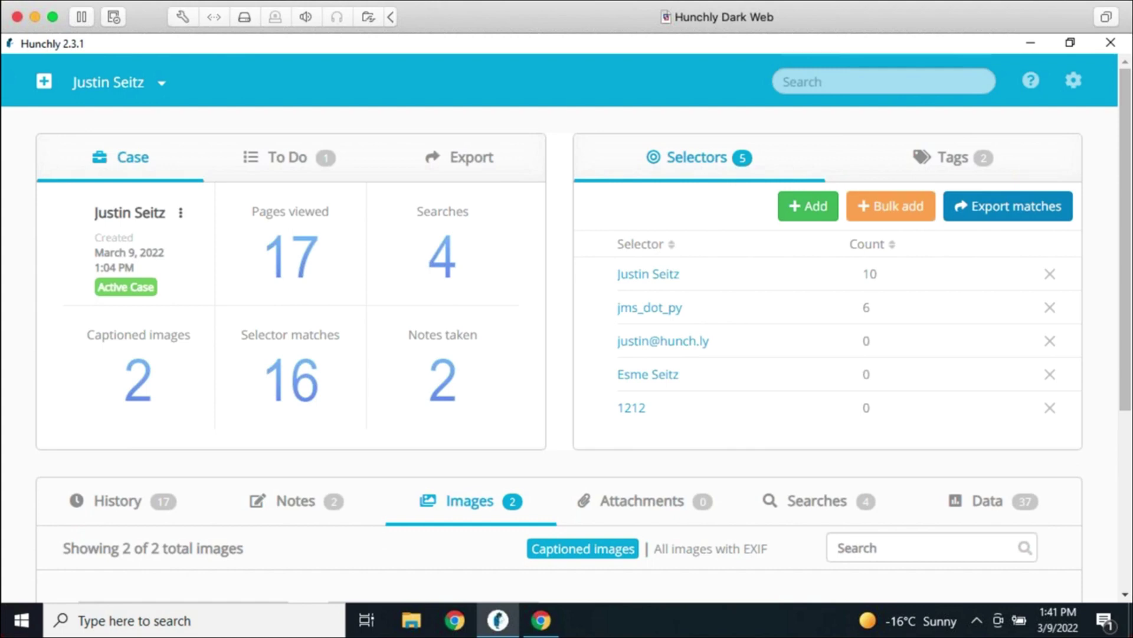
# Search all captured content for 'blackberry'
pyautogui.click(840, 83)
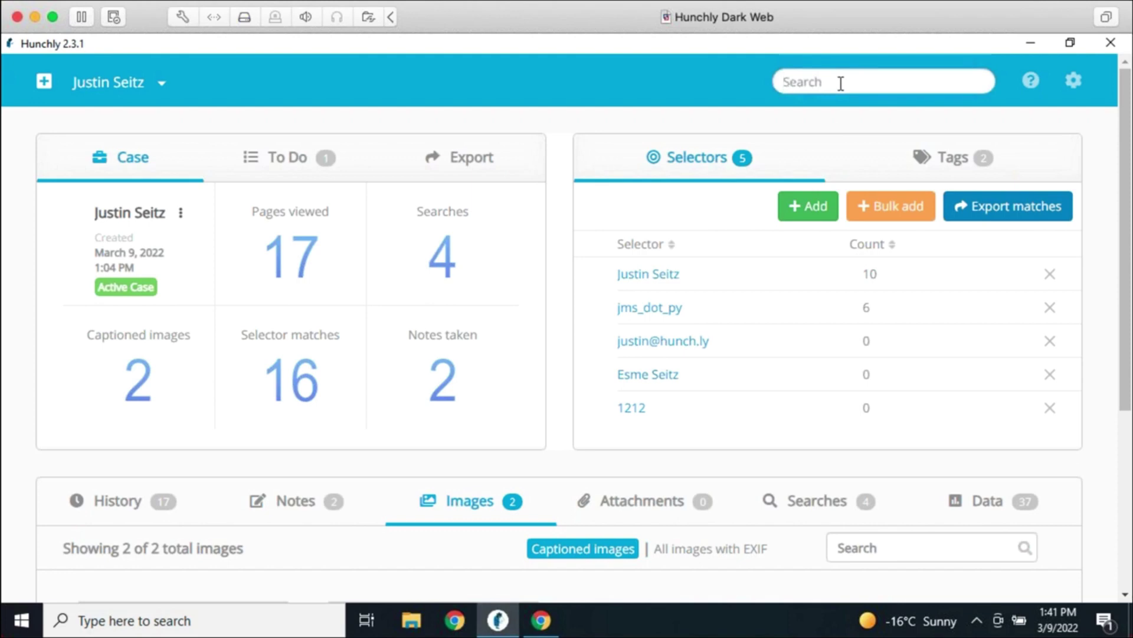
pyautogui.write('blackberry')
pyautogui.press('Return')
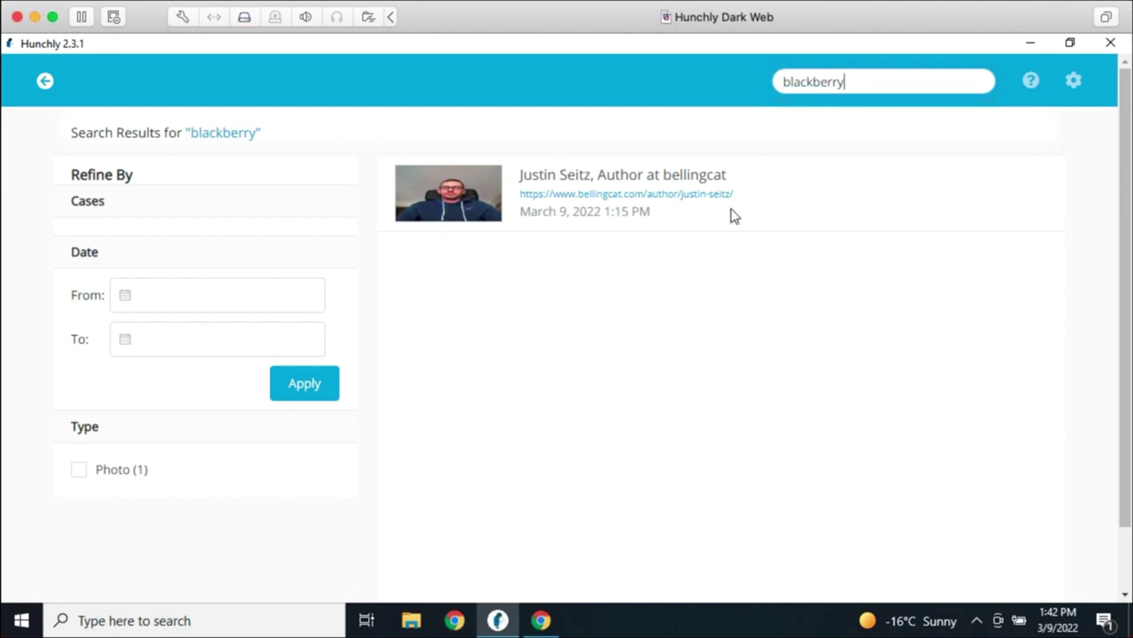
# Clear the 'blackberry' term from the search box
pyautogui.rightClick(829, 80)
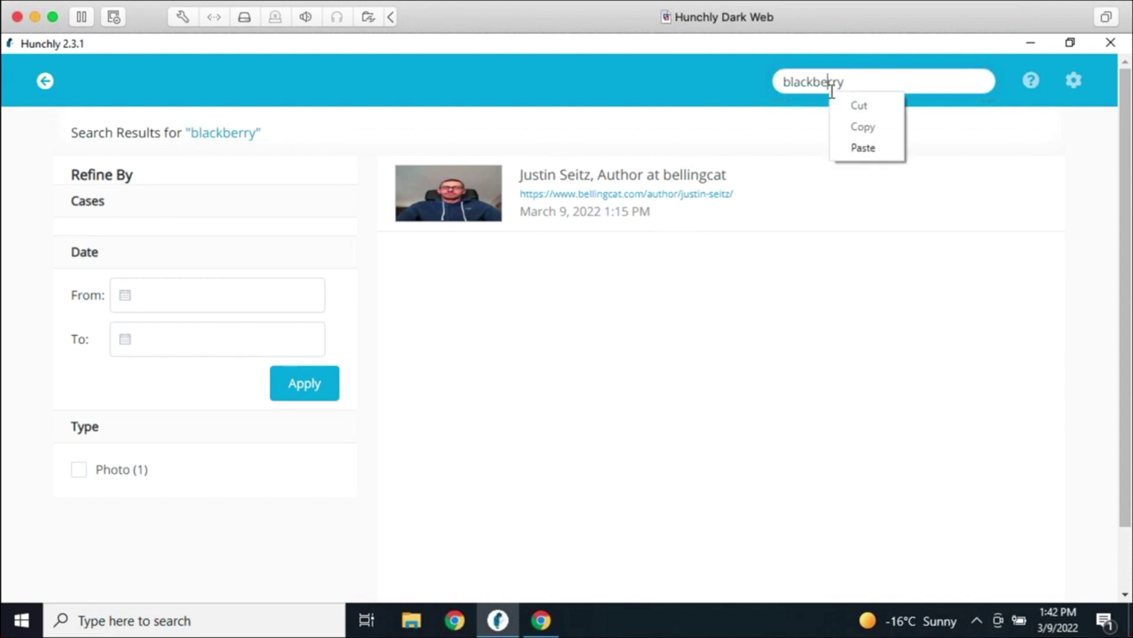
pyautogui.click(829, 77)
pyautogui.doubleClick(845, 81)
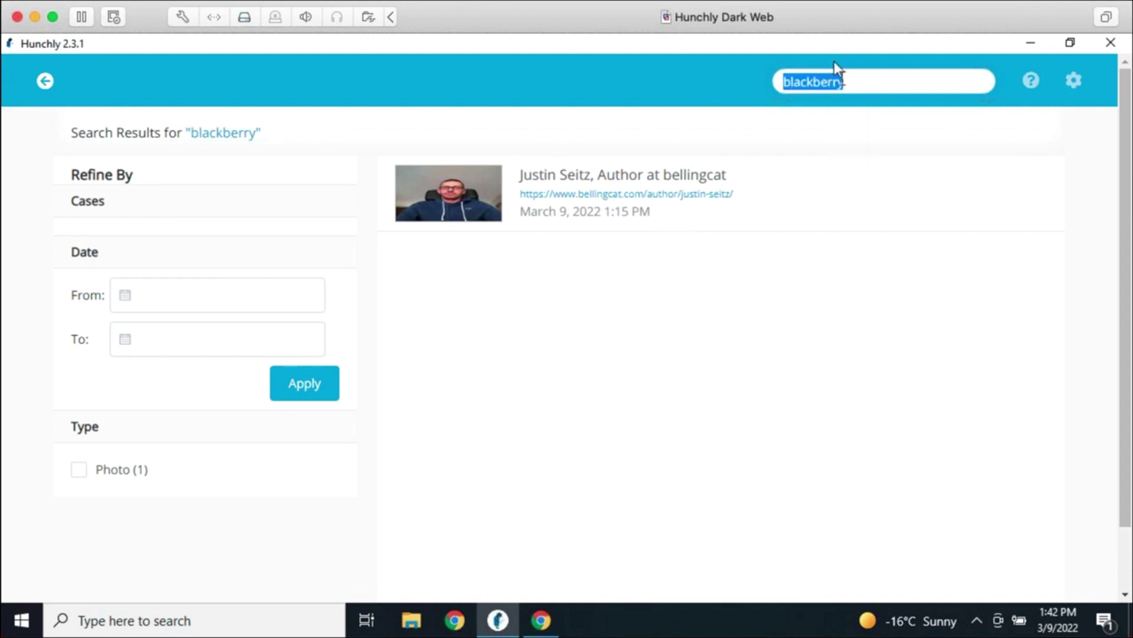
pyautogui.press('BackSpace')
# Go back to the case dashboard and check the Attachments tab, which is still empty
pyautogui.click(45, 83)
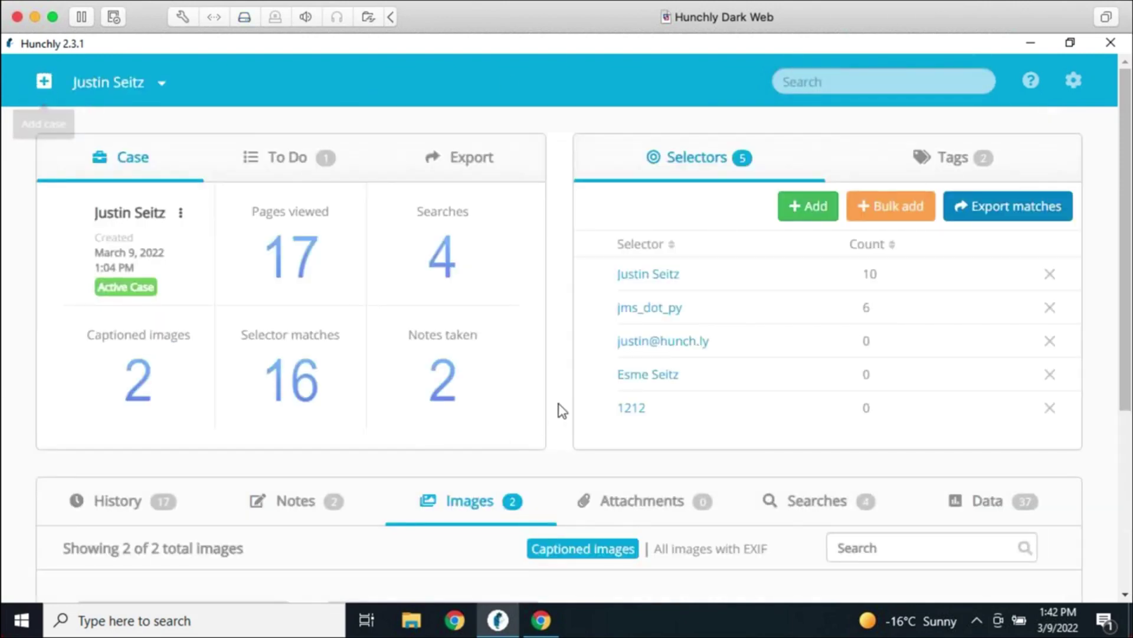
pyautogui.scroll(-3, 562, 410)
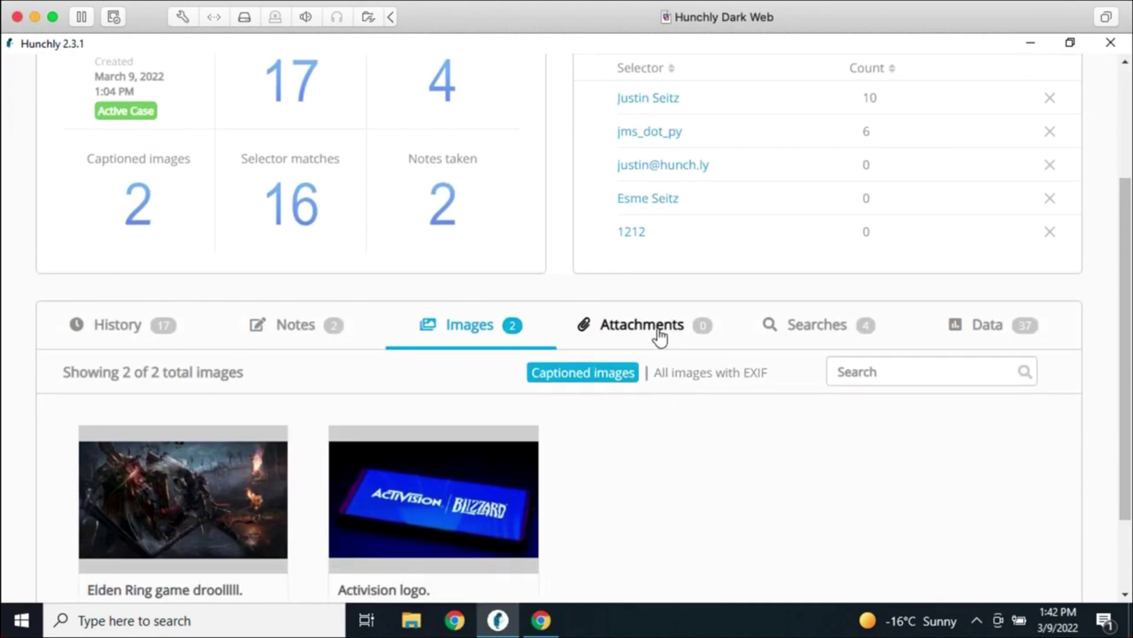
pyautogui.click(659, 336)
pyautogui.click(476, 425)
pyautogui.click(672, 326)
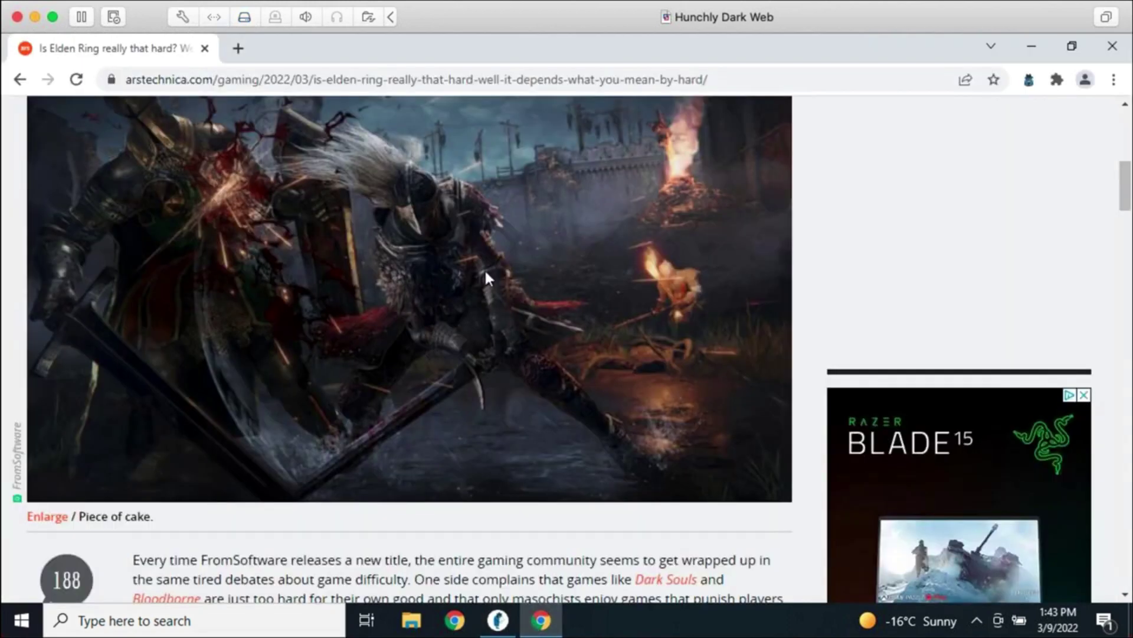
# Load m.facebook.com/zuck in Chrome
pyautogui.click(541, 620)
pyautogui.click(427, 80)
pyautogui.write('m')
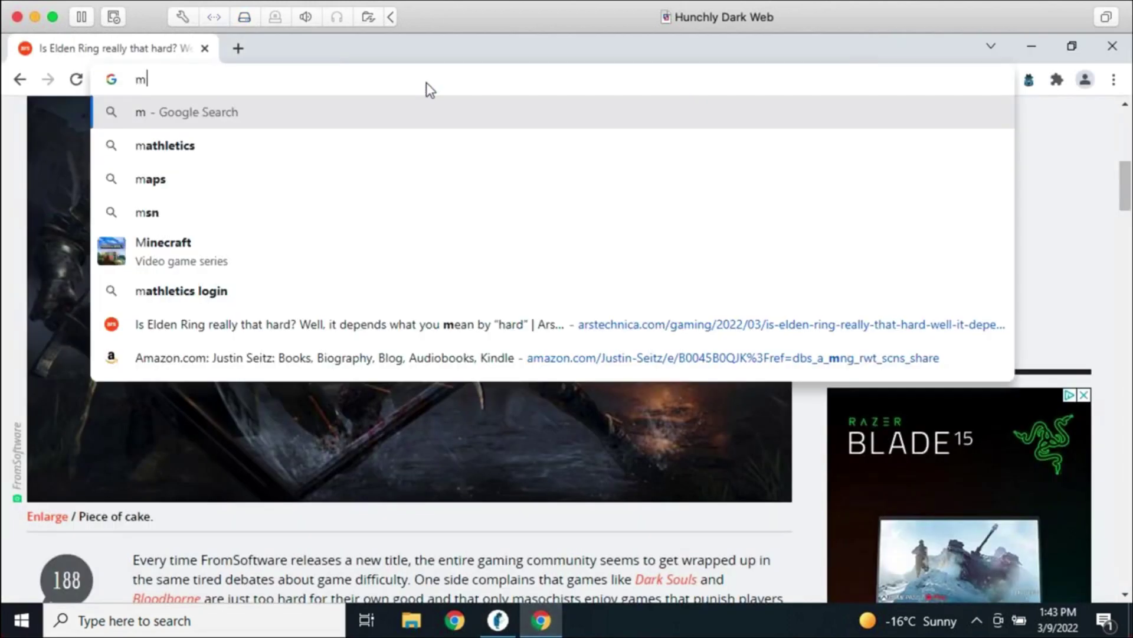
pyautogui.write('.facebook.com/zuck')
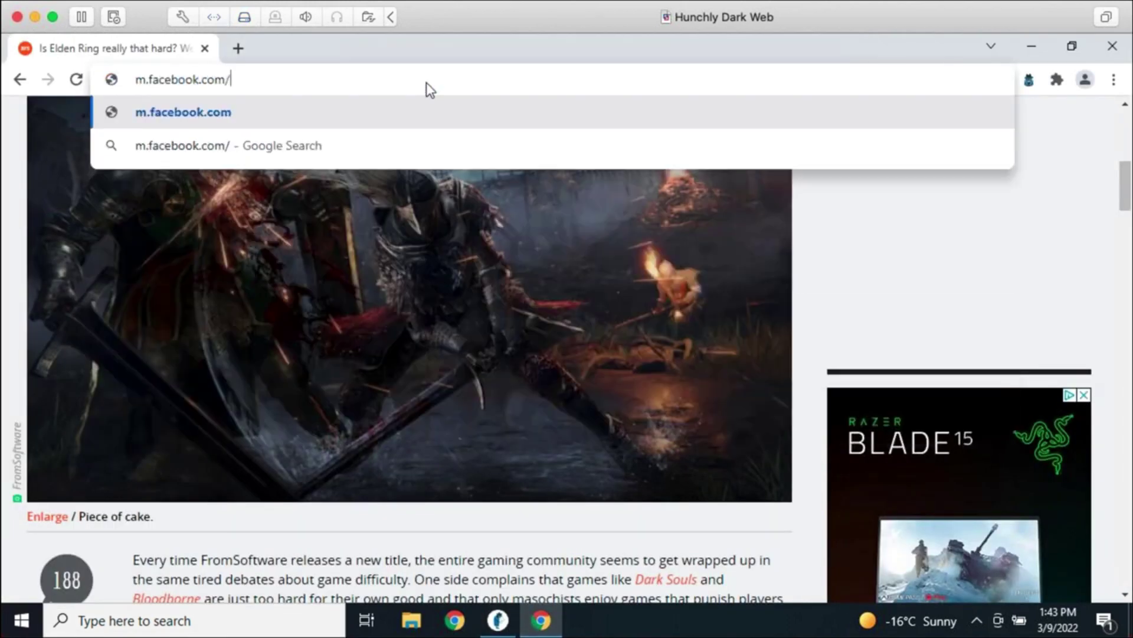
pyautogui.press('Return')
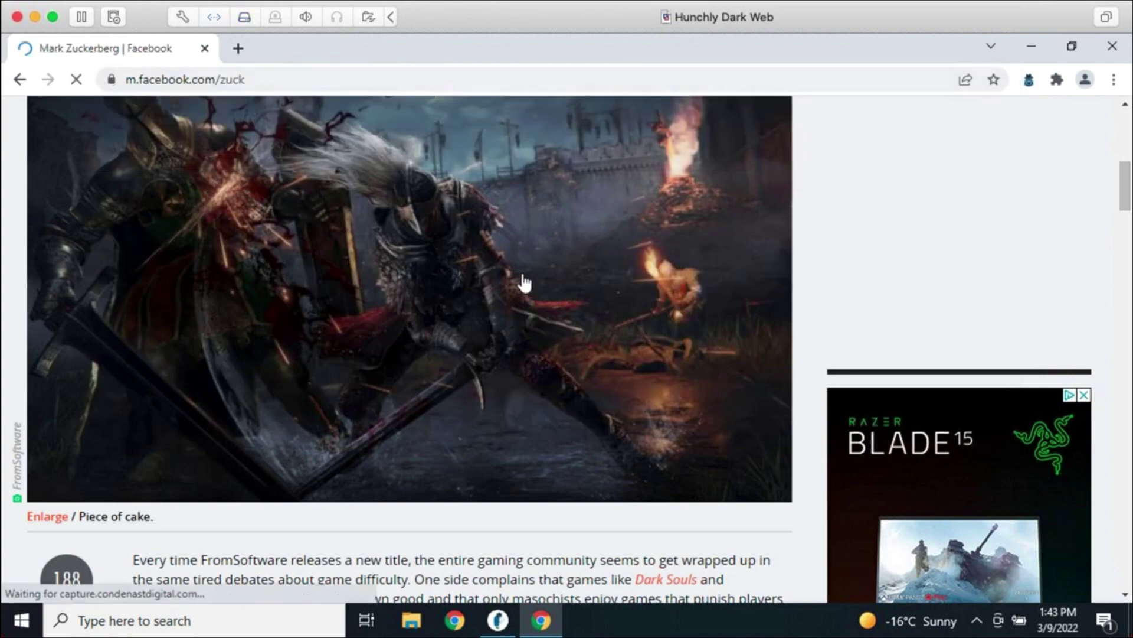
# Dismiss the Join Facebook banner, scroll through the profile and back up, and select the page address
pyautogui.scroll(-5, 882, 404)
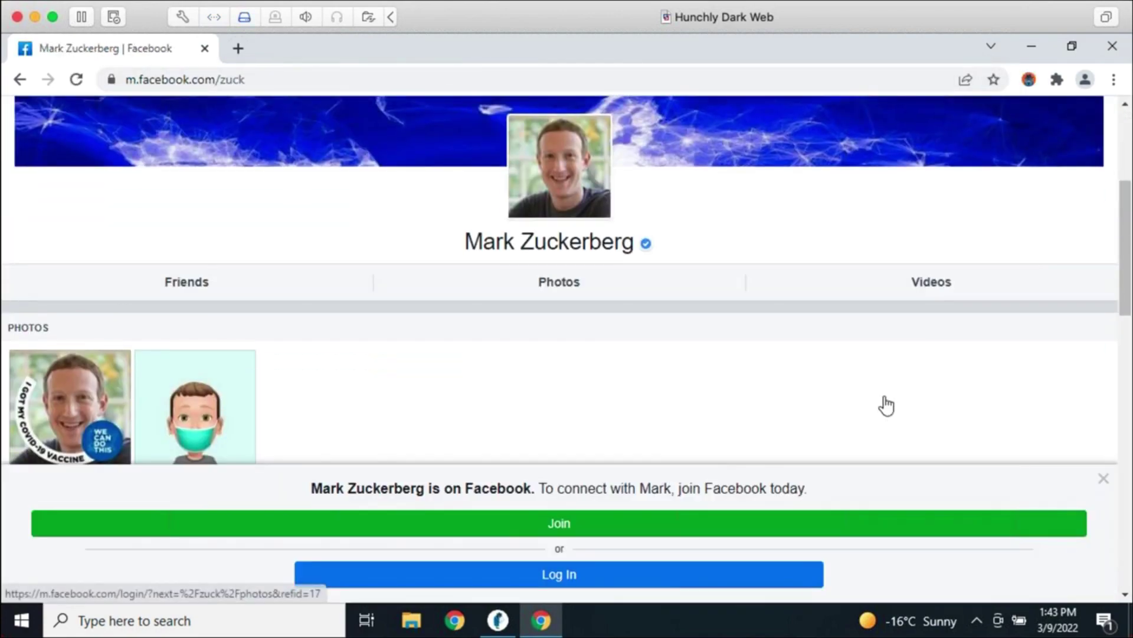
pyautogui.click(1102, 484)
pyautogui.scroll(-15, 1057, 483)
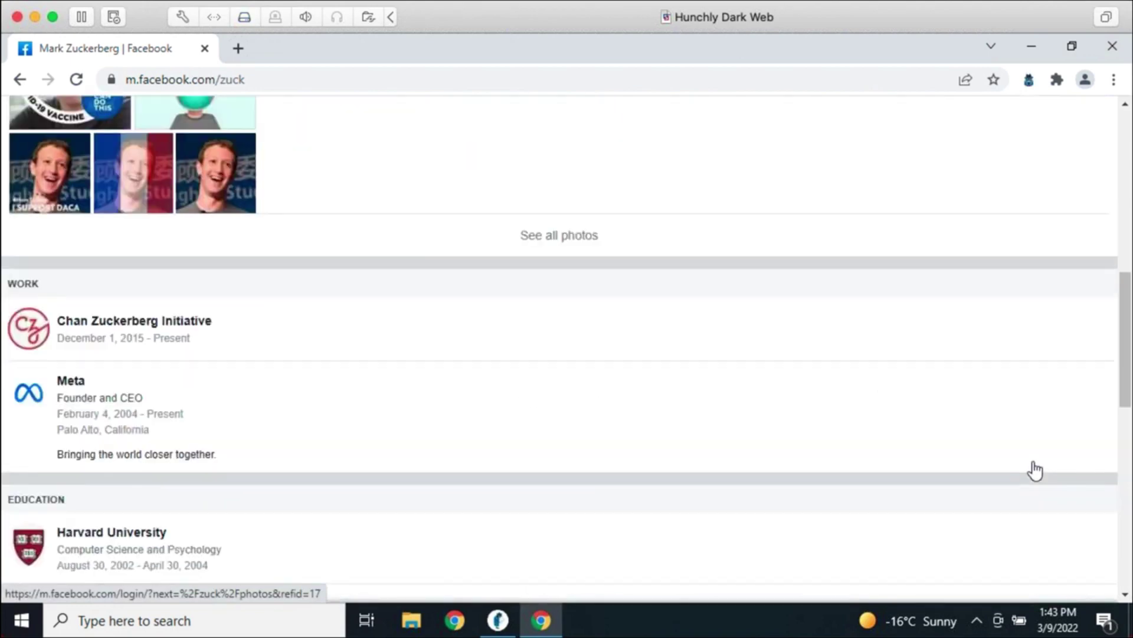
pyautogui.scroll(-5, 1035, 471)
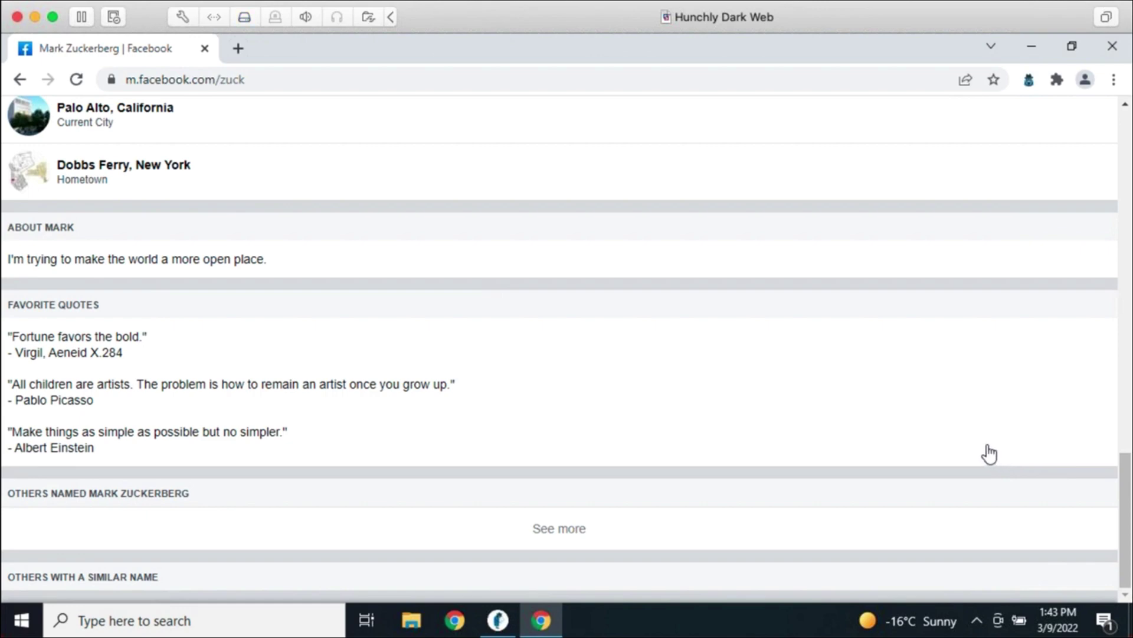
pyautogui.scroll(15, 914, 436)
pyautogui.scroll(5, 912, 438)
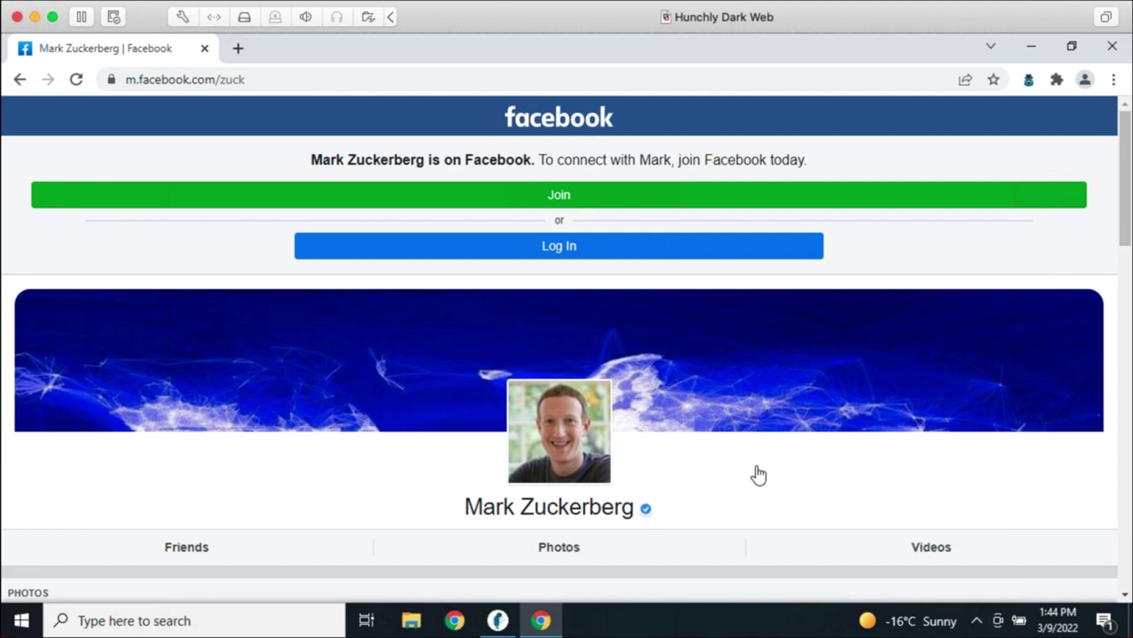
pyautogui.click(337, 82)
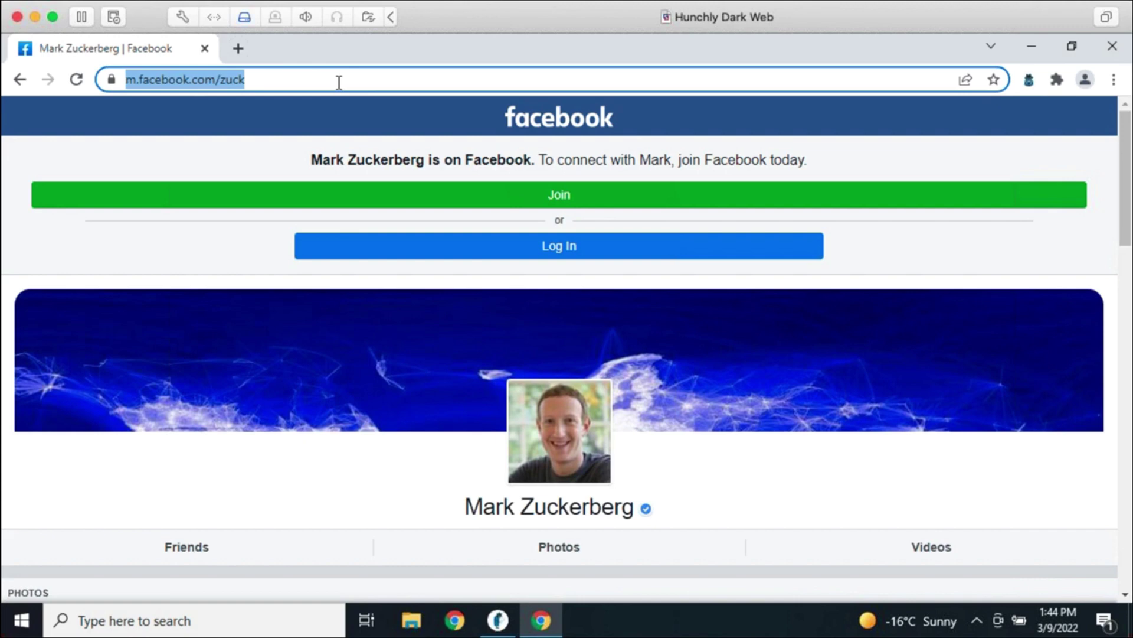
# In Hunchly's Settings, choose All changes for page capture sensitivity and save
pyautogui.click(498, 620)
pyautogui.scroll(2, 1090, 226)
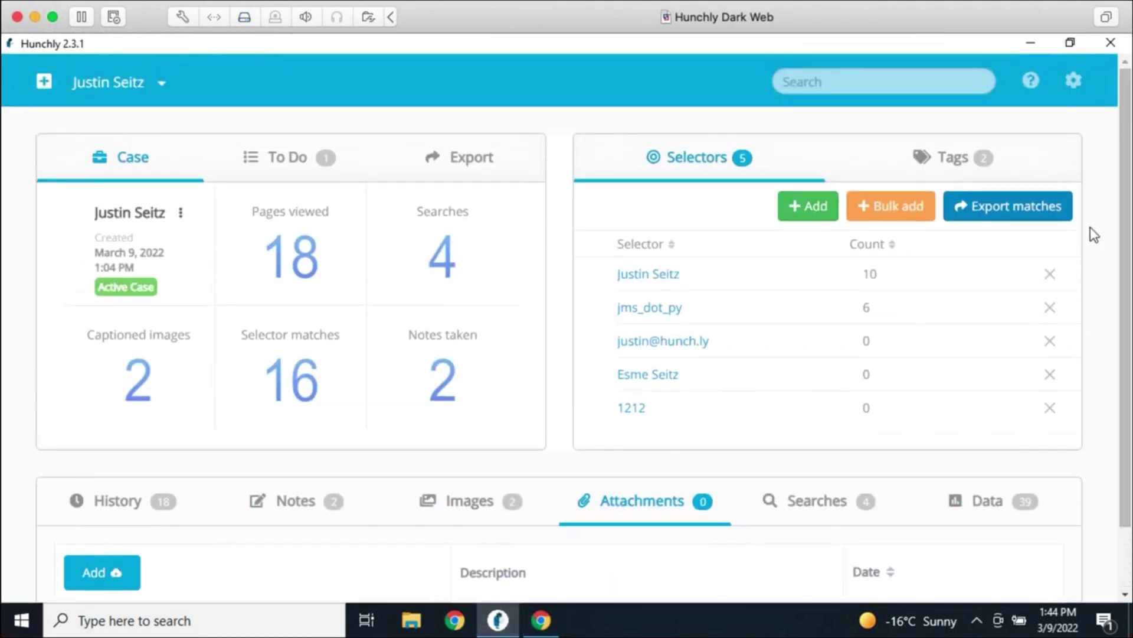
pyautogui.click(1075, 83)
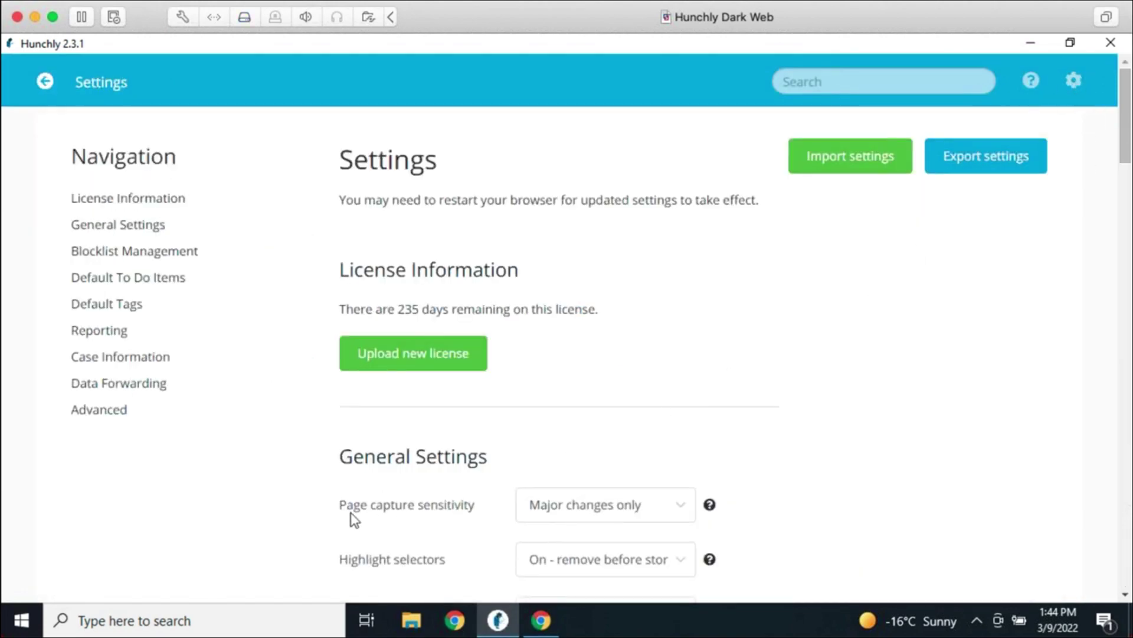
pyautogui.click(616, 511)
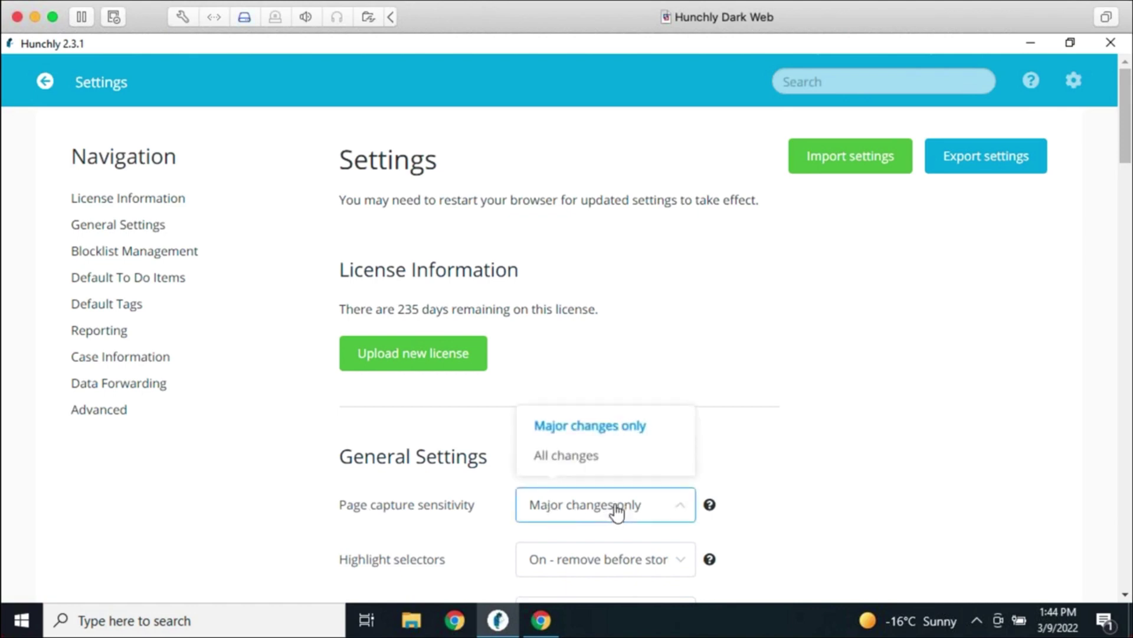
pyautogui.click(608, 463)
pyautogui.scroll(-5, 841, 484)
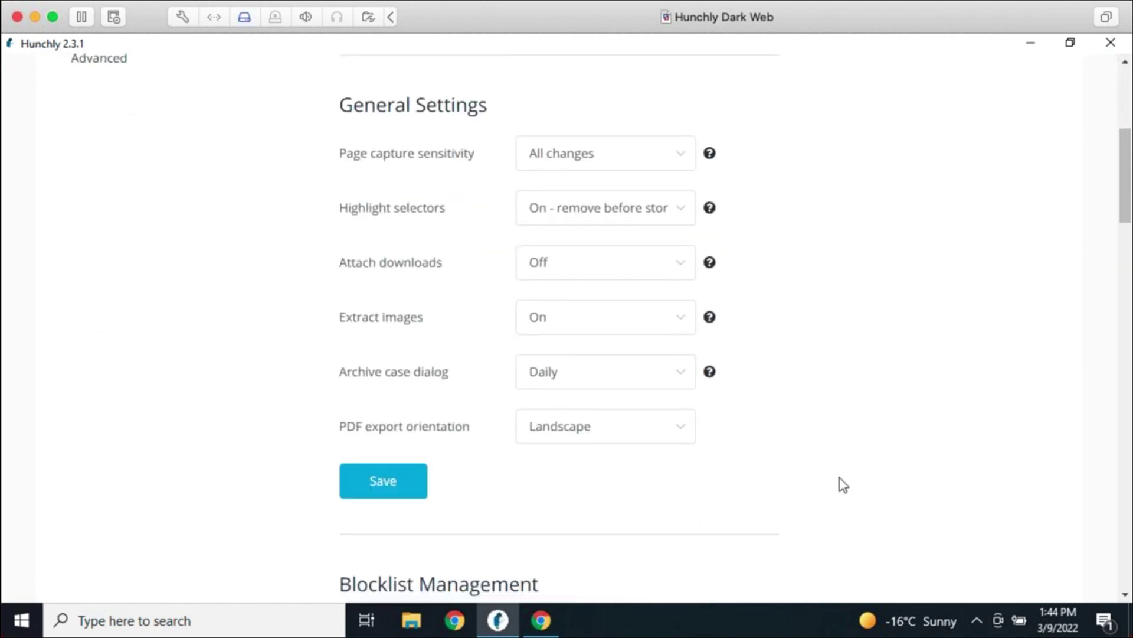
pyautogui.click(407, 496)
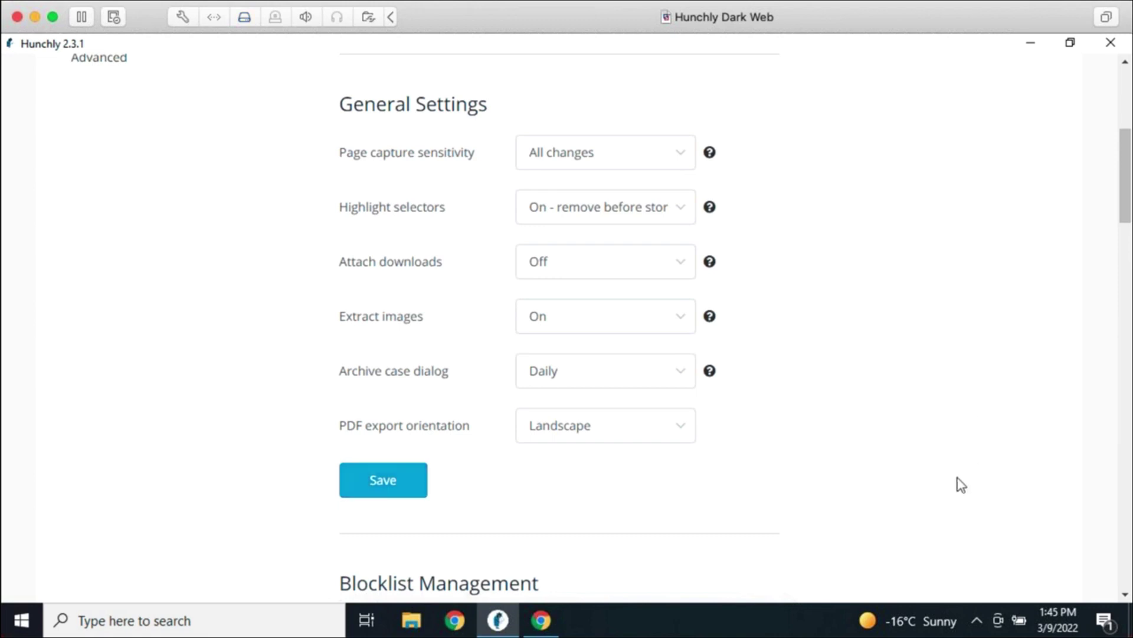
pyautogui.scroll(6, 959, 478)
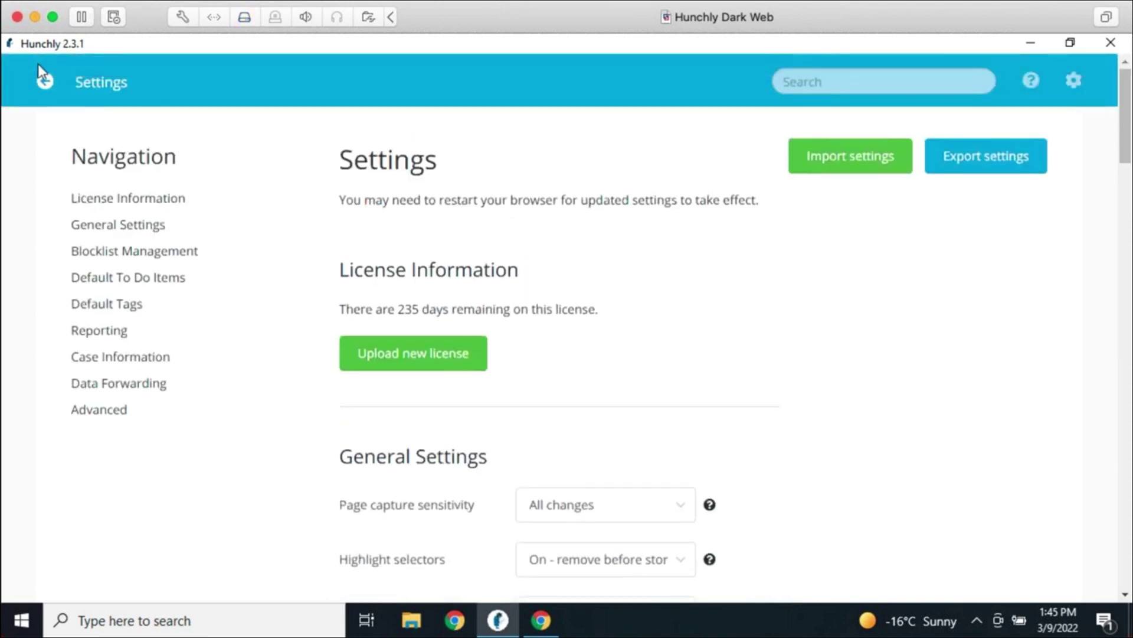
pyautogui.click(44, 81)
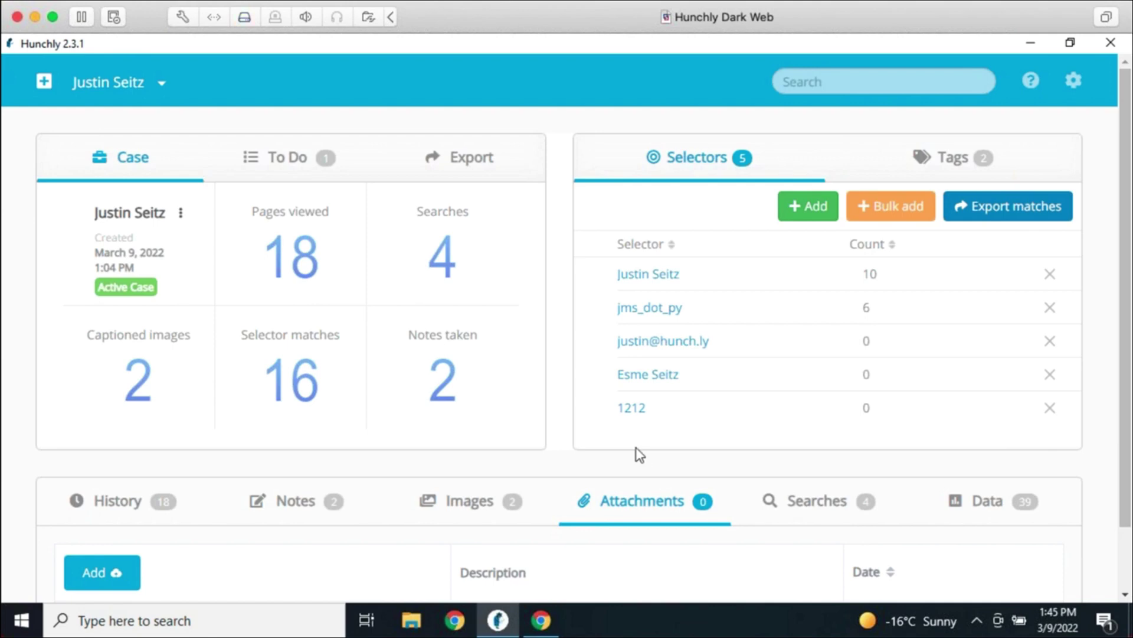
pyautogui.click(1072, 82)
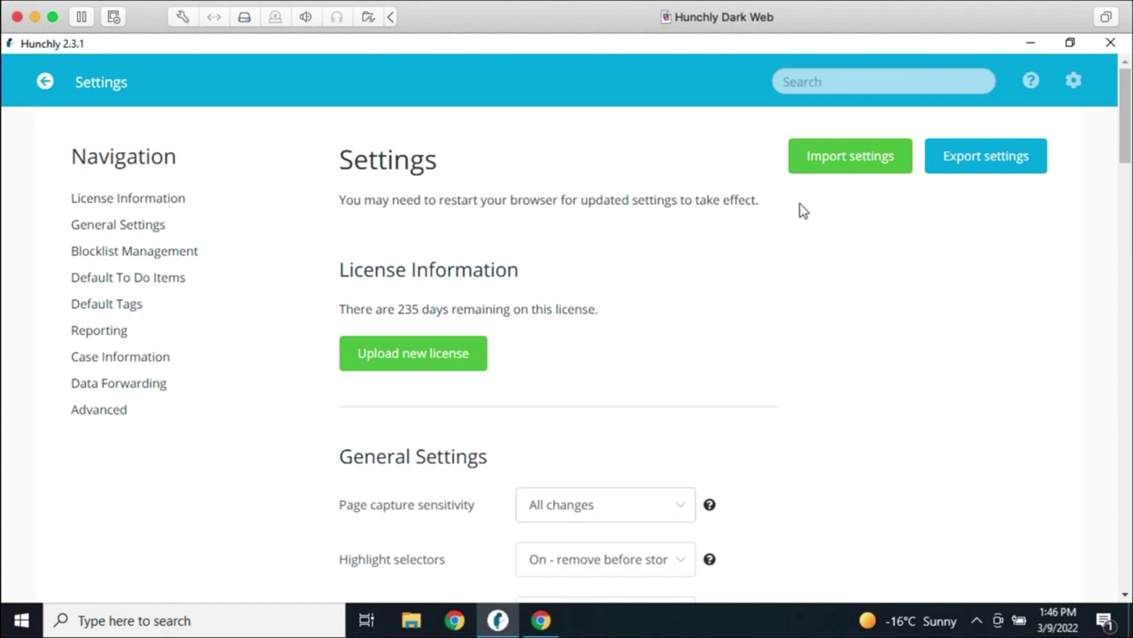
# Change page capture sensitivity to Major changes only and save General Settings
pyautogui.click(595, 516)
pyautogui.click(582, 425)
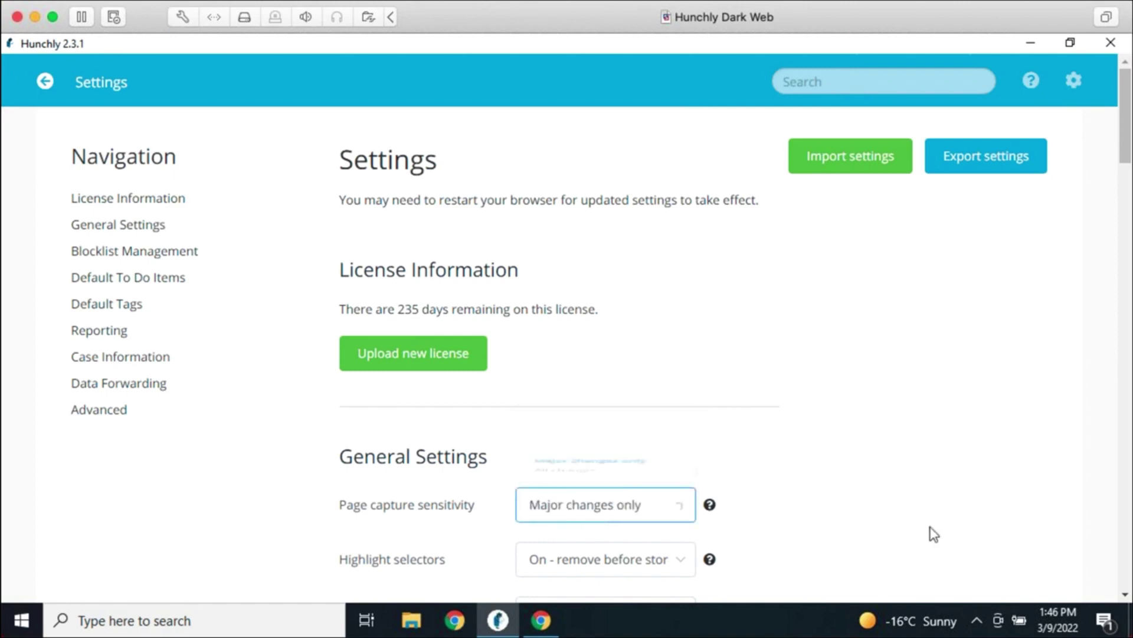
pyautogui.scroll(-5, 947, 537)
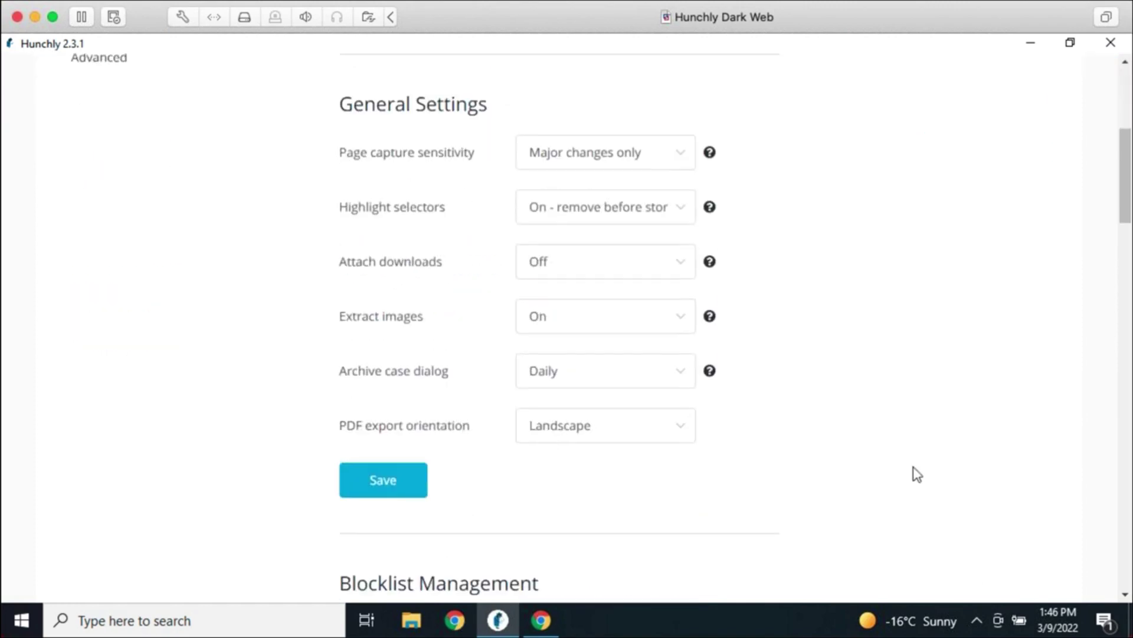
pyautogui.click(416, 488)
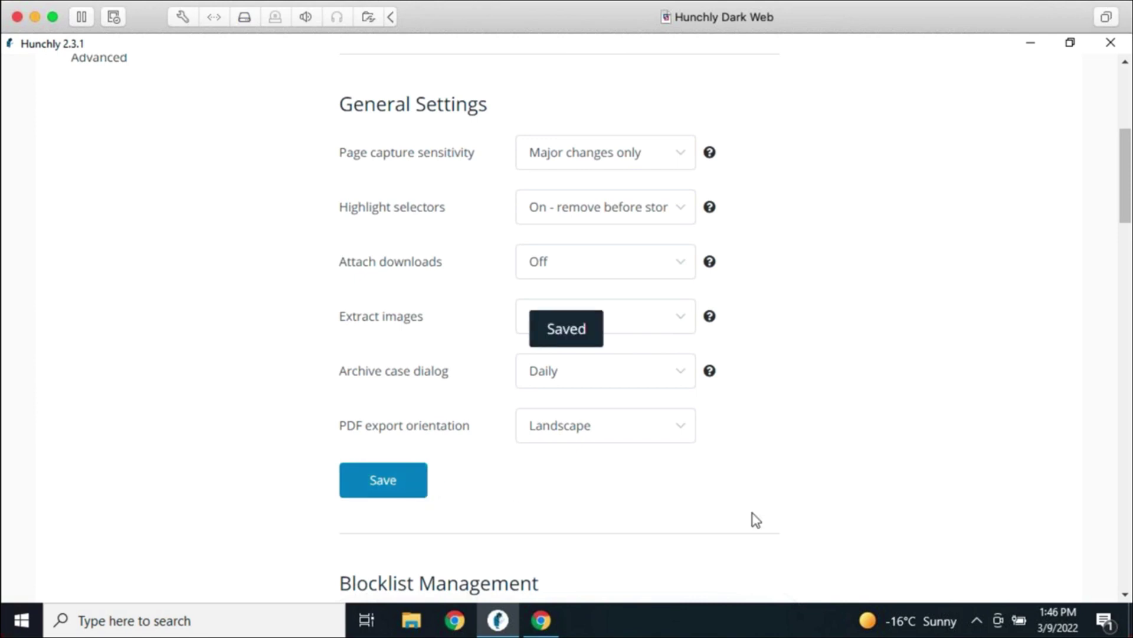
pyautogui.scroll(5, 835, 508)
pyautogui.scroll(2, 844, 493)
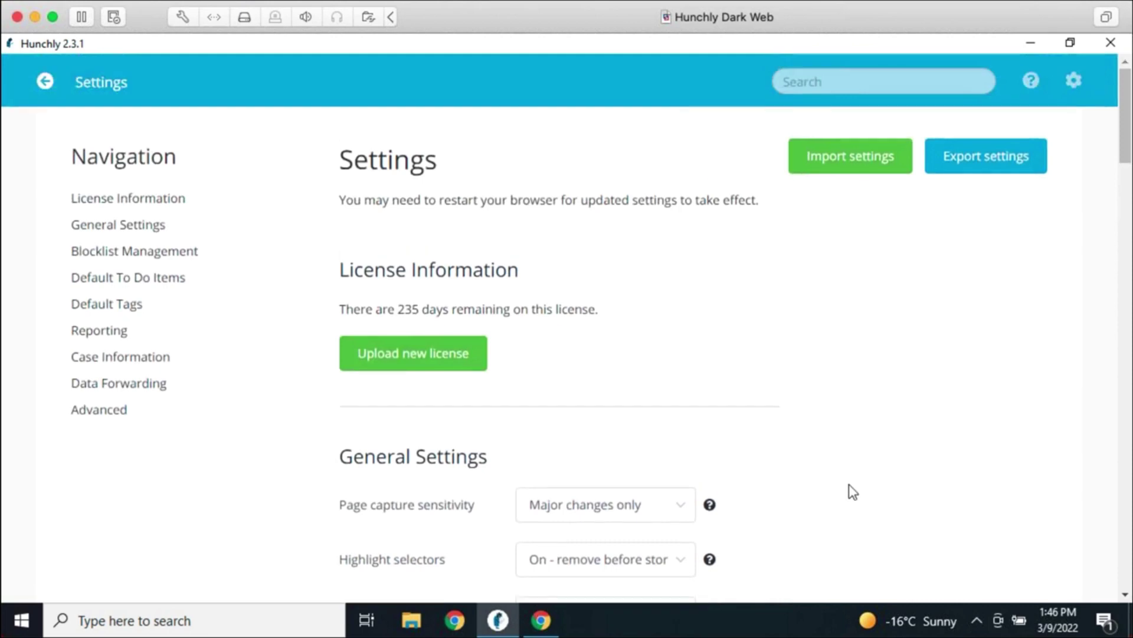
# Leave Settings for the case dashboard and scroll down to the empty Attachments tab
pyautogui.moveTo(549, 629)
pyautogui.click(50, 80)
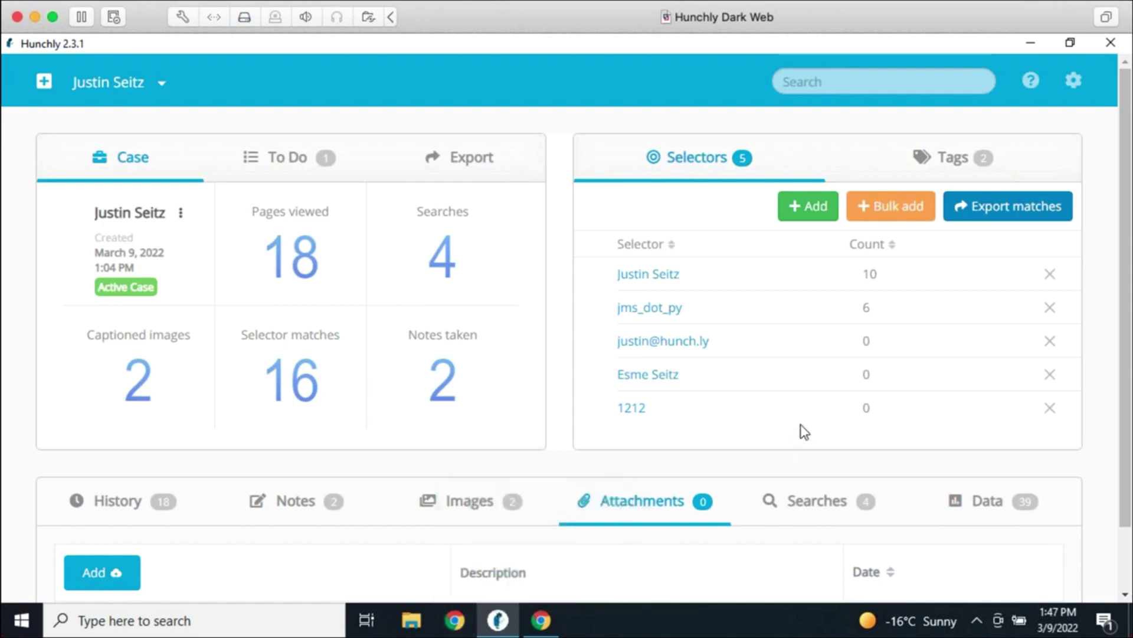
pyautogui.scroll(-1, 800, 425)
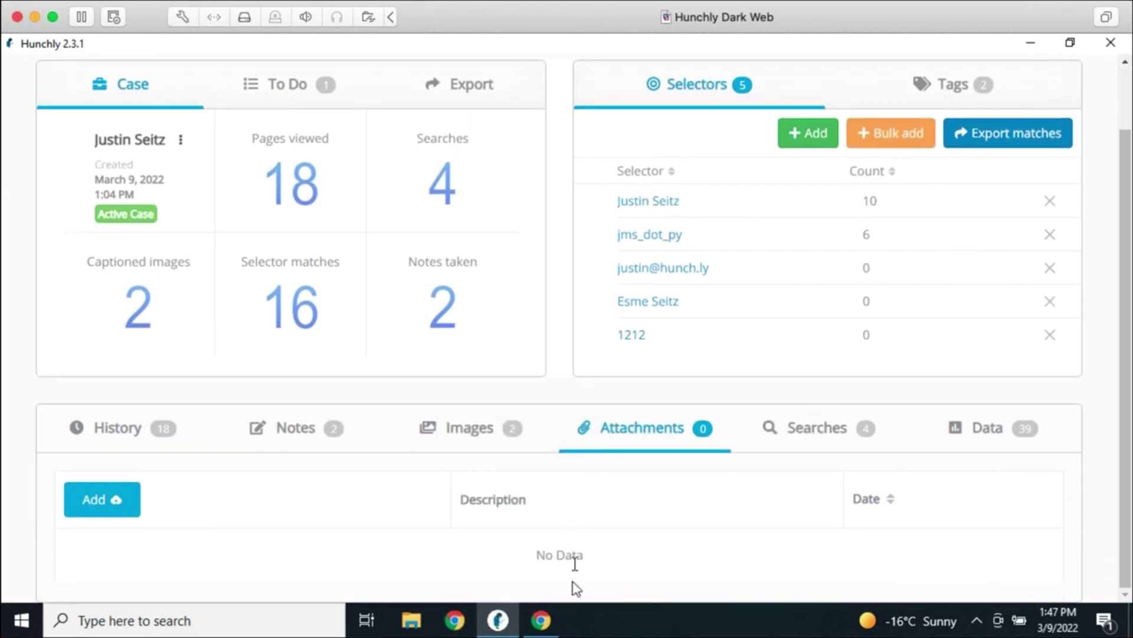
# Google 'filetype:docx raccoons' in Chrome, then return to Hunchly
pyautogui.click(558, 625)
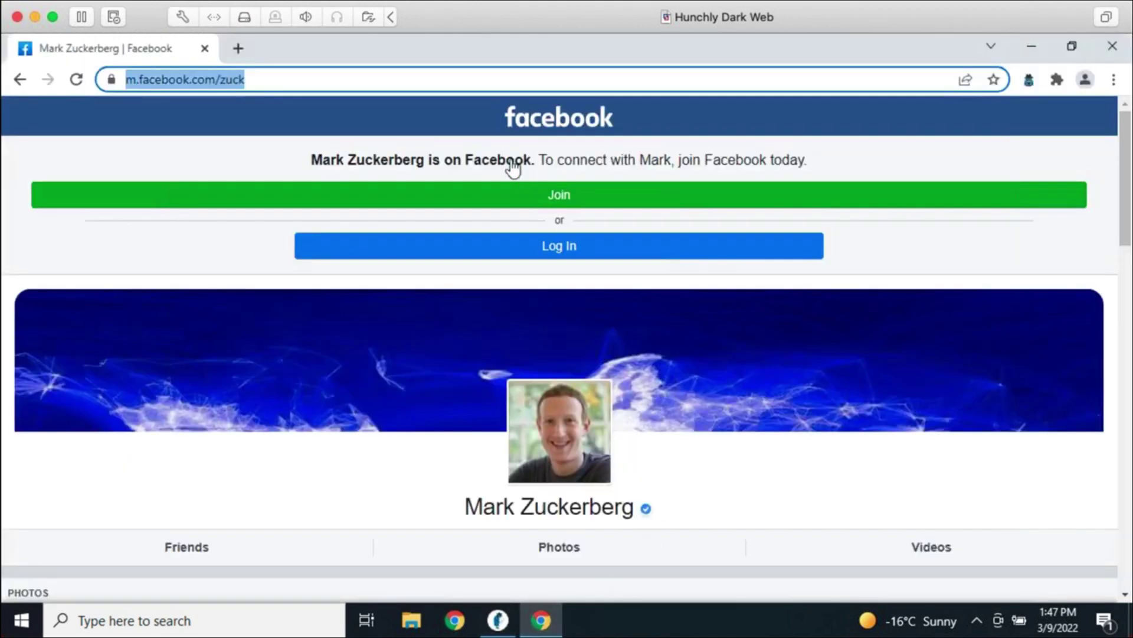
pyautogui.write('filtye')
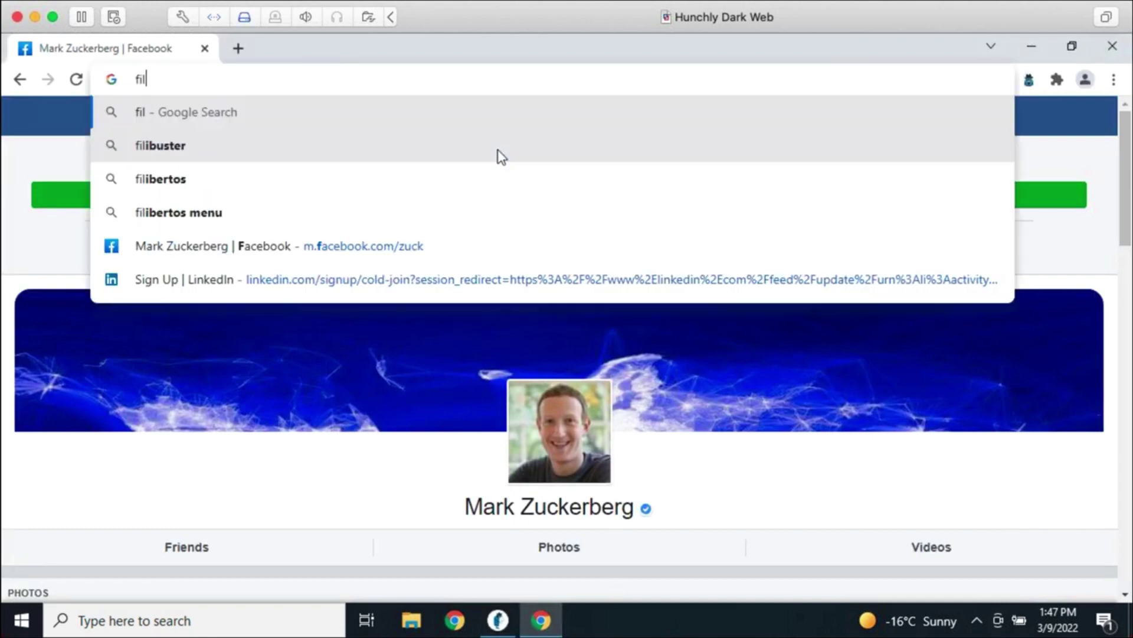
pyautogui.press('BackSpace')
pyautogui.press('BackSpace')
pyautogui.press('BackSpace')
pyautogui.write('et')
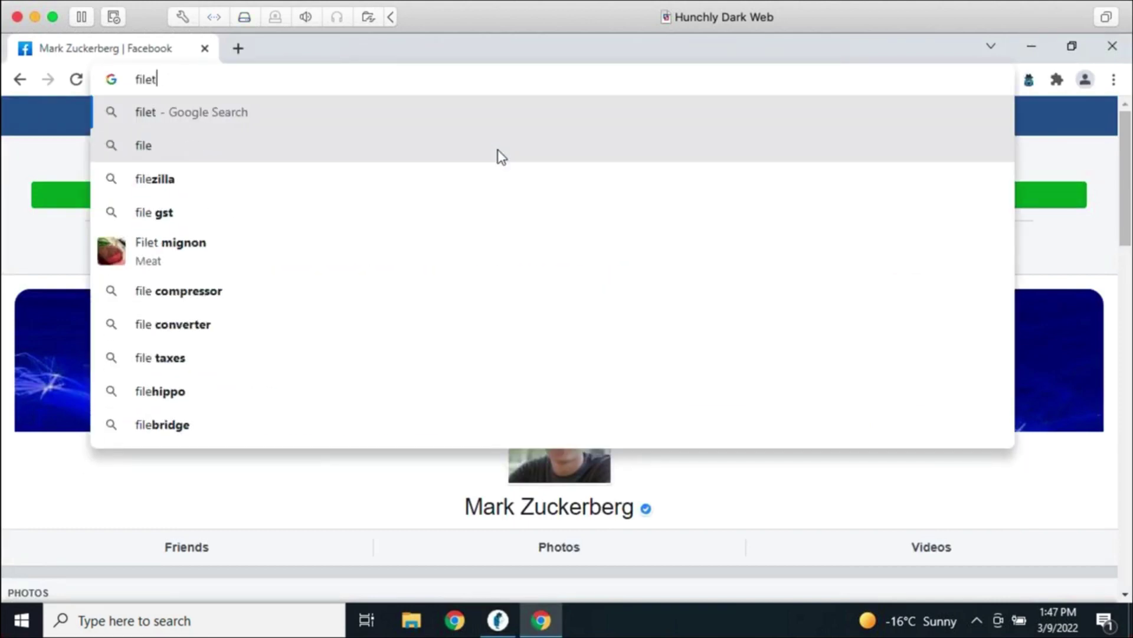
pyautogui.write('ype:docx raccoons')
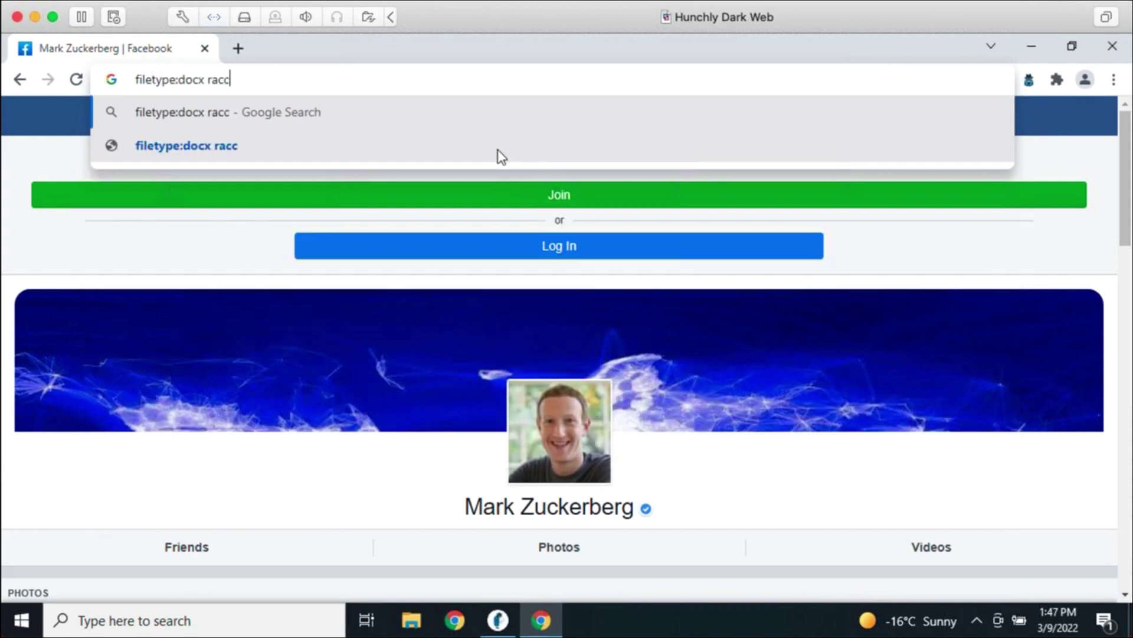
pyautogui.press('Return')
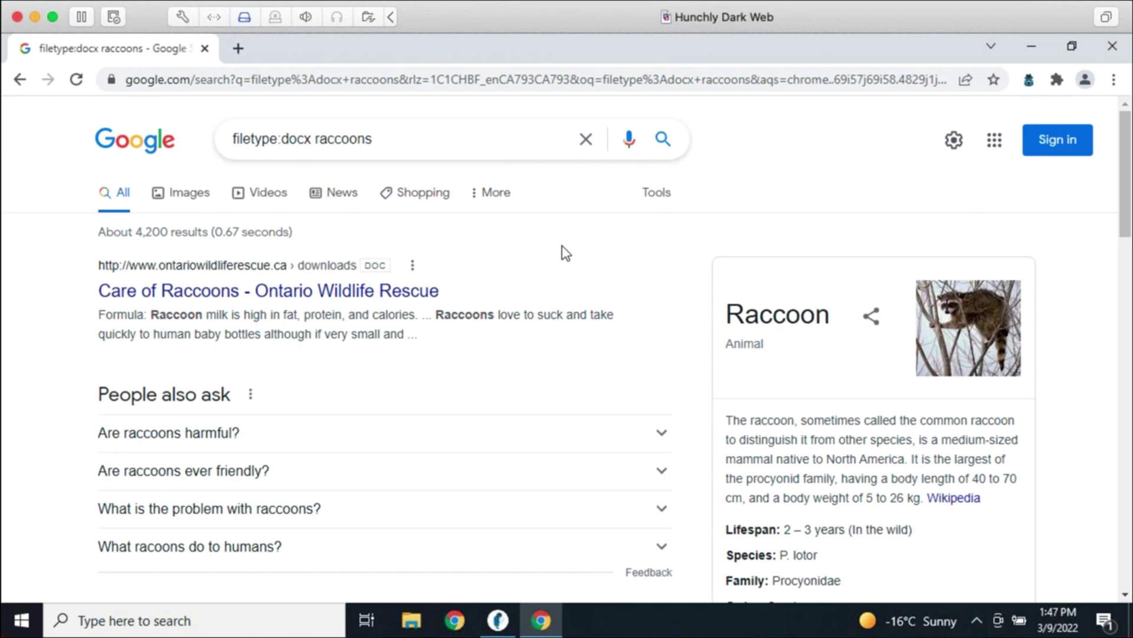
pyautogui.click(499, 620)
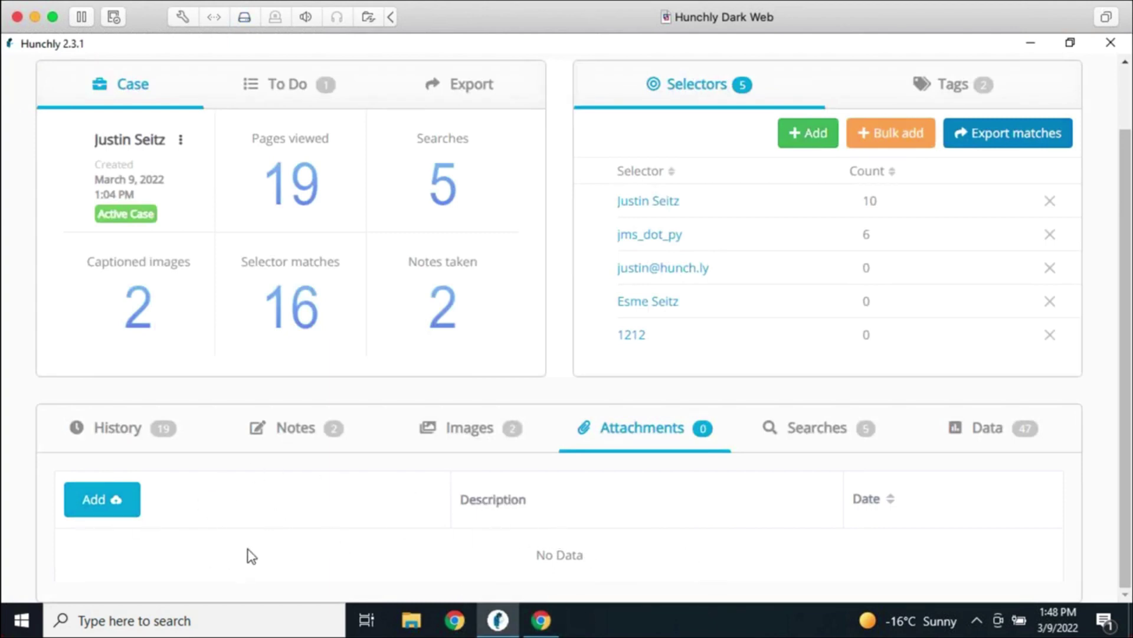
# Attach the Desktop picture cute.jpeg to the case
pyautogui.click(94, 511)
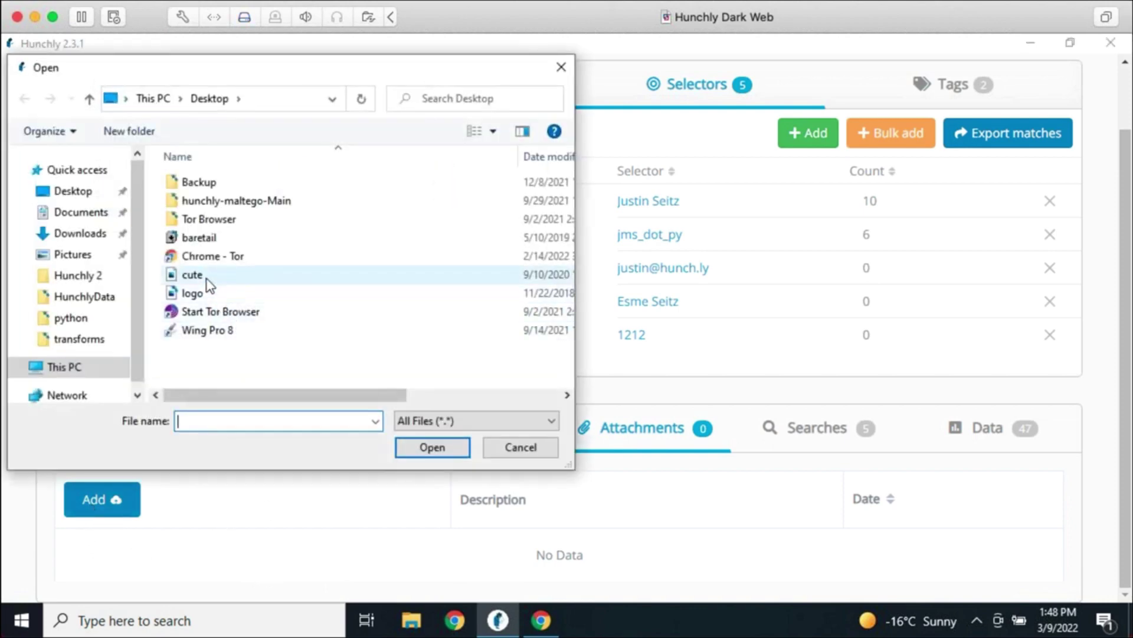
pyautogui.click(191, 275)
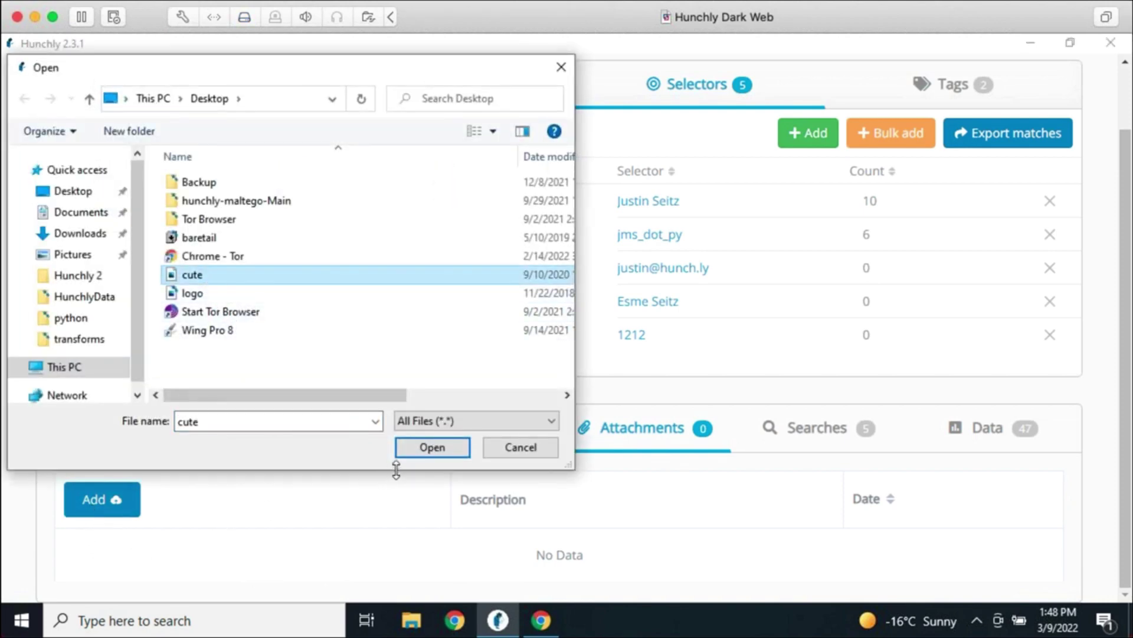
pyautogui.click(415, 448)
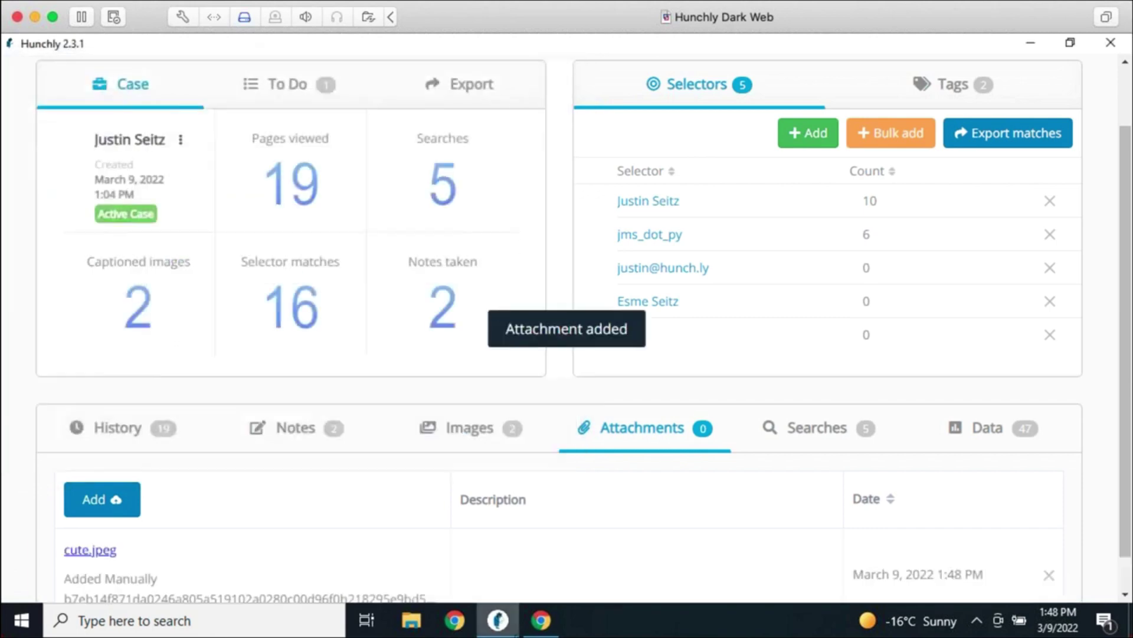
# Request opening the cute.jpeg attachment in an external program
pyautogui.scroll(-1, 614, 535)
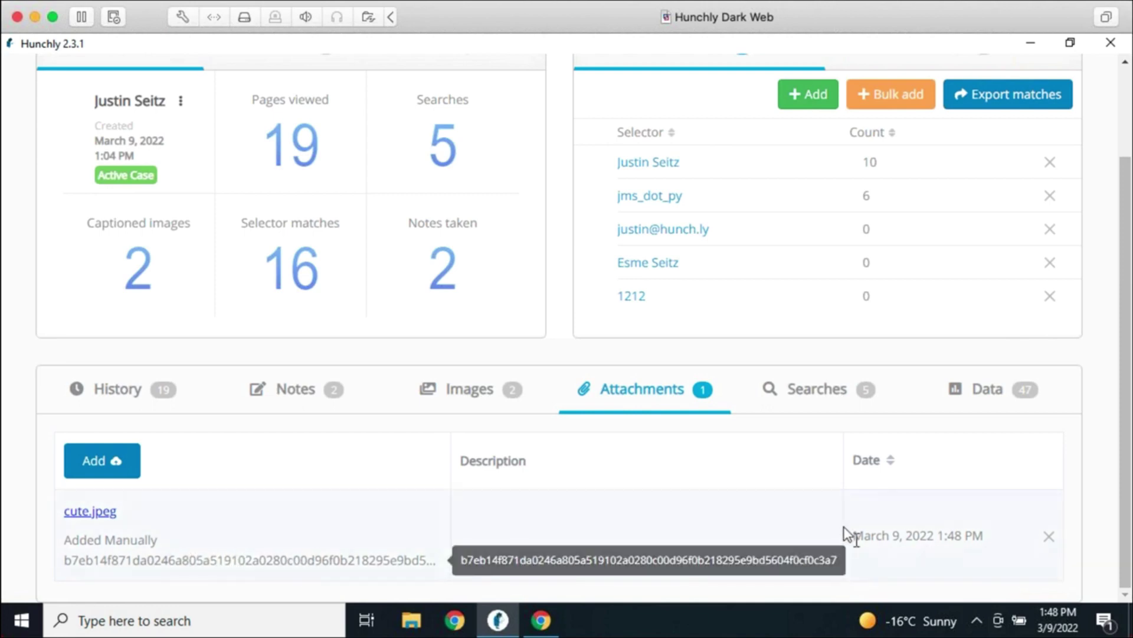
pyautogui.click(835, 500)
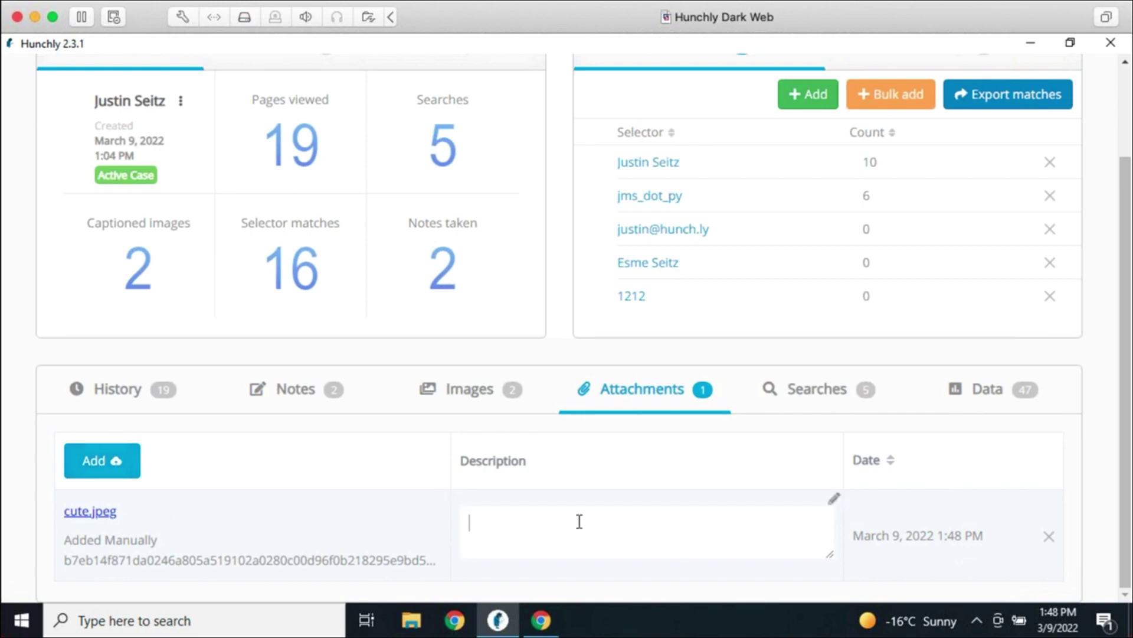
pyautogui.click(94, 511)
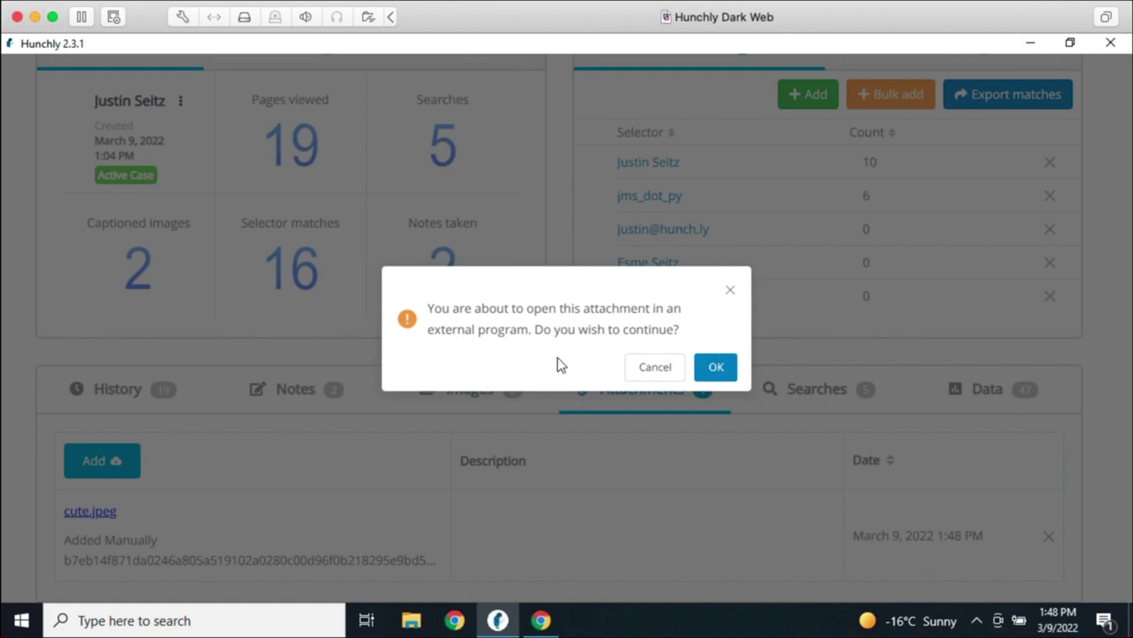
# Confirm opening cute.jpeg in Photos, view the raccoon photo, then close the viewer
pyautogui.click(719, 371)
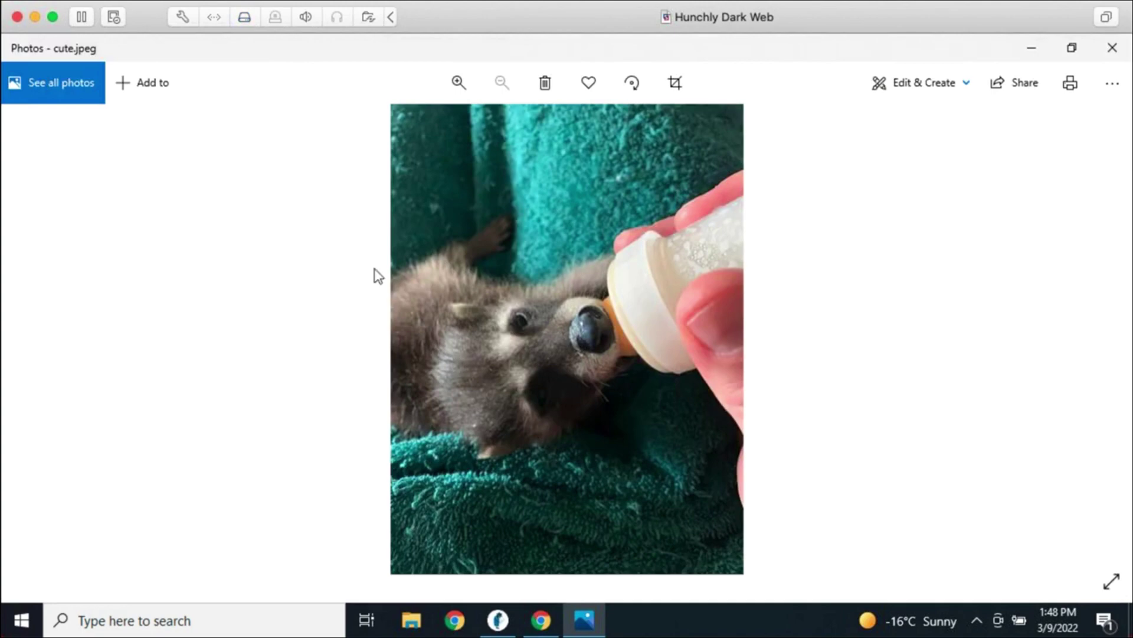
pyautogui.click(1110, 48)
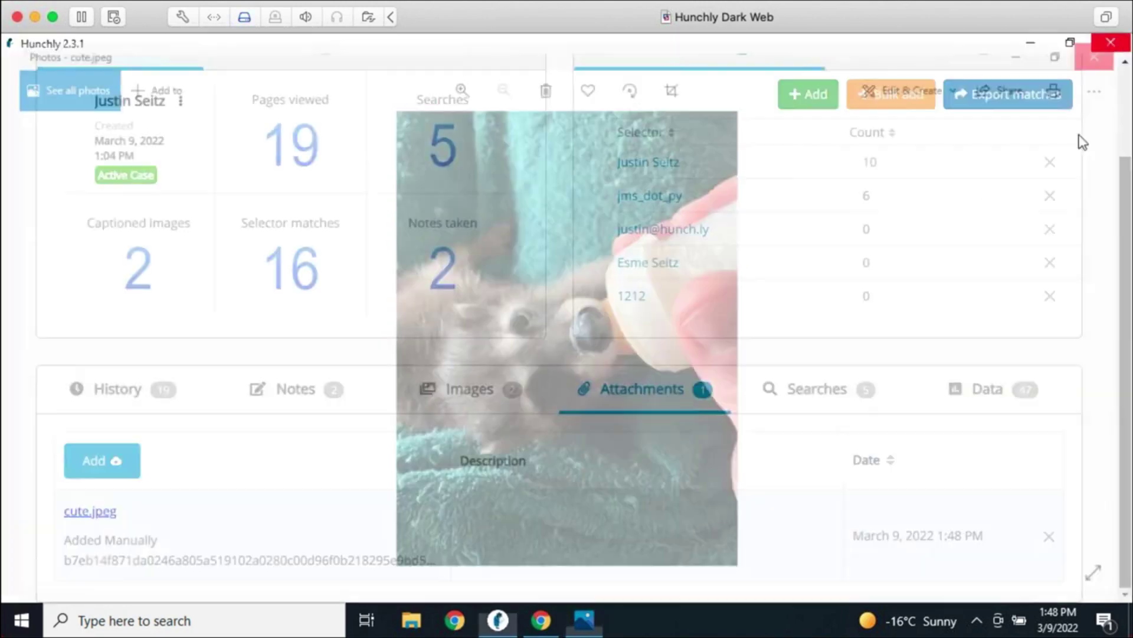
# Give cute.jpeg a saved description of a person feeding Smudge the raccoon
pyautogui.click(833, 501)
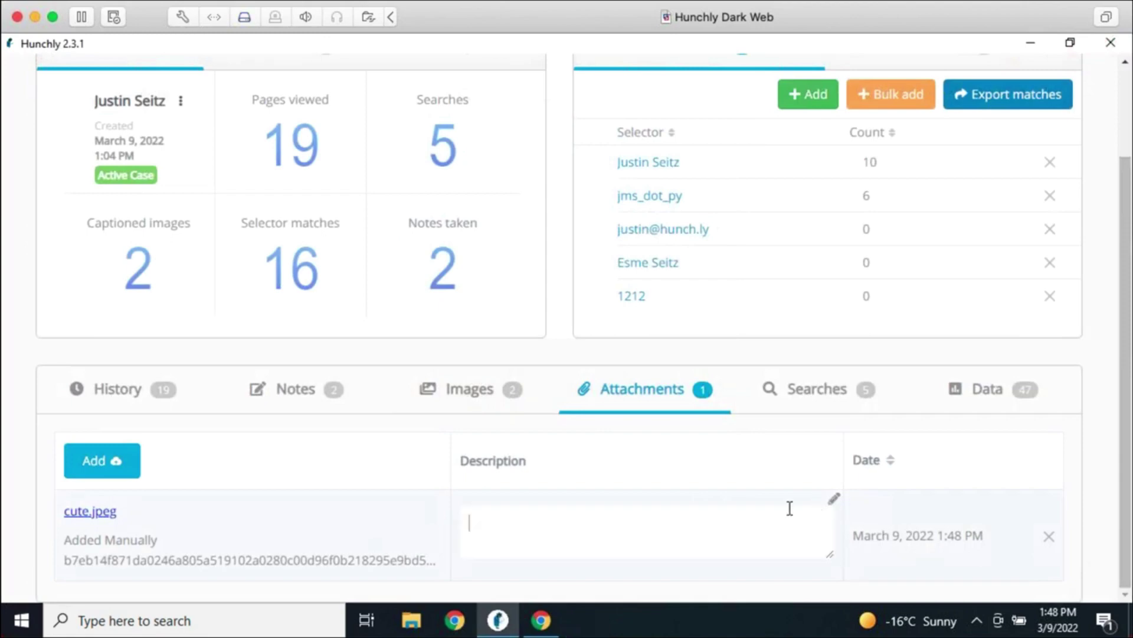
pyautogui.write('Justin feeding Smudge')
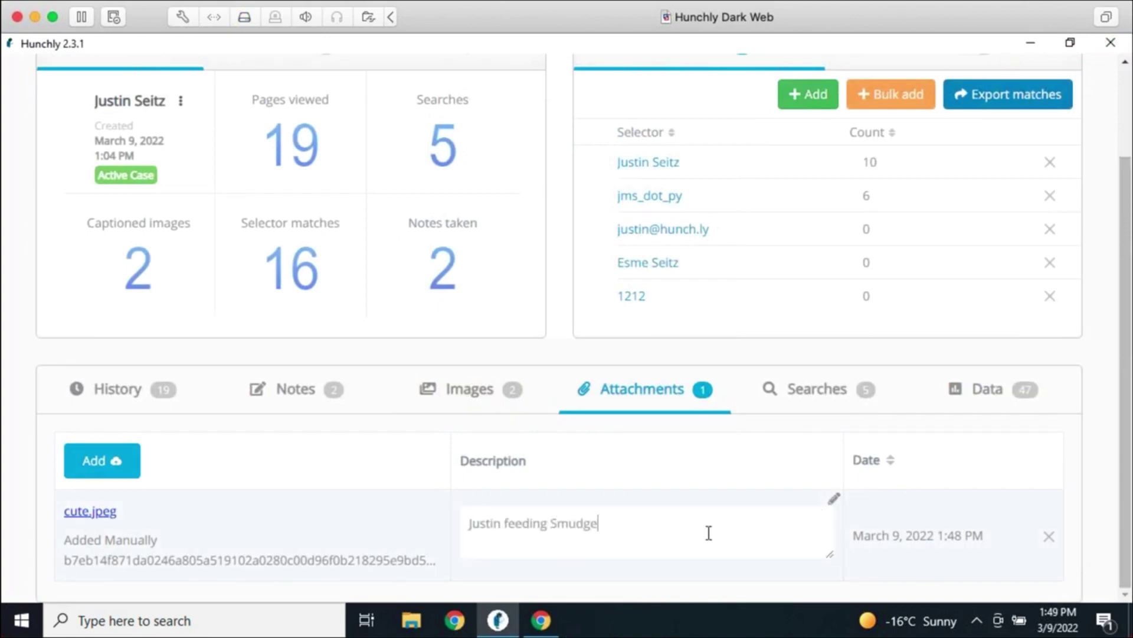
pyautogui.write('.')
pyautogui.click(774, 587)
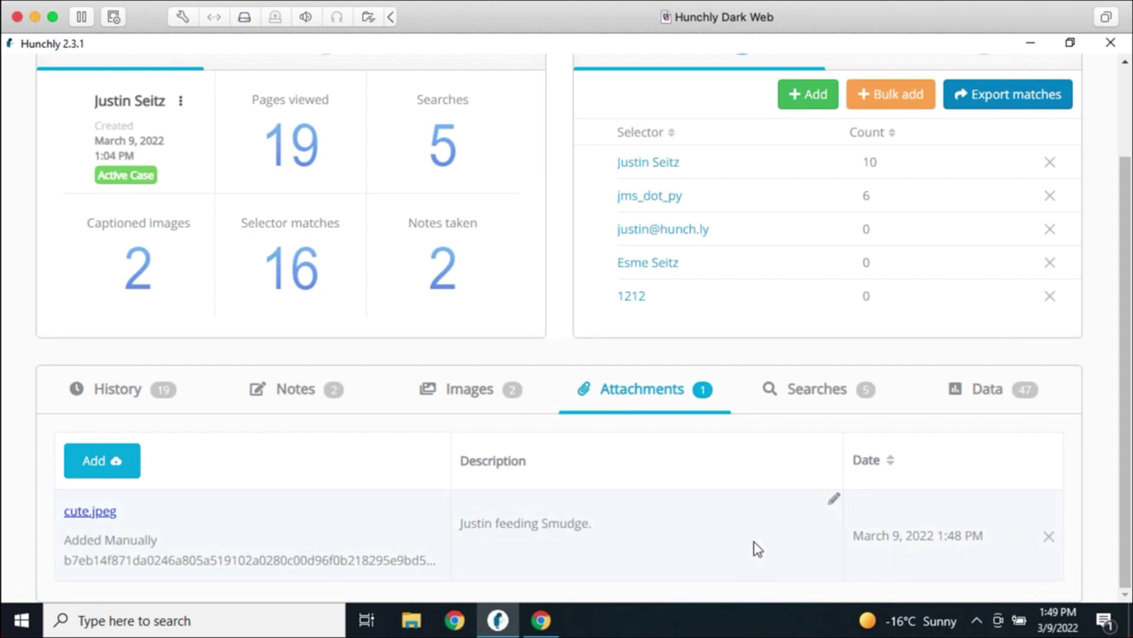
pyautogui.scroll(2, 1110, 265)
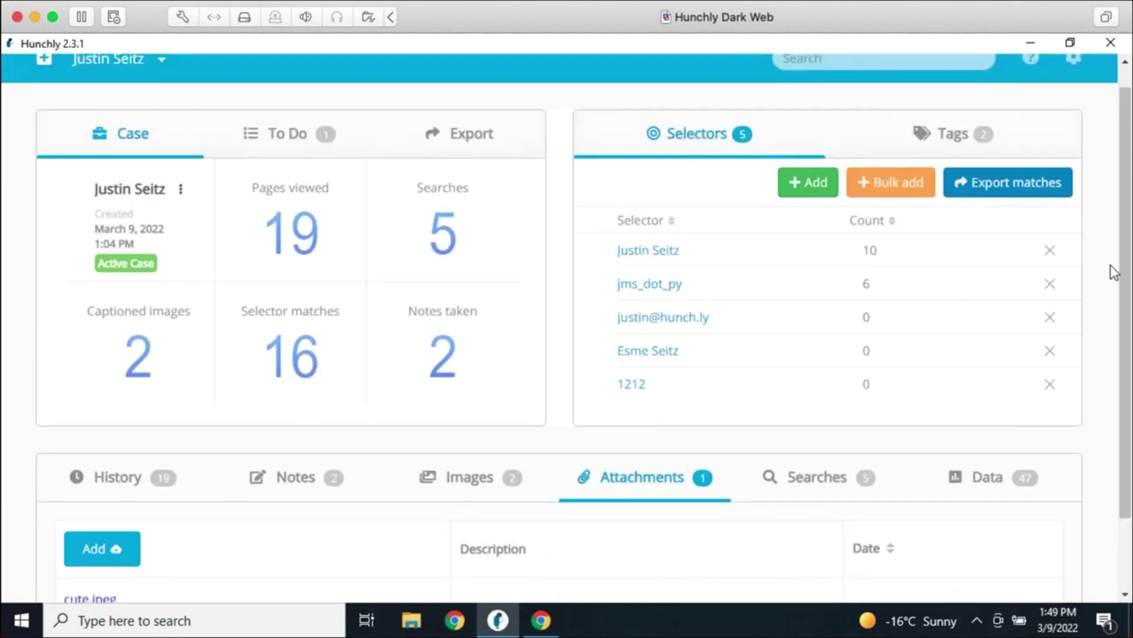
pyautogui.scroll(1, 1107, 248)
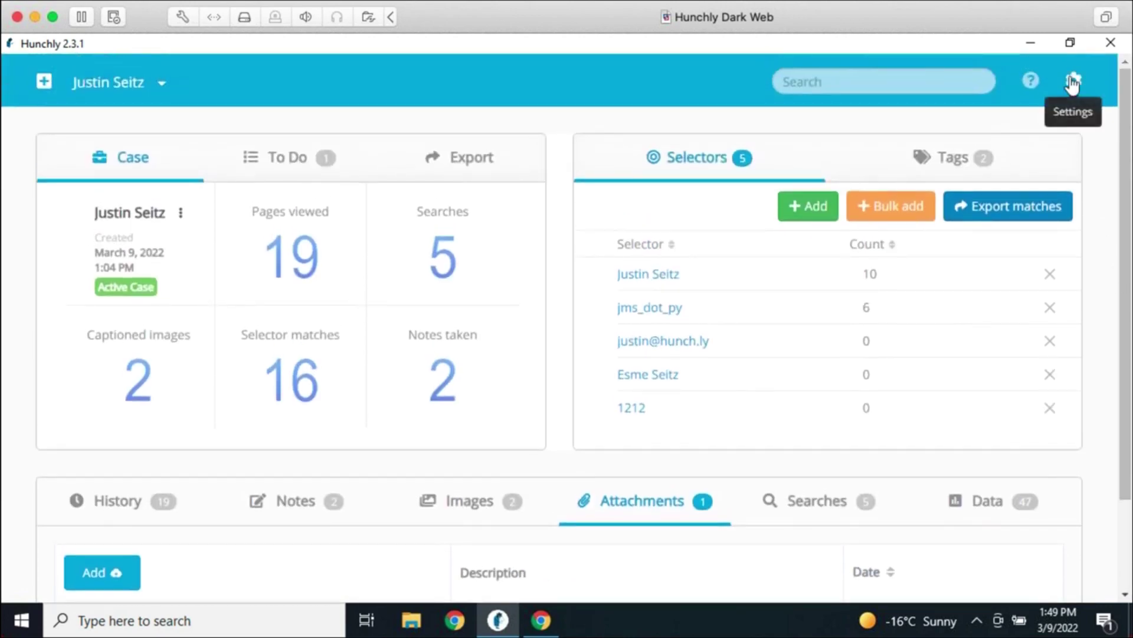
# Switch Attach downloads to On in General Settings and save the settings
pyautogui.click(1073, 83)
pyautogui.scroll(-5, 847, 306)
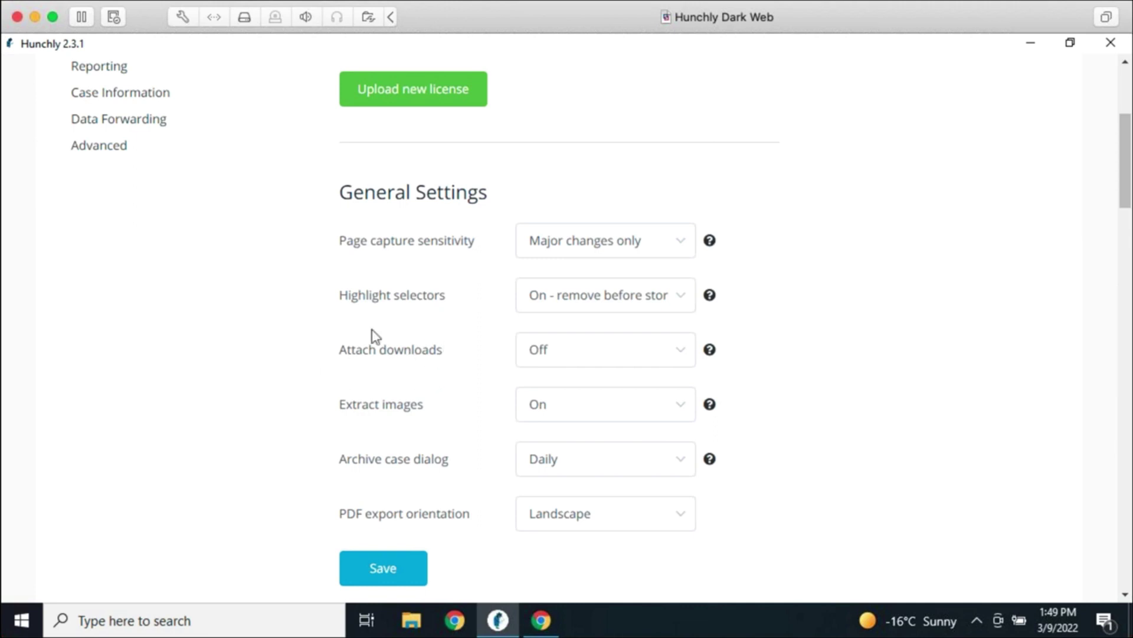
pyautogui.click(612, 360)
pyautogui.click(613, 399)
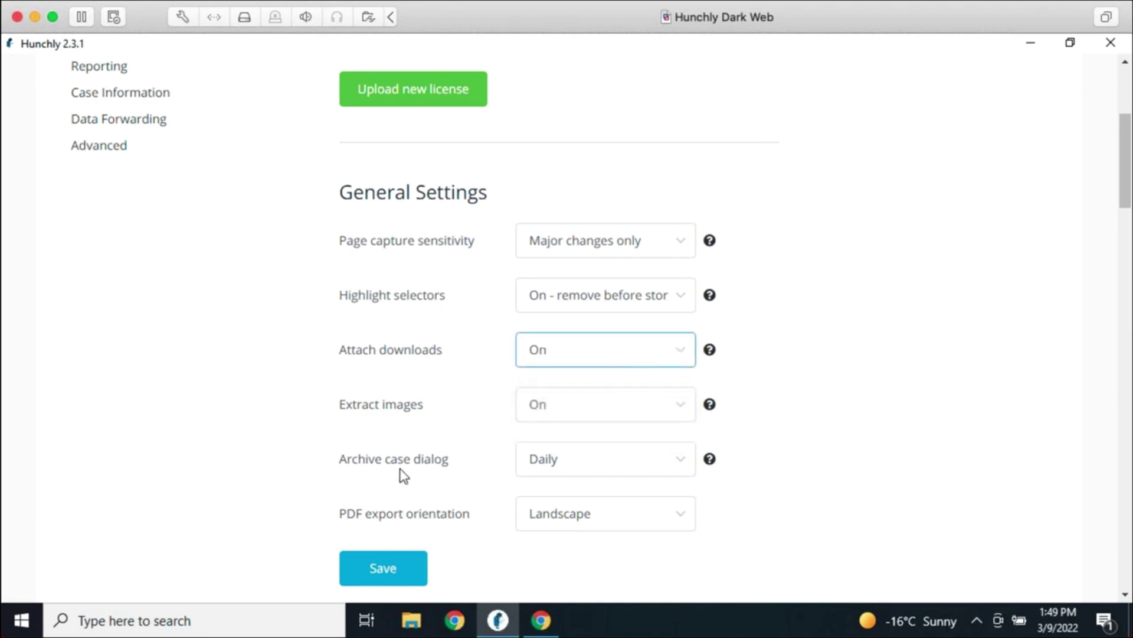
pyautogui.click(363, 581)
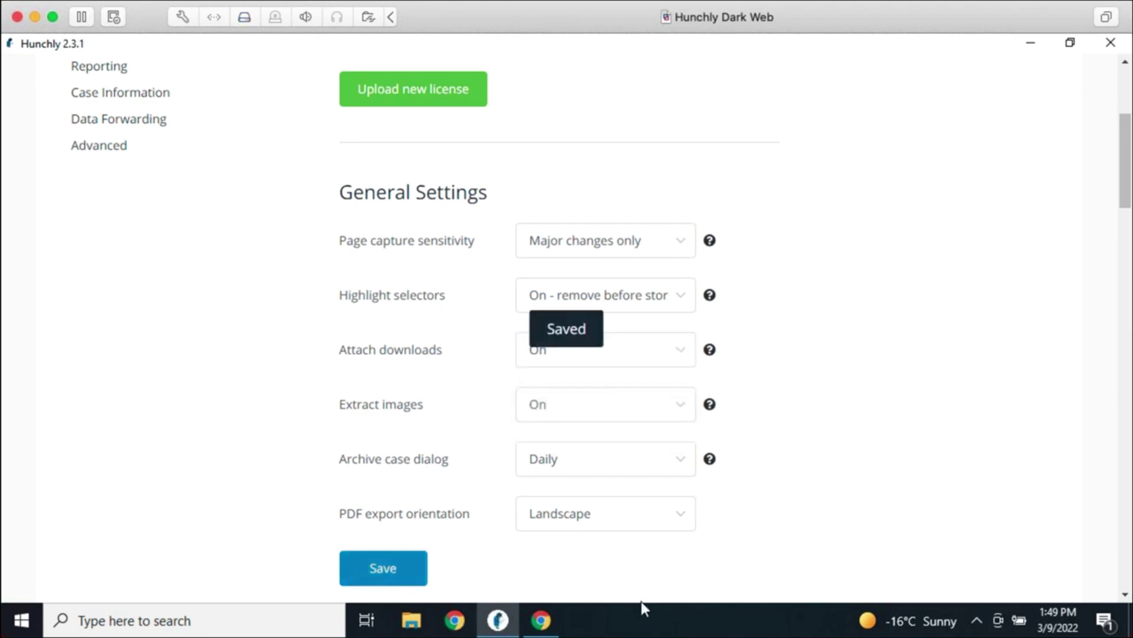
# Close Chrome from the taskbar jump list and open a fresh browser window
pyautogui.rightClick(529, 625)
pyautogui.click(472, 582)
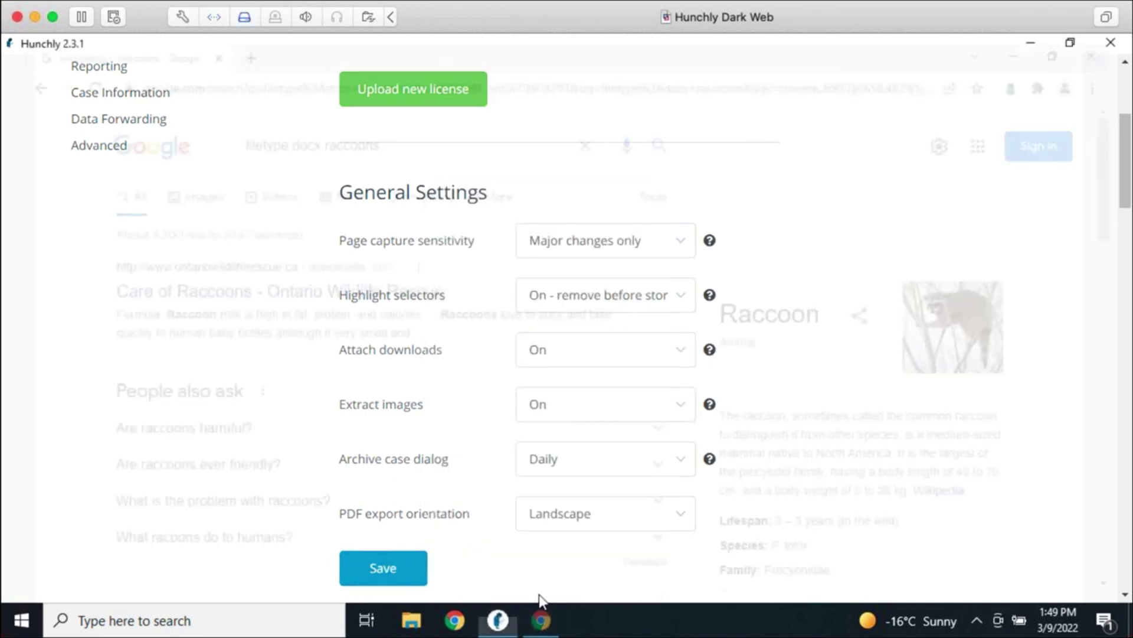
pyautogui.click(455, 620)
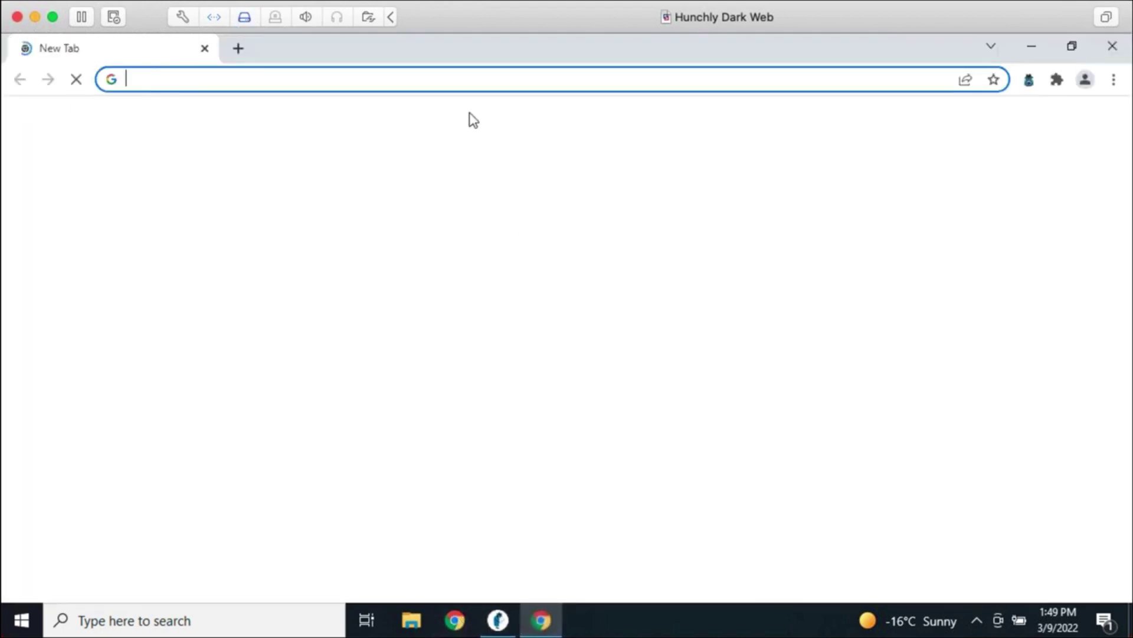
# Search filetype:docx raccoons and download the Lesson #9 raccoon .docx file
pyautogui.write('filetype')
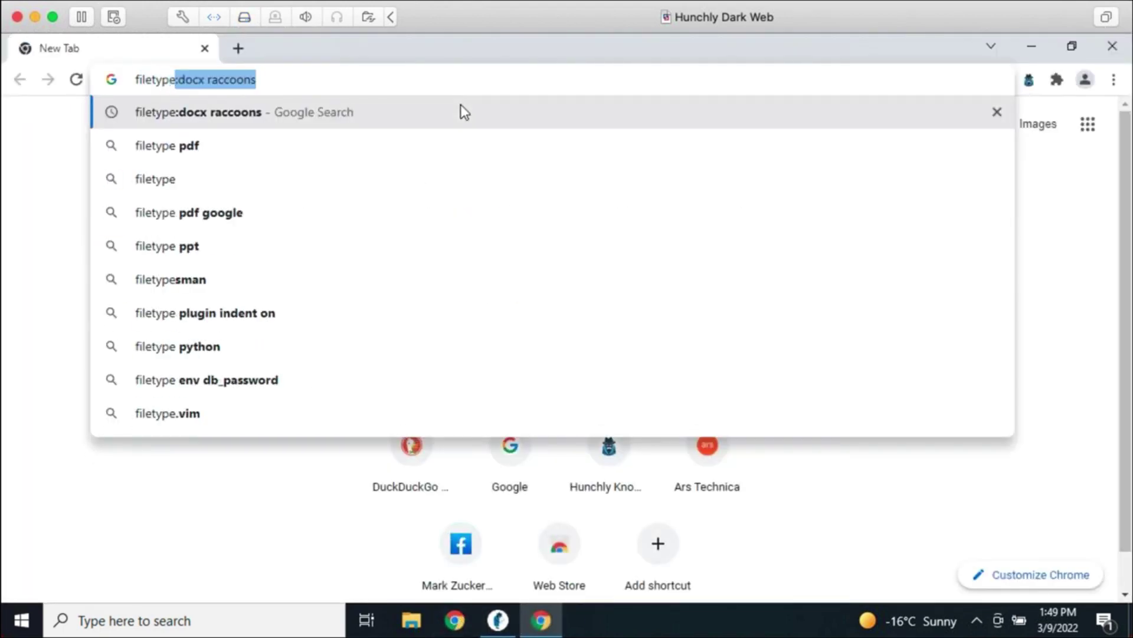
pyautogui.press('Return')
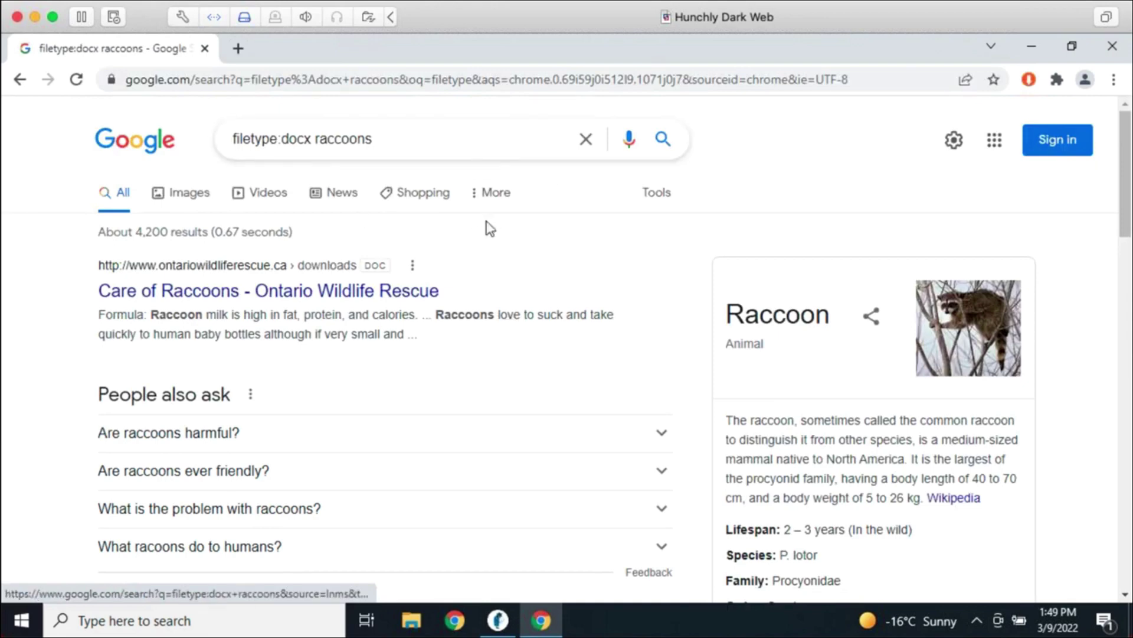
pyautogui.scroll(-6, 532, 423)
pyautogui.click(404, 304)
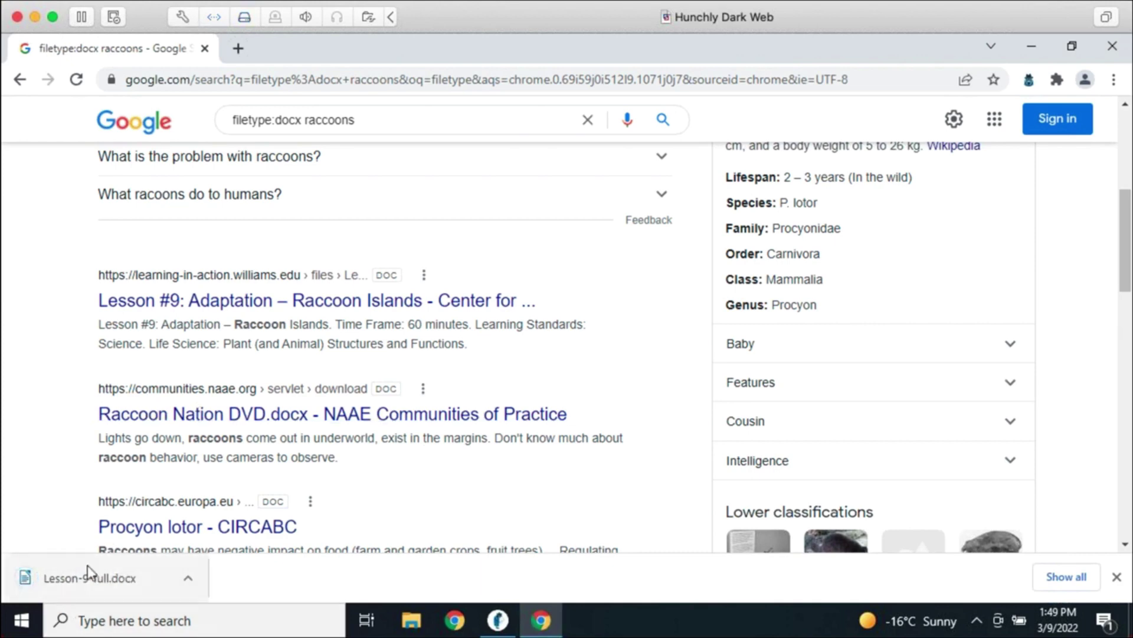
pyautogui.click(498, 620)
pyautogui.scroll(5, 100, 160)
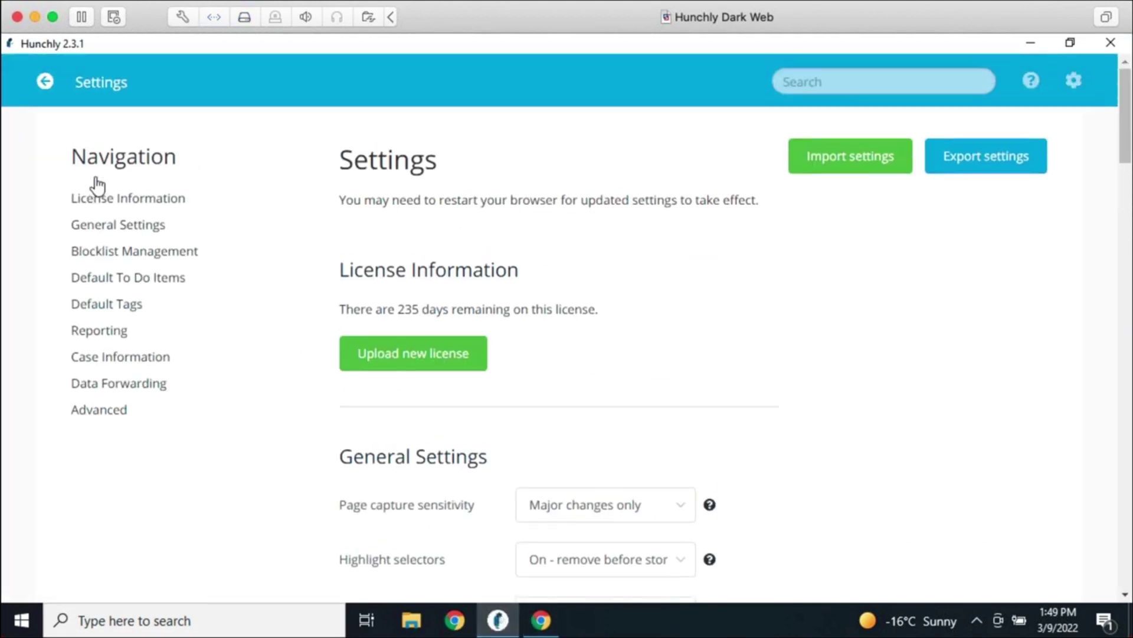
# Check Lesson-9-full.docx appears among the dashboard attachments, then return to Chrome's address bar
pyautogui.click(42, 83)
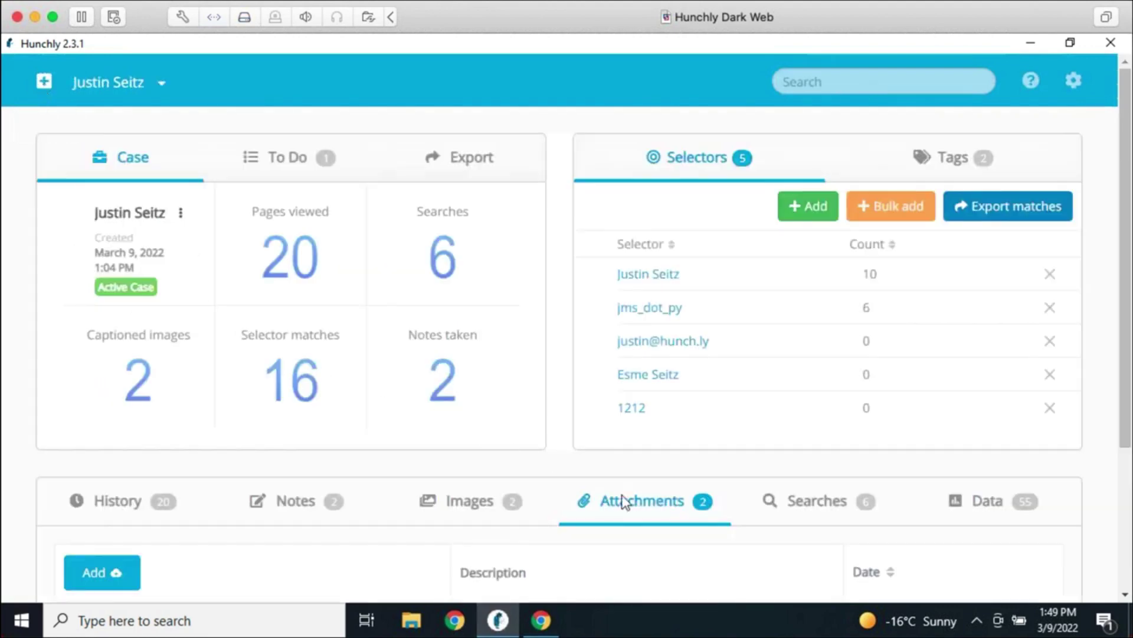
pyautogui.scroll(-3, 625, 499)
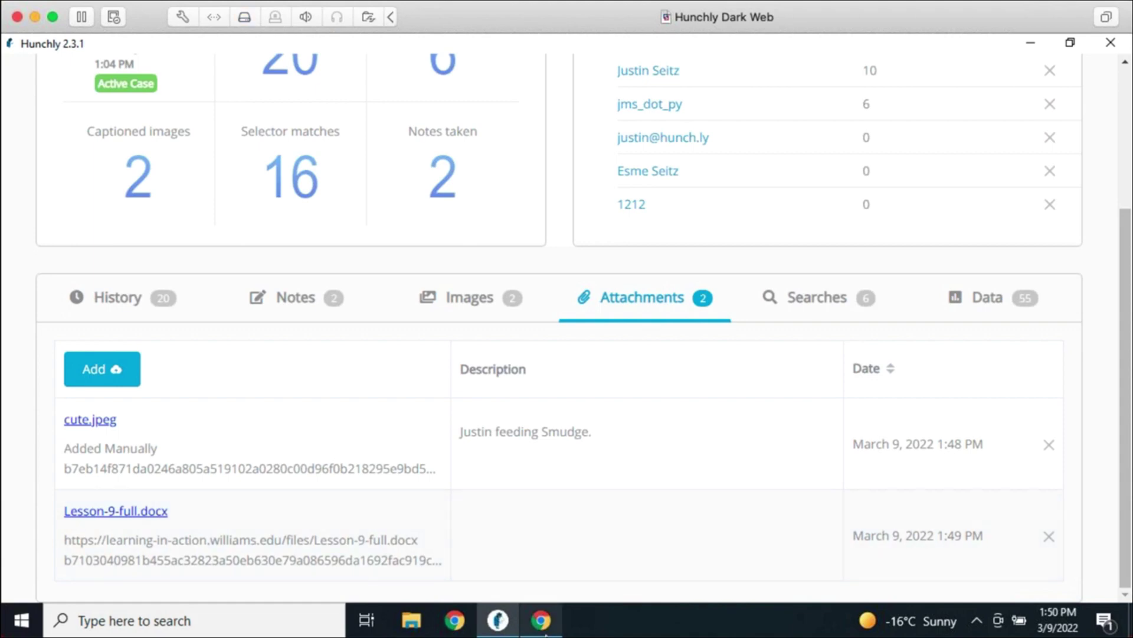
pyautogui.click(554, 614)
pyautogui.click(535, 82)
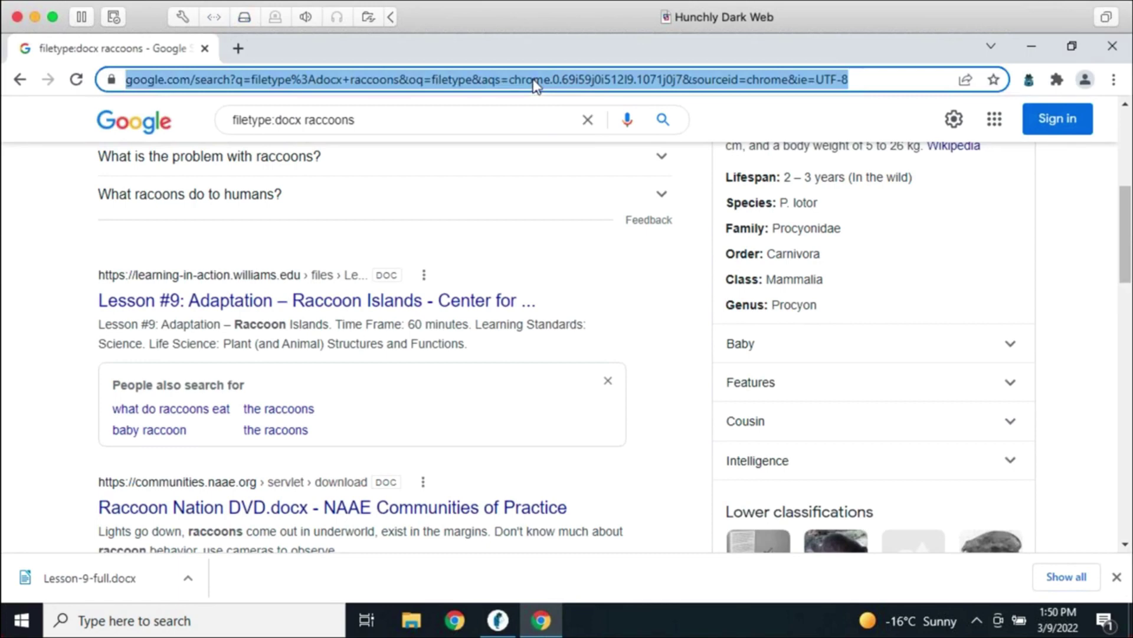
# Load hunch.ly, open its iOS & Android mobile page, dismiss the newsletter popup, return to Hunchly
pyautogui.write('hunch.ly')
pyautogui.press('Return')
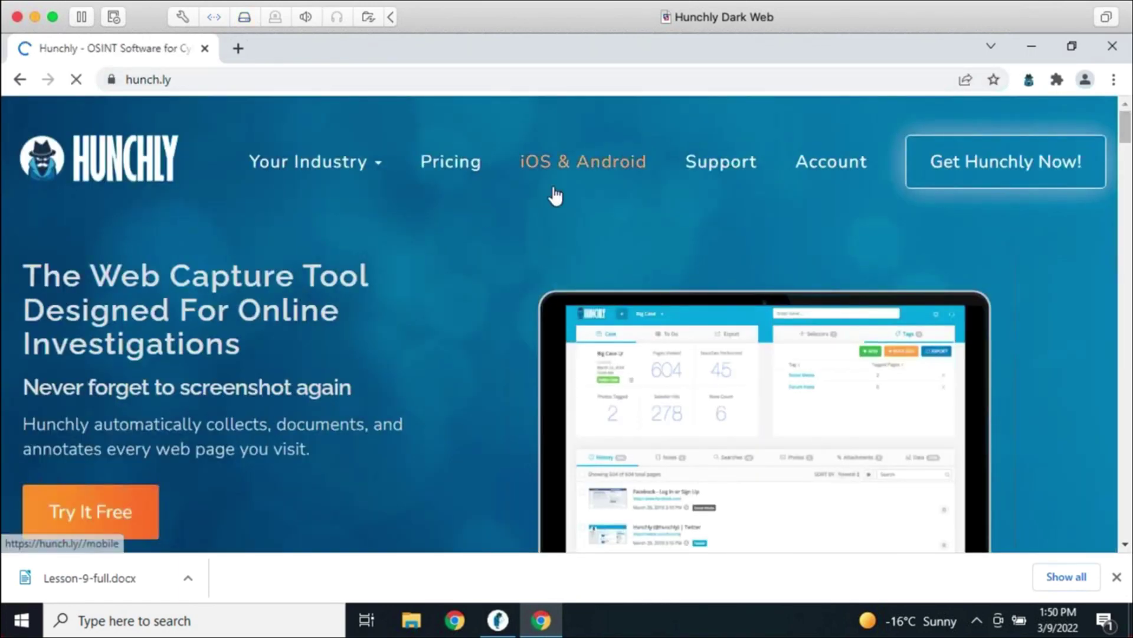
pyautogui.click(549, 186)
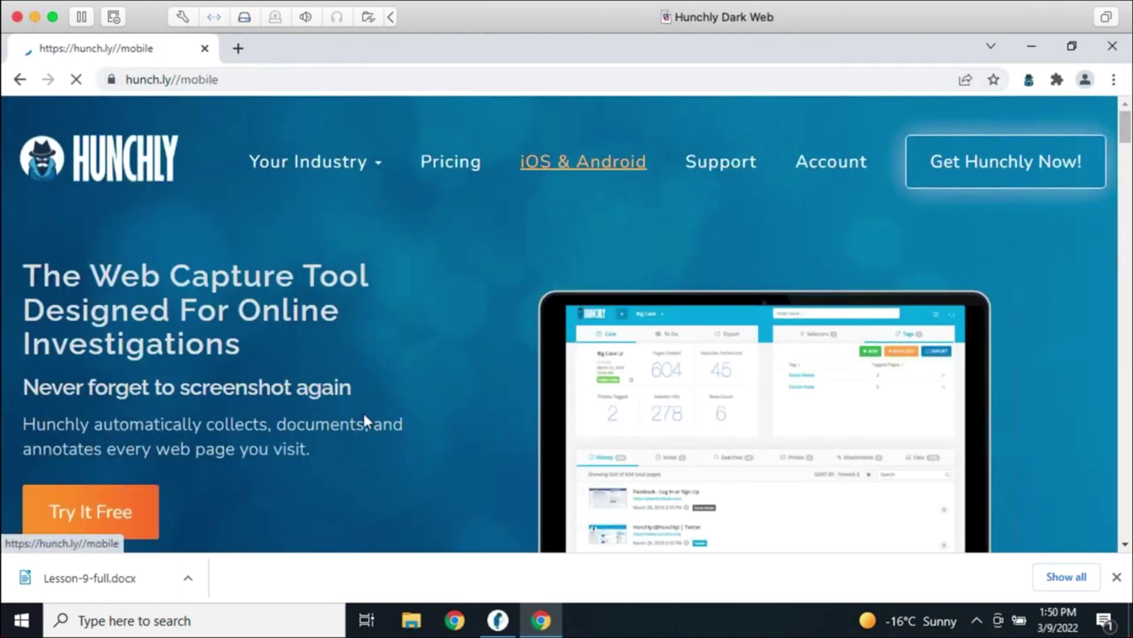
pyautogui.scroll(-3, 366, 422)
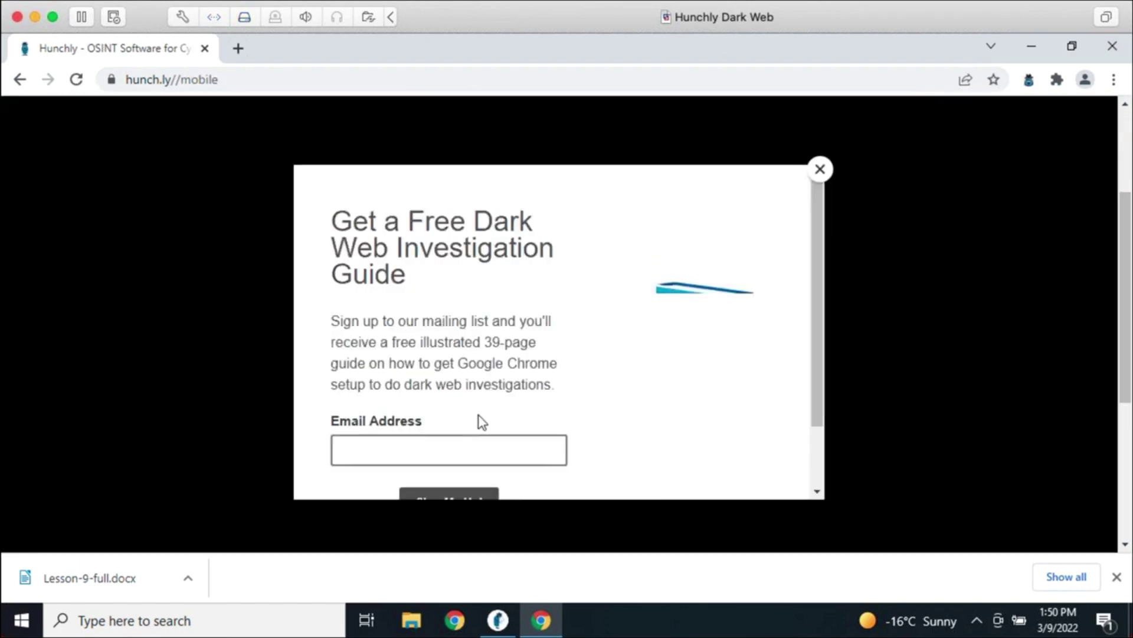
pyautogui.click(821, 168)
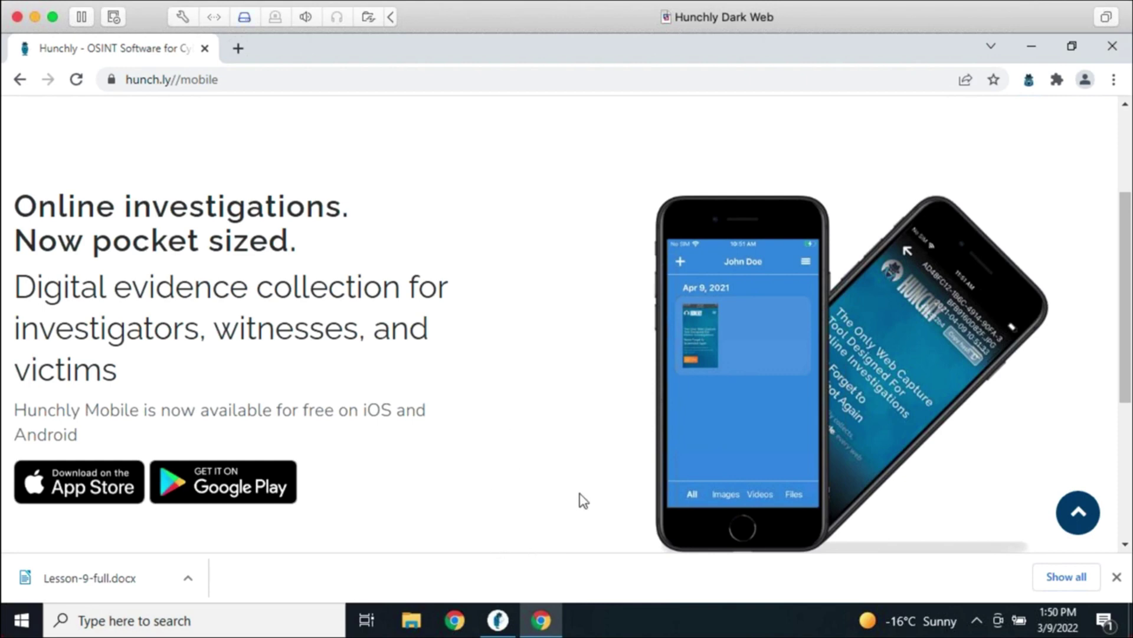
pyautogui.click(499, 617)
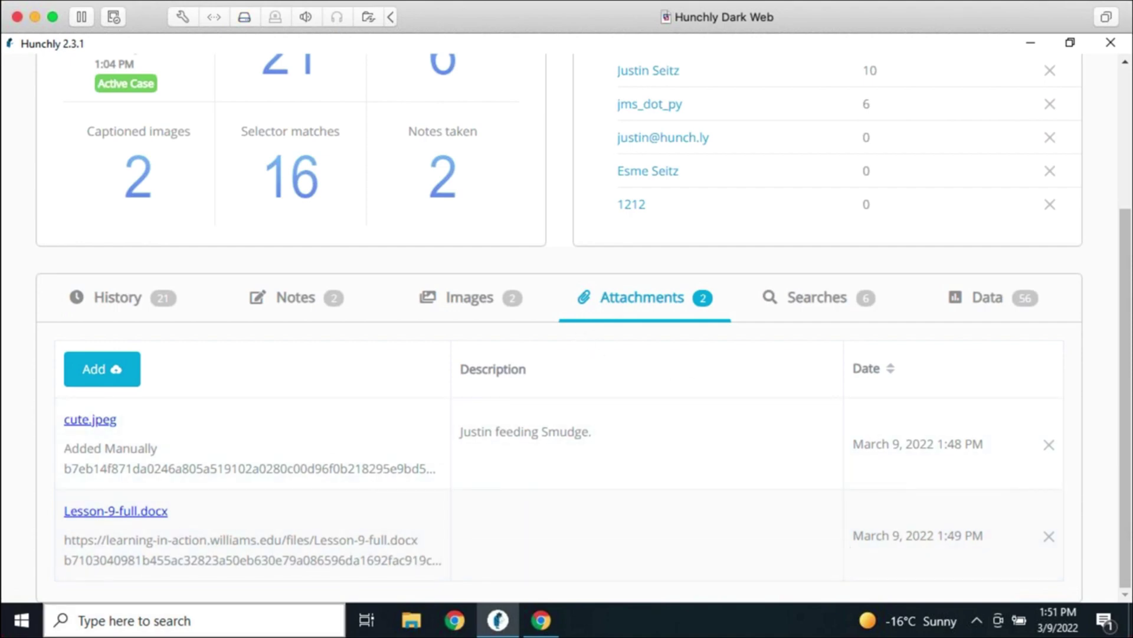
pyautogui.click(830, 304)
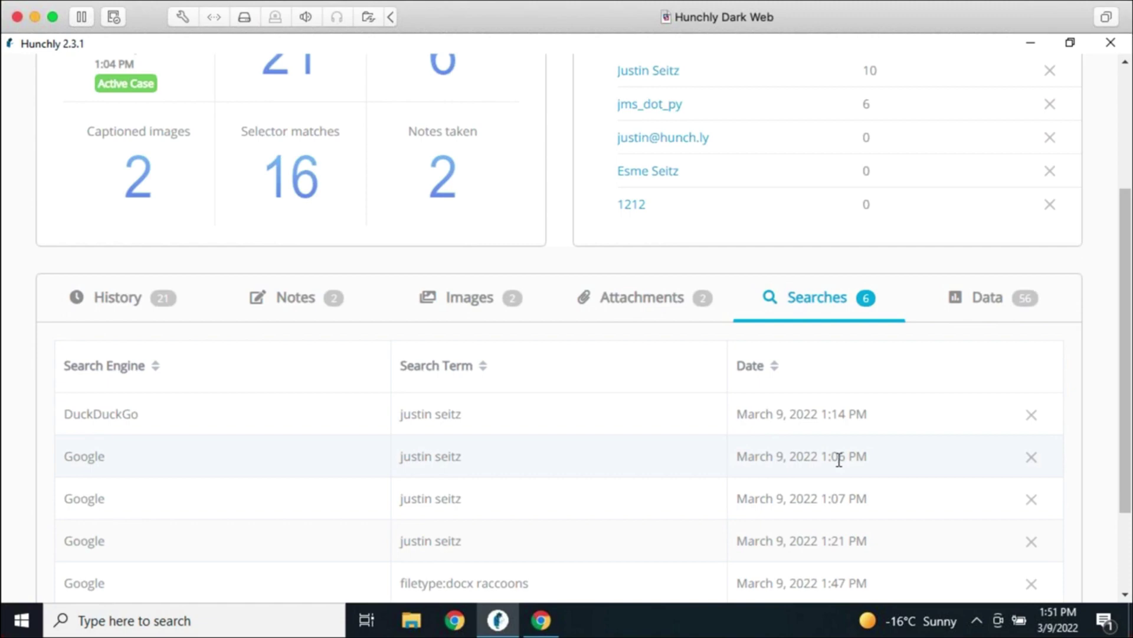
pyautogui.scroll(-3, 622, 369)
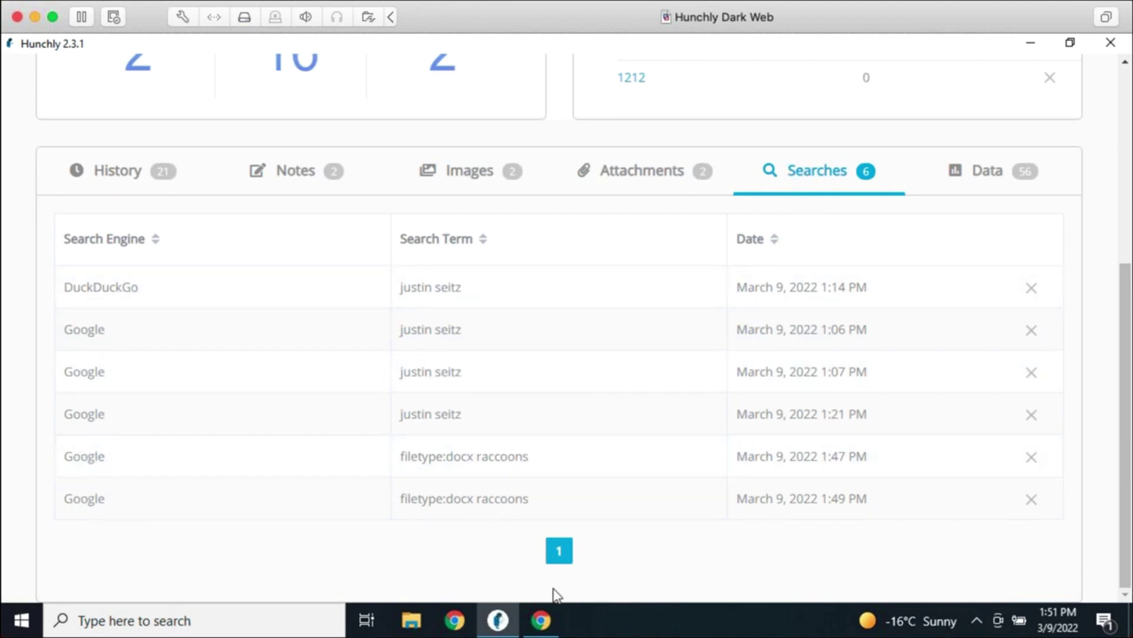
pyautogui.moveTo(559, 618)
pyautogui.scroll(5, 612, 413)
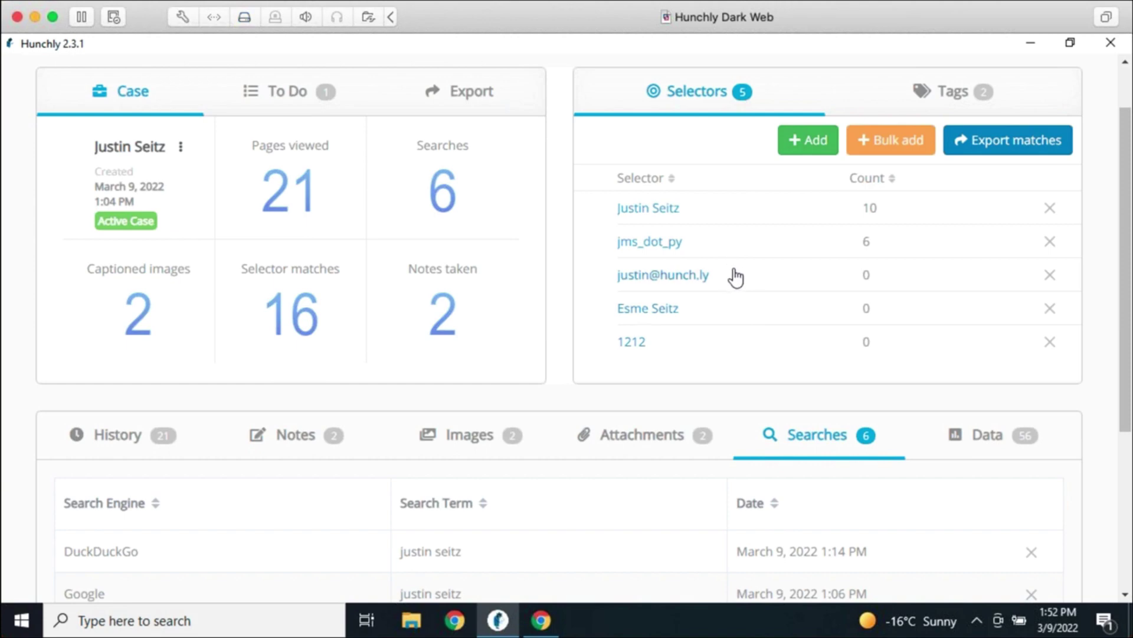
pyautogui.scroll(-3, 817, 449)
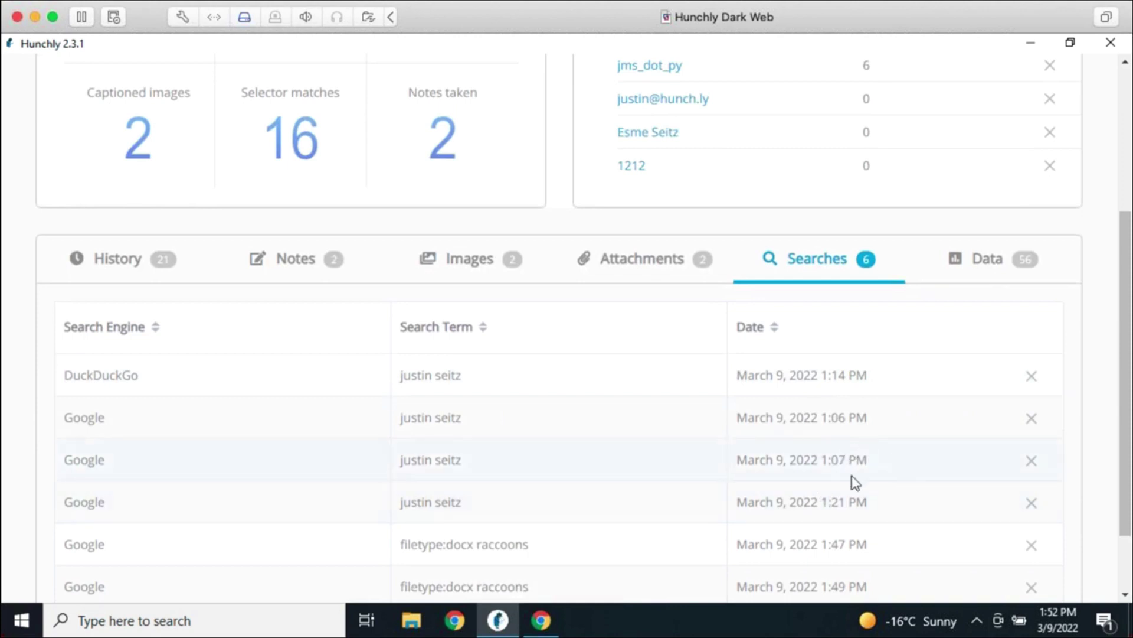
# Delete the duplicate 1:07 PM Google search entry, leaving five searches in the case
pyautogui.click(1032, 460)
pyautogui.click(714, 357)
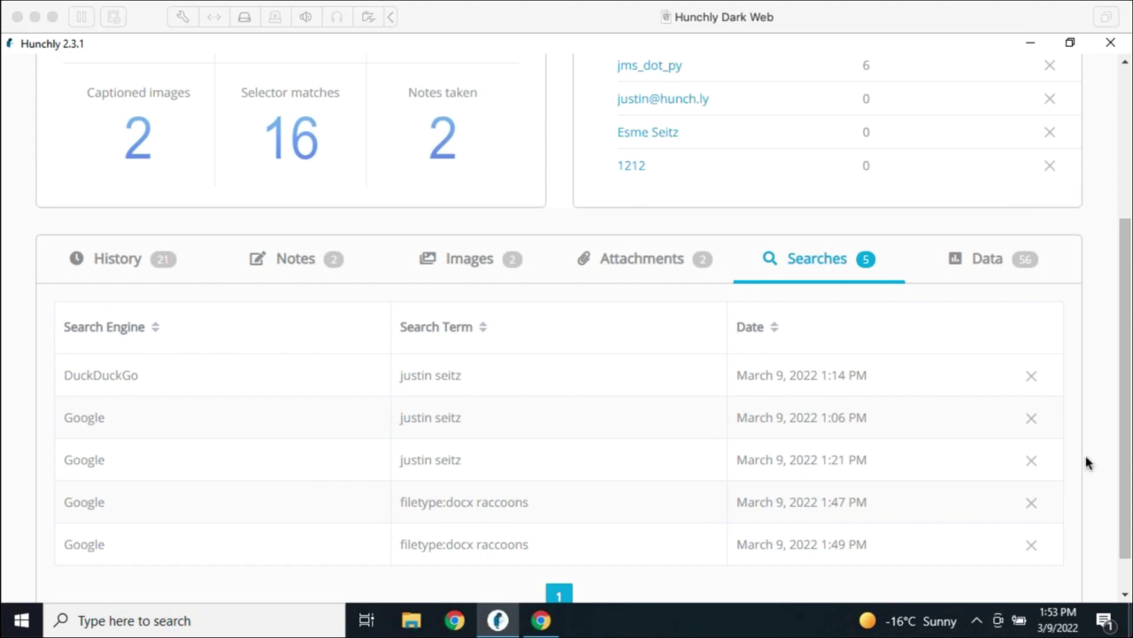
pyautogui.click(1110, 343)
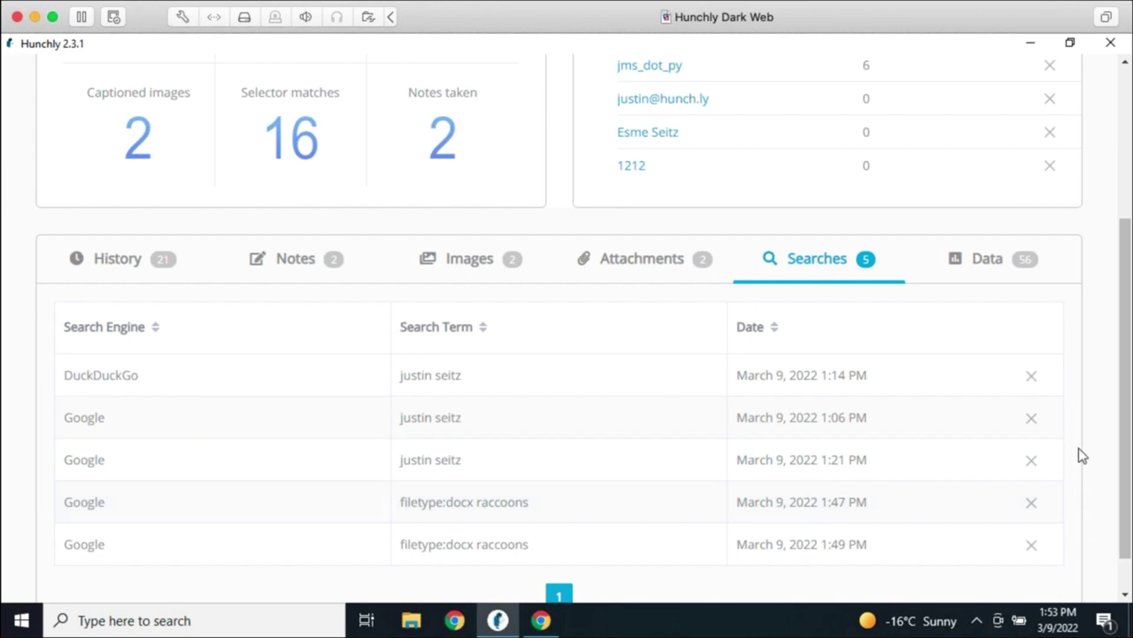
pyautogui.scroll(4, 1083, 457)
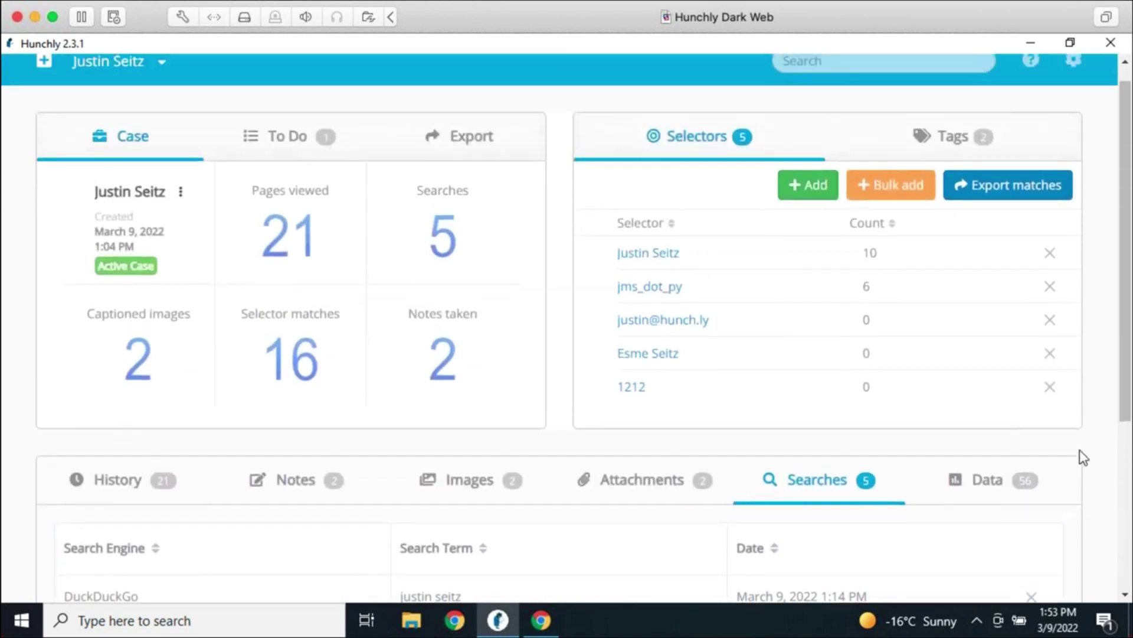
pyautogui.scroll(1, 1083, 458)
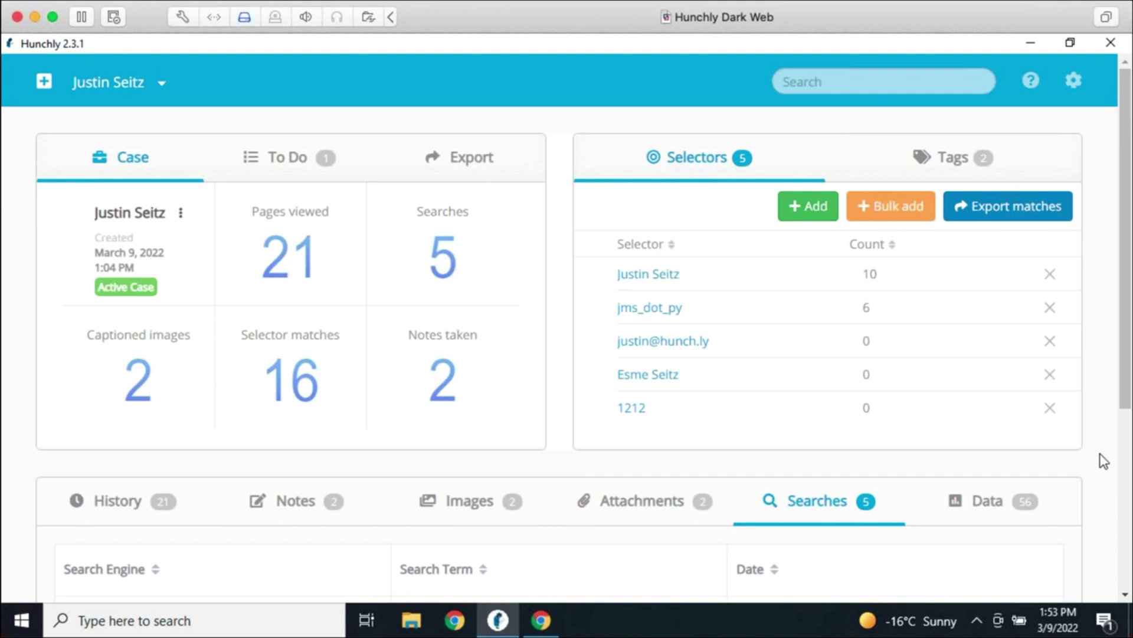
# Filter page history by Google Analytics ID UA-52456075-1 from the Data tab's Tracking Code list
pyautogui.click(968, 512)
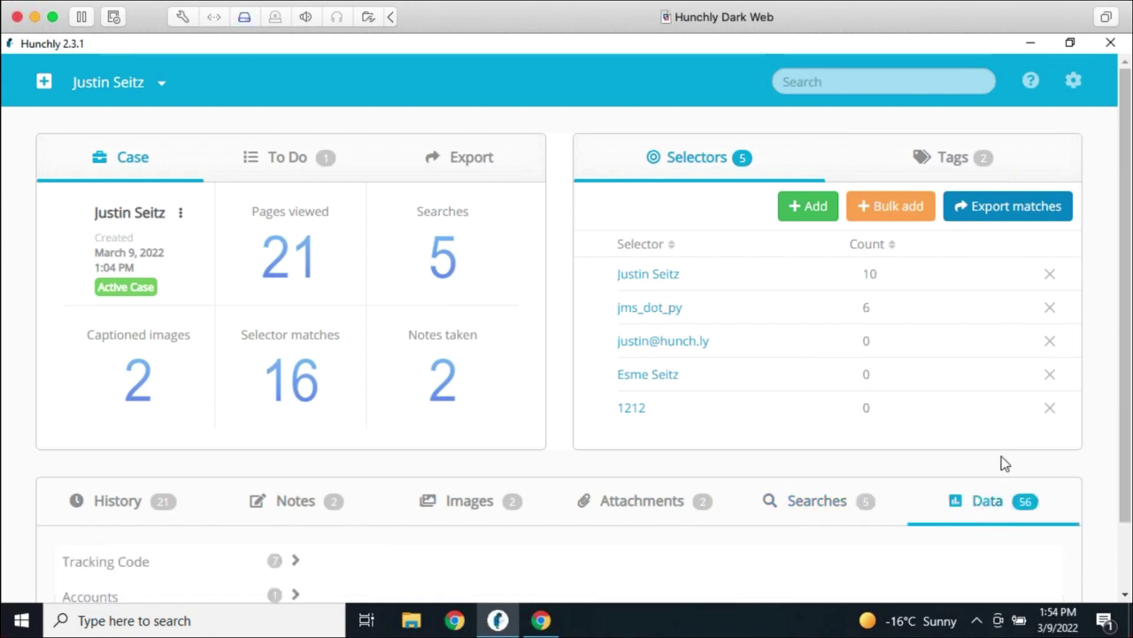
pyautogui.scroll(-1, 1004, 462)
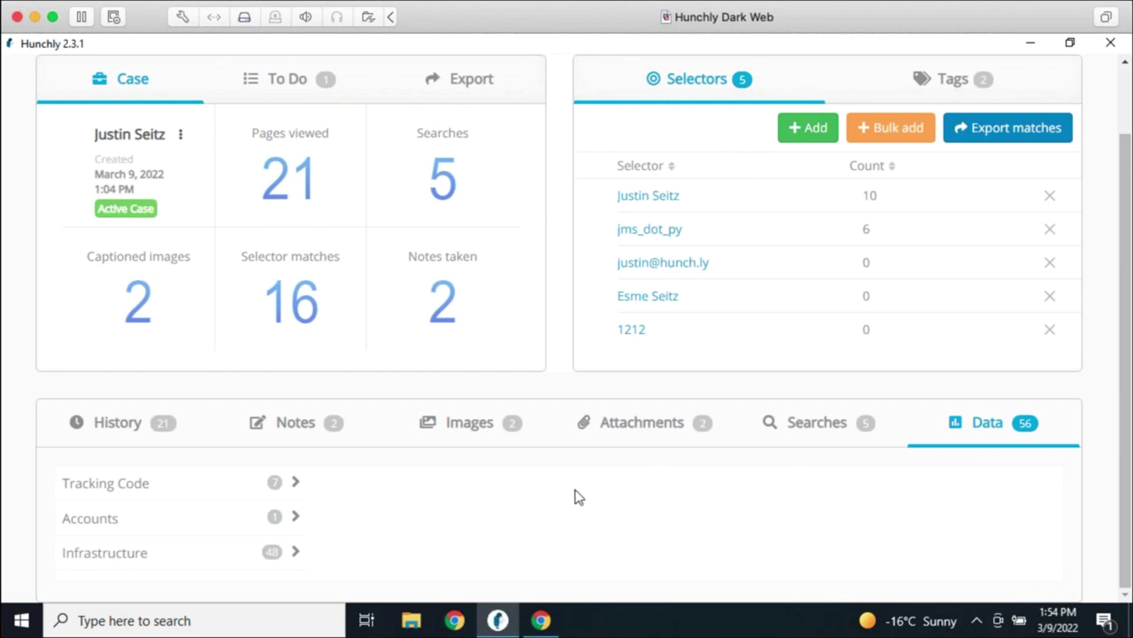
pyautogui.click(297, 488)
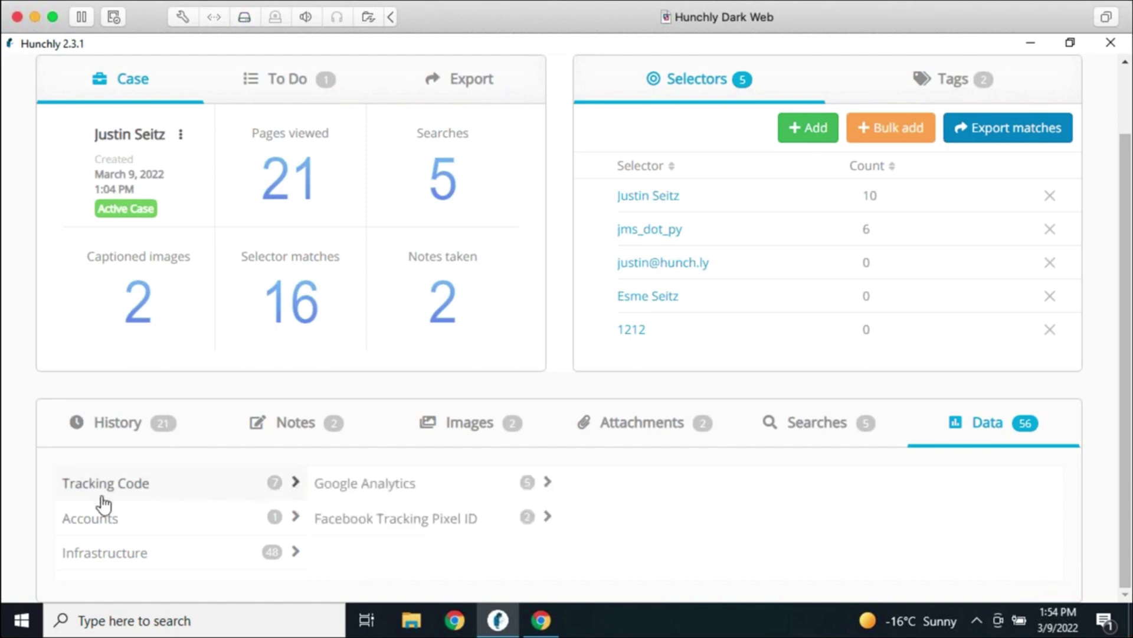
pyautogui.click(330, 495)
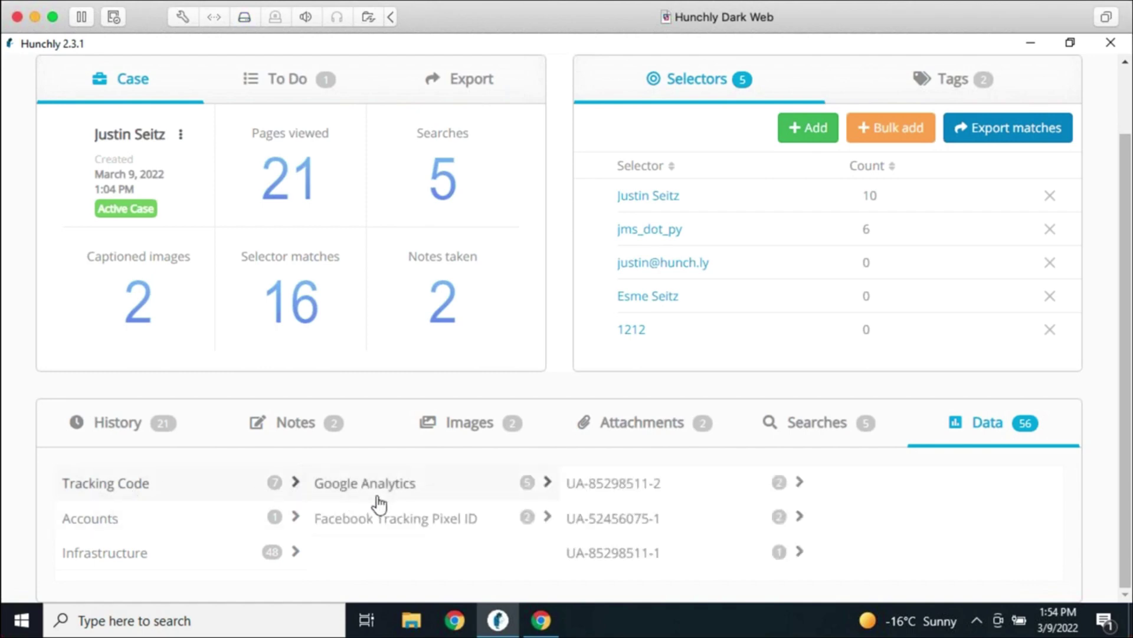
pyautogui.click(666, 491)
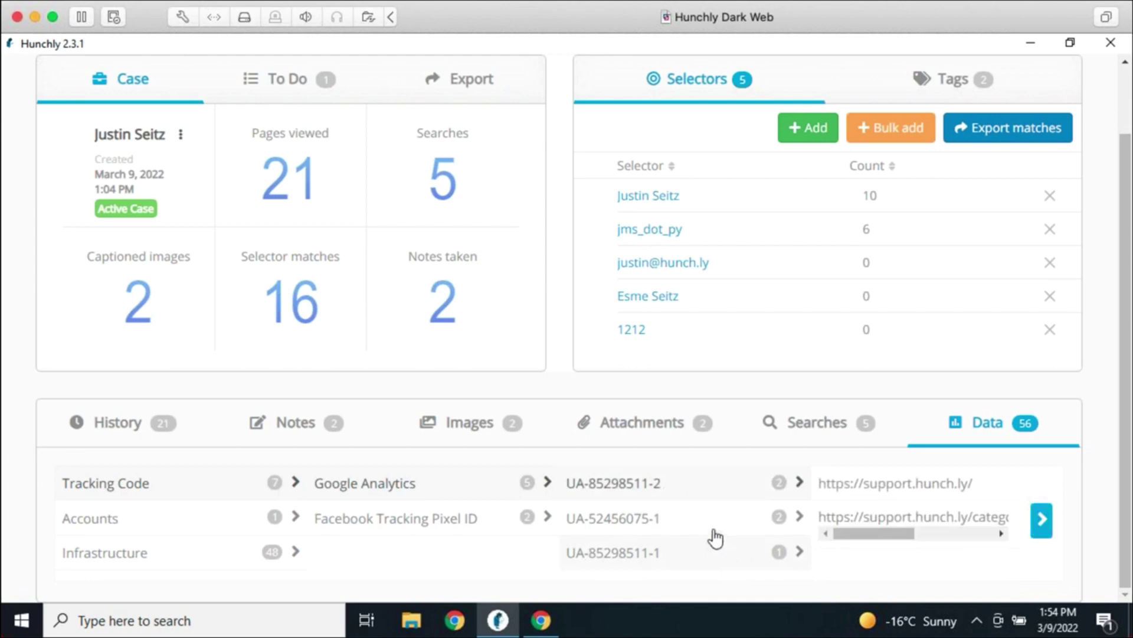
pyautogui.click(717, 530)
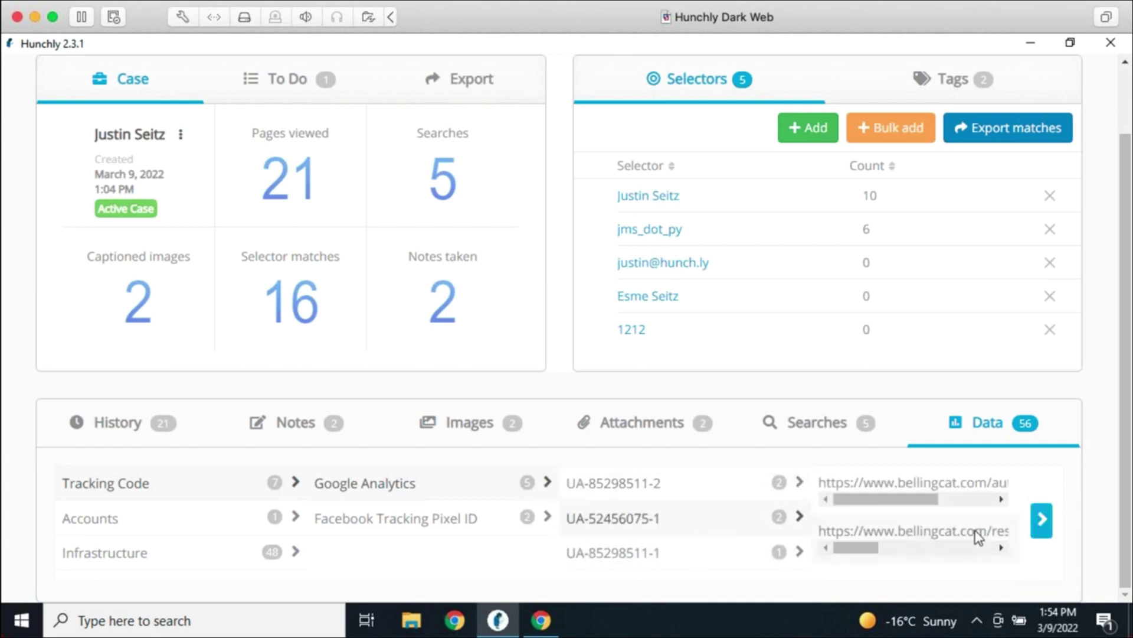
pyautogui.click(1041, 528)
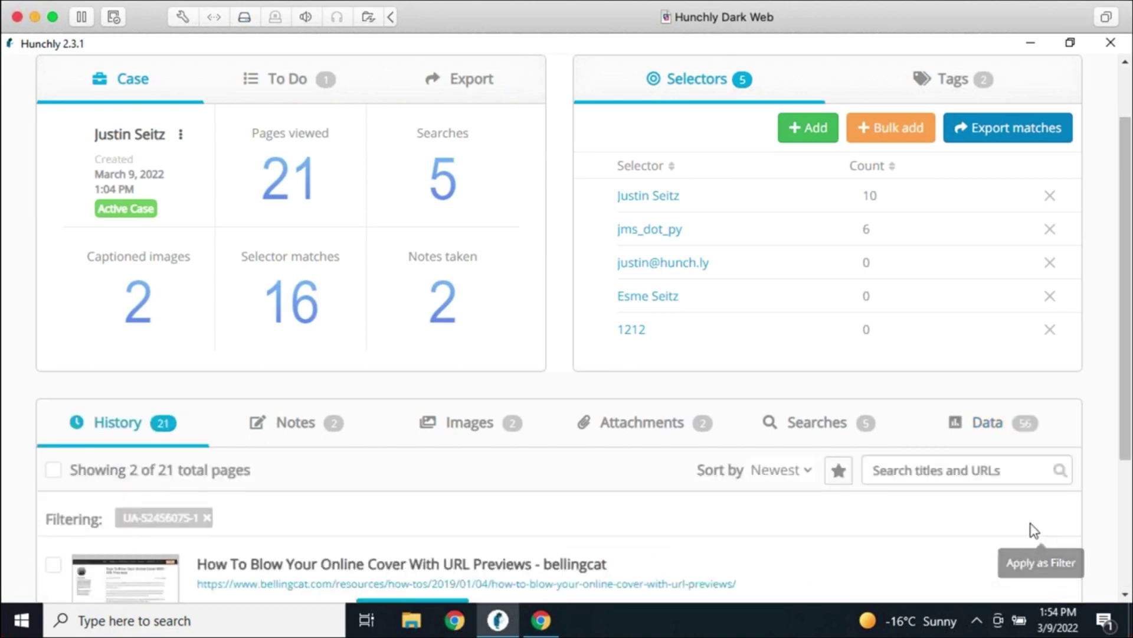
# Remove the UA-52456075-1 filter from History and go back to the Data tab
pyautogui.scroll(-3, 572, 535)
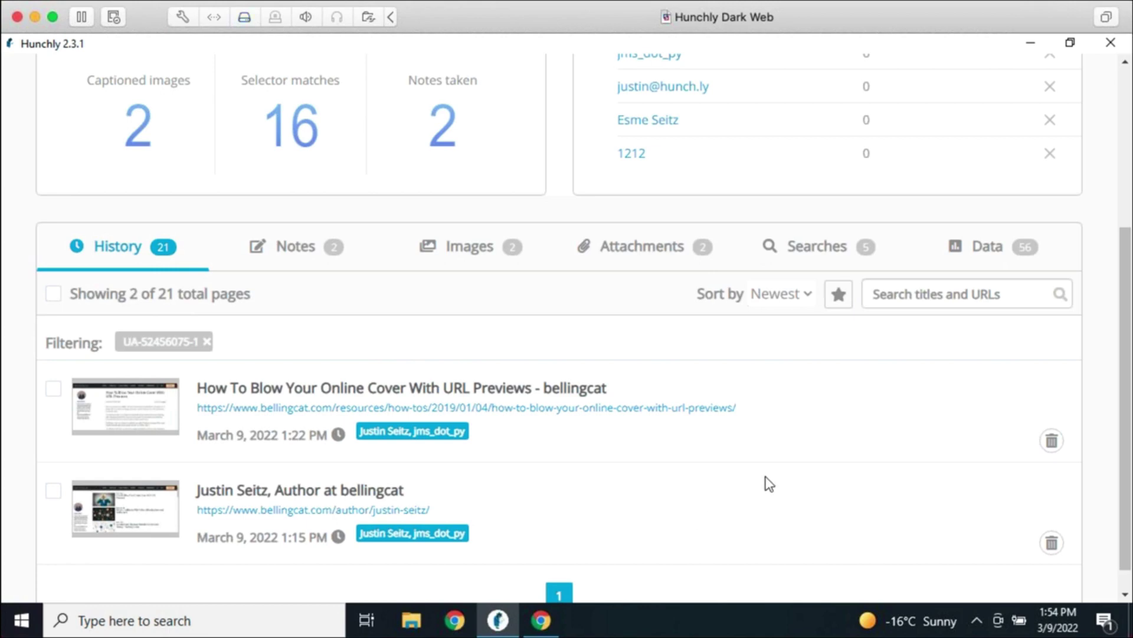
pyautogui.click(207, 344)
pyautogui.click(956, 245)
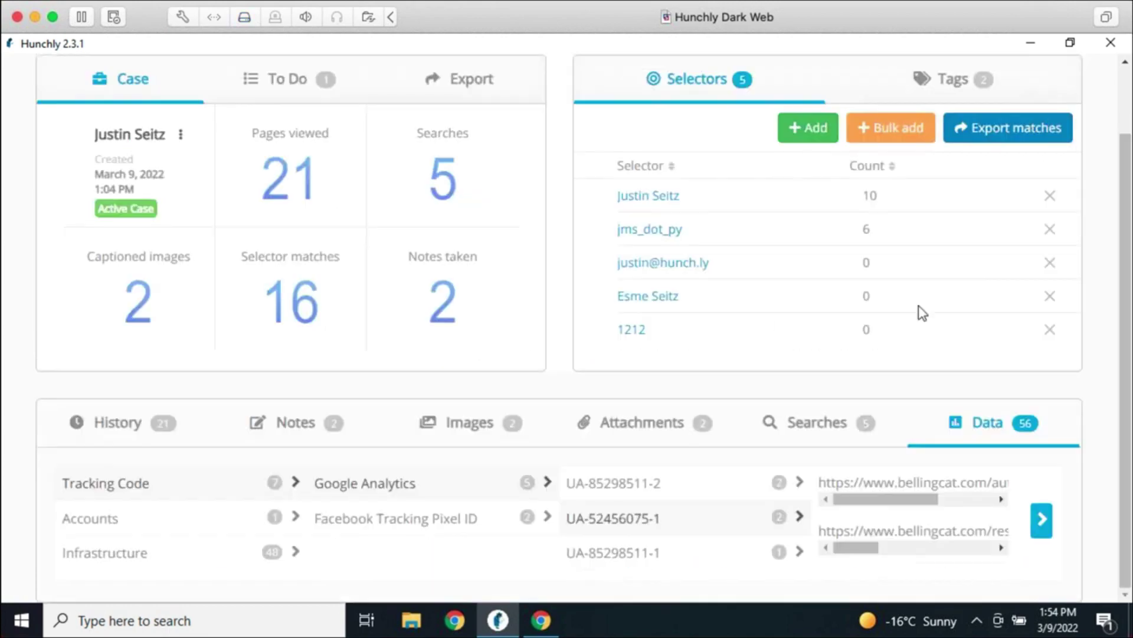
# Check the Facebook Tracking Pixel IDs, then trace the lone Accounts email address to its arstechnica.com page
pyautogui.click(501, 523)
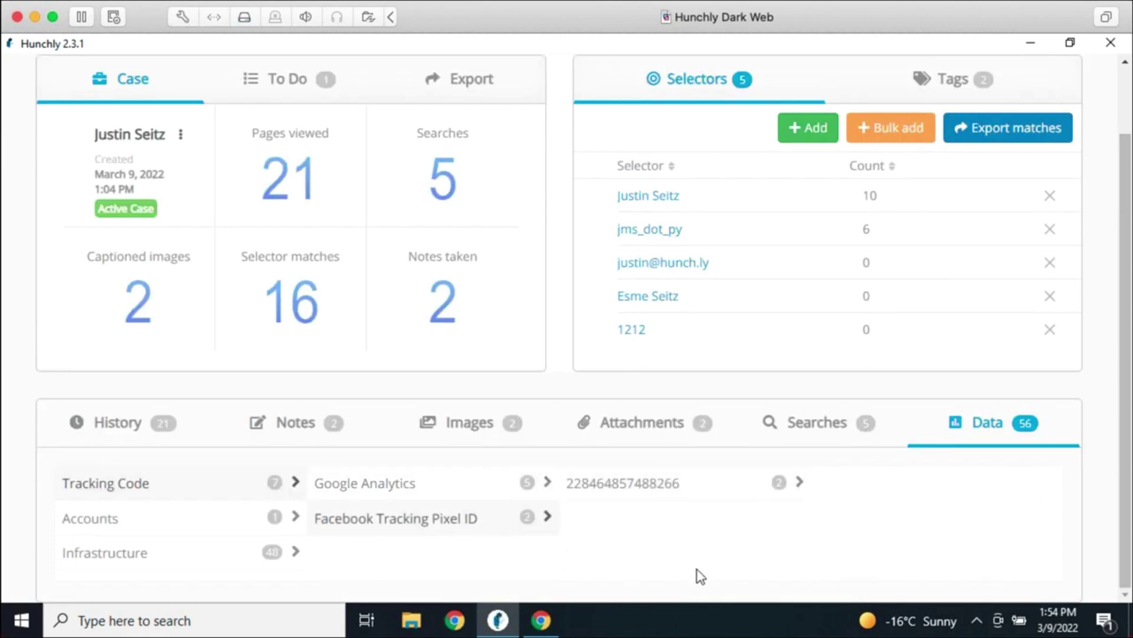
pyautogui.click(278, 518)
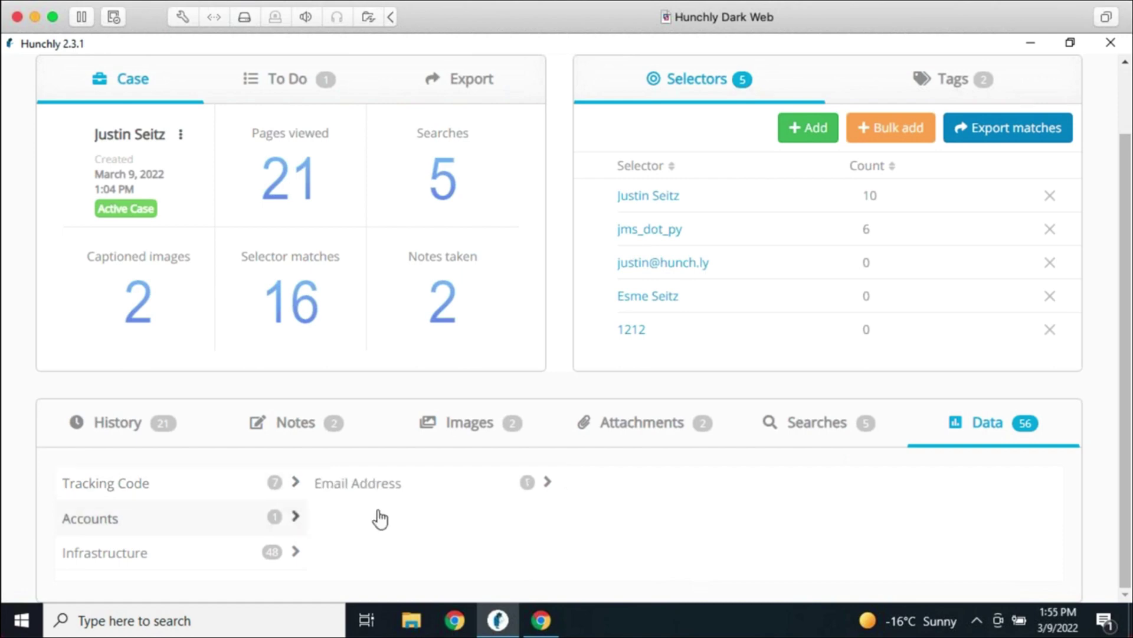
pyautogui.click(424, 491)
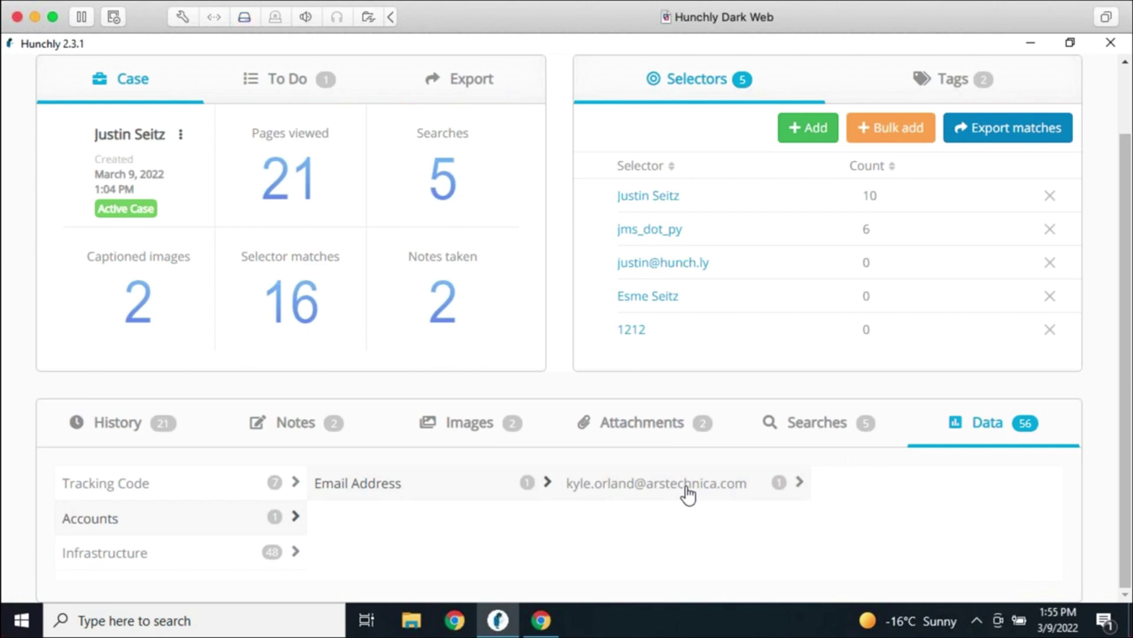
pyautogui.click(688, 493)
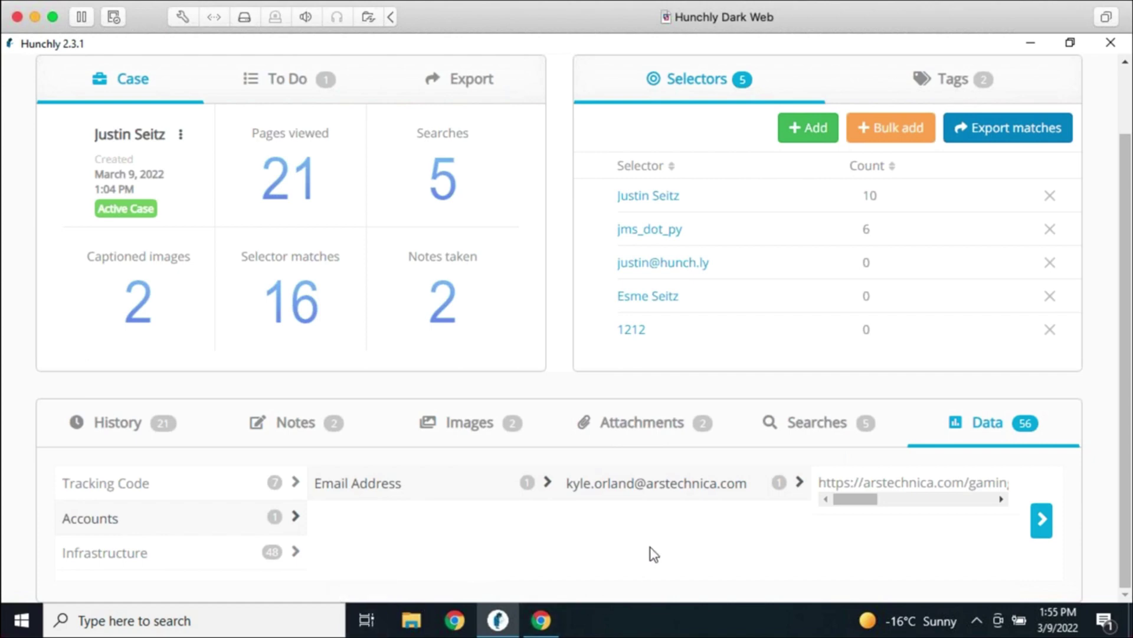
pyautogui.scroll(2, 821, 534)
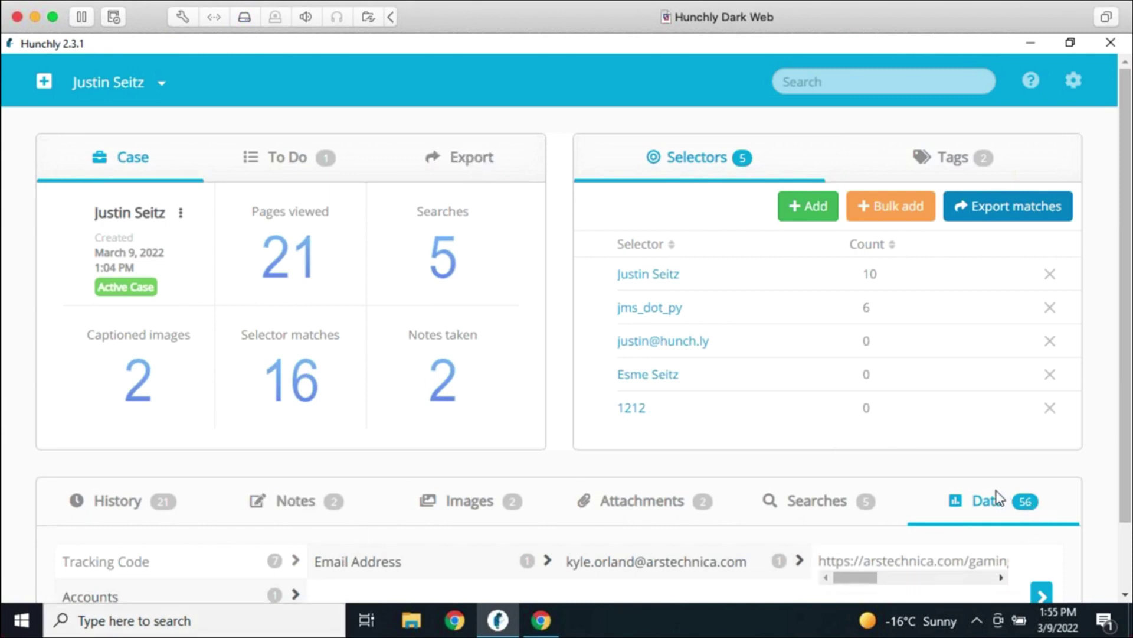
pyautogui.scroll(-2, 996, 501)
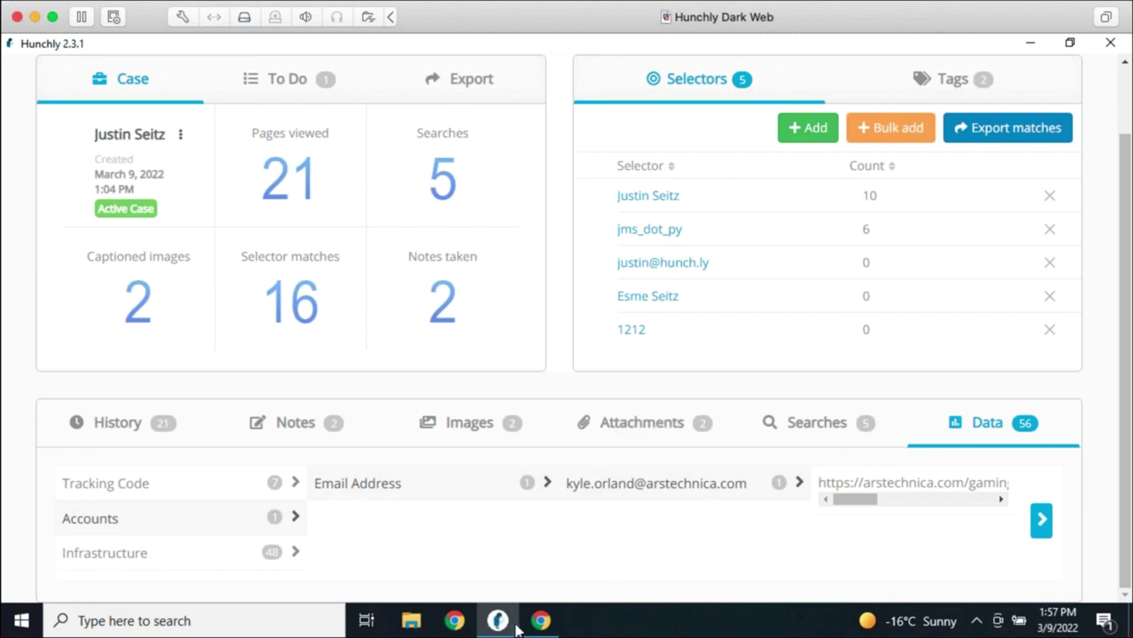
# Return Chrome to the Google results for filetype:docx raccoons and capture that page into Hunchly
pyautogui.click(540, 620)
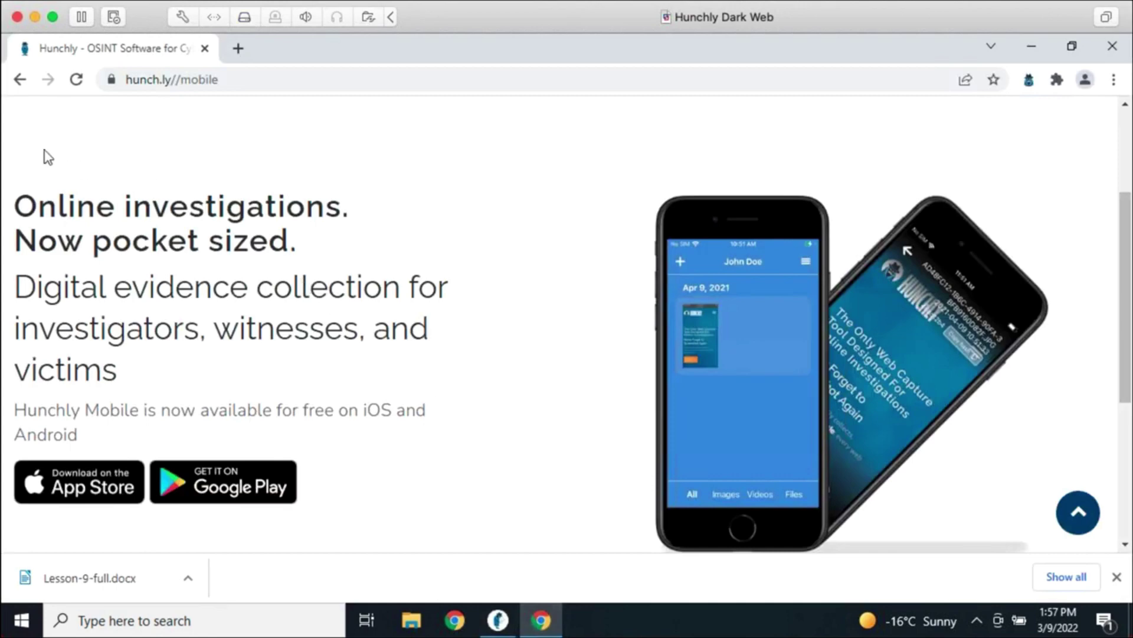
pyautogui.click(19, 80)
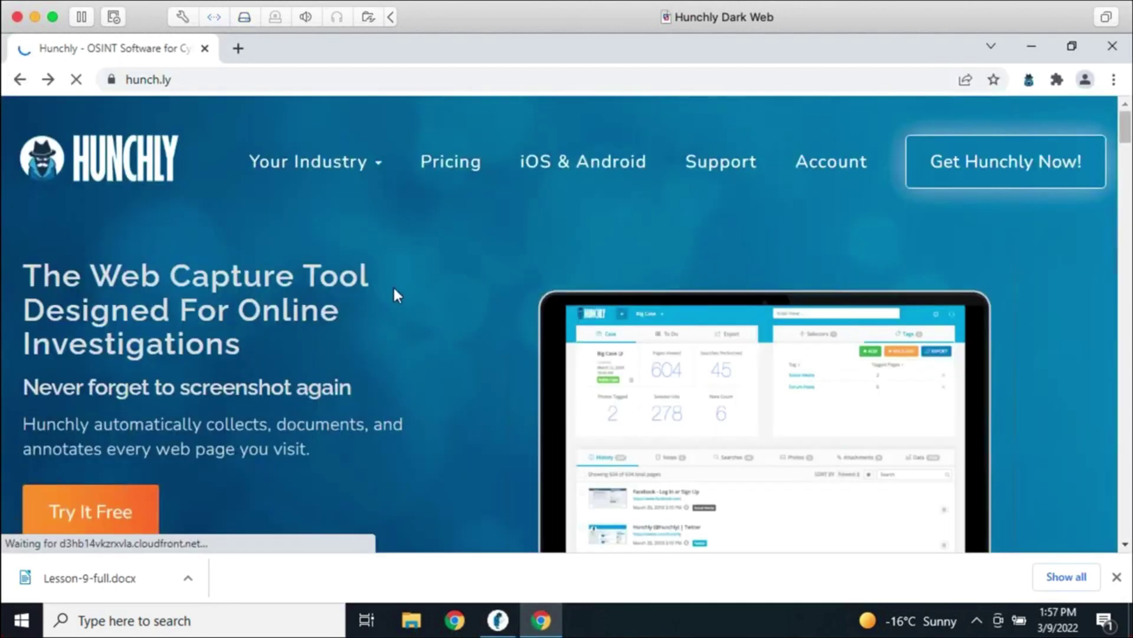
pyautogui.click(13, 72)
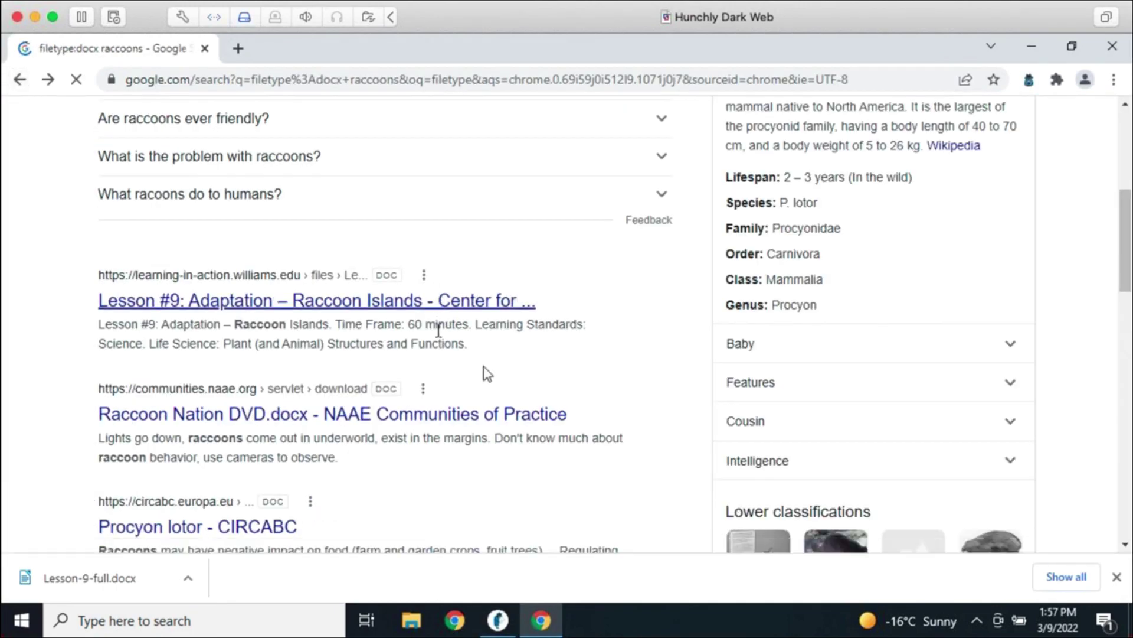
pyautogui.rightClick(600, 293)
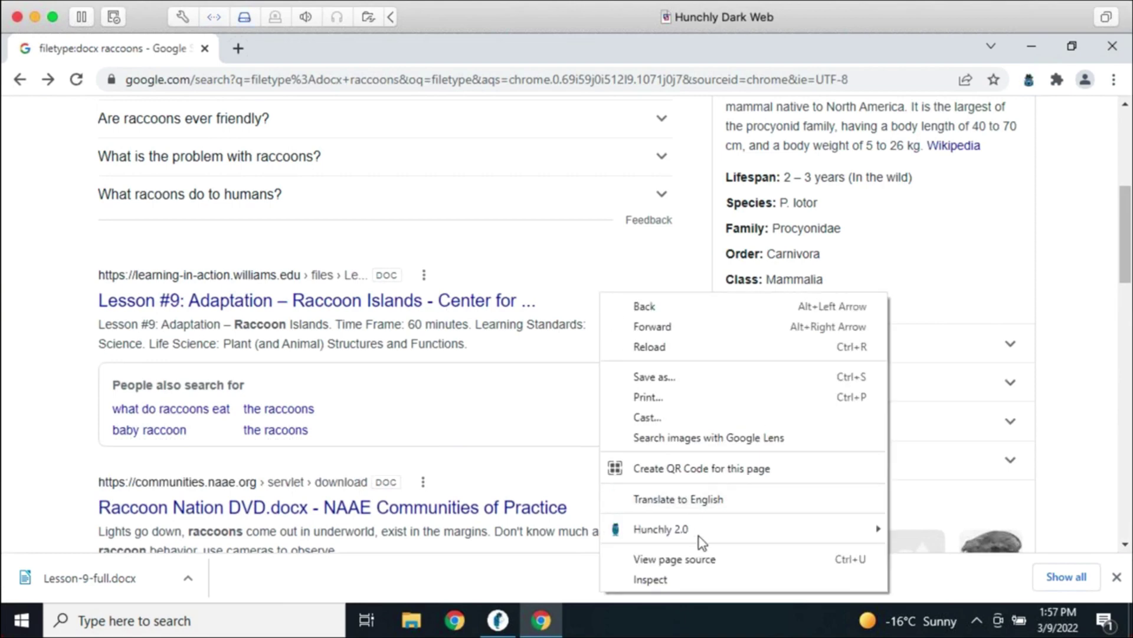
pyautogui.moveTo(706, 533)
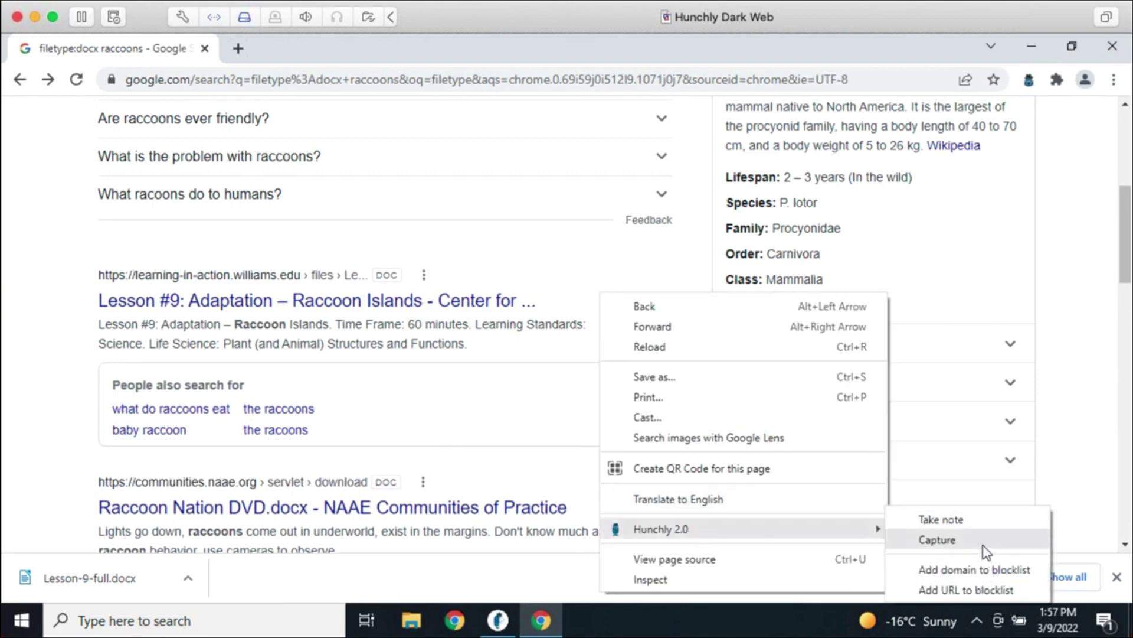
pyautogui.click(1093, 358)
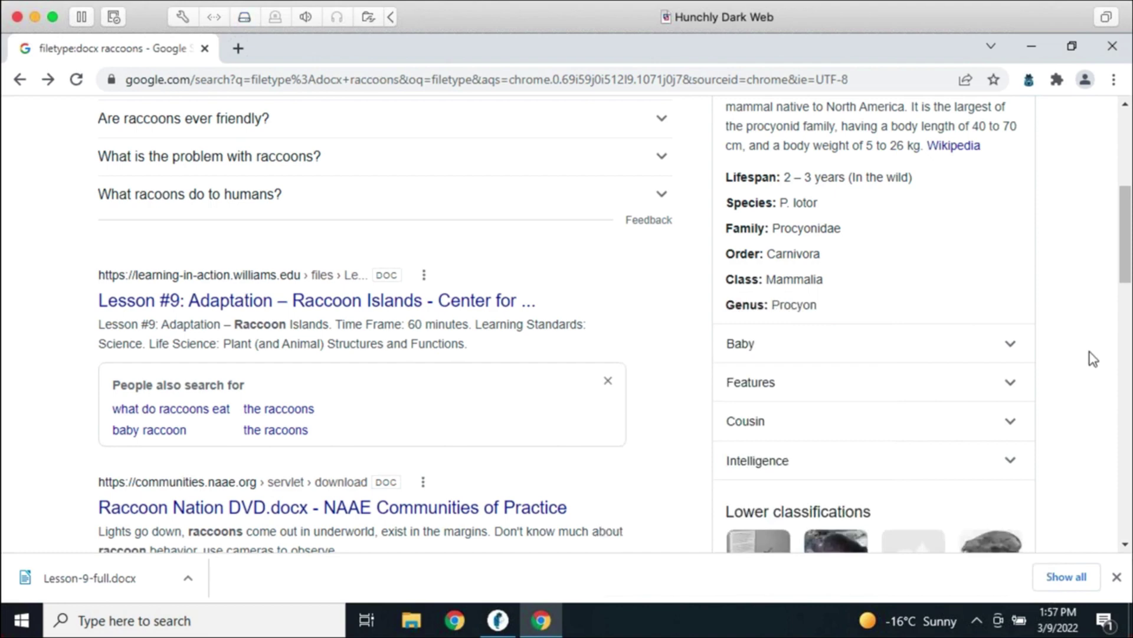
# Draft a Hunchly note 'Logged in with user/pass combination.', discard it, and hide the downloads bar
pyautogui.rightClick(534, 474)
pyautogui.moveTo(580, 403)
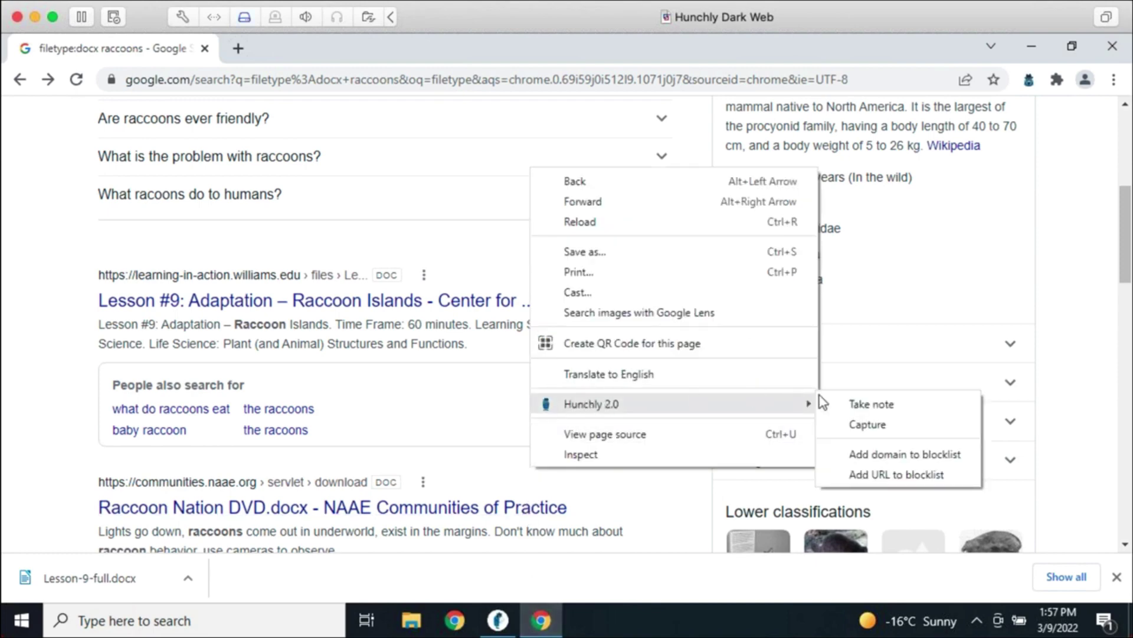
pyautogui.click(853, 406)
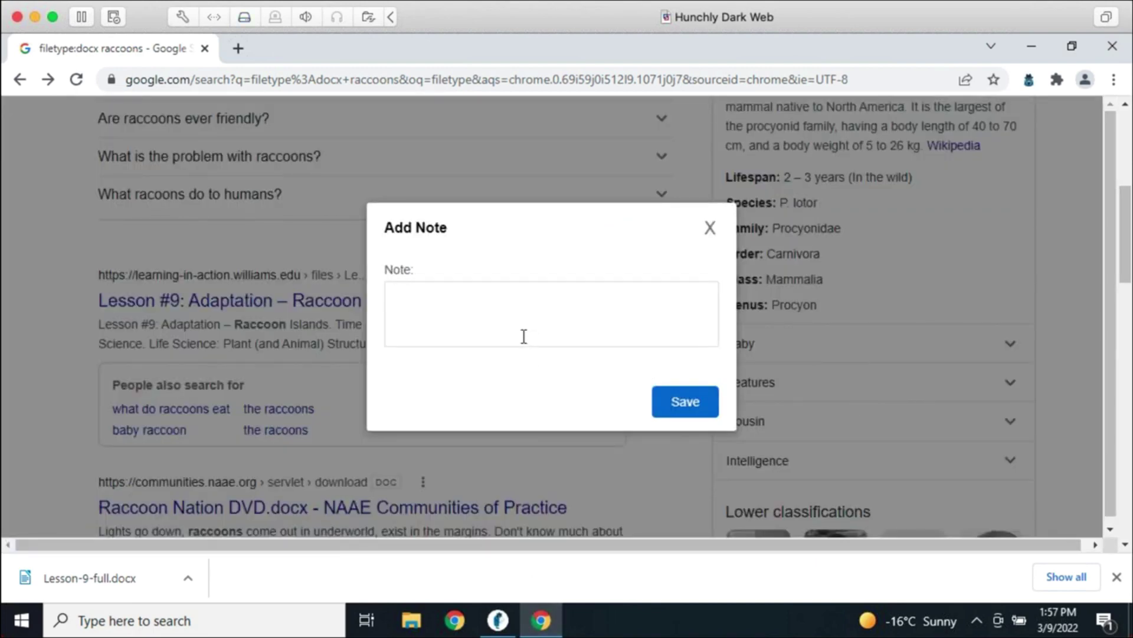
pyautogui.write('Logged in with user/pass')
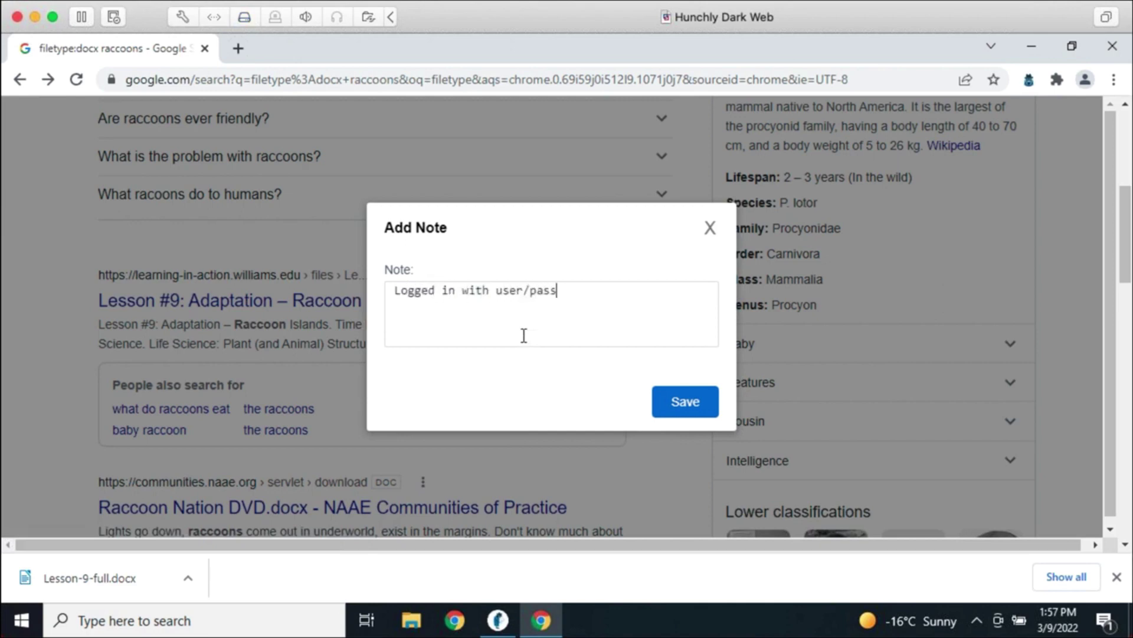
pyautogui.write(' combination.')
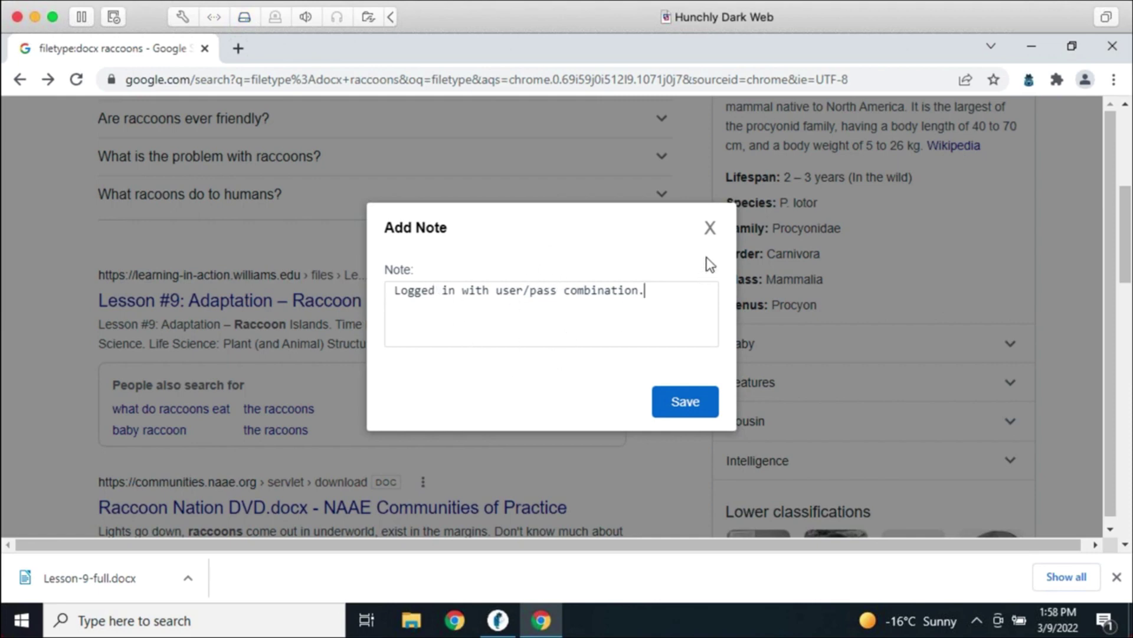
pyautogui.click(708, 236)
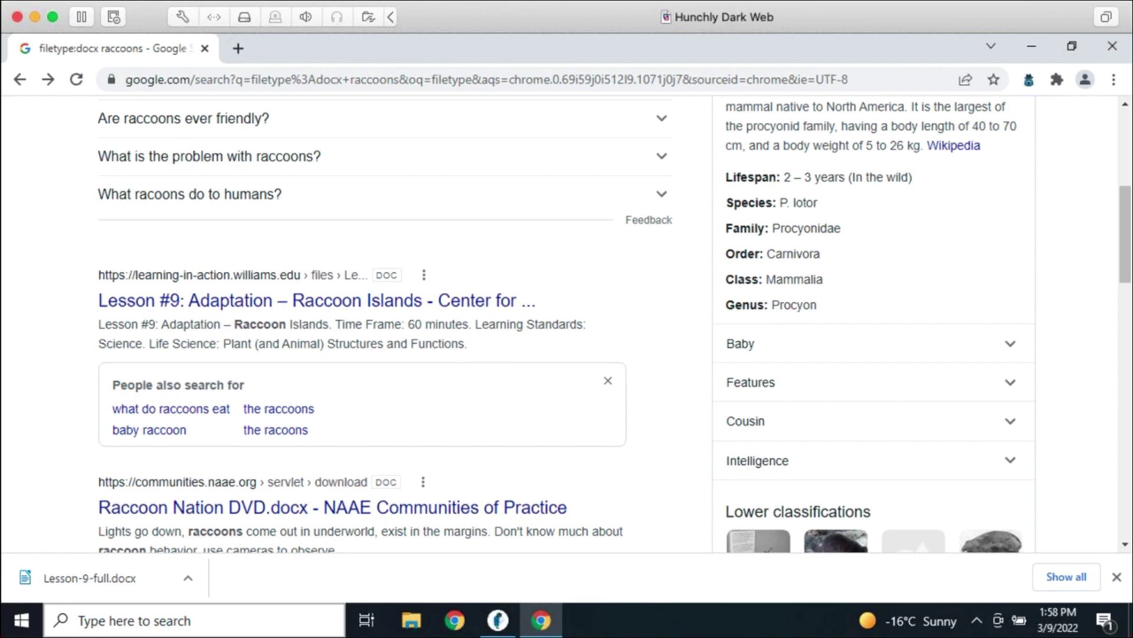
pyautogui.click(1116, 576)
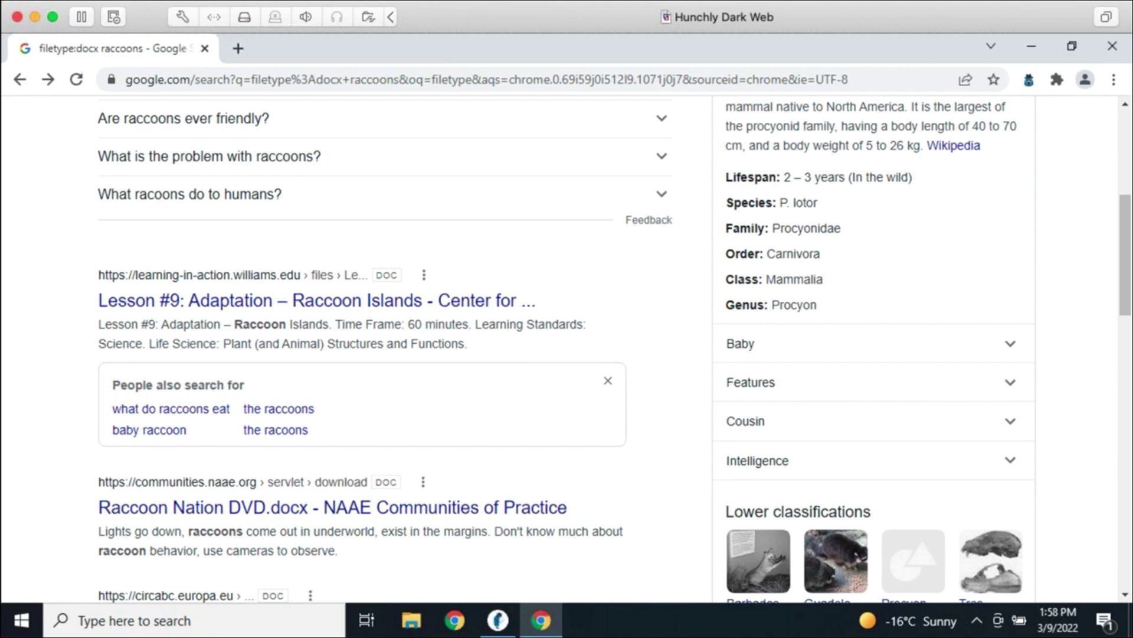
# Export the whole Hunchly case from the Export tab and save it to the Desktop
pyautogui.click(489, 630)
pyautogui.scroll(2, 816, 508)
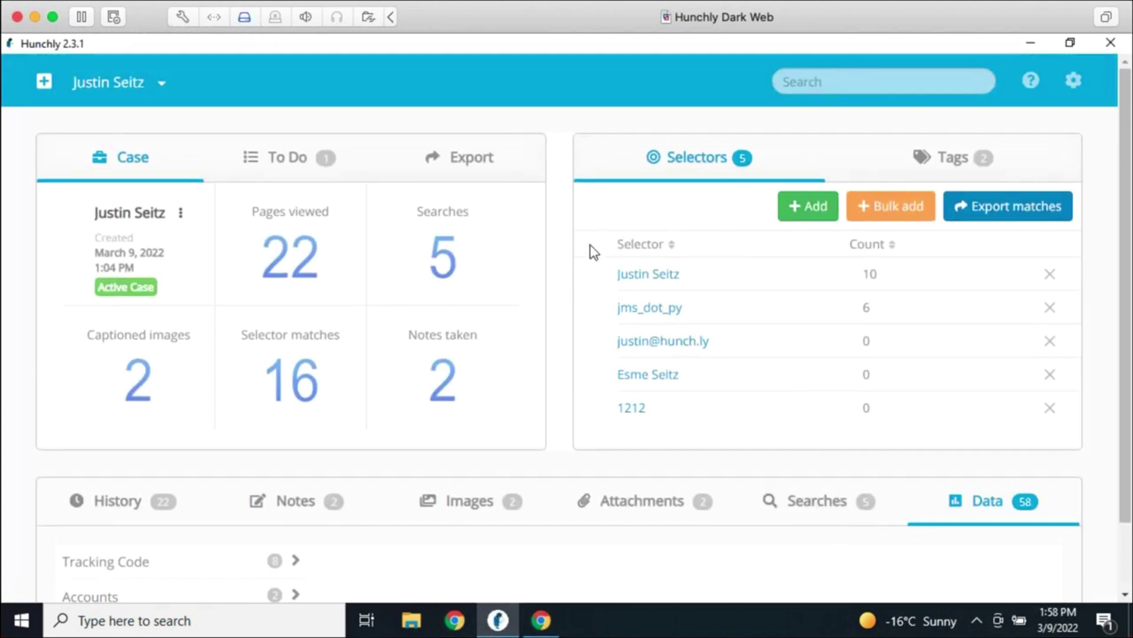
pyautogui.click(459, 163)
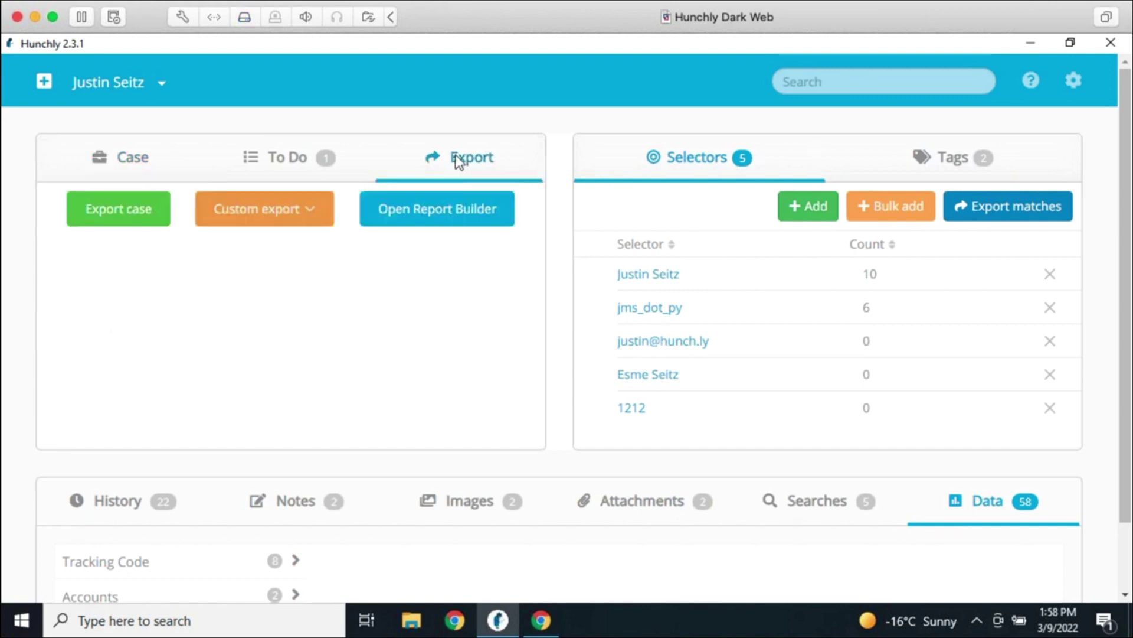
pyautogui.click(139, 224)
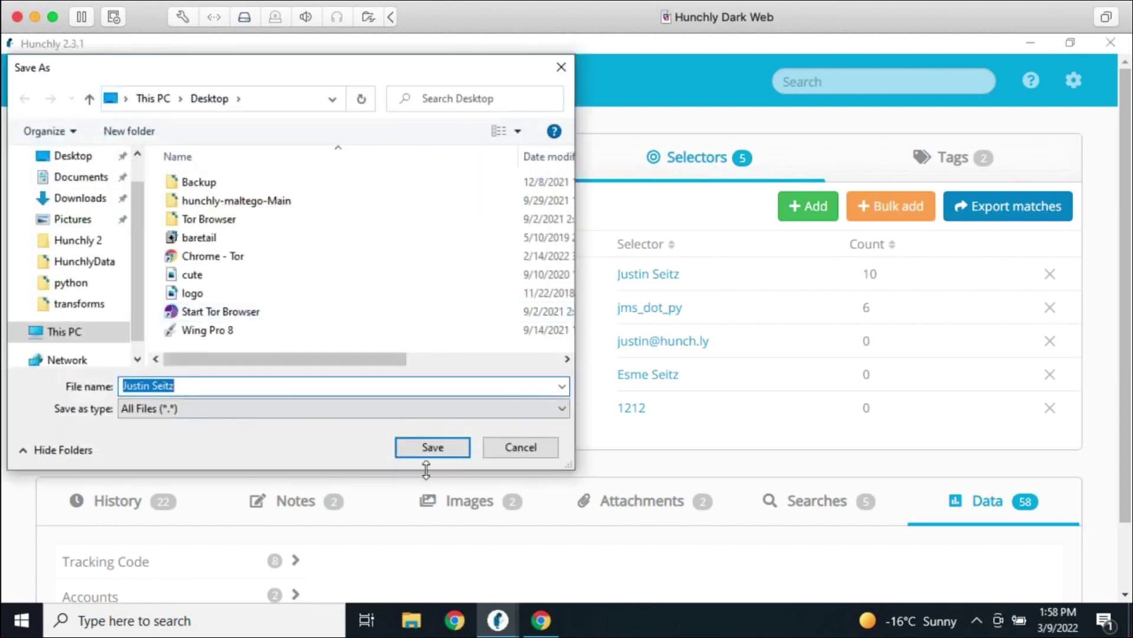
pyautogui.click(433, 455)
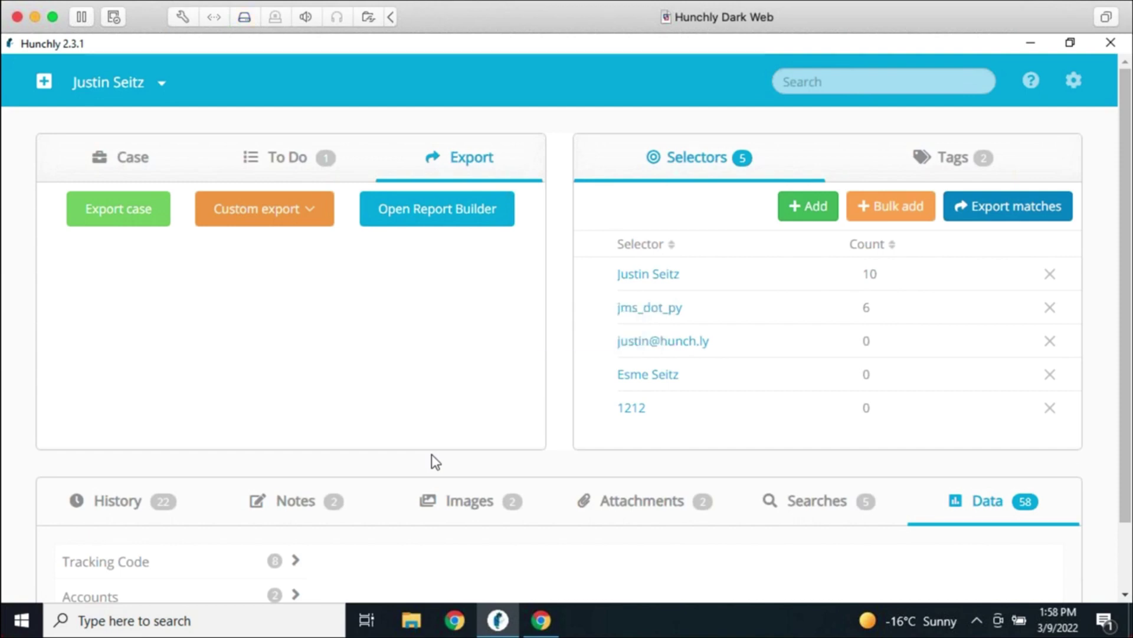
# Extract the exported case zip into its suggested Desktop folder and select report.html
pyautogui.press('super+d')
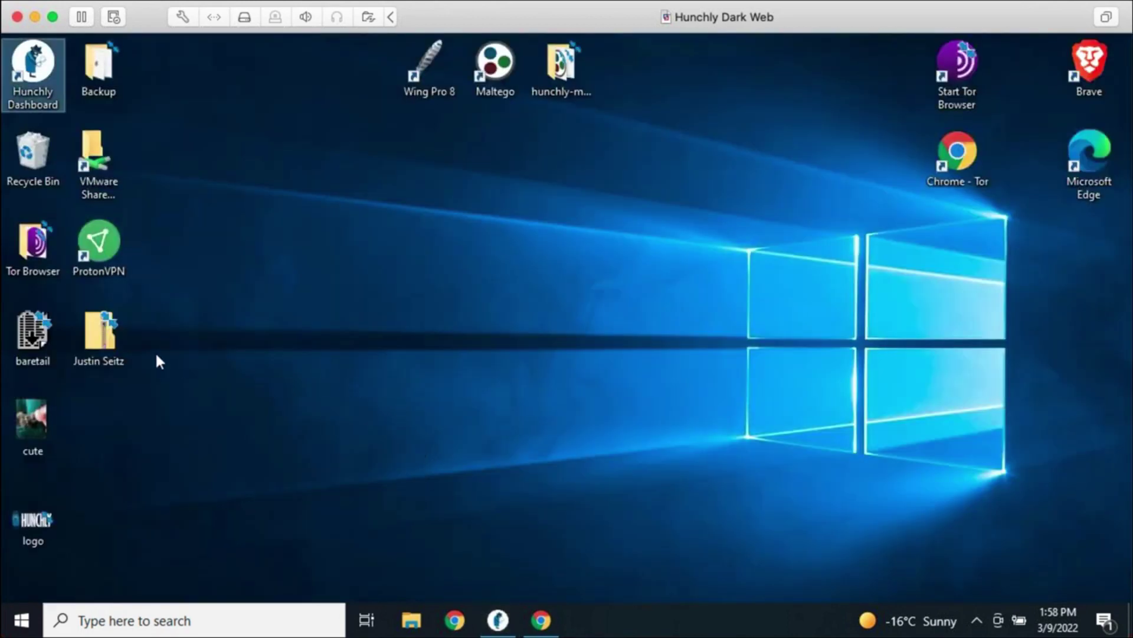
pyautogui.moveTo(106, 337); pyautogui.dragTo(560, 243)
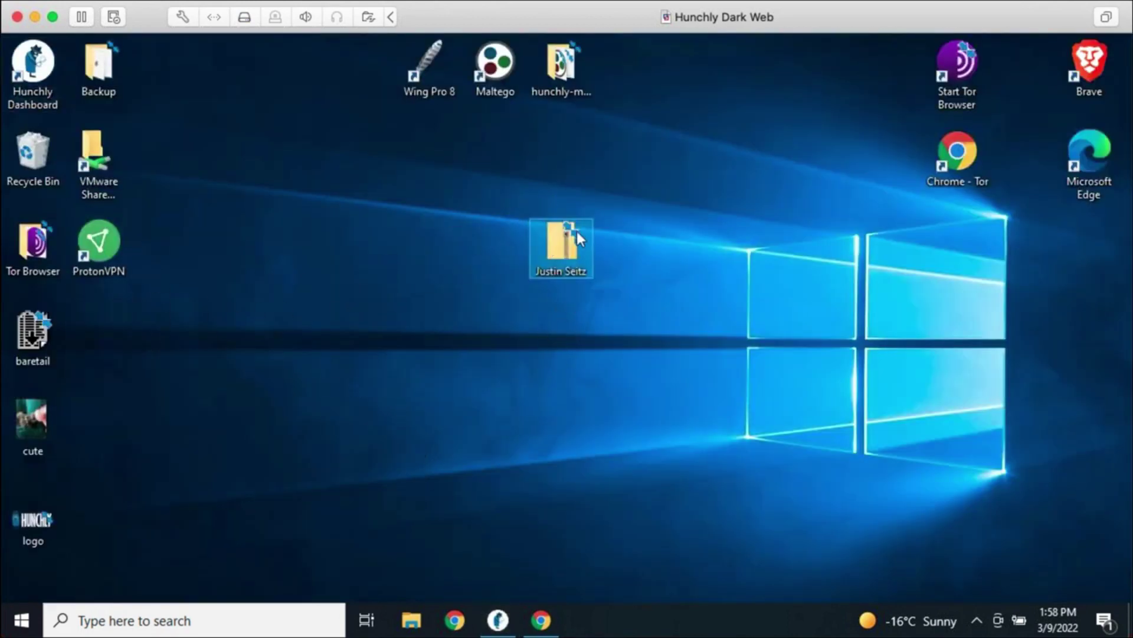
pyautogui.rightClick(573, 244)
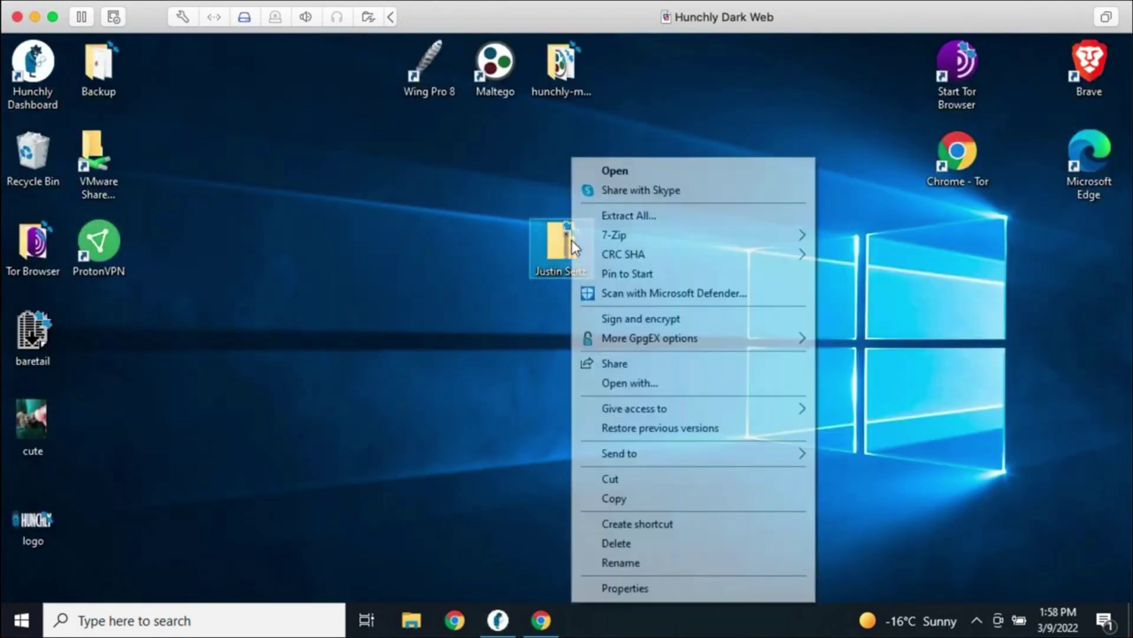
pyautogui.click(611, 215)
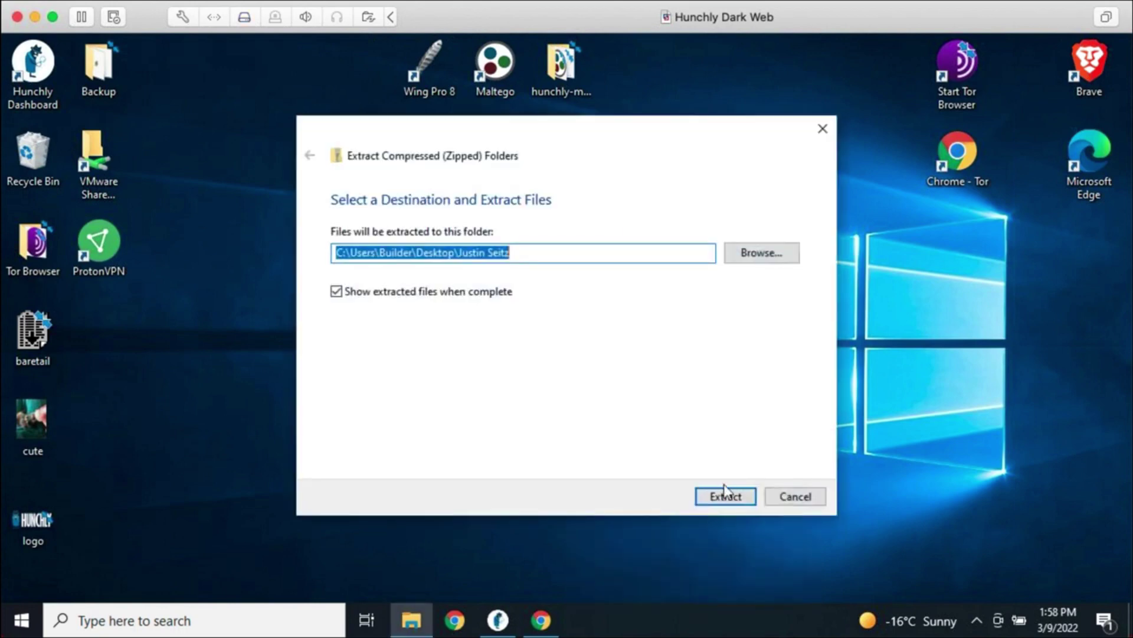
pyautogui.click(733, 503)
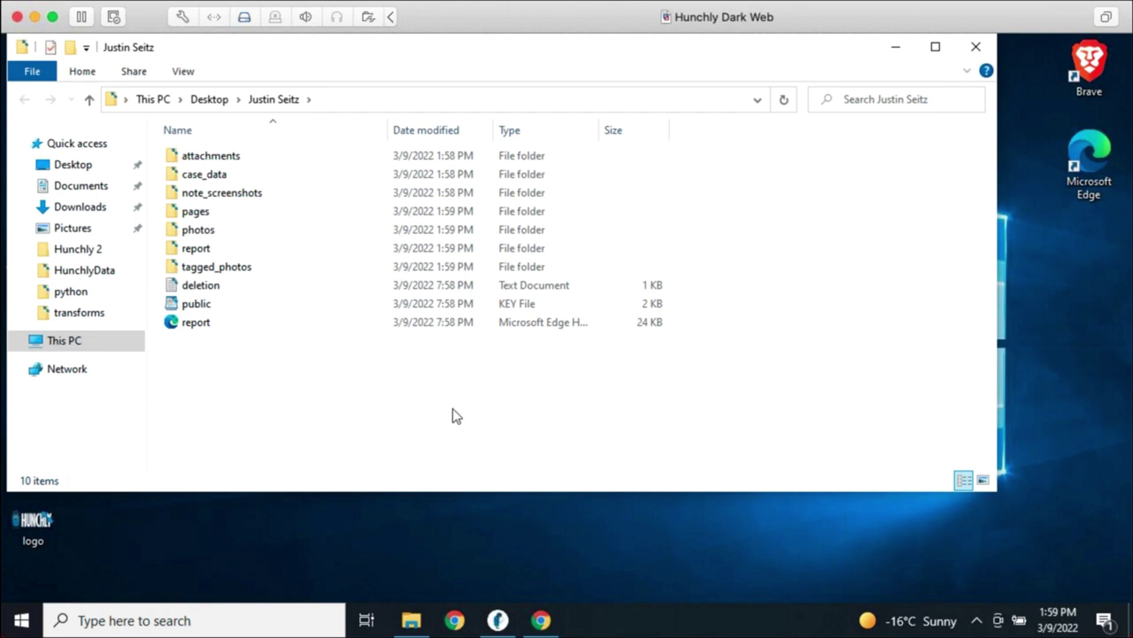
pyautogui.click(241, 326)
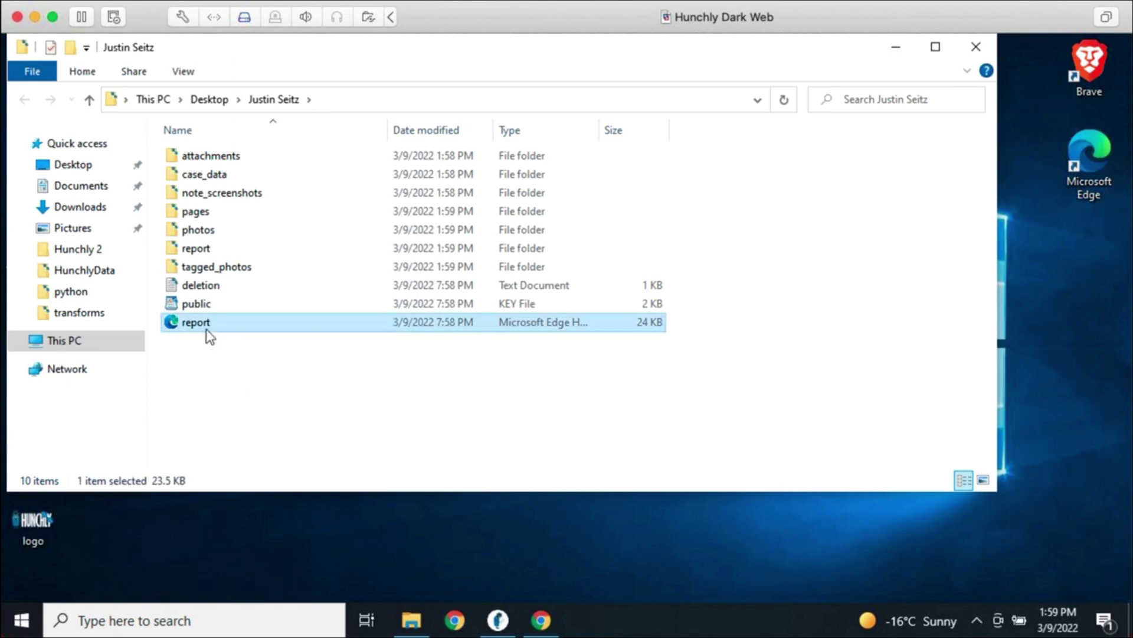
# Open report.html in Edge, view the saved bellingcat URL-previews article from row 10, then close it
pyautogui.doubleClick(206, 329)
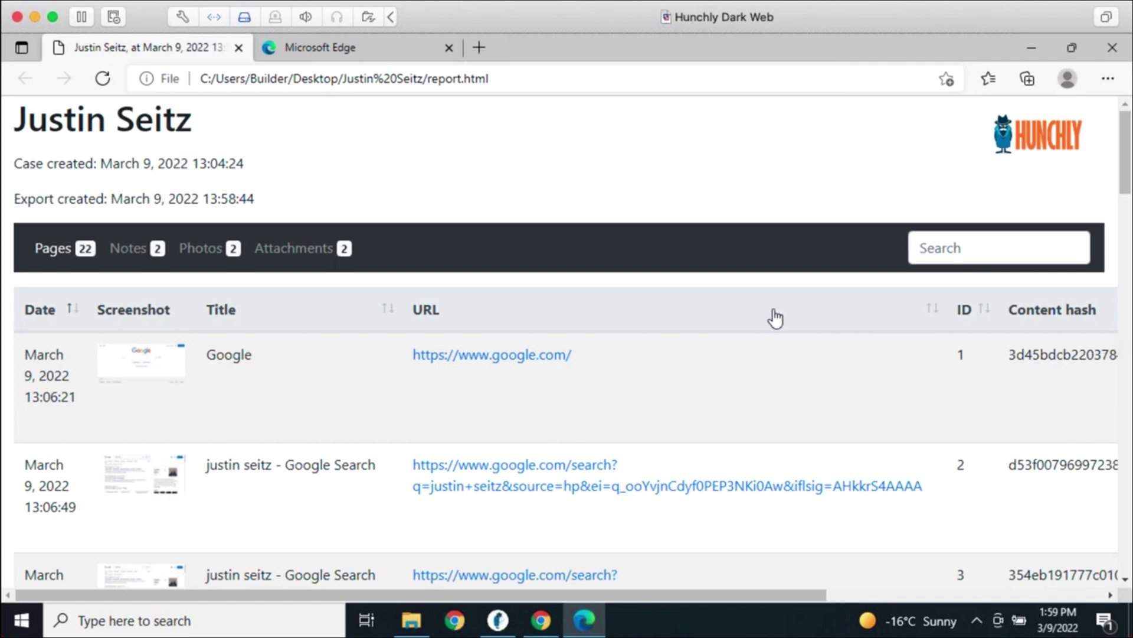
pyautogui.scroll(-4, 771, 318)
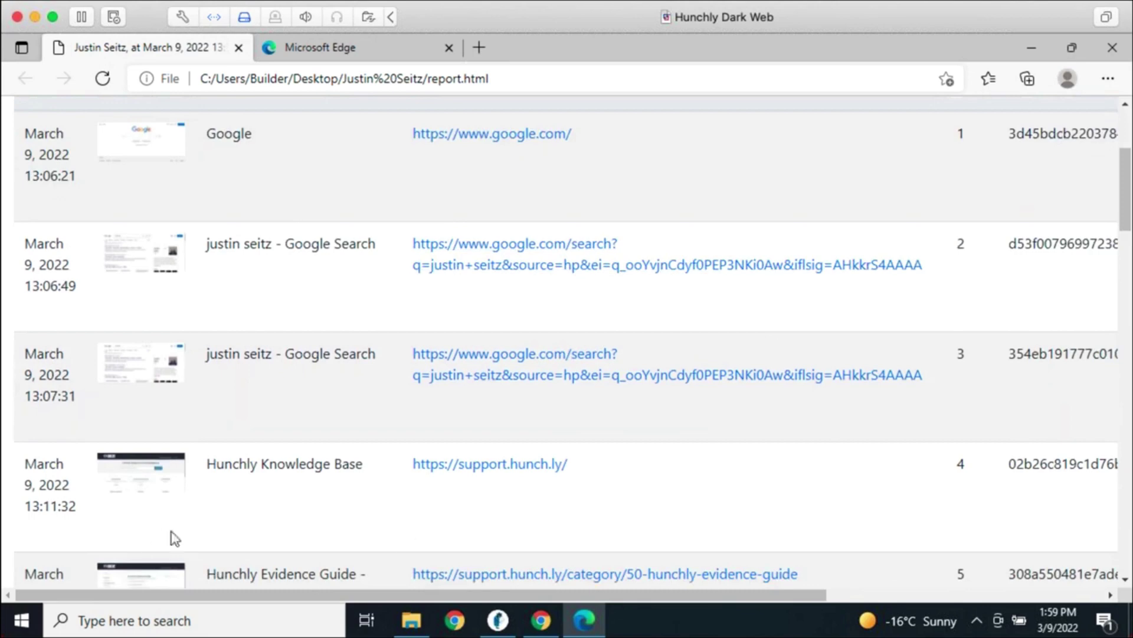
pyautogui.scroll(-8, 784, 511)
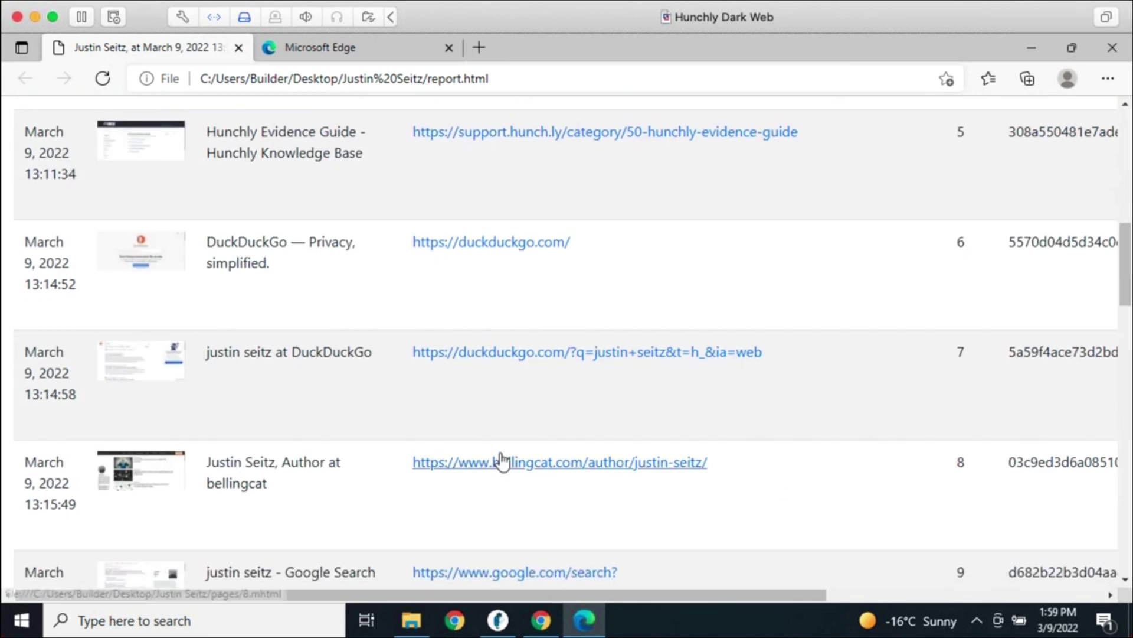
pyautogui.scroll(-4, 501, 457)
pyautogui.scroll(-1, 503, 460)
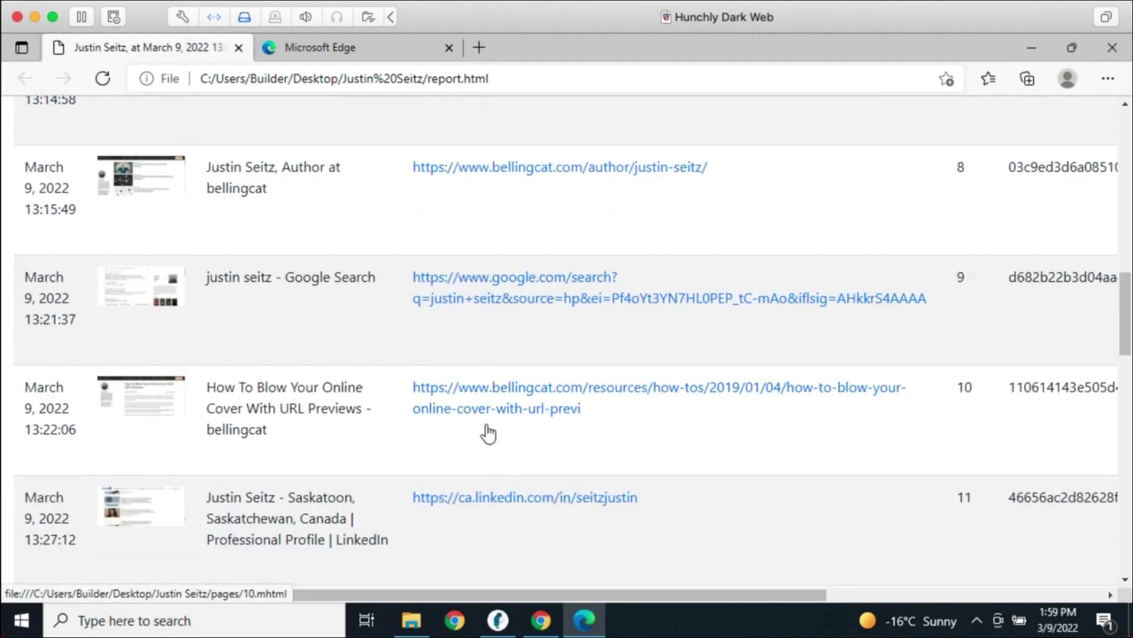
pyautogui.click(484, 409)
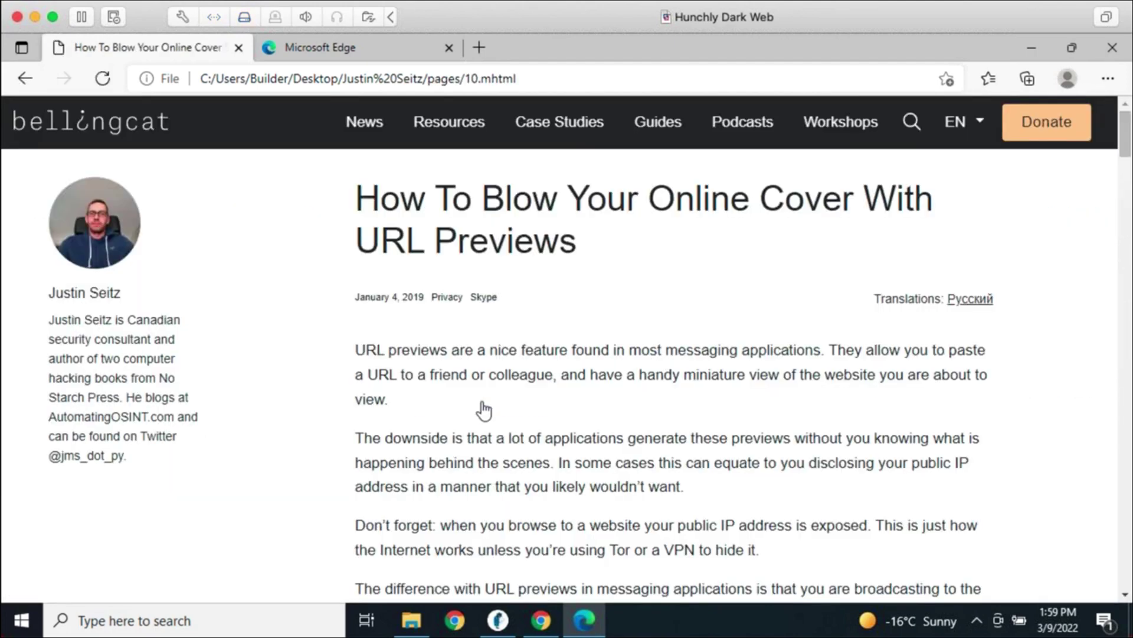
pyautogui.click(235, 86)
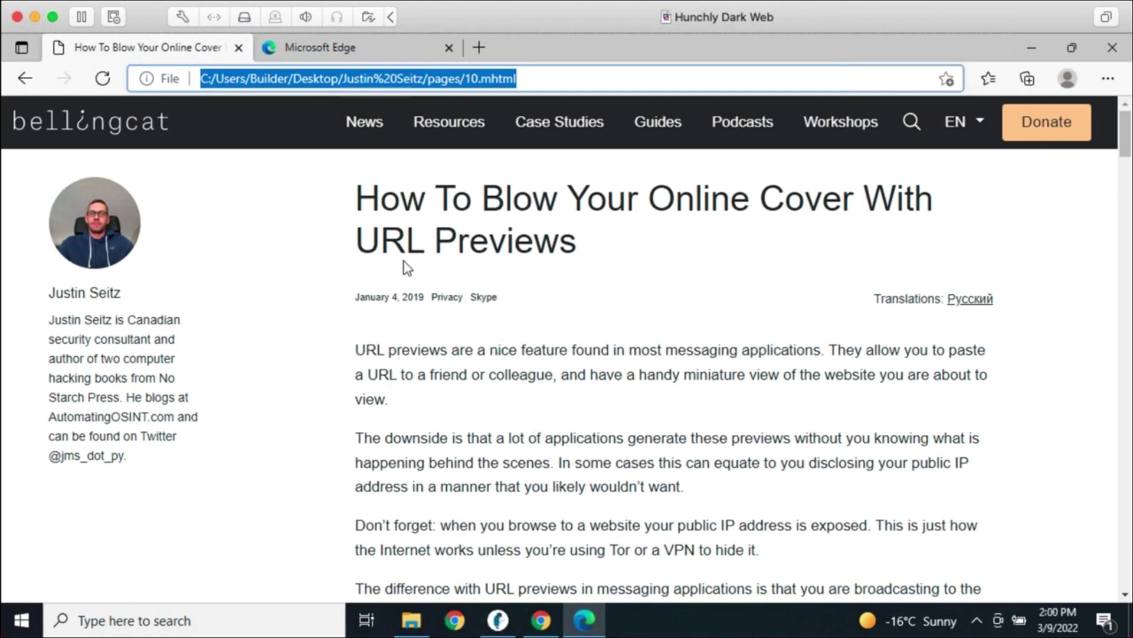
pyautogui.click(238, 48)
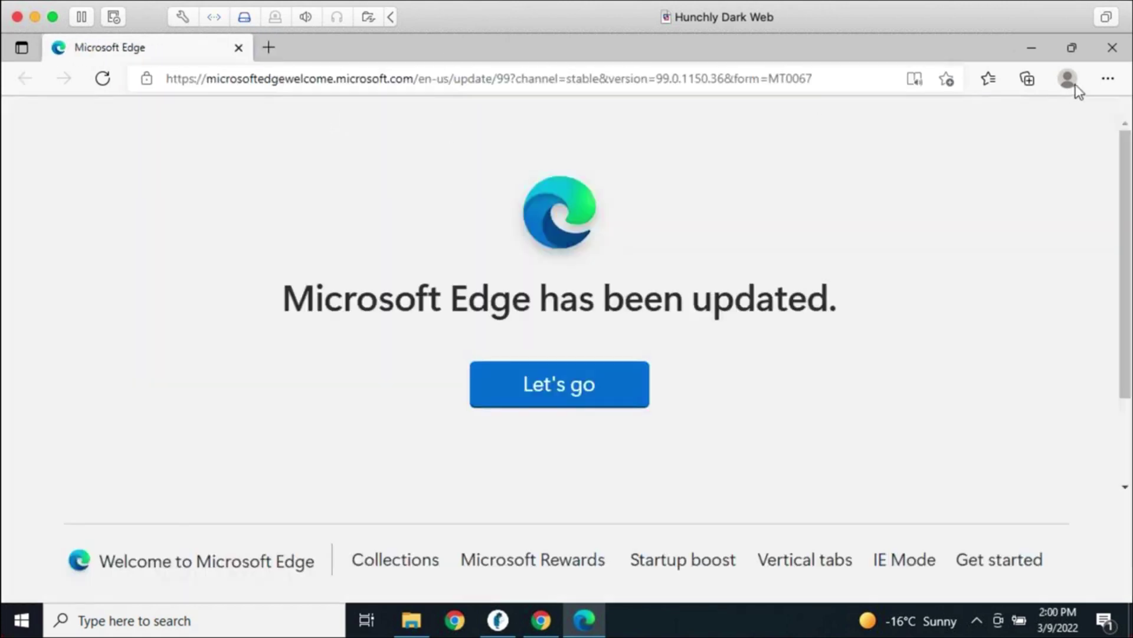
# Reopen report.html, browse its Notes, Photos and Attachments sections, then close Edge
pyautogui.click(1113, 47)
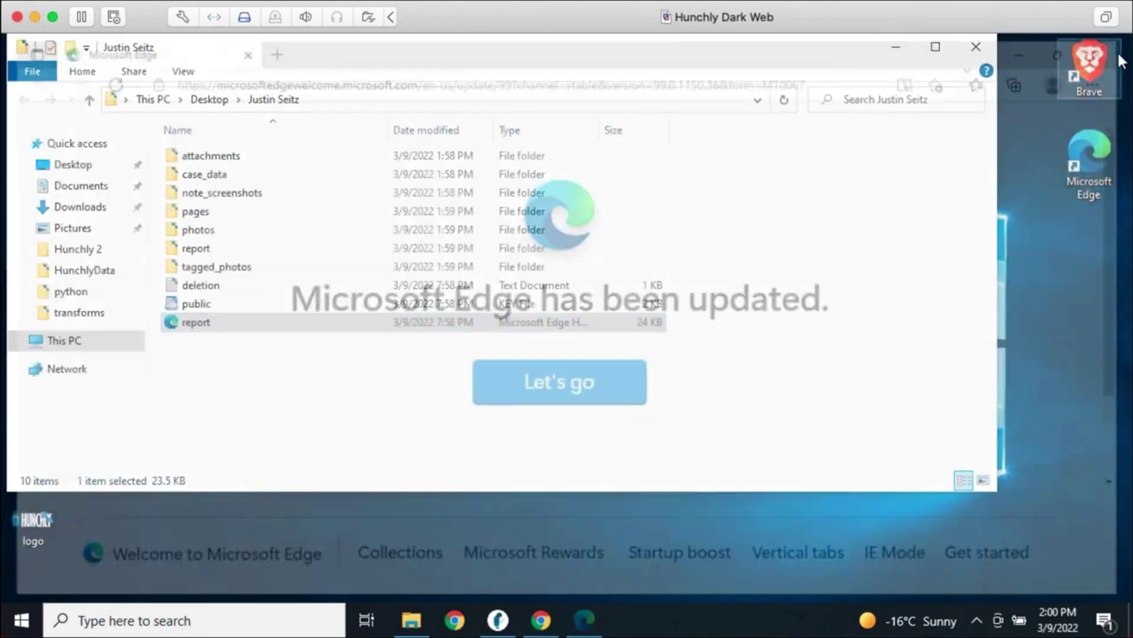
pyautogui.doubleClick(435, 321)
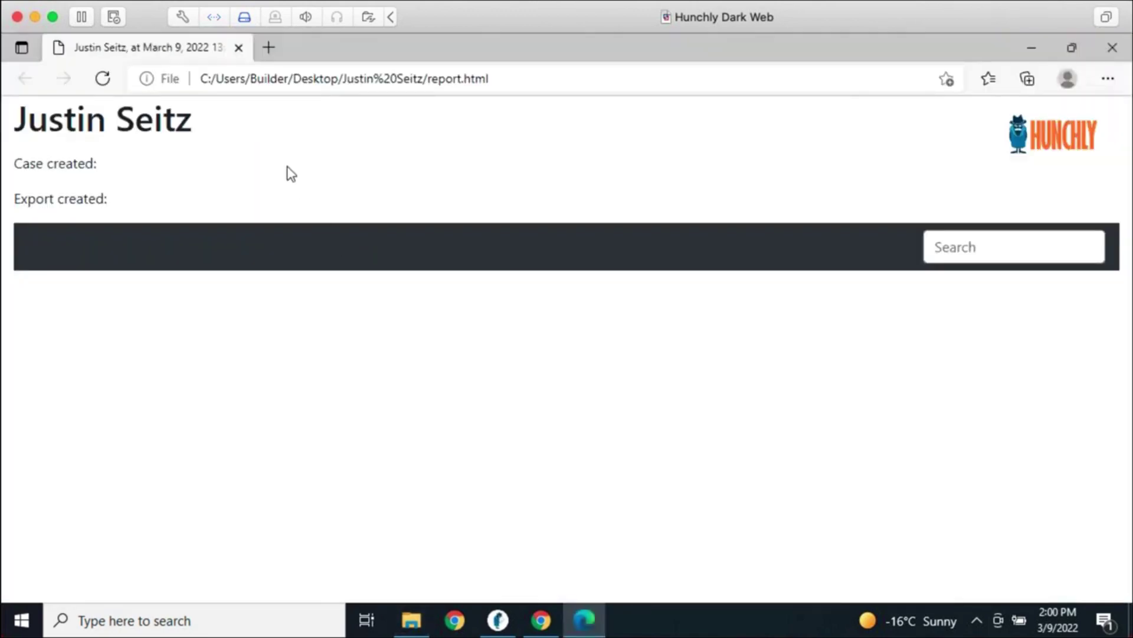
pyautogui.click(128, 248)
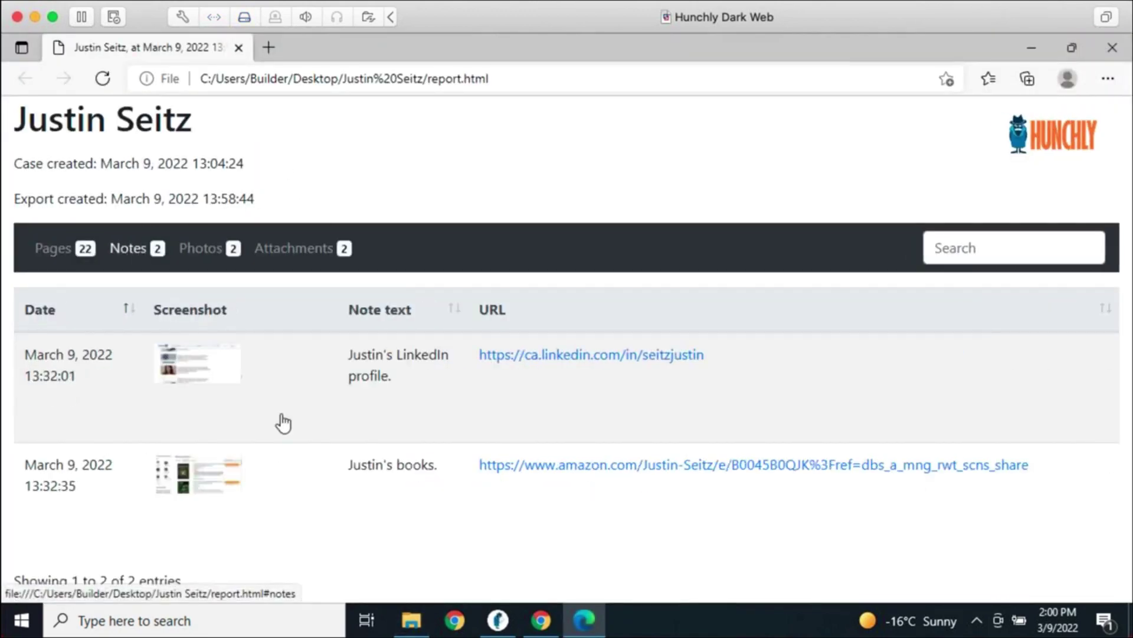
pyautogui.click(223, 256)
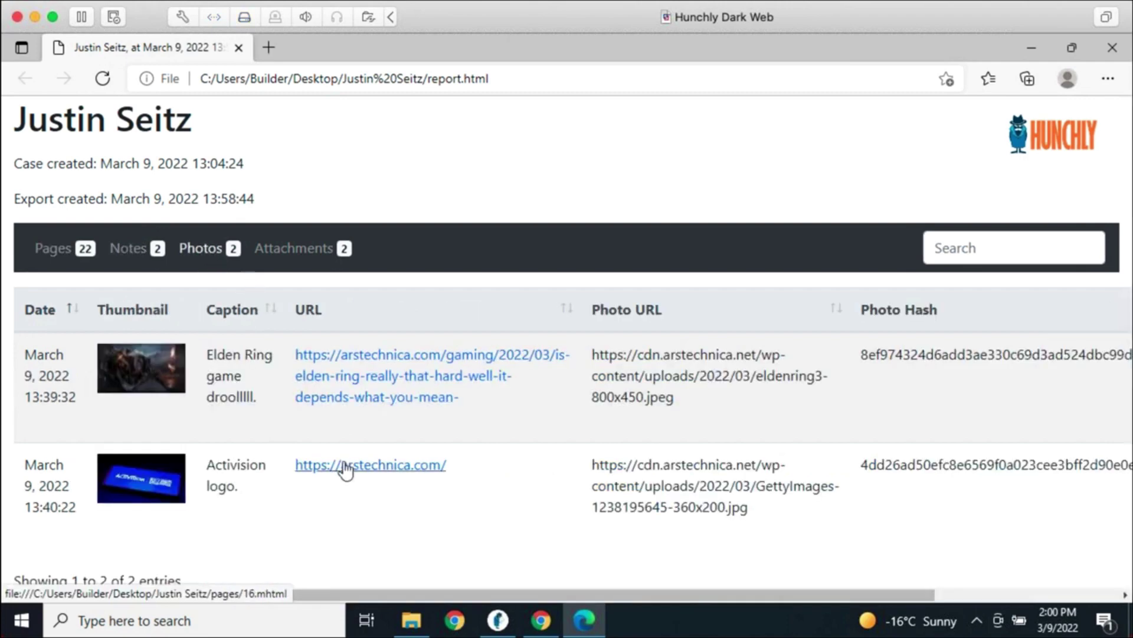
pyautogui.click(303, 259)
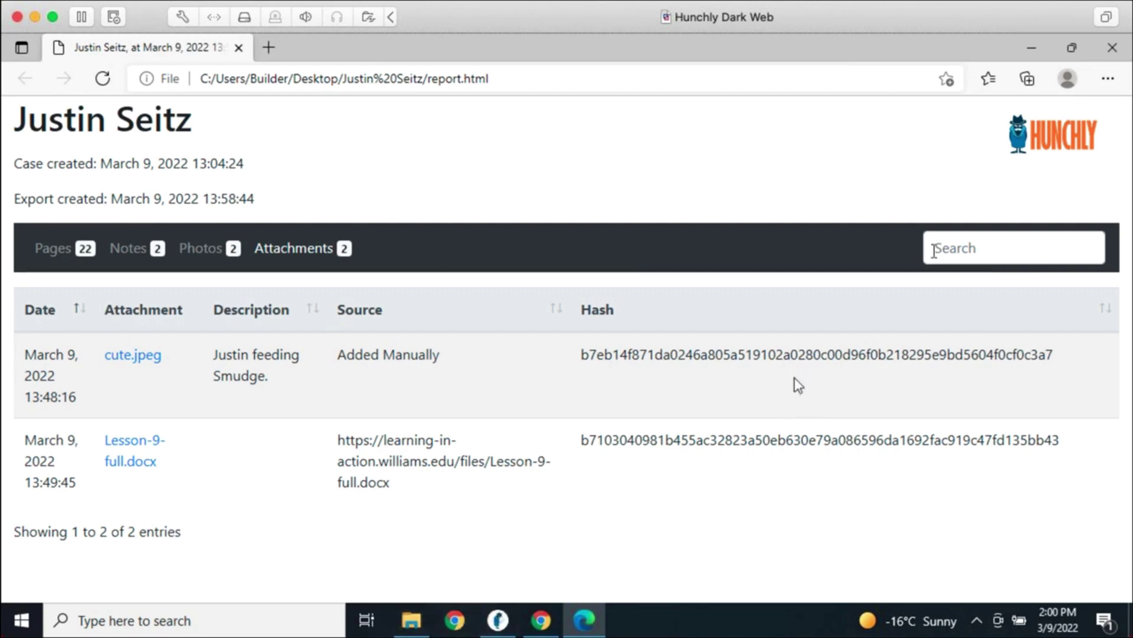
pyautogui.click(1113, 49)
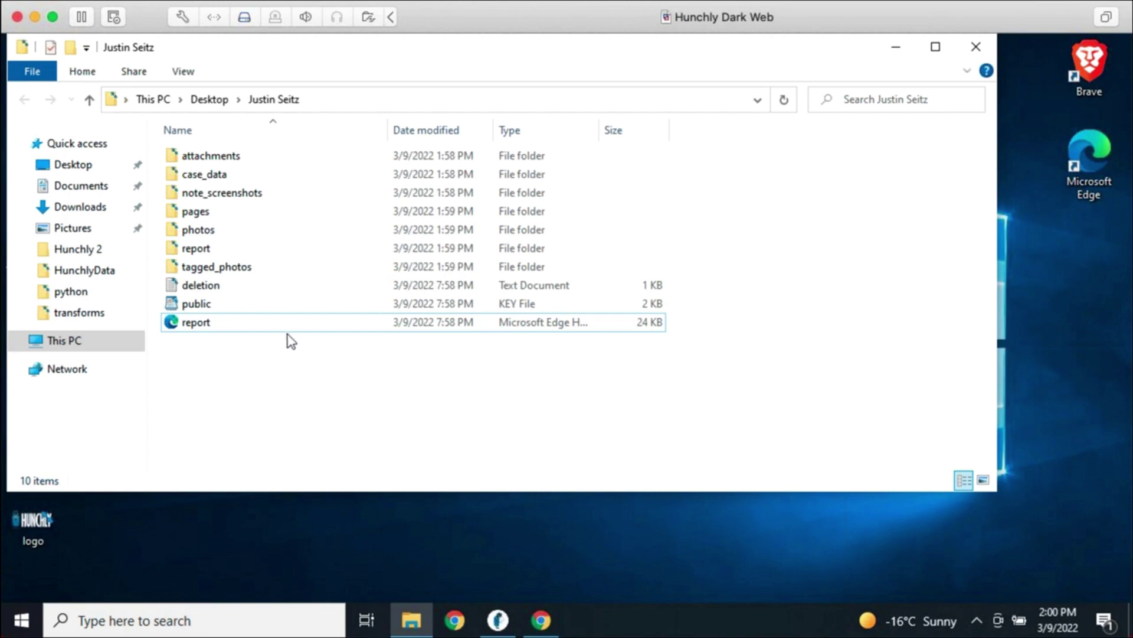
# Open case_data and look through the attachments, pages, photos and tagged_photos data files
pyautogui.click(210, 172)
pyautogui.doubleClick(212, 176)
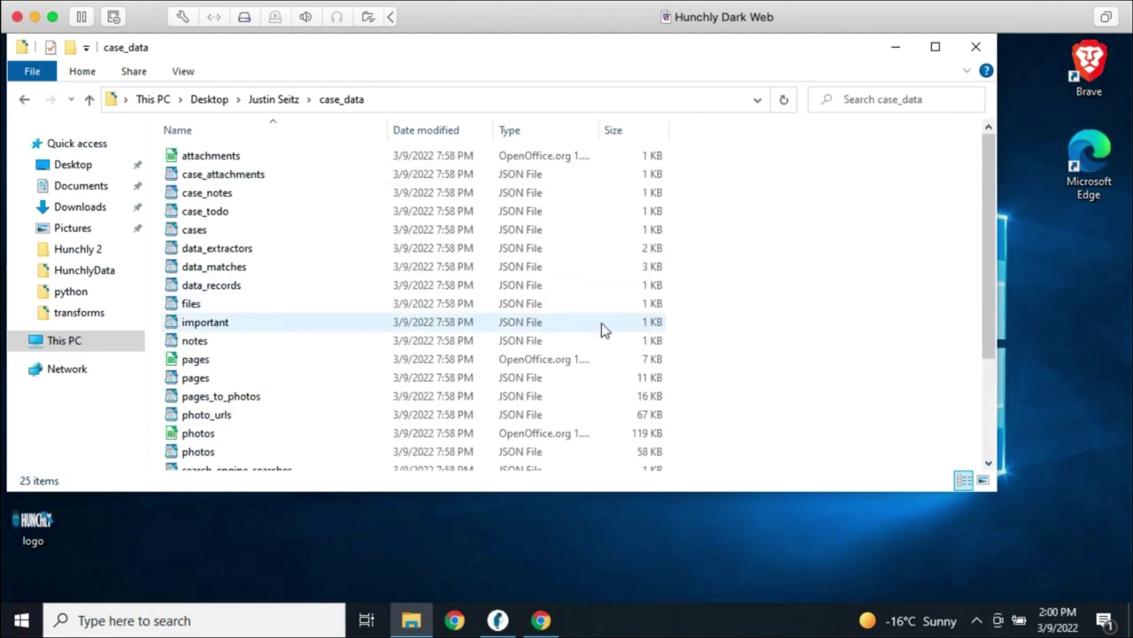
pyautogui.click(244, 157)
pyautogui.click(242, 360)
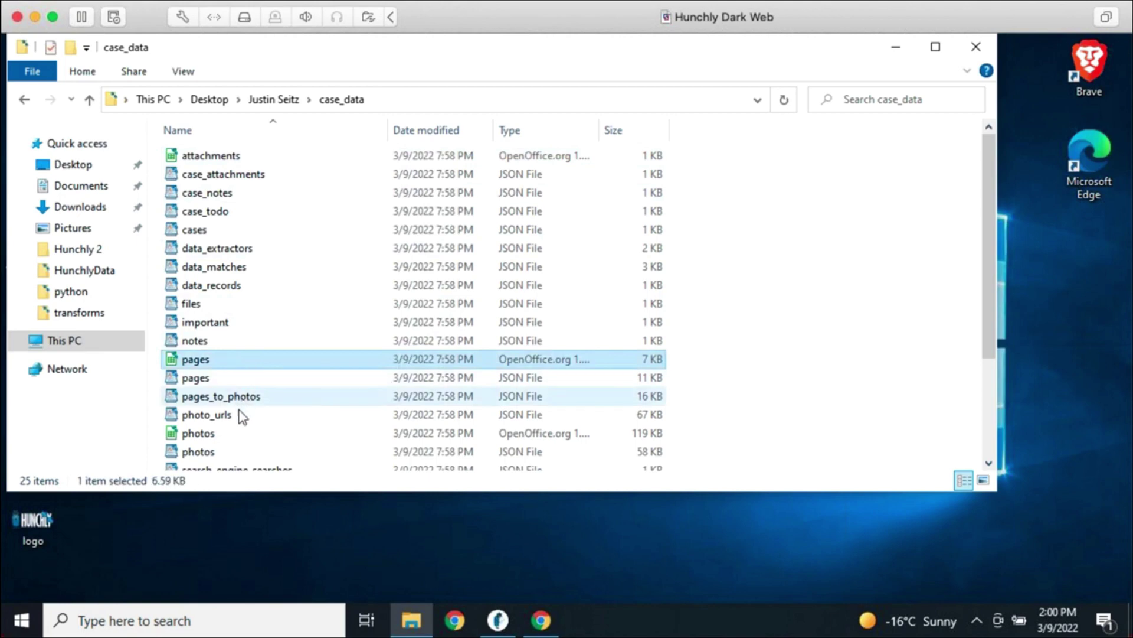
pyautogui.click(237, 434)
pyautogui.scroll(-2, 285, 381)
pyautogui.scroll(-1, 286, 382)
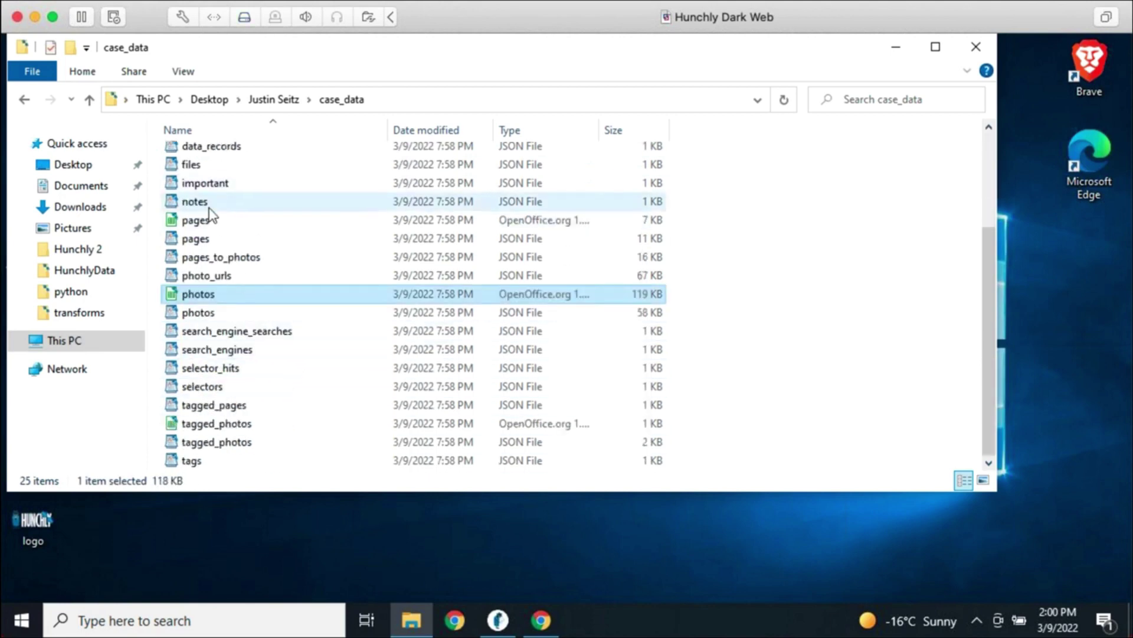
pyautogui.click(245, 426)
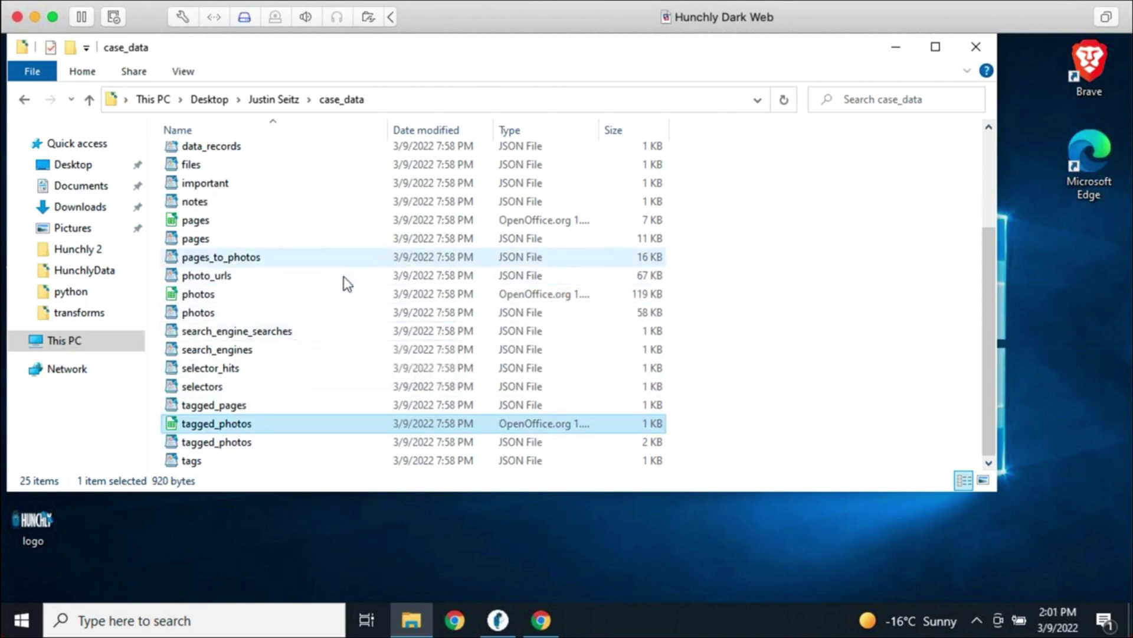
pyautogui.scroll(3, 354, 354)
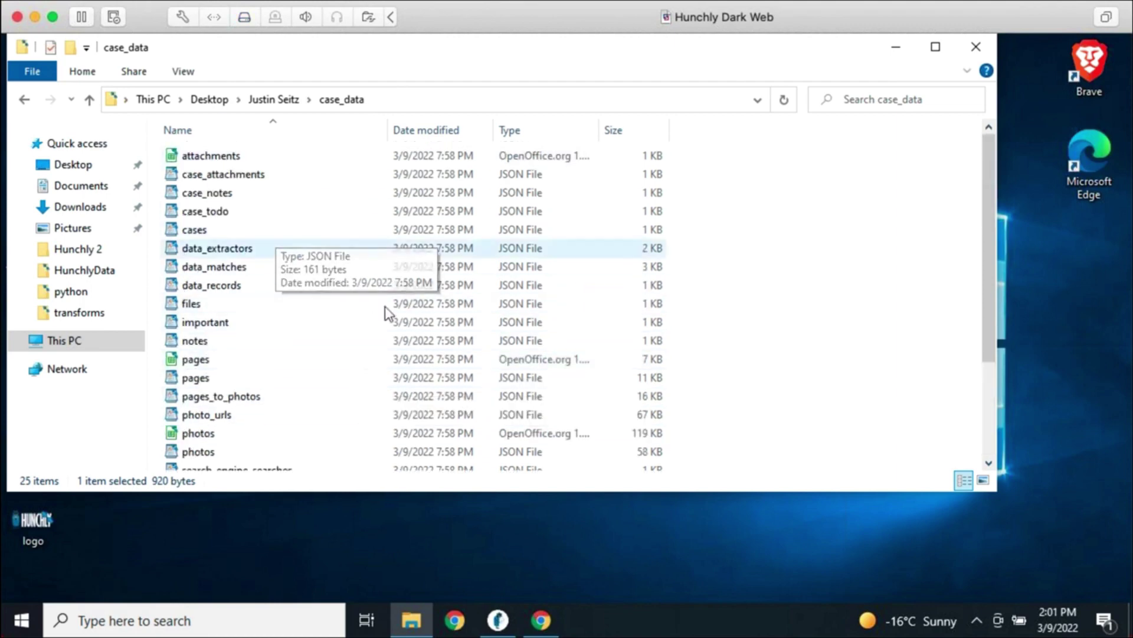
# Back in Hunchly, try Import case's new-case and existing-case options, then cancel without importing
pyautogui.click(975, 53)
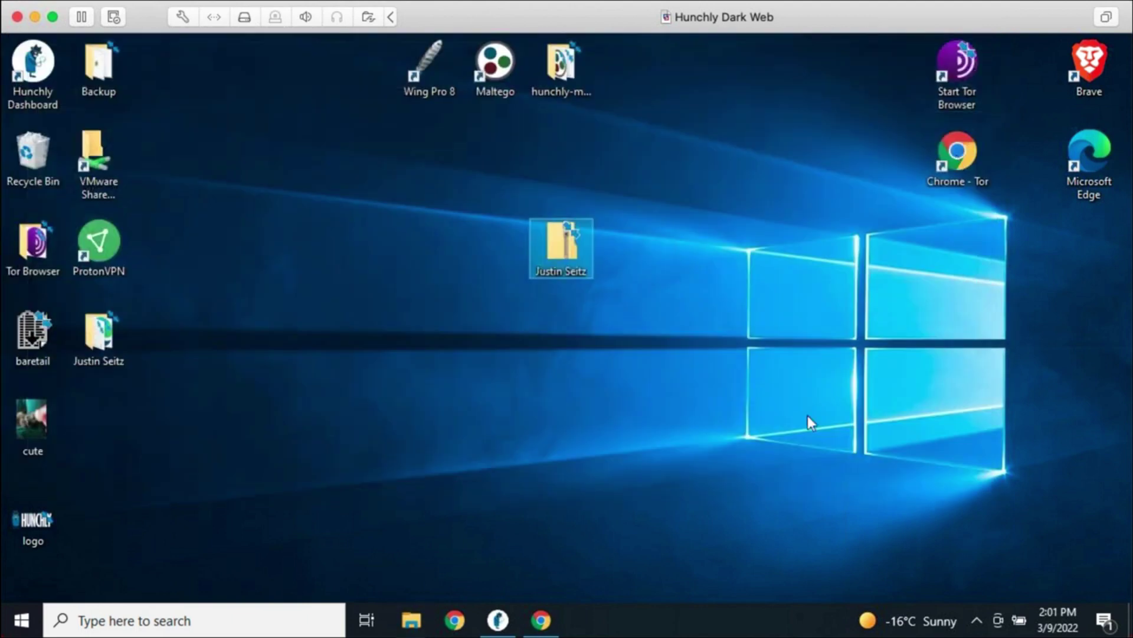
pyautogui.click(498, 619)
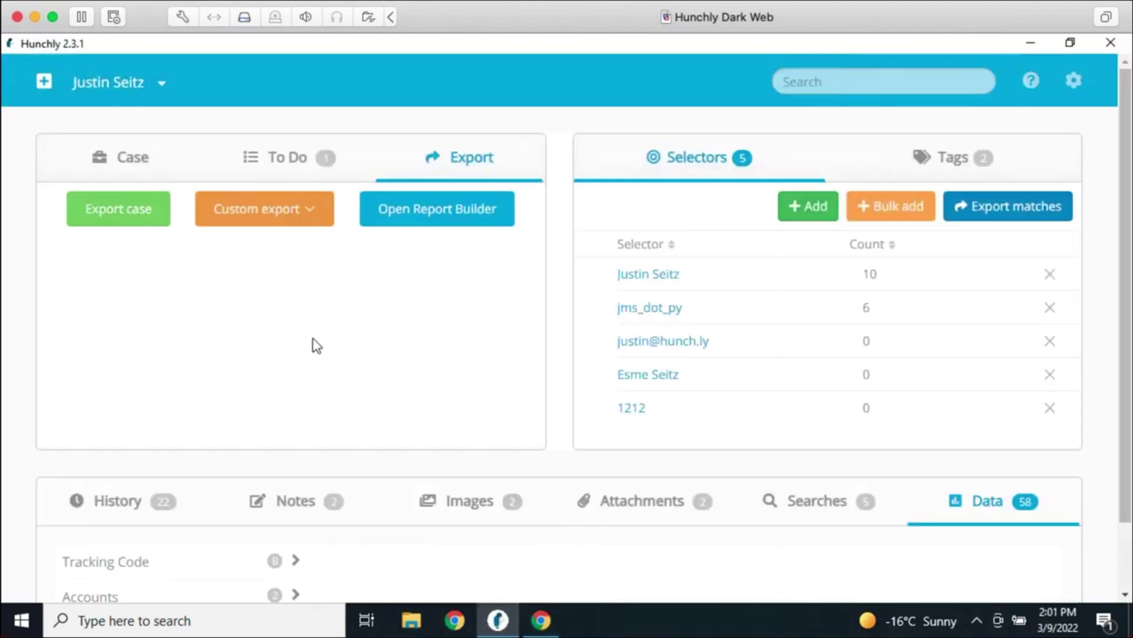
pyautogui.click(44, 83)
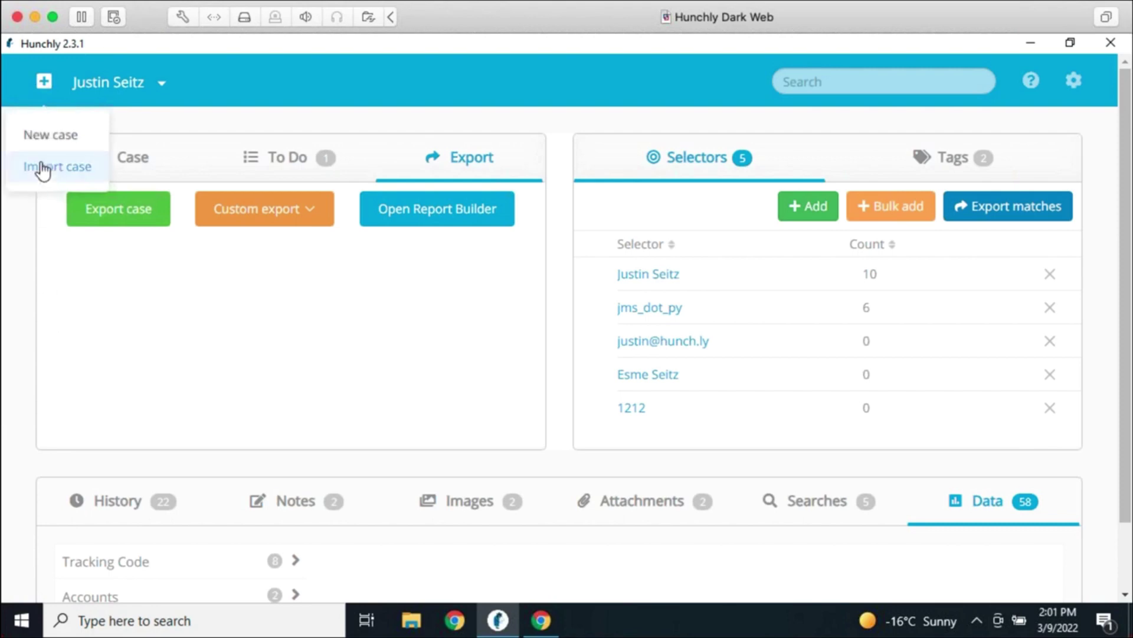
pyautogui.click(85, 169)
pyautogui.click(511, 255)
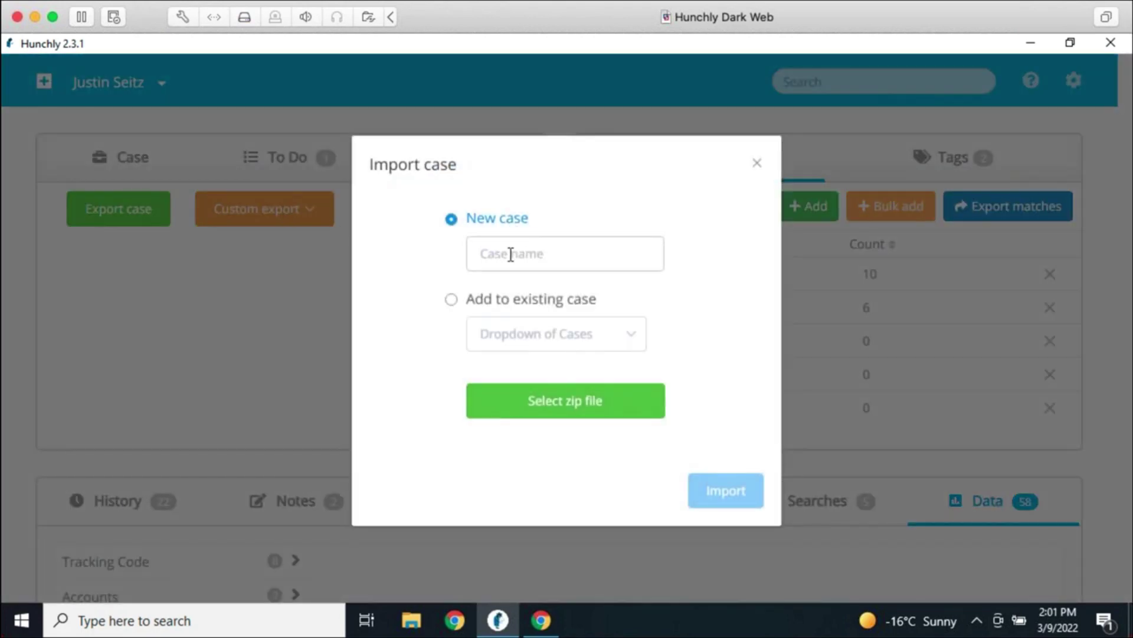
pyautogui.click(514, 296)
pyautogui.click(506, 224)
pyautogui.click(521, 301)
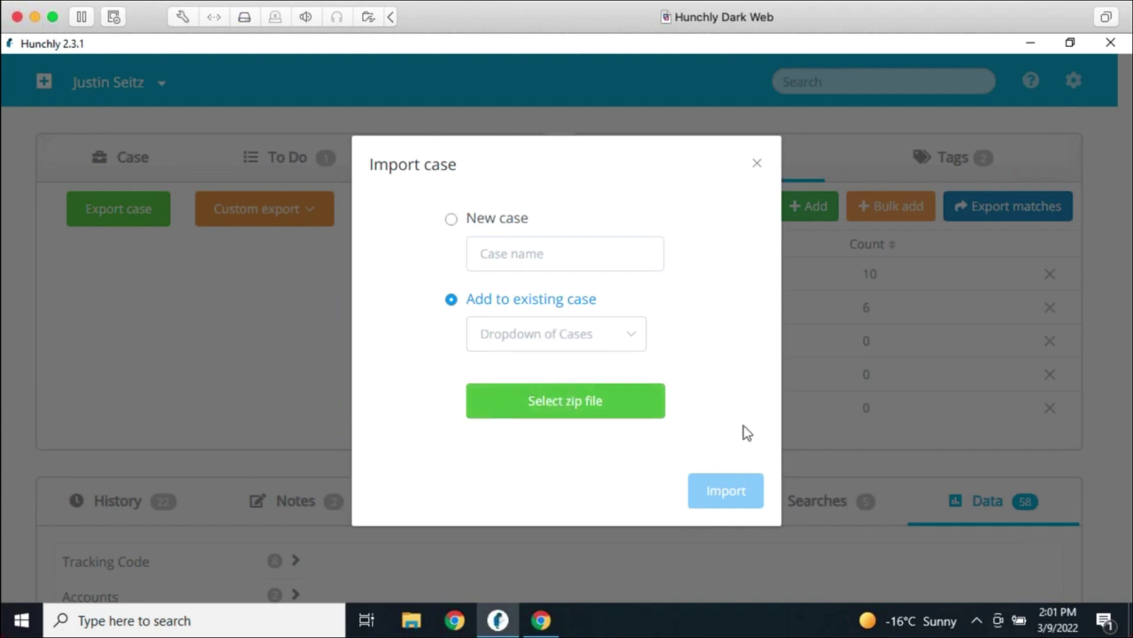
pyautogui.click(758, 166)
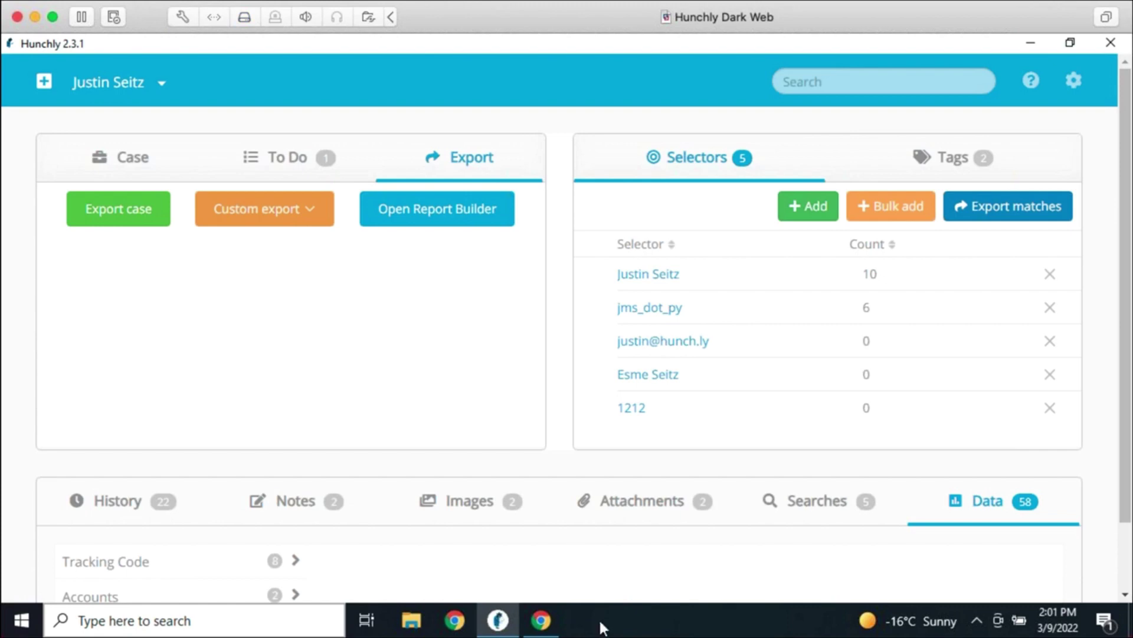
# Search Google in Chrome for 'list of all chromium'
pyautogui.click(541, 620)
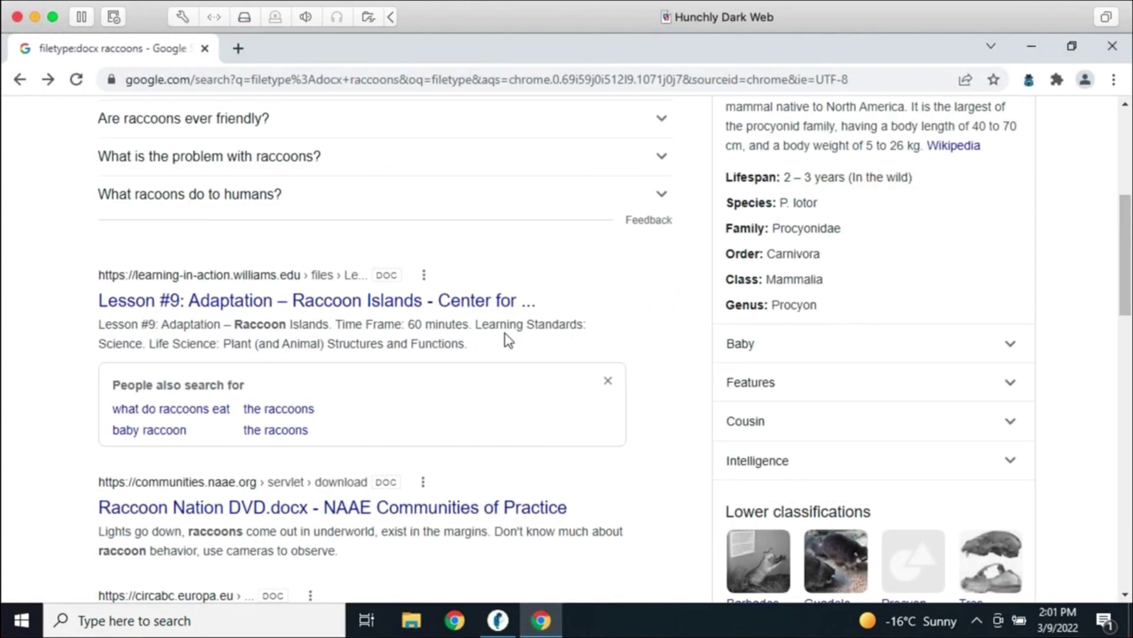
pyautogui.click(499, 89)
pyautogui.write('list of a')
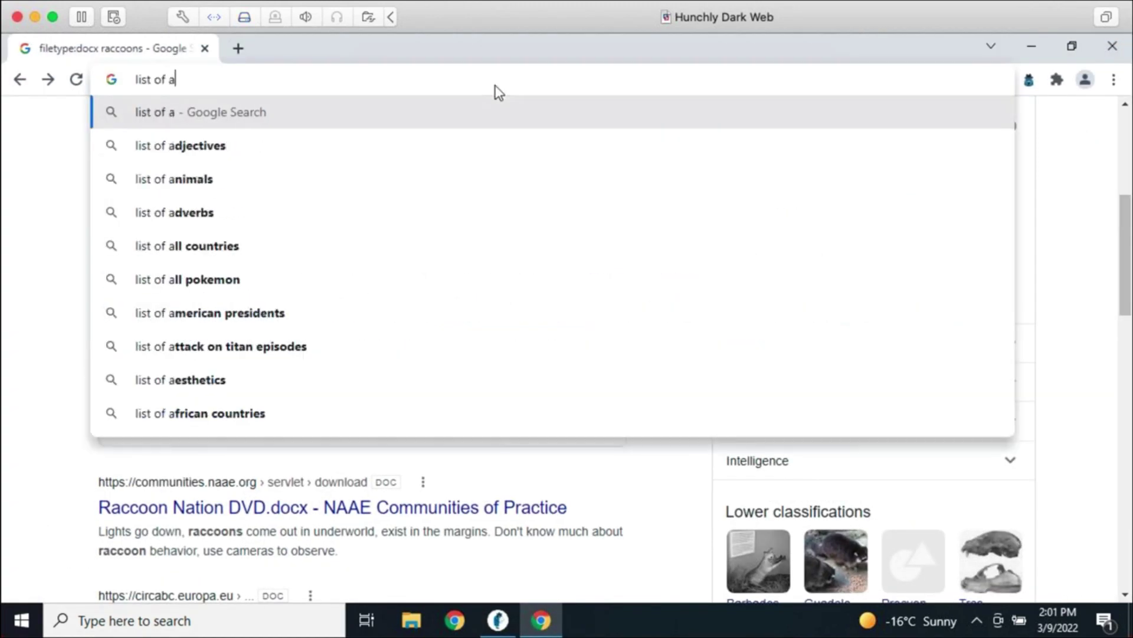
pyautogui.write('ll chromium')
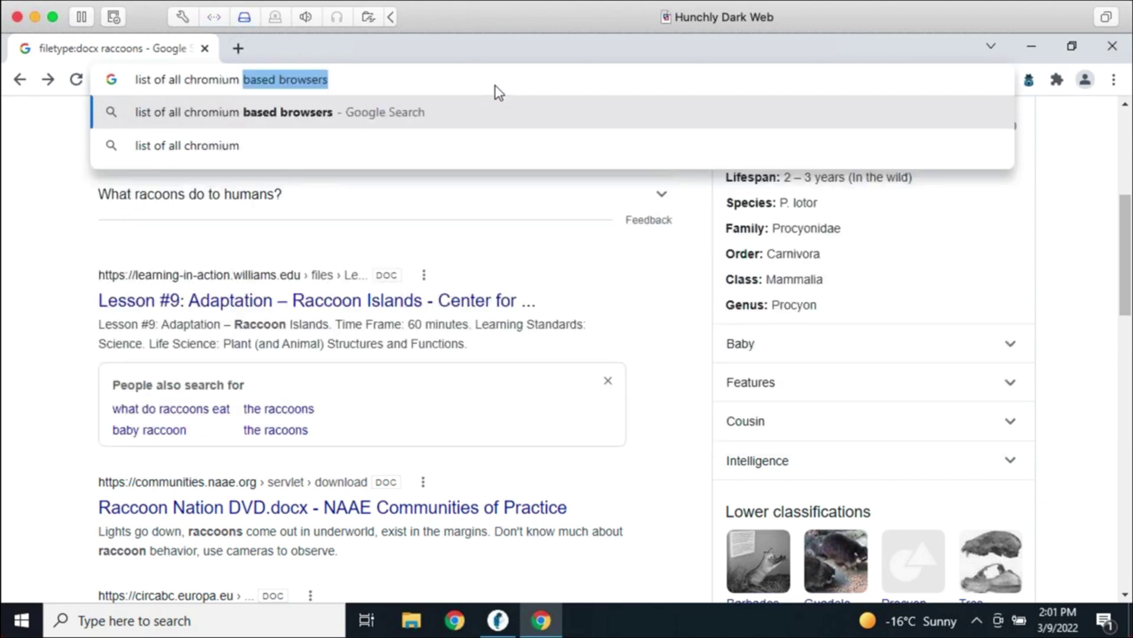
pyautogui.press('Return')
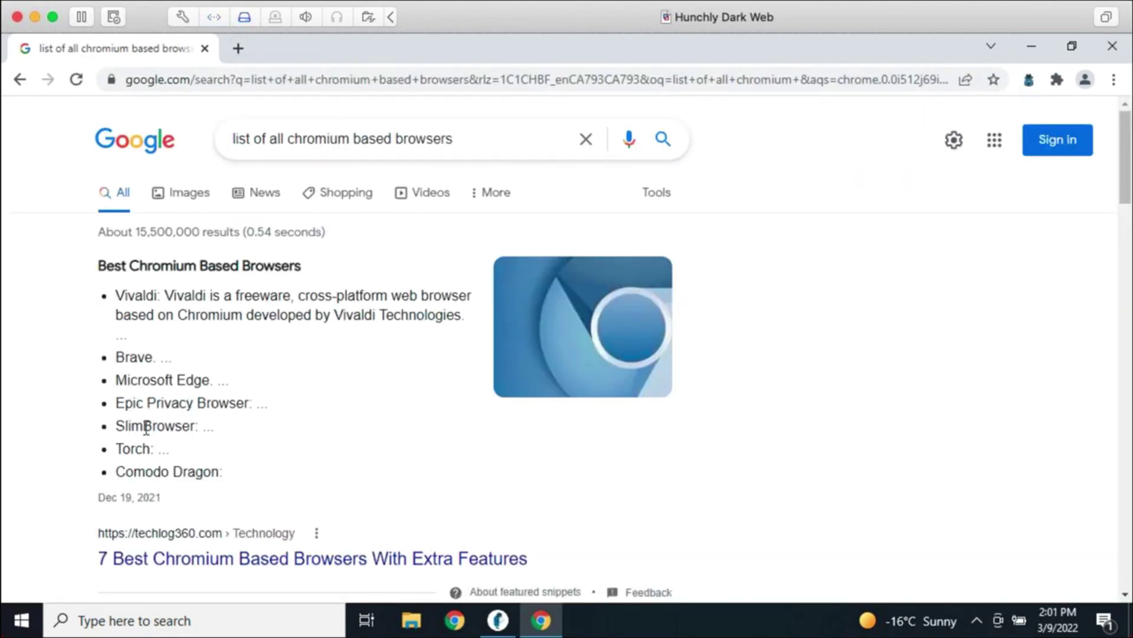
# Scroll through the Chromium browser results, then return to the Hunchly case
pyautogui.scroll(-4, 739, 534)
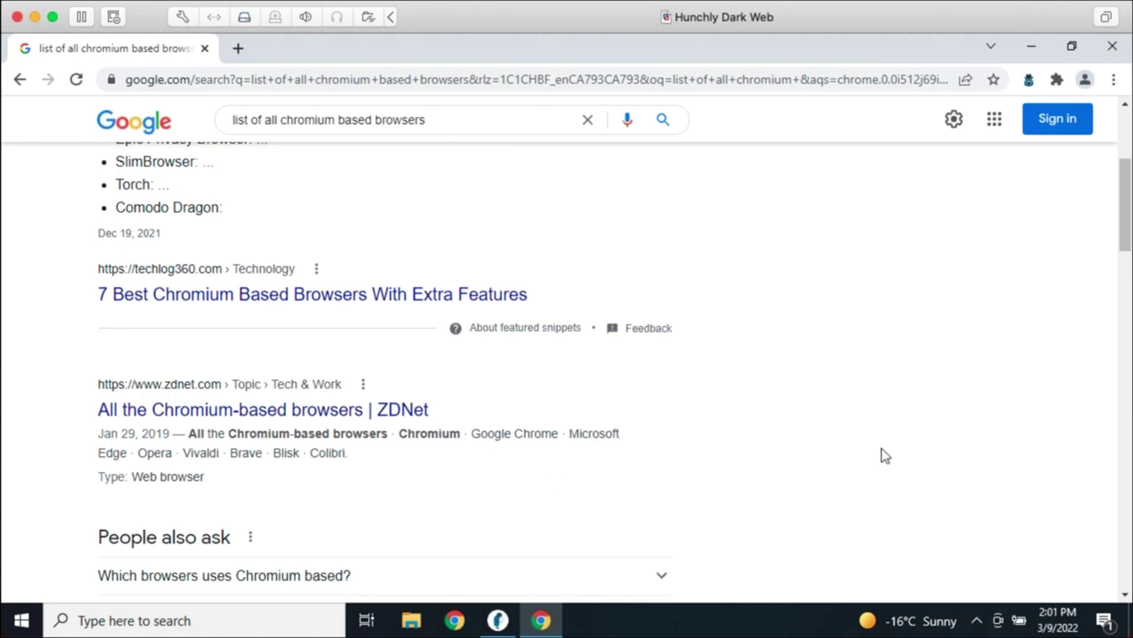
pyautogui.scroll(-4, 691, 435)
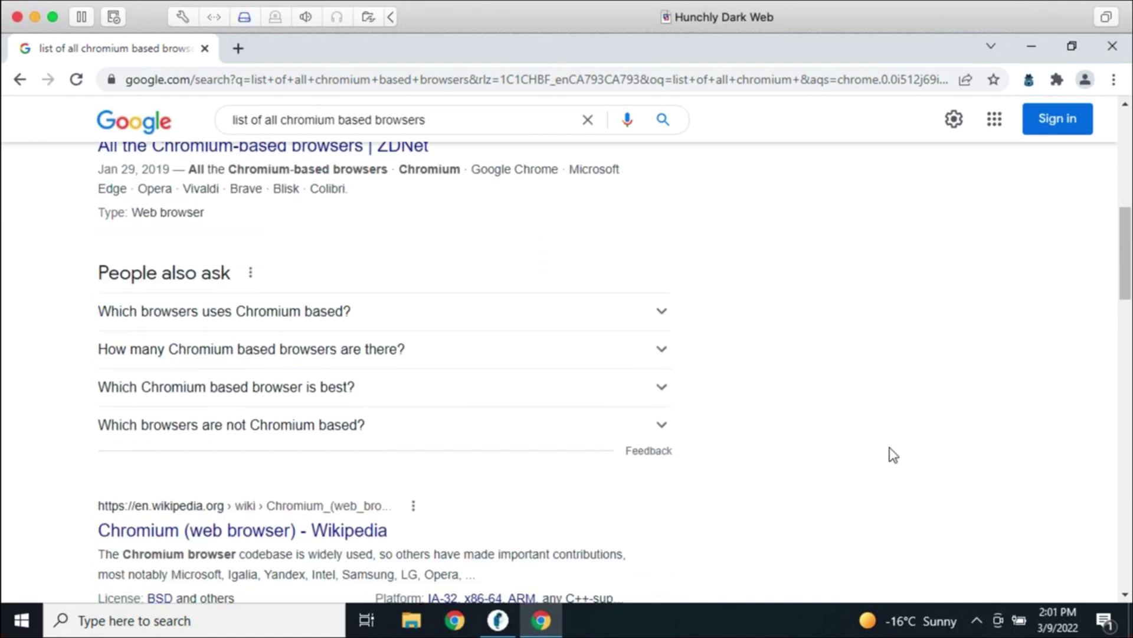
pyautogui.scroll(-3, 738, 419)
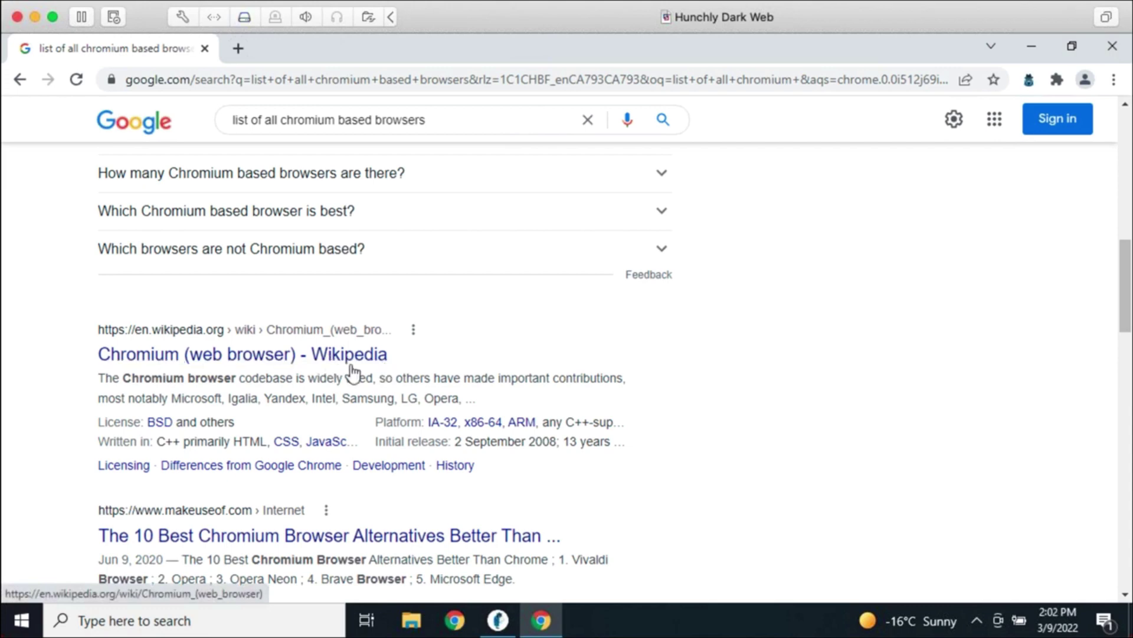
pyautogui.scroll(-3, 717, 426)
pyautogui.scroll(-2, 718, 428)
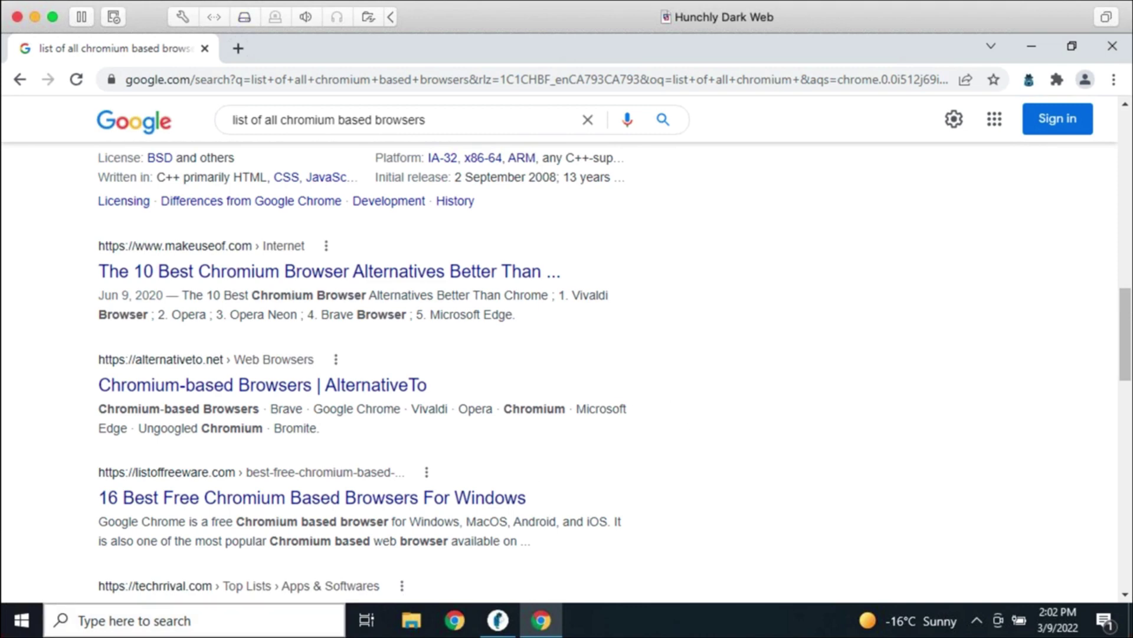
pyautogui.click(499, 622)
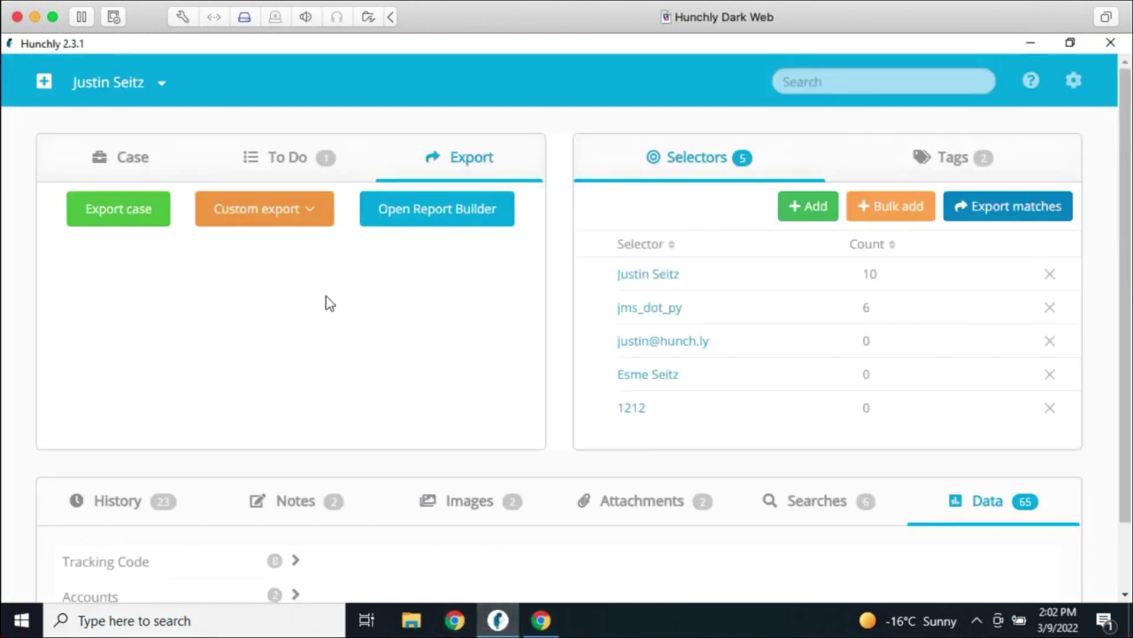
# Cancel a trial export of Important-tagged pages, then open the History list of 23 captured pages
pyautogui.click(262, 216)
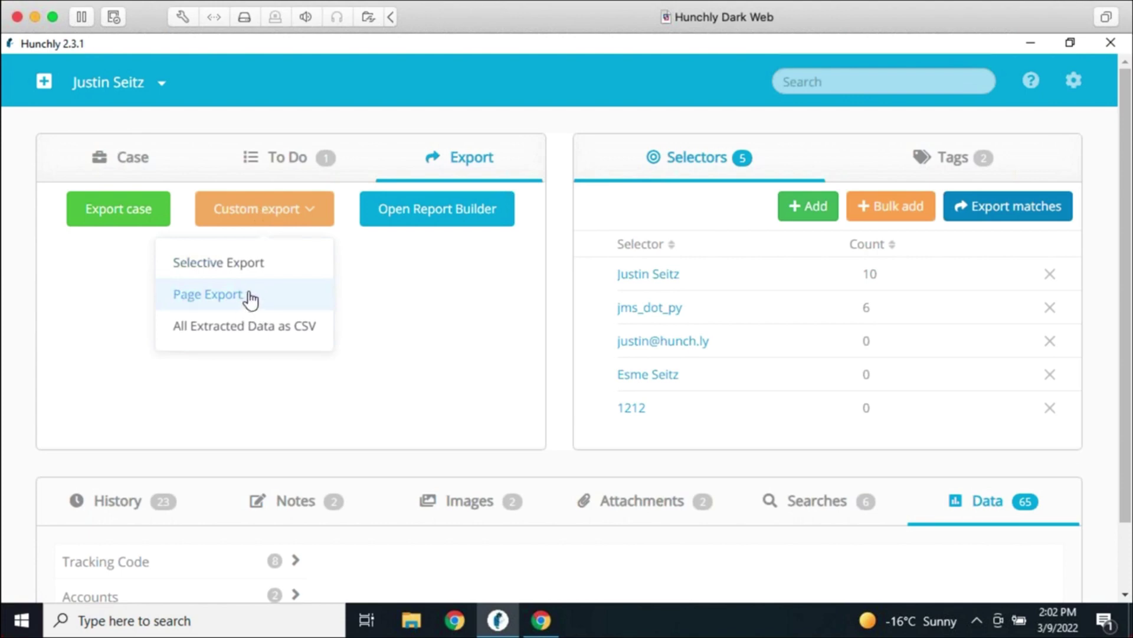
pyautogui.click(216, 305)
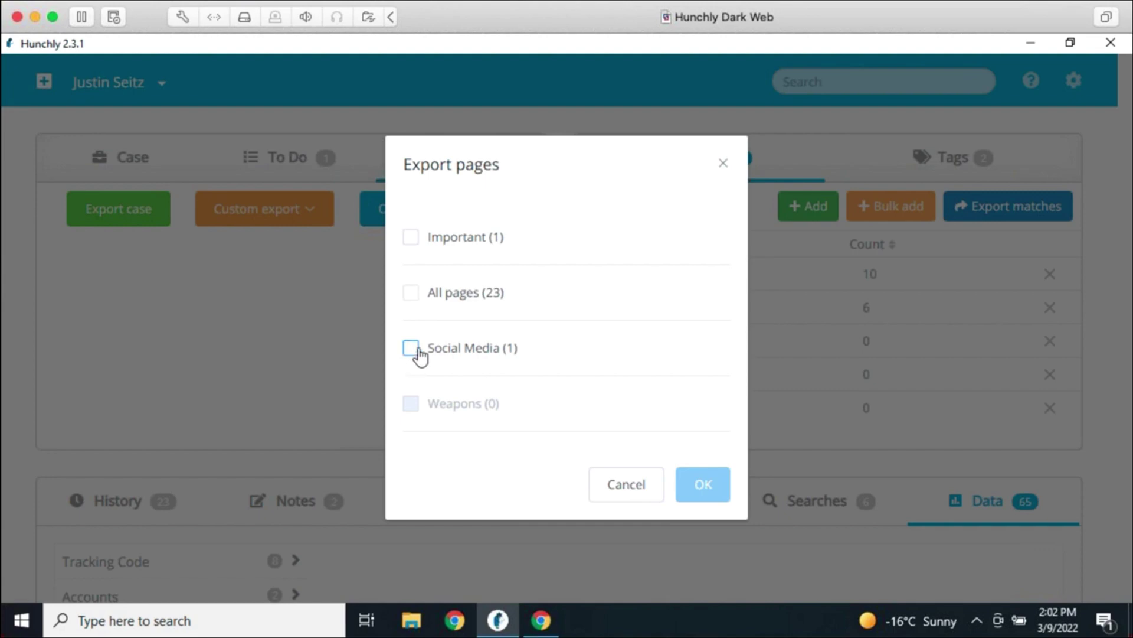
pyautogui.click(412, 237)
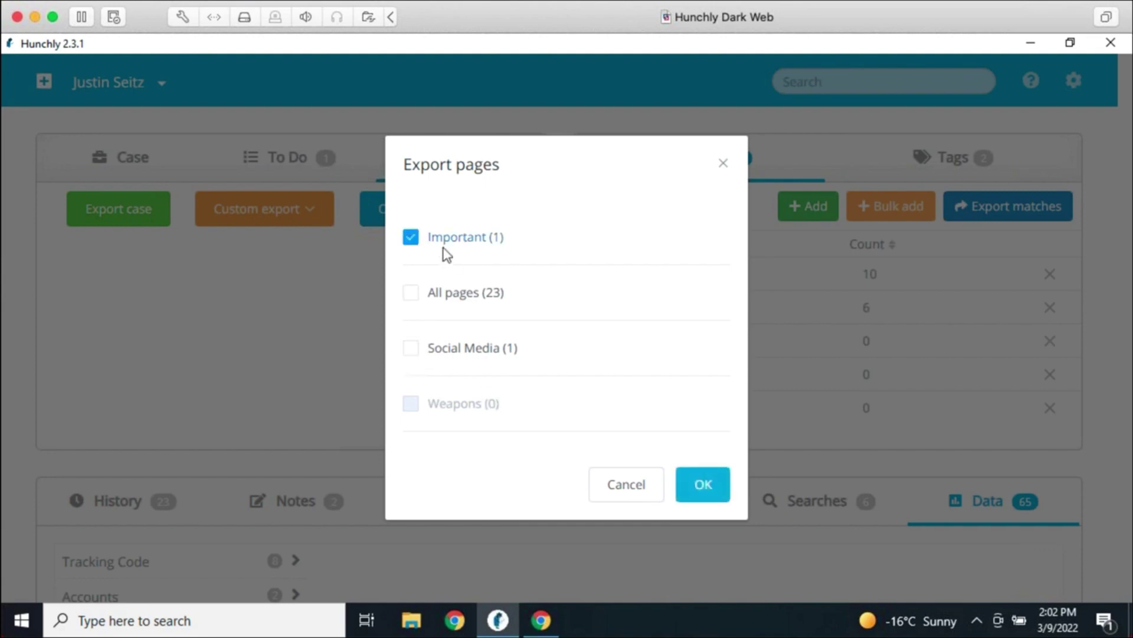
pyautogui.click(411, 238)
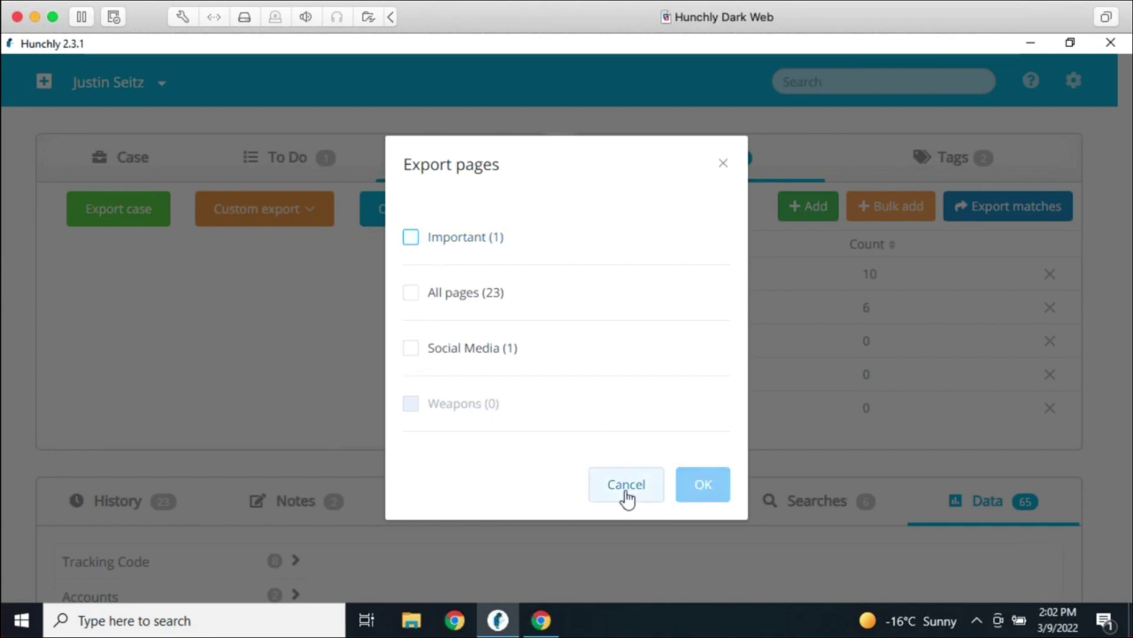
pyautogui.click(625, 498)
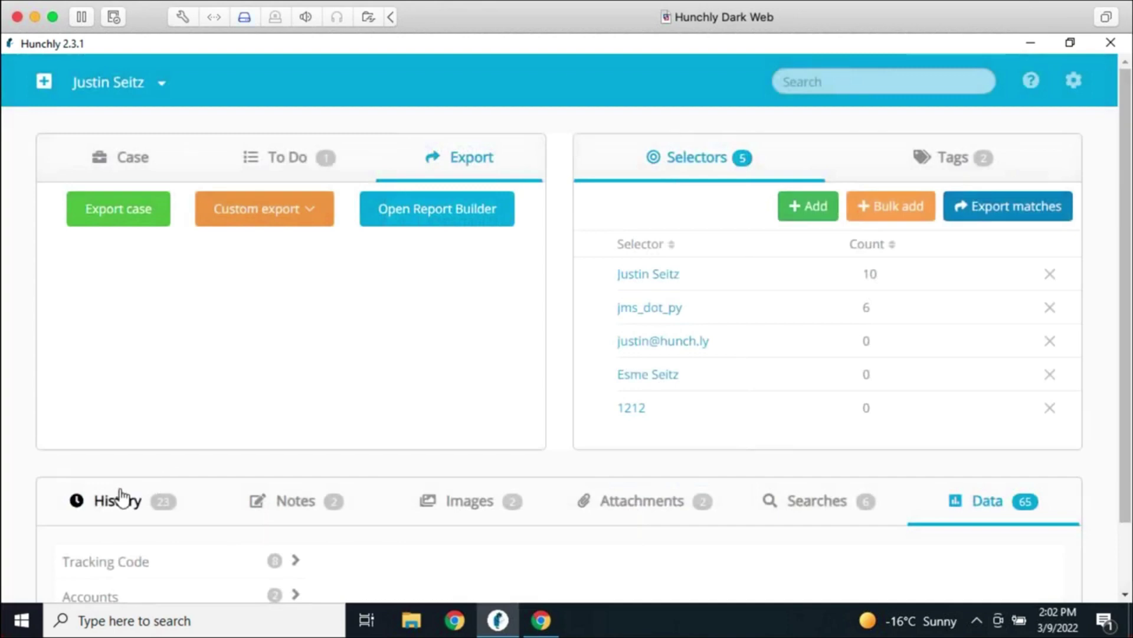
pyautogui.click(119, 503)
pyautogui.scroll(-5, 671, 413)
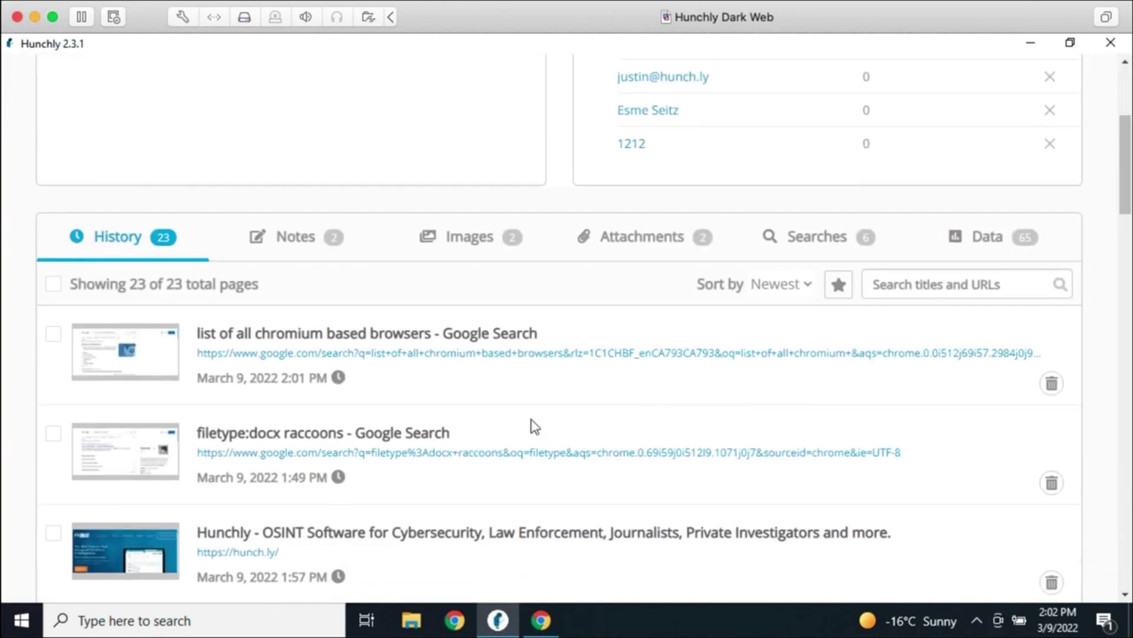
# Export the marked raccoons search pages to a chosen destination folder
pyautogui.click(53, 434)
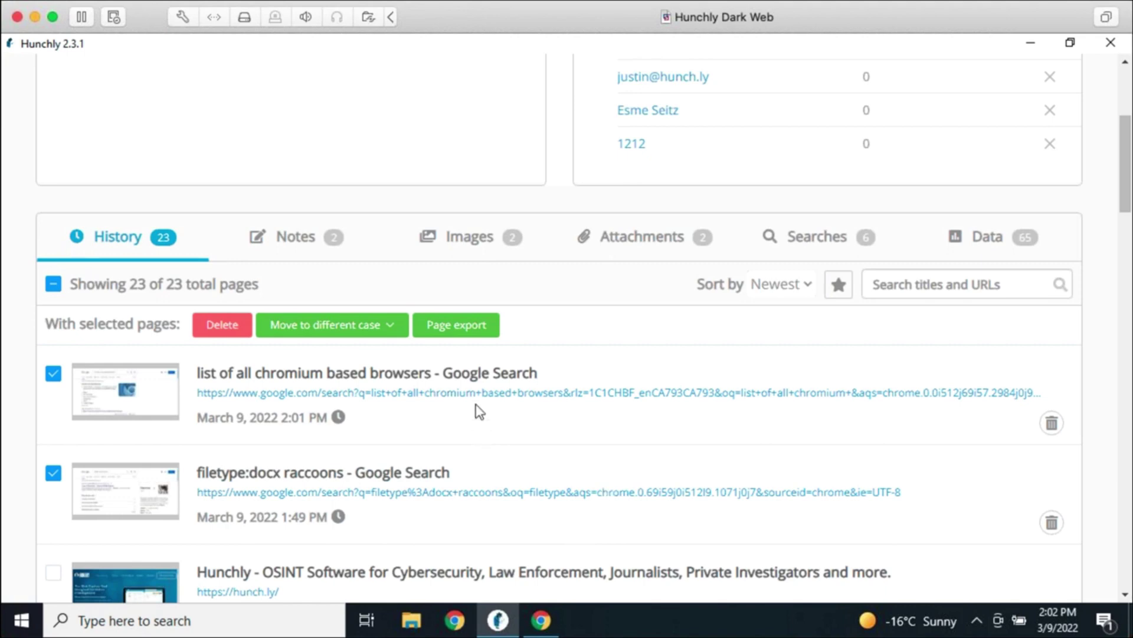
pyautogui.click(473, 334)
pyautogui.click(458, 447)
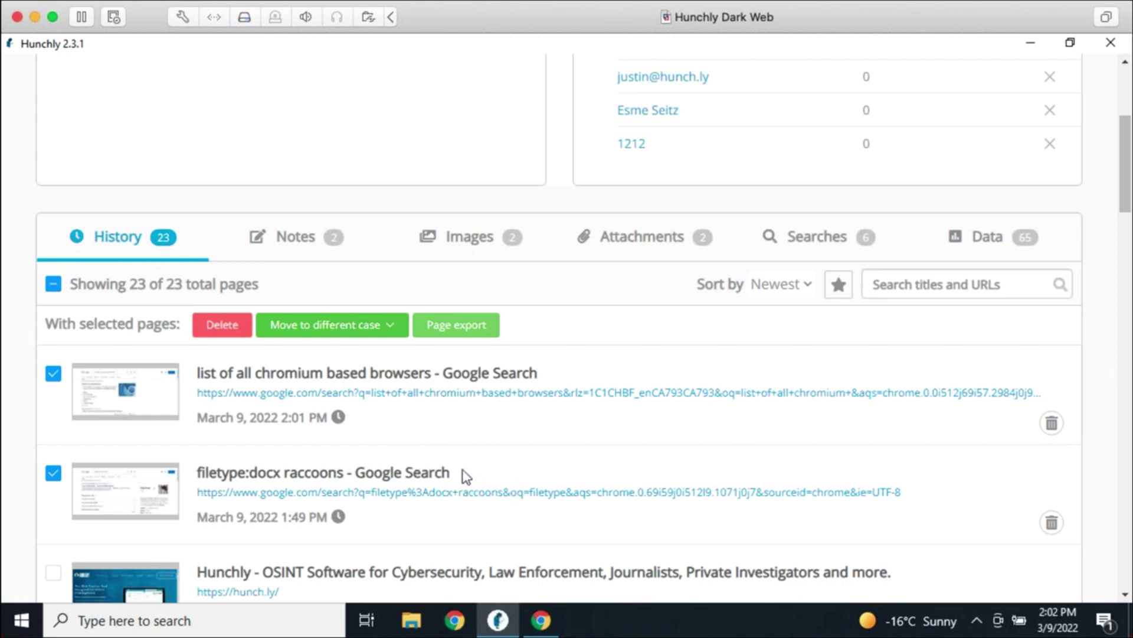
# Review the raccoons search page and its export formats, then return to the case dashboard
pyautogui.click(425, 475)
pyautogui.scroll(4, 1115, 383)
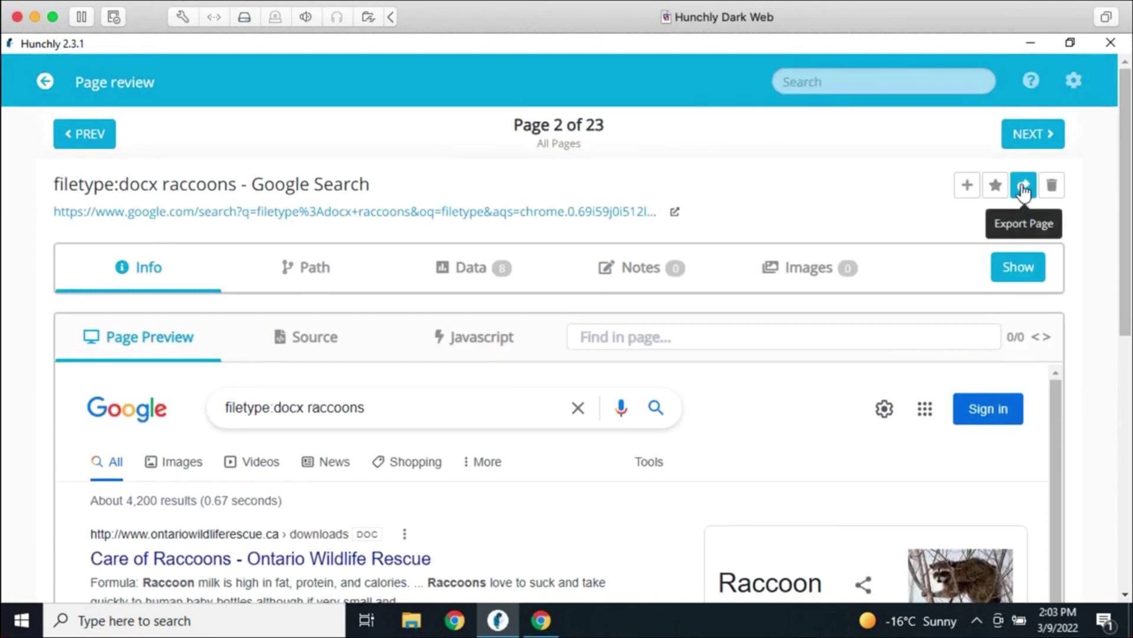
pyautogui.click(1023, 187)
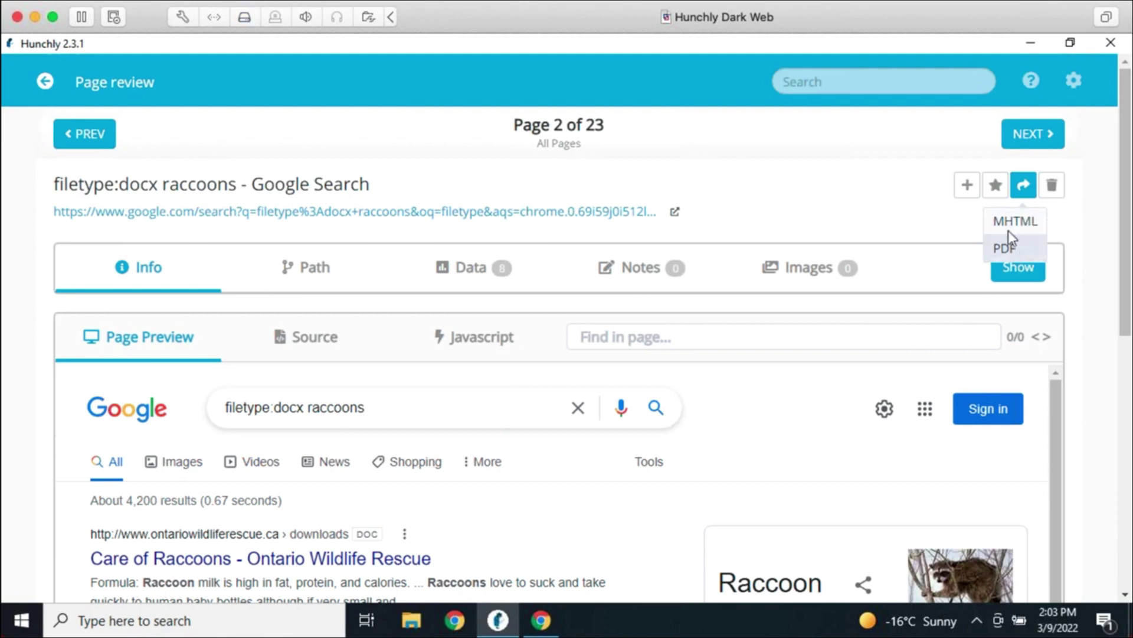
pyautogui.click(1008, 236)
pyautogui.click(46, 82)
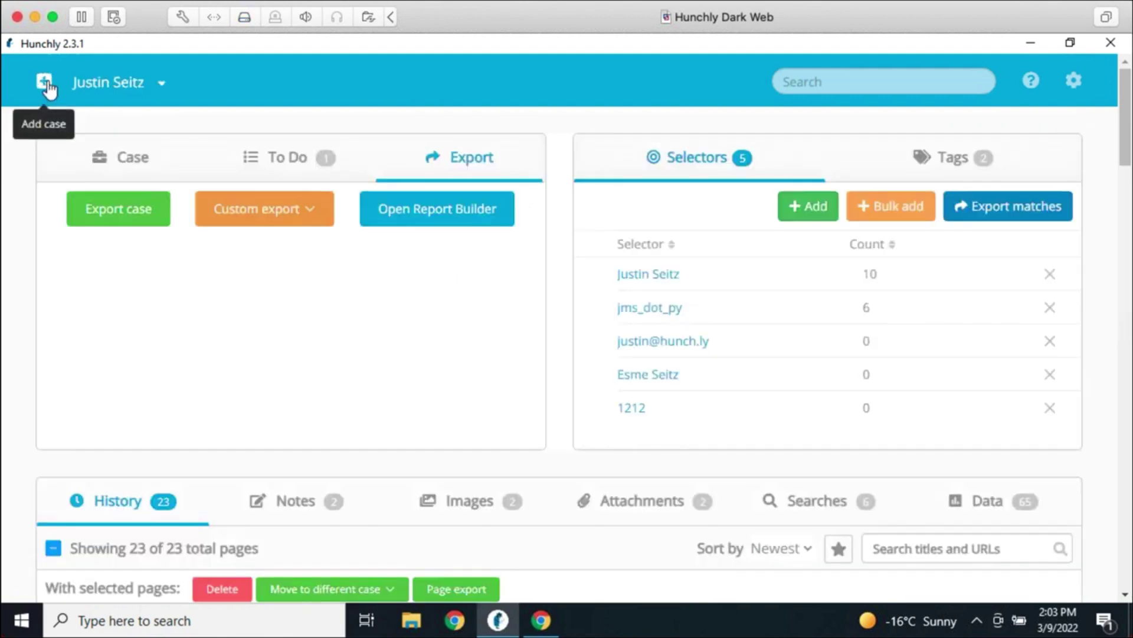
# Start a selective export including Captioned Images and Pages Marked Important
pyautogui.click(299, 218)
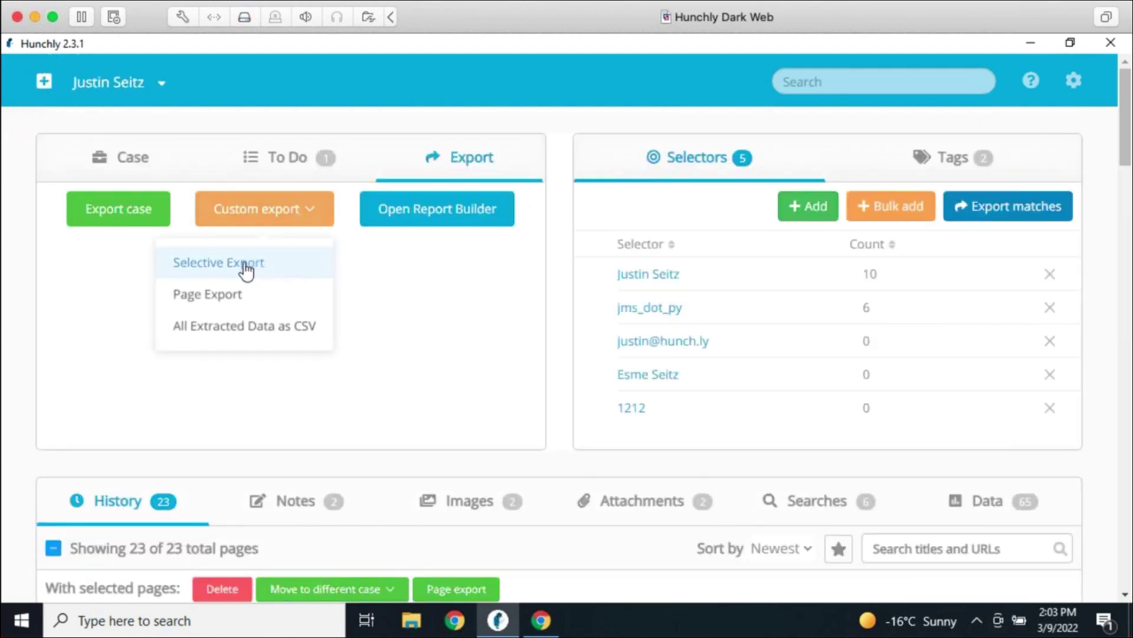
pyautogui.click(246, 269)
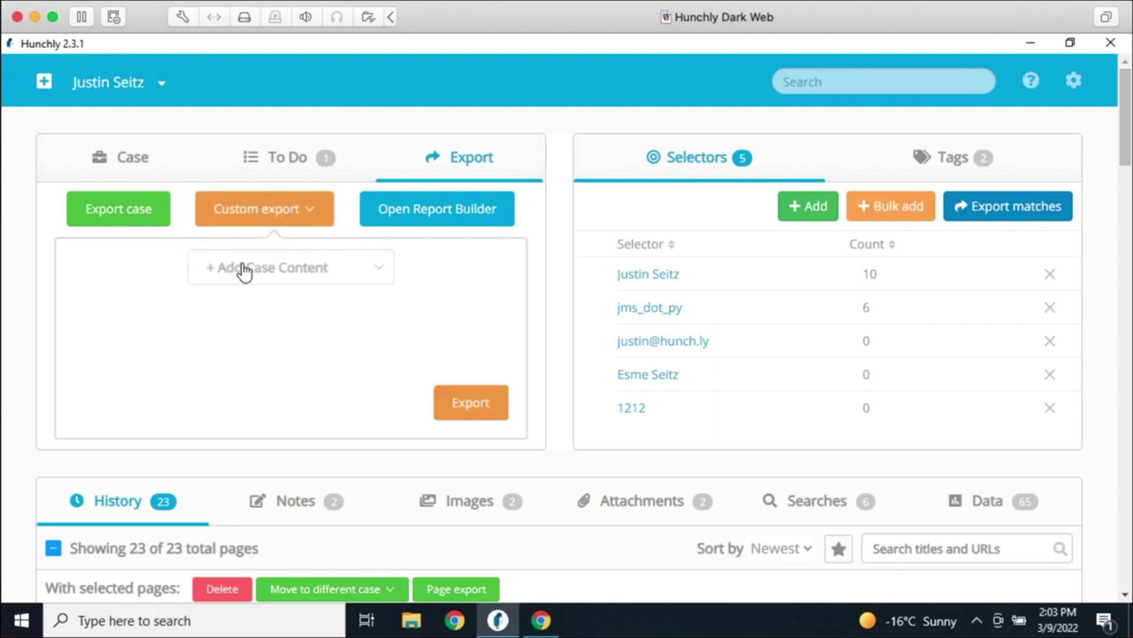
pyautogui.click(373, 275)
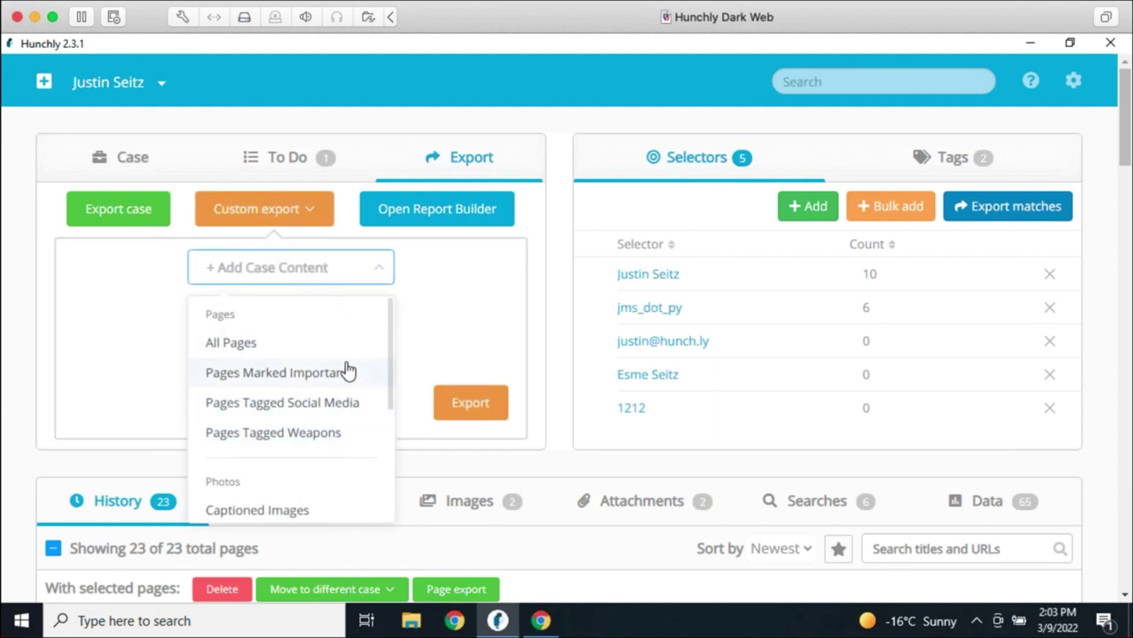
pyautogui.scroll(-3, 347, 407)
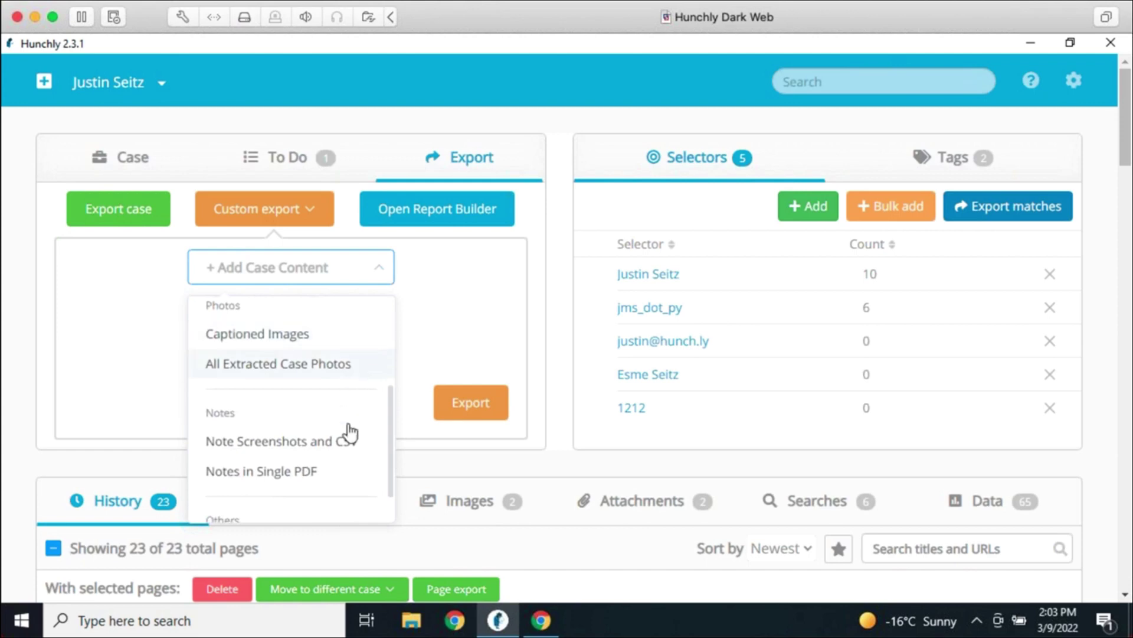
pyautogui.scroll(-1, 347, 481)
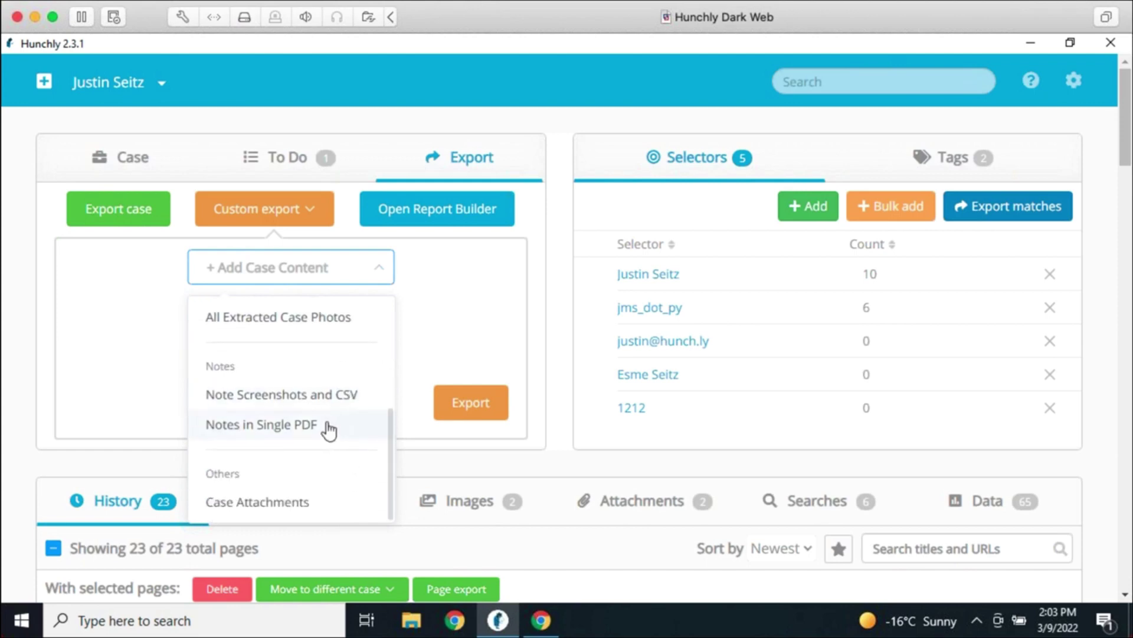
pyautogui.scroll(3, 327, 492)
pyautogui.scroll(1, 326, 491)
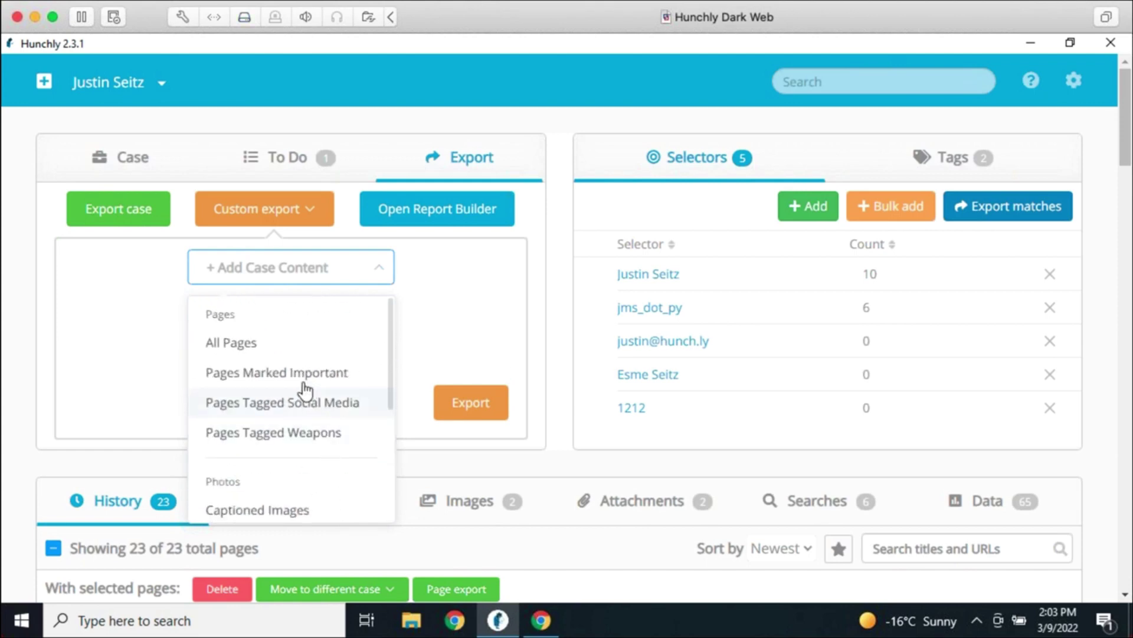
pyautogui.click(337, 504)
pyautogui.click(330, 374)
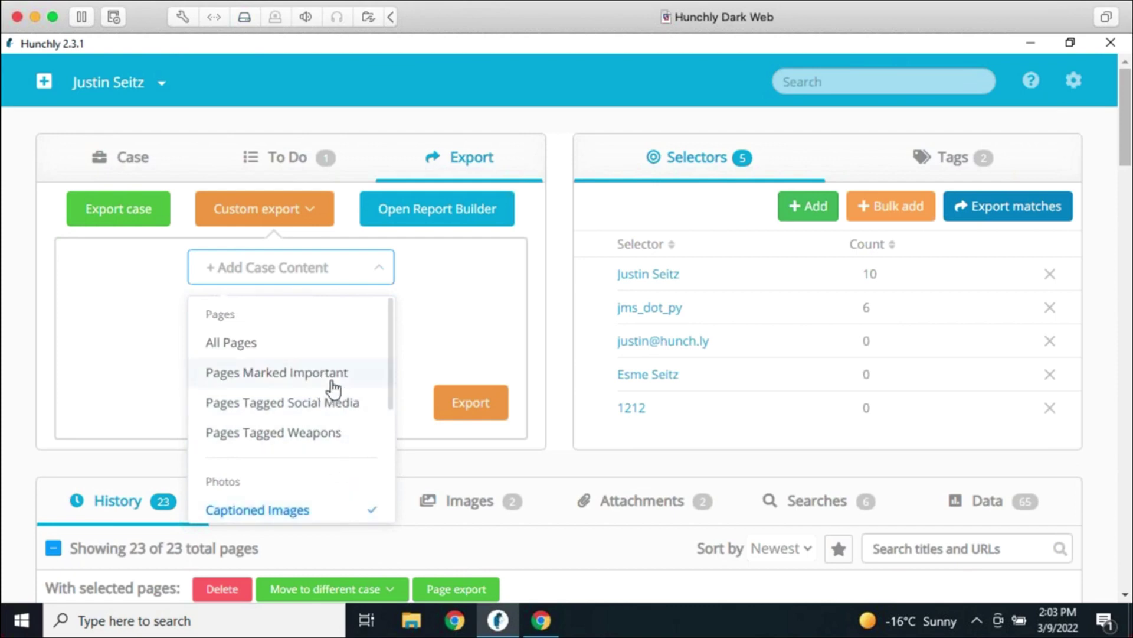
pyautogui.click(436, 452)
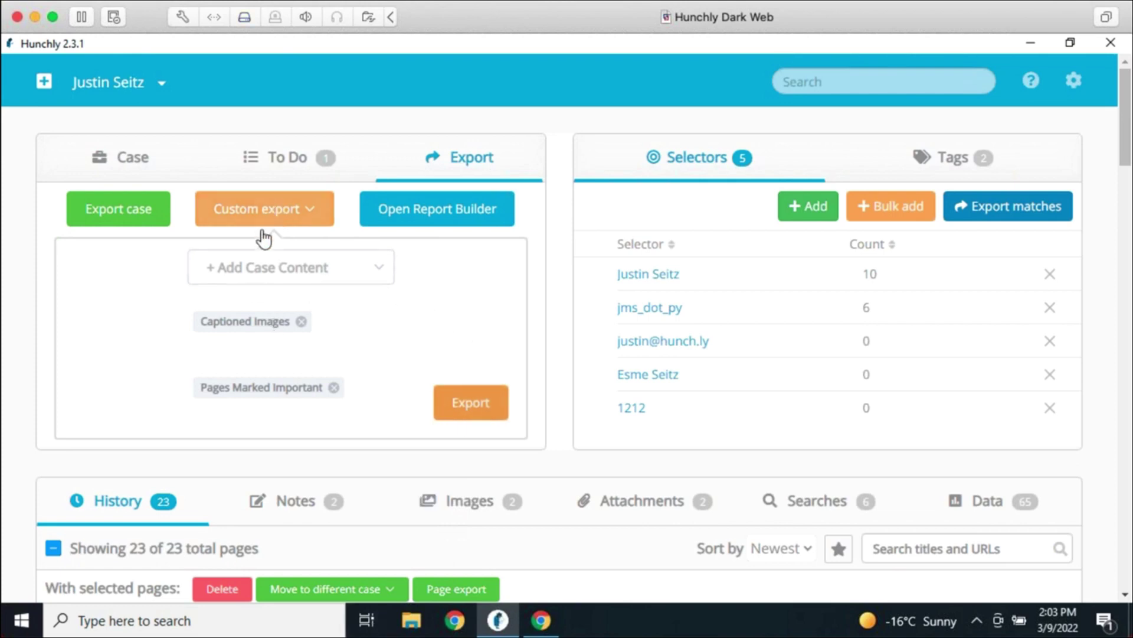
# Recheck the custom export and case content choices, then open the Report builder
pyautogui.click(304, 221)
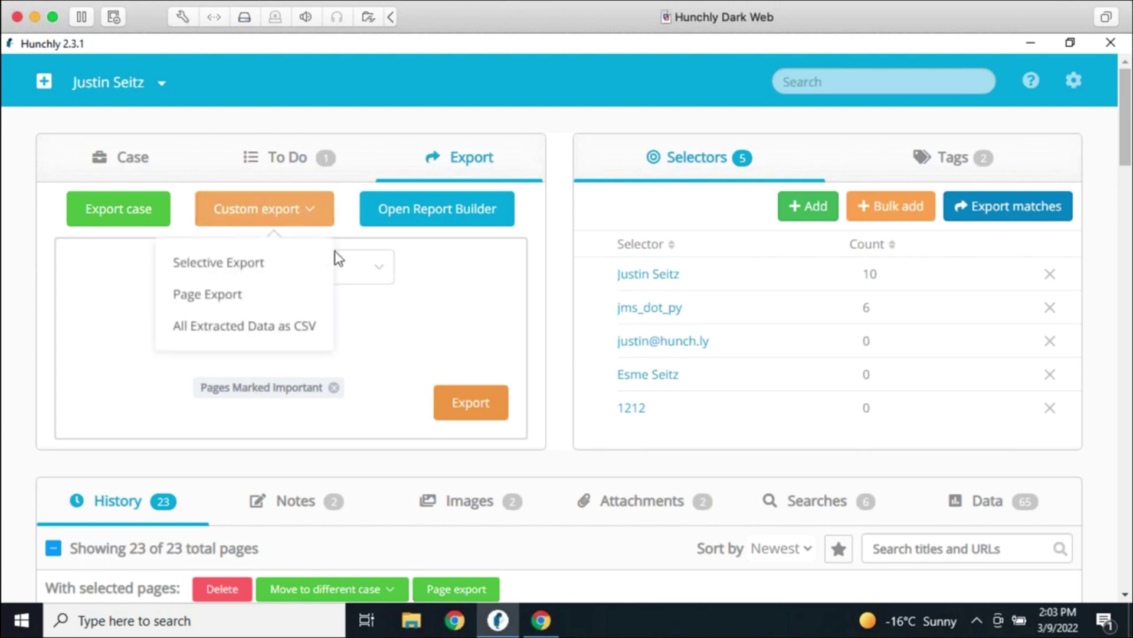
pyautogui.click(351, 343)
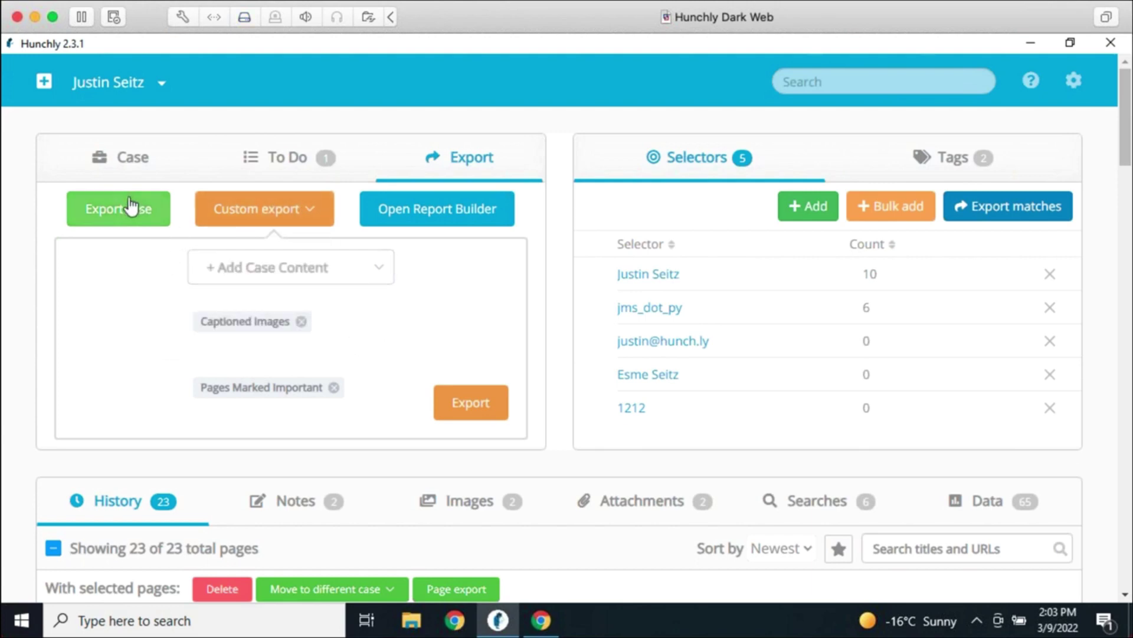
pyautogui.click(393, 324)
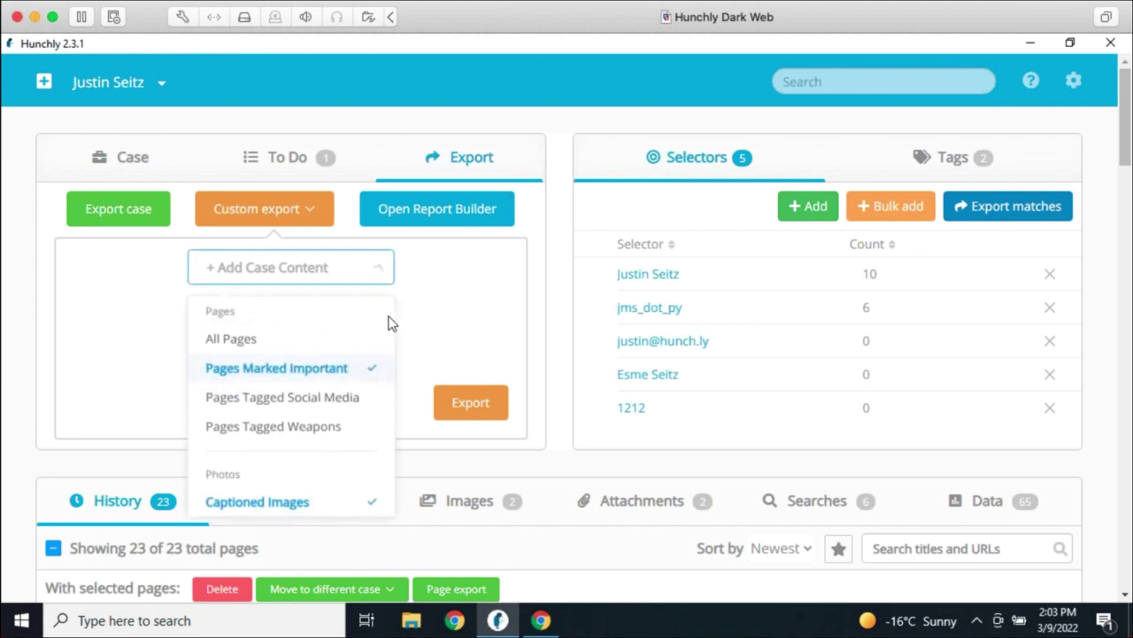
pyautogui.click(437, 319)
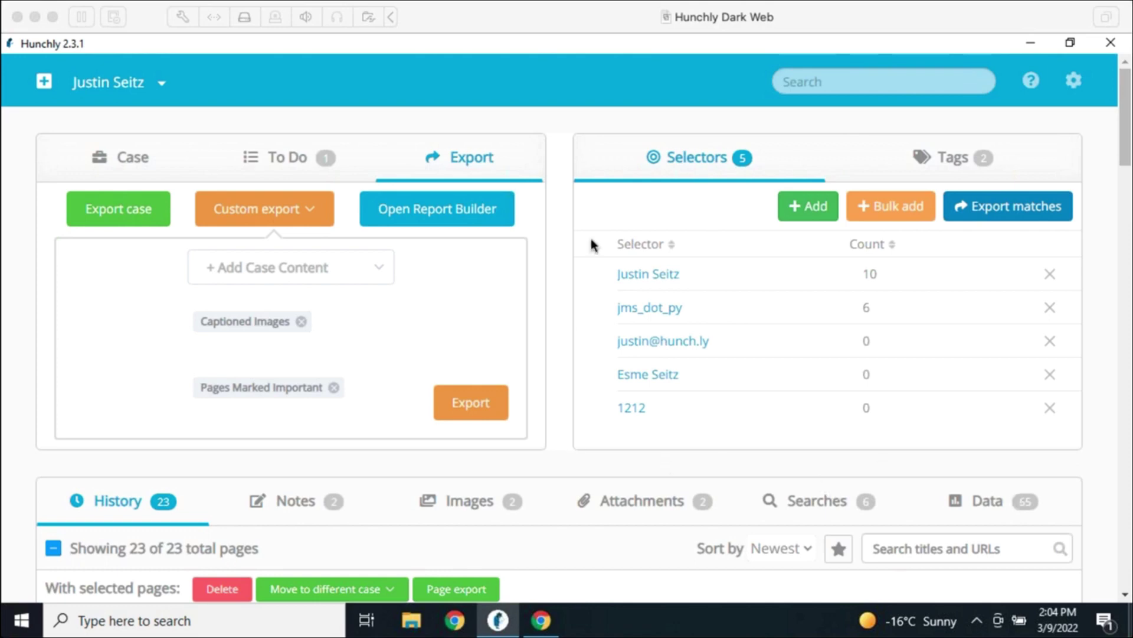
pyautogui.click(435, 215)
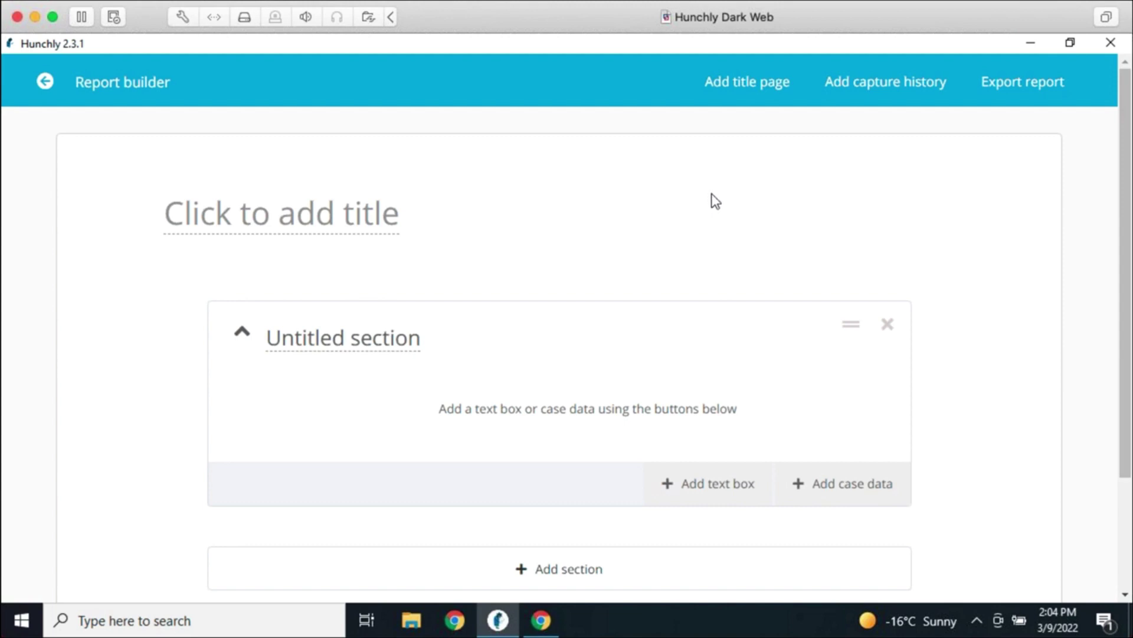
# Replace the report's 'Click to add title' placeholder with the investigator's full name
pyautogui.click(381, 217)
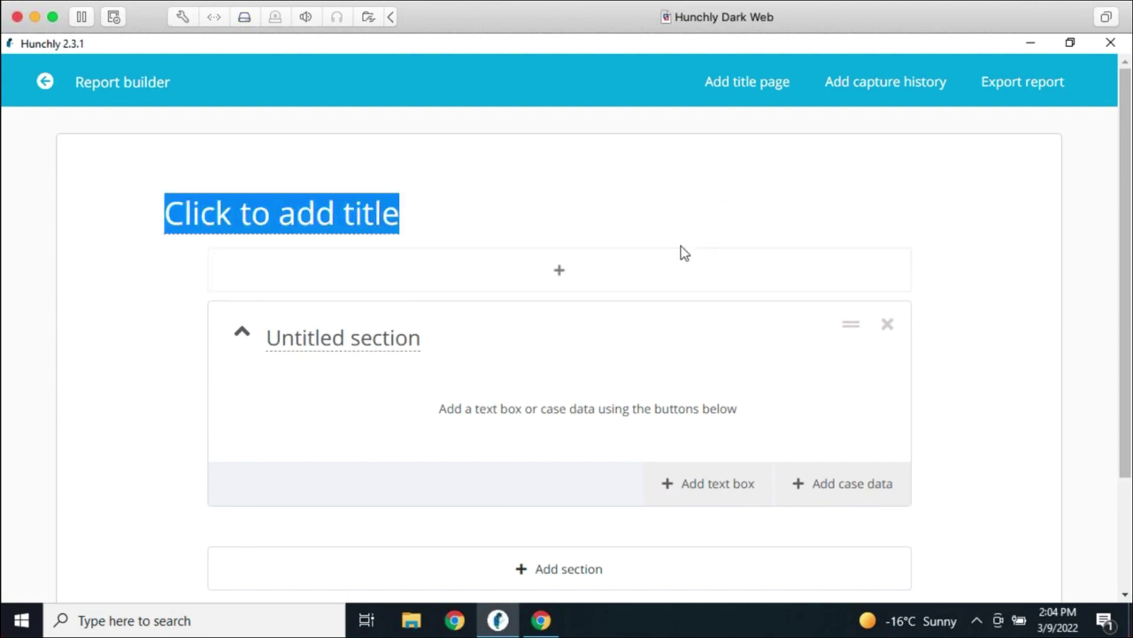
pyautogui.write('Justin')
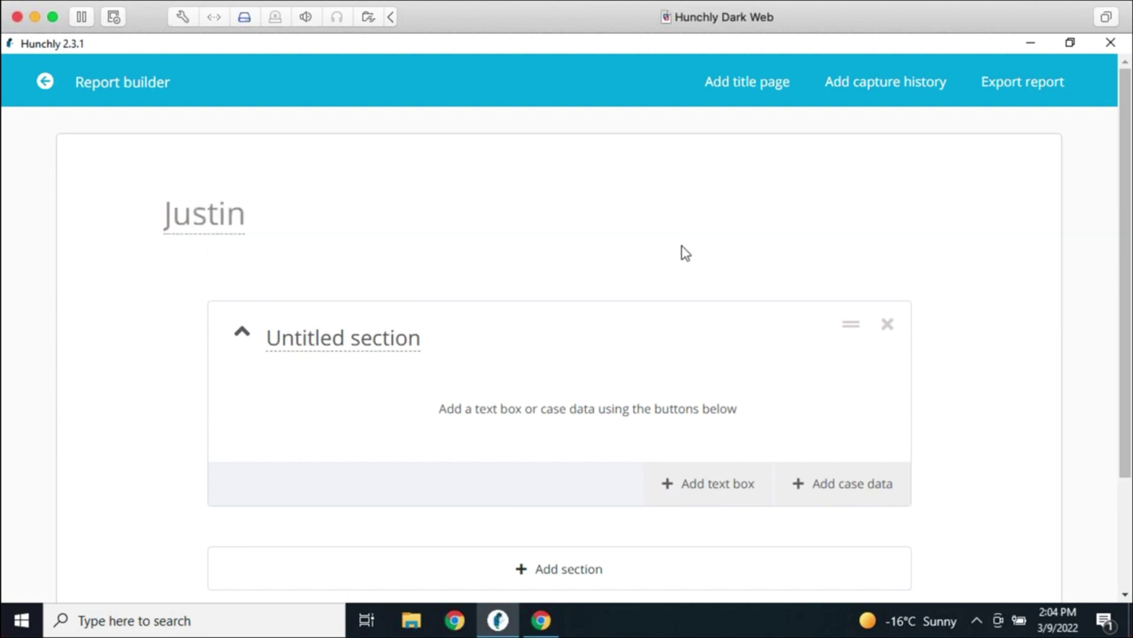
pyautogui.write(' Seitz')
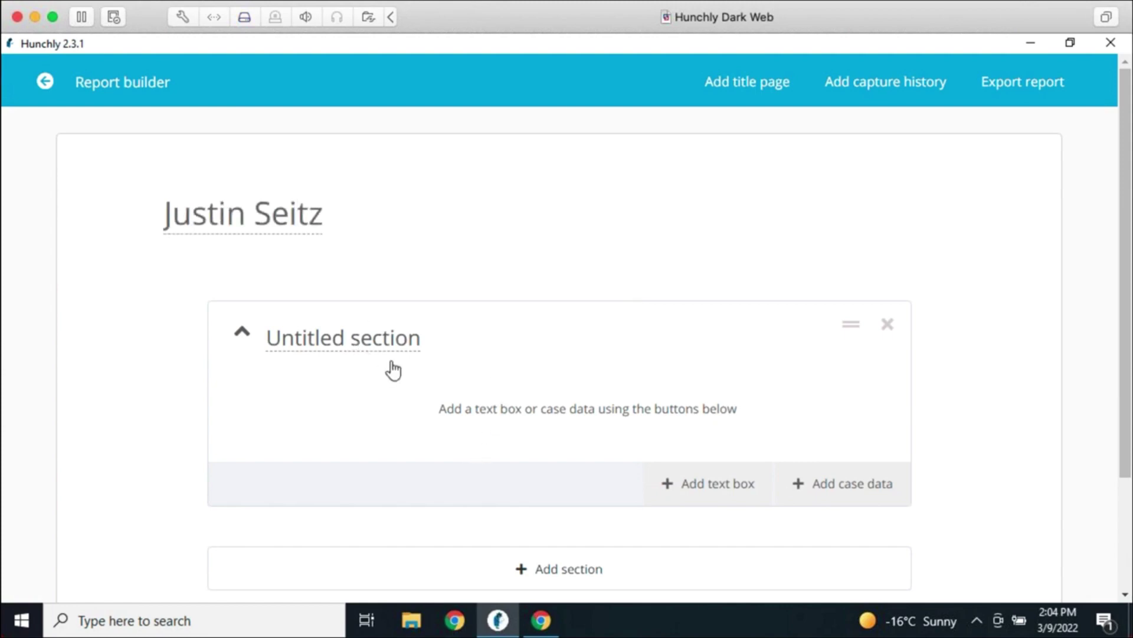
# Add a title page with the author's full name and organization 'Hunchly'
pyautogui.click(760, 88)
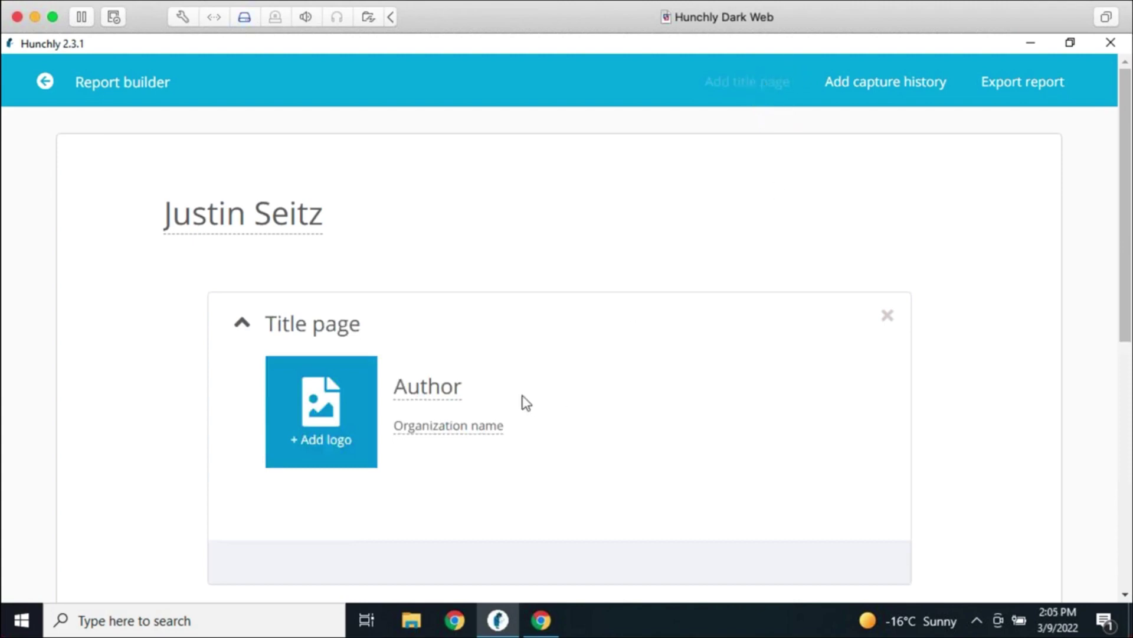
pyautogui.doubleClick(416, 390)
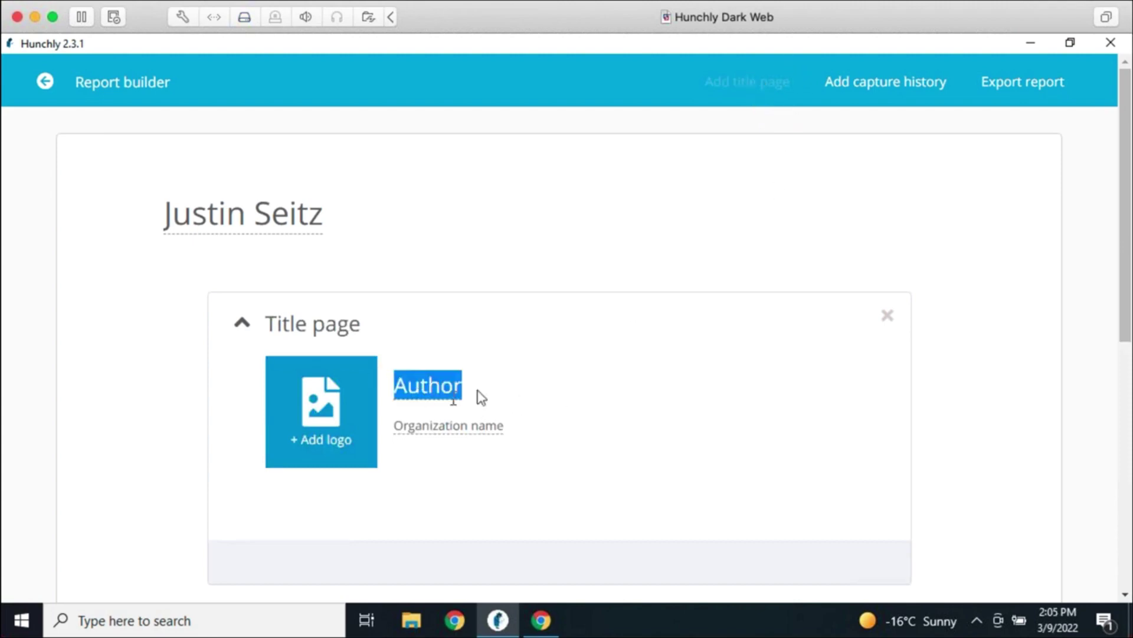
pyautogui.write('Justin Seitz')
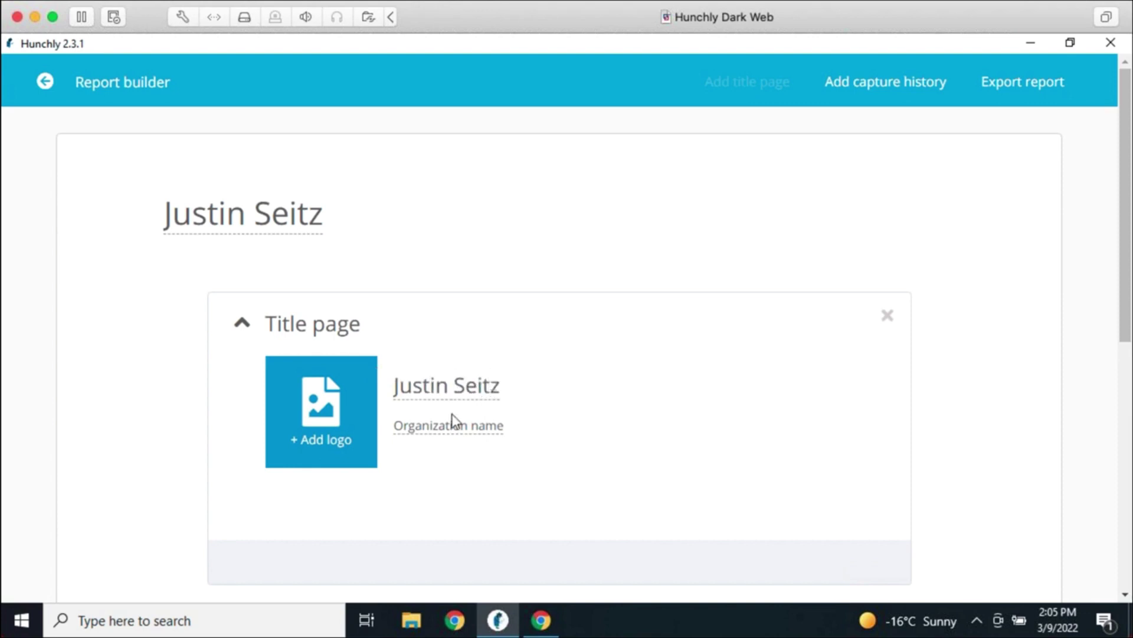
pyautogui.doubleClick(445, 426)
pyautogui.write('Hunchly')
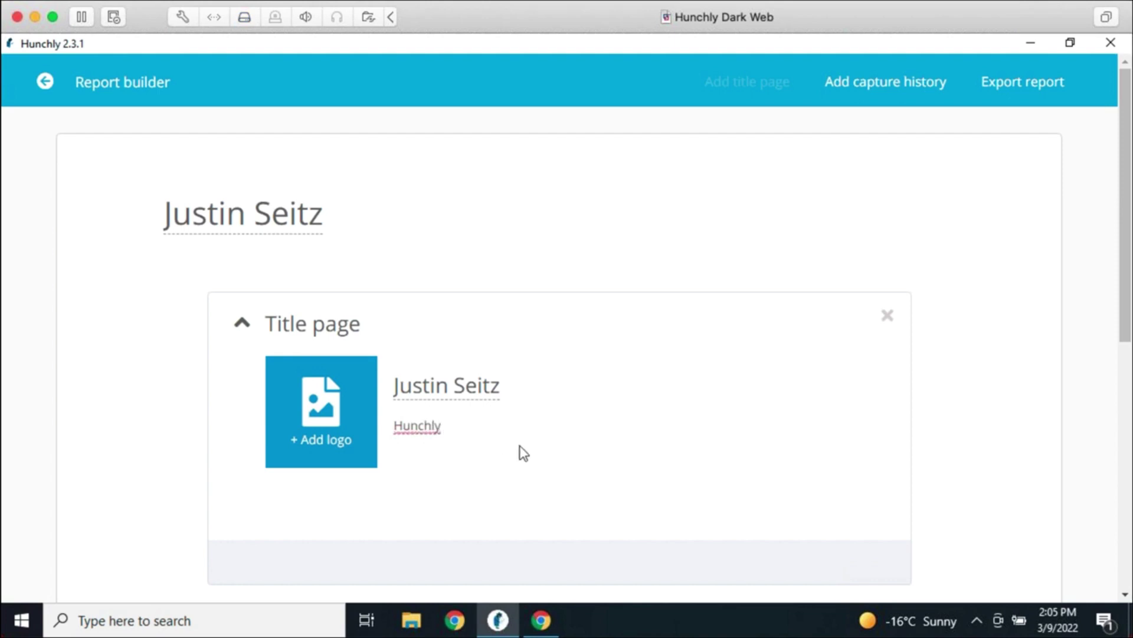
# Insert the chosen logo image on the title page
pyautogui.click(317, 438)
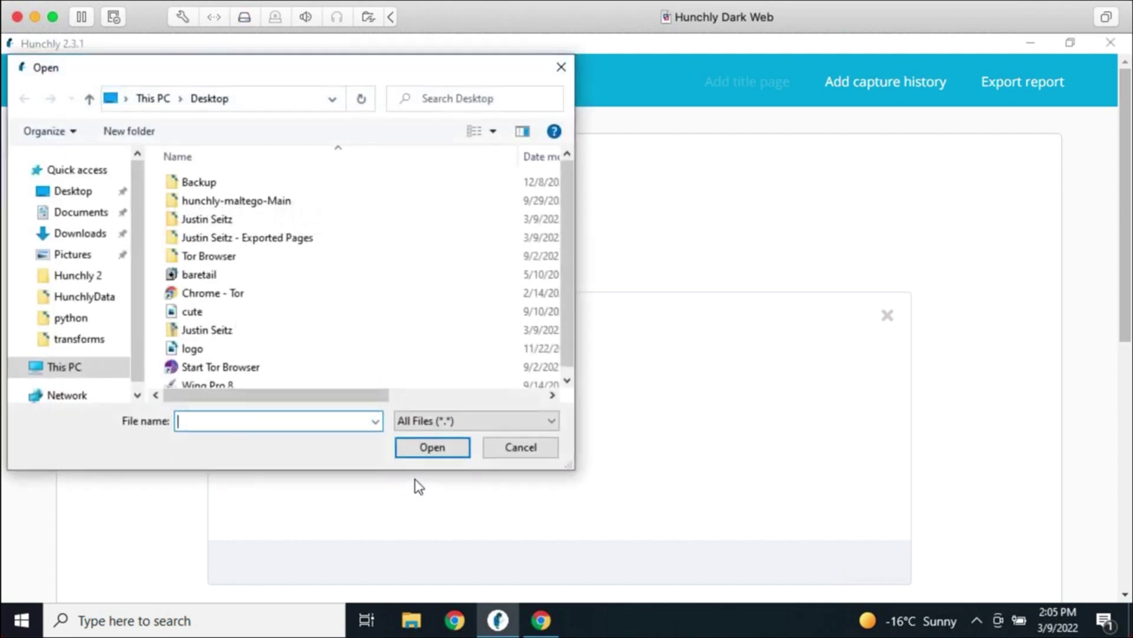
pyautogui.click(237, 351)
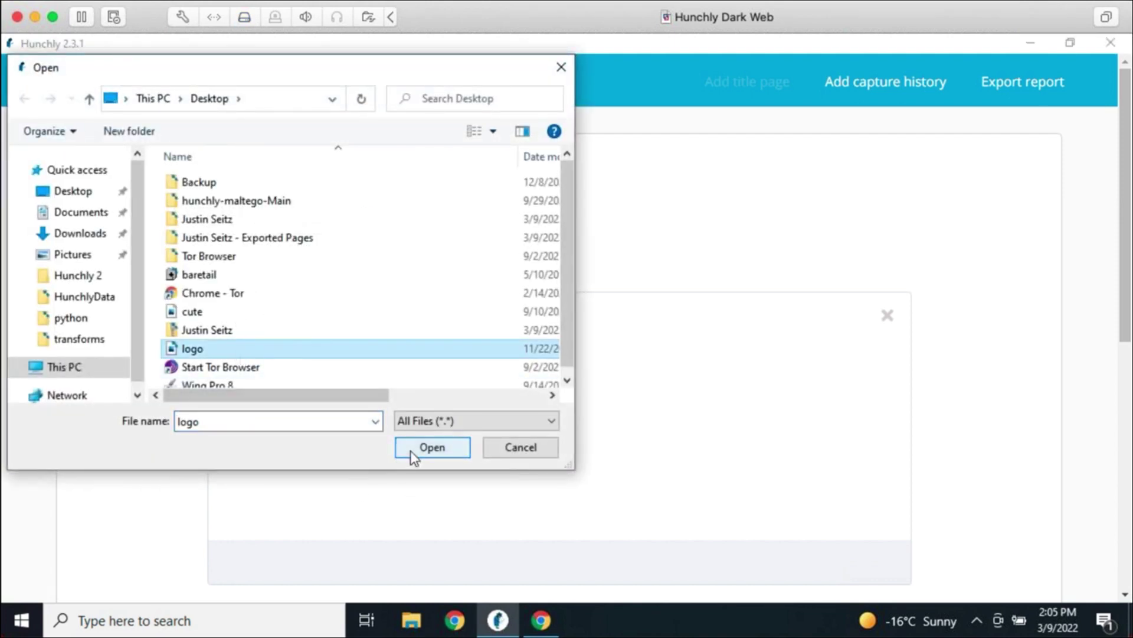
pyautogui.click(412, 450)
pyautogui.scroll(-3, 665, 423)
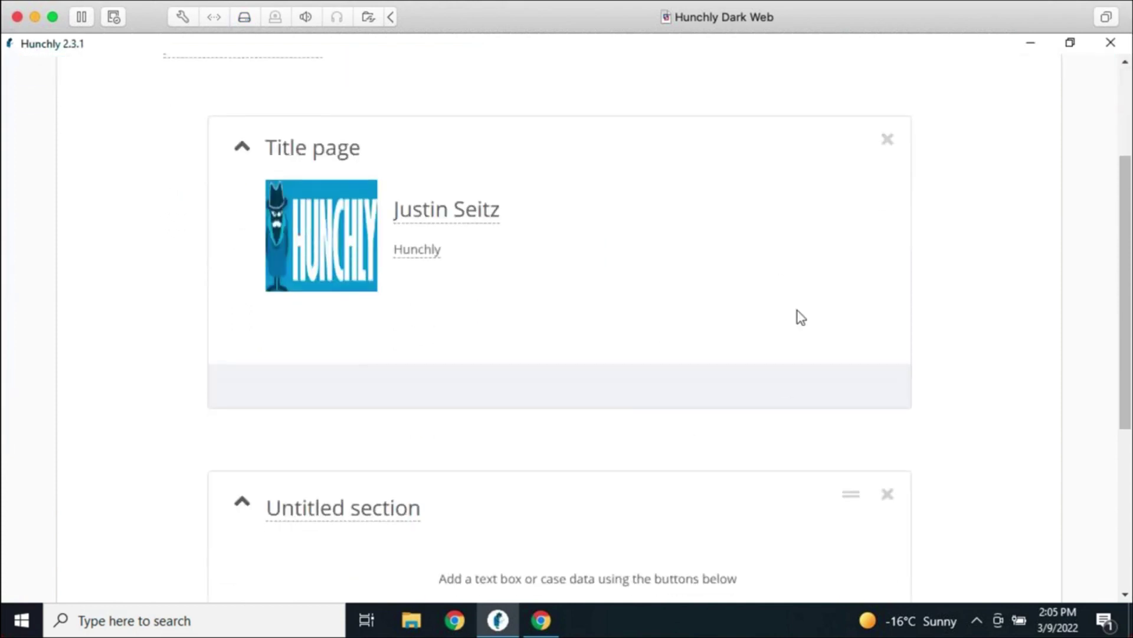
# Collapse the Title page card and name the untitled section 'Evidence'
pyautogui.click(242, 147)
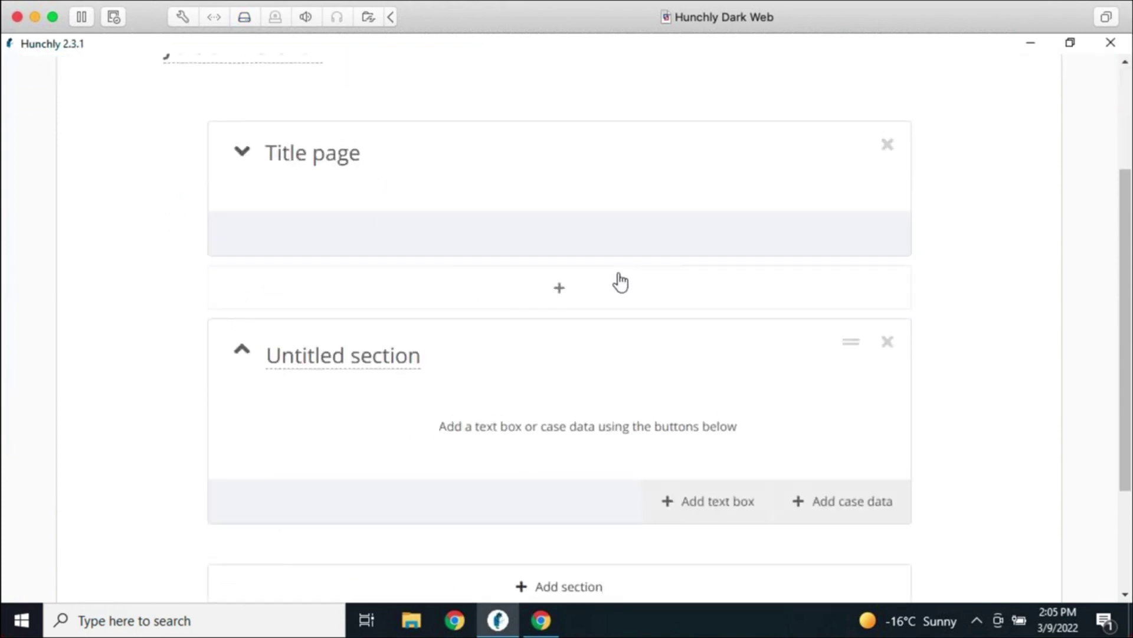
pyautogui.scroll(3, 620, 281)
pyautogui.scroll(-4, 620, 284)
pyautogui.scroll(-1, 625, 298)
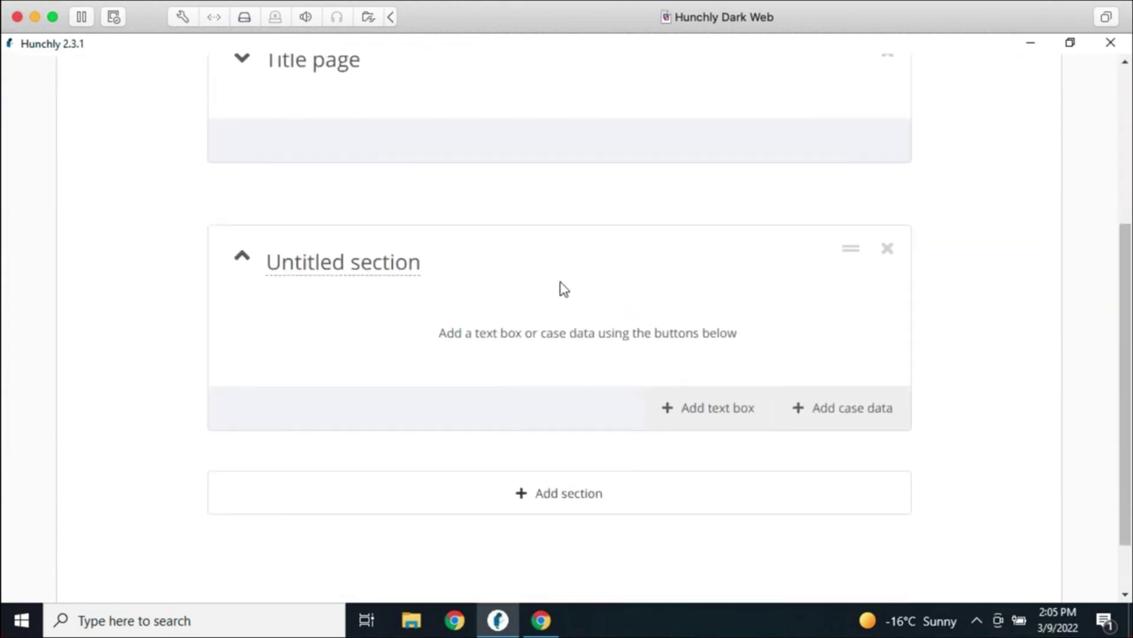
pyautogui.click(357, 267)
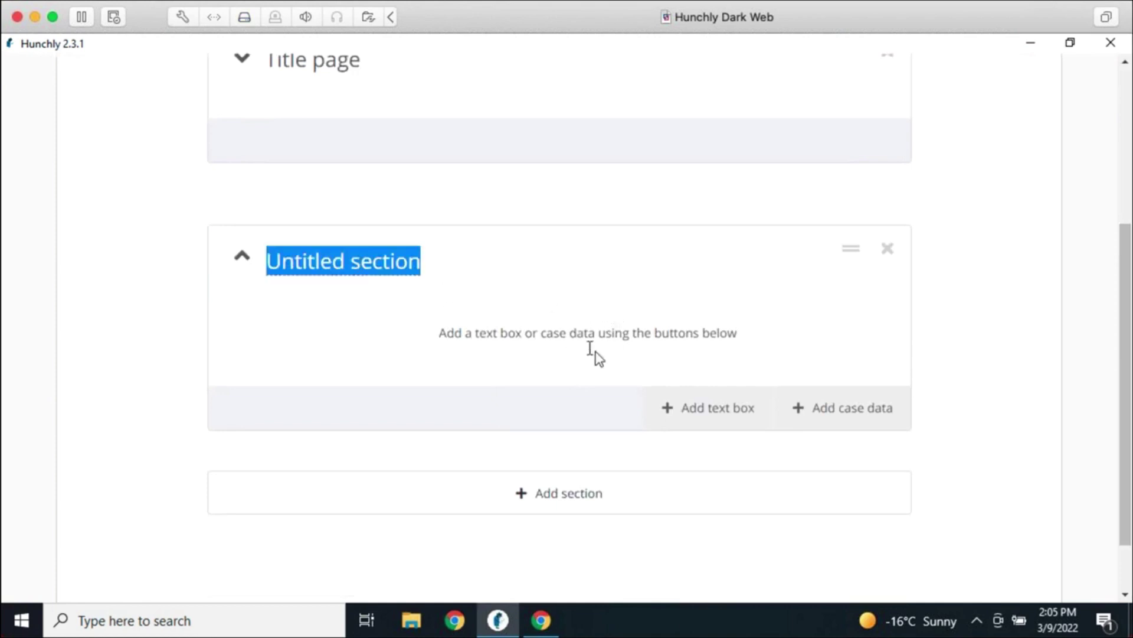
pyautogui.write('Evidence')
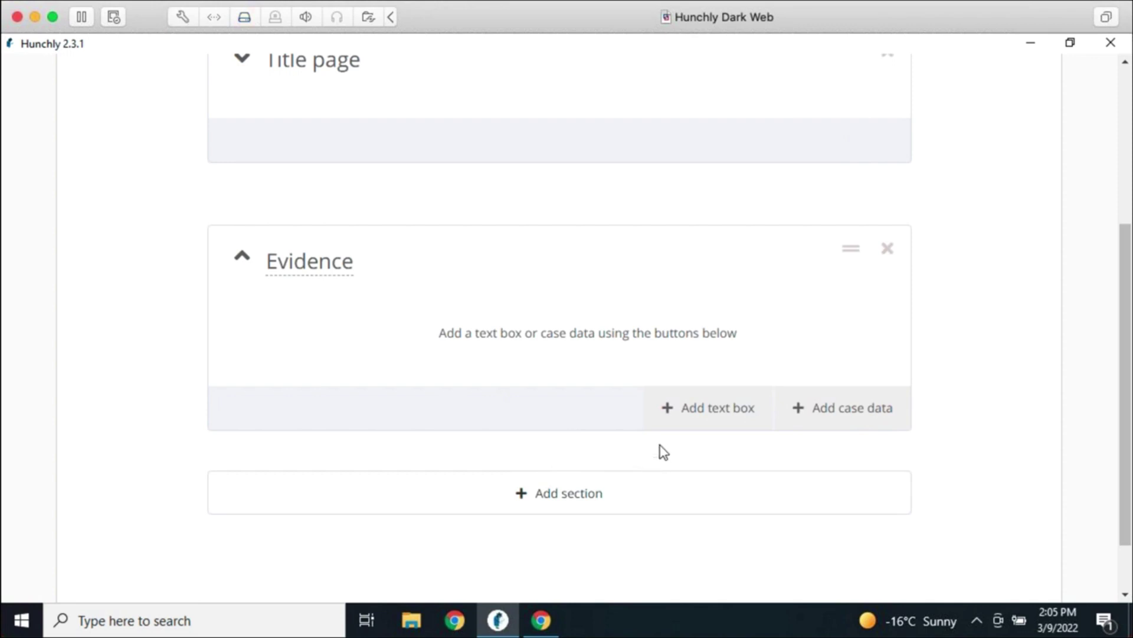
pyautogui.scroll(5, 685, 460)
pyautogui.scroll(-2, 777, 501)
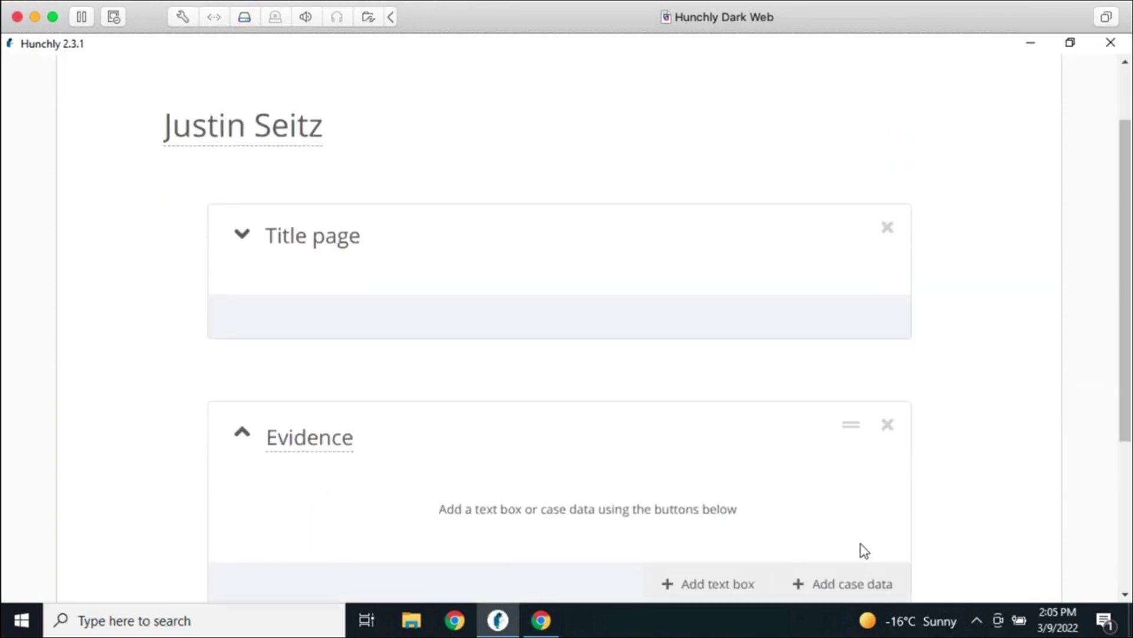
pyautogui.scroll(-2, 860, 584)
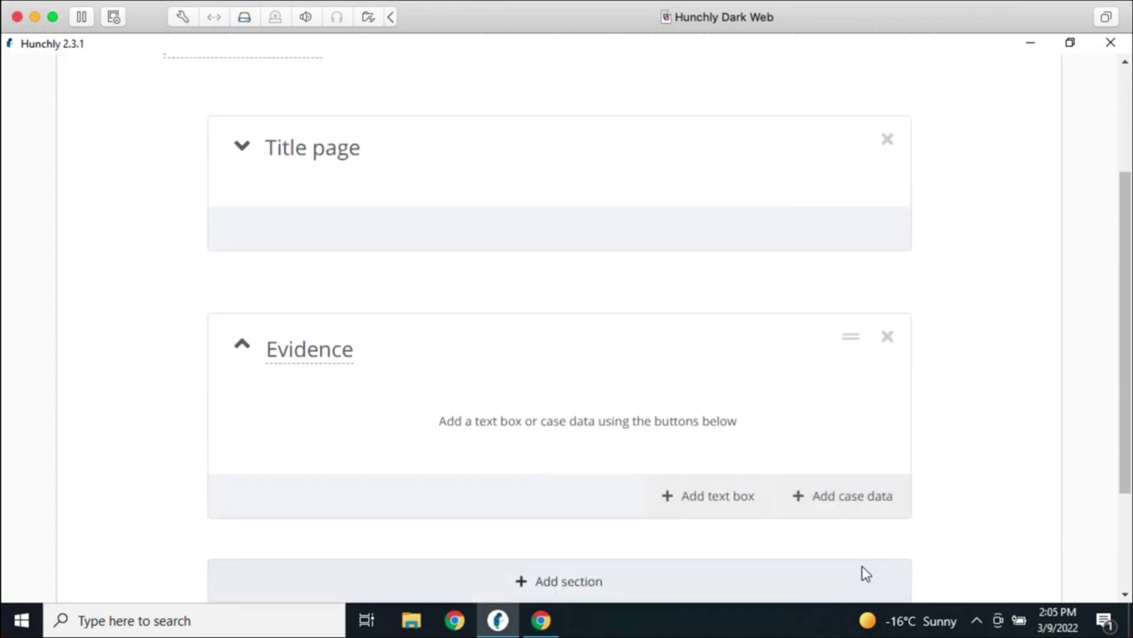
# From case data, filter to Attachments and pick Lesson-9-full.docx for Evidence
pyautogui.click(861, 502)
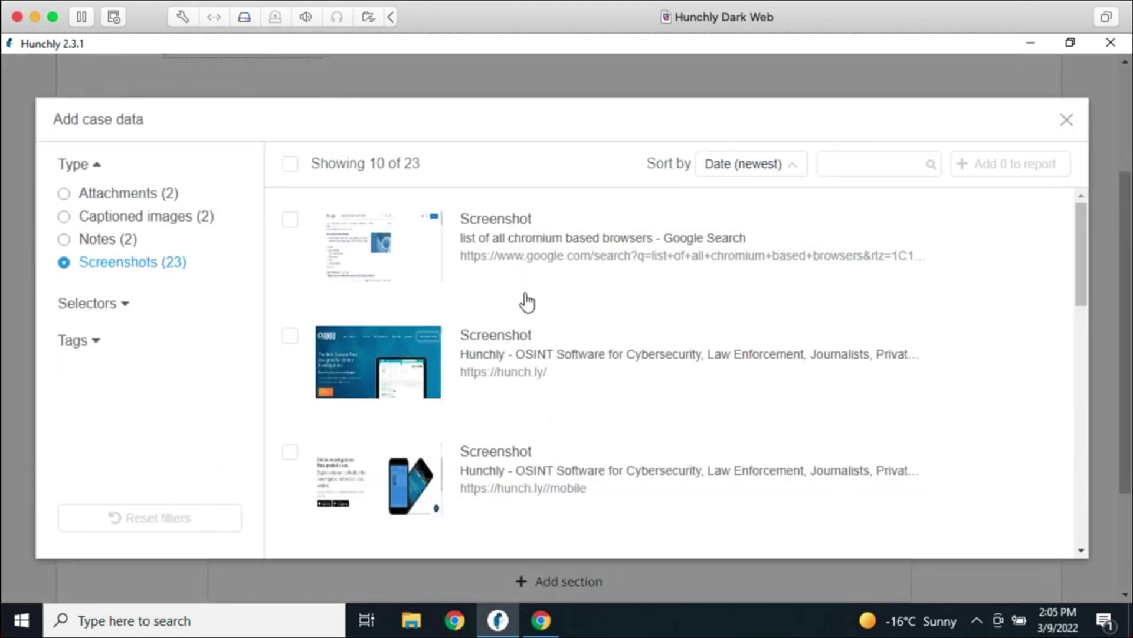
pyautogui.scroll(-5, 539, 407)
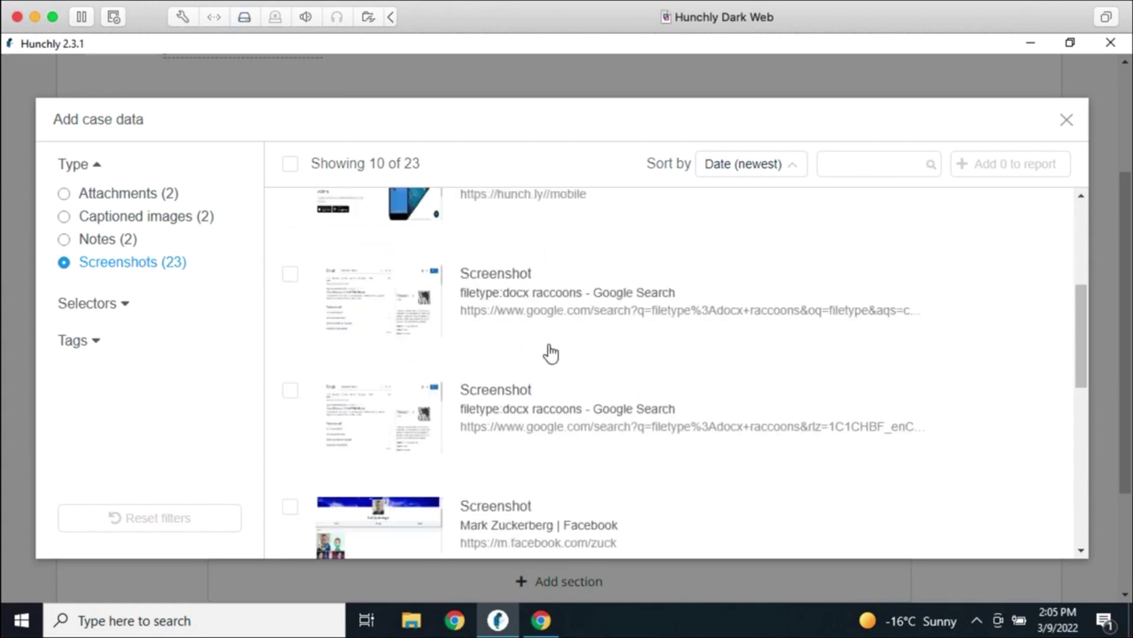
pyautogui.scroll(-6, 551, 353)
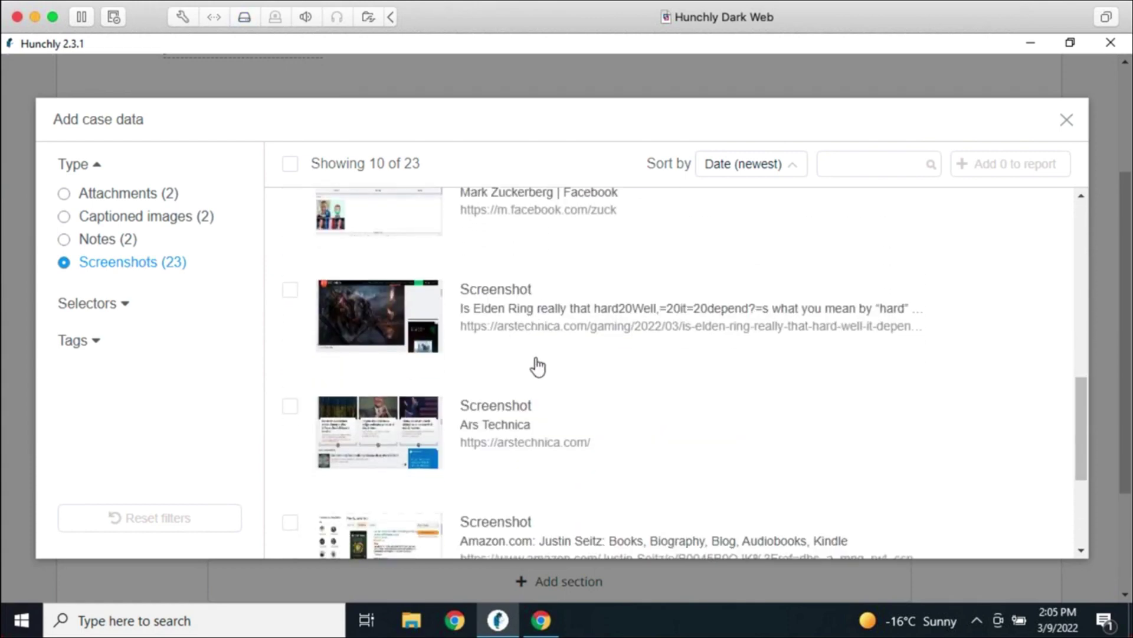
pyautogui.scroll(-3, 549, 378)
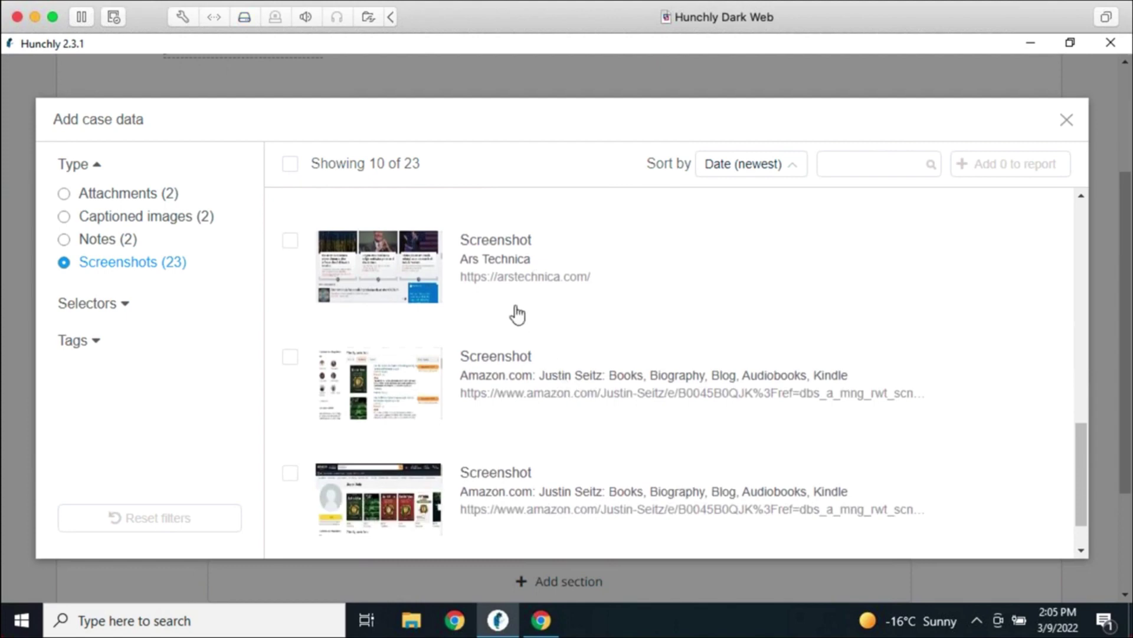
pyautogui.scroll(-2, 547, 378)
pyautogui.click(126, 195)
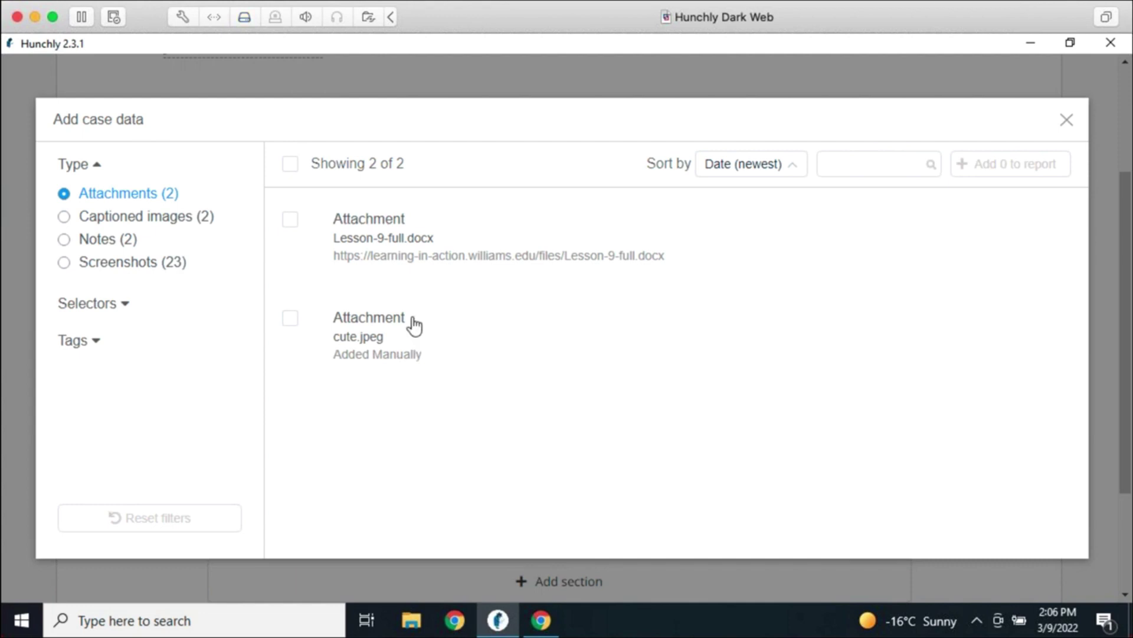
pyautogui.click(292, 225)
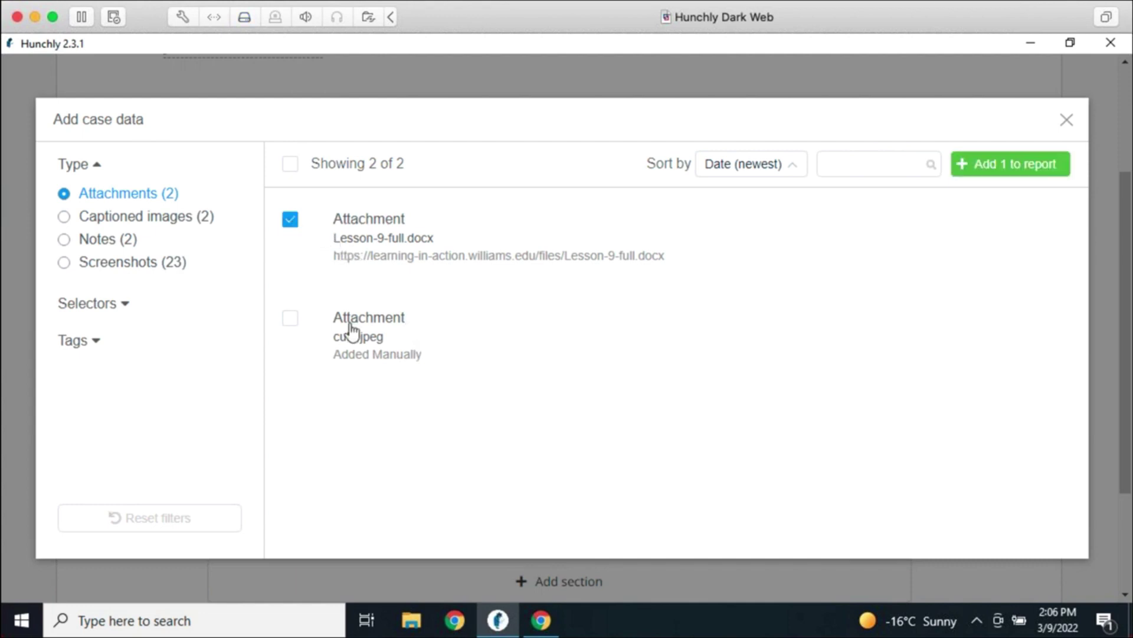
# Also pick the Activision logo captioned image, add both, and move the image above the attachment
pyautogui.click(171, 226)
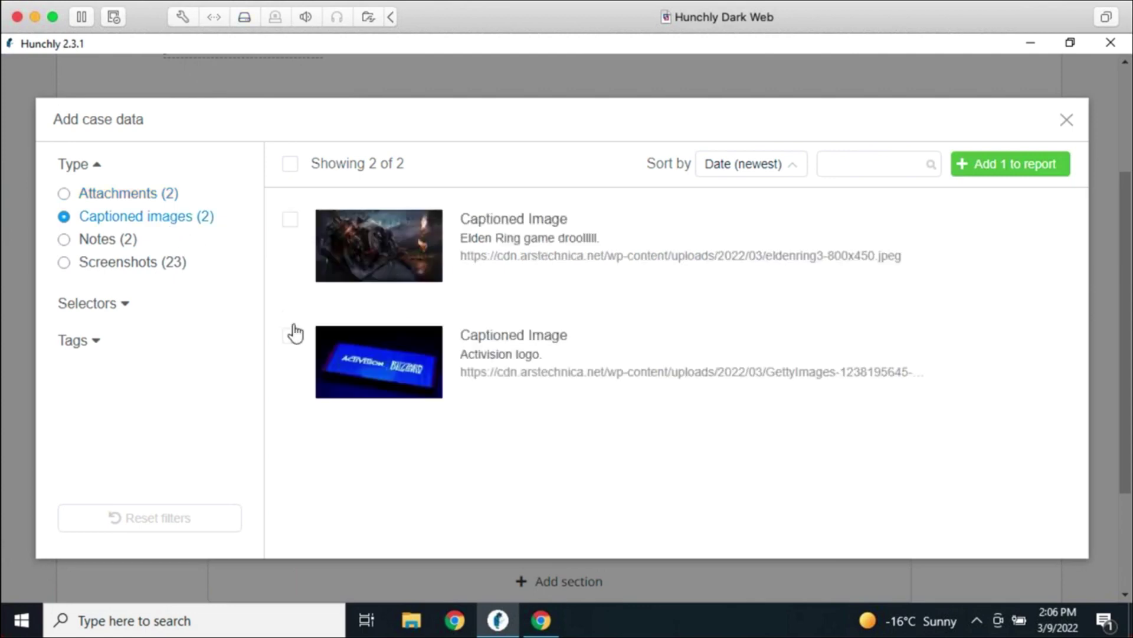
pyautogui.click(383, 358)
pyautogui.click(1009, 165)
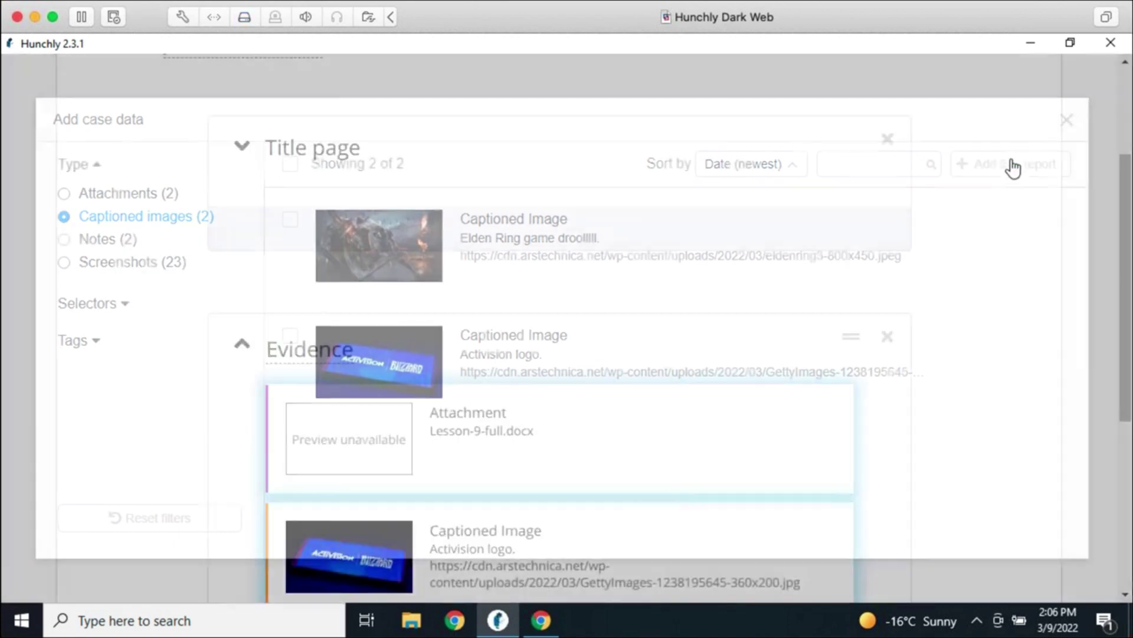
pyautogui.scroll(-2, 857, 463)
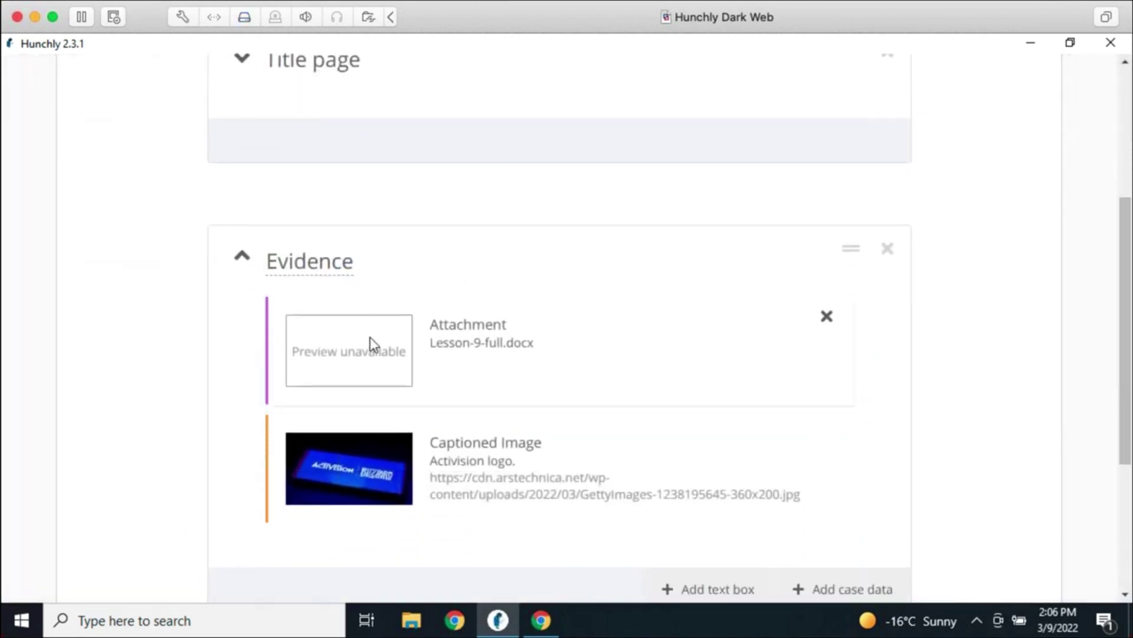
pyautogui.moveTo(372, 344); pyautogui.dragTo(379, 480)
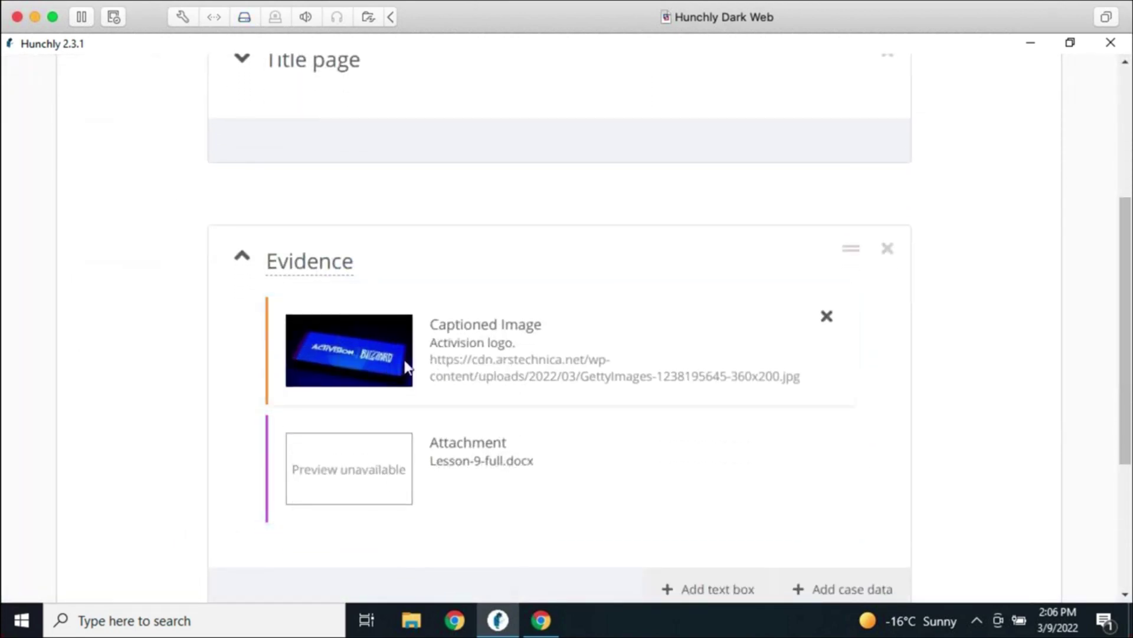
# Place an 'Import documents about raccoons and video games' note between logo and attachment, then add a section
pyautogui.click(711, 588)
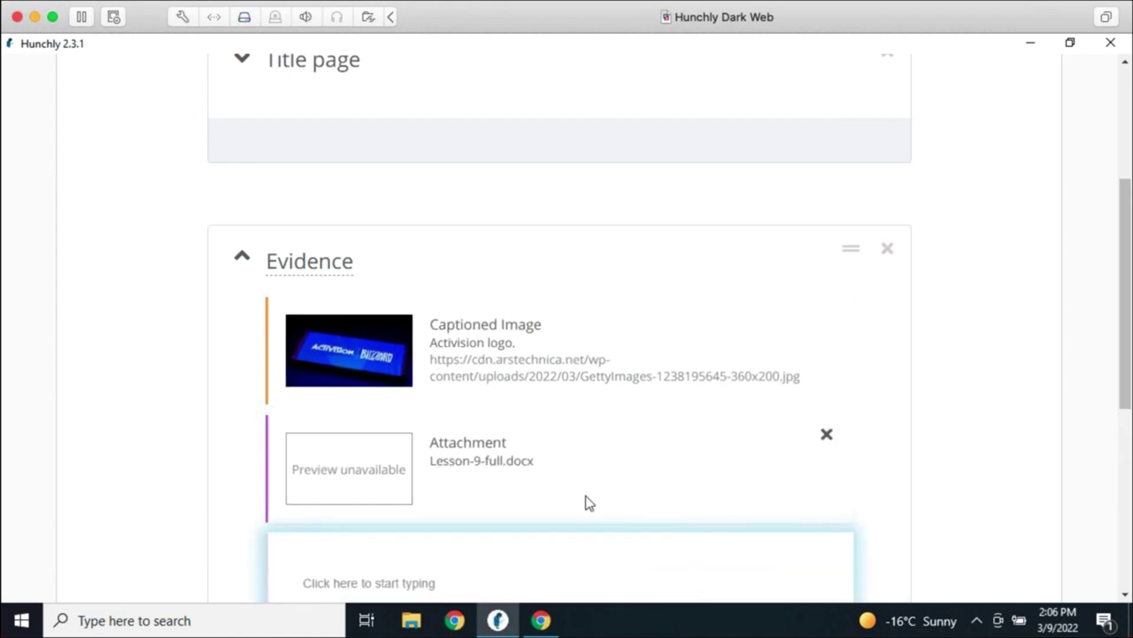
pyautogui.scroll(-5, 567, 507)
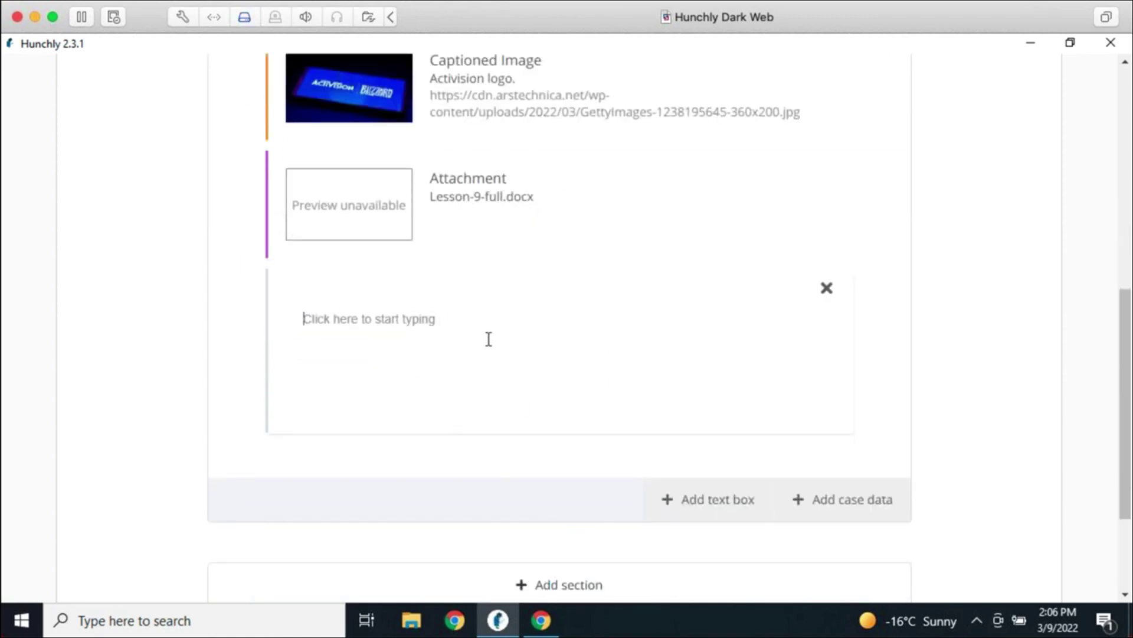
pyautogui.write('Import documents about ra')
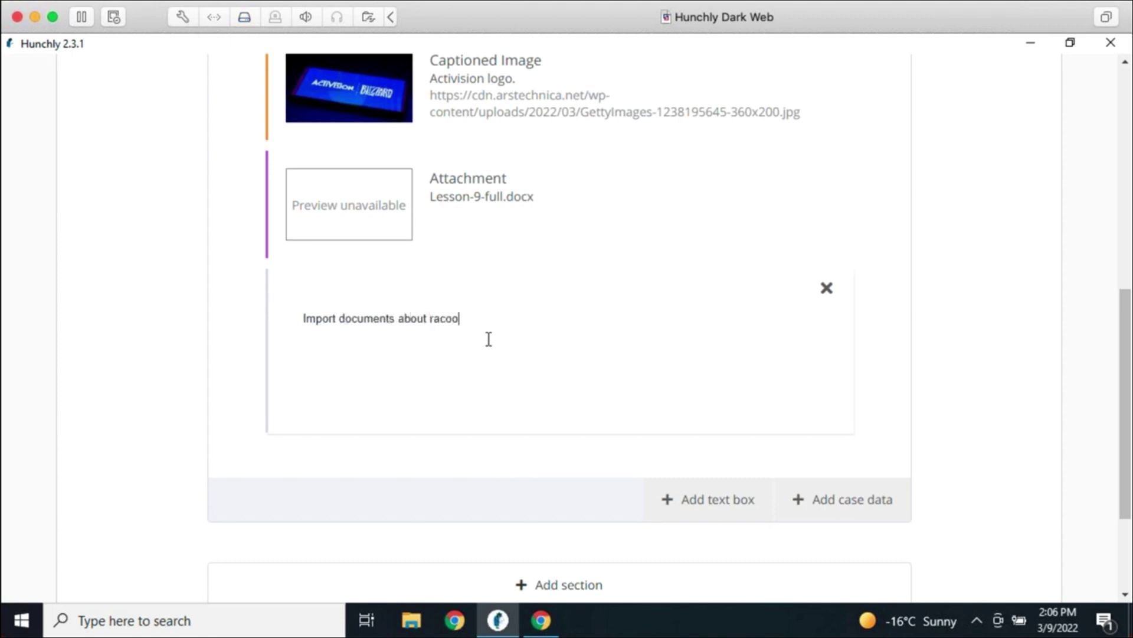
pyautogui.write('ccoons and video games.')
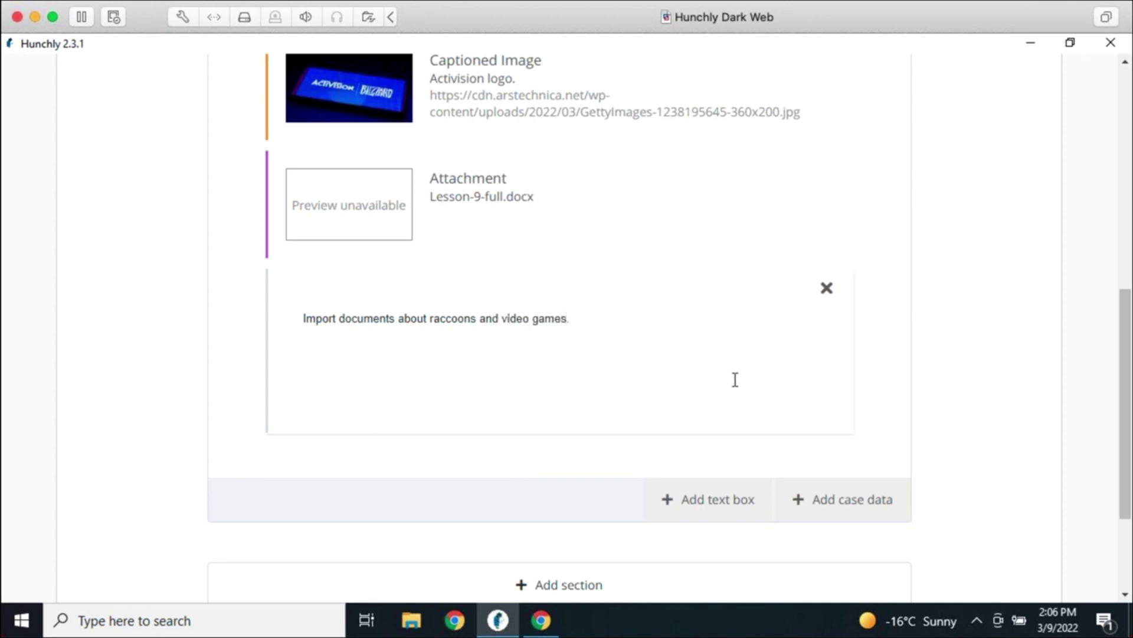
pyautogui.scroll(5, 411, 351)
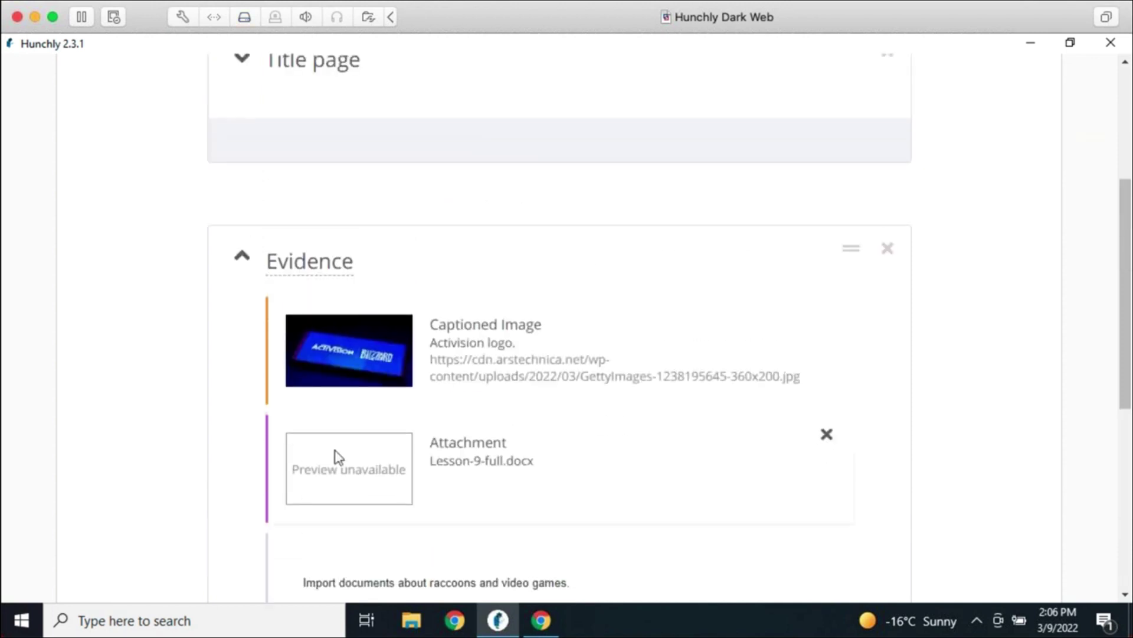
pyautogui.moveTo(283, 576); pyautogui.dragTo(286, 464)
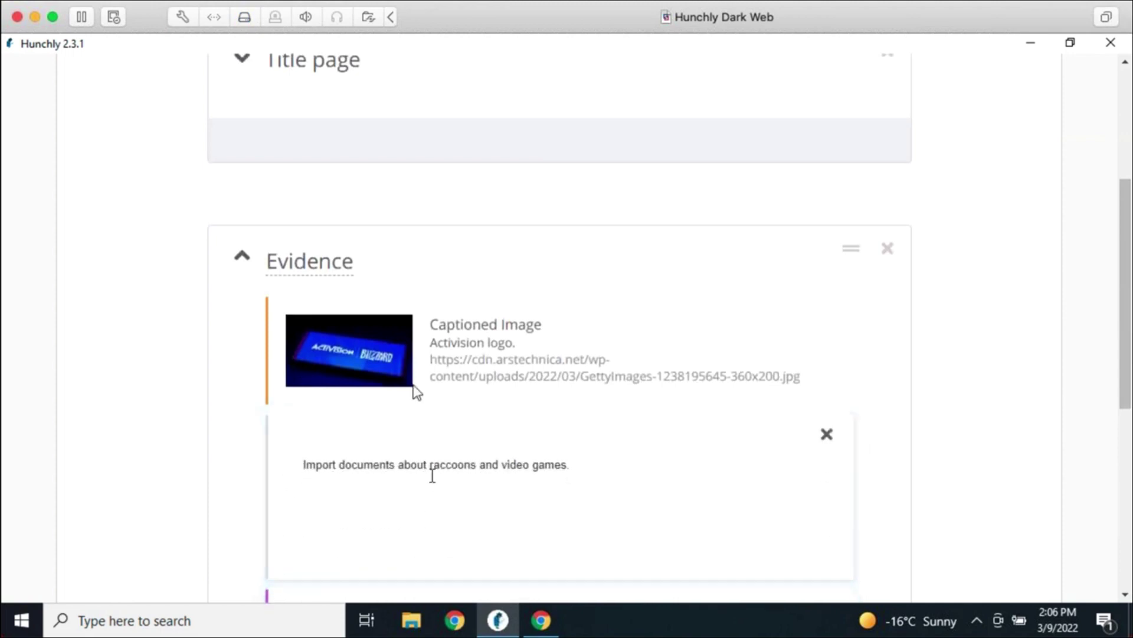
pyautogui.scroll(-5, 396, 460)
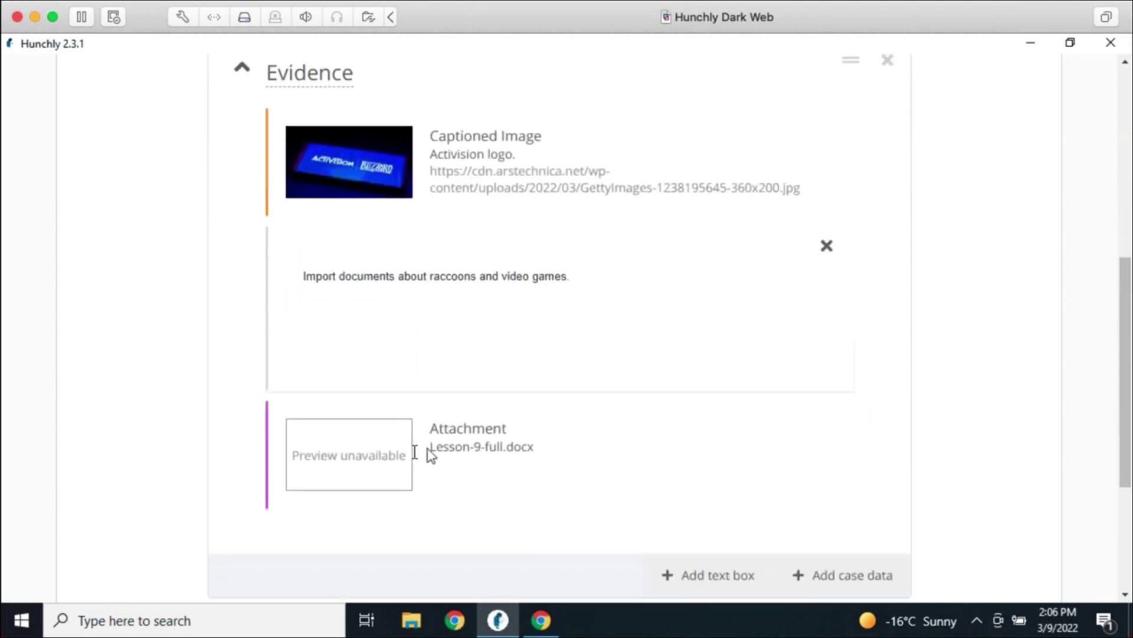
pyautogui.click(460, 207)
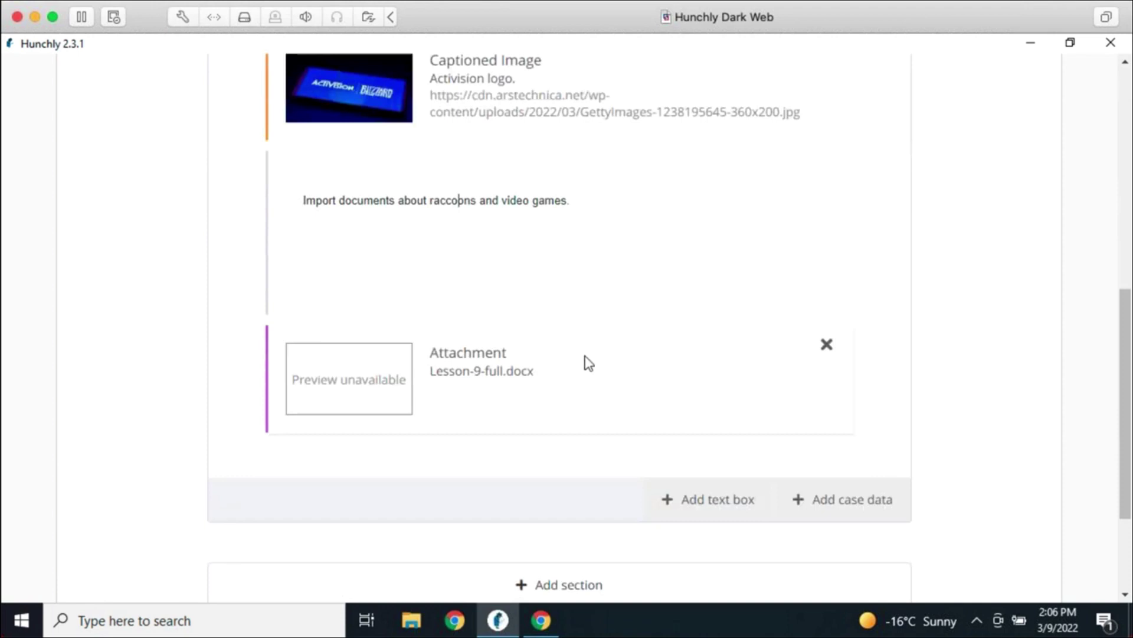
pyautogui.click(612, 586)
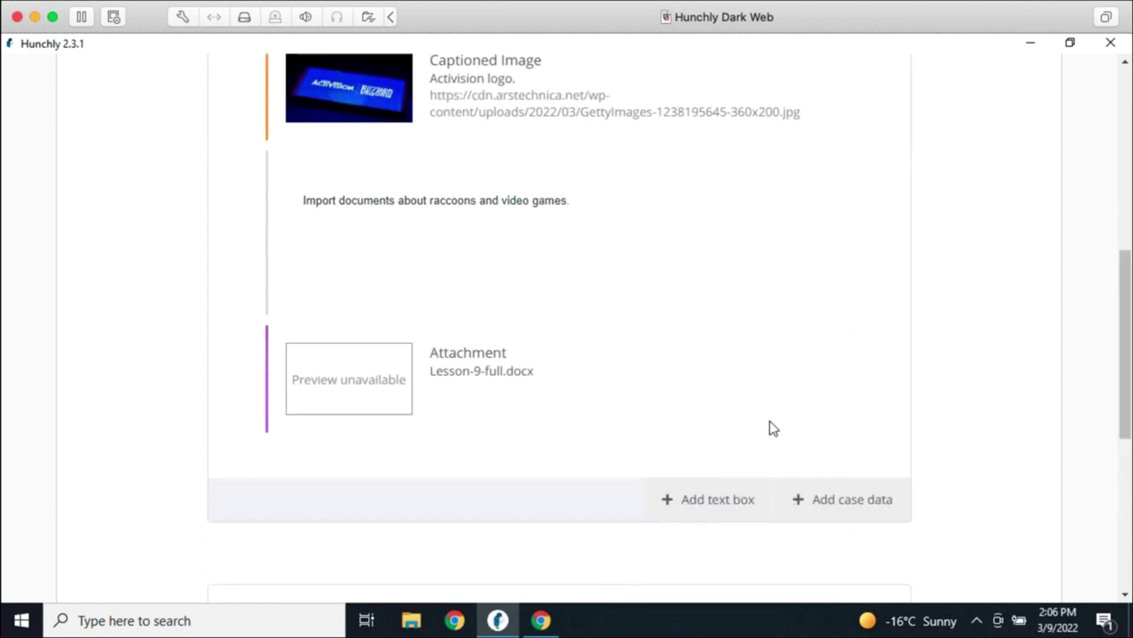
# Name the new section 'Additional Findings' and add the books and LinkedIn profile notes
pyautogui.click(405, 271)
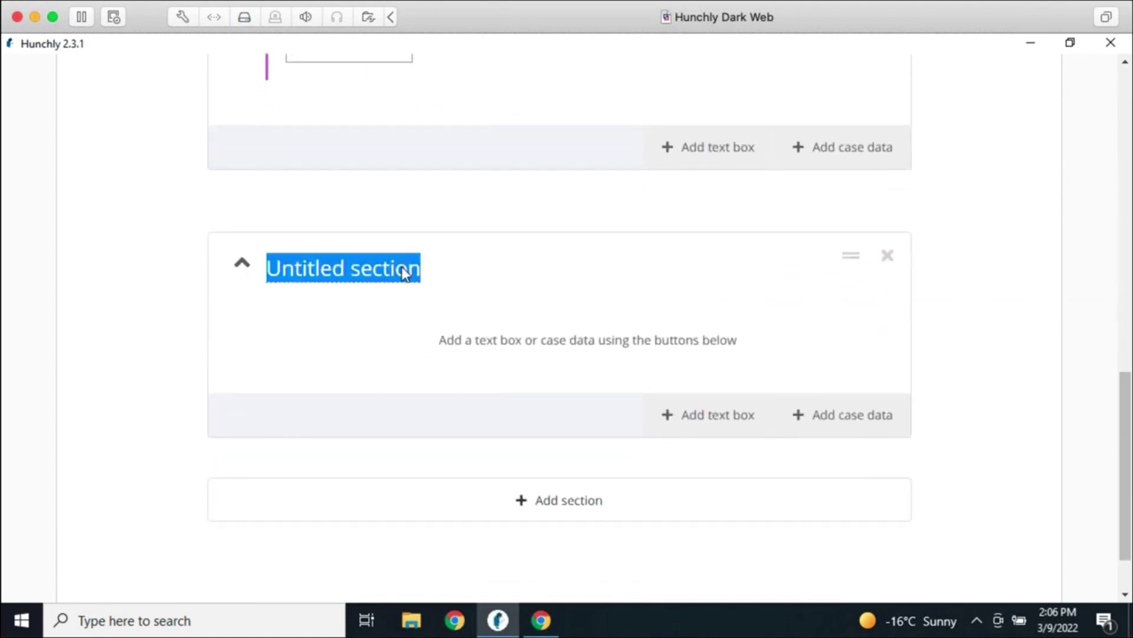
pyautogui.write('Additional Findings')
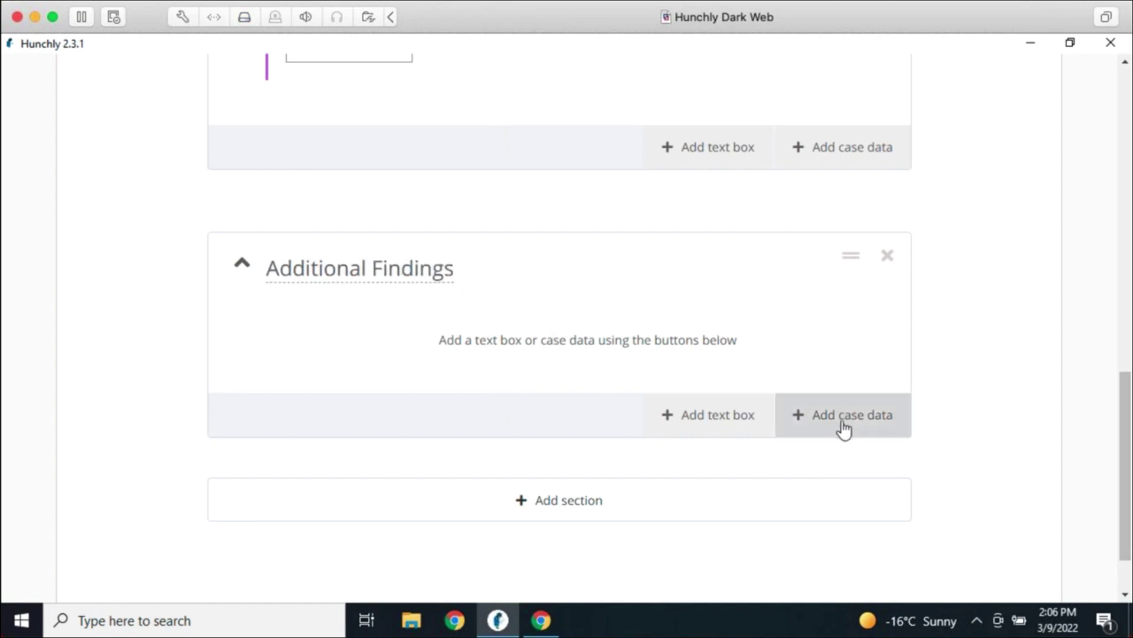
pyautogui.click(840, 425)
pyautogui.click(100, 239)
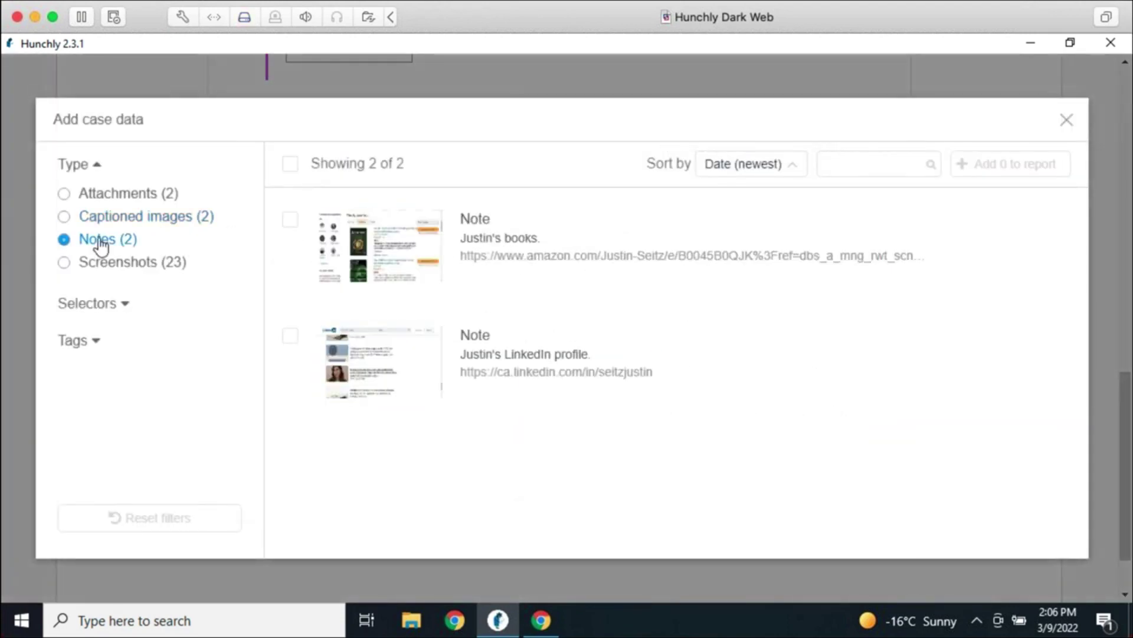
pyautogui.click(290, 221)
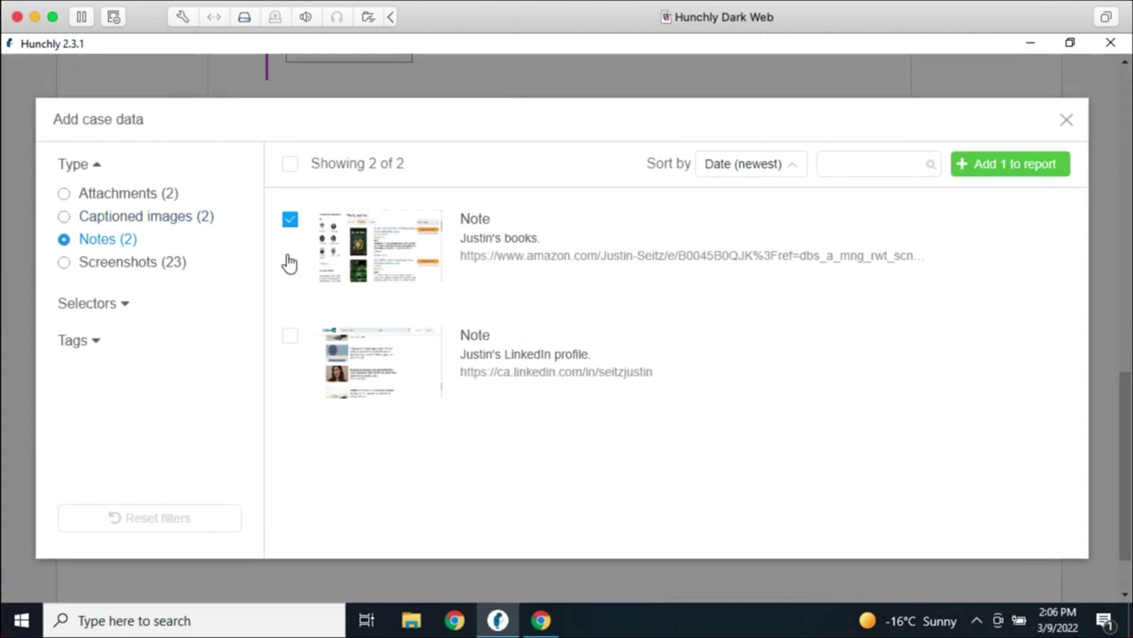
pyautogui.click(290, 336)
pyautogui.click(1011, 170)
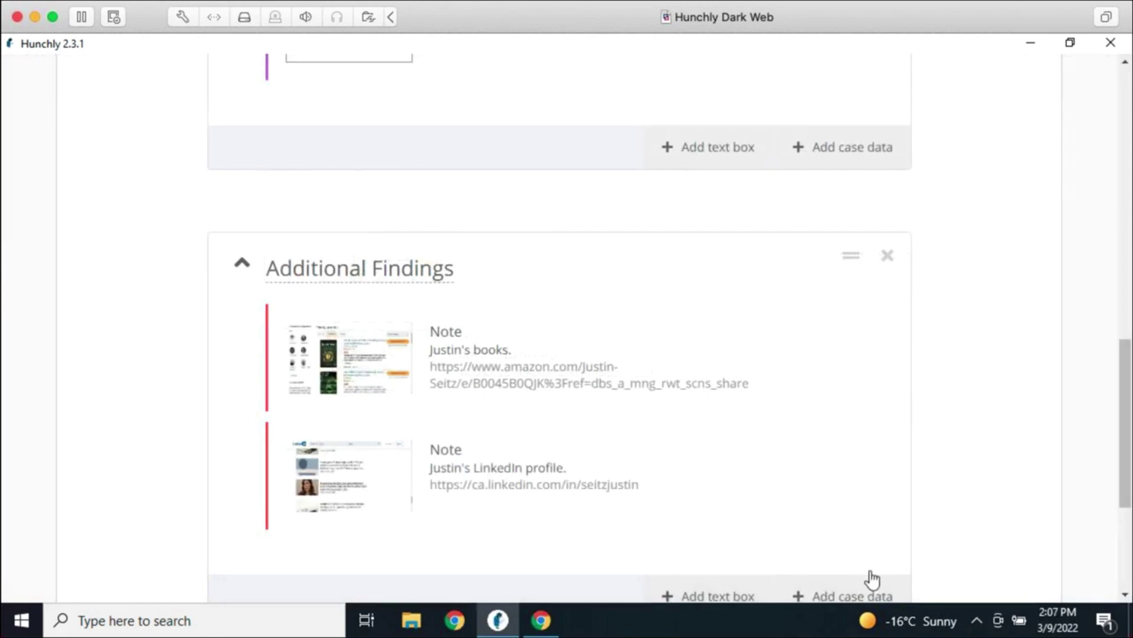
# Filter case data by the jms_dot_py selector and add the bellingcat URL-previews screenshot
pyautogui.click(860, 596)
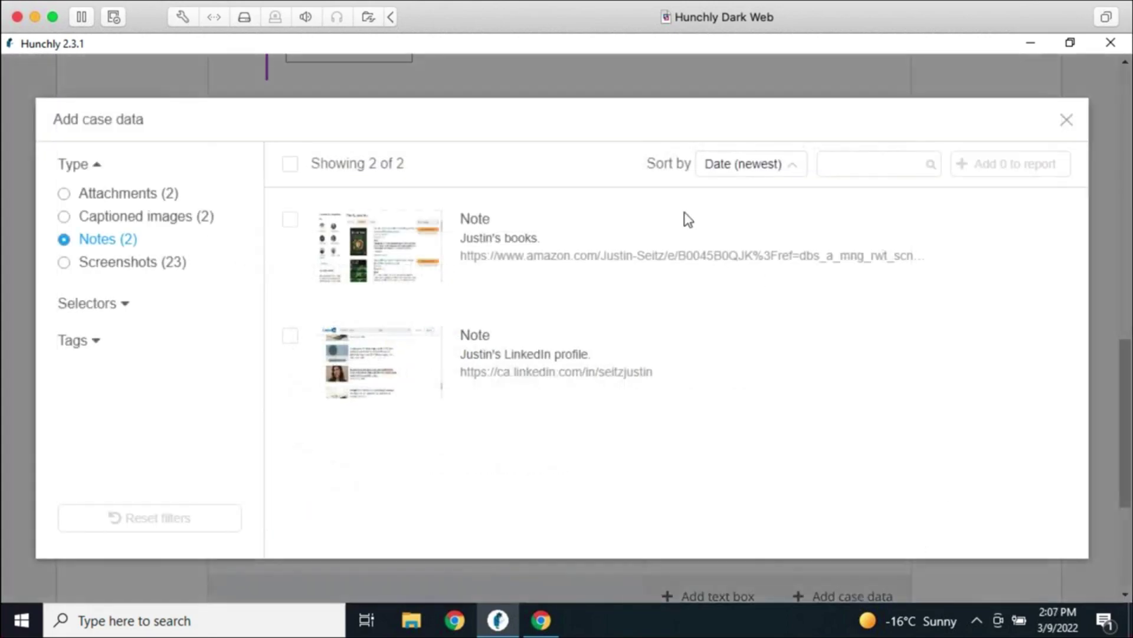
pyautogui.click(128, 307)
pyautogui.click(107, 399)
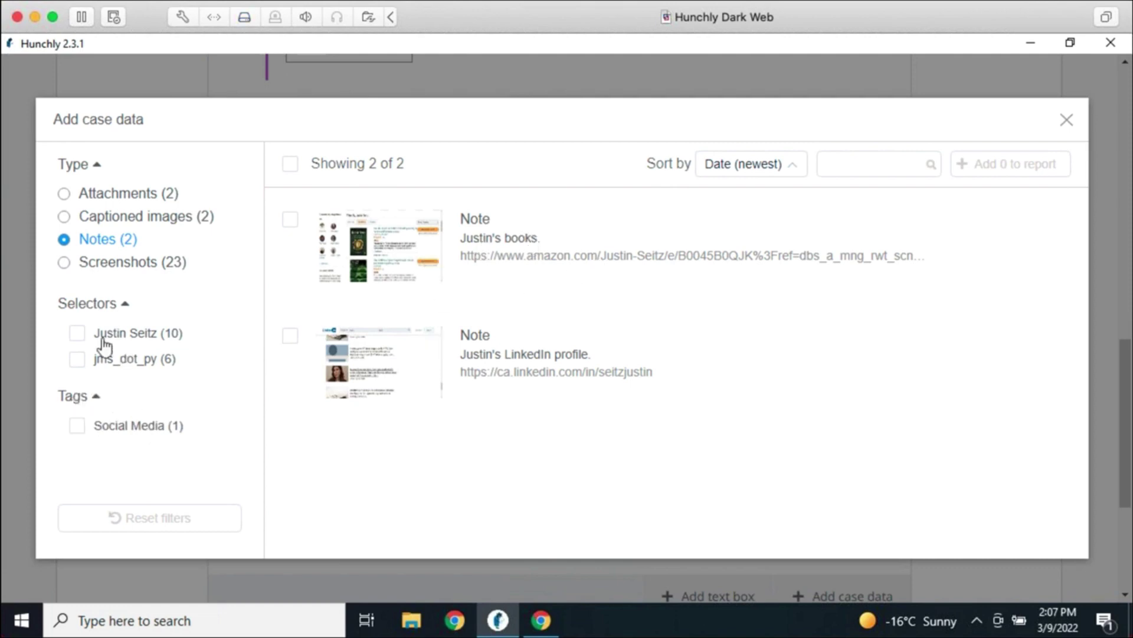
pyautogui.click(75, 361)
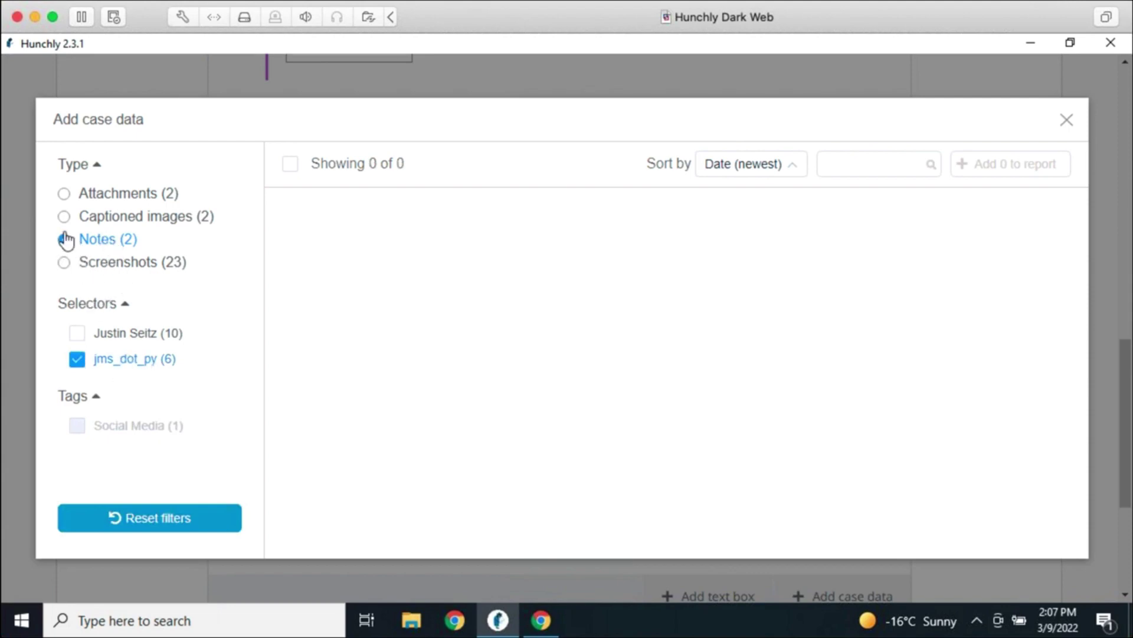
pyautogui.click(64, 262)
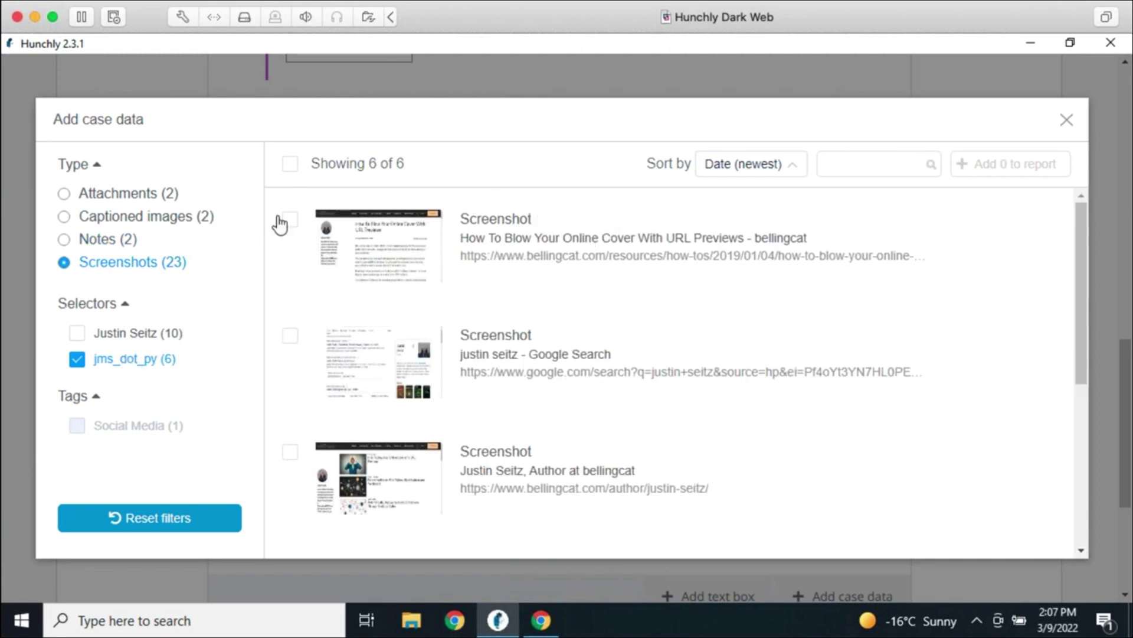
pyautogui.scroll(-5, 514, 257)
pyautogui.scroll(5, 572, 283)
pyautogui.click(291, 219)
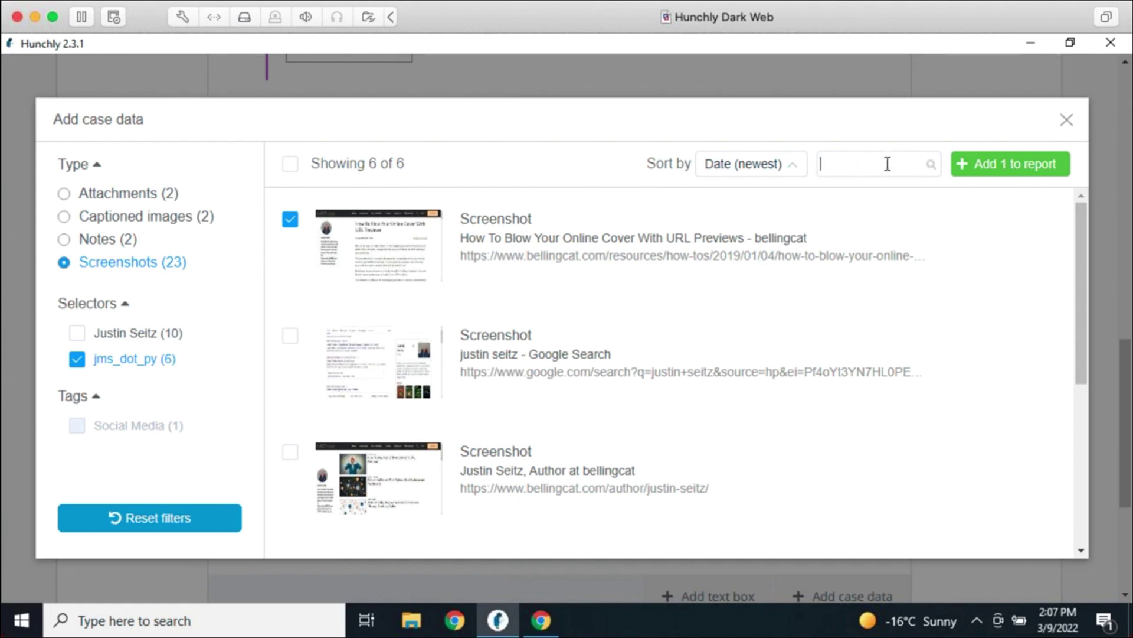
pyautogui.click(1019, 168)
# Collapse both the Additional Findings and Evidence sections to just their headings
pyautogui.scroll(-3, 895, 399)
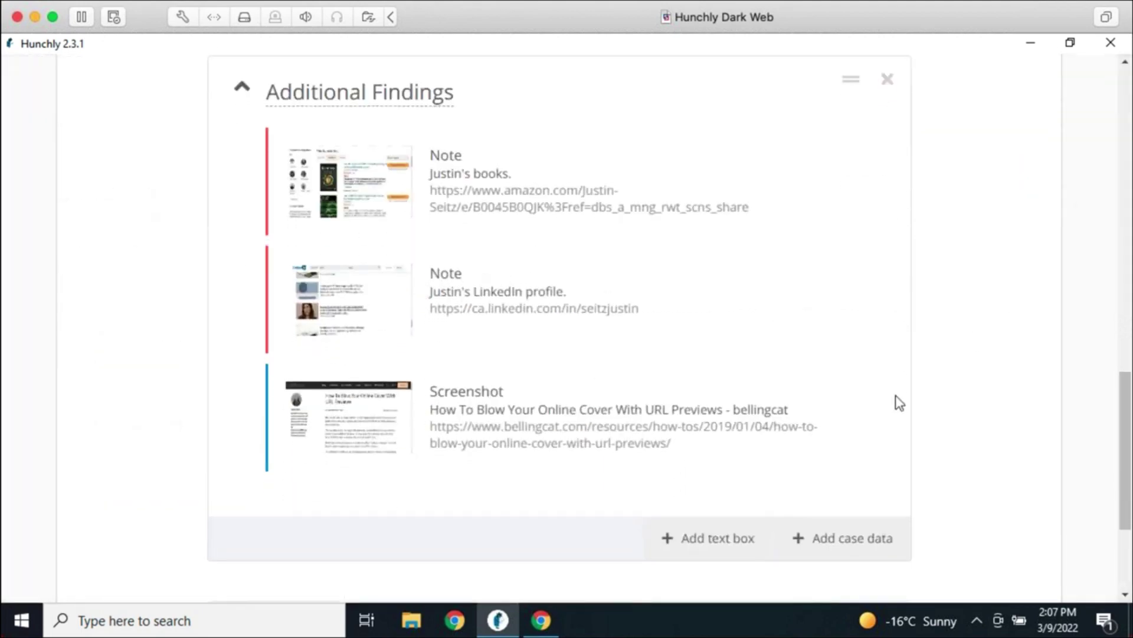
pyautogui.scroll(3, 900, 419)
pyautogui.scroll(3, 974, 371)
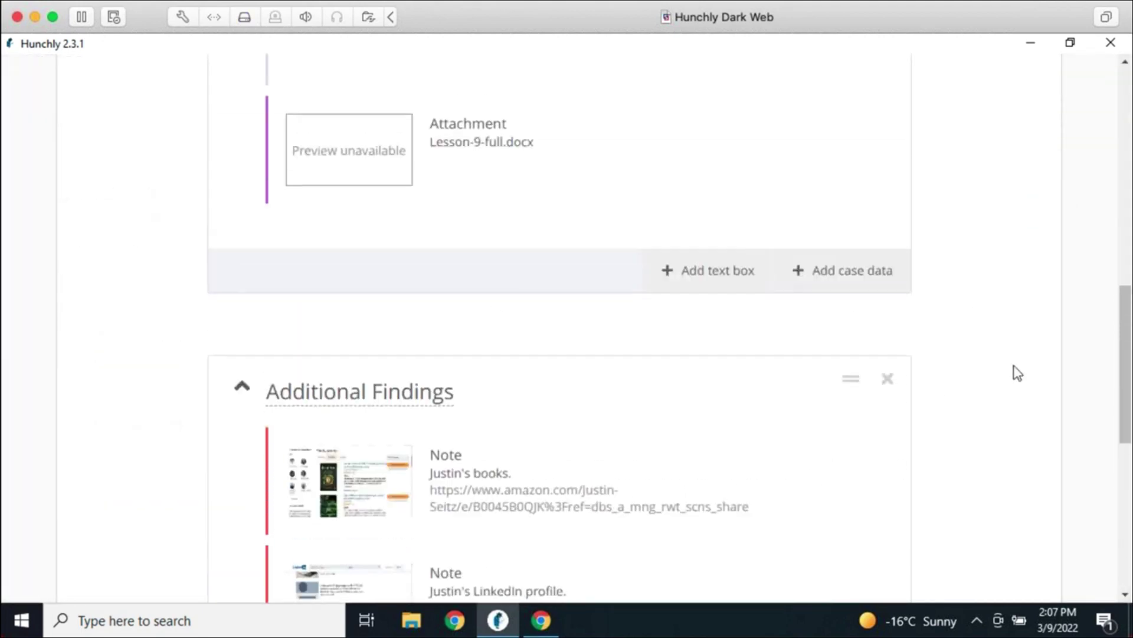
pyautogui.click(245, 450)
pyautogui.scroll(6, 392, 400)
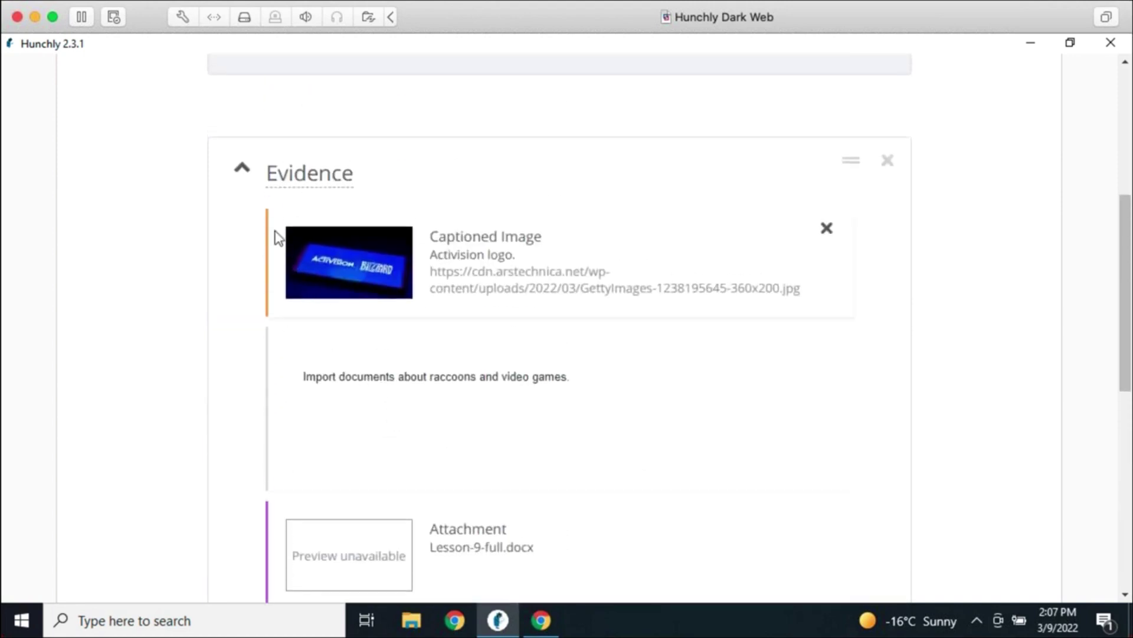
pyautogui.click(243, 173)
pyautogui.scroll(6, 657, 299)
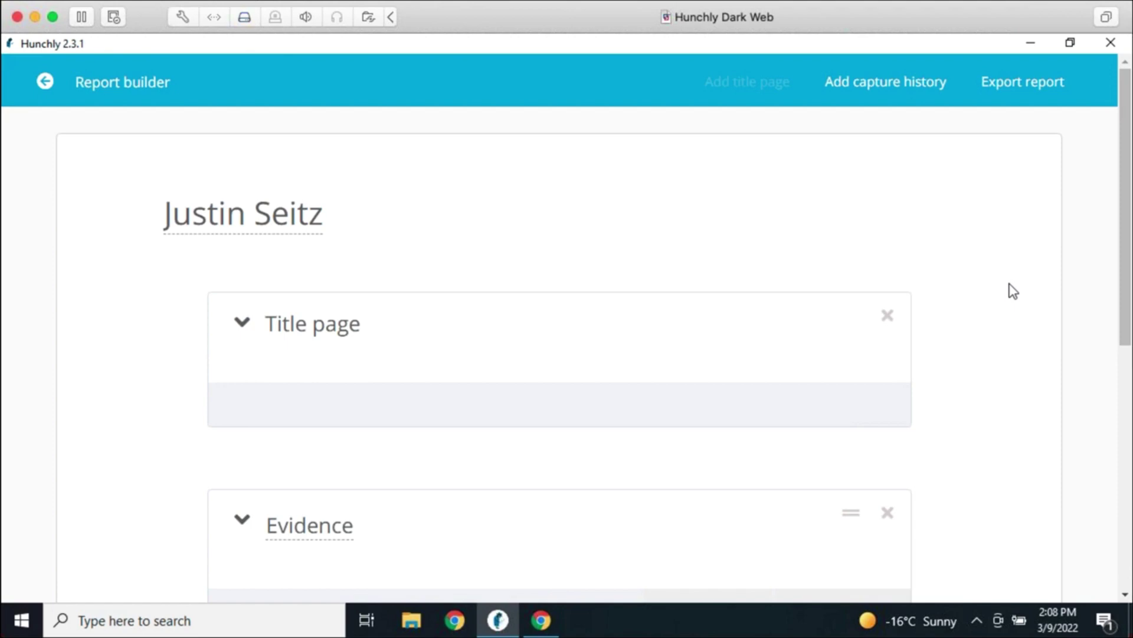
pyautogui.scroll(-4, 1016, 308)
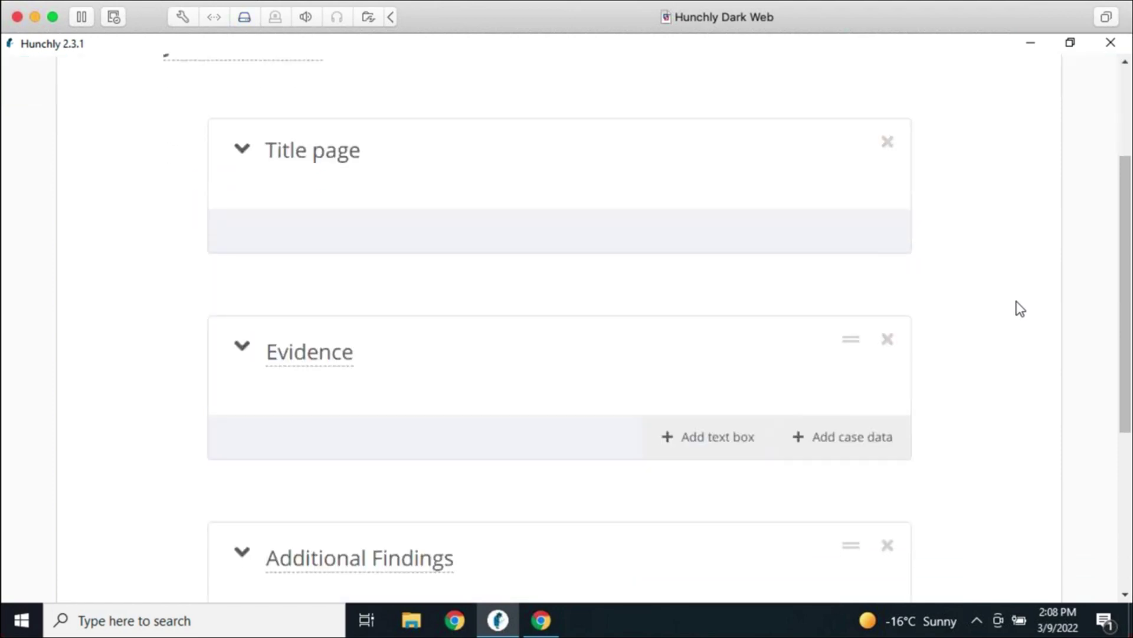
pyautogui.scroll(4, 1035, 317)
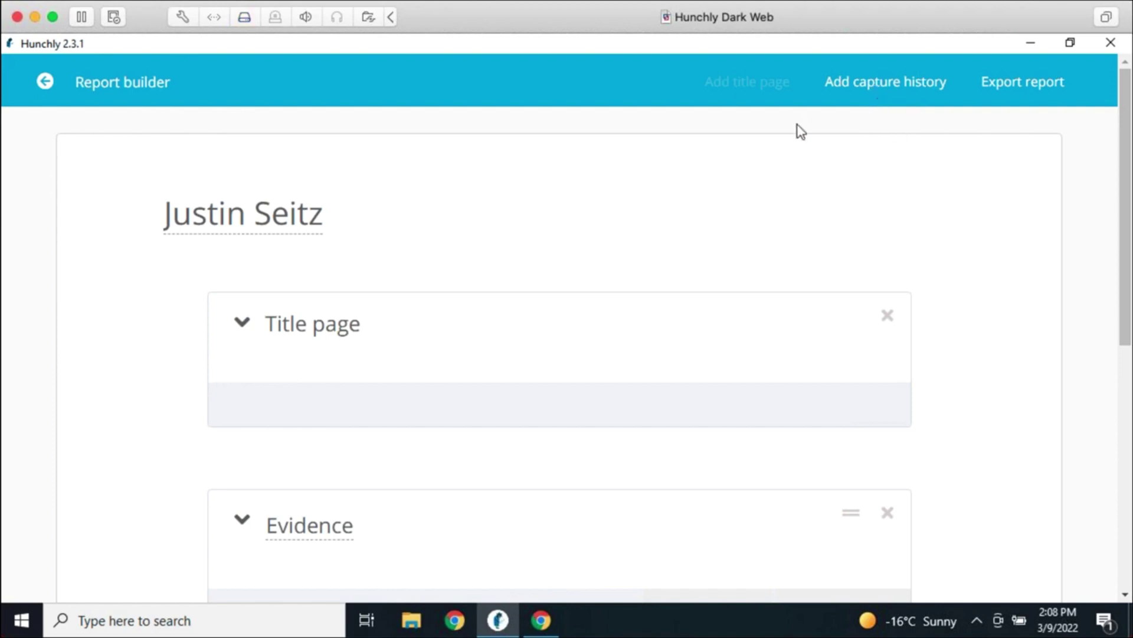
pyautogui.click(1011, 88)
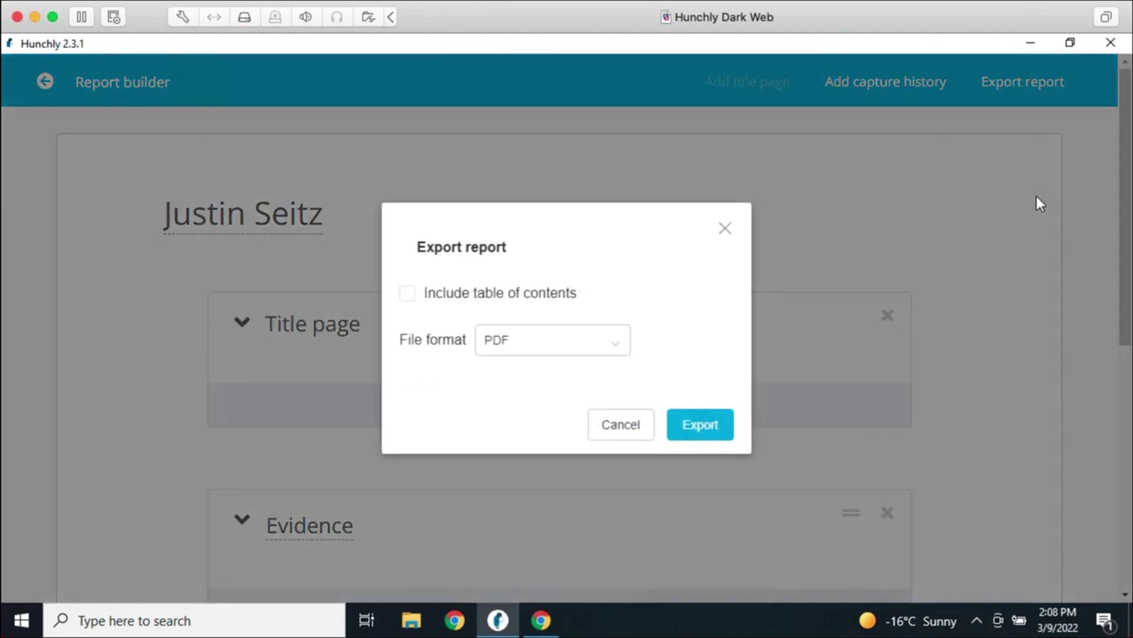
pyautogui.click(721, 231)
pyautogui.click(46, 84)
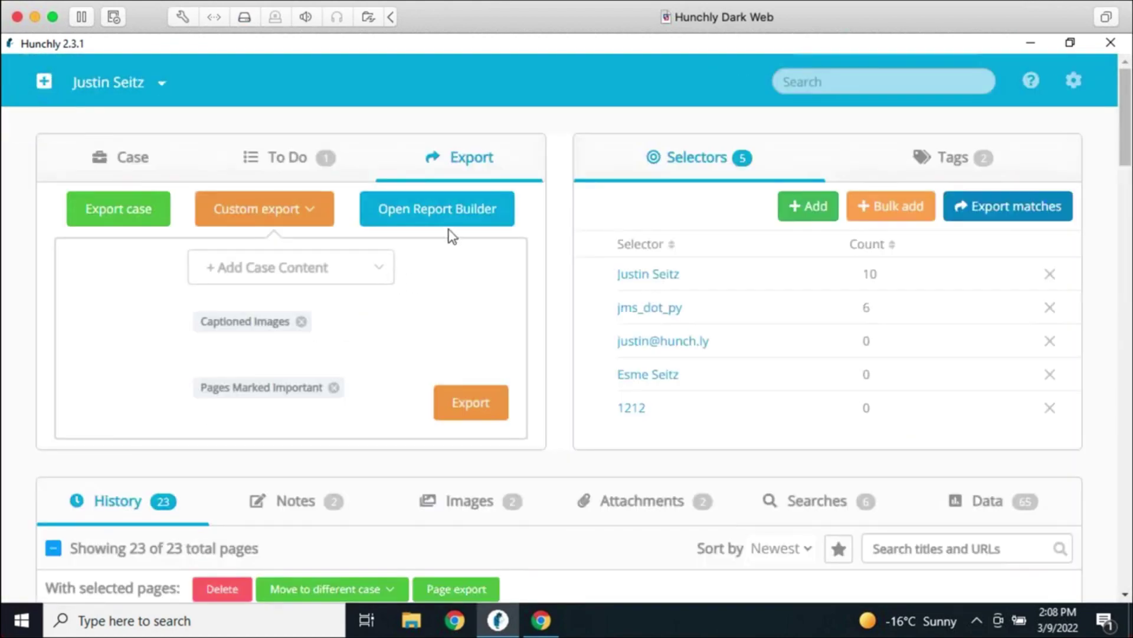
pyautogui.click(161, 165)
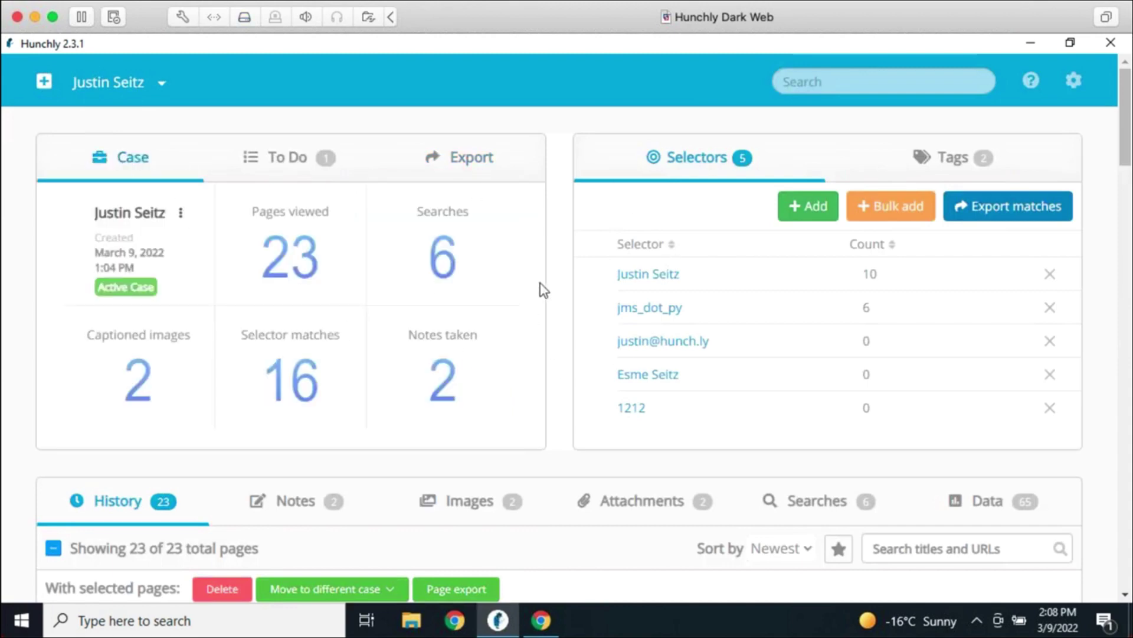
pyautogui.click(470, 157)
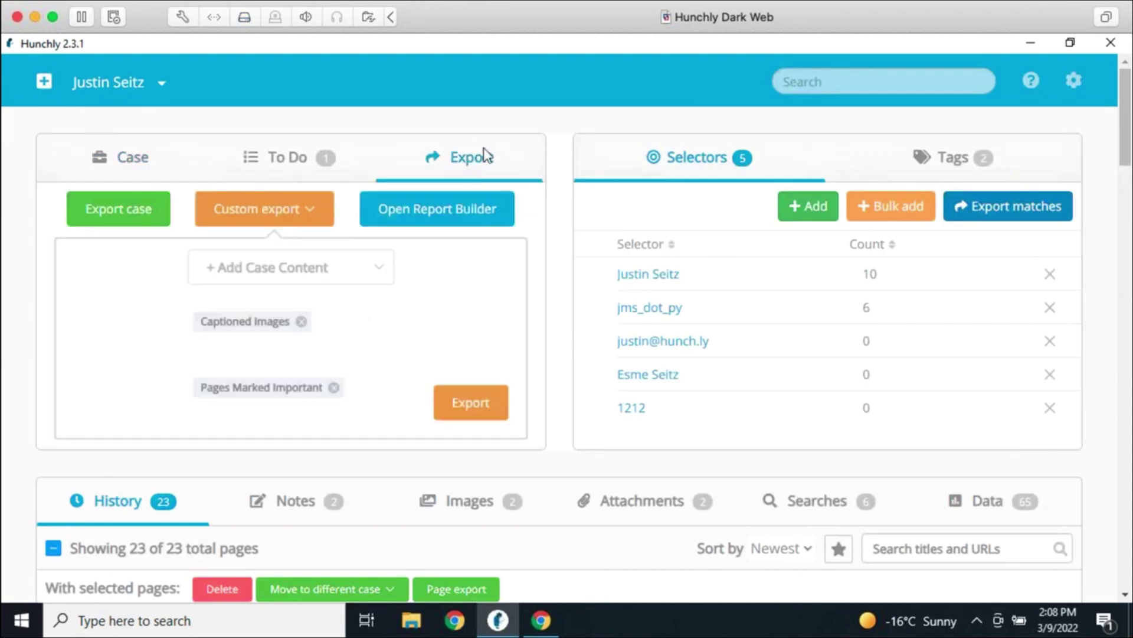
pyautogui.click(450, 210)
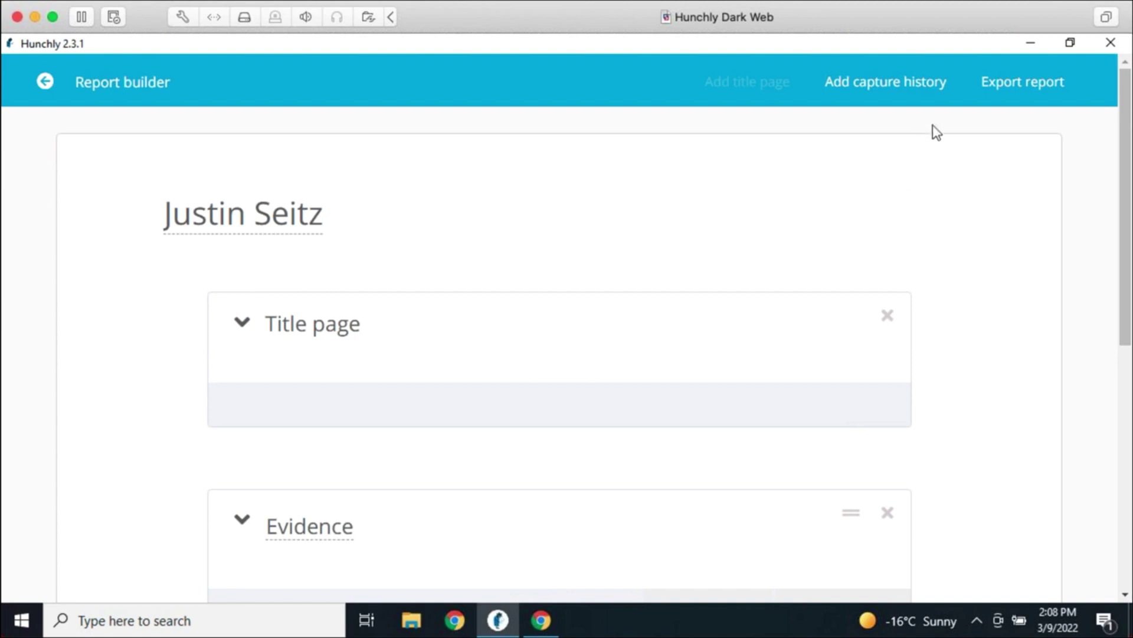
# Export and save the report as a PDF including a table of contents
pyautogui.click(1021, 83)
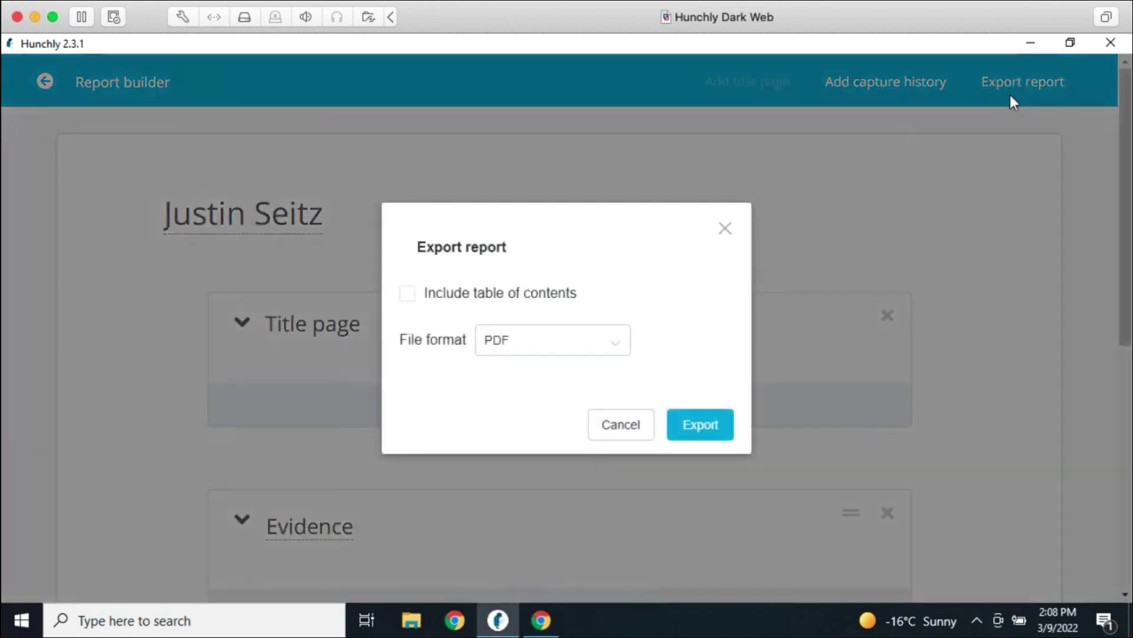
pyautogui.click(408, 295)
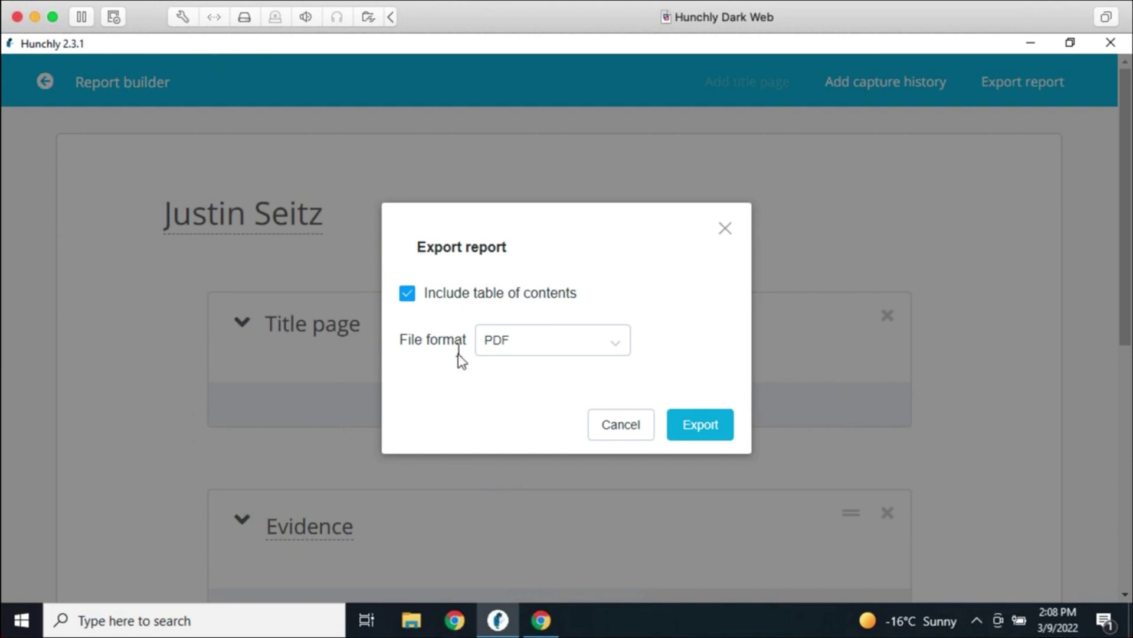
pyautogui.click(601, 342)
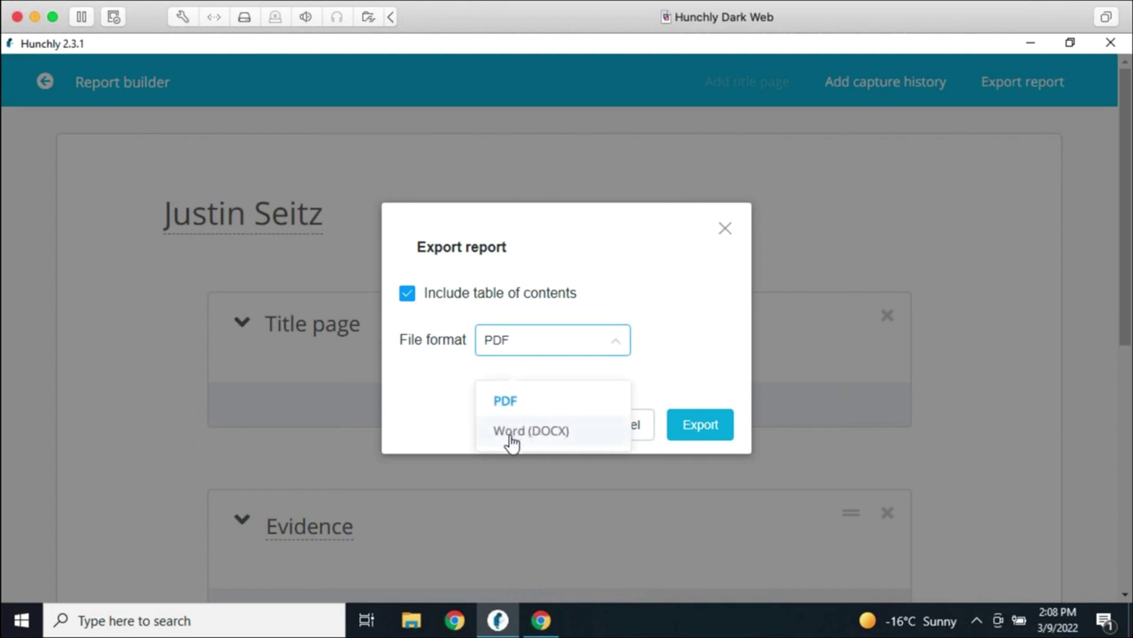
pyautogui.click(438, 408)
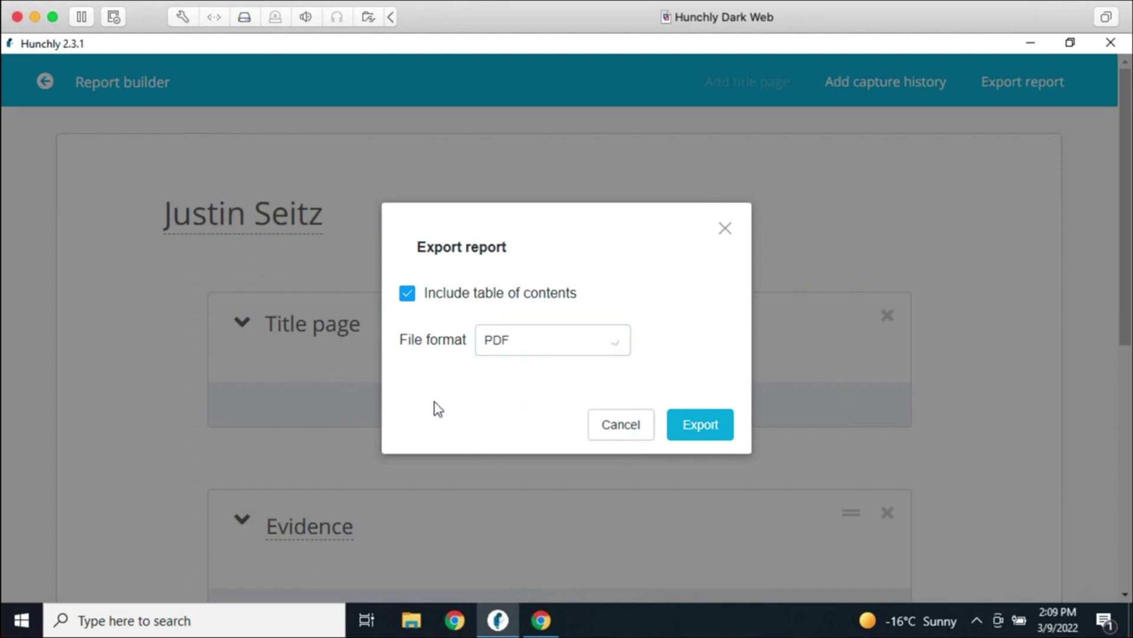
pyautogui.click(505, 352)
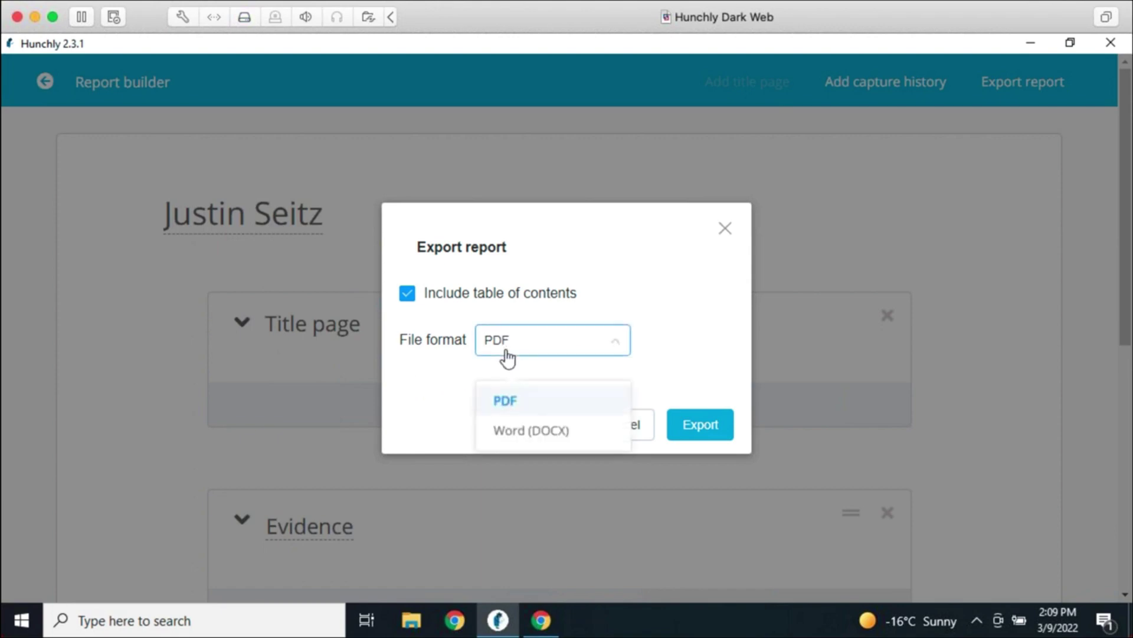
pyautogui.click(706, 359)
pyautogui.click(697, 427)
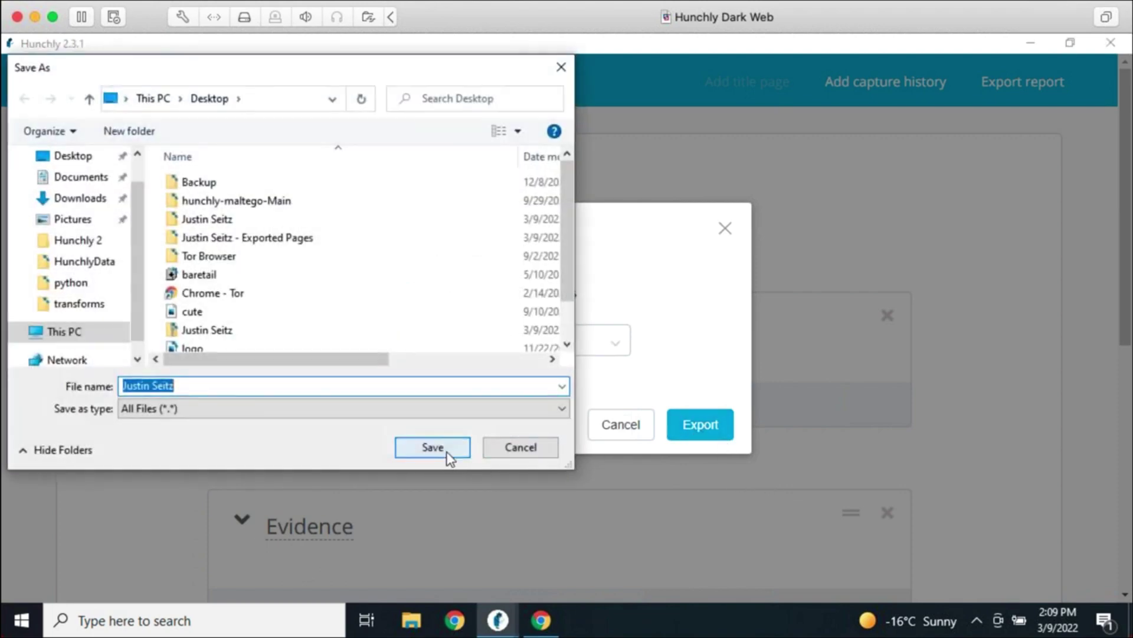
pyautogui.click(447, 458)
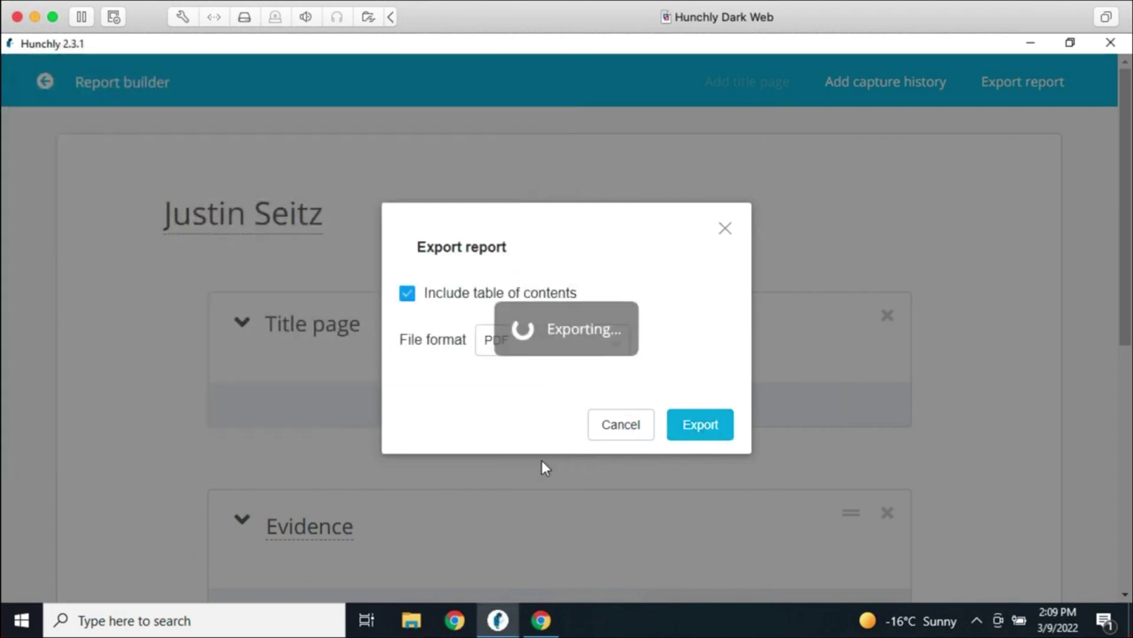
# Open the exported PDF report from the desktop in Adobe Acrobat Reader
pyautogui.press('super+d')
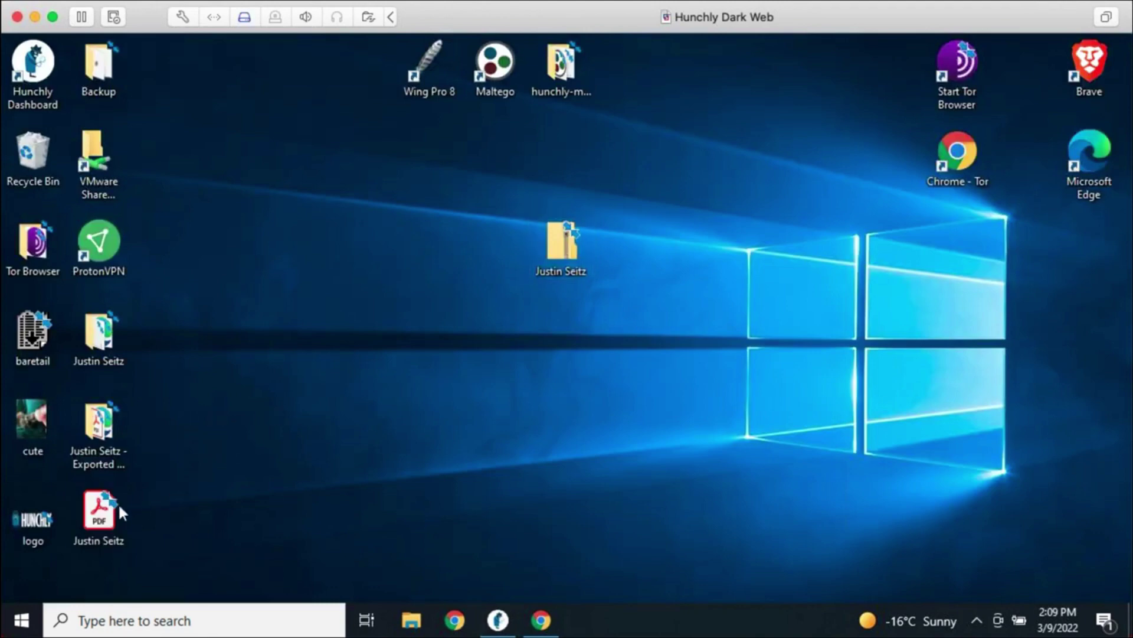
pyautogui.moveTo(120, 512); pyautogui.dragTo(579, 338)
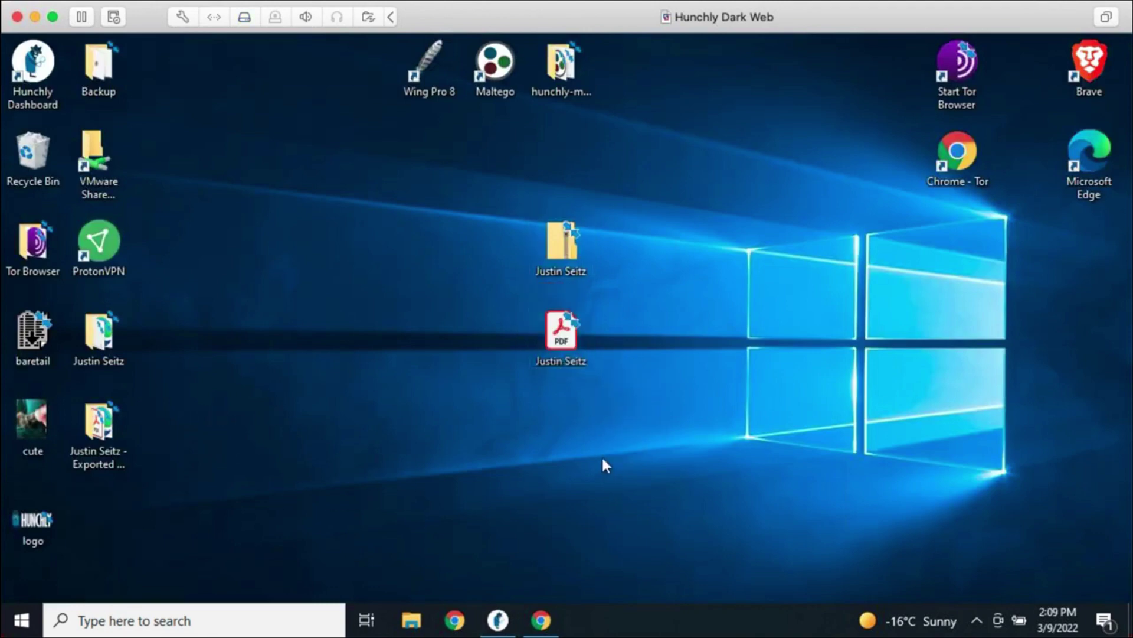
pyautogui.doubleClick(571, 325)
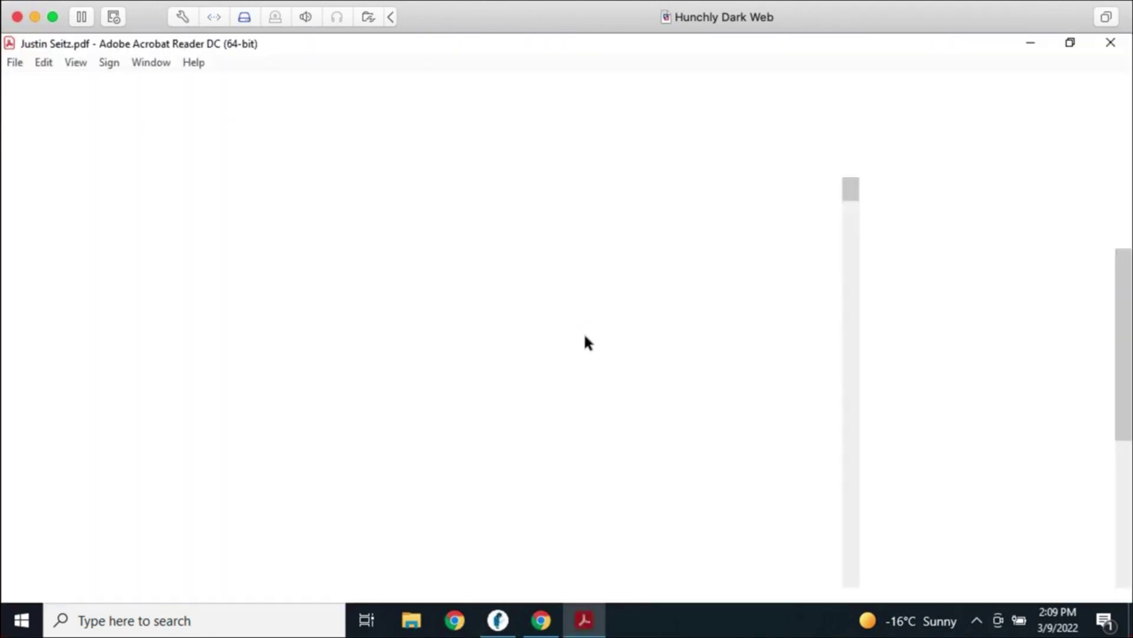
# Read through the 7-page PDF report, from the Evidence section down to Additional Findings
pyautogui.scroll(-5, 620, 397)
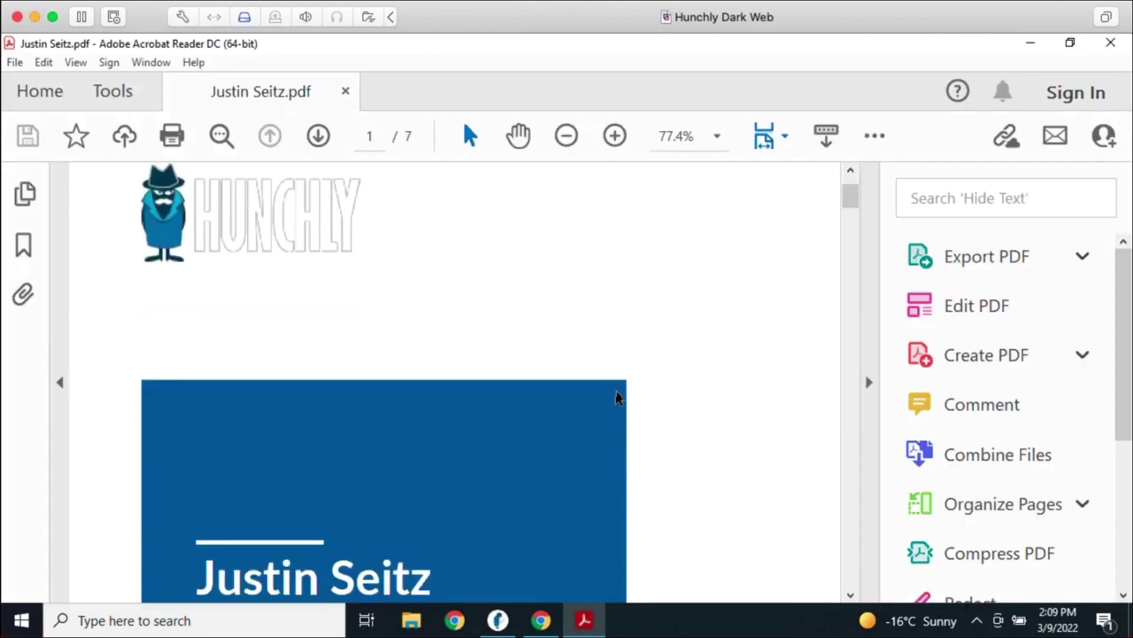
pyautogui.scroll(-2, 468, 339)
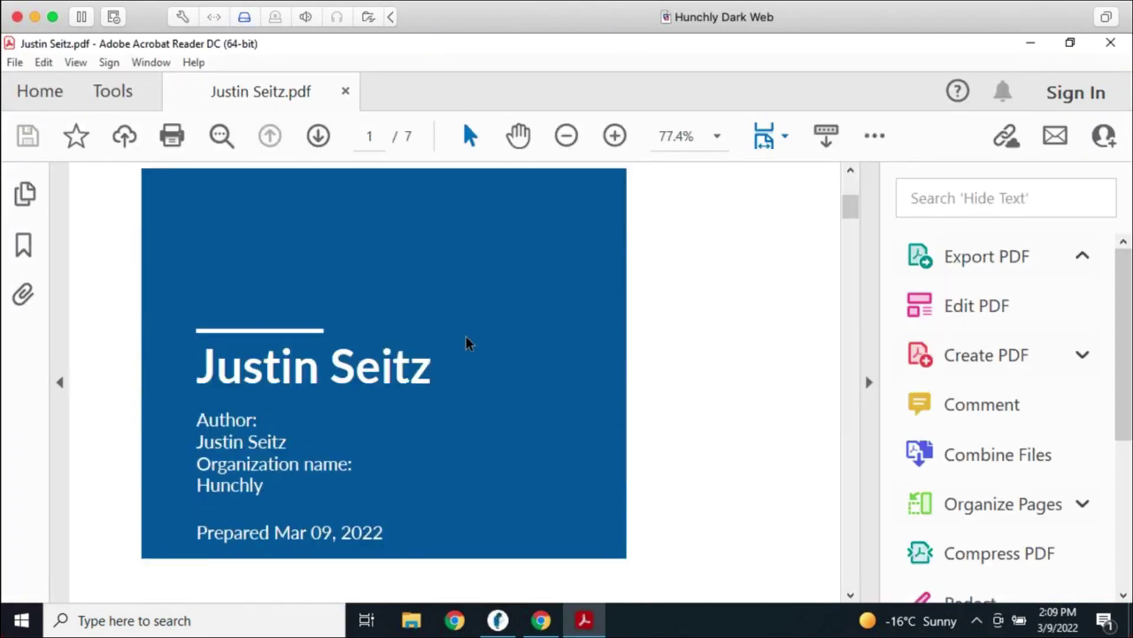
pyautogui.scroll(-6, 468, 345)
pyautogui.scroll(-8, 467, 347)
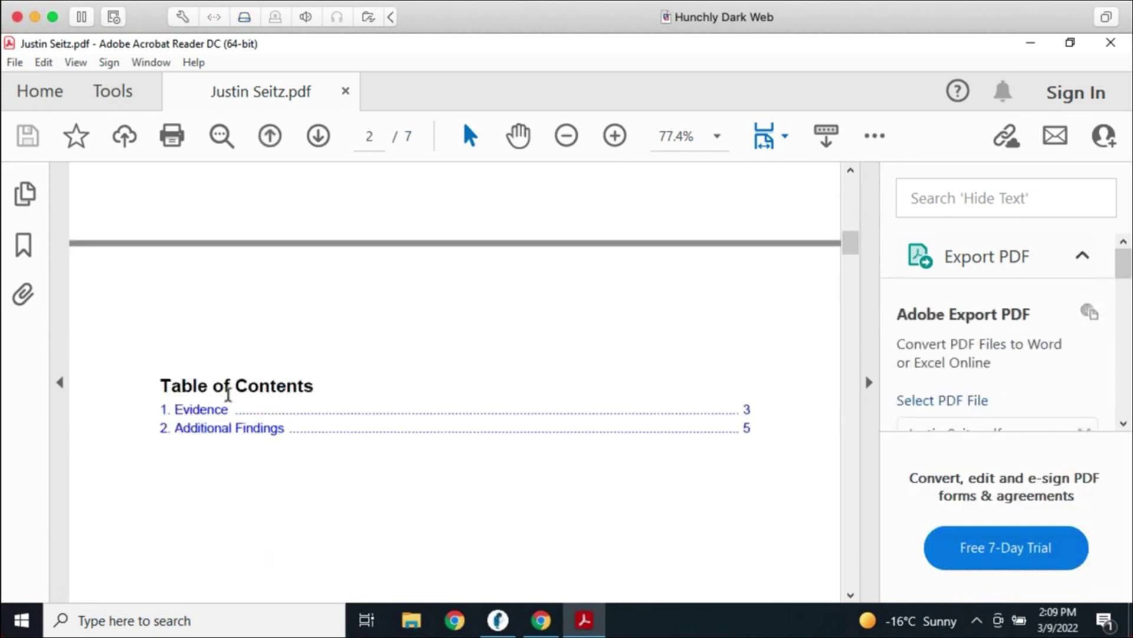
pyautogui.click(220, 409)
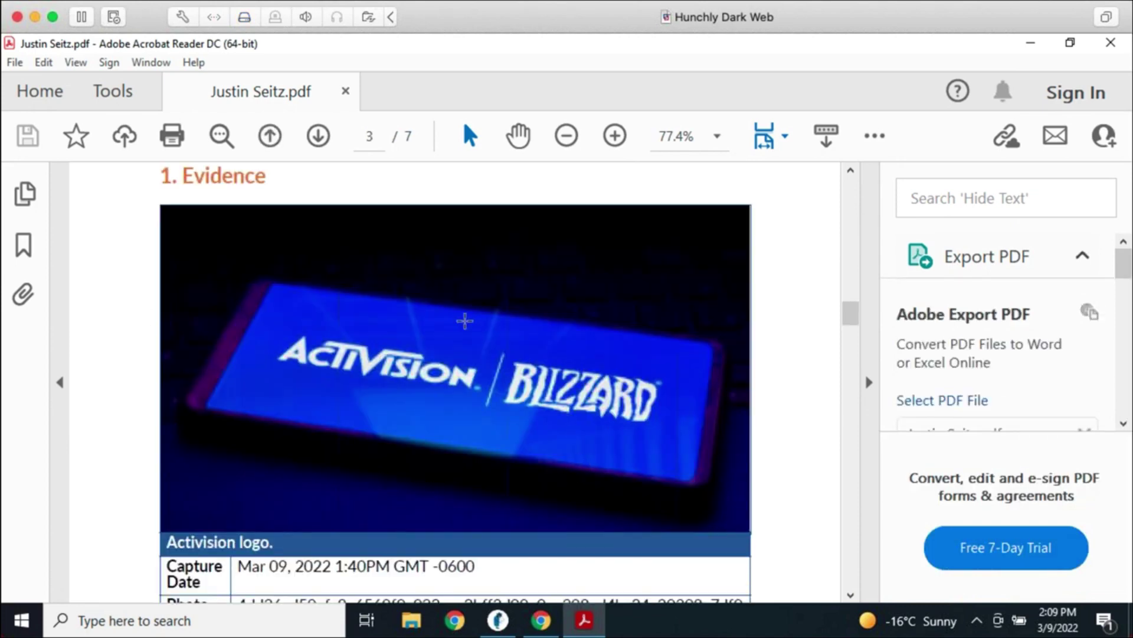
pyautogui.scroll(-3, 593, 358)
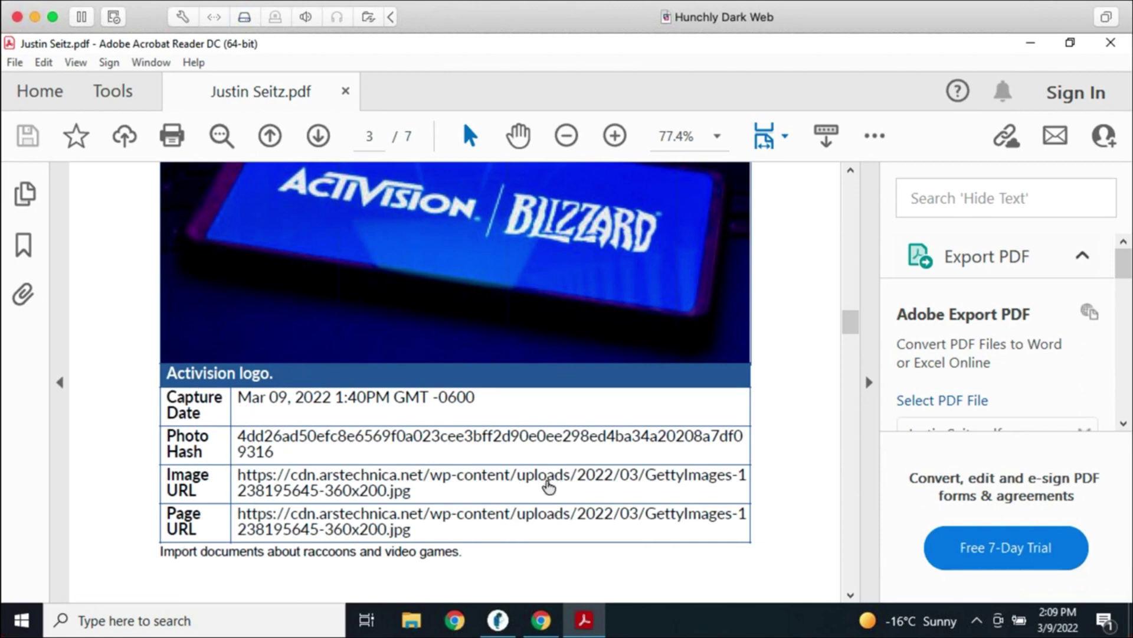
pyautogui.scroll(-3, 552, 490)
pyautogui.scroll(-10, 552, 496)
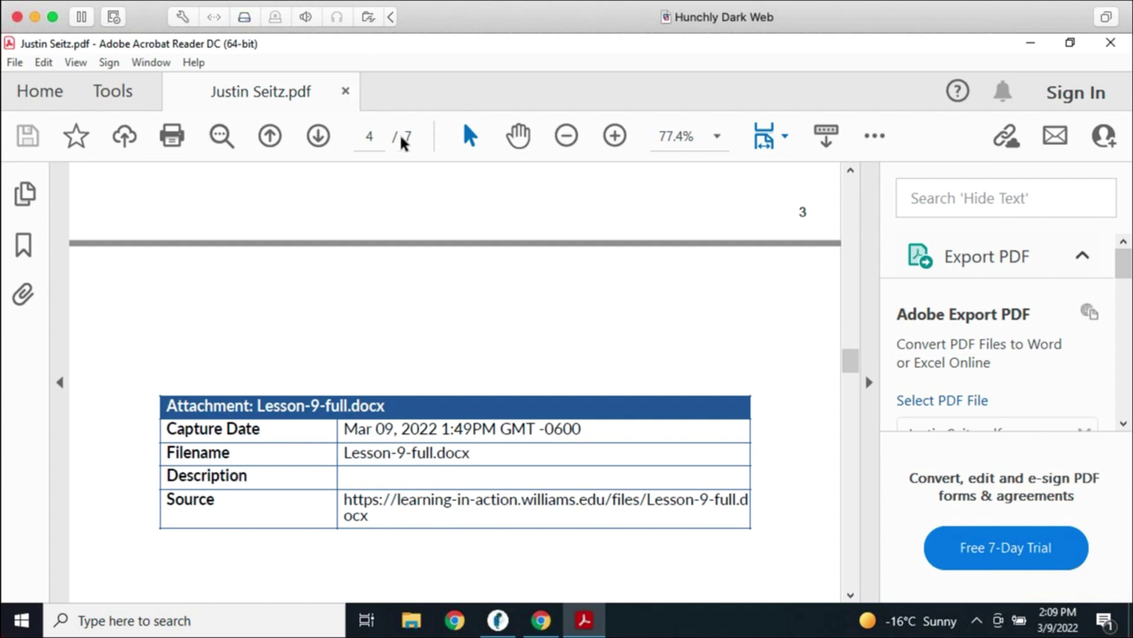
pyautogui.scroll(-3, 378, 367)
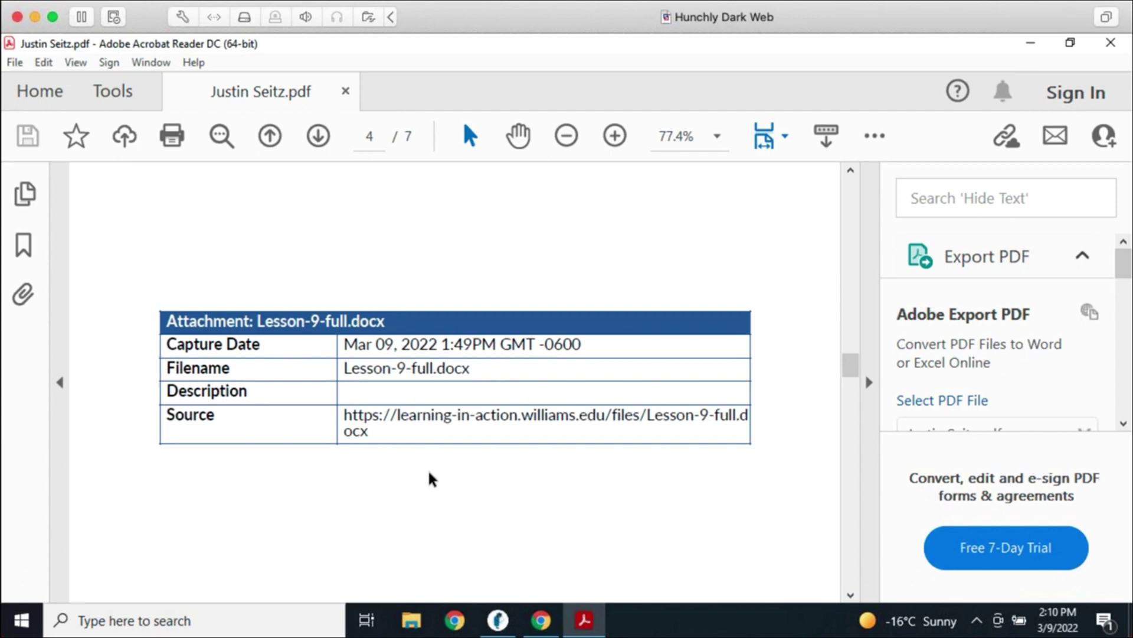
pyautogui.scroll(-8, 458, 493)
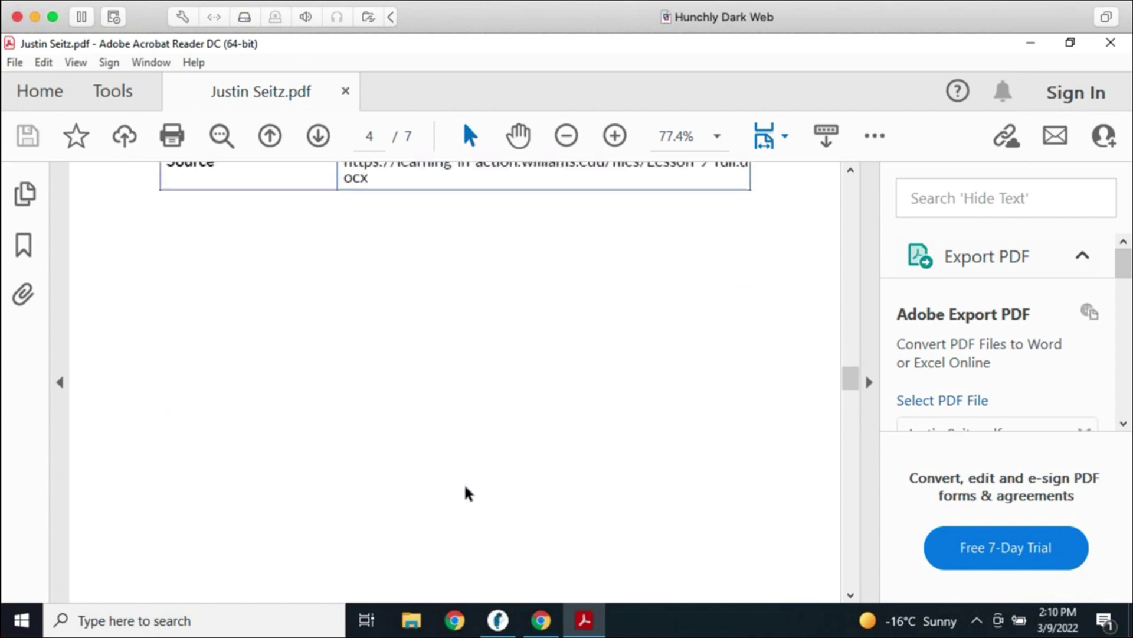
pyautogui.scroll(-3, 620, 541)
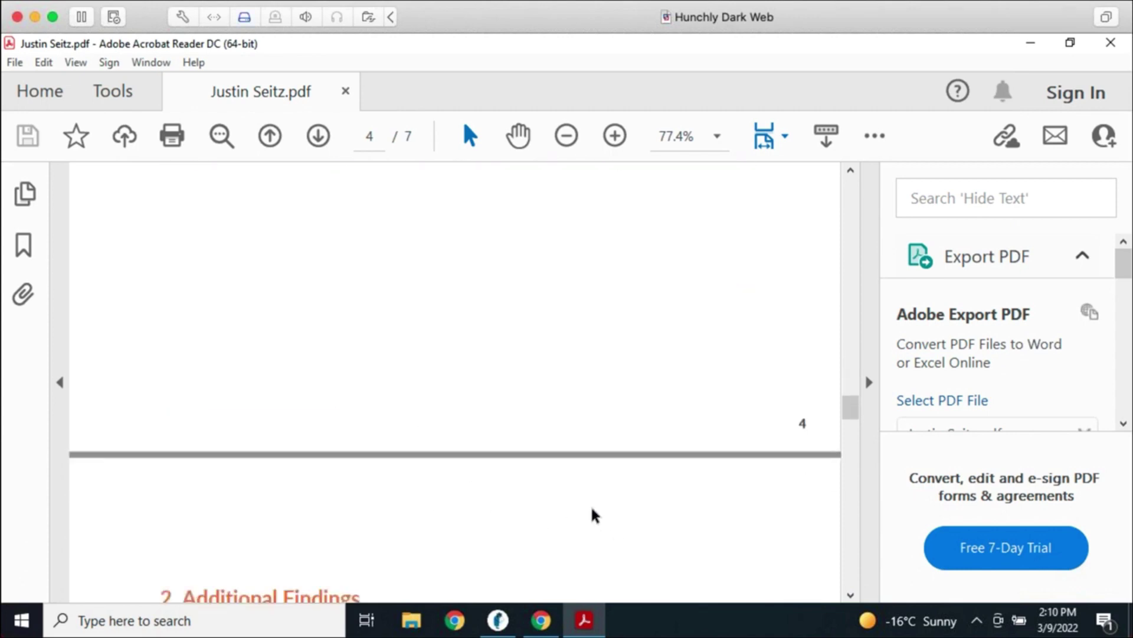
pyautogui.scroll(-4, 596, 510)
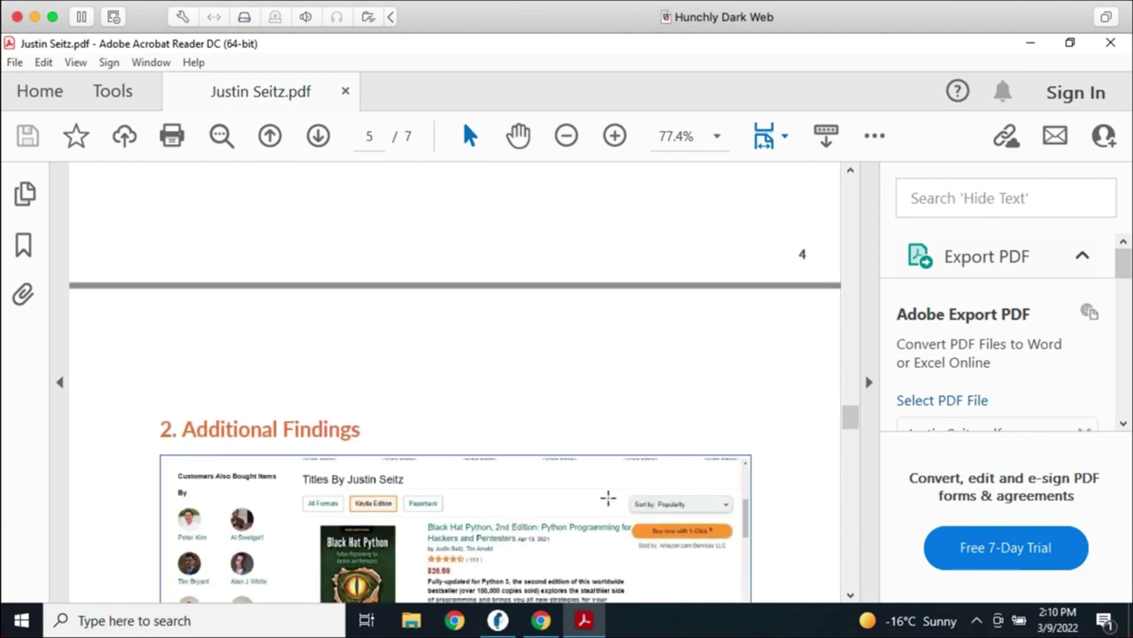
pyautogui.scroll(-5, 620, 498)
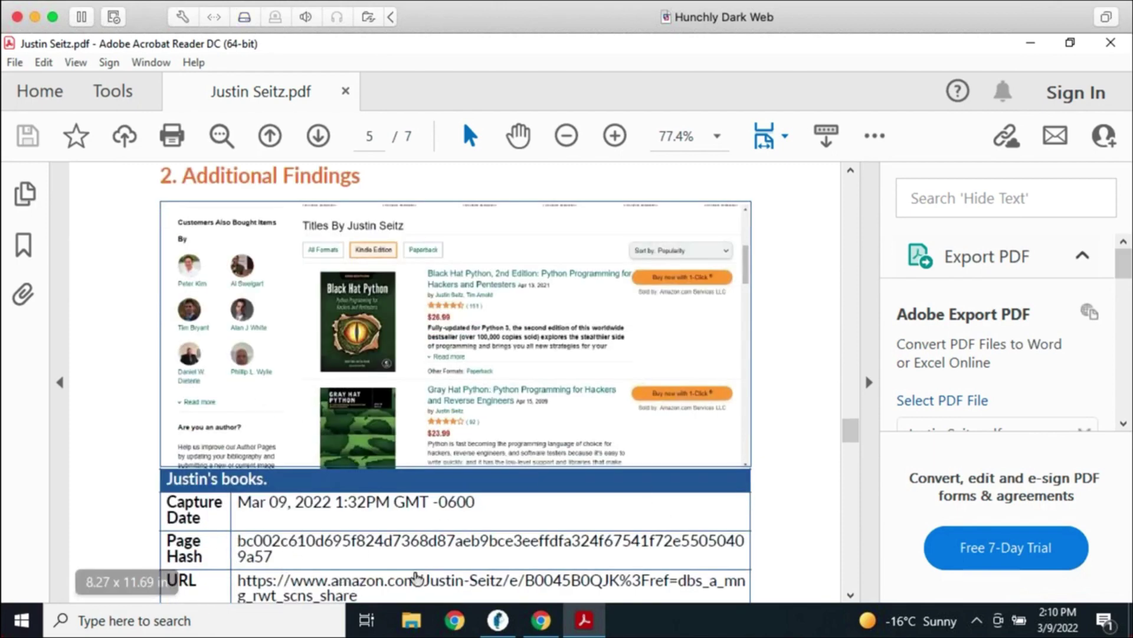
pyautogui.scroll(-2, 643, 558)
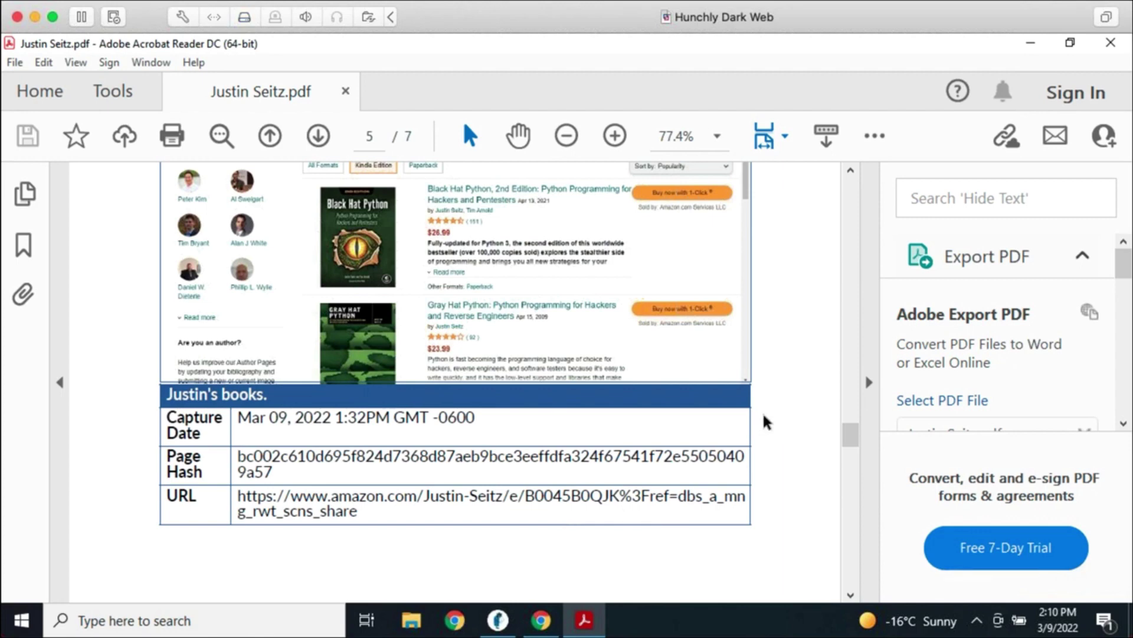
pyautogui.scroll(2, 765, 423)
# Collapse the Export PDF pane, close Acrobat Reader and return to Hunchly's report builder
pyautogui.click(866, 384)
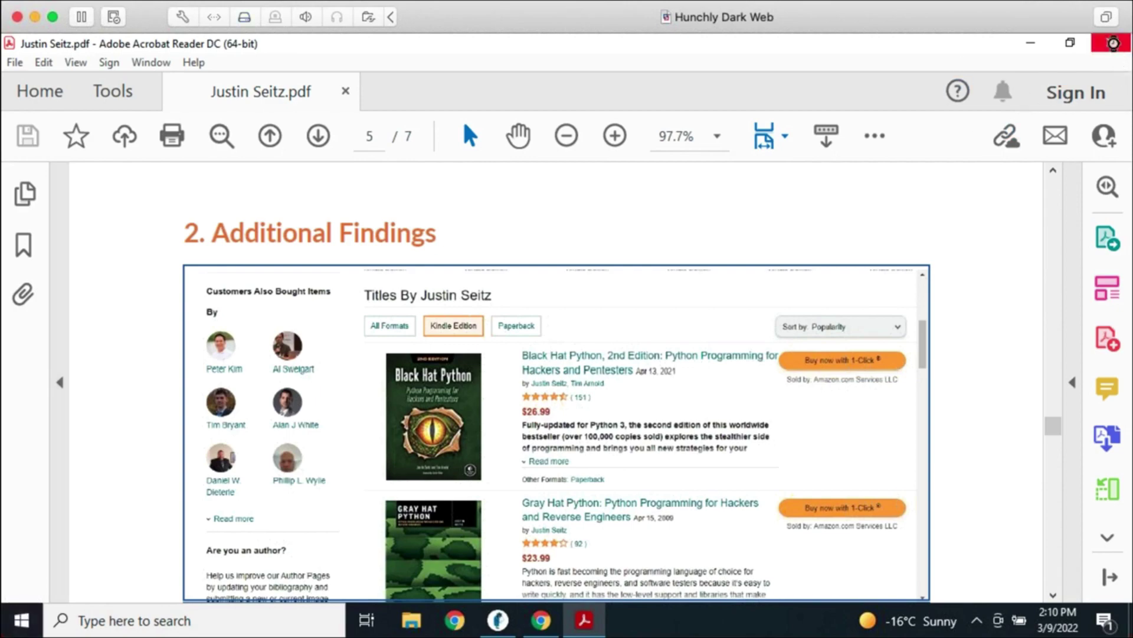
pyautogui.click(1111, 43)
pyautogui.click(498, 620)
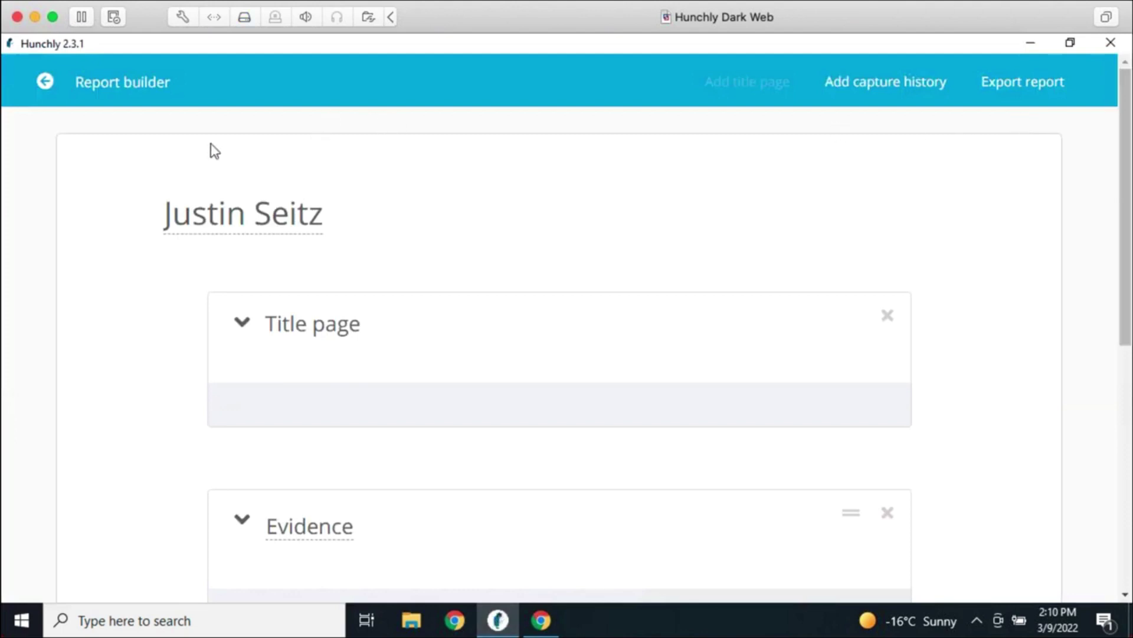
# Go from the report builder to Hunchly's Reporting settings and check the author and classification fields
pyautogui.click(45, 82)
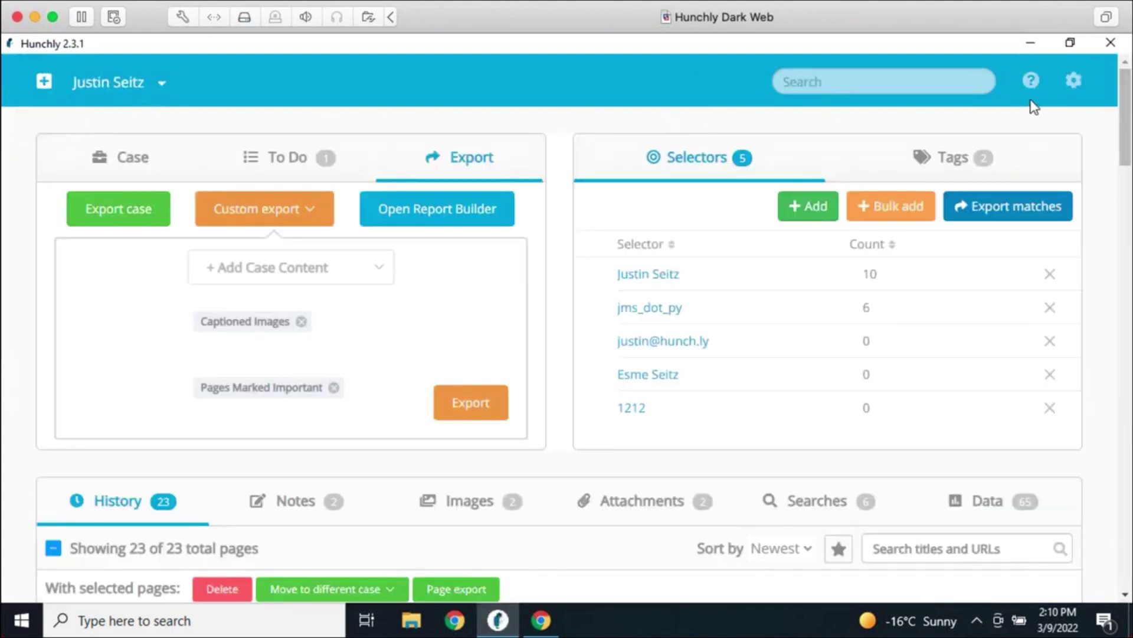
pyautogui.click(1074, 80)
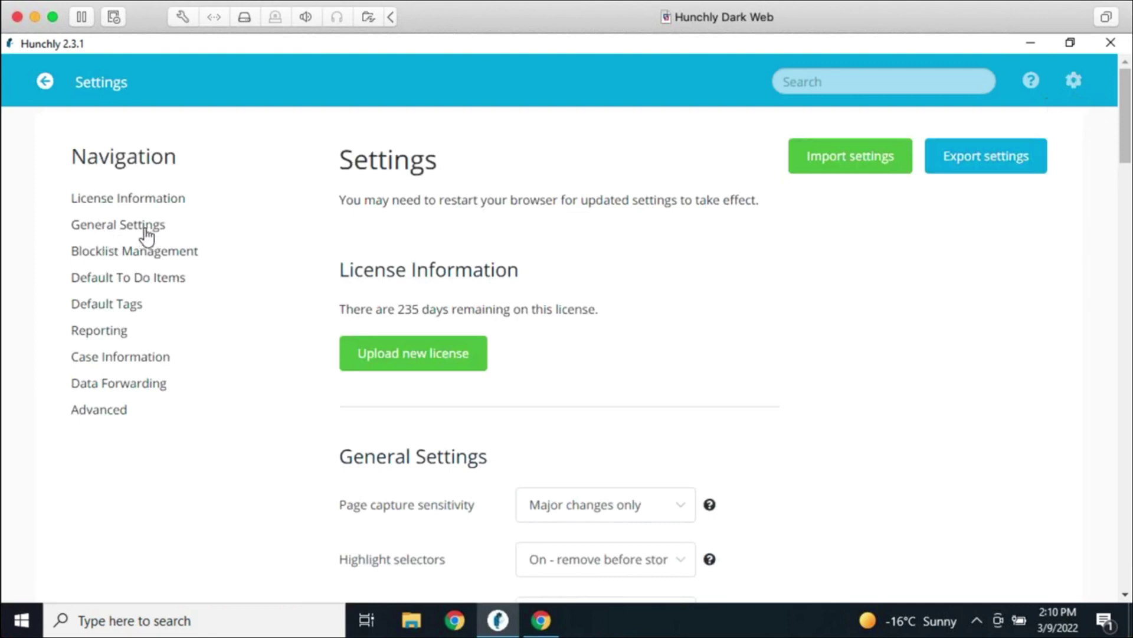
pyautogui.click(124, 332)
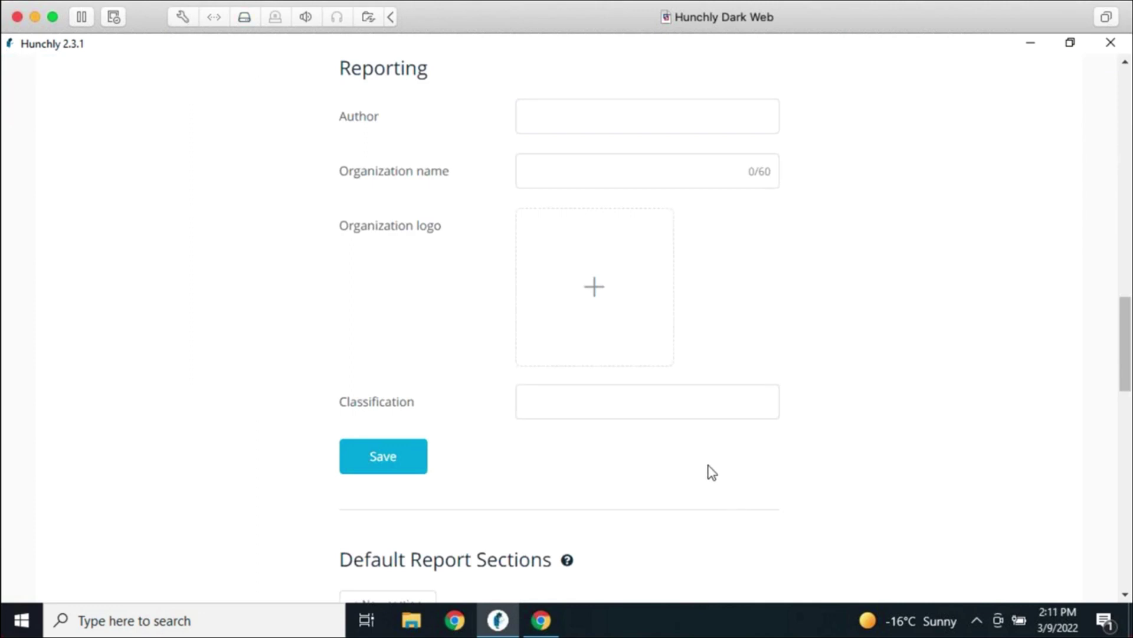
pyautogui.scroll(-3, 451, 382)
pyautogui.scroll(3, 481, 402)
pyautogui.click(558, 127)
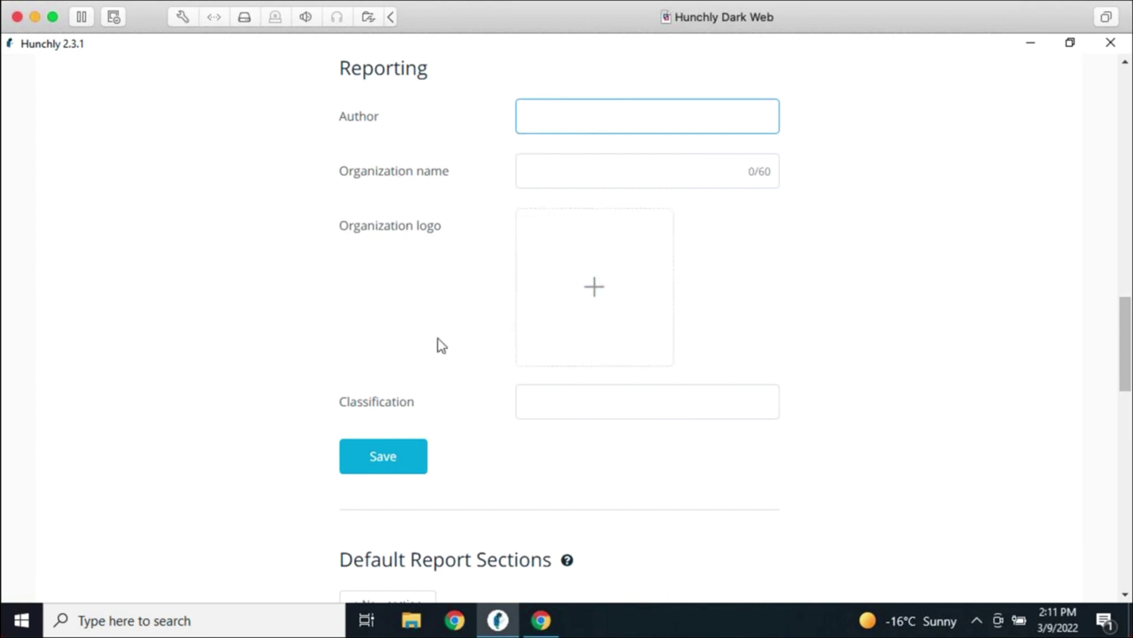
pyautogui.click(632, 400)
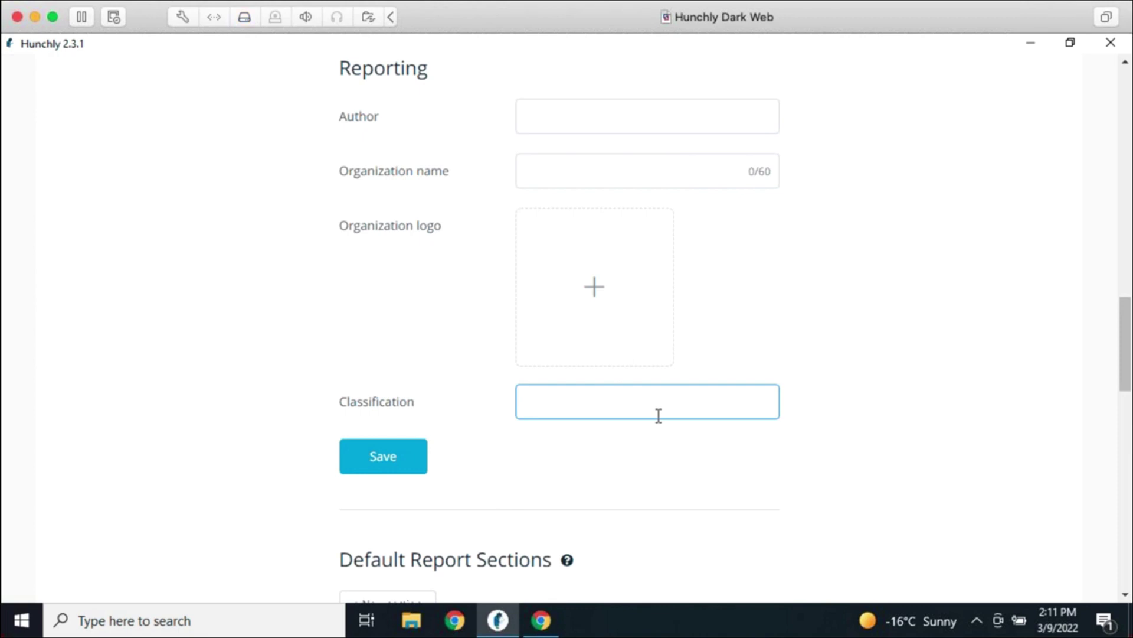
pyautogui.scroll(-3, 661, 416)
# Add Executive Summary, Findings and Conclusion as default report sections
pyautogui.click(431, 445)
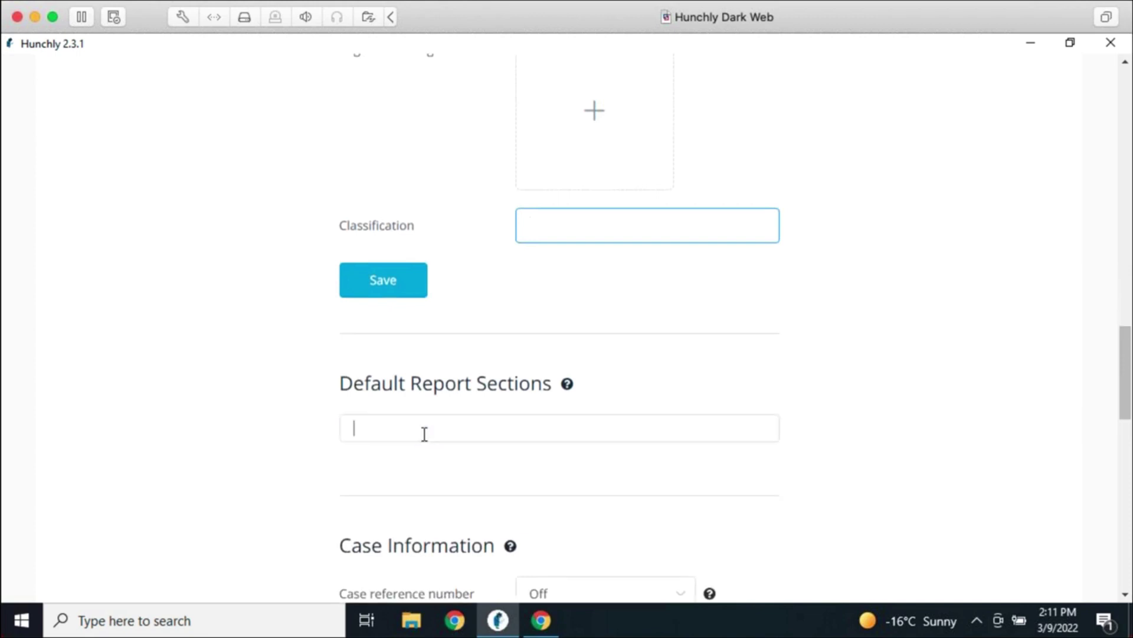
pyautogui.write('Exec')
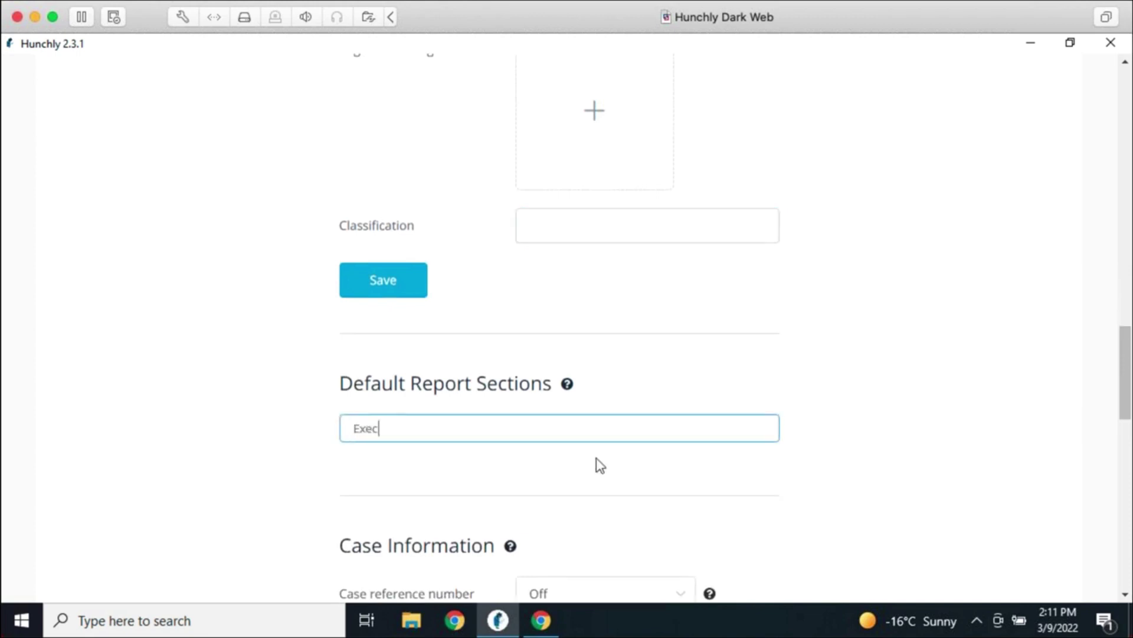
pyautogui.write('utive Summary')
pyautogui.press('Return')
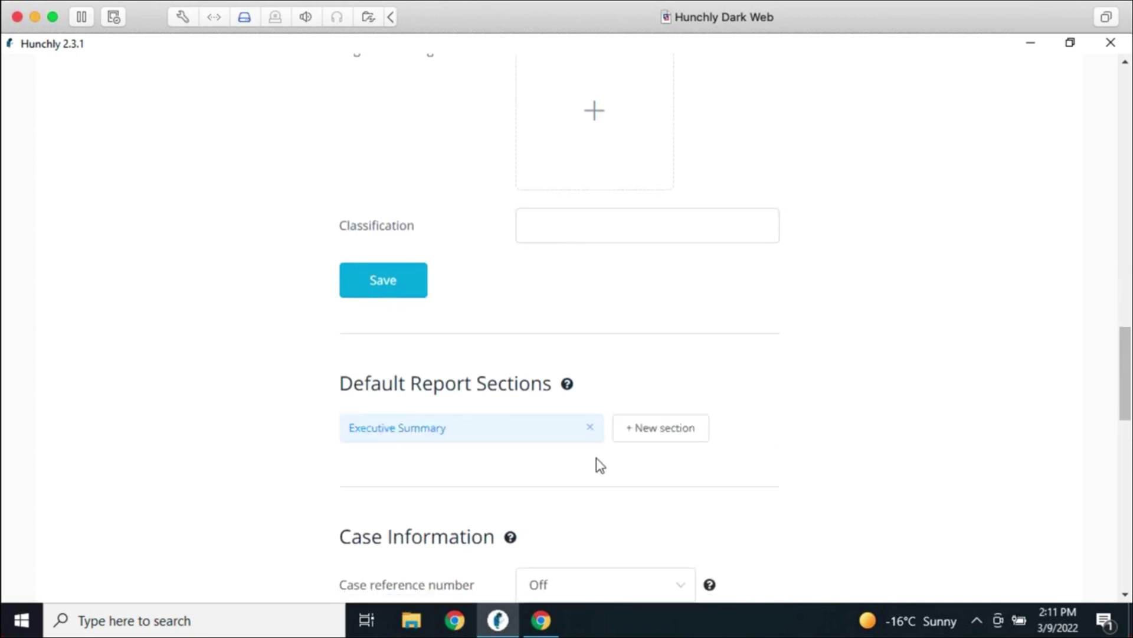
pyautogui.click(639, 433)
pyautogui.write('Findings')
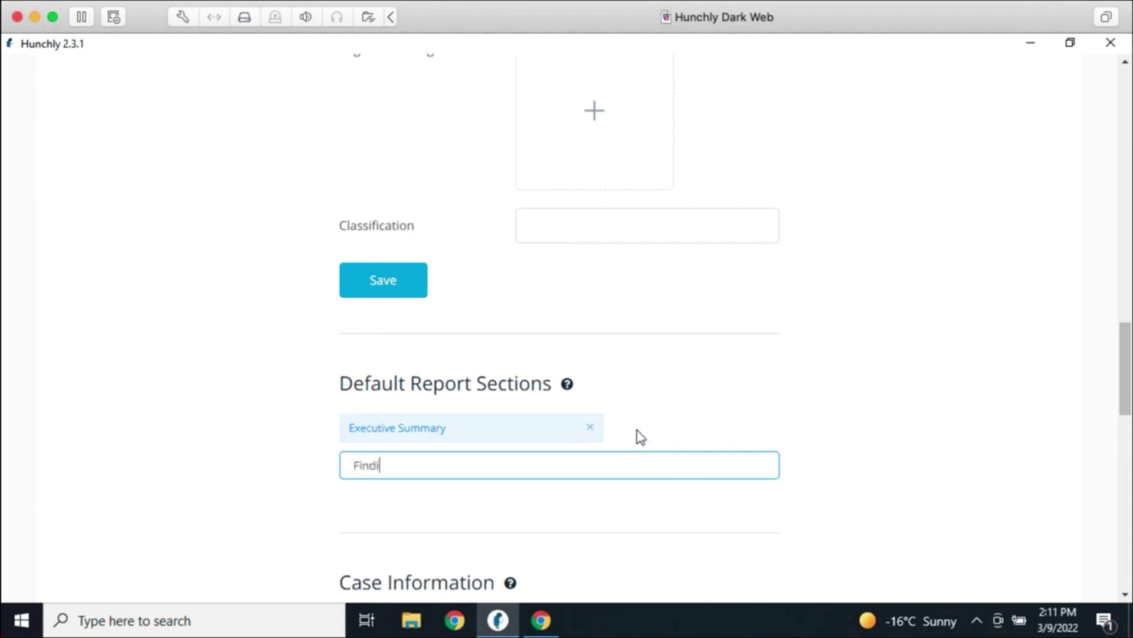
pyautogui.press('Return')
pyautogui.click(654, 465)
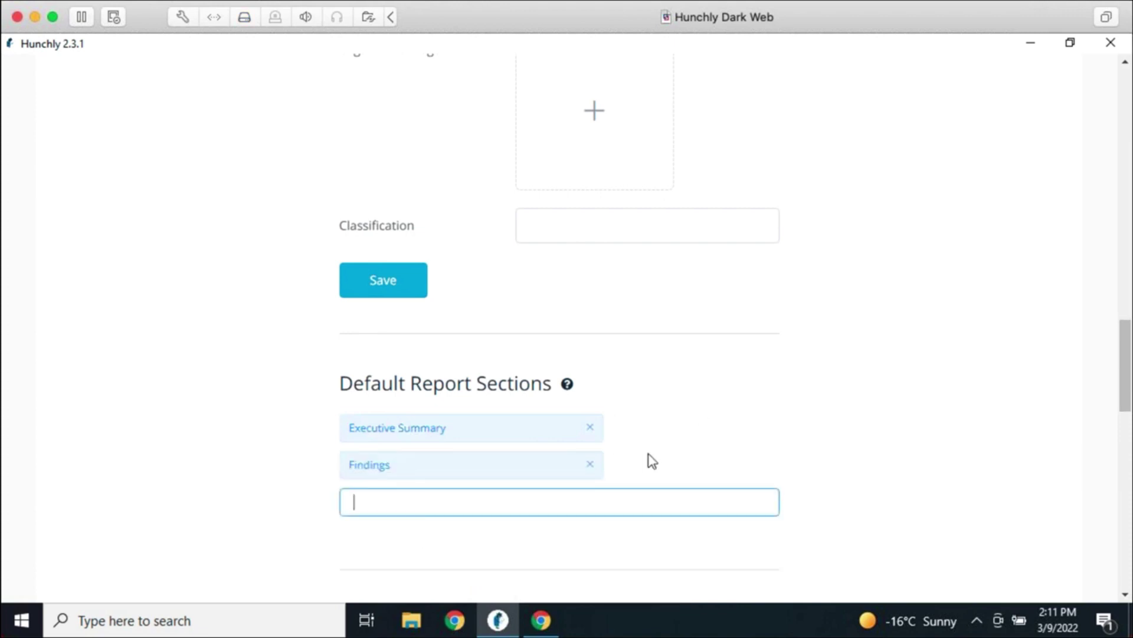
pyautogui.write('Conclusion')
pyautogui.press('Return')
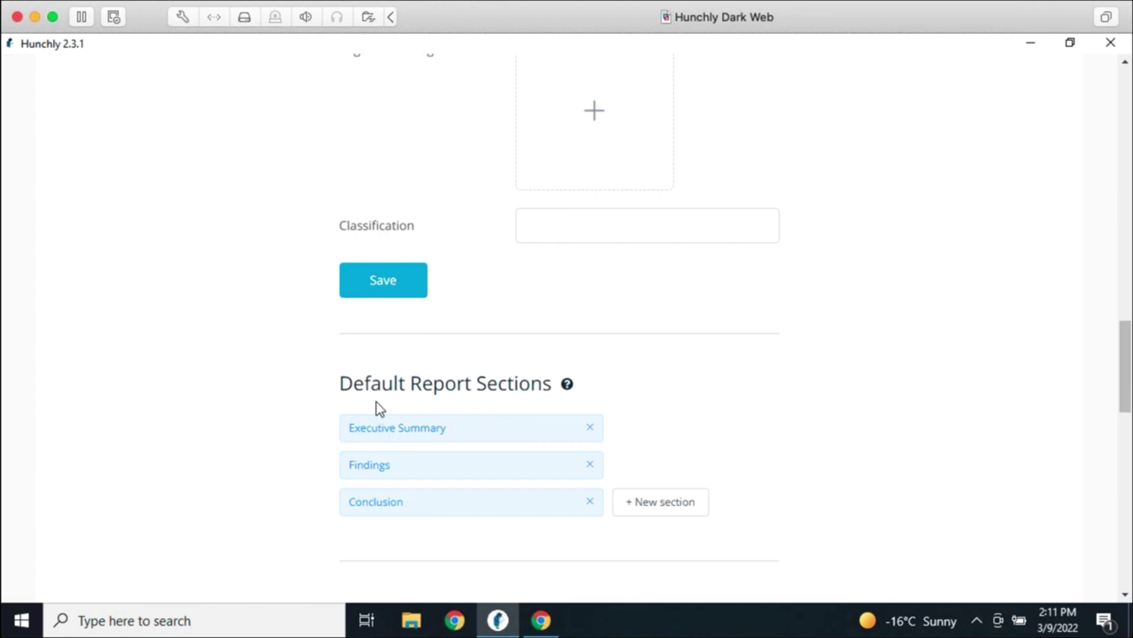
pyautogui.scroll(6, 947, 454)
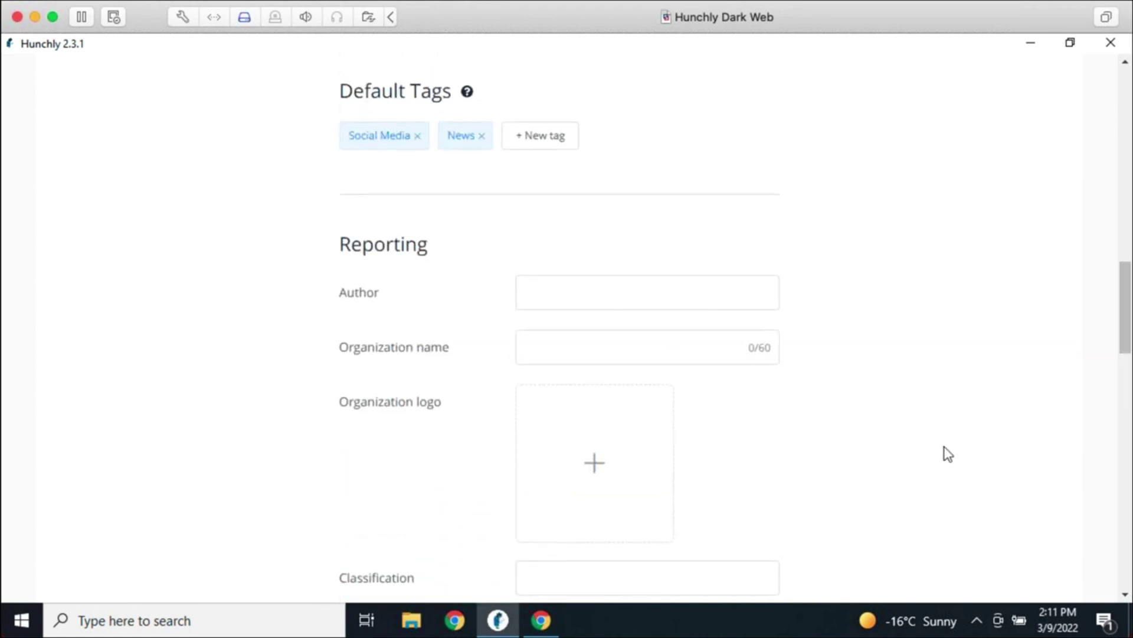
pyautogui.scroll(-7, 686, 318)
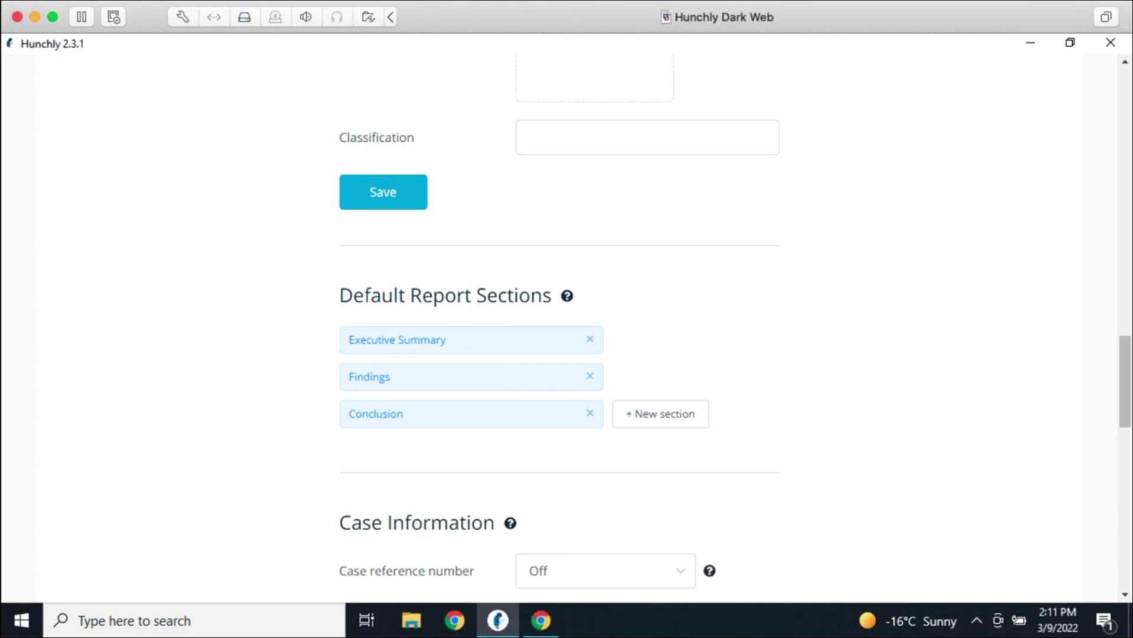
pyautogui.scroll(5, 922, 347)
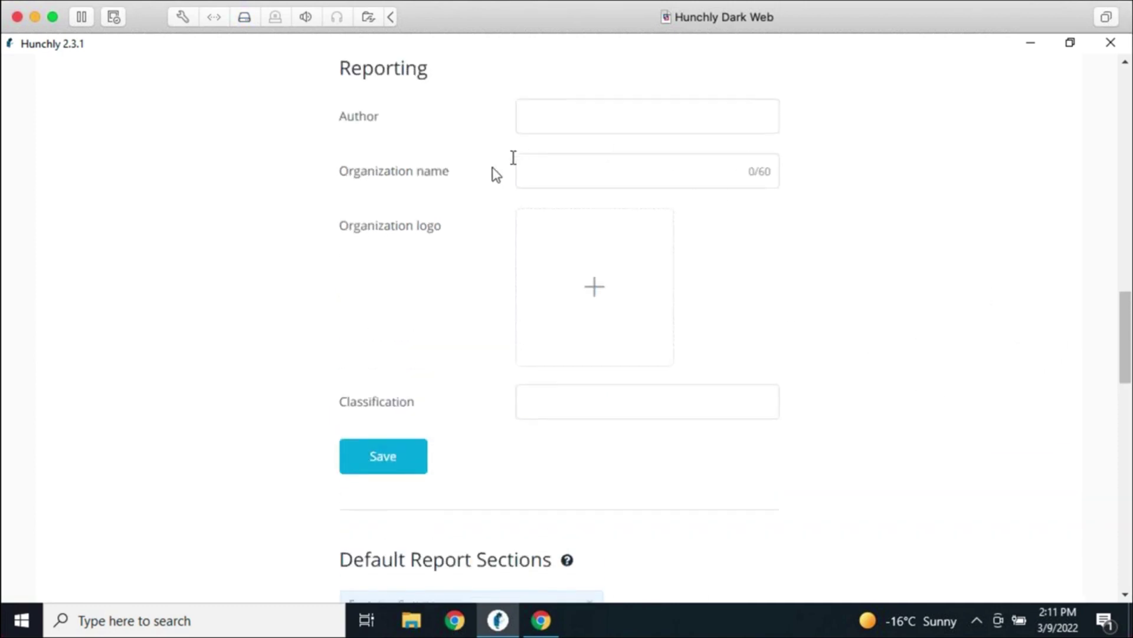
pyautogui.scroll(5, 955, 422)
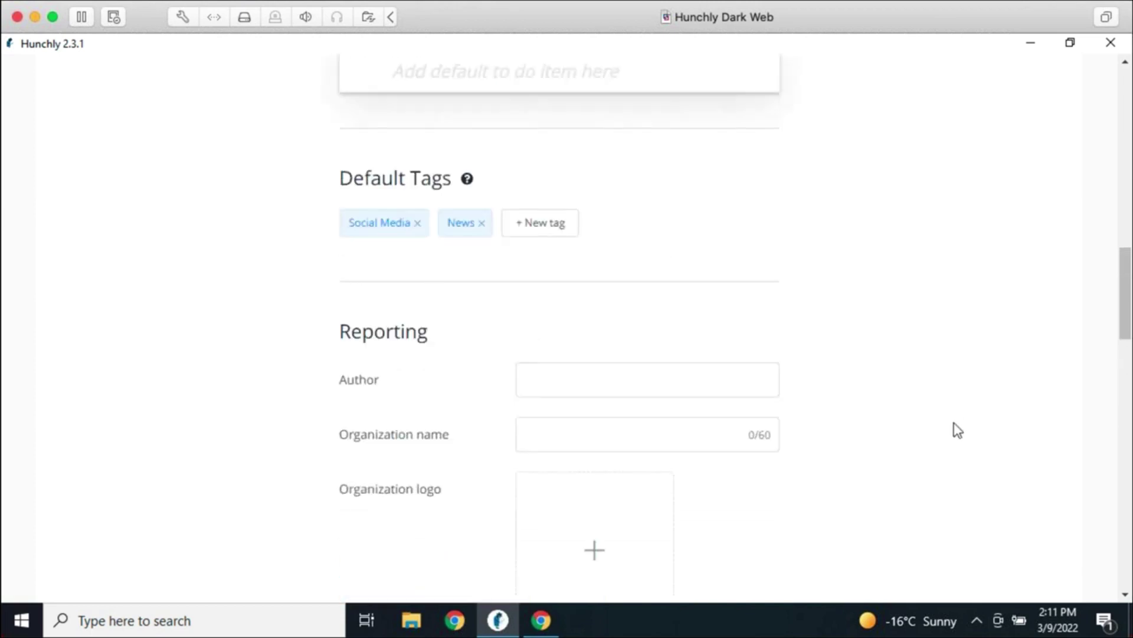
pyautogui.scroll(-6, 958, 427)
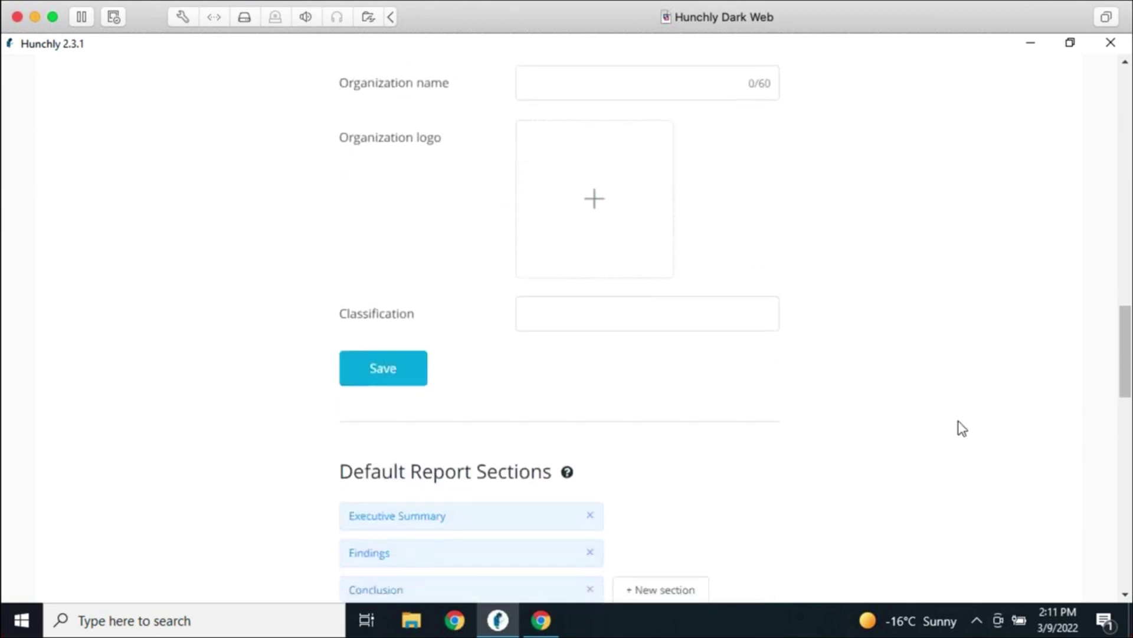
pyautogui.scroll(-3, 962, 425)
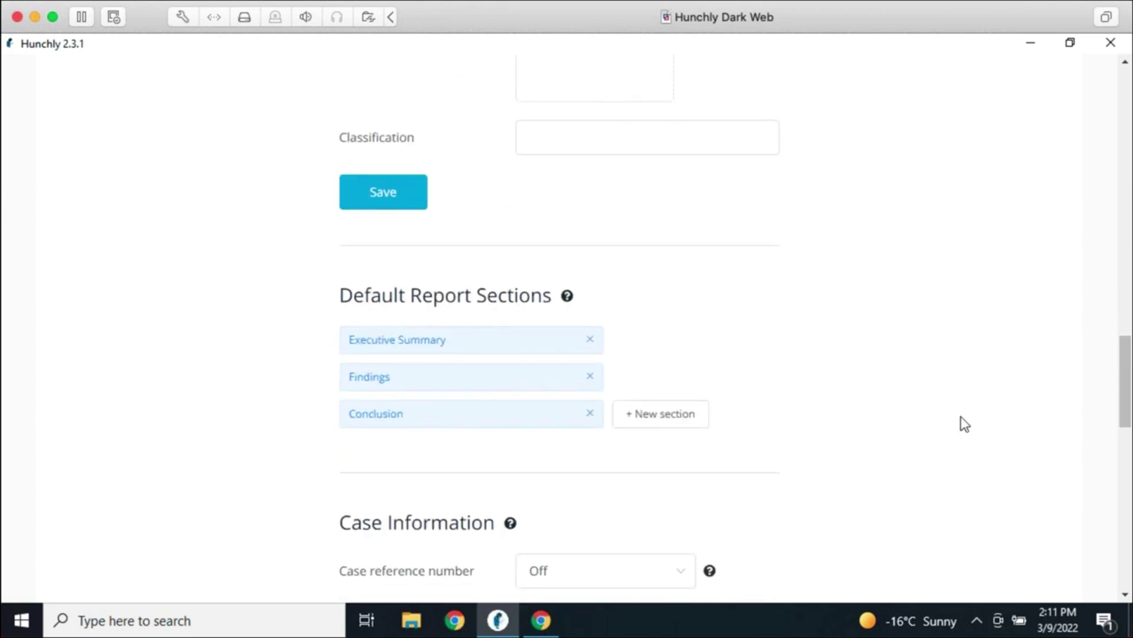
pyautogui.scroll(-2, 962, 422)
pyautogui.scroll(-2, 930, 416)
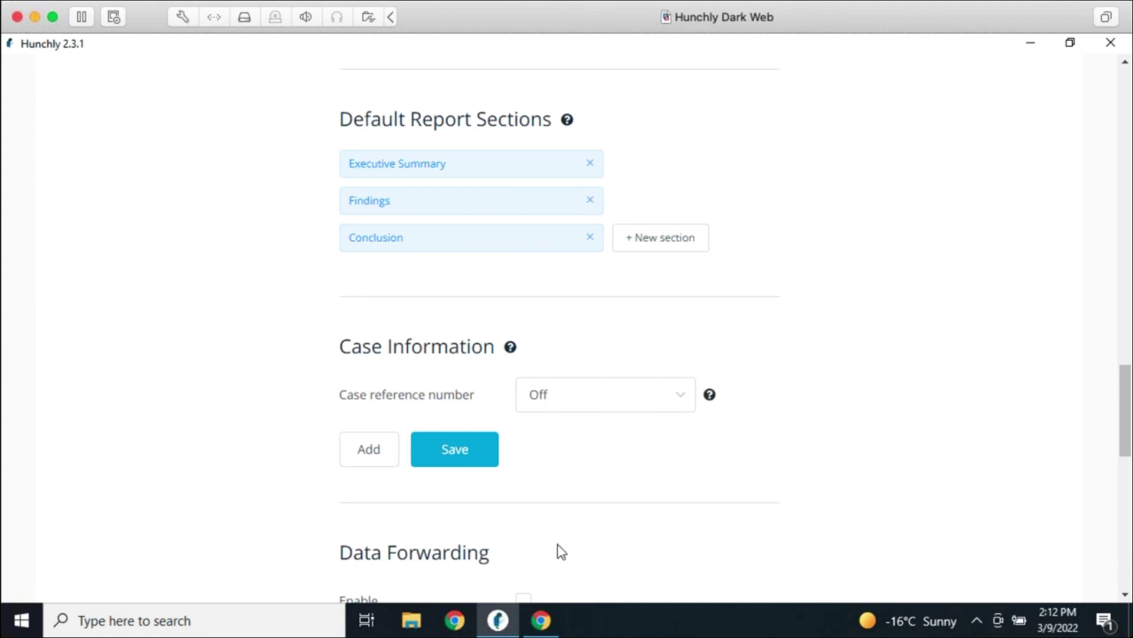
# Create a new custom case information field named Investigator
pyautogui.click(379, 463)
pyautogui.click(463, 333)
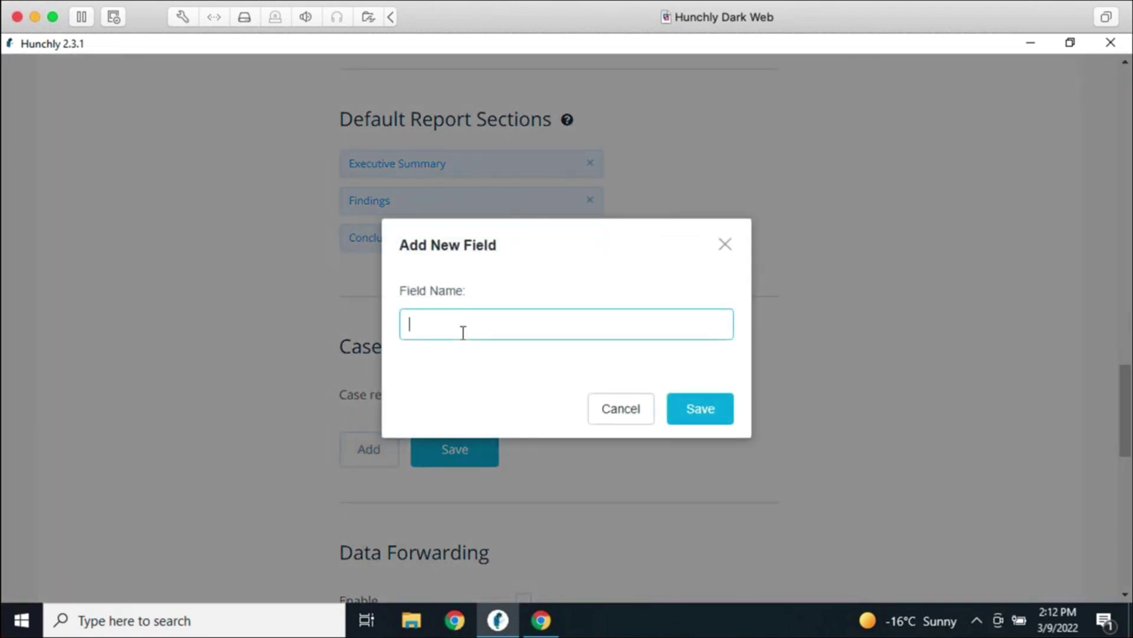
pyautogui.write('Investigator')
pyautogui.click(701, 413)
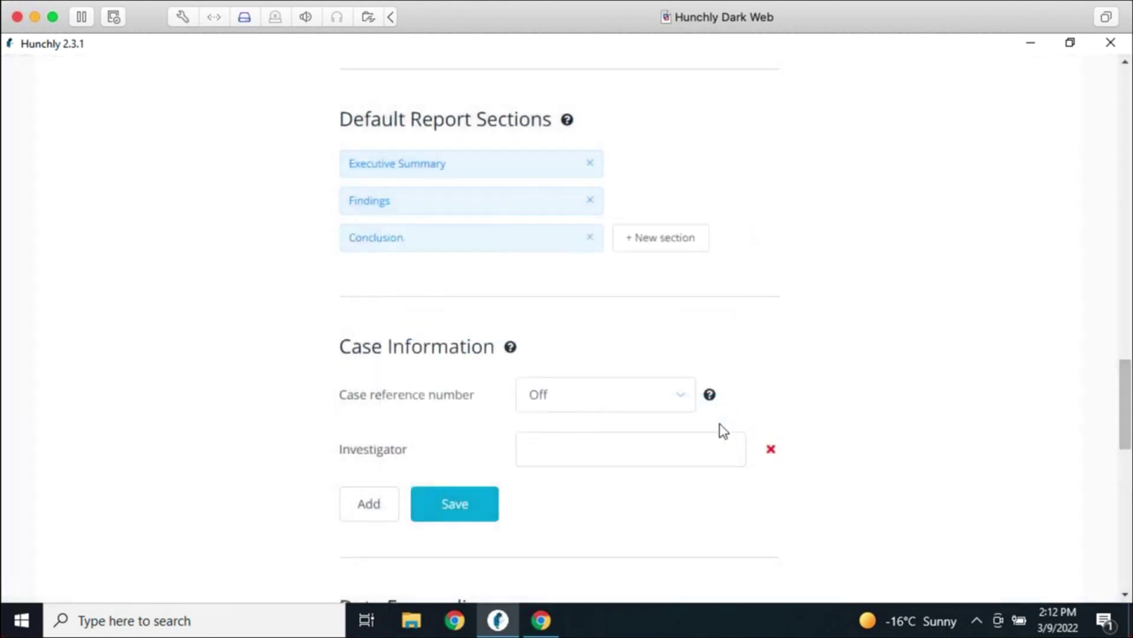
# Enter the investigator's name in the Investigator field and save it
pyautogui.click(611, 447)
pyautogui.write('Justin Seitz')
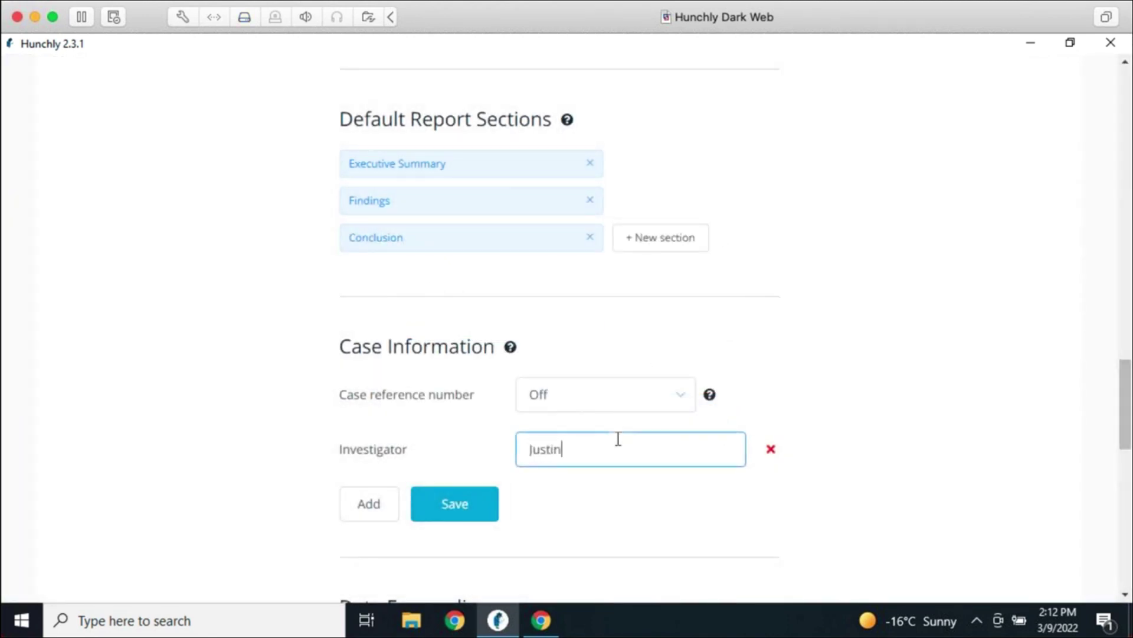
pyautogui.click(495, 500)
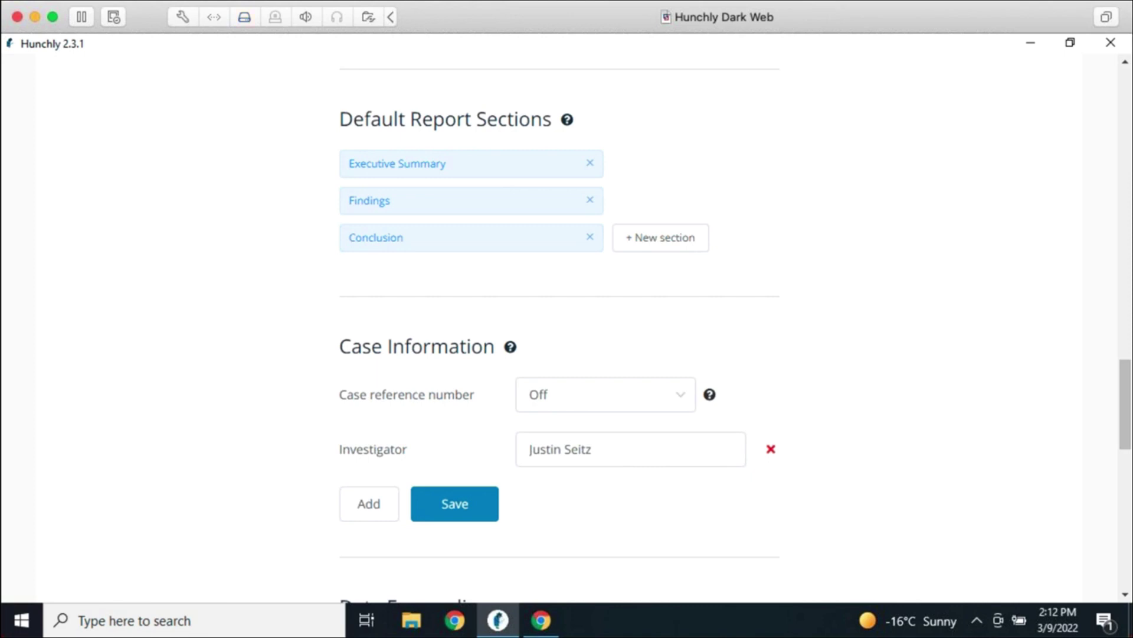
pyautogui.scroll(5, 574, 491)
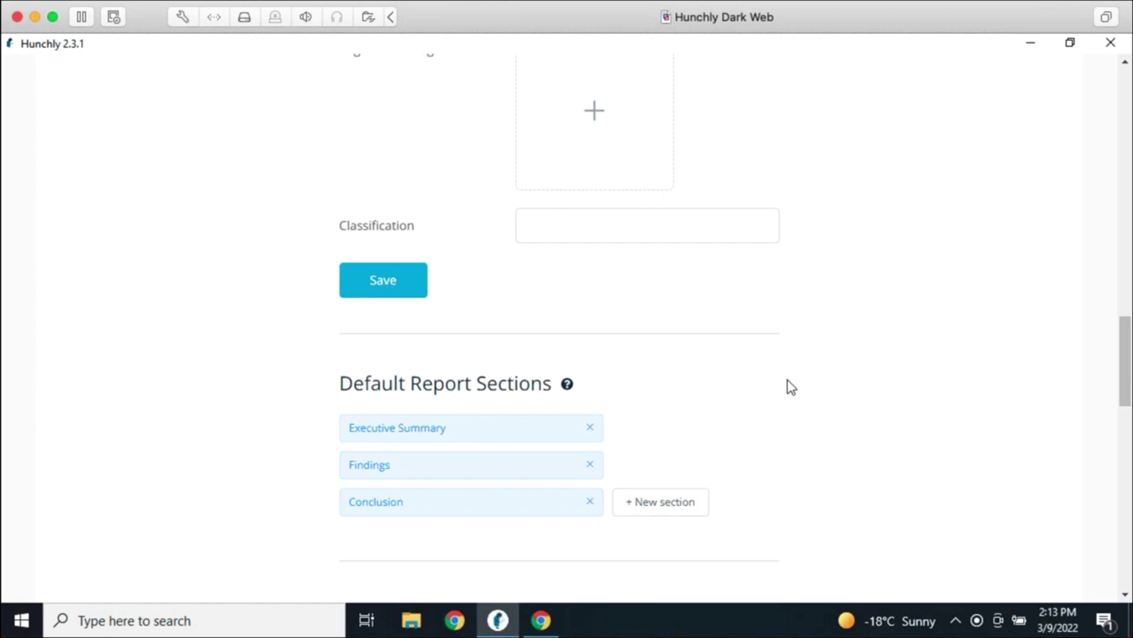
# Return from settings to the case statistics, selecting and then deselecting all History pages
pyautogui.scroll(15, 1001, 496)
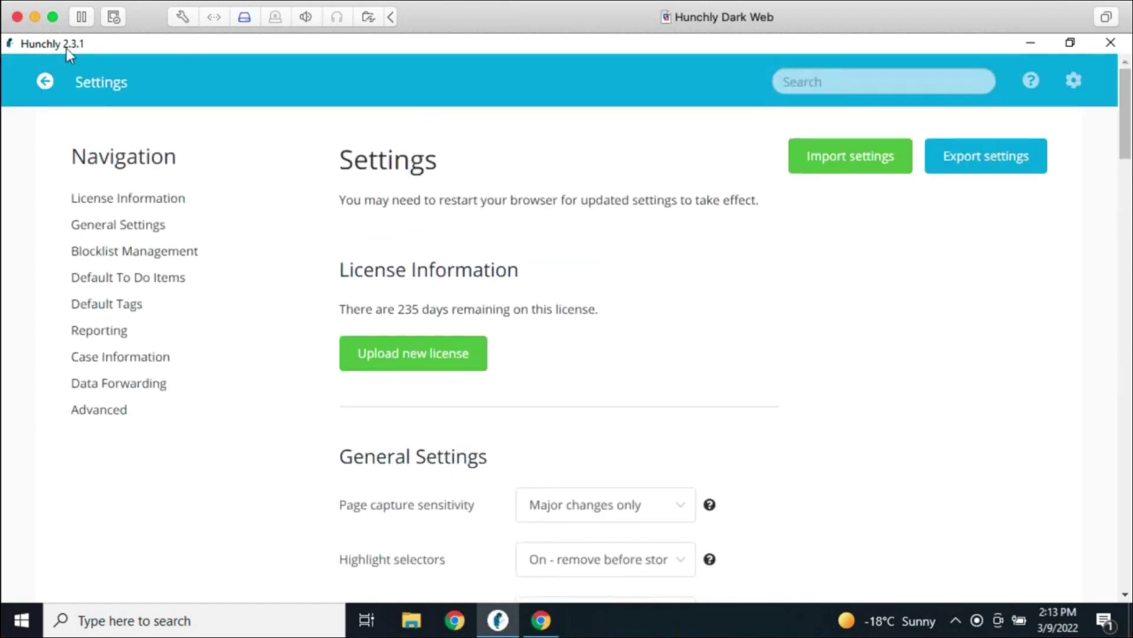
pyautogui.click(44, 79)
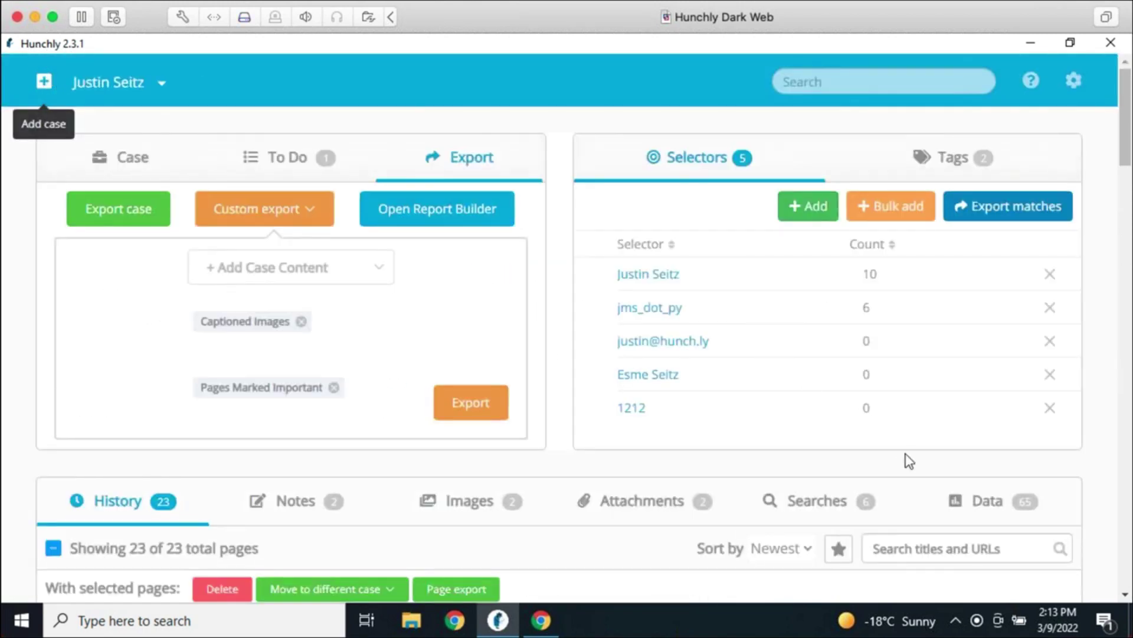
pyautogui.click(113, 177)
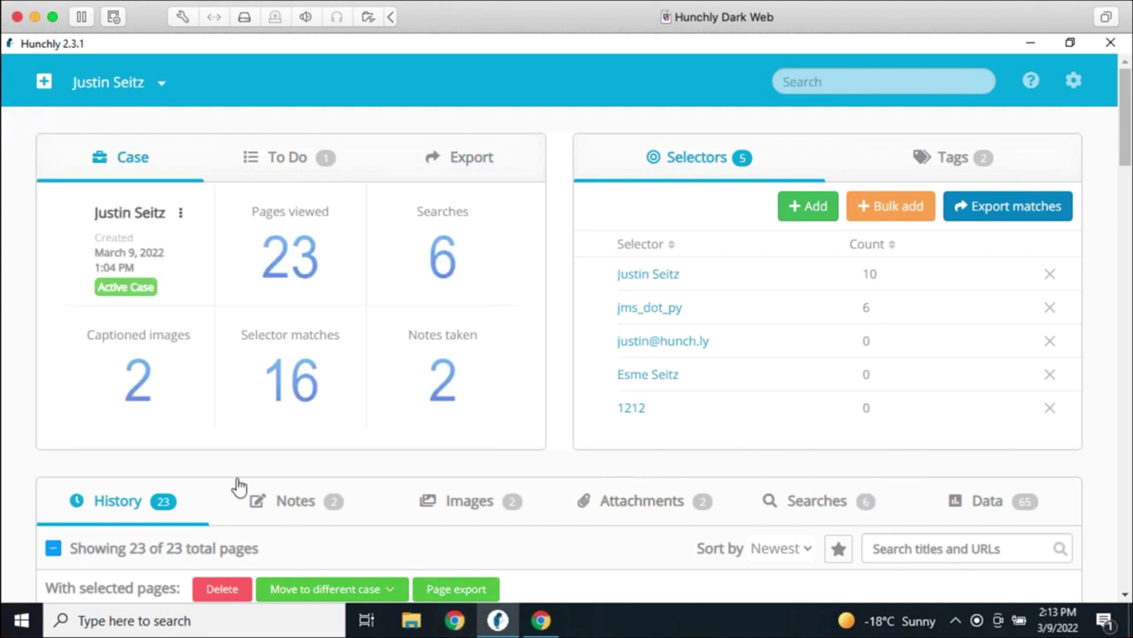
pyautogui.click(53, 548)
pyautogui.click(54, 548)
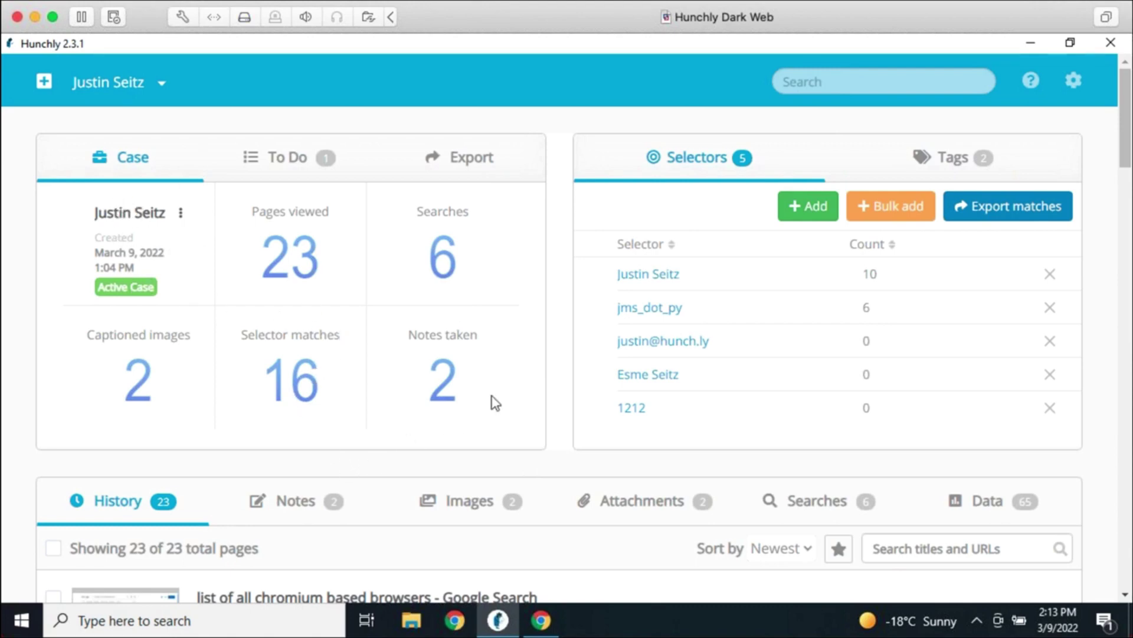
# Look at the case export options, then return to statistics and dismiss the case options menu
pyautogui.scroll(-3, 546, 397)
pyautogui.scroll(3, 568, 422)
pyautogui.click(487, 168)
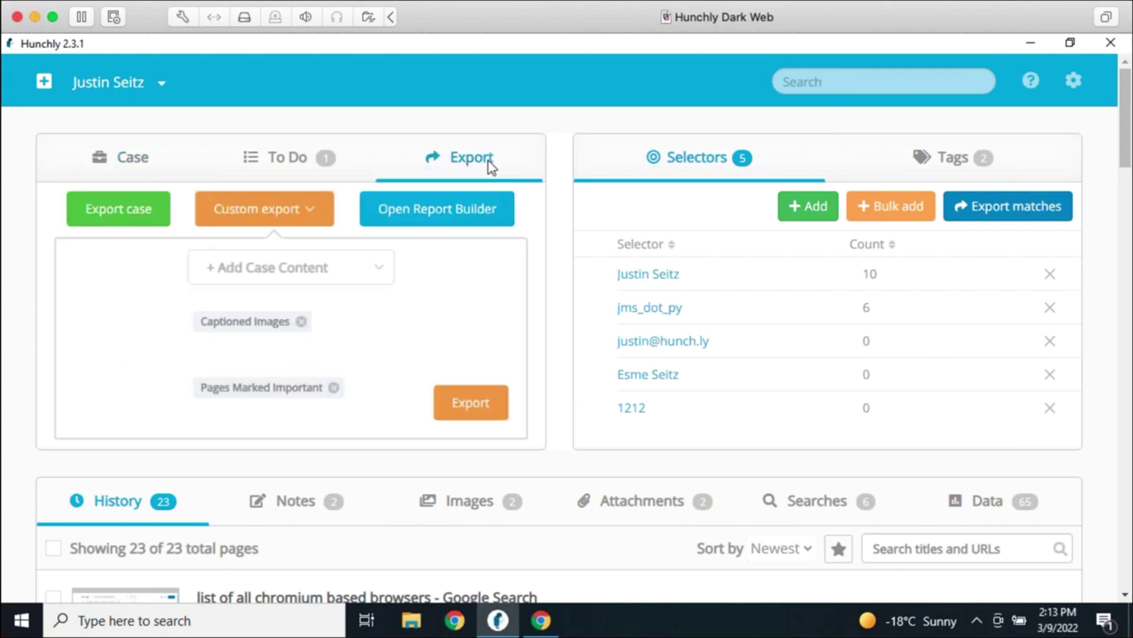
pyautogui.click(120, 166)
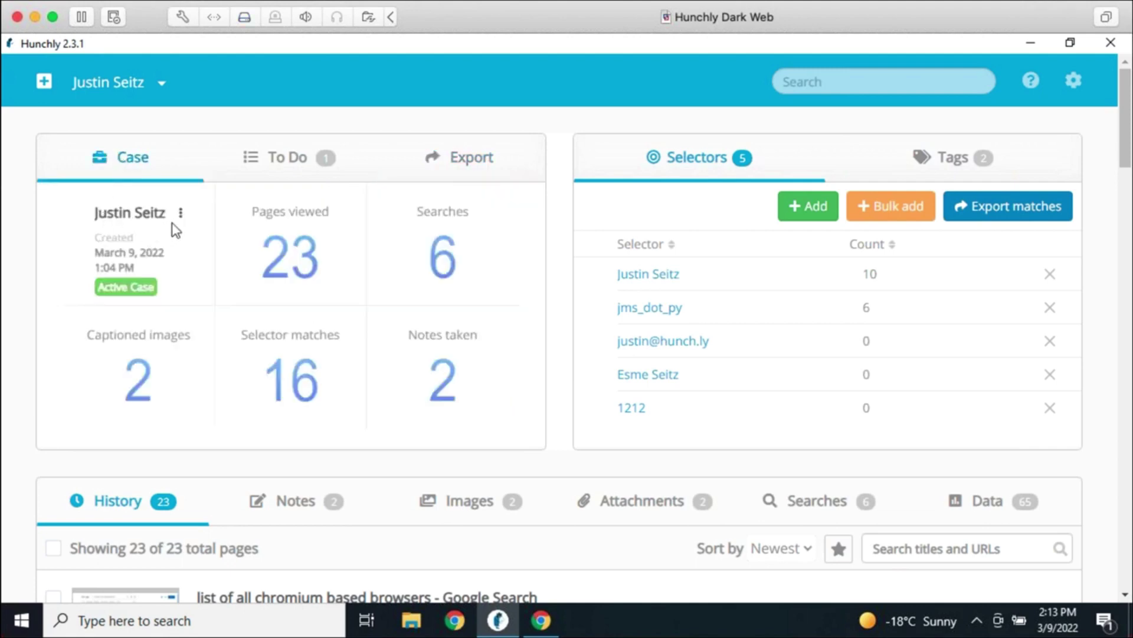
pyautogui.click(181, 215)
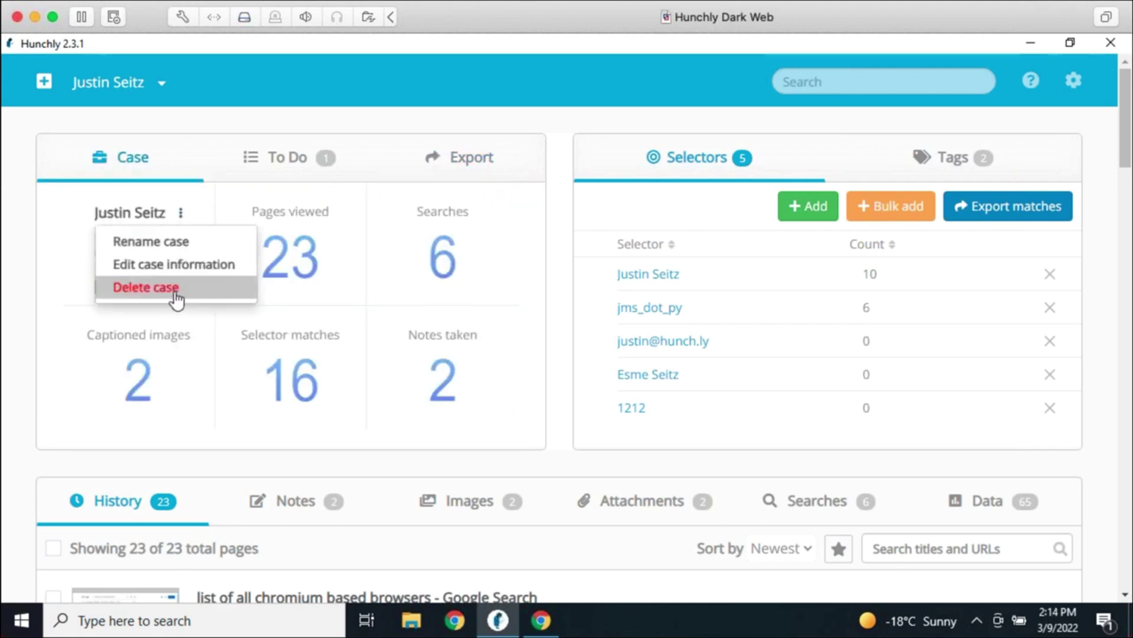
pyautogui.moveTo(540, 328); pyautogui.dragTo(559, 331)
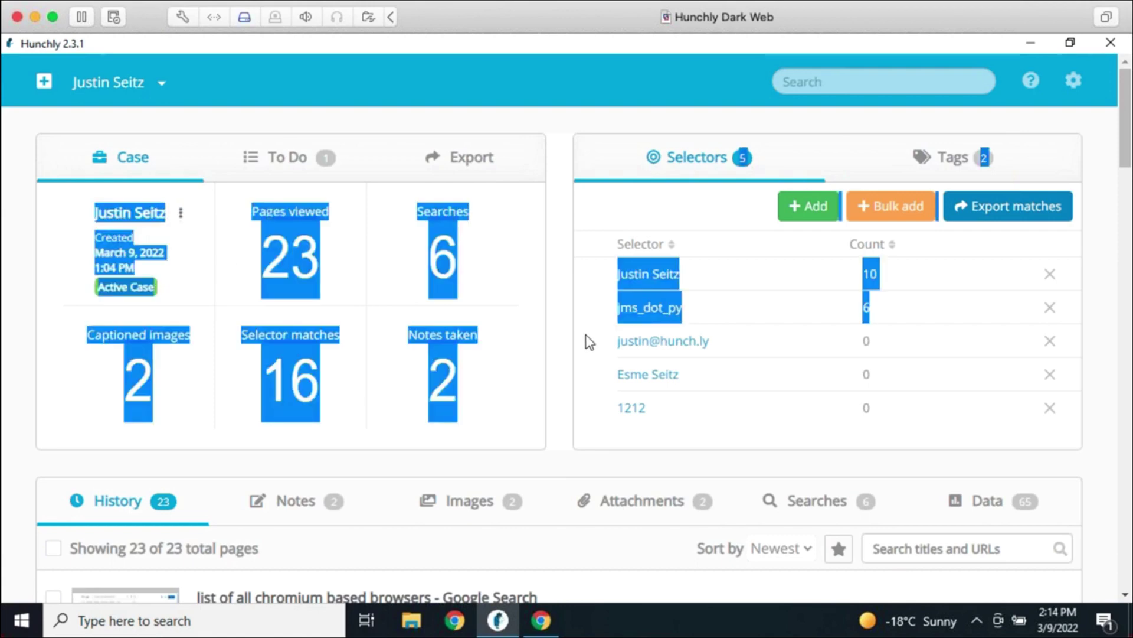
pyautogui.click(558, 363)
# Move the Hunchly website, filetype:docx raccoons and chromium browsers search pages to Unassigned
pyautogui.scroll(-5, 561, 434)
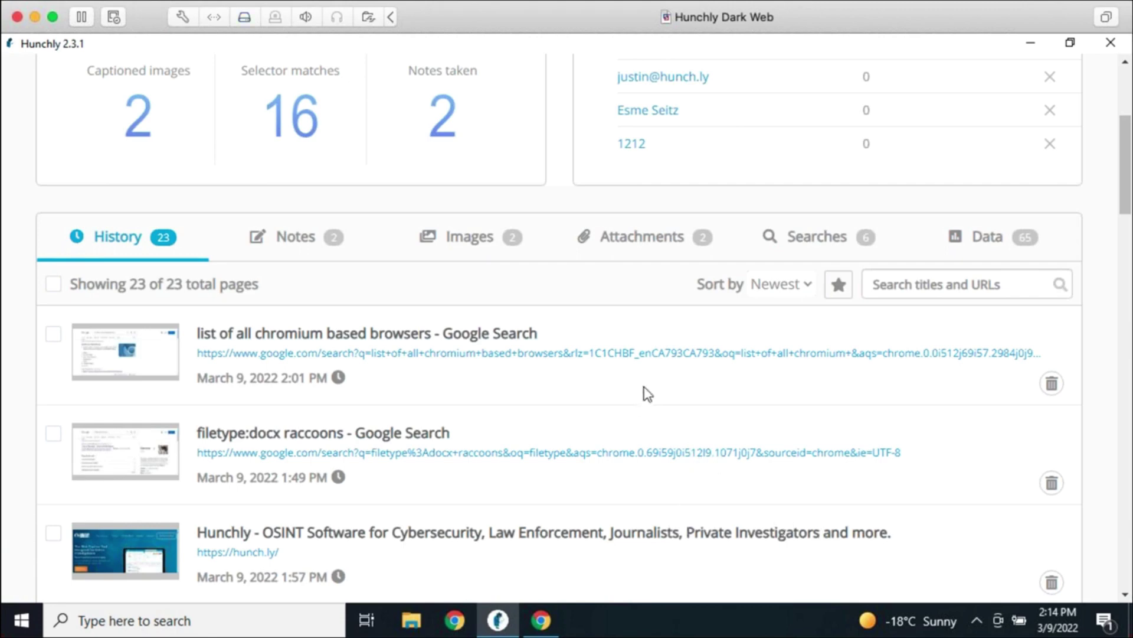
pyautogui.click(604, 574)
pyautogui.click(552, 469)
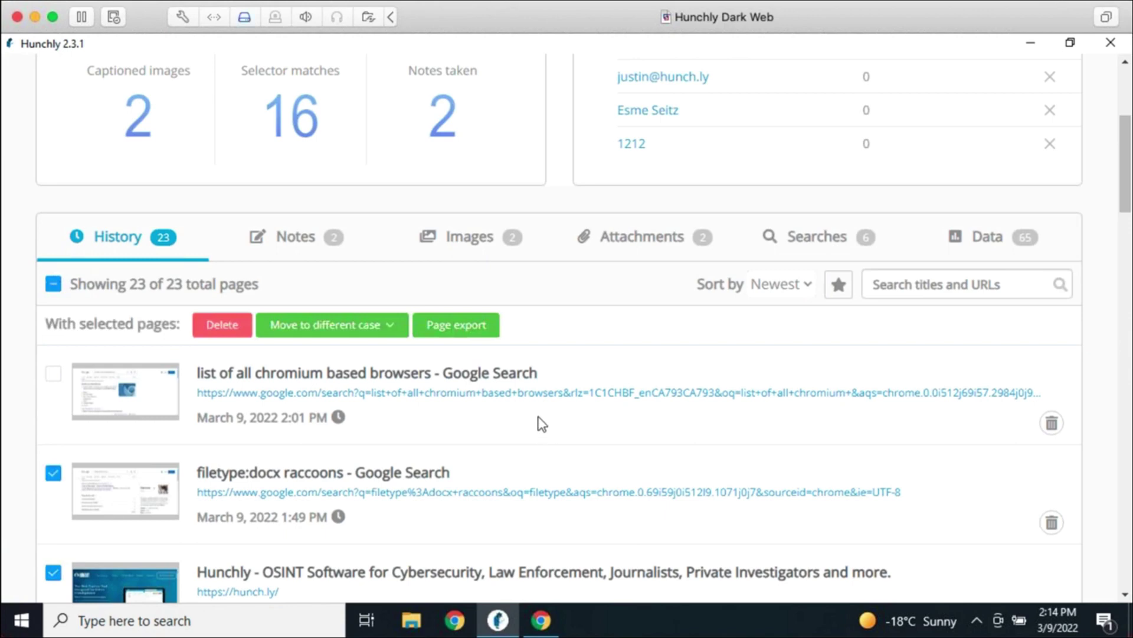
pyautogui.click(541, 423)
pyautogui.click(374, 324)
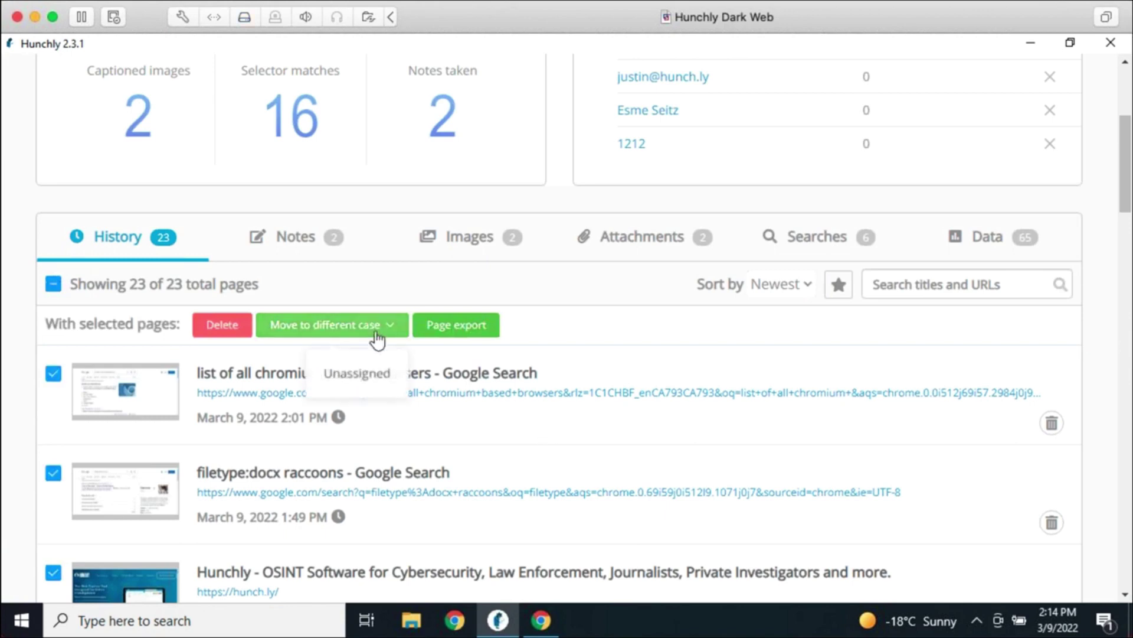
pyautogui.click(366, 381)
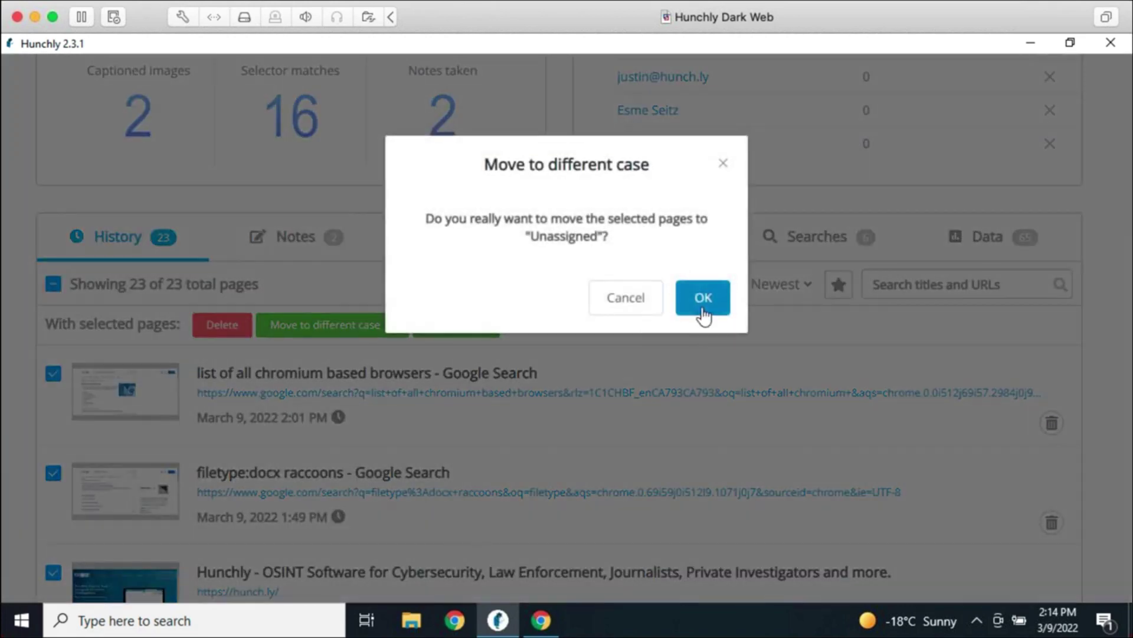
pyautogui.click(700, 308)
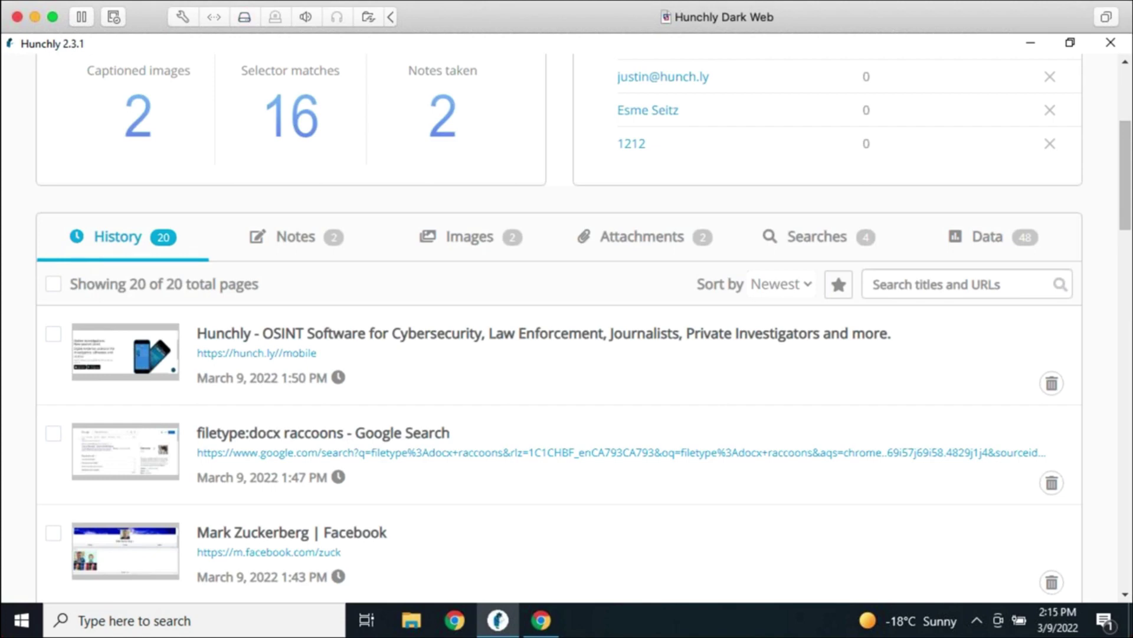
# Go to youtube.com/c/hunchly in Chrome and browse the channel's VIDEOS tab
pyautogui.click(540, 619)
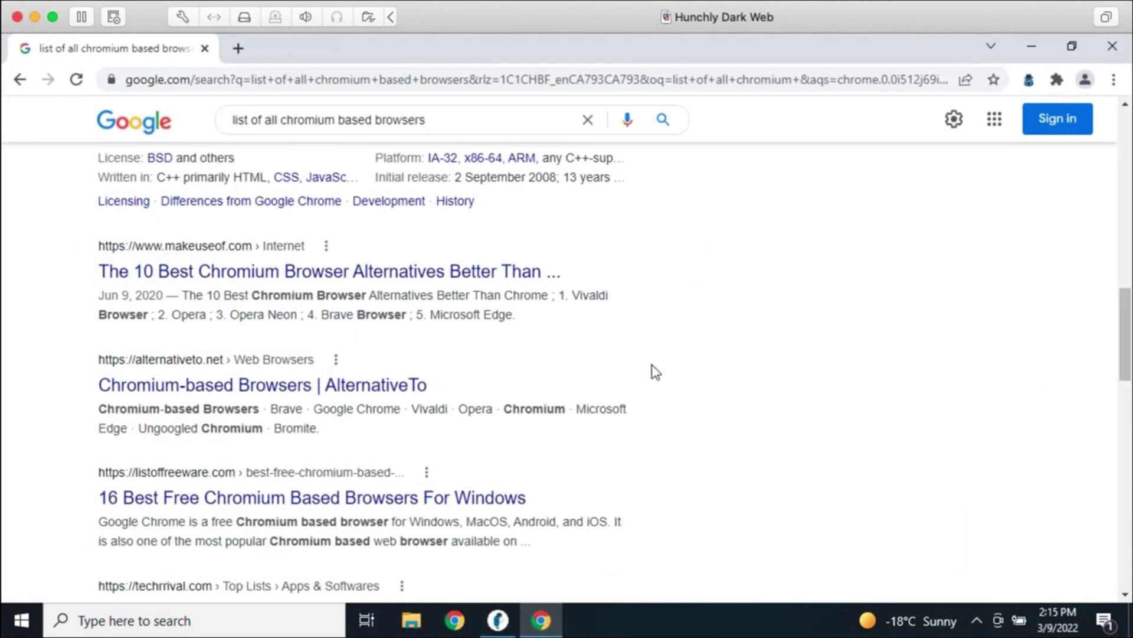
pyautogui.click(605, 83)
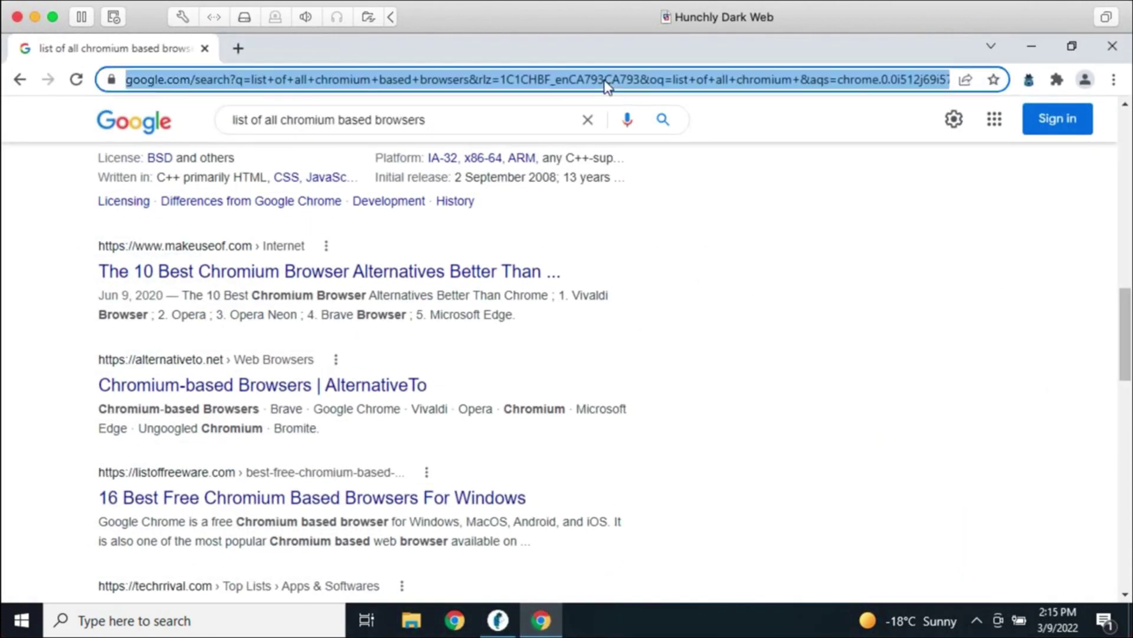
pyautogui.write('youtube.com/')
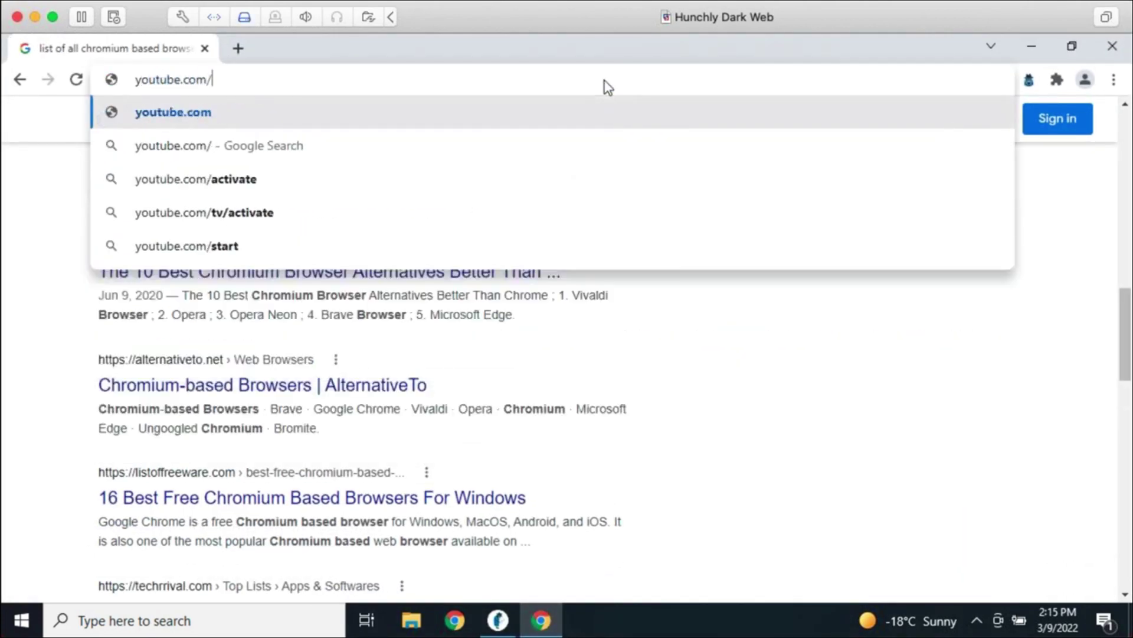
pyautogui.write('c/hunchly')
pyautogui.press('Return')
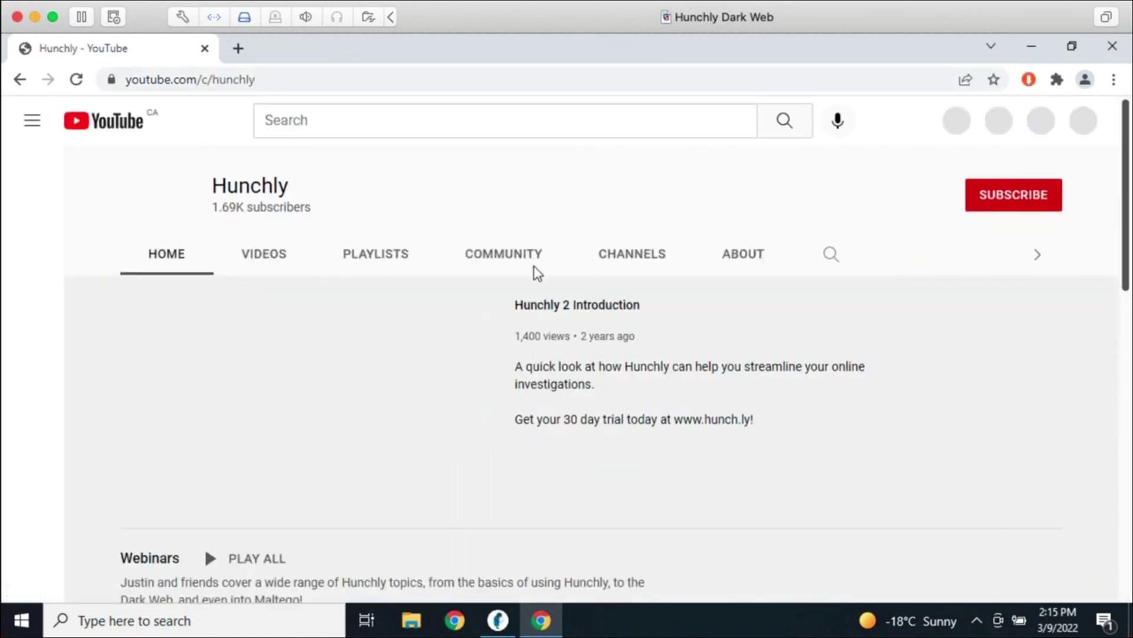
pyautogui.click(252, 258)
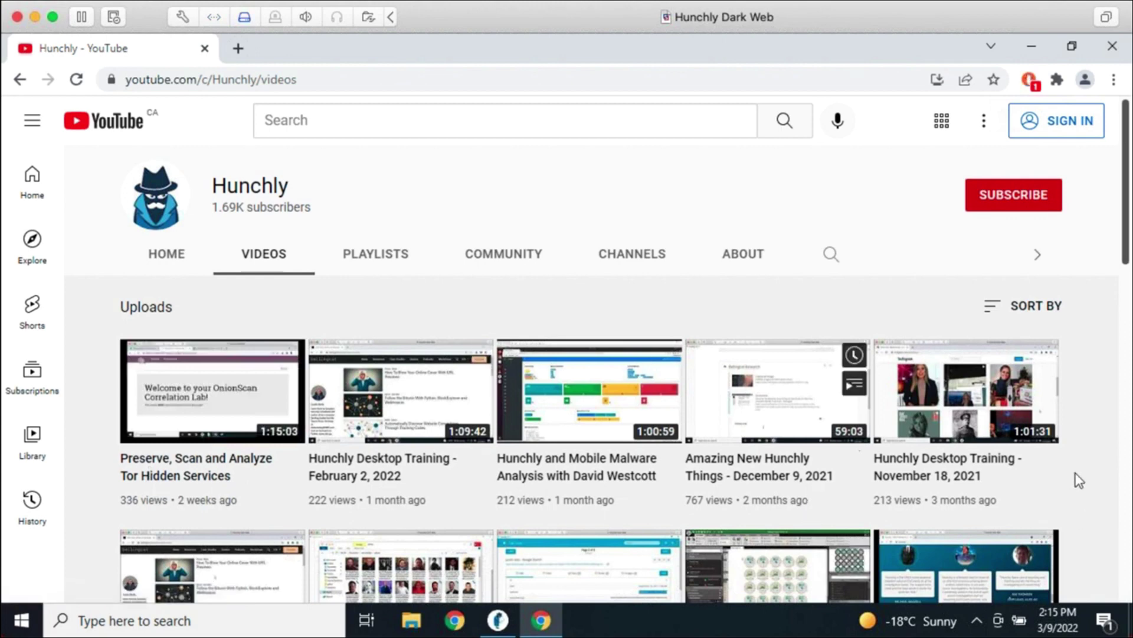
pyautogui.scroll(-2, 1079, 480)
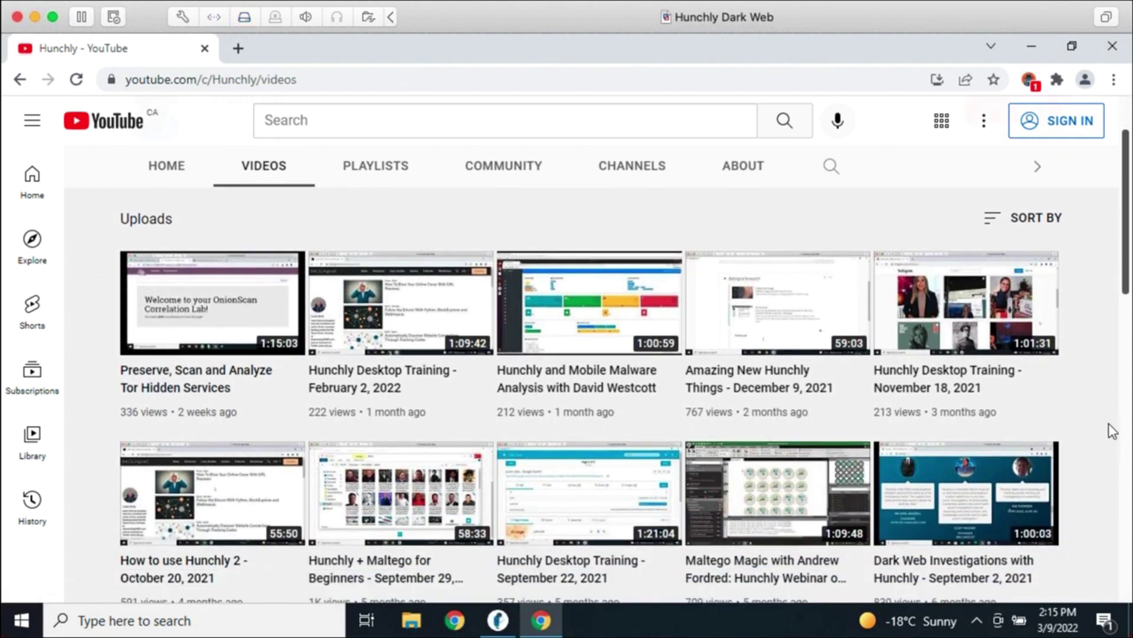
pyautogui.scroll(-2, 1113, 428)
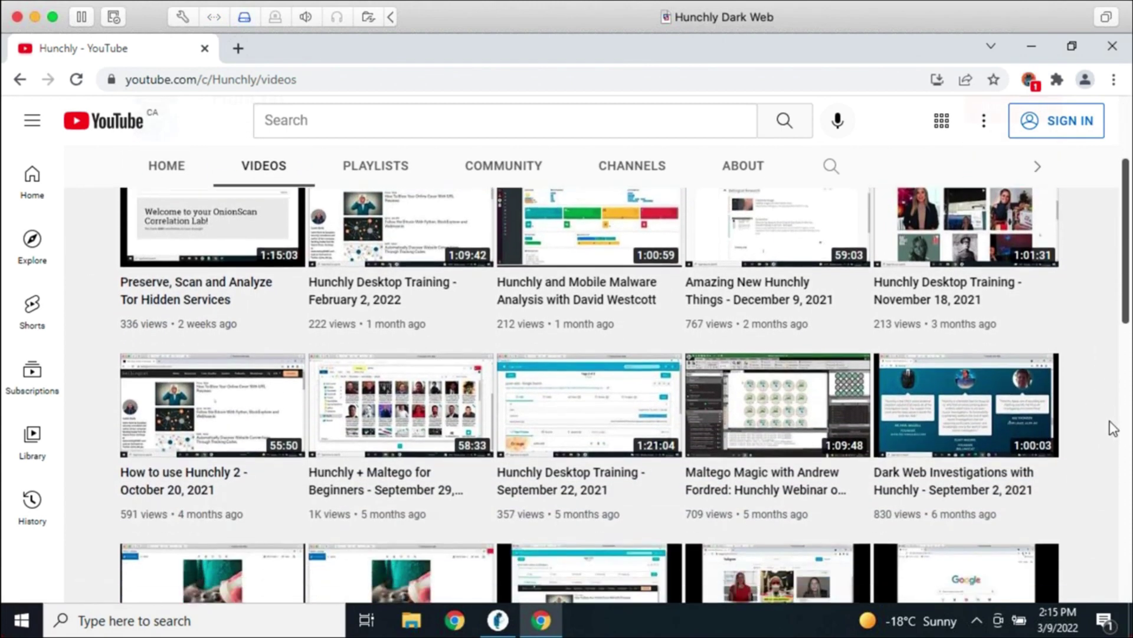
pyautogui.scroll(4, 1112, 428)
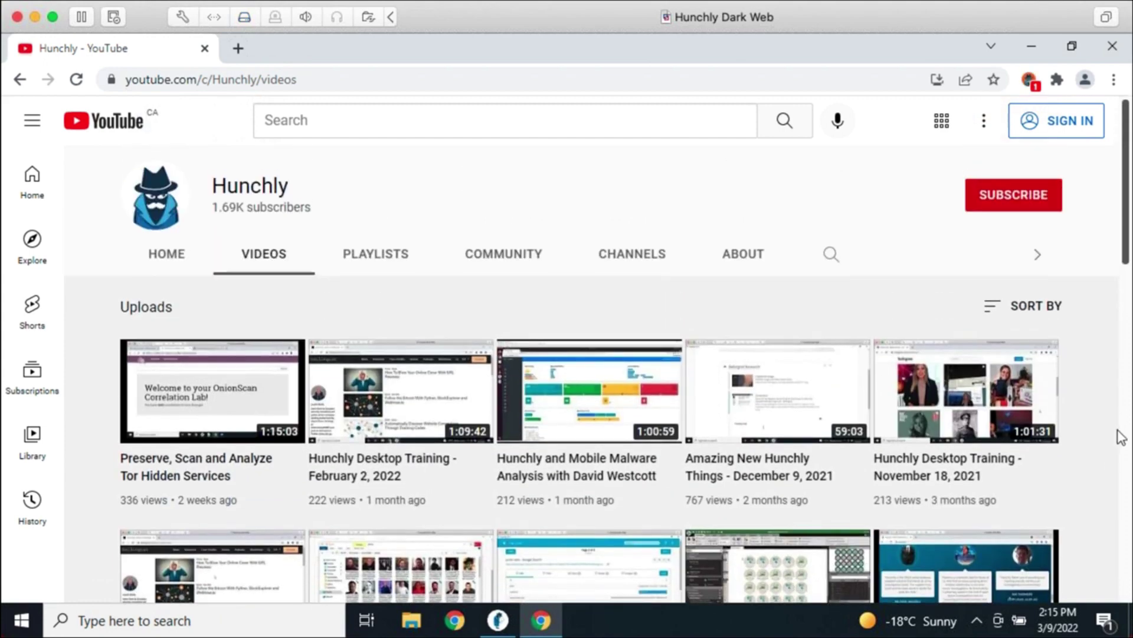